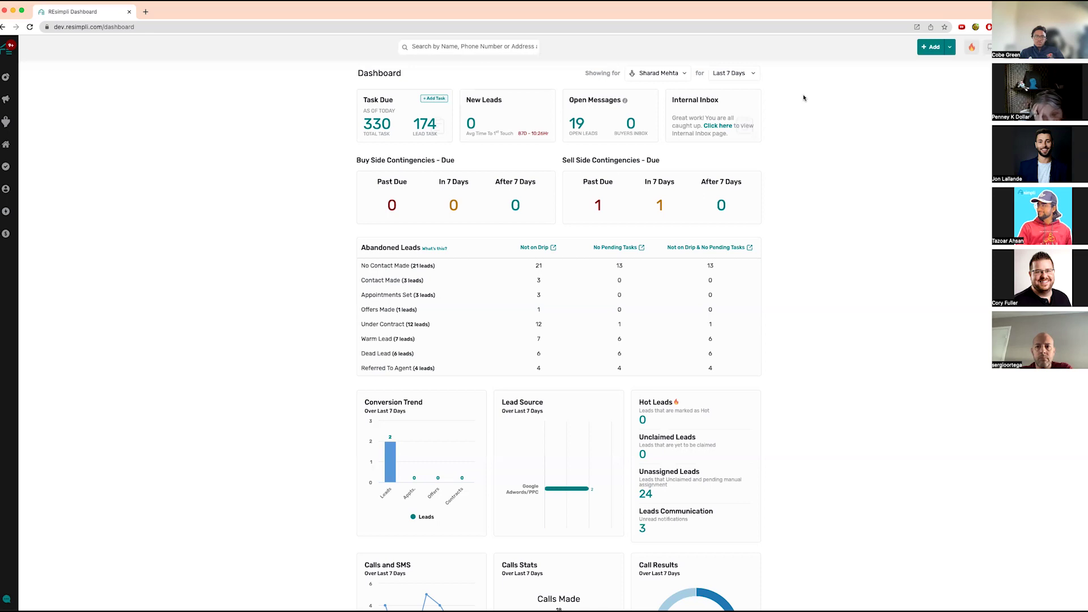
# - Open the Active Leads pipeline board from the Leads sidebar flyout
pyautogui.moveTo(5, 122)
pyautogui.click(64, 143)
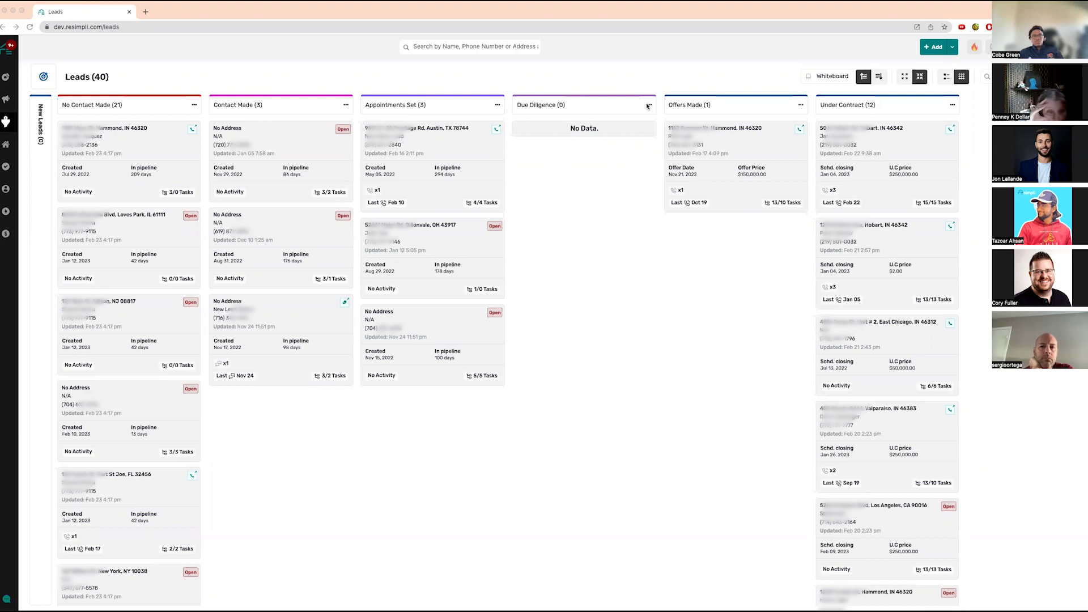
pyautogui.click(194, 107)
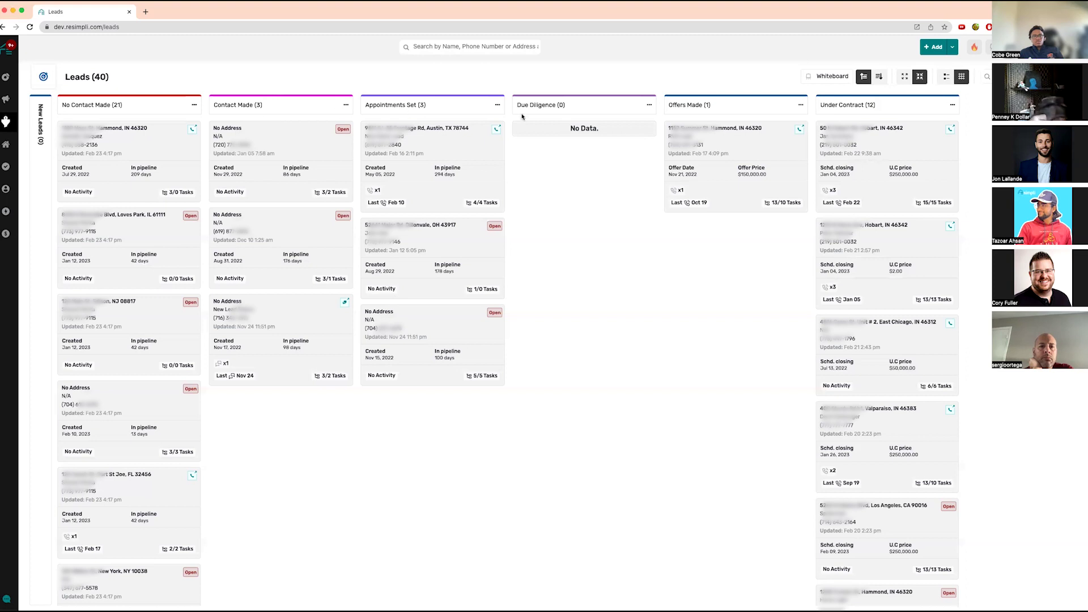
pyautogui.click(498, 105)
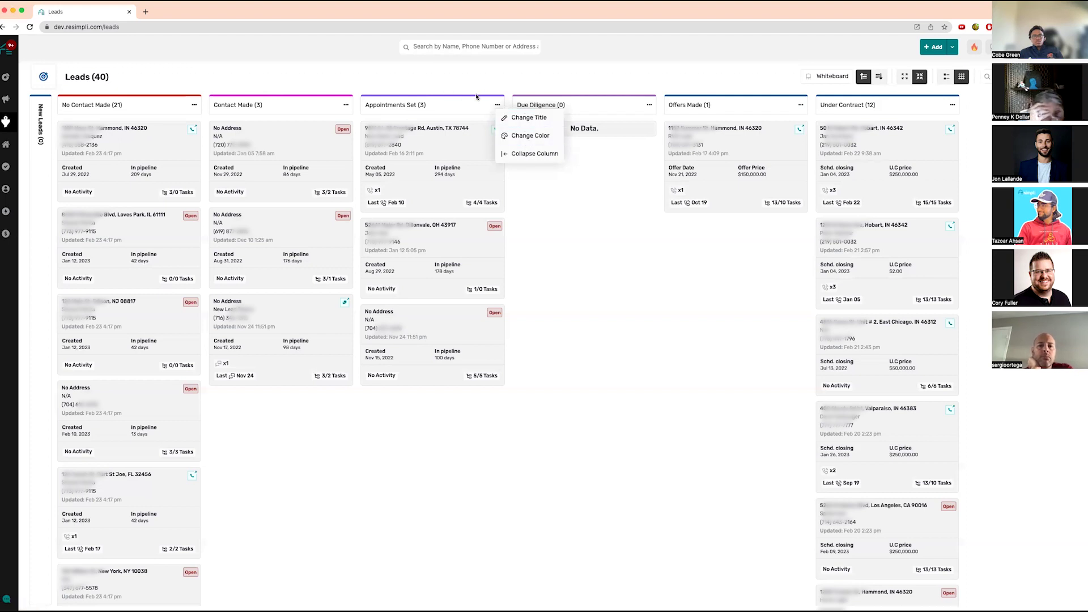
pyautogui.click(549, 156)
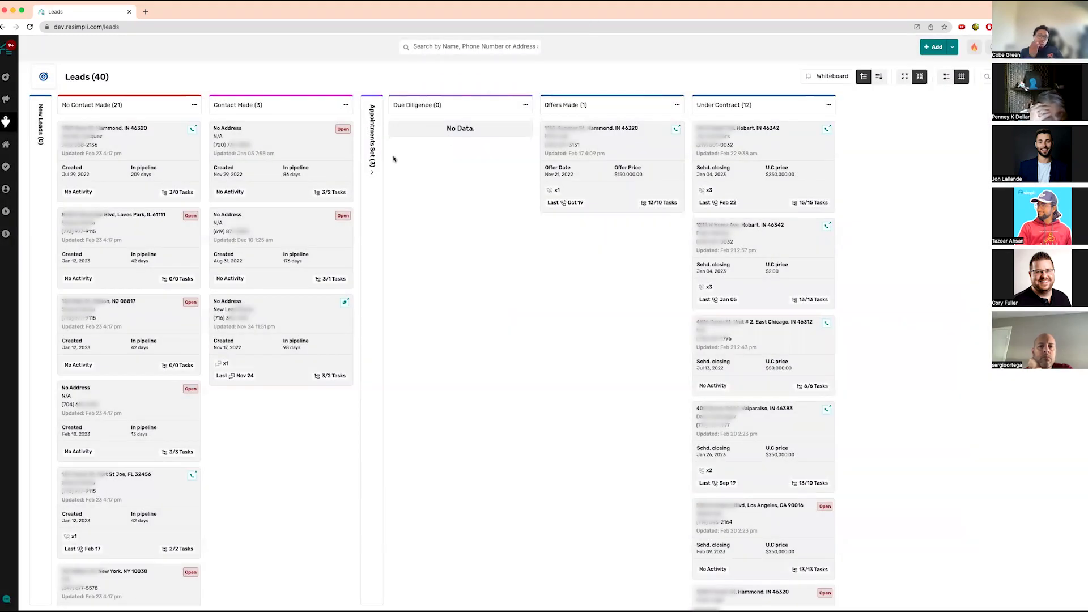
pyautogui.click(372, 158)
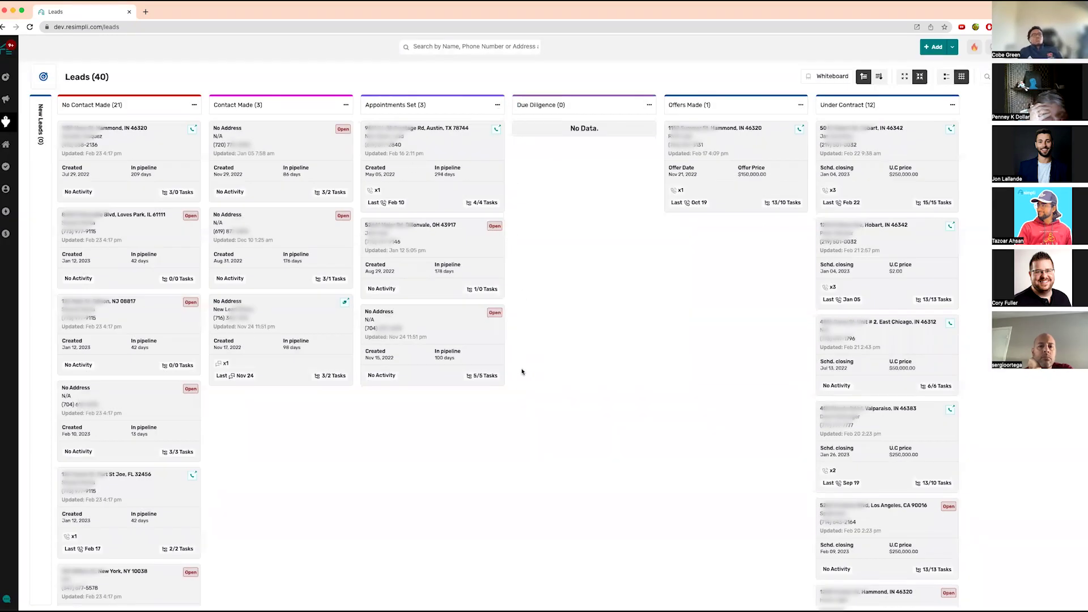
# - Retitle the Contact Made column as 'Trying to Contact'
pyautogui.click(346, 106)
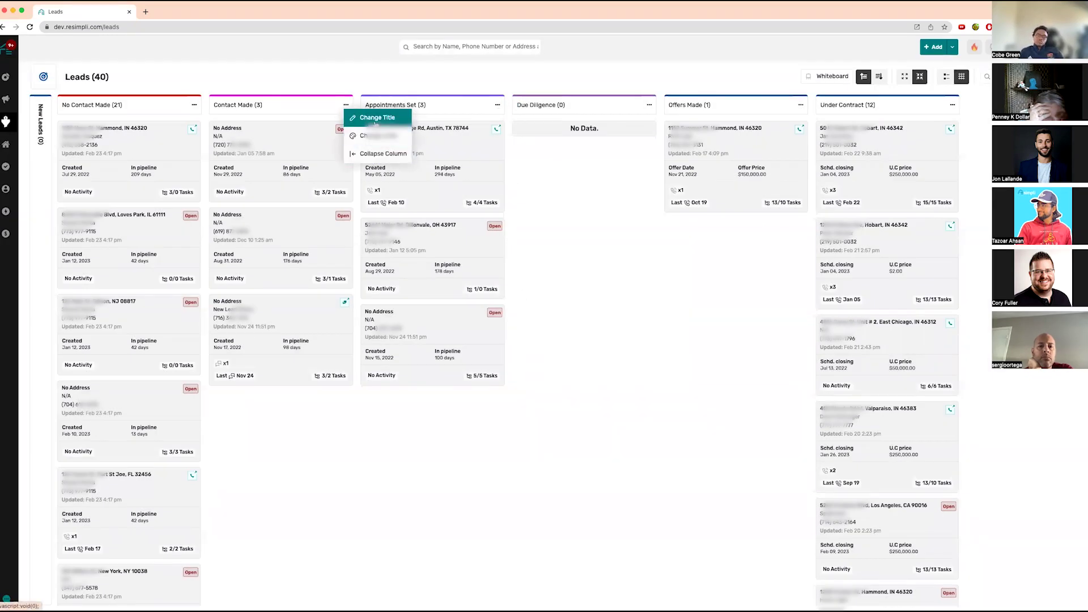
pyautogui.click(374, 117)
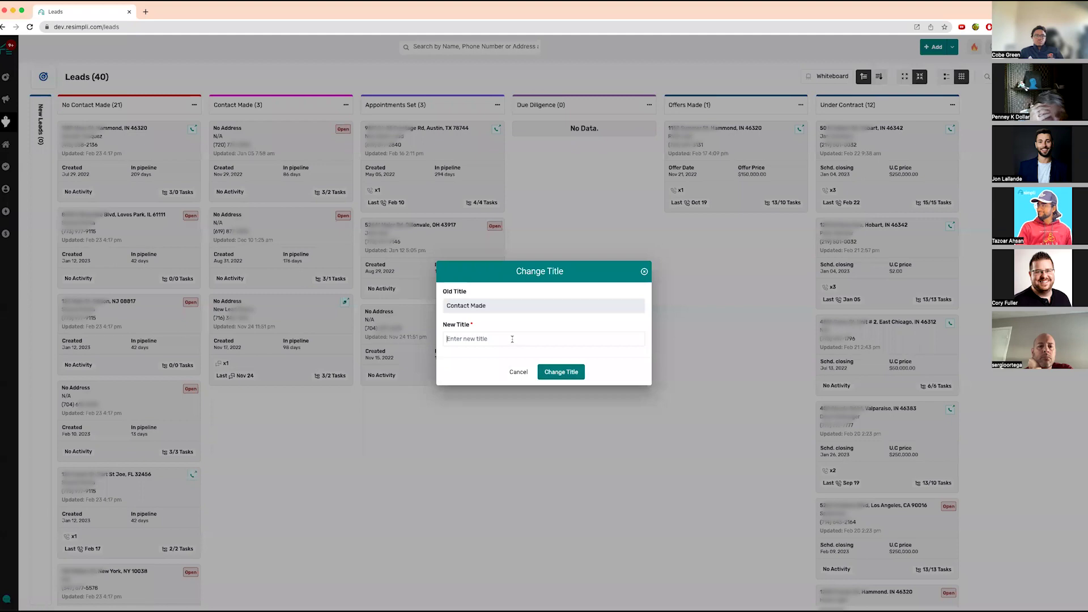
pyautogui.click(512, 339)
pyautogui.write('Trying to Contact')
pyautogui.click(561, 371)
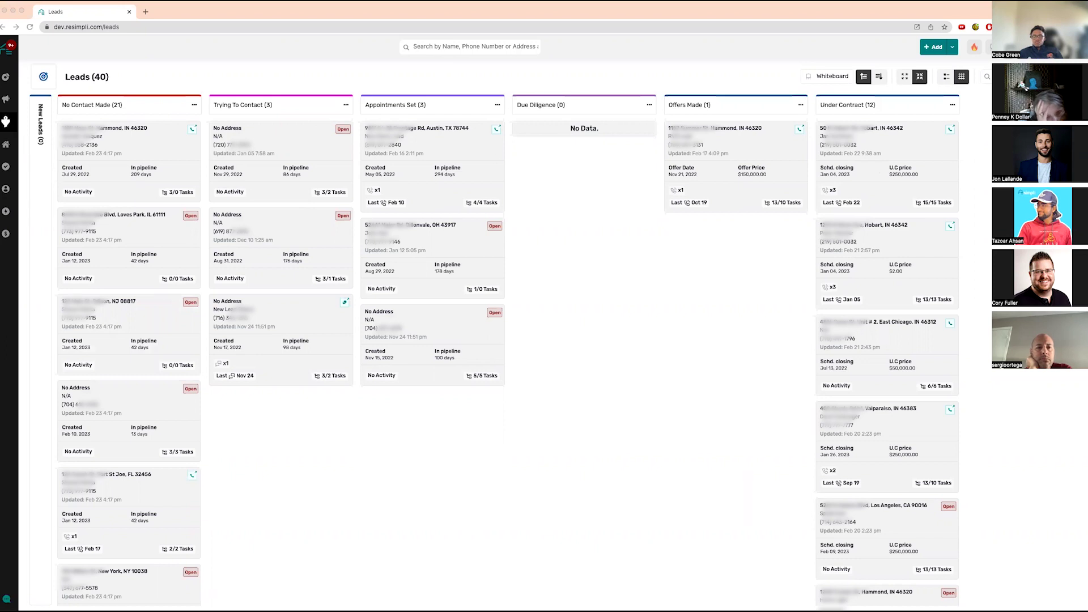
# - Start a new lead named 'Test Lead' and enter its phone number
pyautogui.click(933, 47)
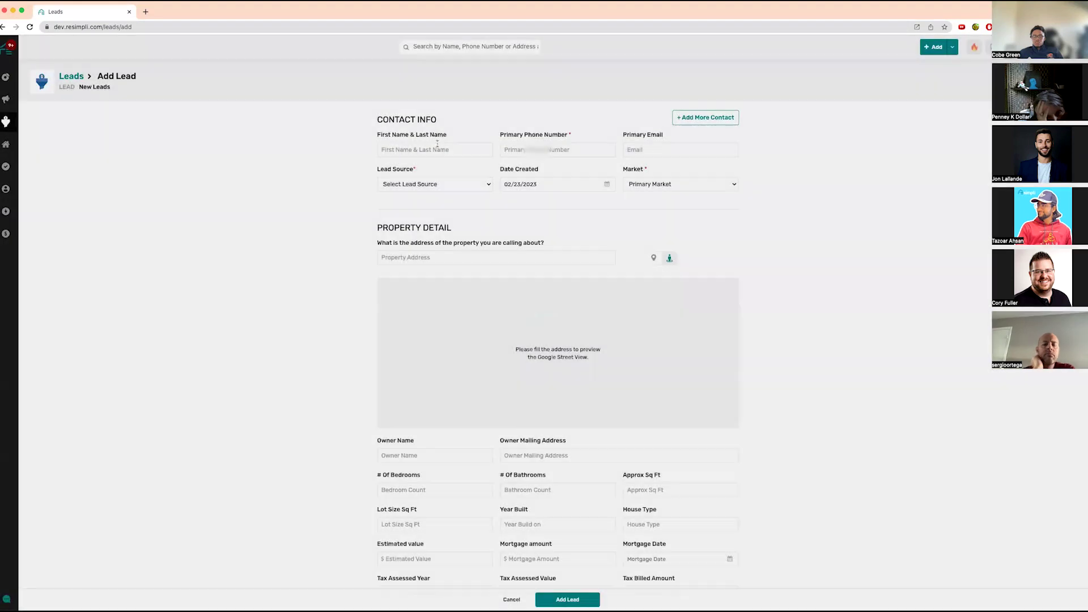
pyautogui.click(438, 146)
pyautogui.write('Test Lead')
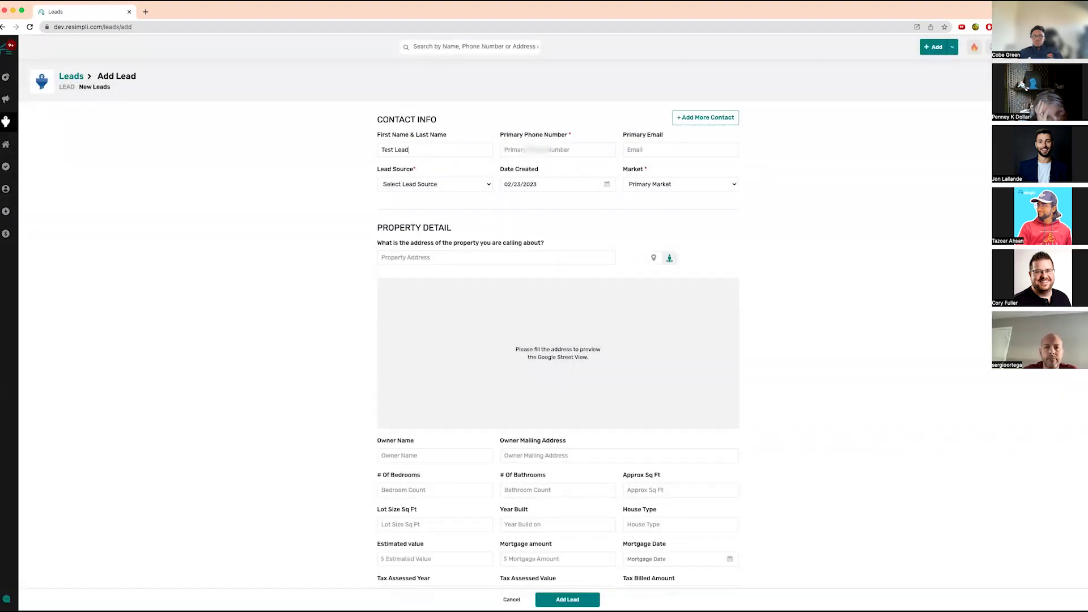
pyautogui.press('Tab')
pyautogui.write('4164')
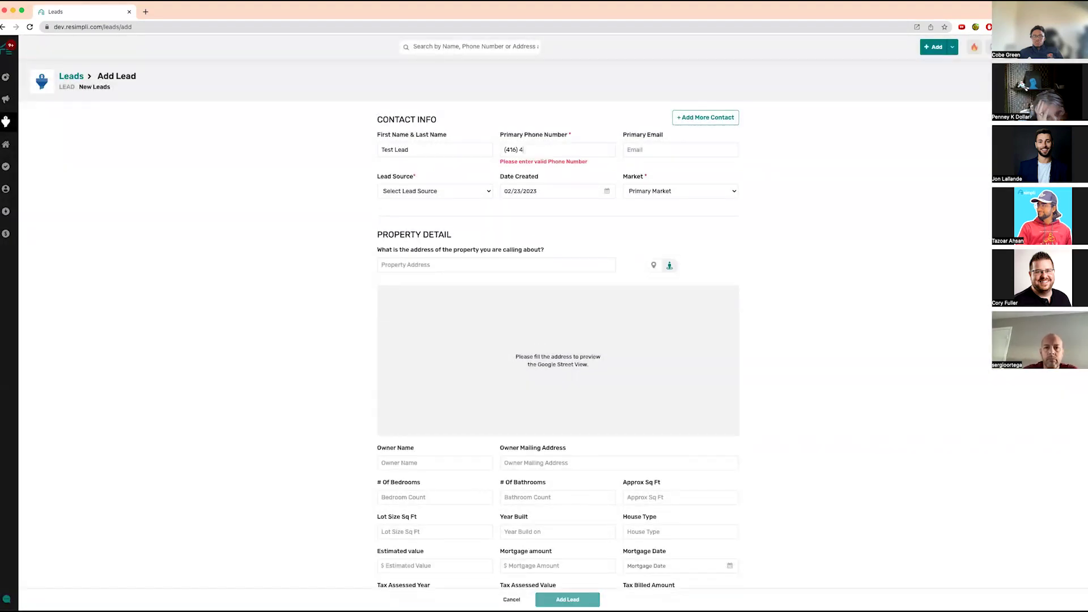
# - Set lead source to Direct Mail, add the suggested property address, save, and return to Leads
pyautogui.click(442, 190)
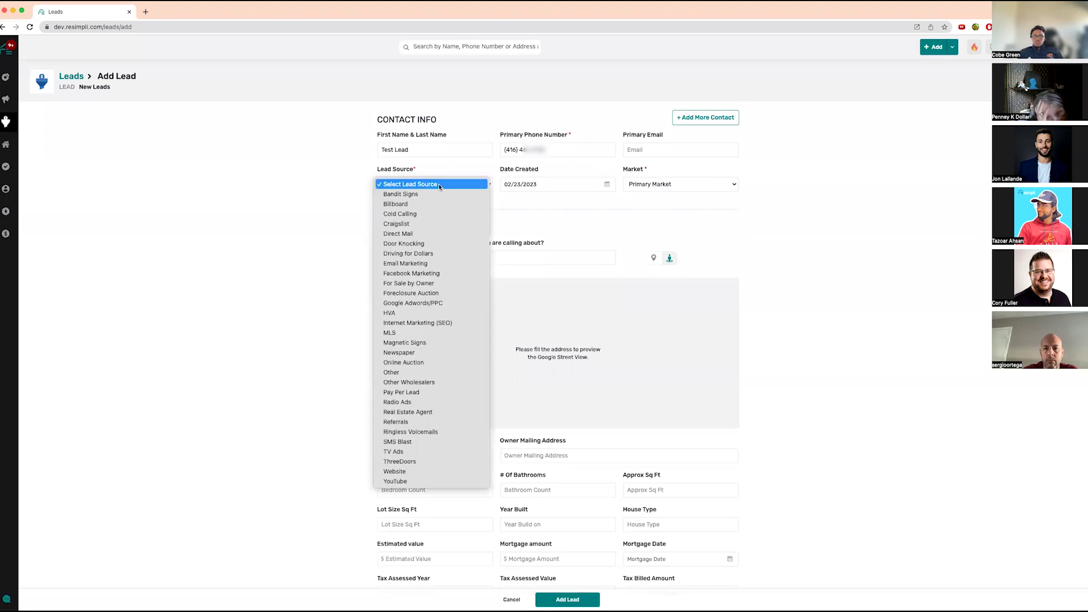
pyautogui.click(442, 233)
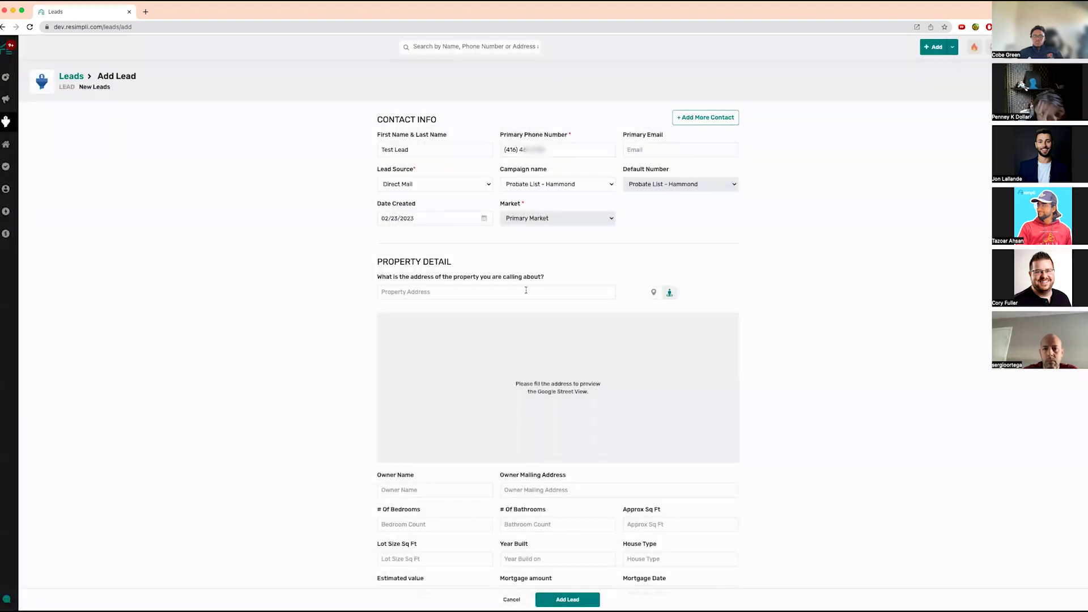
pyautogui.click(526, 291)
pyautogui.write('536')
pyautogui.click(520, 310)
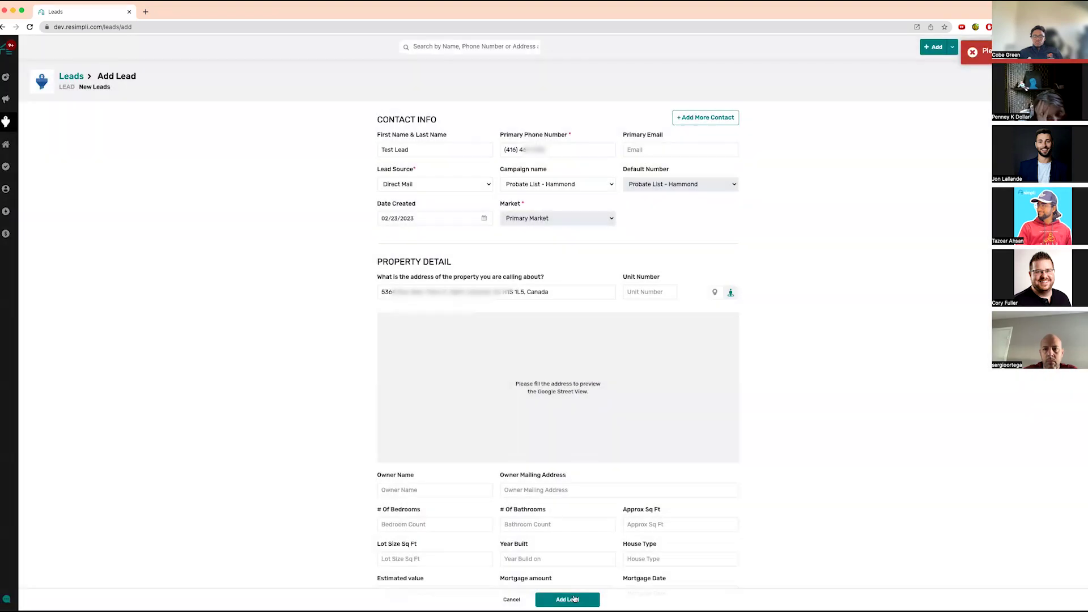
pyautogui.click(568, 599)
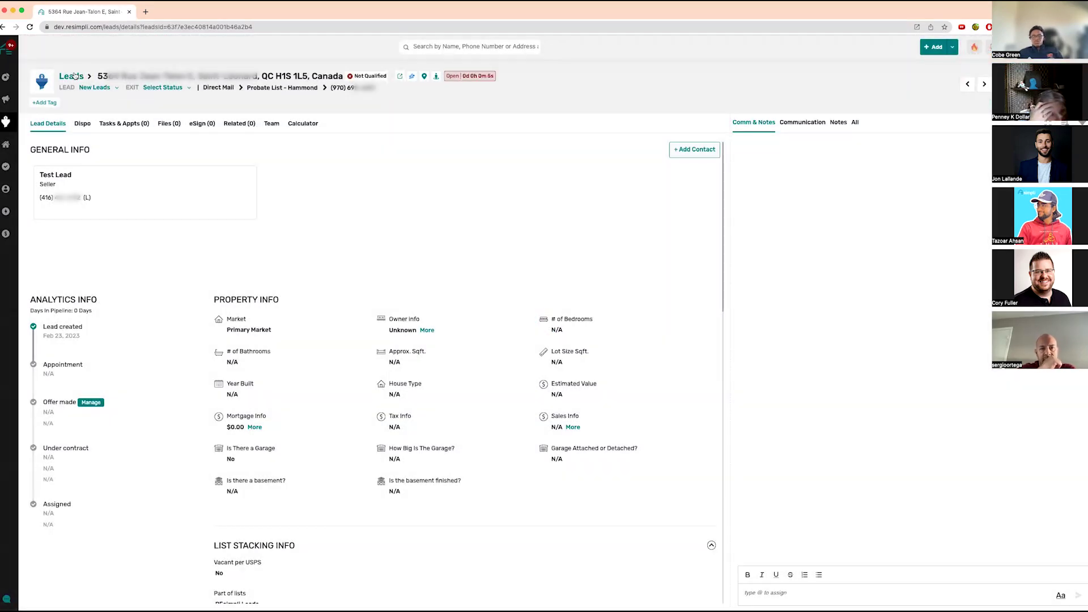
pyautogui.click(72, 76)
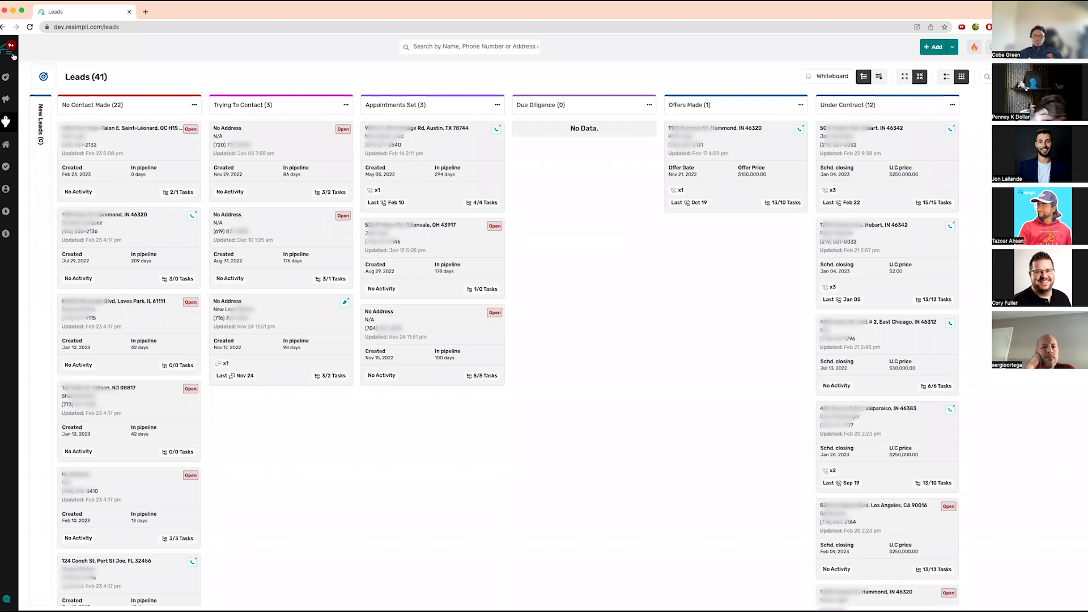
pyautogui.click(13, 55)
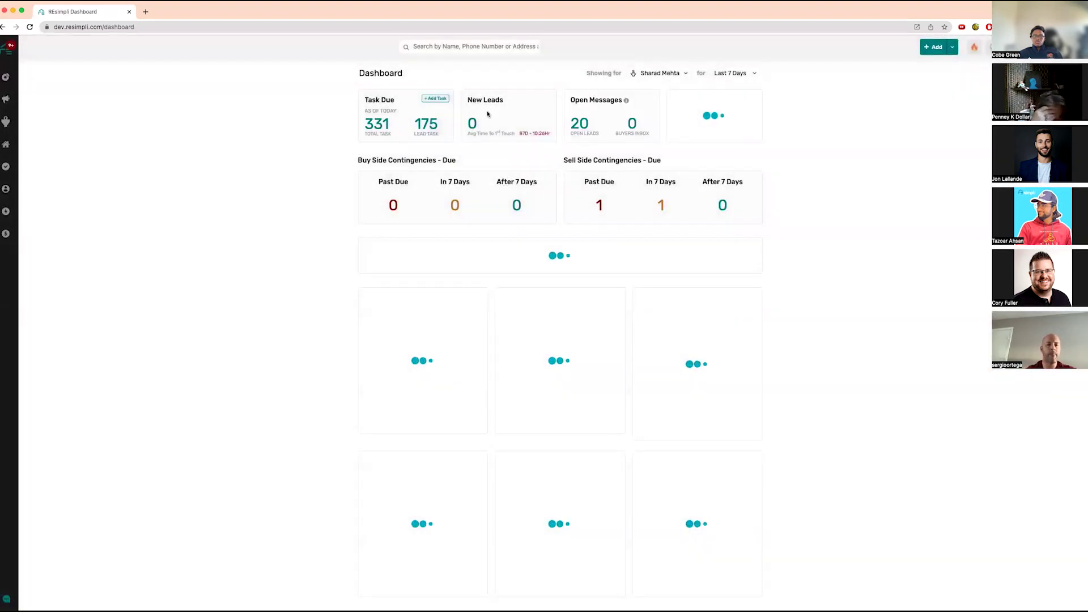
pyautogui.moveTo(471, 100); pyautogui.dragTo(551, 132)
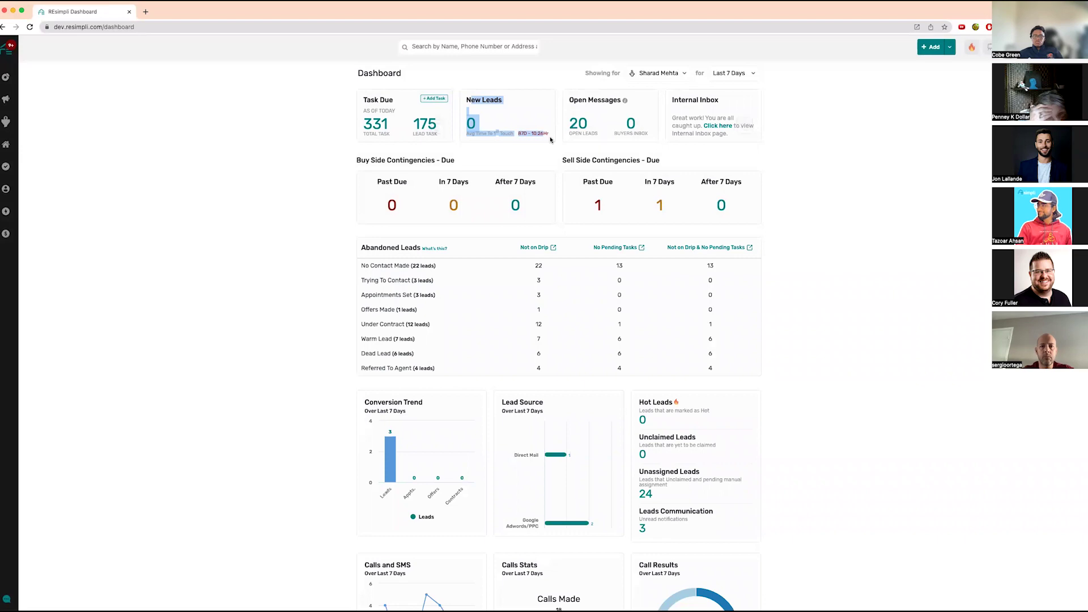
pyautogui.moveTo(6, 122)
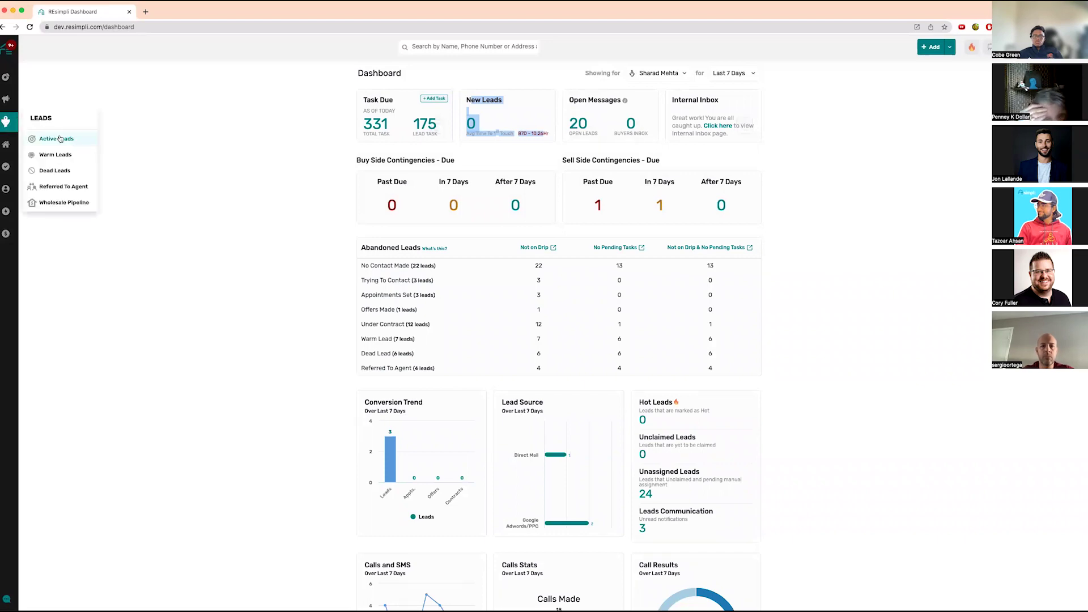
pyautogui.click(60, 138)
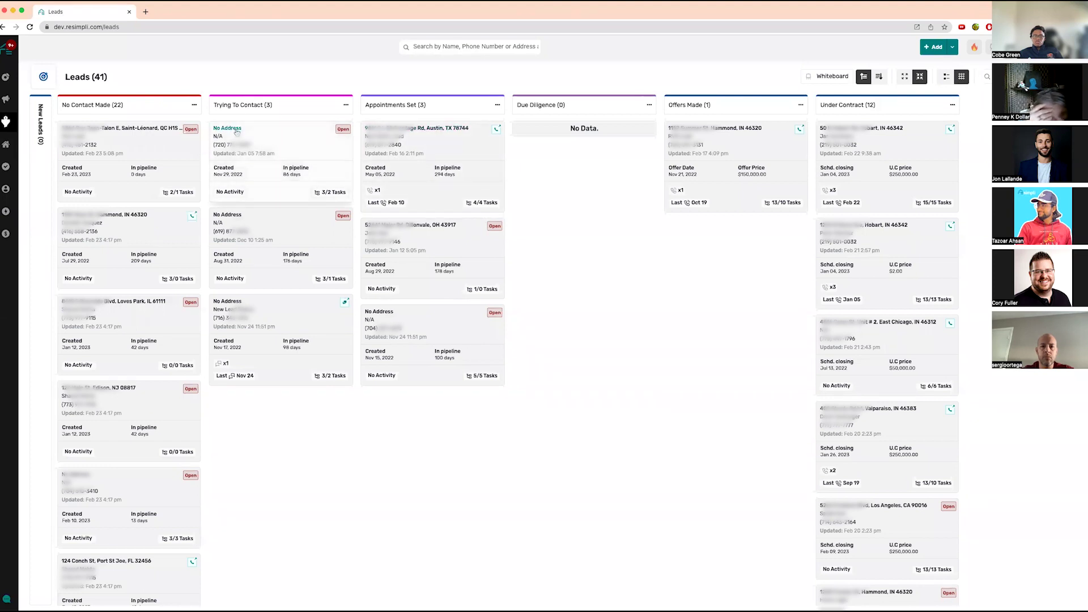
# - Drag the first Trying To Contact lead into Appointments Set, leaving its tasks pending
pyautogui.moveTo(238, 132); pyautogui.dragTo(404, 148)
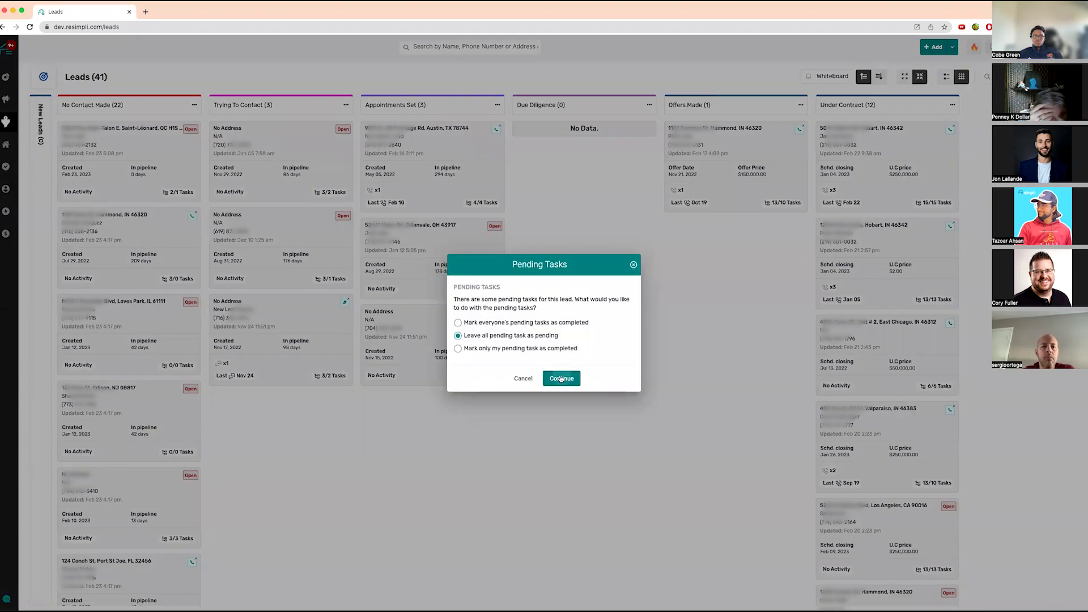
pyautogui.click(559, 374)
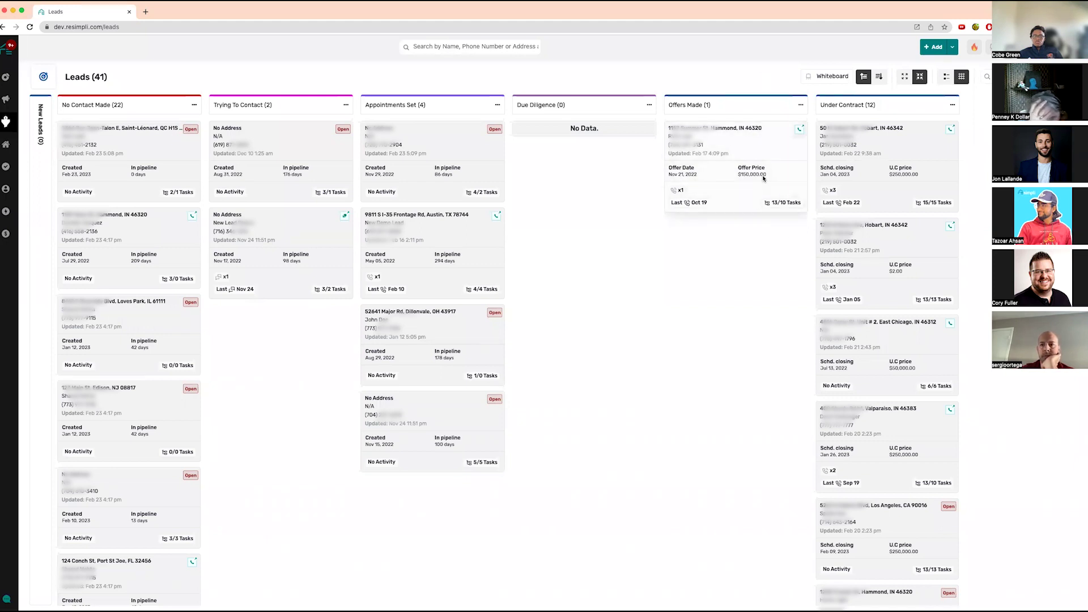
# - Visit the Wholesale Pipeline board, then switch back to the Active Leads board
pyautogui.moveTo(7, 122)
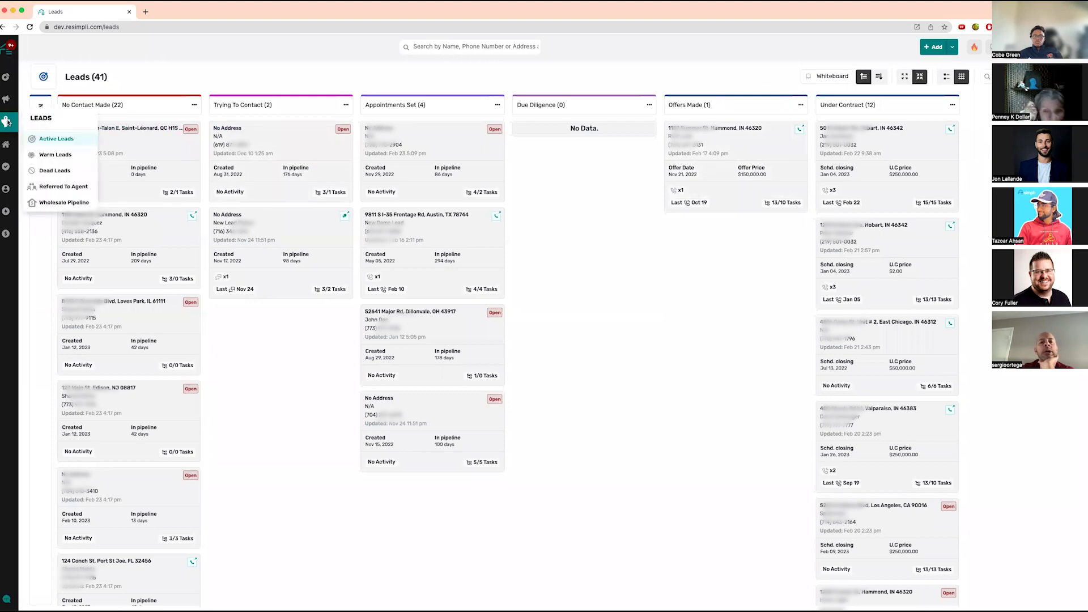
pyautogui.click(46, 202)
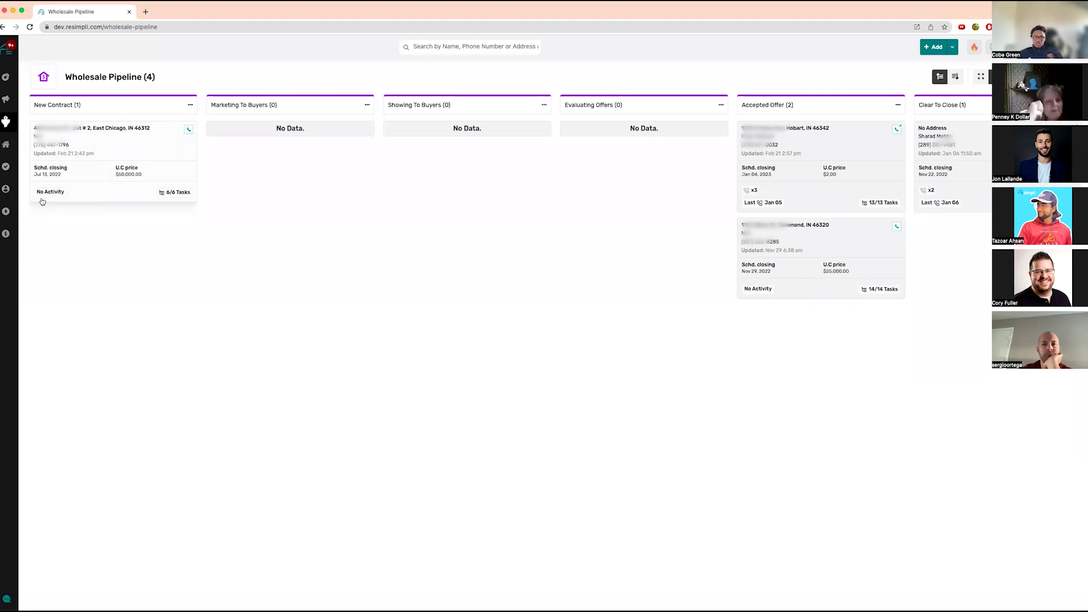
pyautogui.moveTo(11, 122)
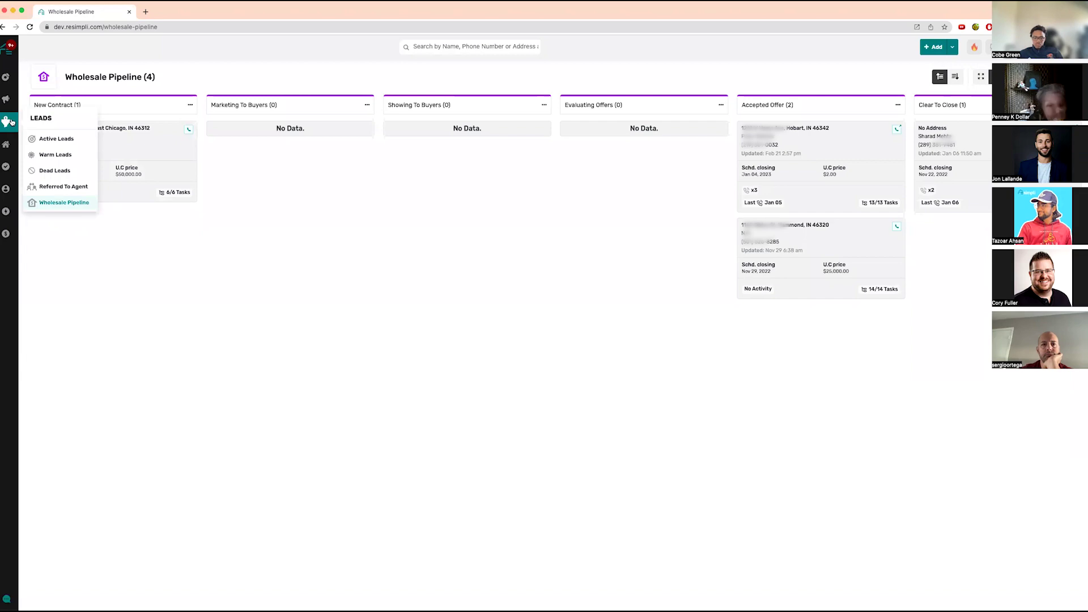
pyautogui.click(76, 138)
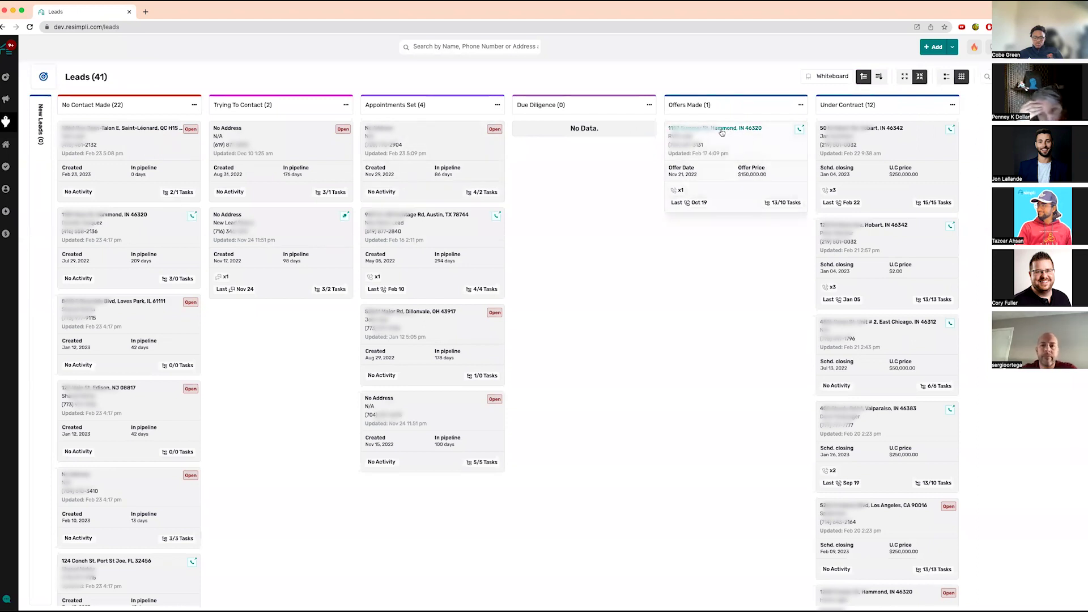
# - Drag the Offers Made lead to Under Contract and enter a 25000 contract price
pyautogui.moveTo(702, 139); pyautogui.dragTo(848, 156)
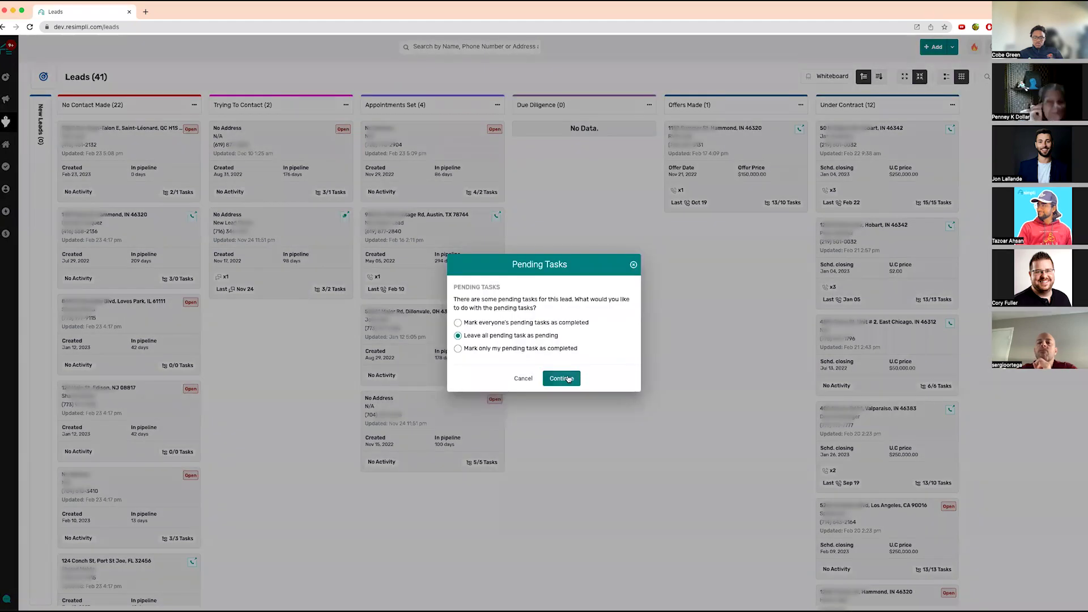
pyautogui.click(567, 379)
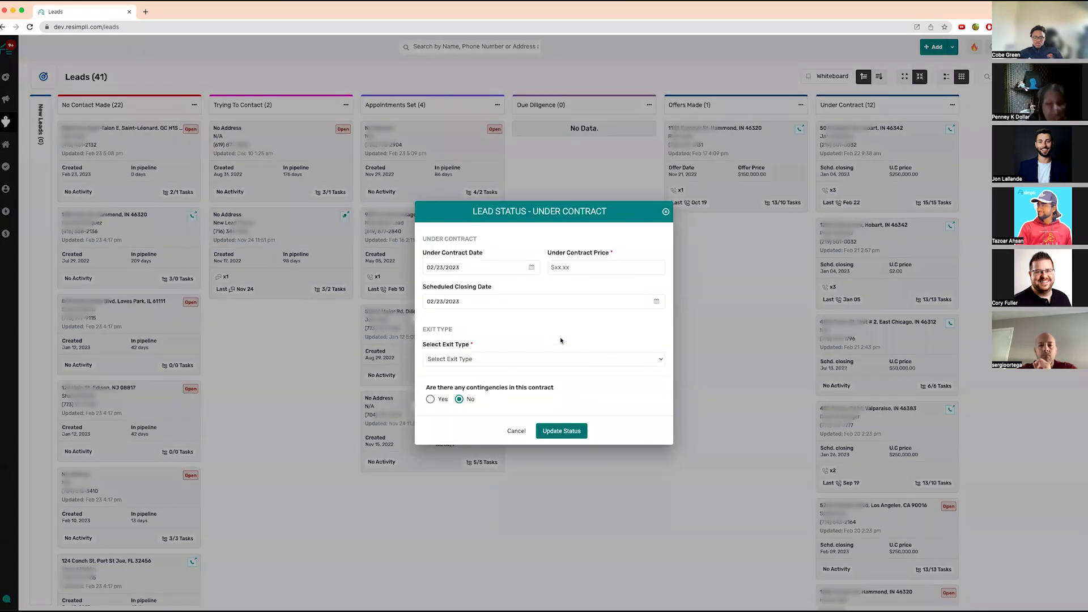
pyautogui.click(568, 268)
pyautogui.write('250000')
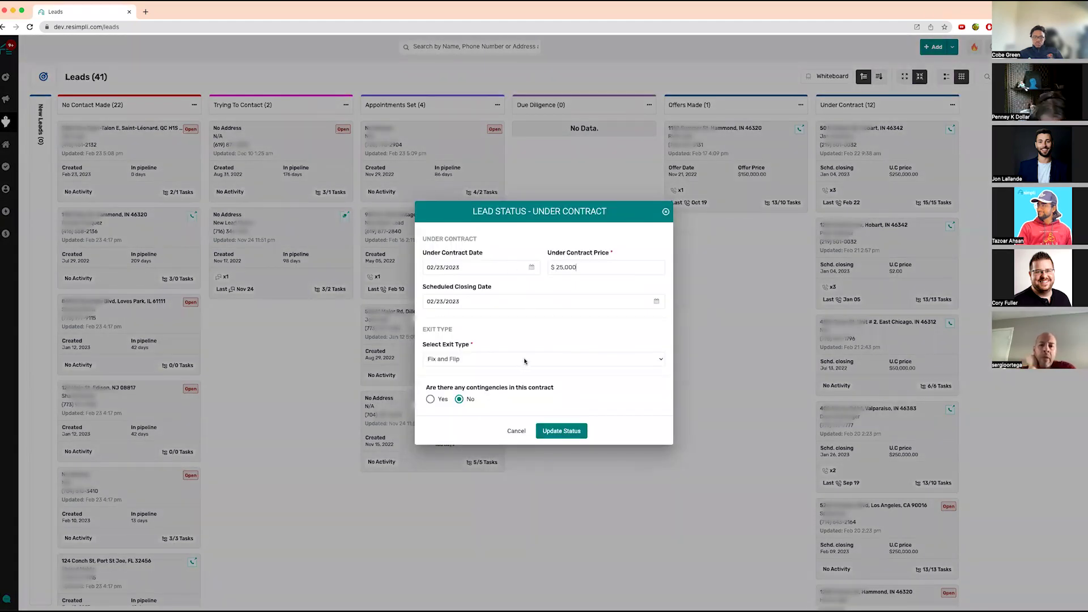
pyautogui.click(523, 367)
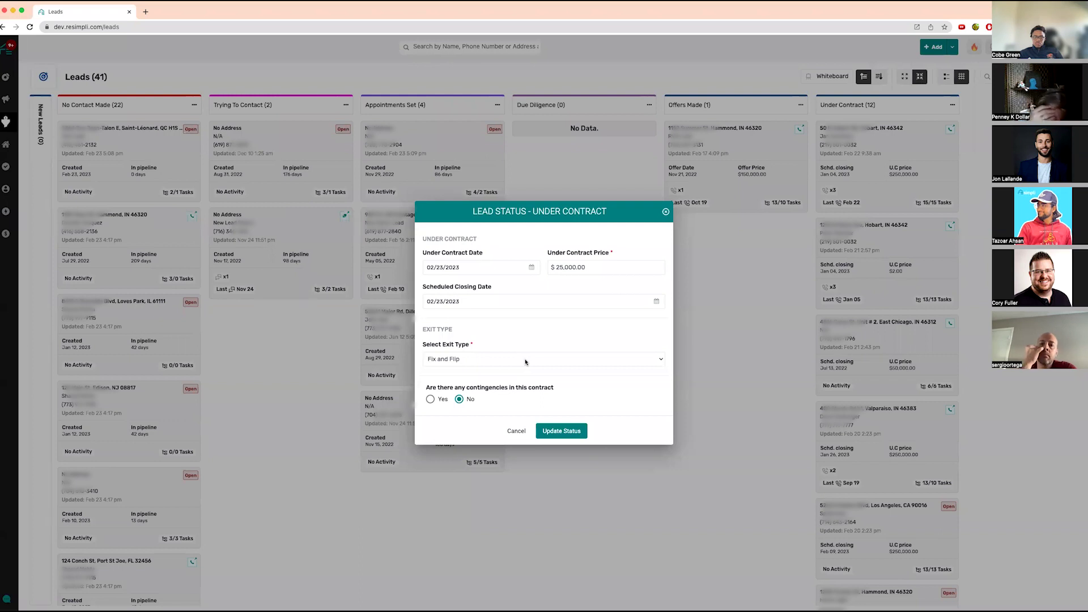
# - Choose Wholesale - Double Close as the exit type and save the Under Contract status
pyautogui.click(524, 360)
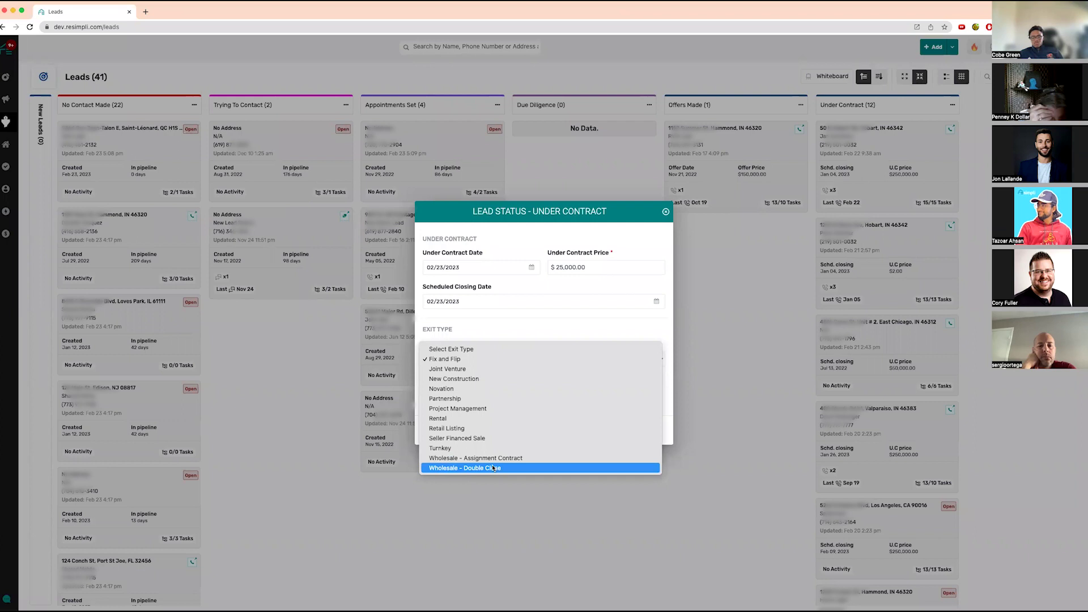
pyautogui.click(494, 467)
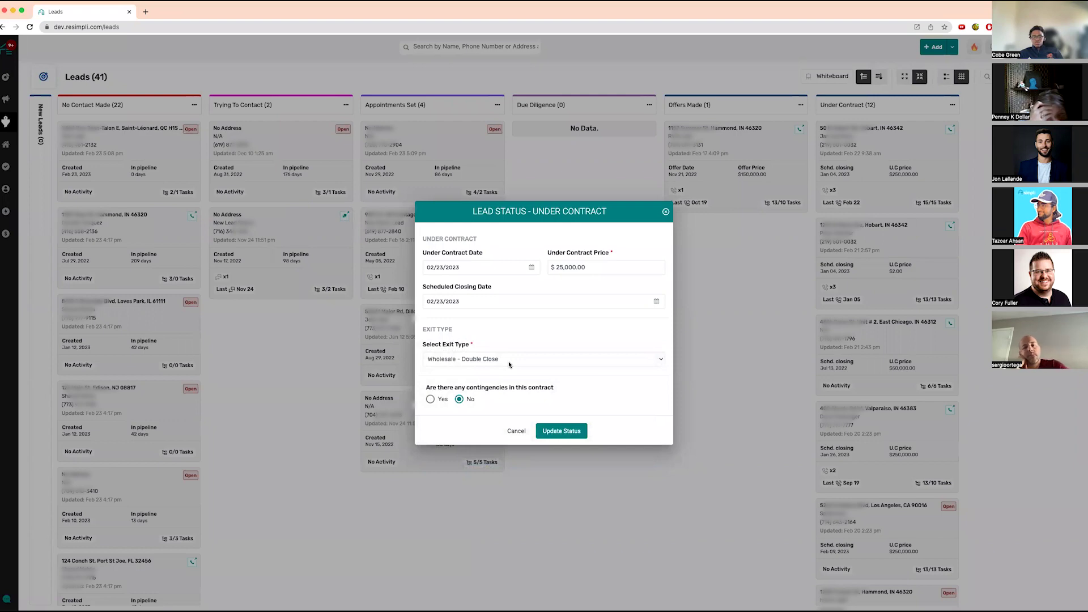
pyautogui.click(567, 431)
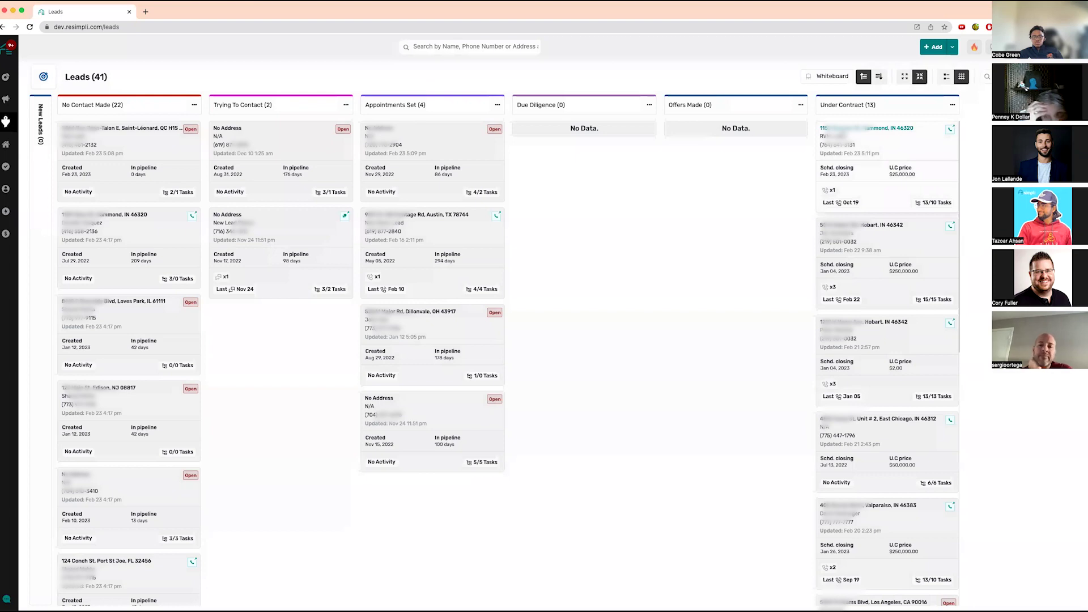
# - Open the Wholesale Pipeline and the Hammond lead's details from the New Contract column
pyautogui.moveTo(7, 121)
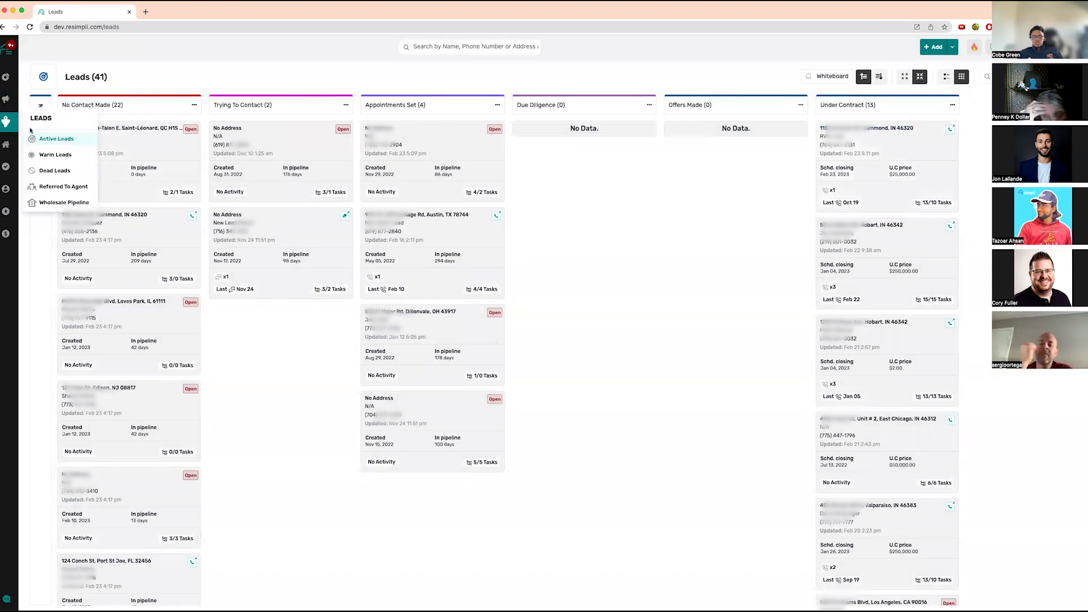
pyautogui.click(55, 202)
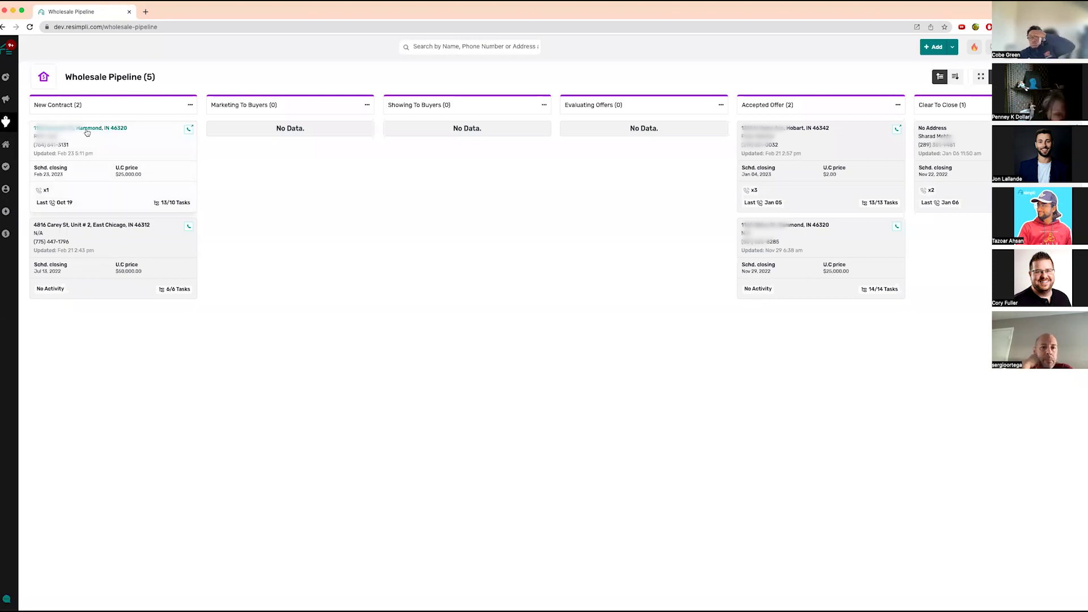
pyautogui.click(85, 130)
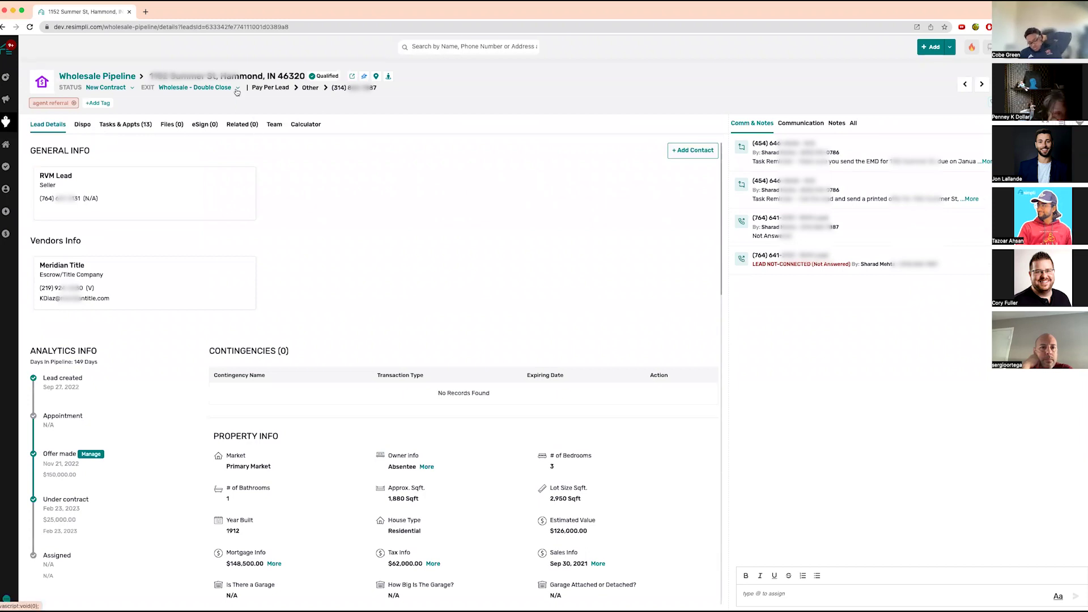
# - Switch the Hammond lead's exit strategy to Rental and confirm the change
pyautogui.click(237, 89)
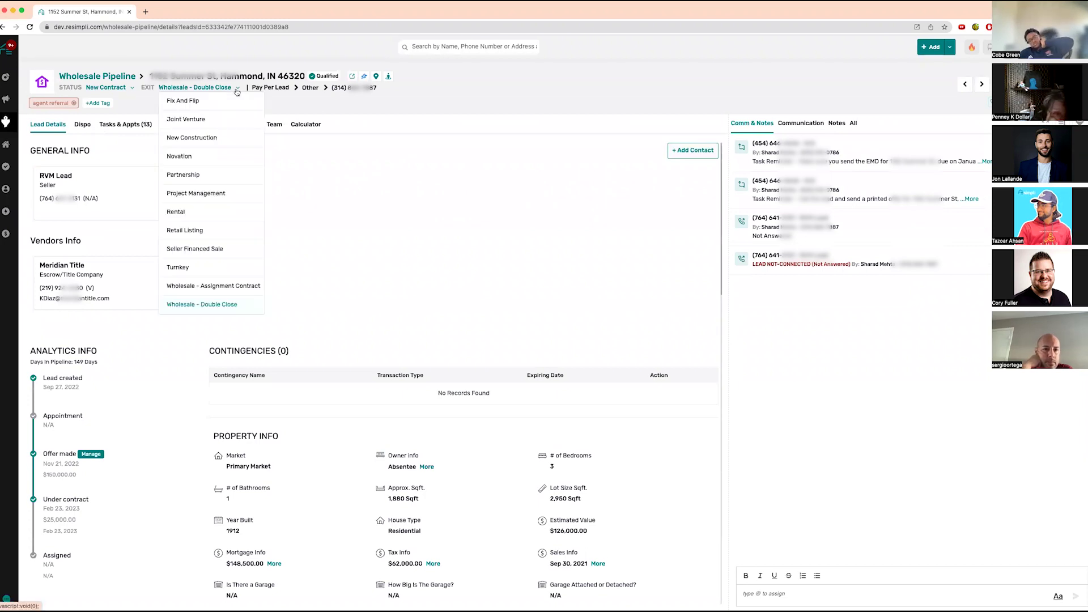
pyautogui.click(206, 213)
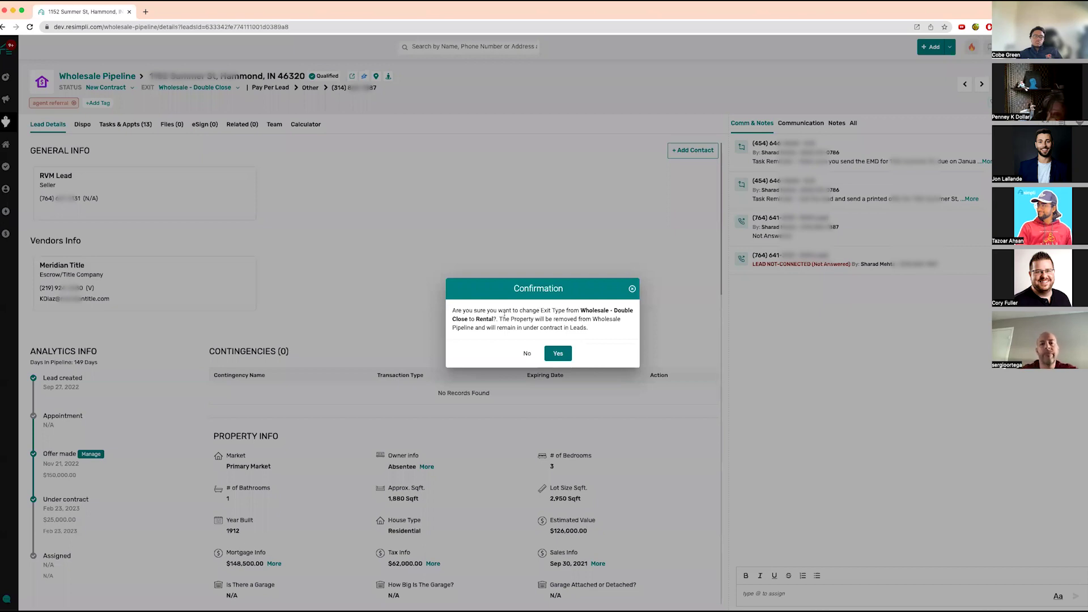
pyautogui.click(561, 356)
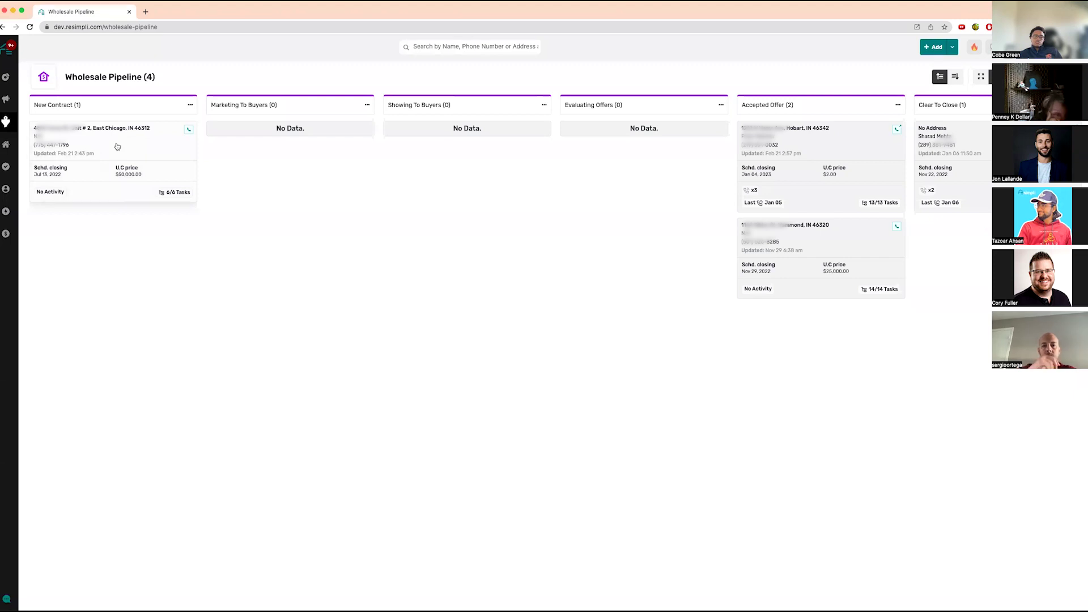
# - Back on Active Leads, return the Hammond lead from Under Contract to Offers Made, then drag it onward
pyautogui.moveTo(7, 122)
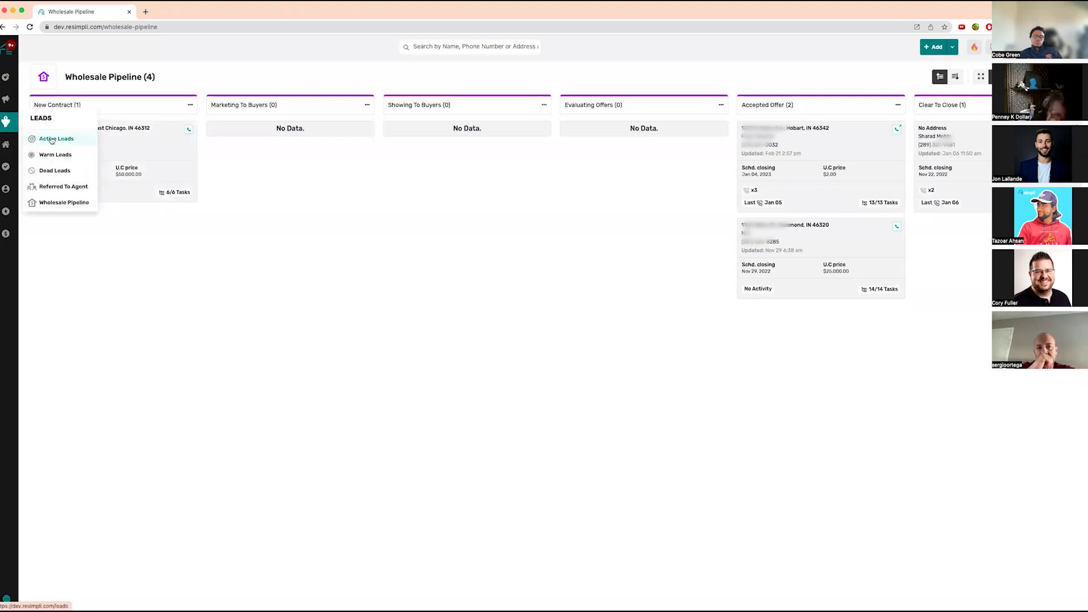
pyautogui.click(50, 139)
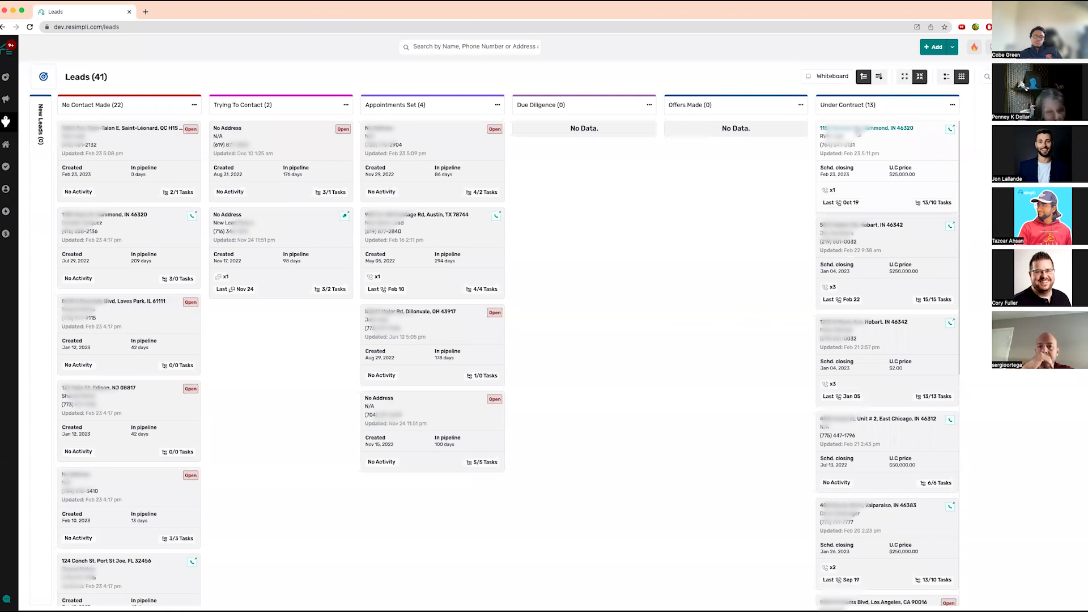
pyautogui.moveTo(858, 132); pyautogui.dragTo(702, 135)
pyautogui.click(560, 376)
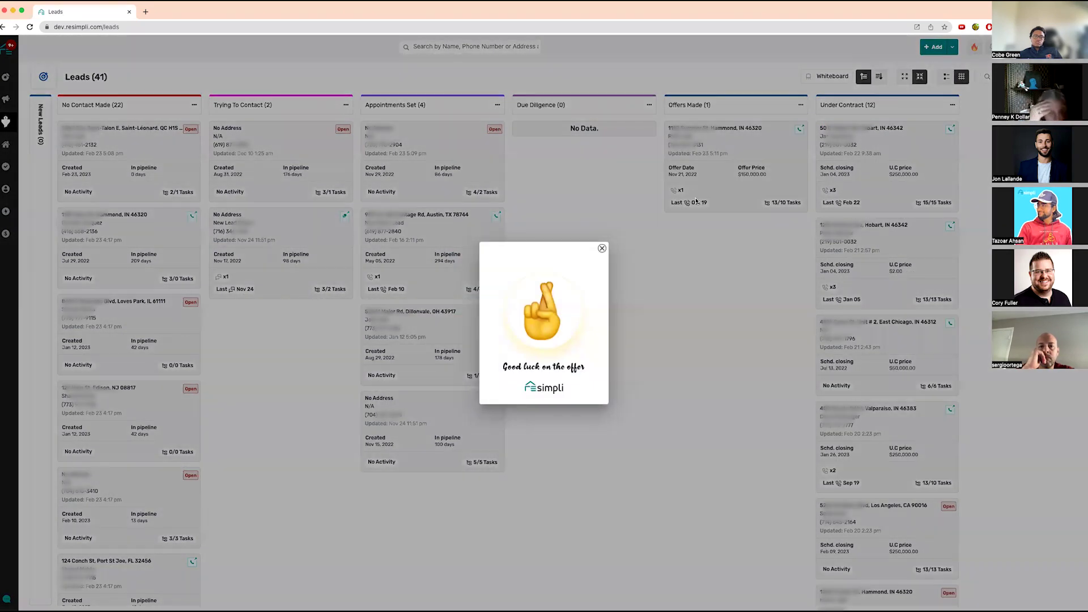
pyautogui.click(602, 250)
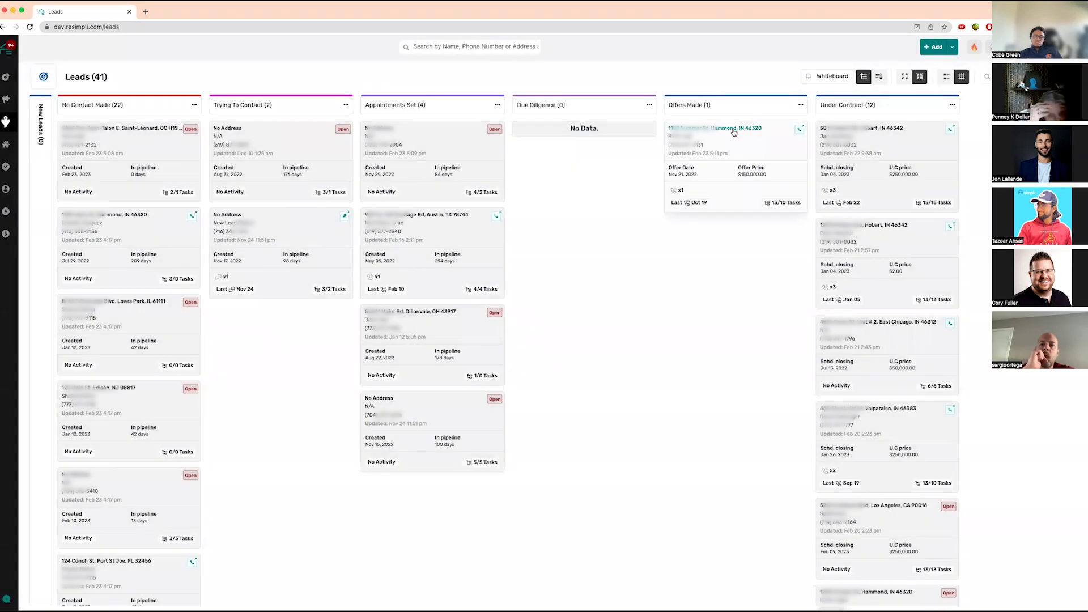
pyautogui.moveTo(741, 153); pyautogui.dragTo(549, 434)
# - Enter a 250,000 contract price and add an Inspection contingency expiring 02/28/2023
pyautogui.click(561, 378)
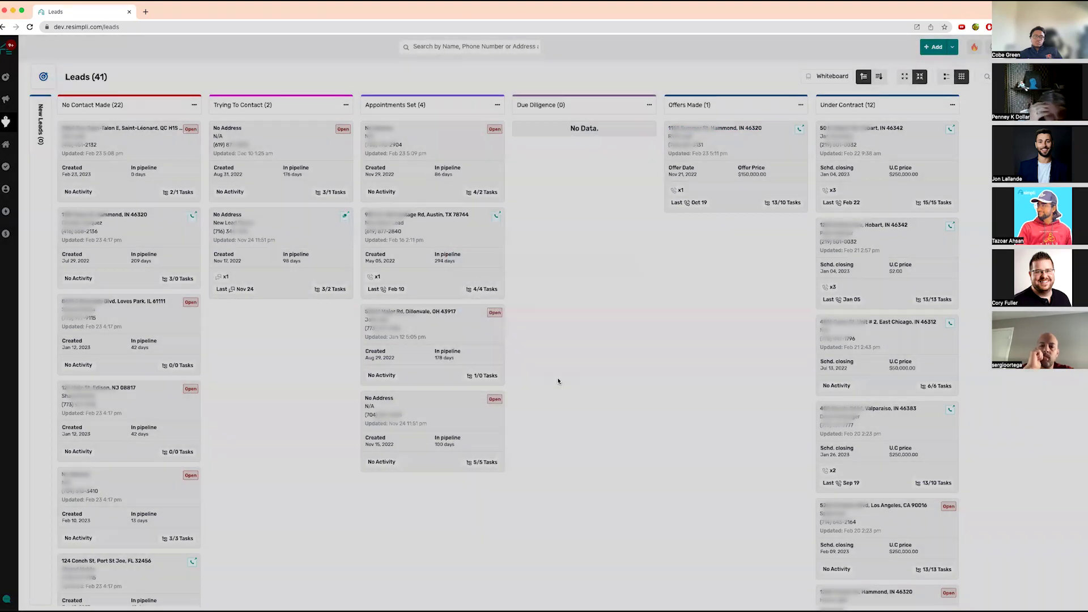
pyautogui.write('250,000')
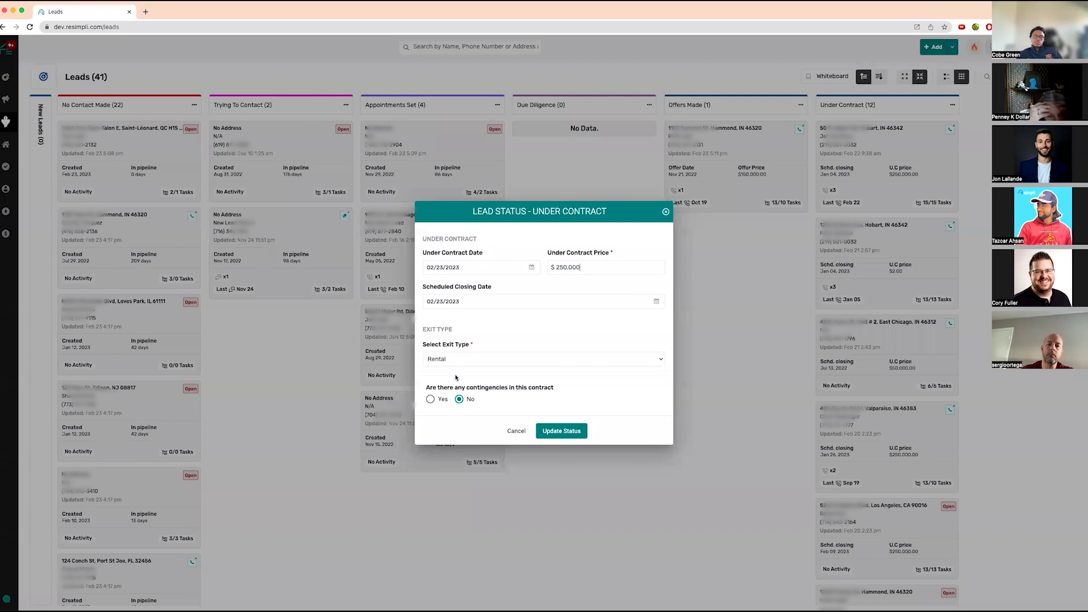
pyautogui.click(430, 399)
pyautogui.click(509, 417)
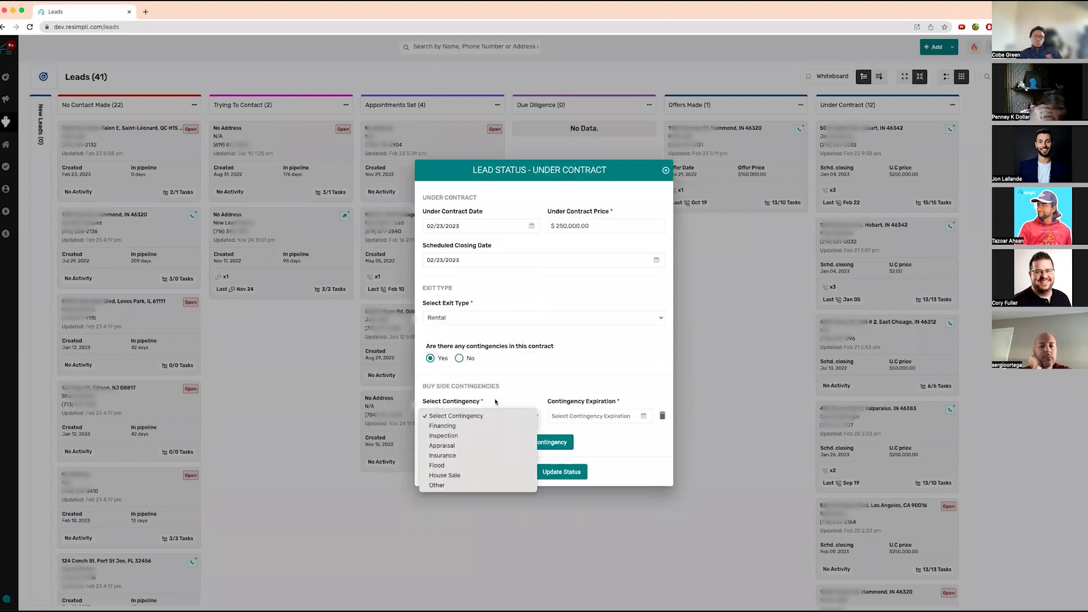
pyautogui.click(478, 436)
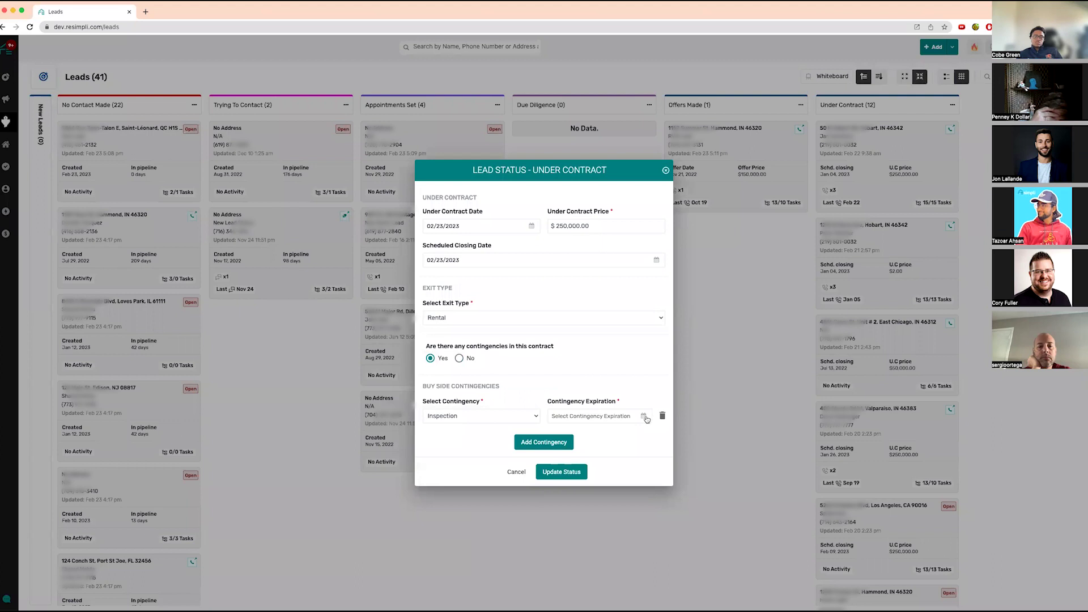
pyautogui.click(644, 417)
pyautogui.click(593, 505)
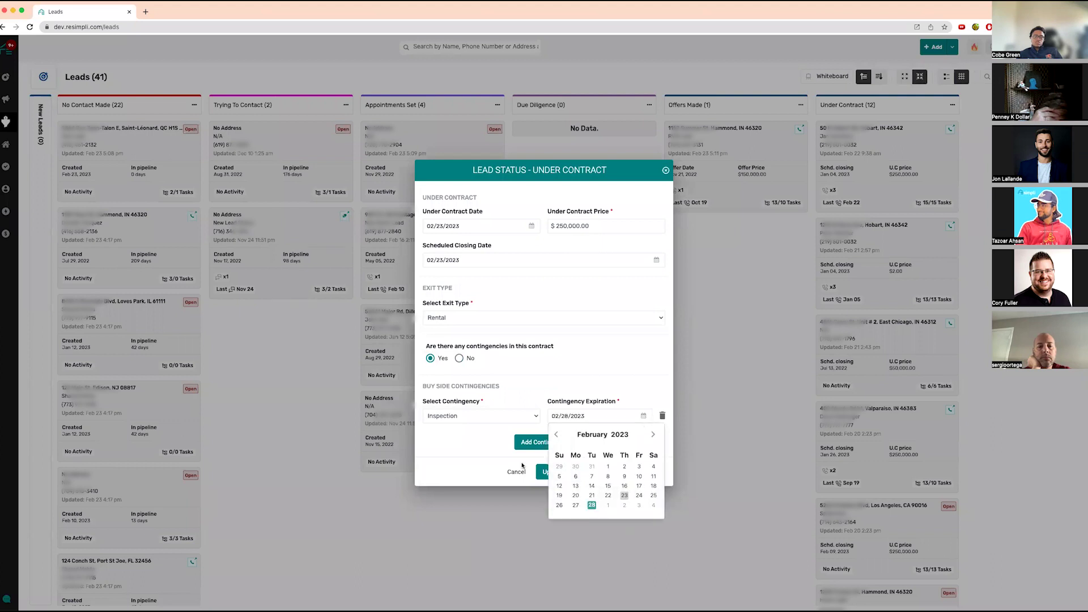
# - Add an Insurance contingency expiring 03/08/2023 and save the Under Contract status
pyautogui.click(533, 443)
pyautogui.click(488, 429)
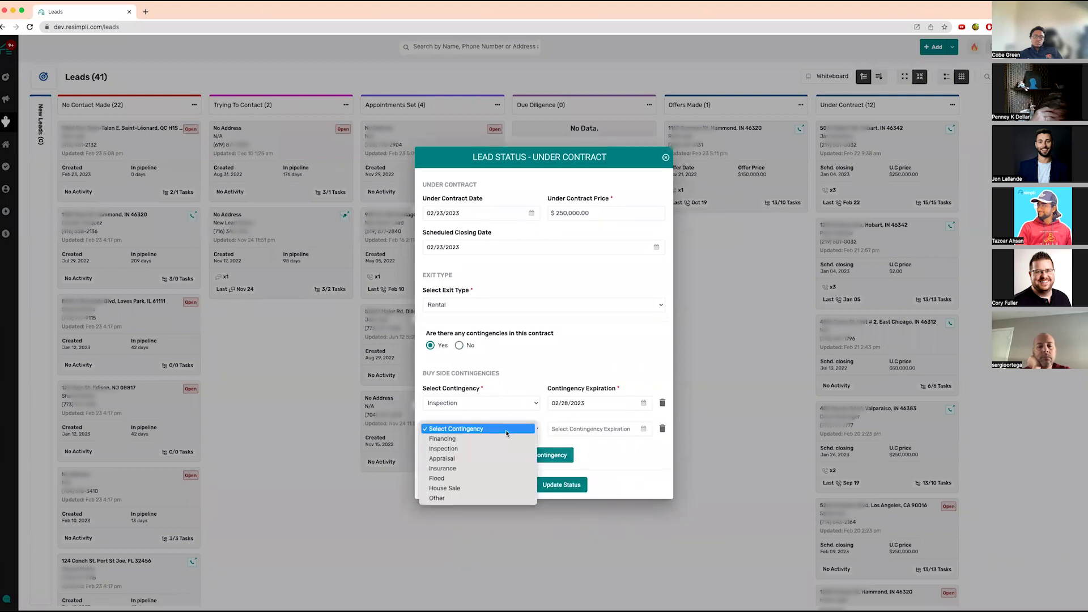
pyautogui.click(494, 468)
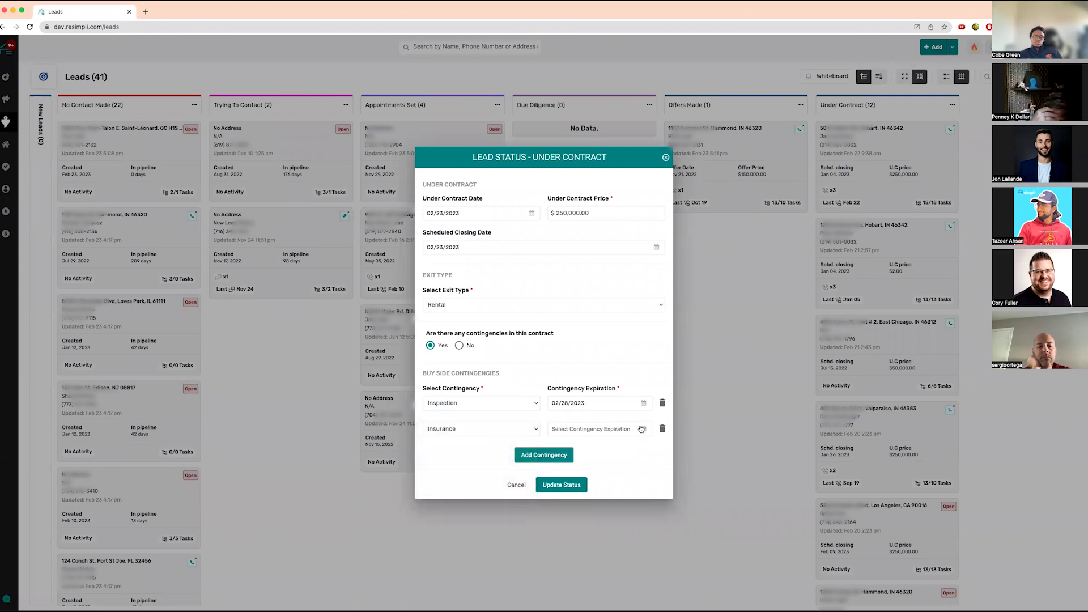
pyautogui.click(643, 429)
pyautogui.click(653, 448)
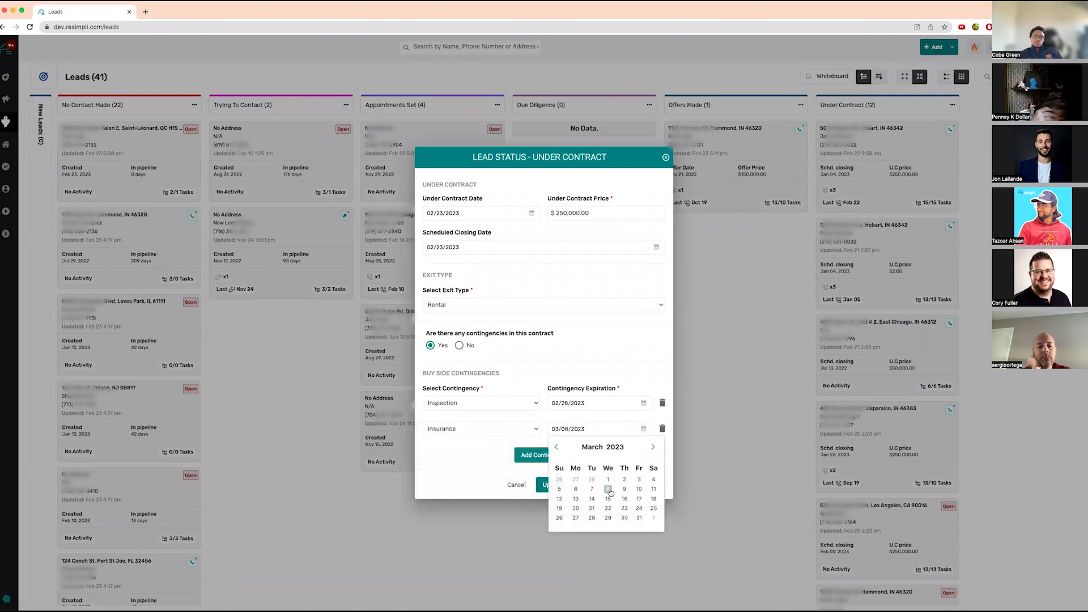
pyautogui.click(609, 489)
pyautogui.click(556, 484)
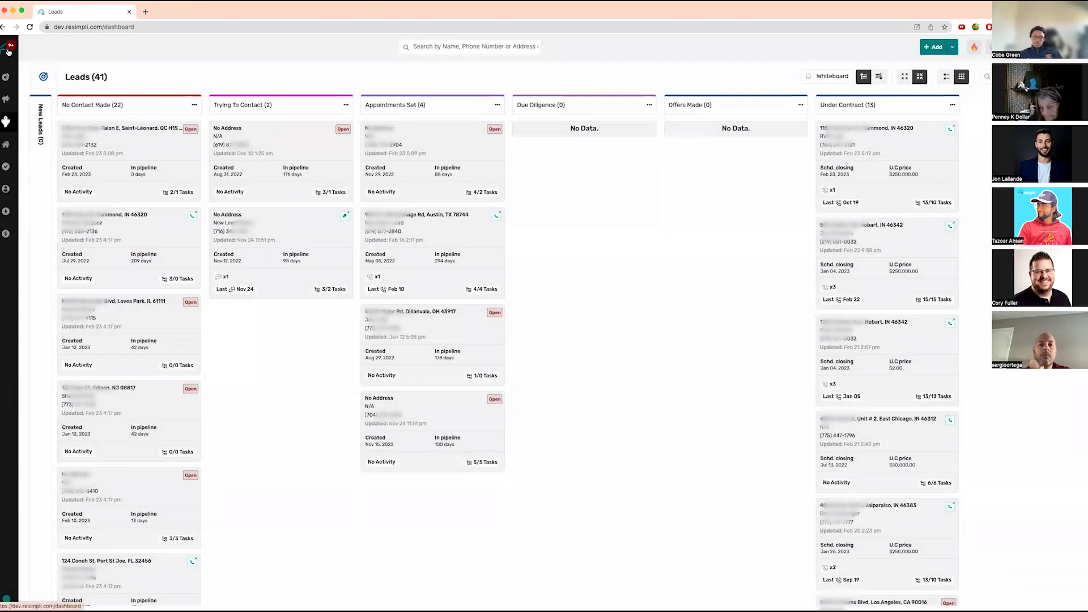
# - From the Dashboard, open the one buy-side contingency due within 7 days
pyautogui.click(8, 50)
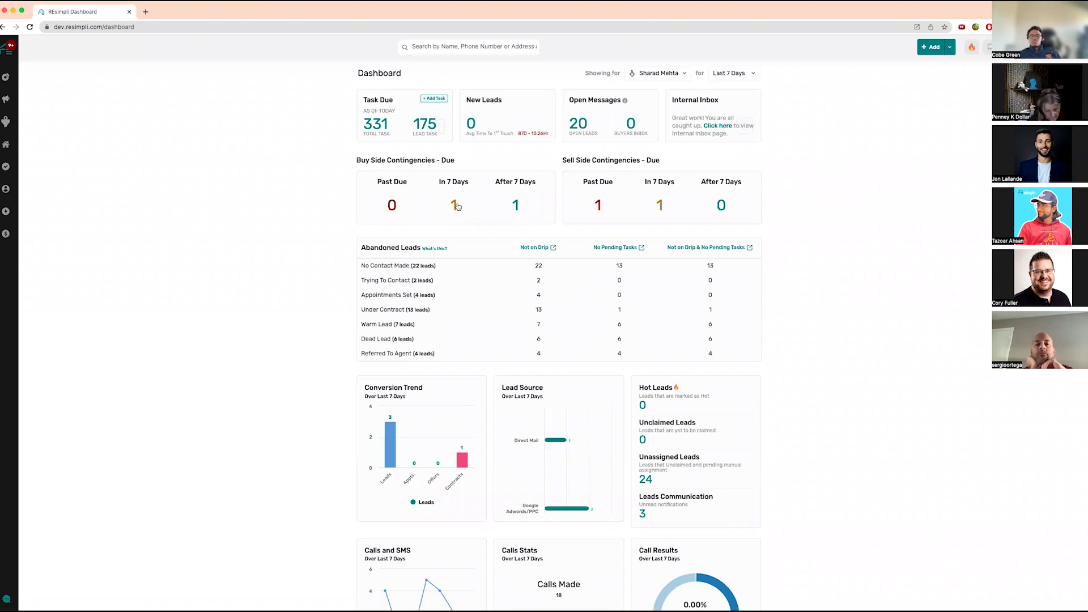
pyautogui.click(455, 205)
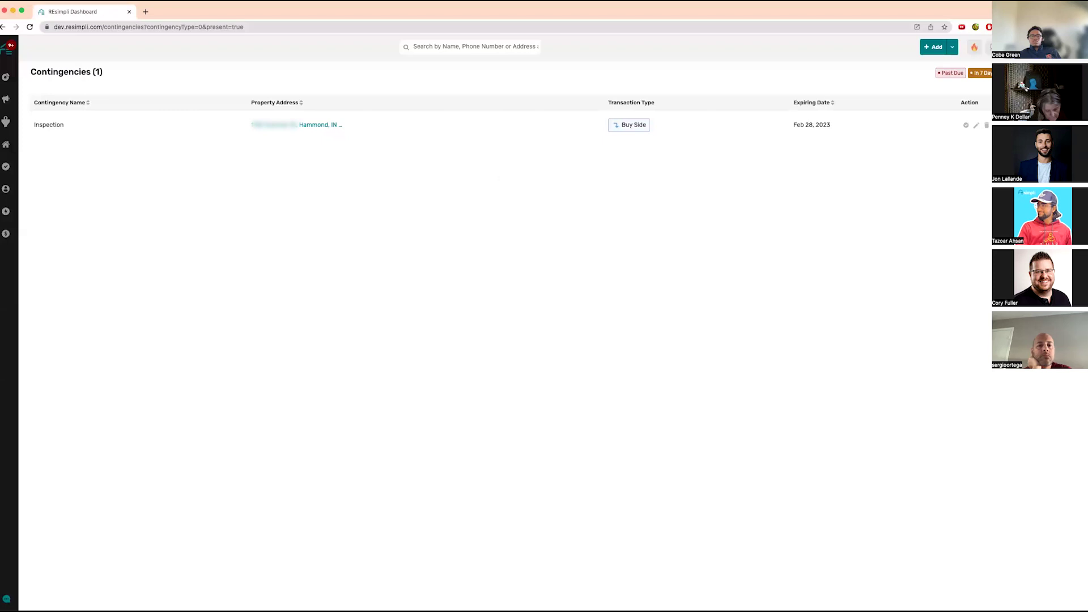
# - Filter contingencies to those due in 7 days, mark Inspection complete, and return to the Dashboard
pyautogui.click(1056, 73)
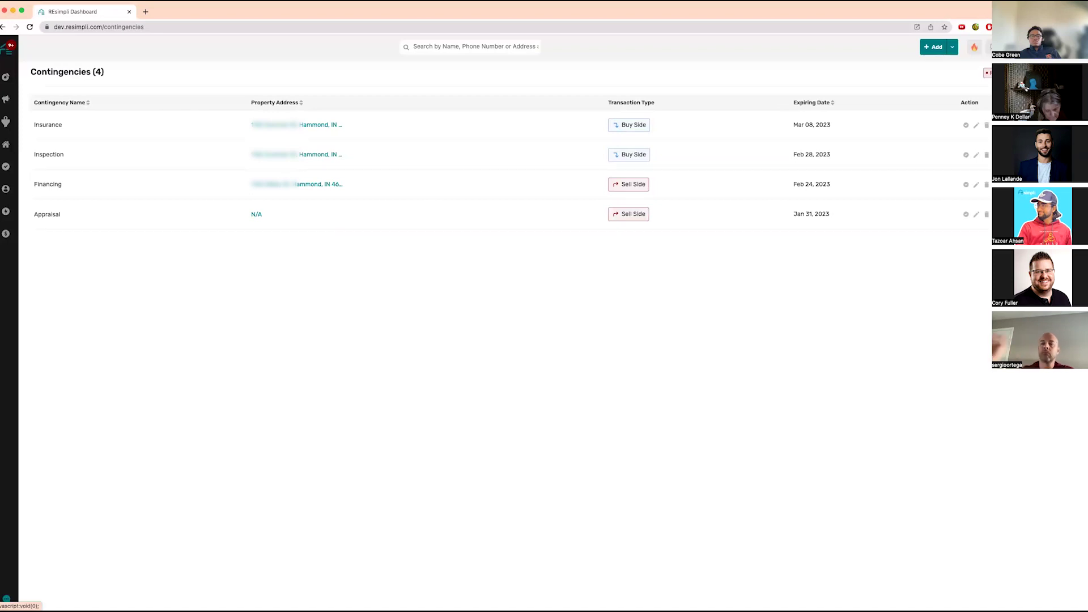
pyautogui.click(997, 73)
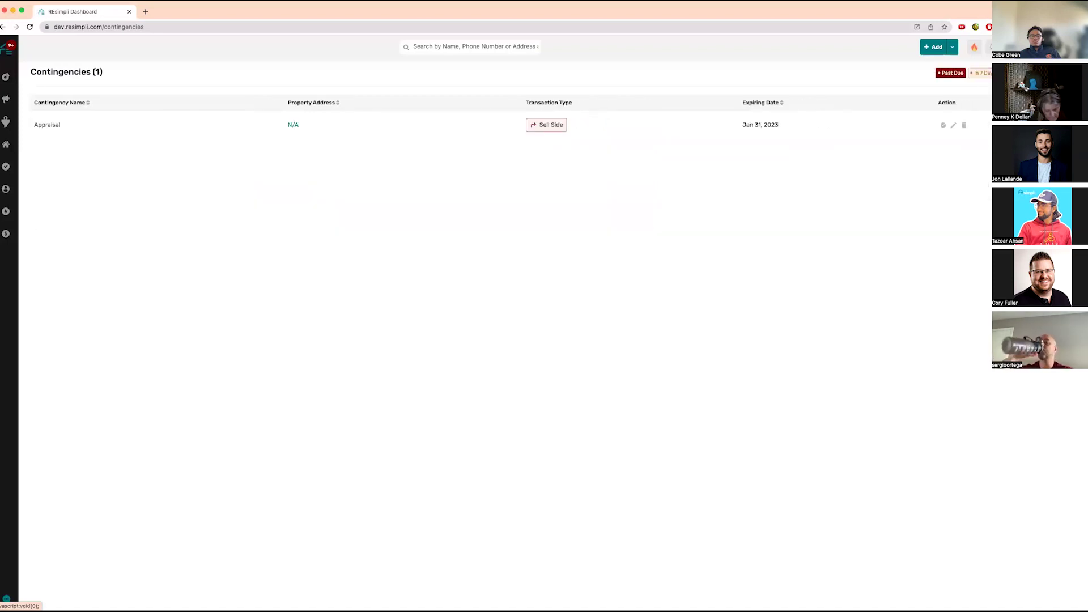
pyautogui.click(981, 74)
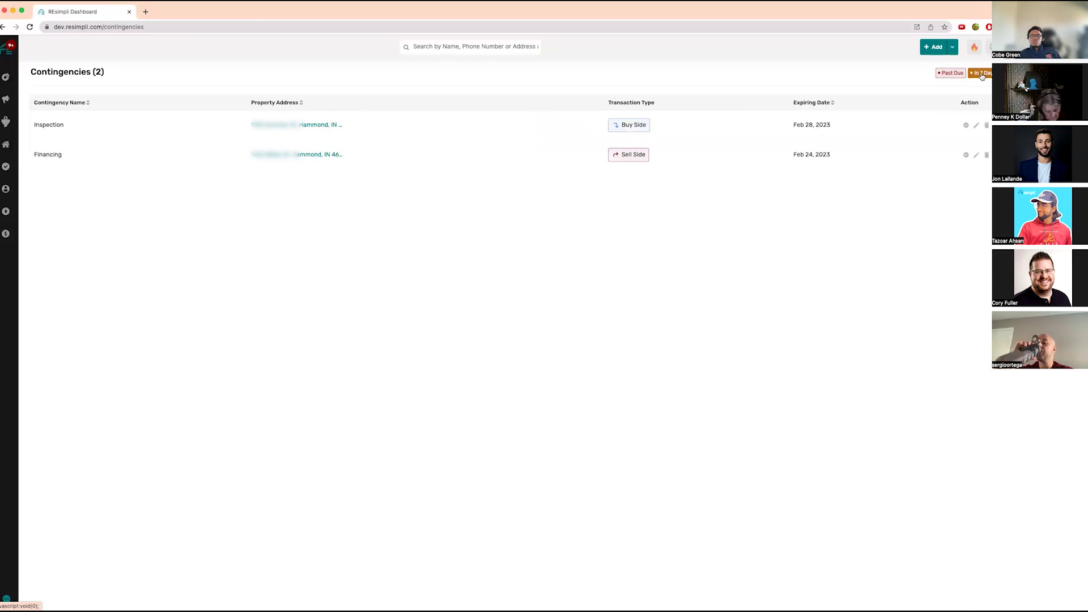
pyautogui.click(966, 125)
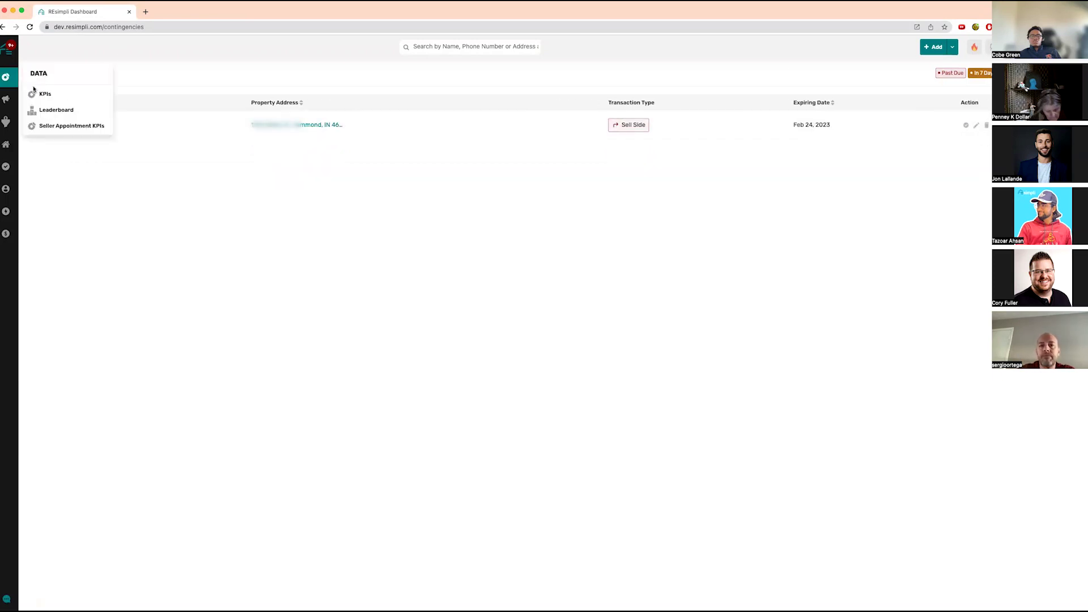
pyautogui.click(7, 56)
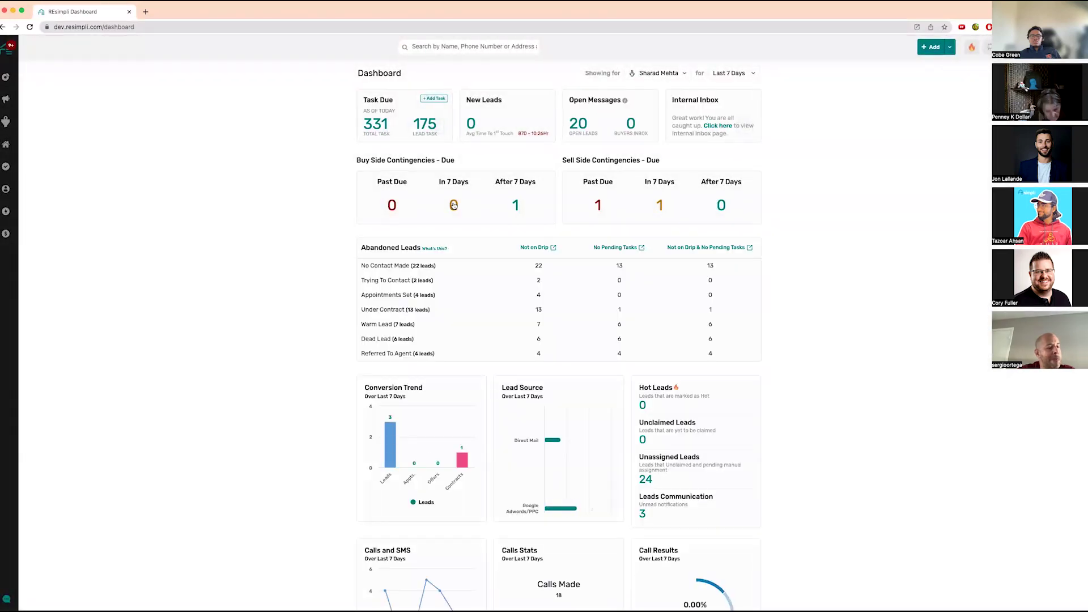
# - Open the Hammond lead from Active Leads' Under Contract column and begin adding a contingency
pyautogui.moveTo(7, 122)
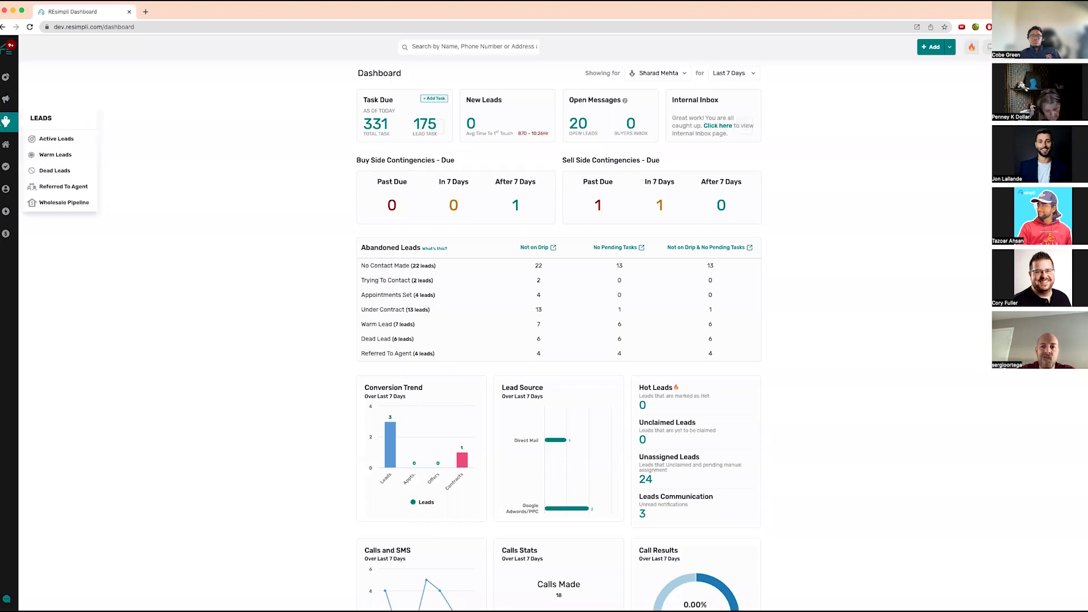
pyautogui.click(51, 143)
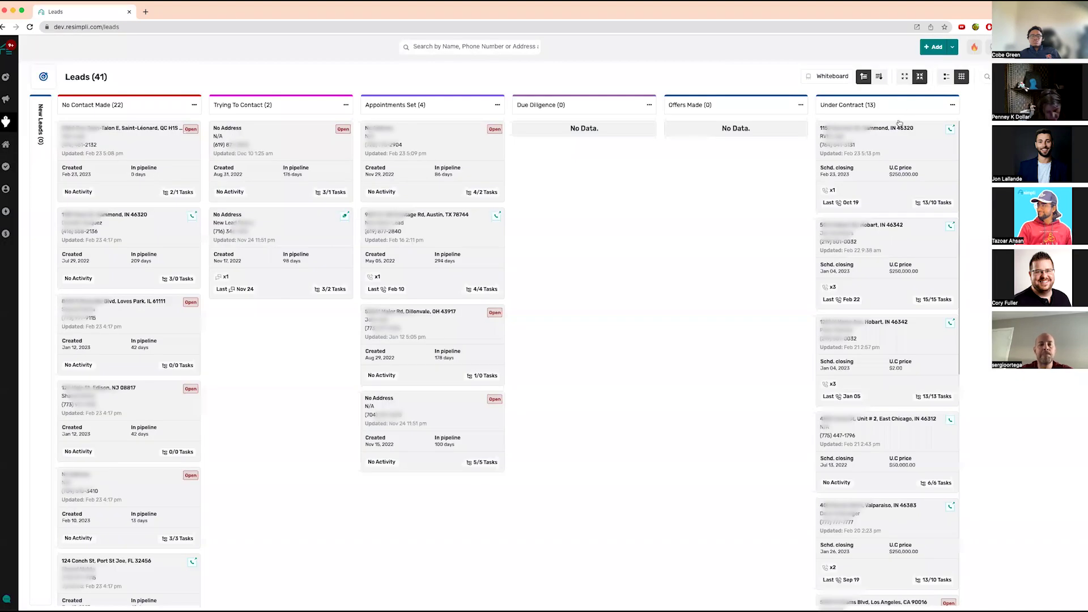
pyautogui.click(895, 128)
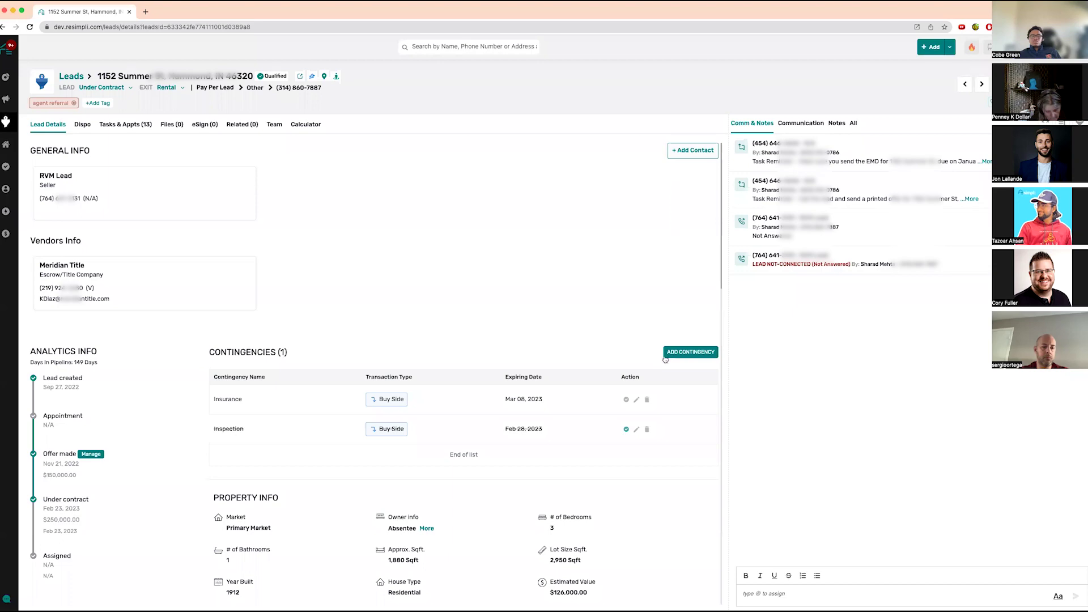
pyautogui.click(664, 354)
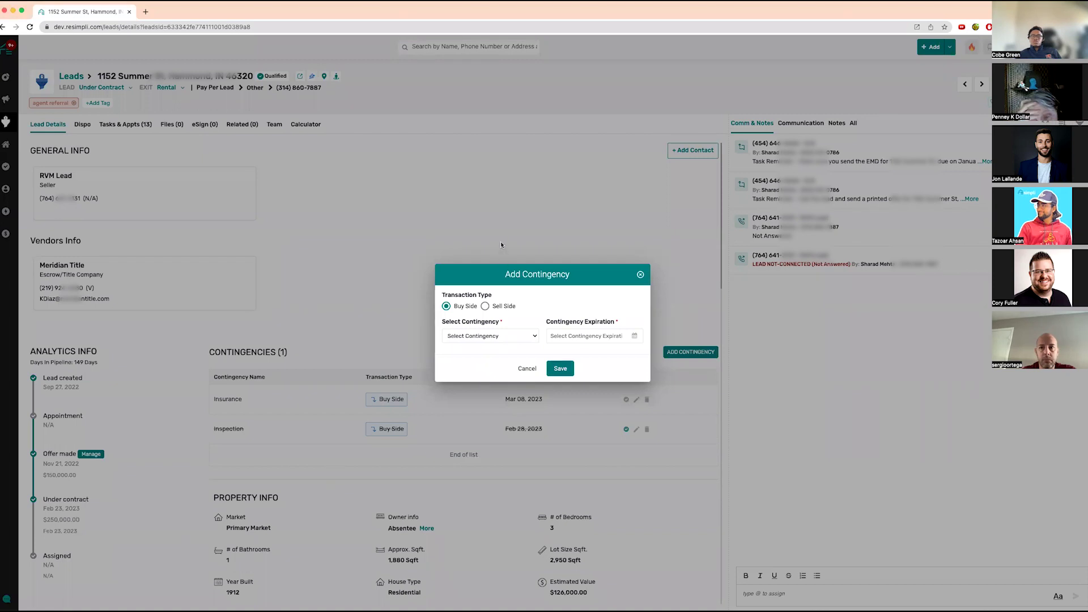
# - Save a Flood contingency expiring February 28, 2023 on the Hammond lead
pyautogui.click(526, 338)
pyautogui.click(611, 49)
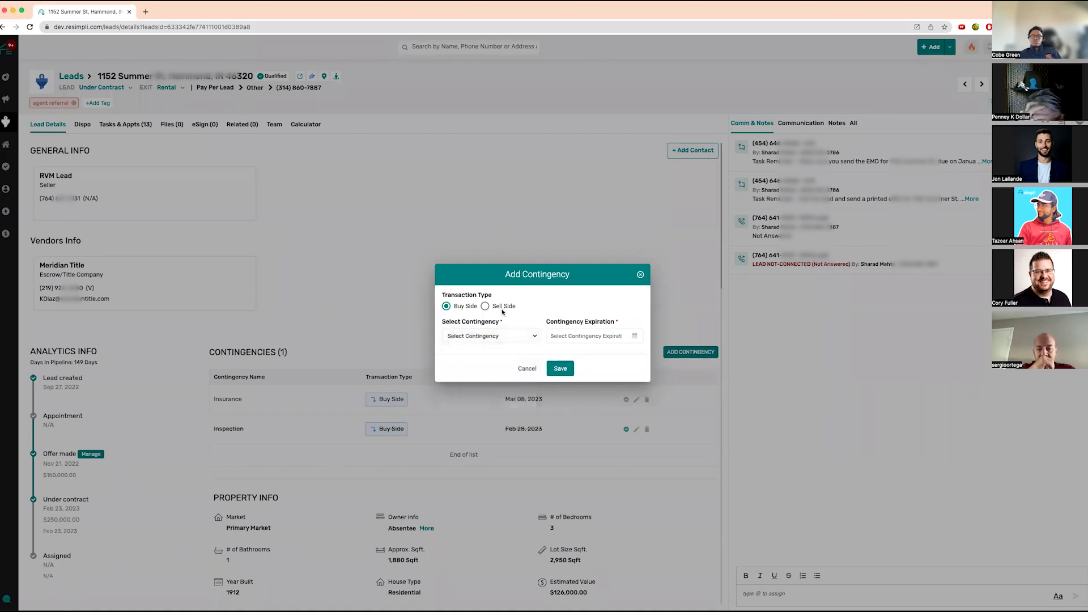
pyautogui.click(506, 337)
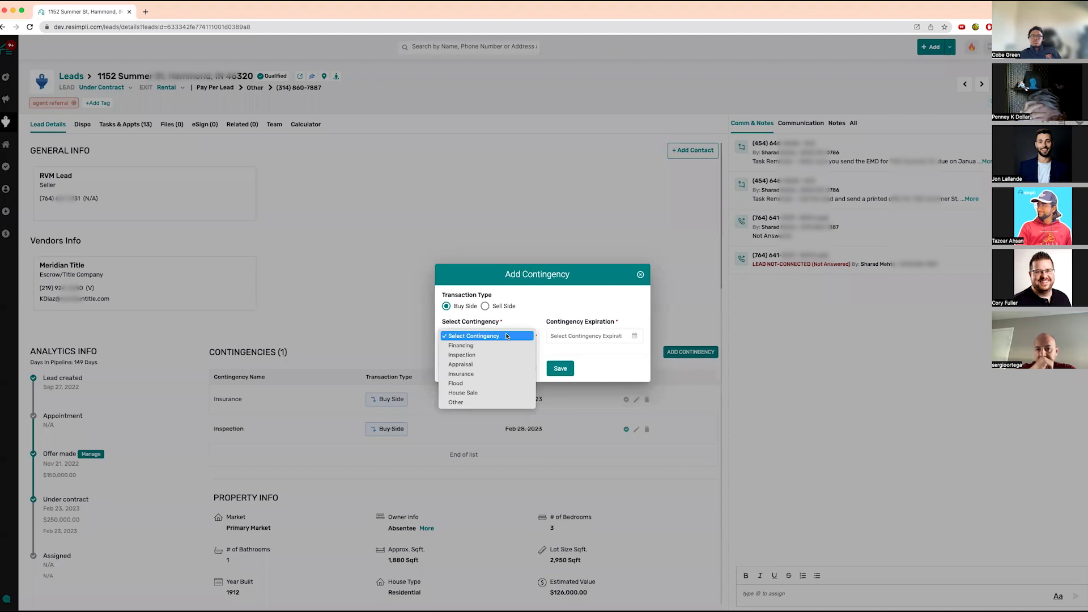
pyautogui.click(487, 384)
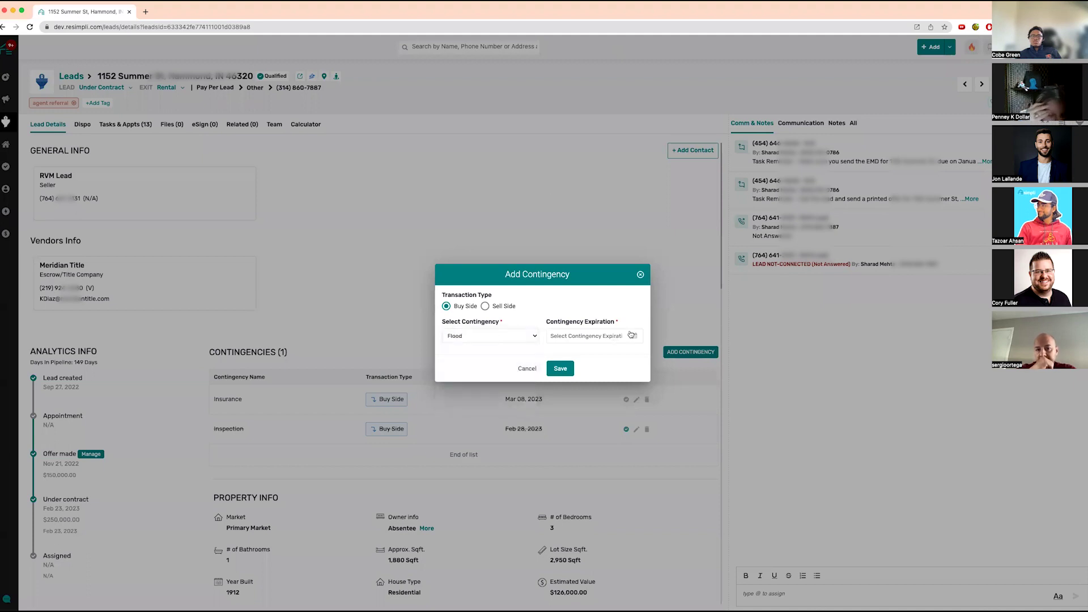
pyautogui.click(616, 337)
pyautogui.click(591, 425)
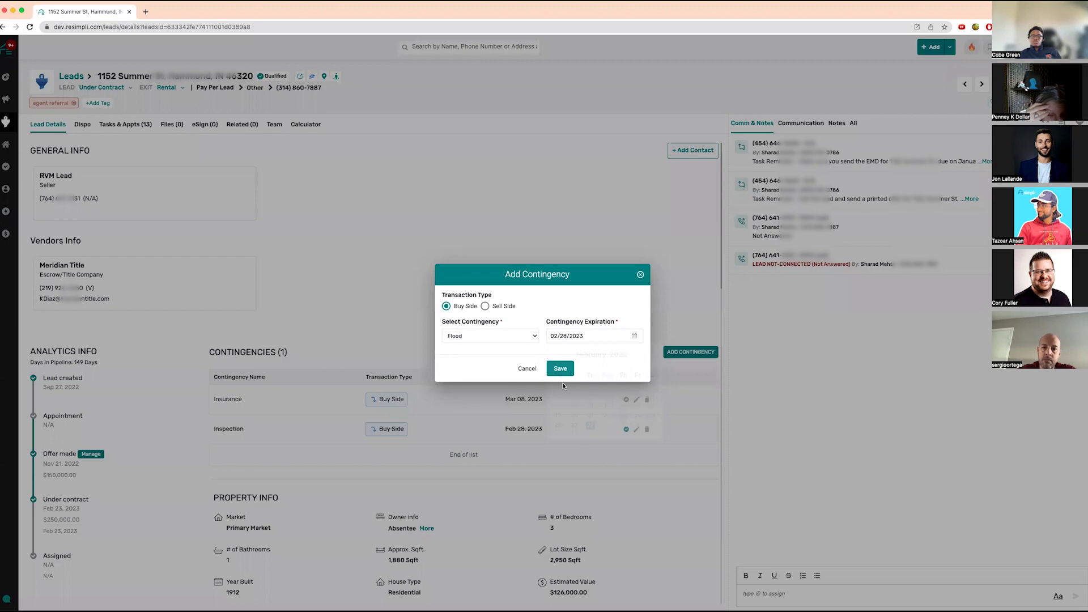
pyautogui.click(560, 368)
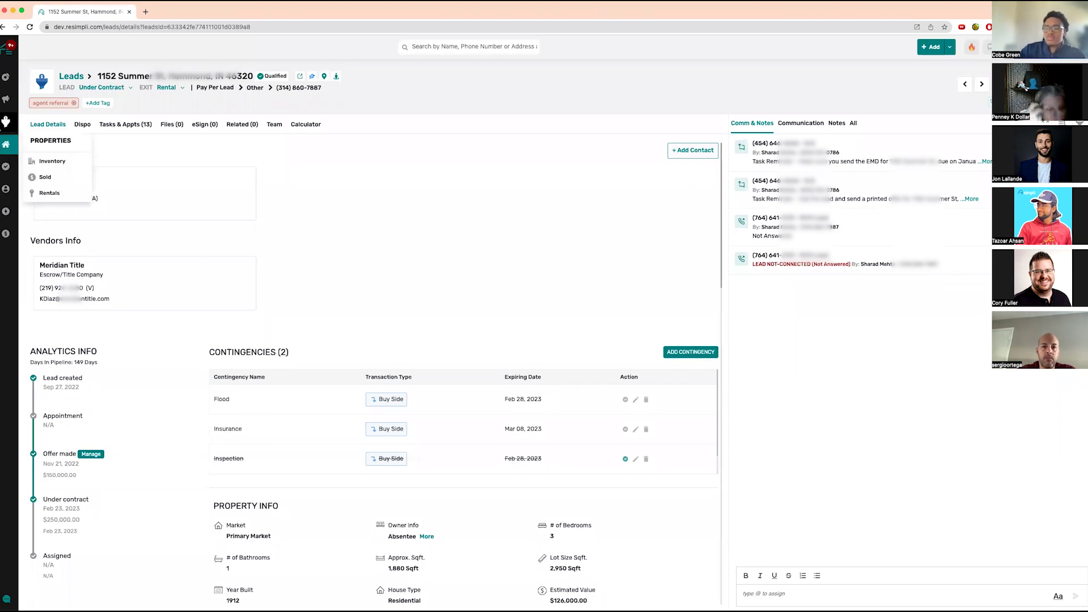
# - On the Wholesale Pipeline, drag East Chicago toward Accepted Offer, then cancel the status change
pyautogui.moveTo(5, 121)
pyautogui.click(62, 201)
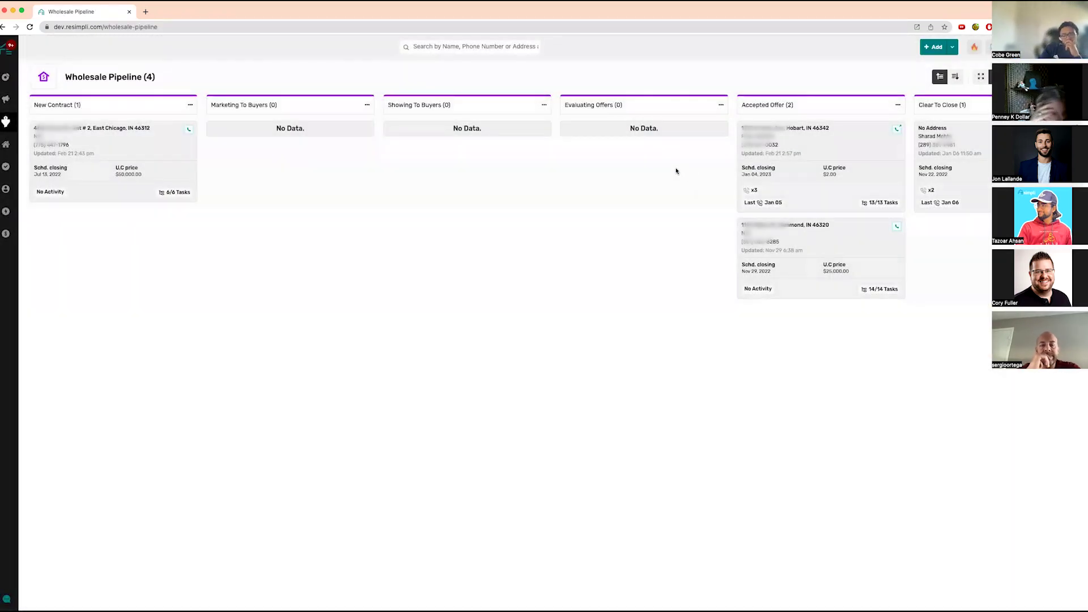
pyautogui.moveTo(849, 127); pyautogui.dragTo(837, 131)
pyautogui.click(561, 376)
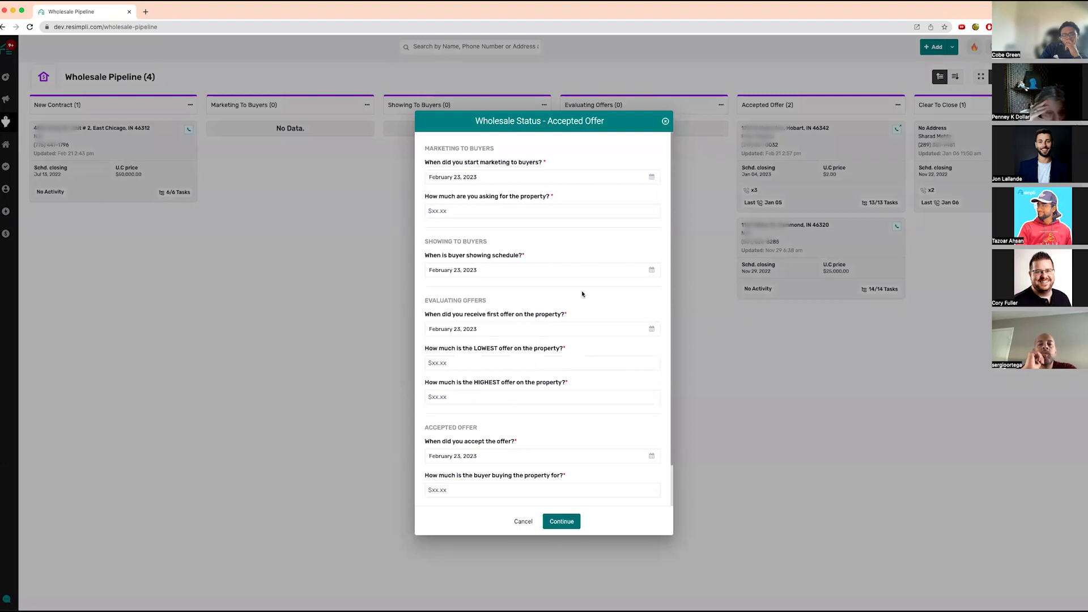
pyautogui.click(665, 122)
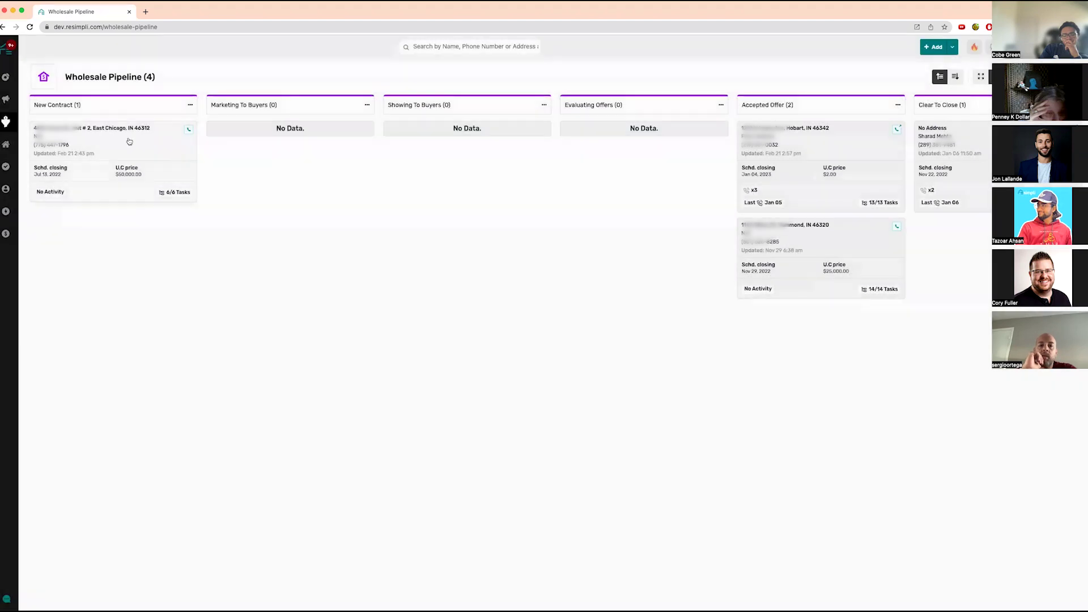
# - Move the East Chicago deal into Marketing To Buyers with a 275,000 asking price
pyautogui.moveTo(111, 136); pyautogui.dragTo(293, 131)
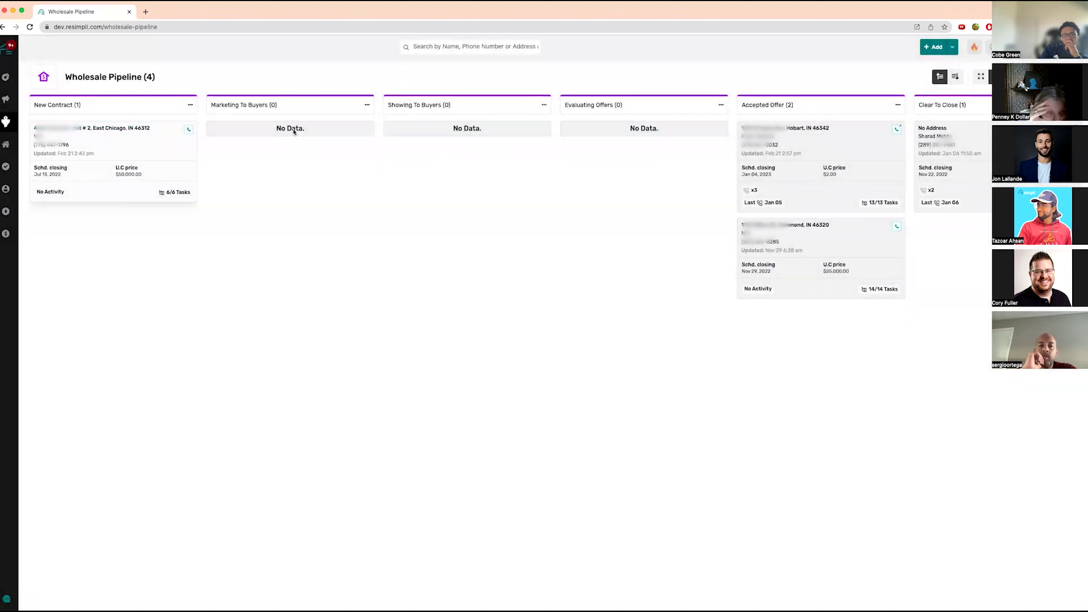
pyautogui.click(568, 380)
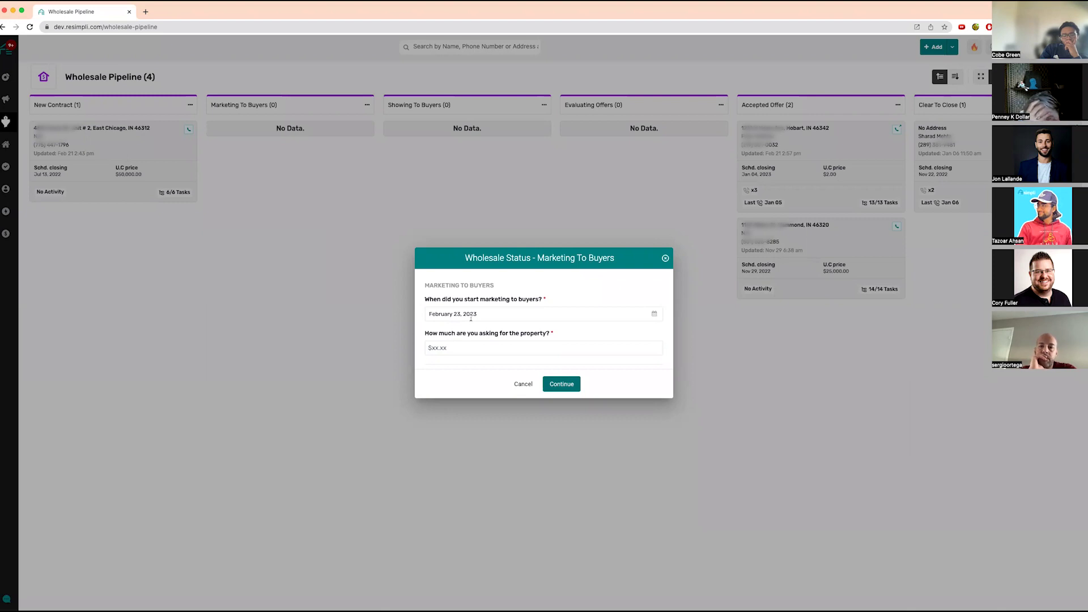
pyautogui.click(481, 350)
pyautogui.write('275,000')
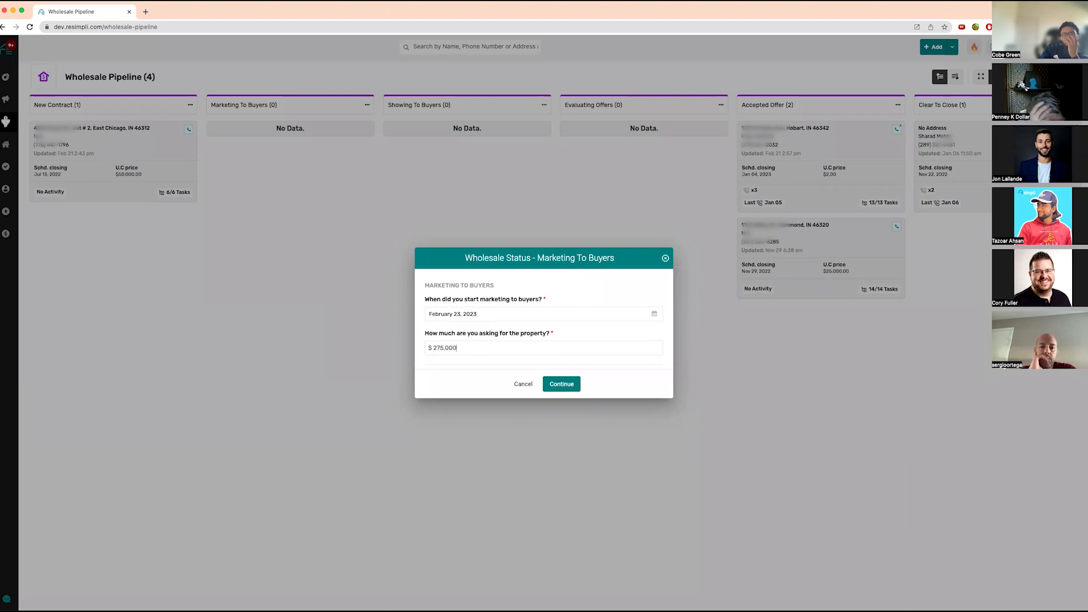
pyautogui.click(561, 385)
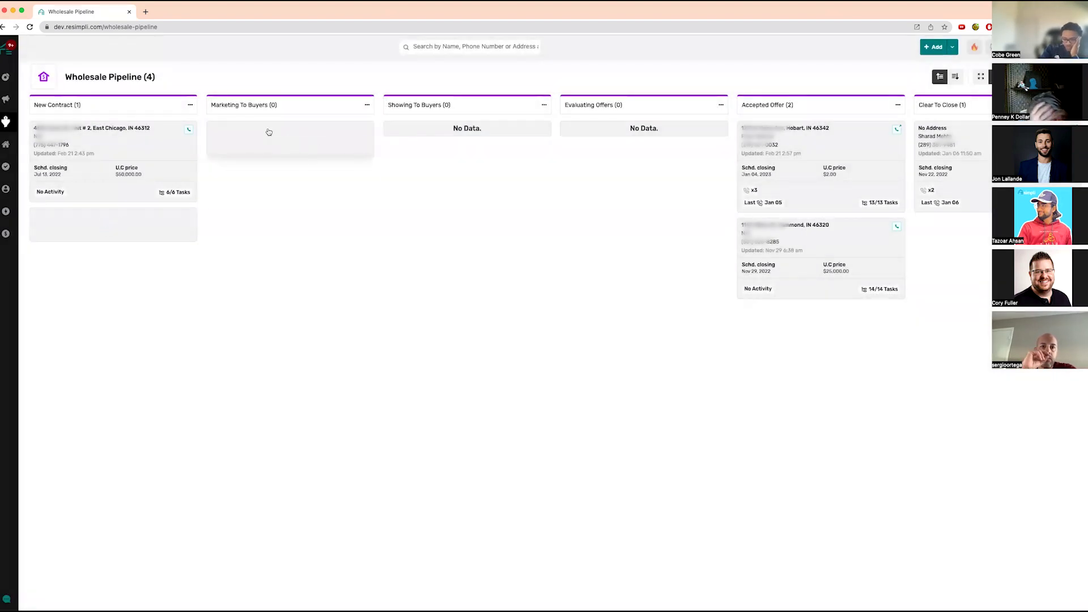
# - Advance it through Showing To Buyers to Evaluating Offers, with offers of 225,000 and 30,000
pyautogui.moveTo(264, 130); pyautogui.dragTo(448, 142)
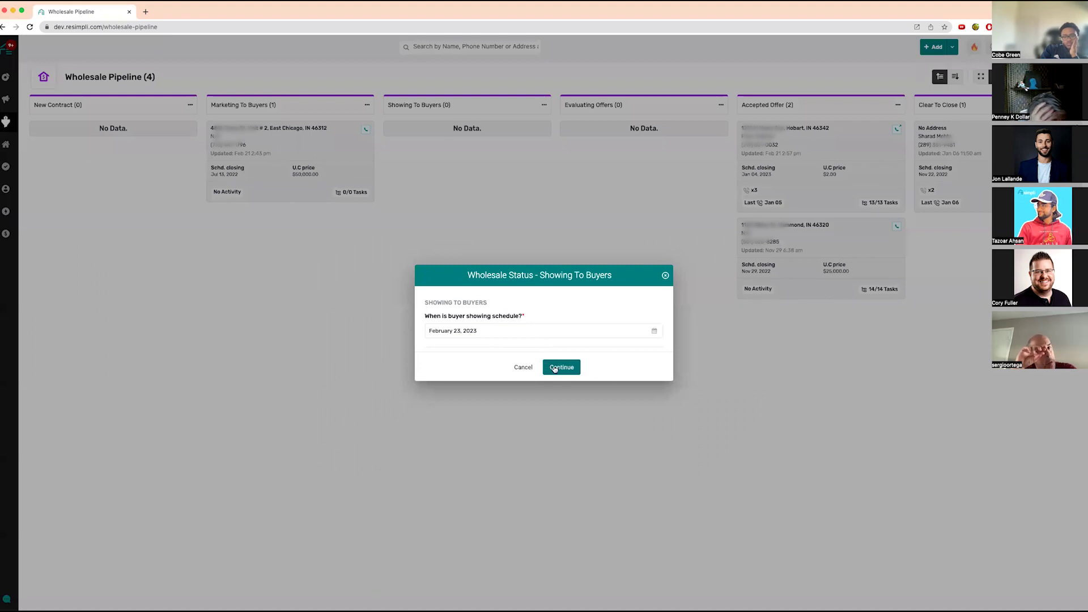
pyautogui.click(555, 369)
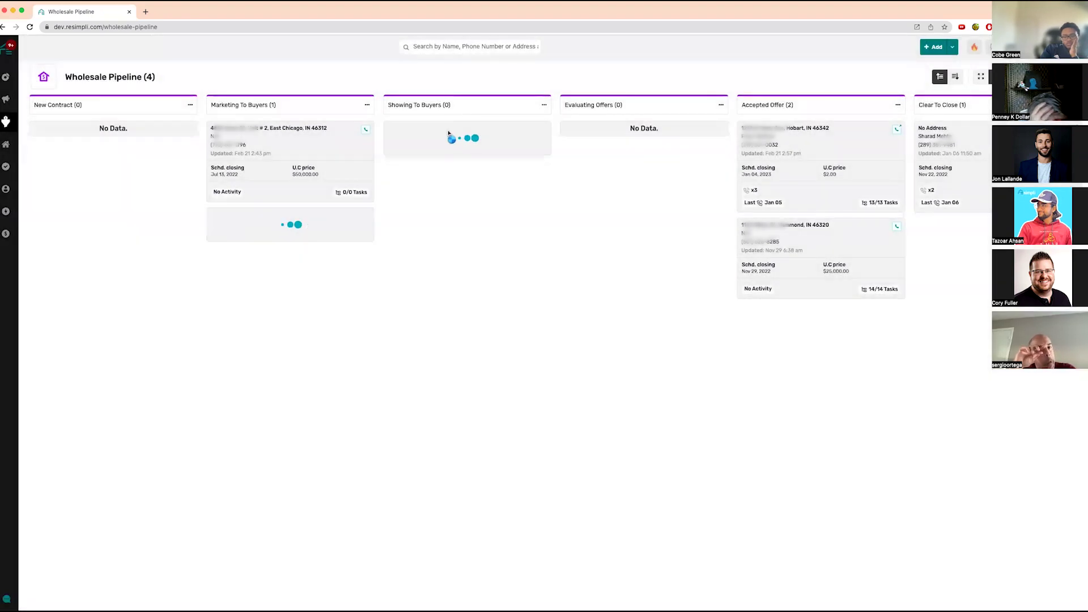
pyautogui.moveTo(624, 141); pyautogui.dragTo(623, 142)
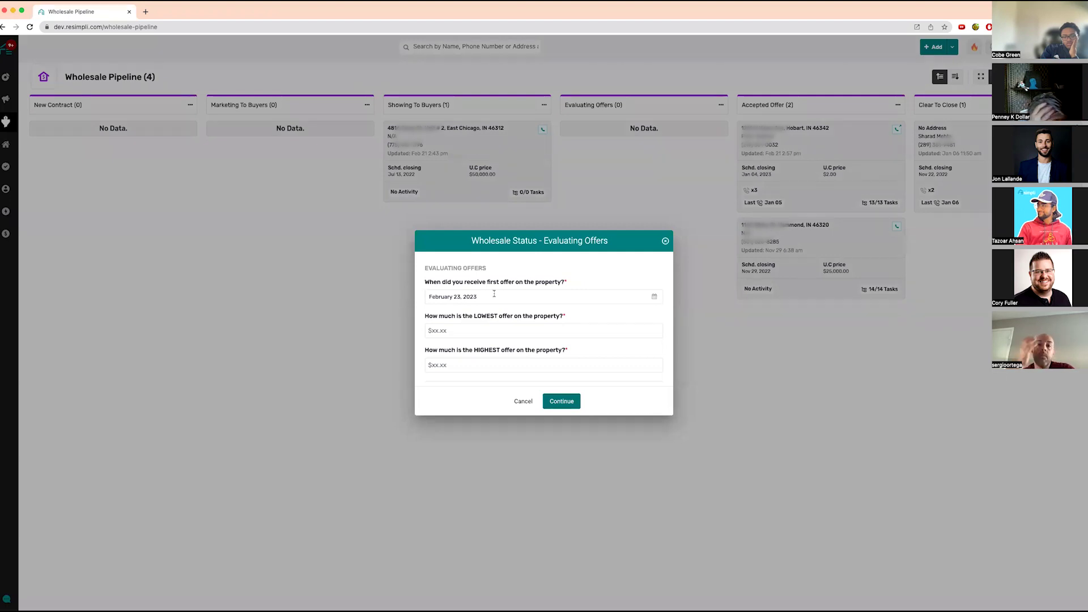
pyautogui.click(488, 330)
pyautogui.write('225,00')
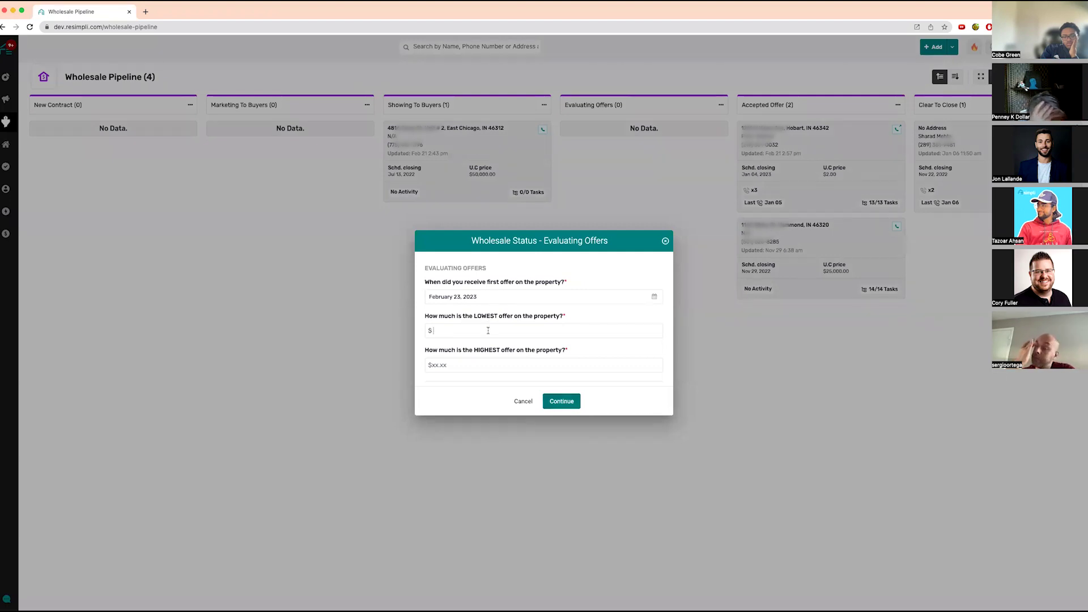
pyautogui.write('0')
pyautogui.press('Tab')
pyautogui.write('30,0000')
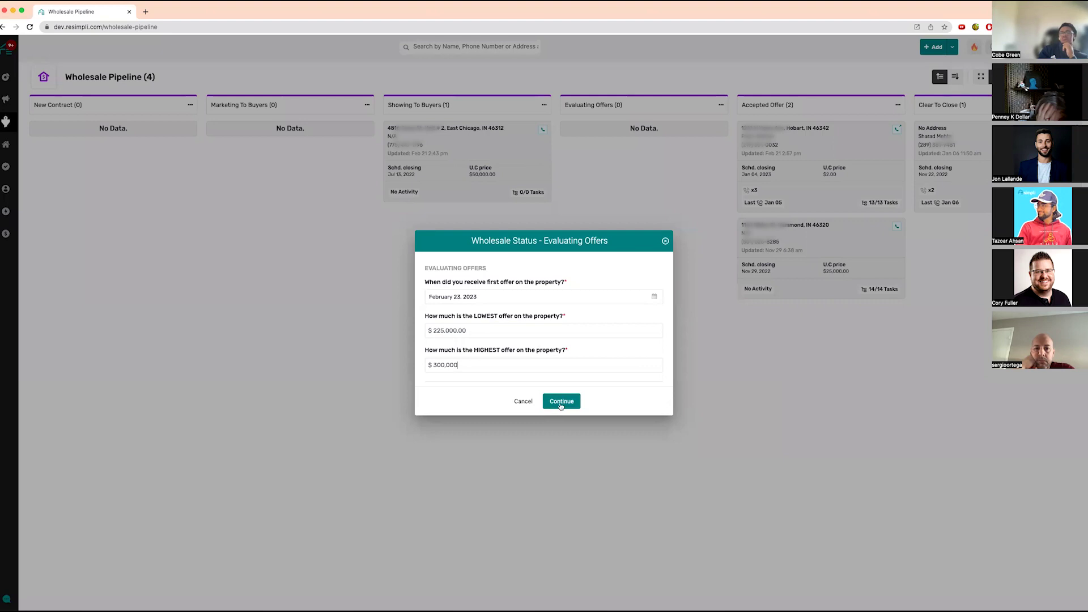
pyautogui.click(560, 402)
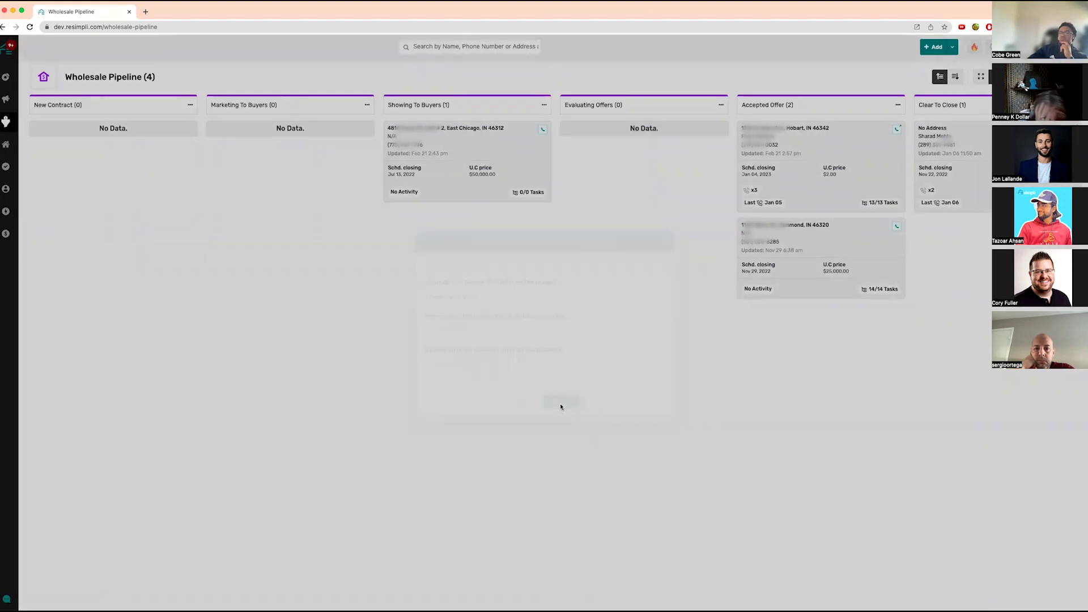
# - Drag the deal to Accepted Offer and enter a 300,000 buyer purchase price
pyautogui.moveTo(641, 129); pyautogui.dragTo(801, 144)
pyautogui.click(496, 325)
pyautogui.write('300,000')
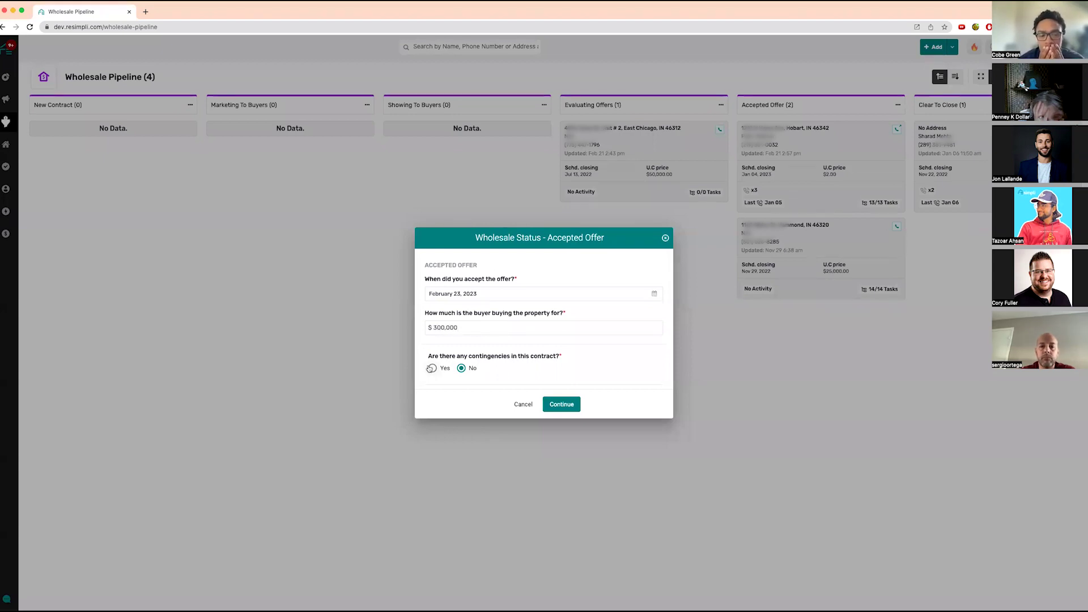
# - Mark the contract as having contingencies and add Appraisal expiring March 2, 2023
pyautogui.click(431, 369)
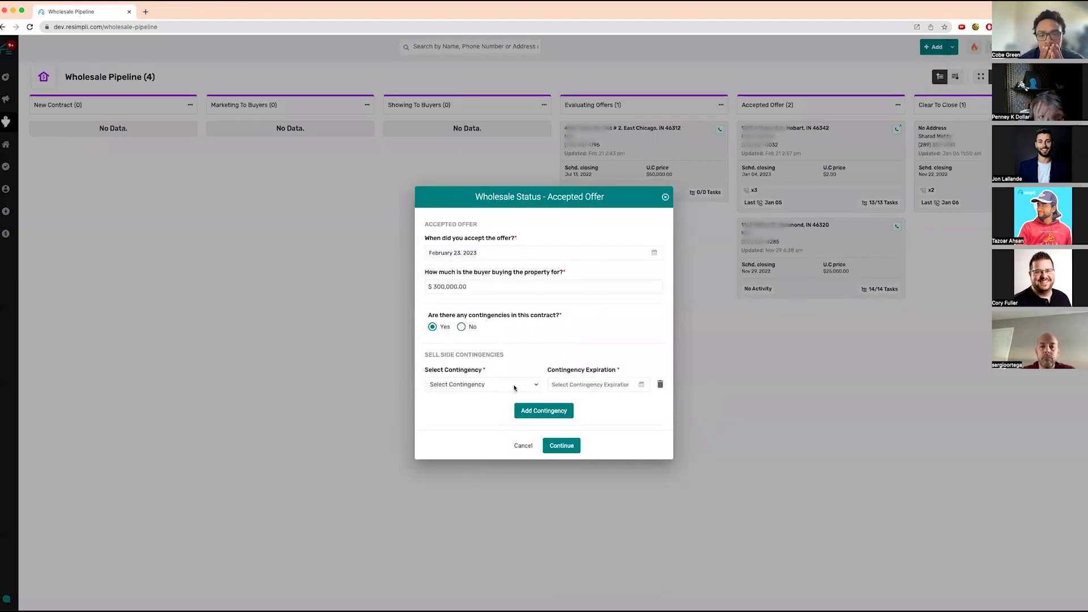
pyautogui.click(512, 386)
pyautogui.click(482, 414)
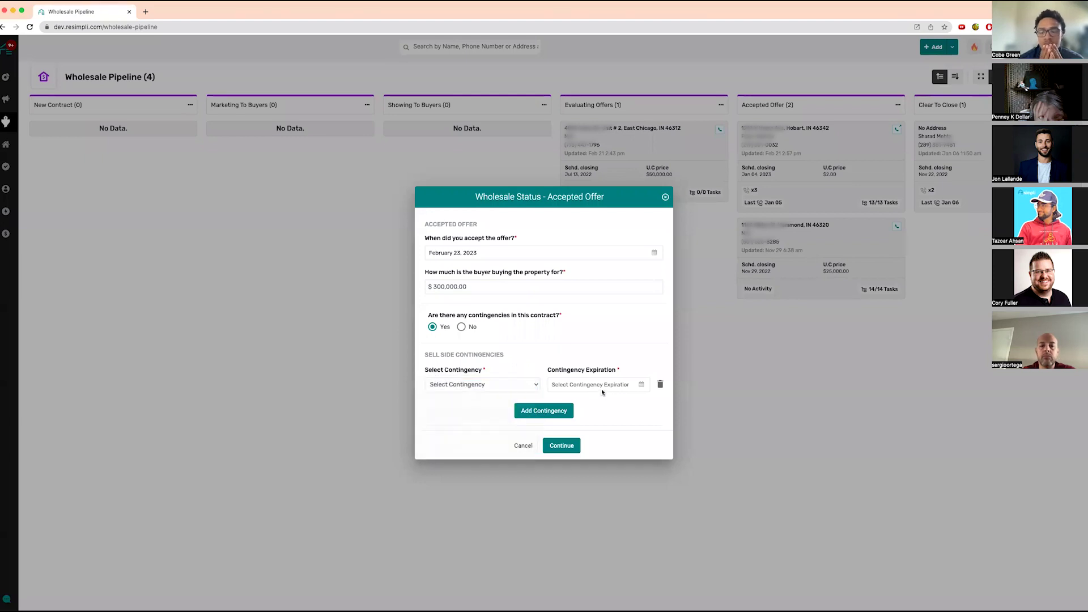
pyautogui.click(605, 385)
pyautogui.click(653, 403)
pyautogui.click(625, 435)
pyautogui.click(463, 389)
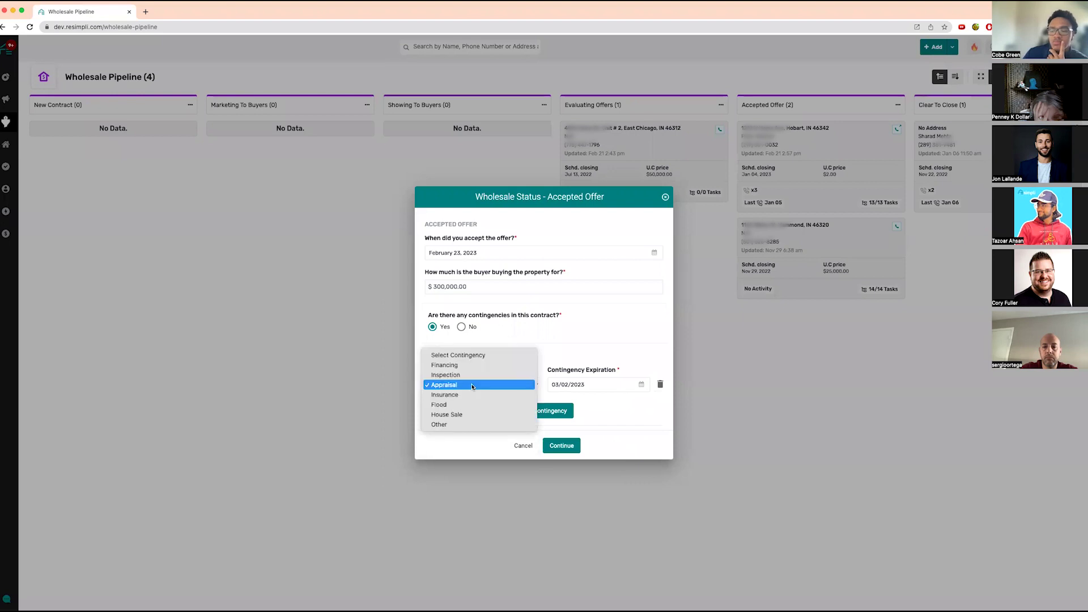
# - Add an Inspection contingency expiring February 28, 2023 and confirm the accepted offer
pyautogui.click(616, 411)
pyautogui.click(457, 396)
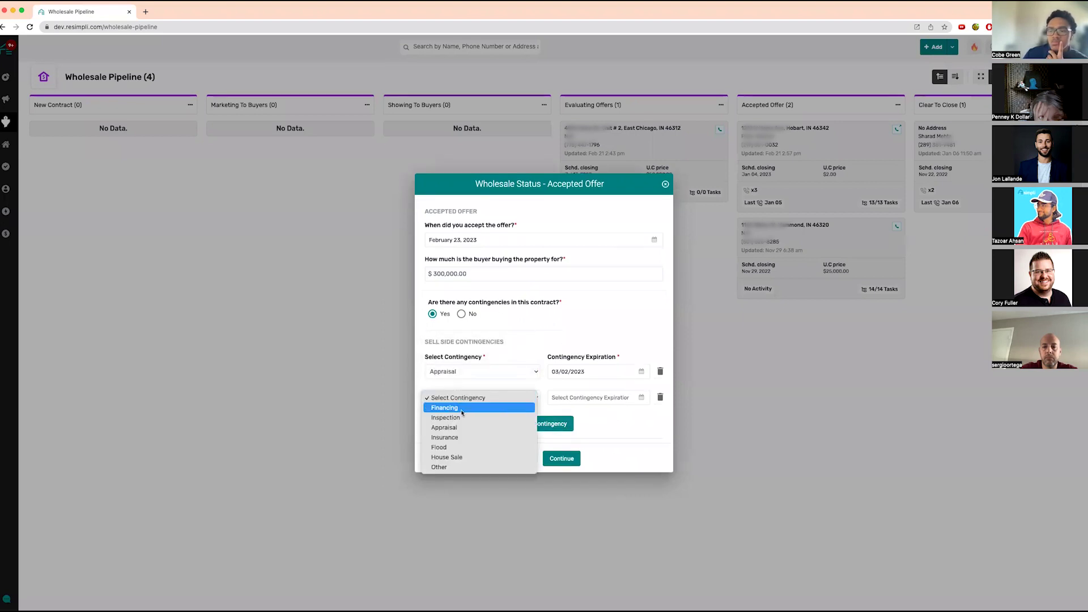
pyautogui.click(453, 416)
pyautogui.click(641, 397)
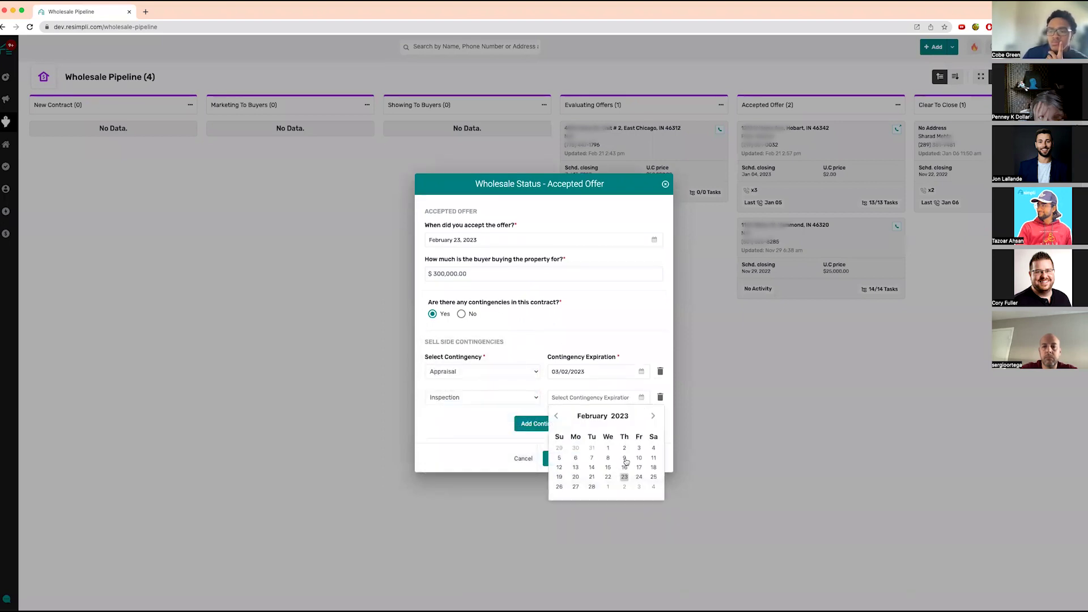
pyautogui.click(592, 486)
pyautogui.click(567, 458)
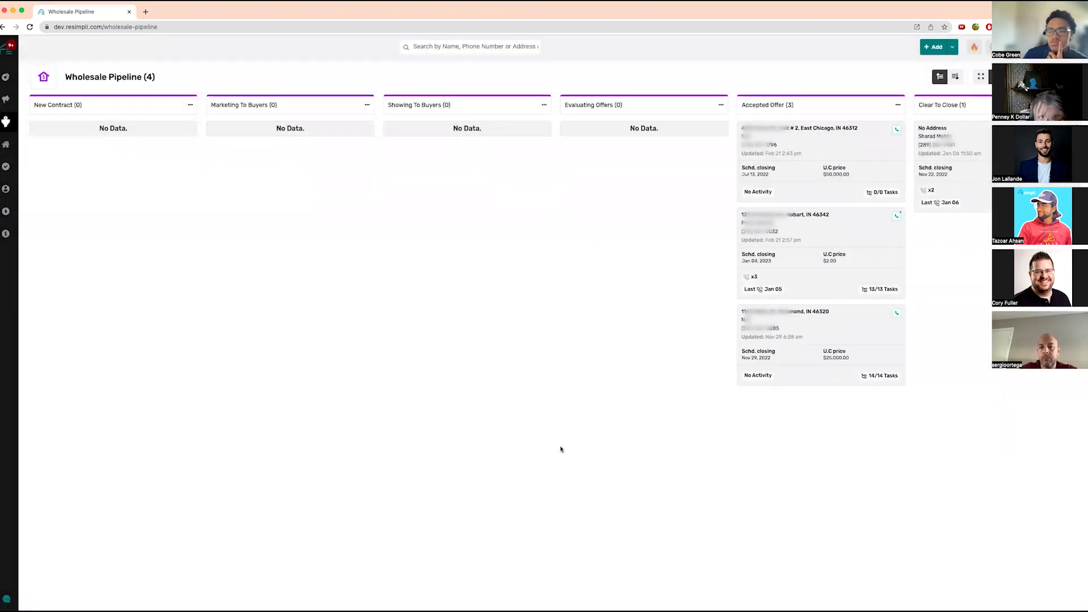
# - From the Dashboard, open the Sell Side Contingencies due In 7 Days count
pyautogui.click(9, 50)
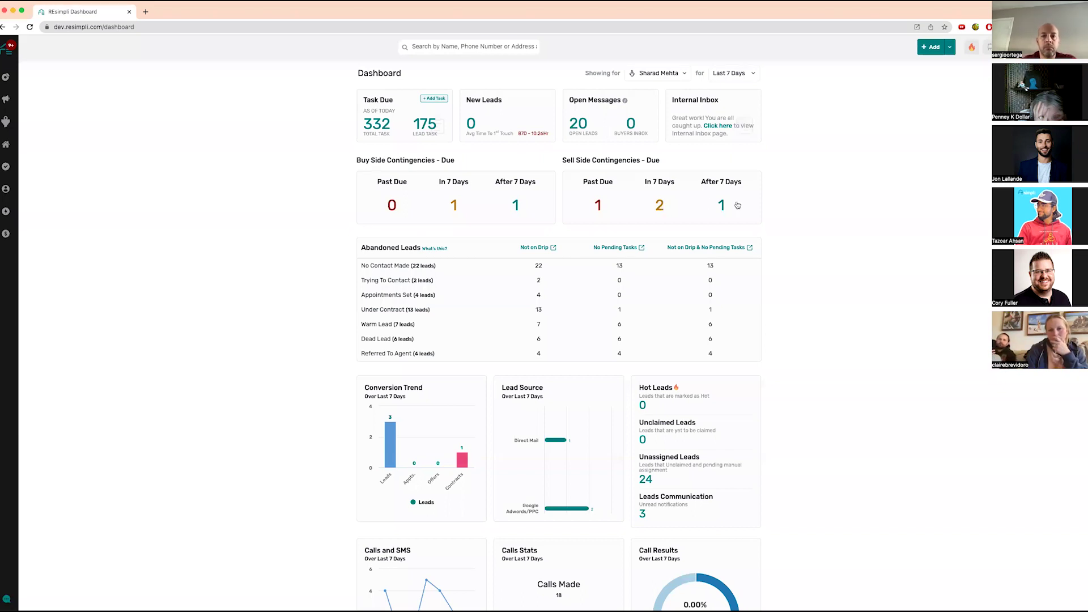
pyautogui.click(661, 208)
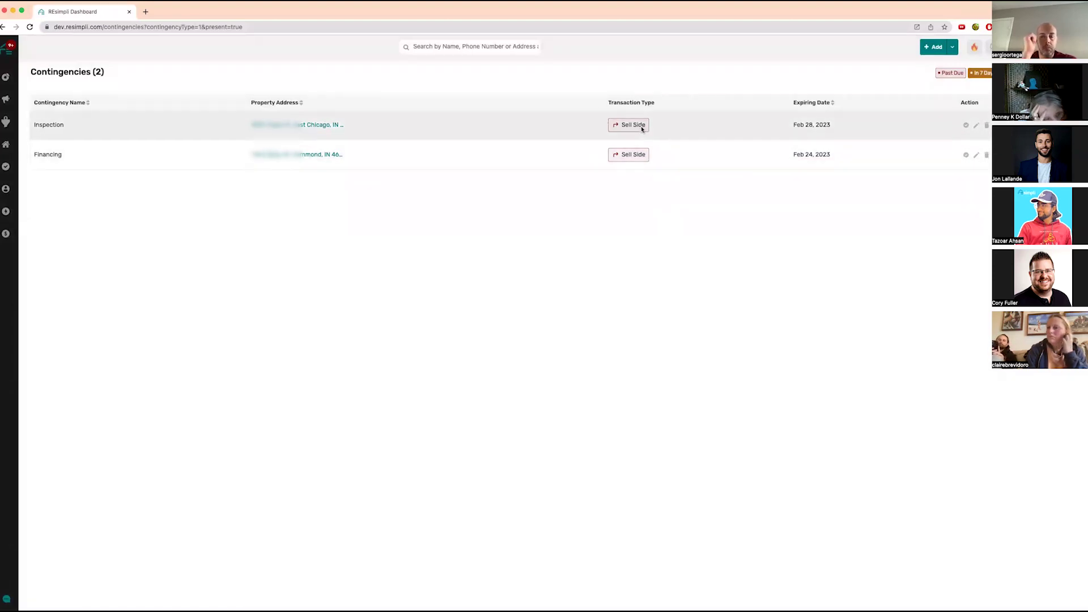
pyautogui.moveTo(5, 122)
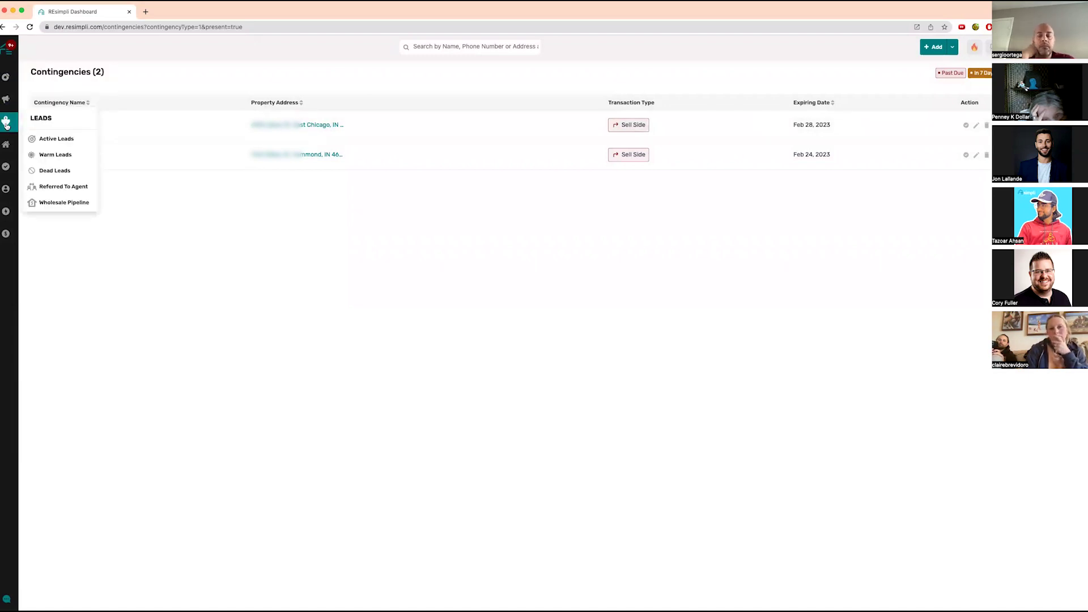
pyautogui.click(83, 201)
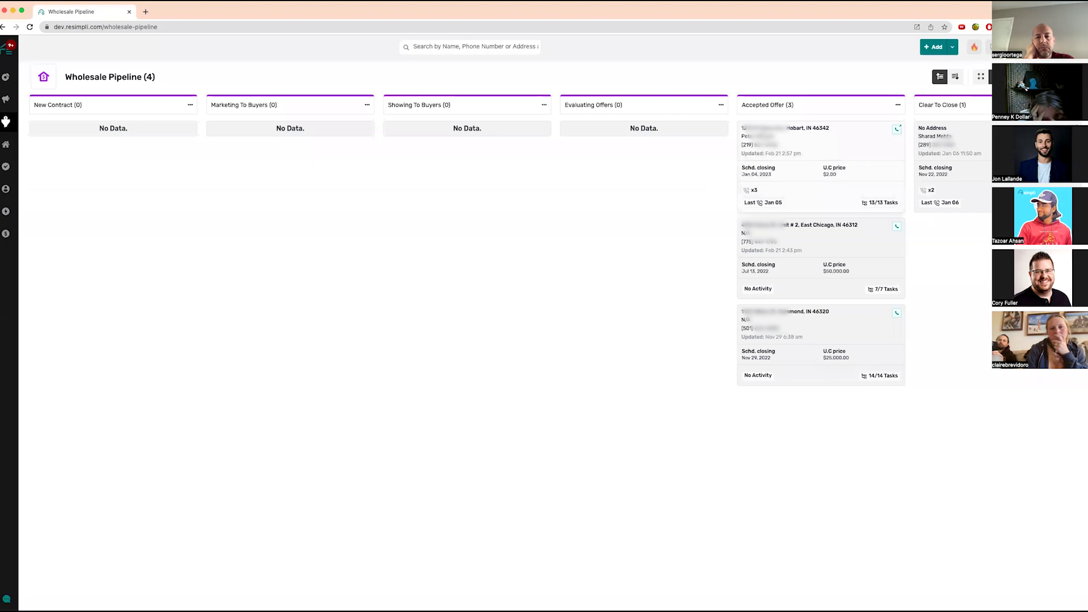
pyautogui.click(762, 128)
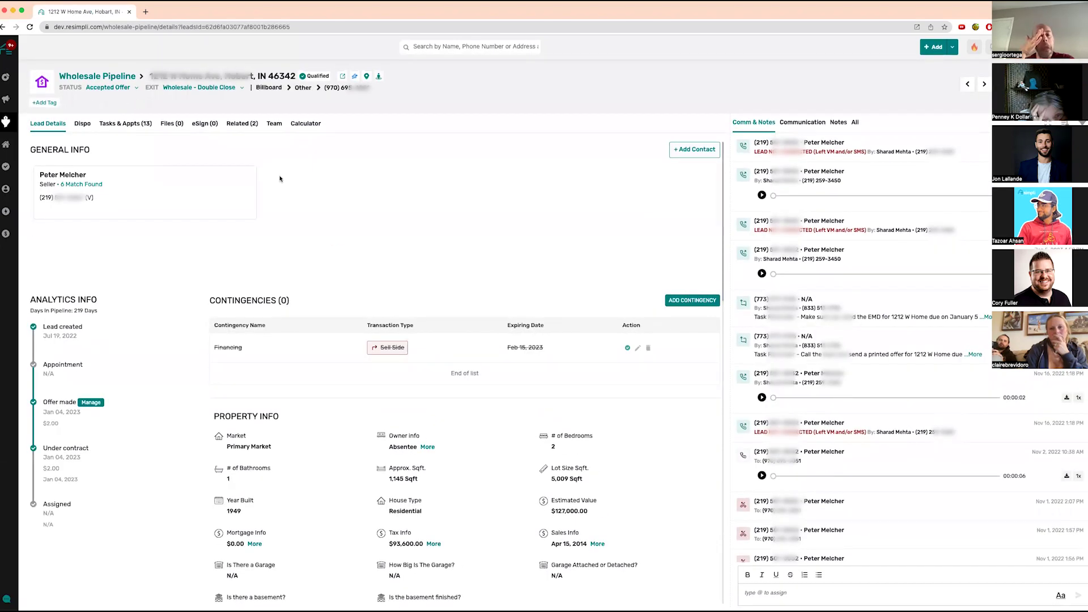
pyautogui.click(99, 76)
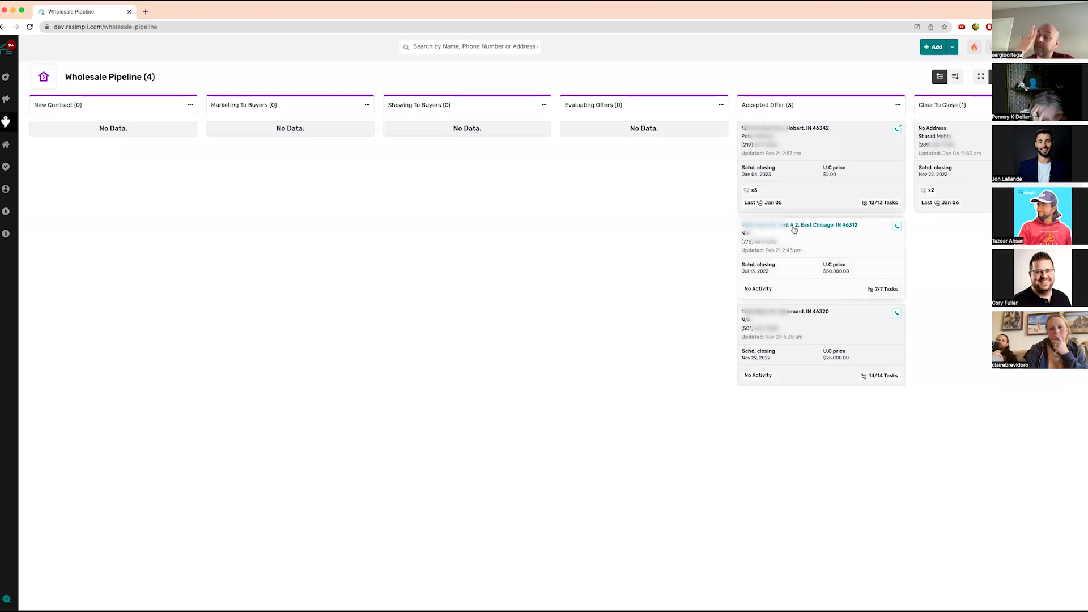
pyautogui.click(793, 229)
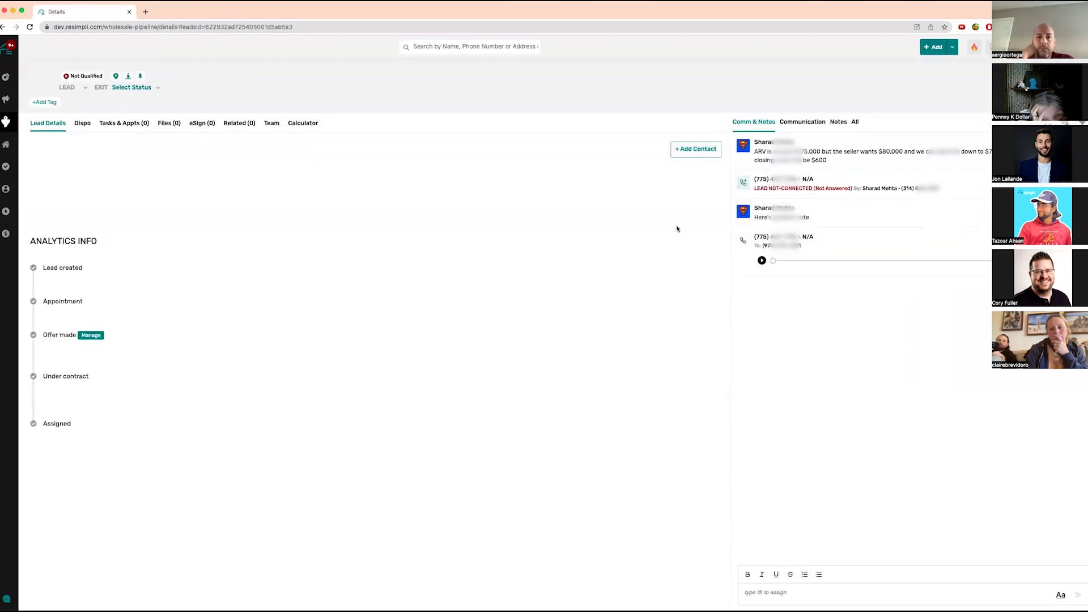
pyautogui.click(977, 86)
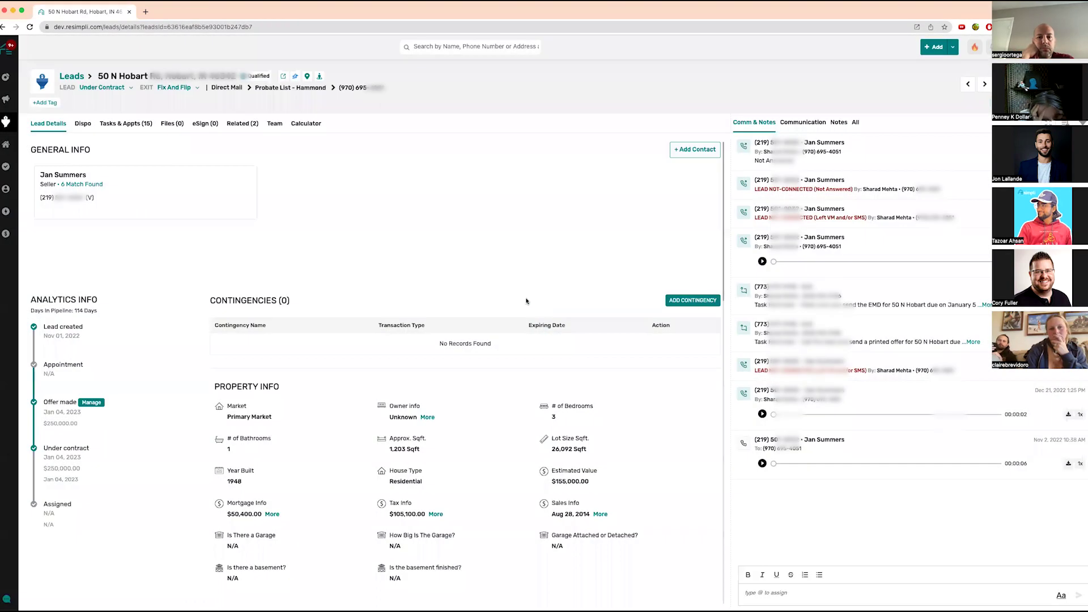
# - Use the Leads breadcrumb to get back to the board of all 41 leads
pyautogui.click(64, 77)
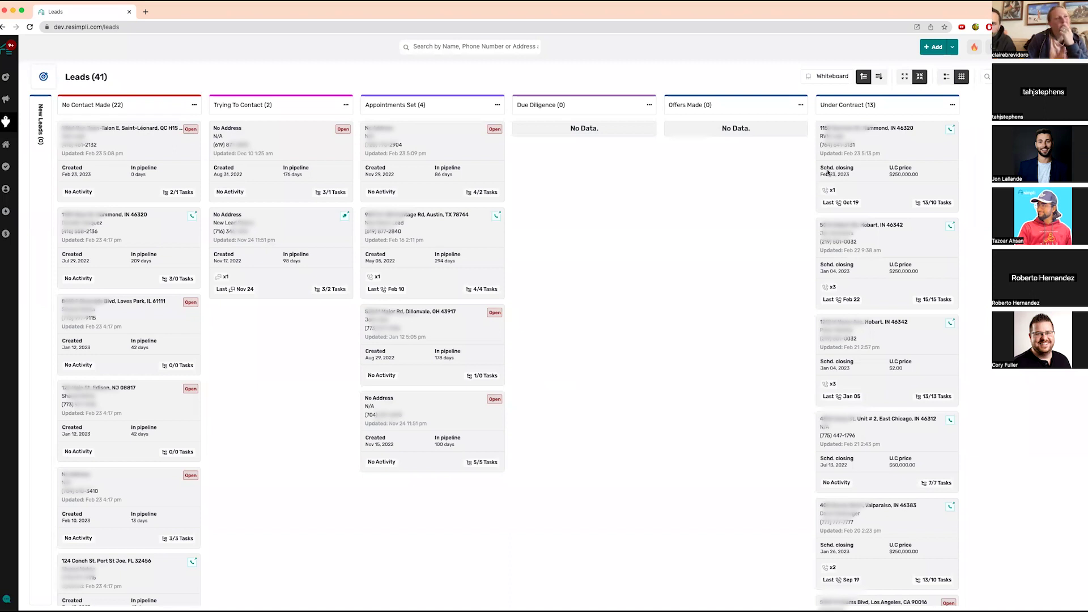
# - Open the Hobart, IN 46342 deal from the Wholesale Pipeline's Accepted Offer column
pyautogui.moveTo(7, 122)
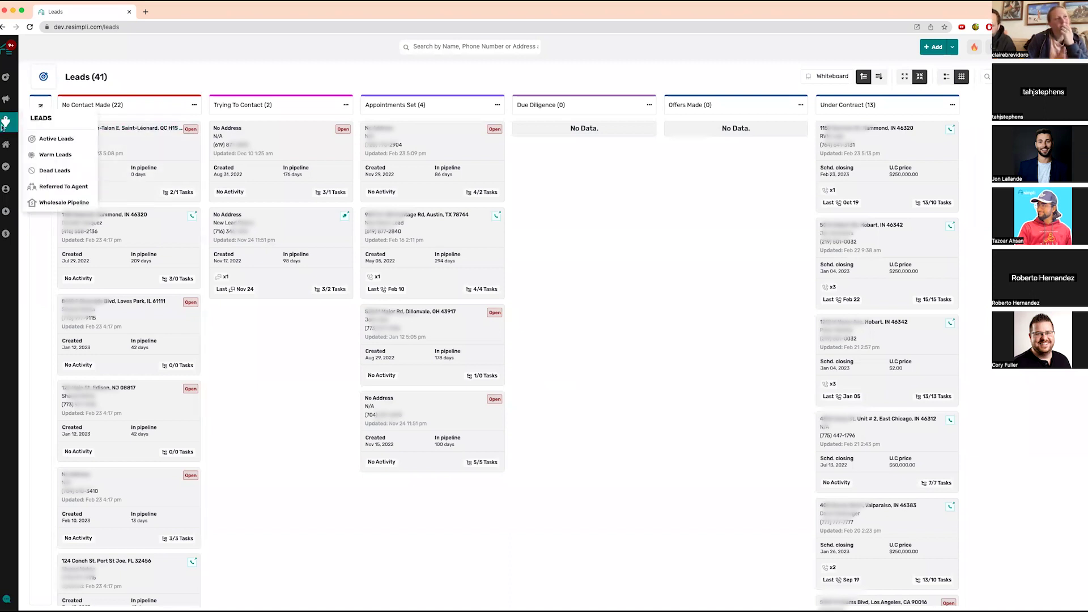
pyautogui.click(59, 202)
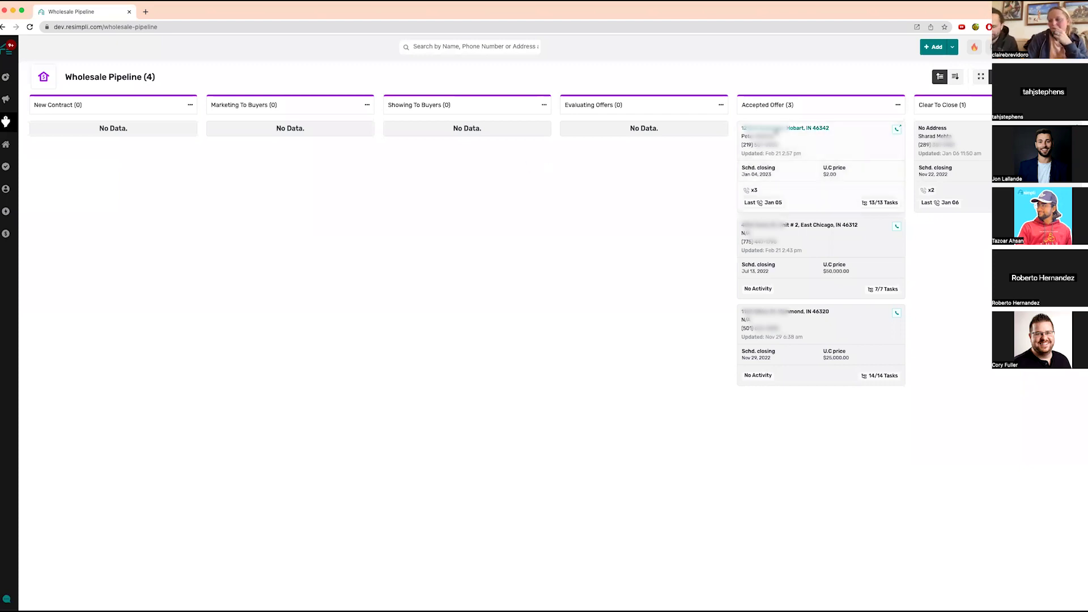
pyautogui.click(775, 130)
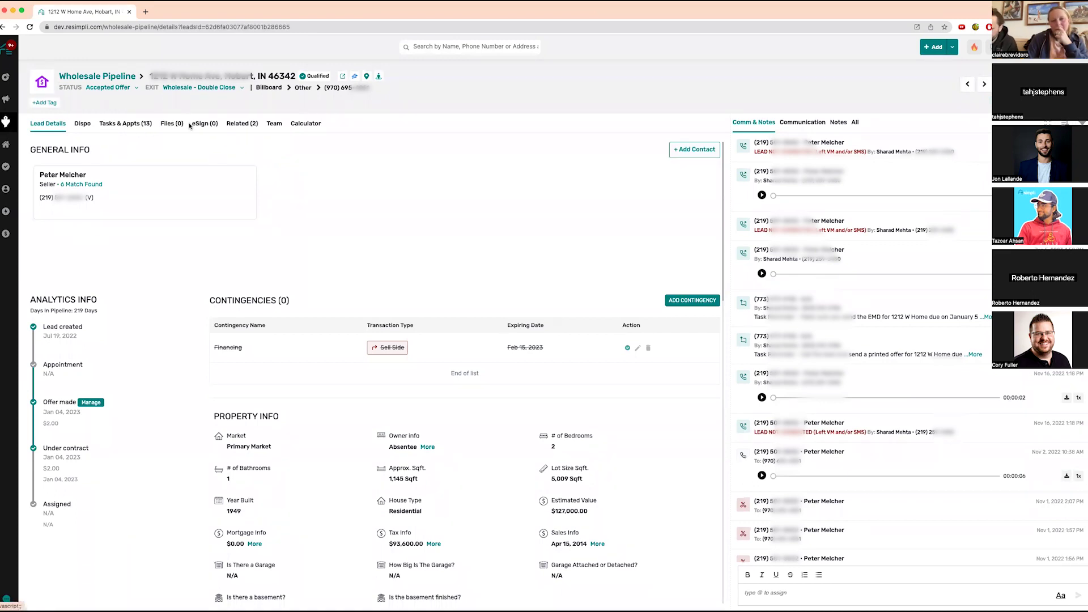
# - Show the Hobart deal's Files tab, with its empty General folder
pyautogui.click(170, 126)
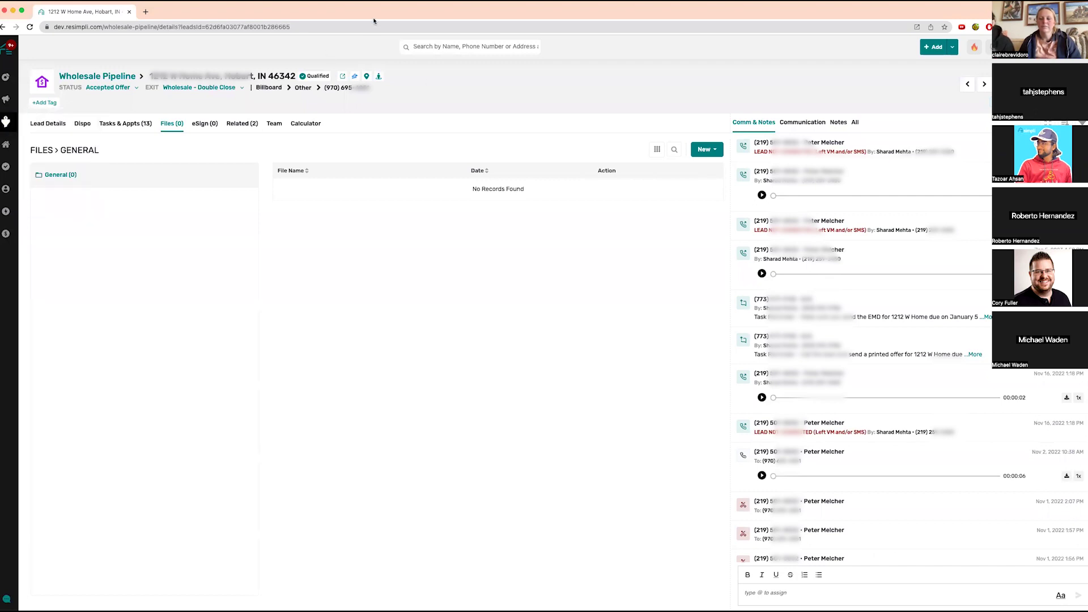
pyautogui.click(469, 50)
pyautogui.write('7')
pyautogui.press('BackSpace')
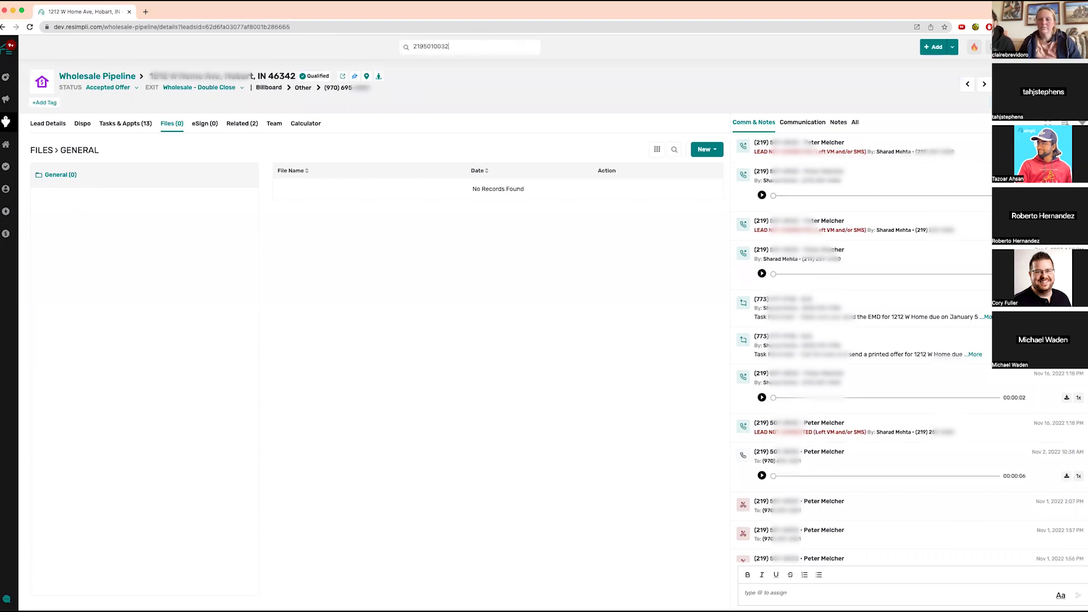
pyautogui.press('Return')
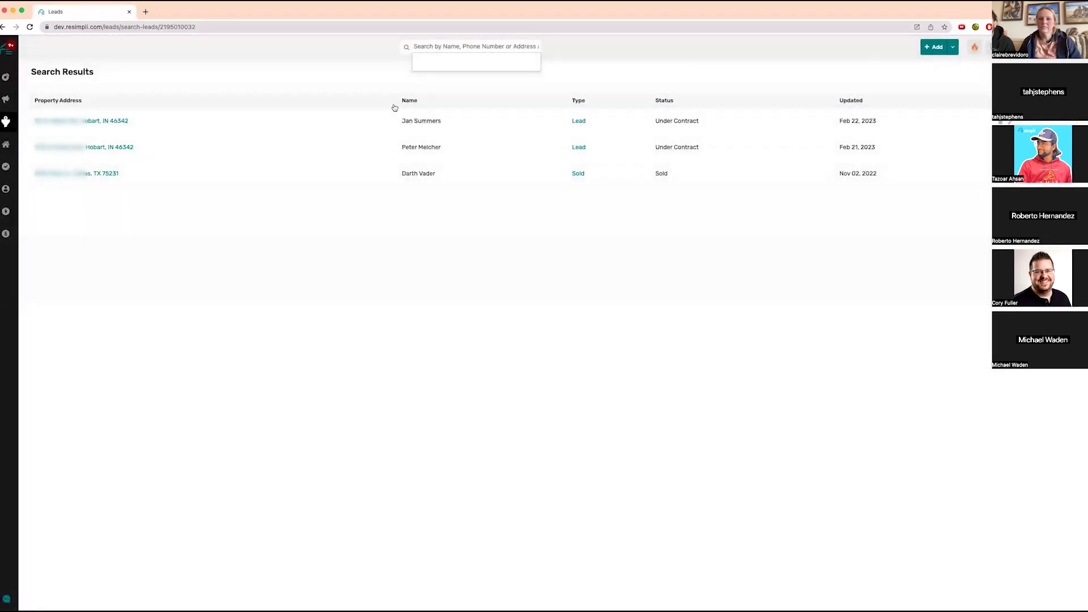
pyautogui.click(396, 116)
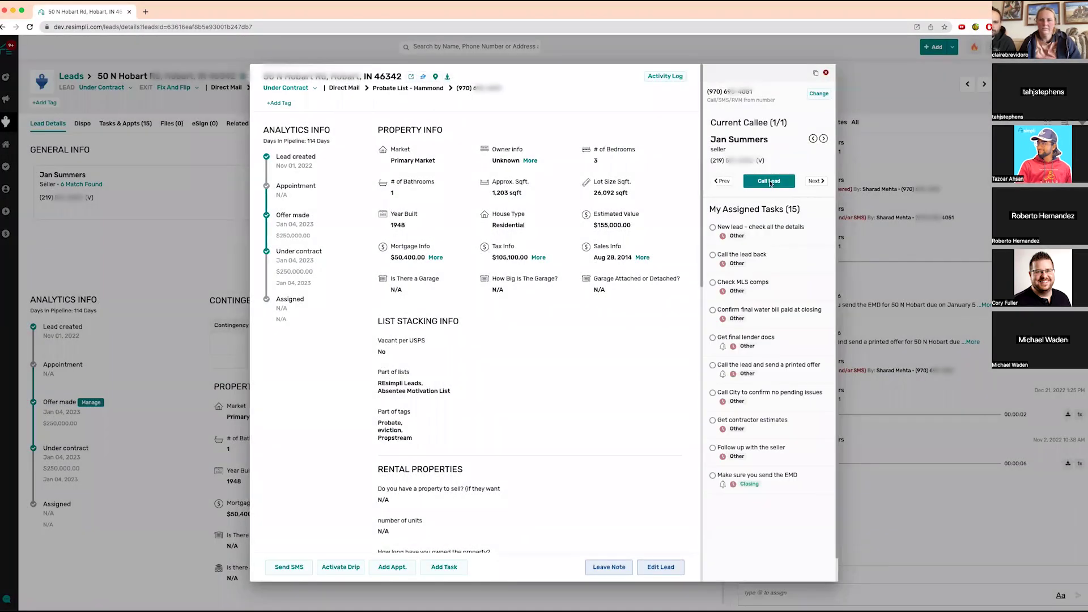
pyautogui.click(771, 183)
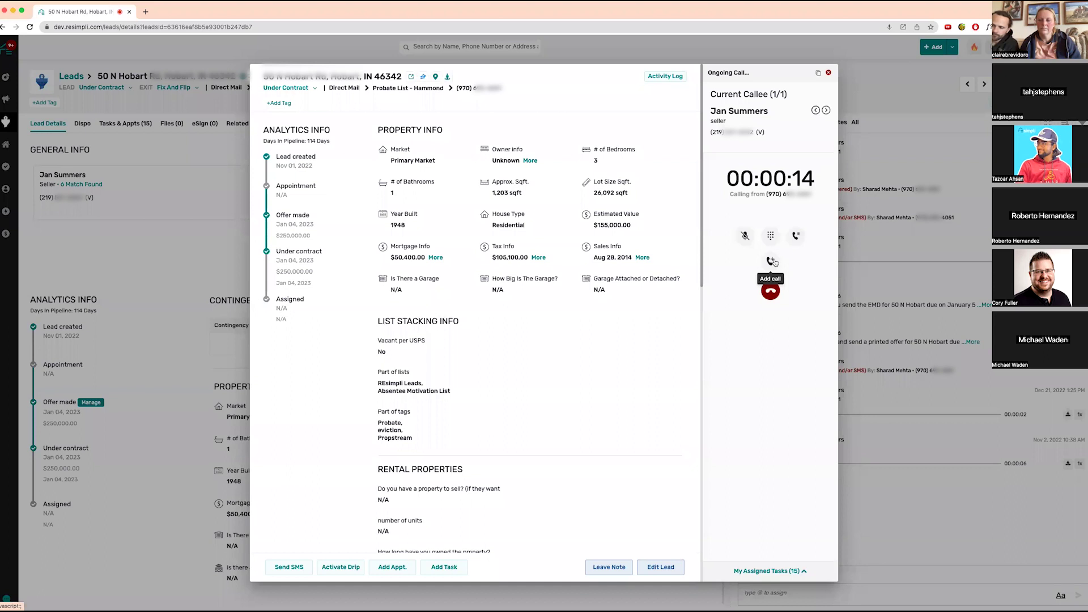
# - Call a team member from Contacts and merge them into a three-participant conference with the seller
pyautogui.click(772, 261)
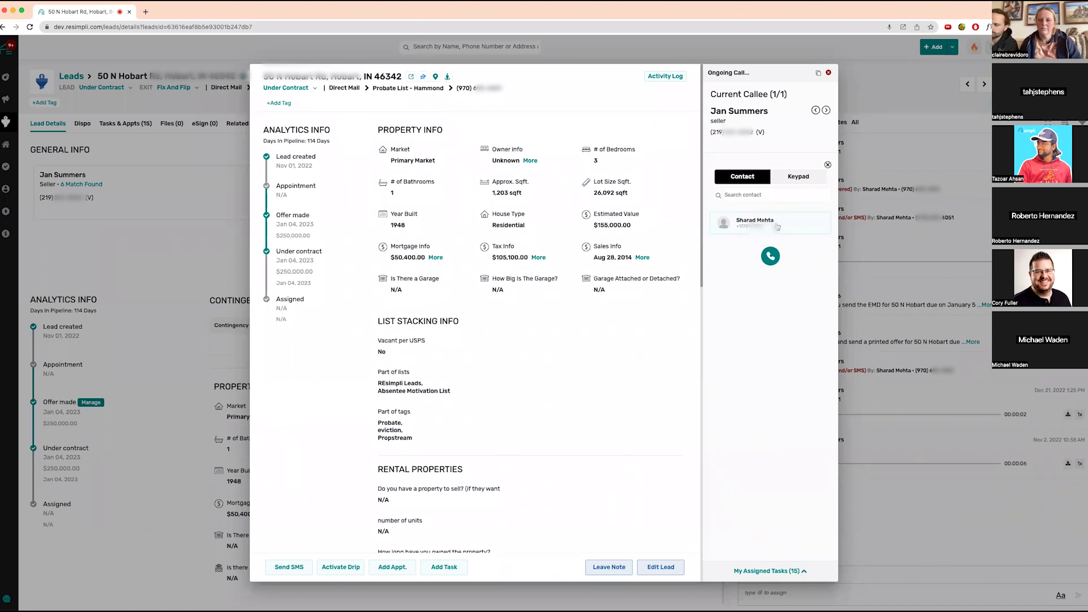
pyautogui.click(798, 180)
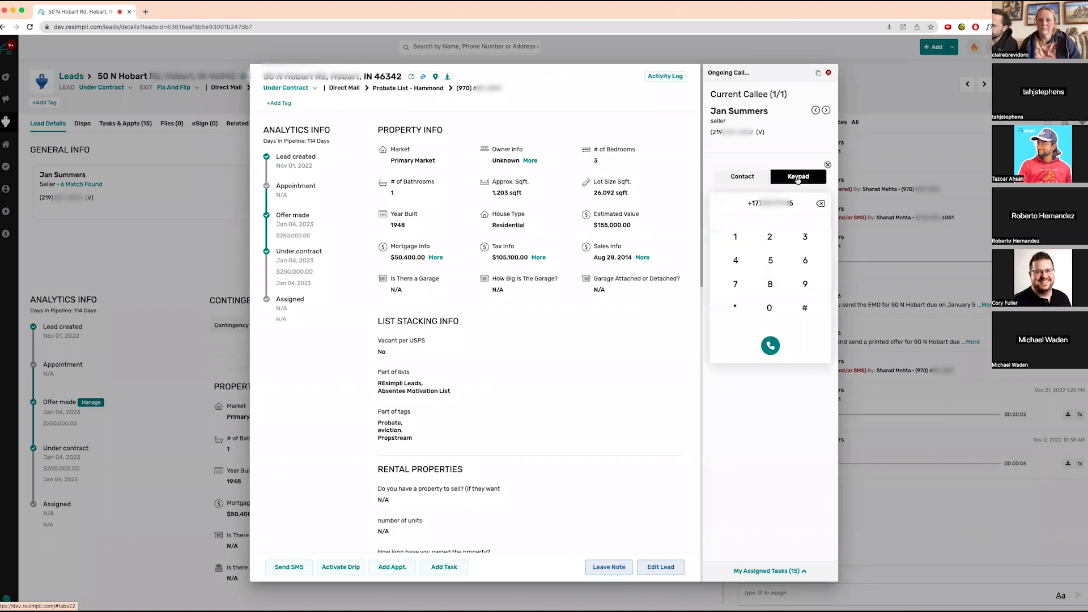
pyautogui.click(756, 181)
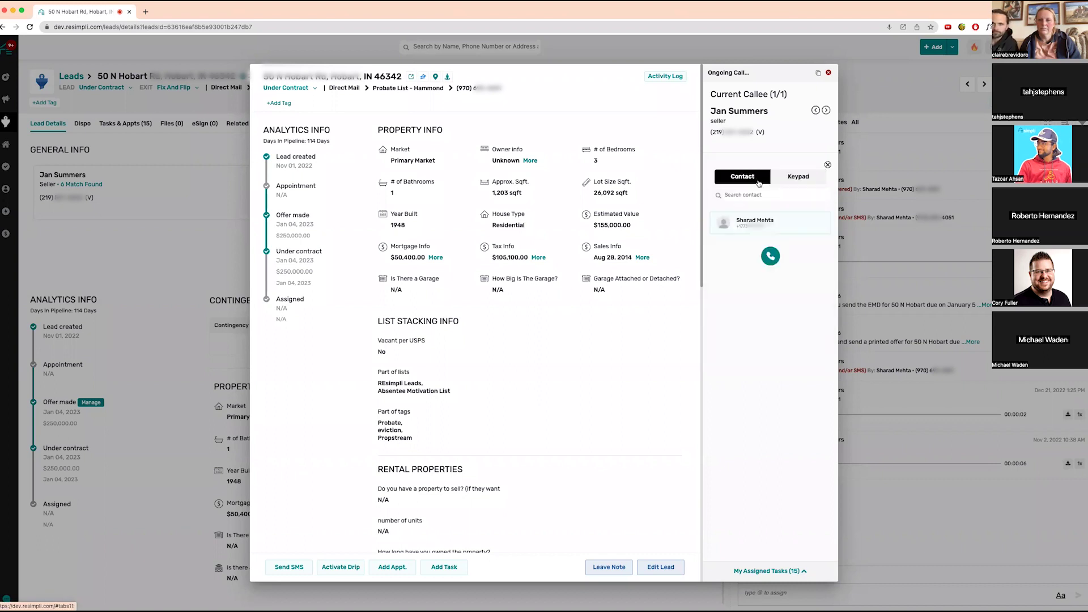
pyautogui.click(770, 257)
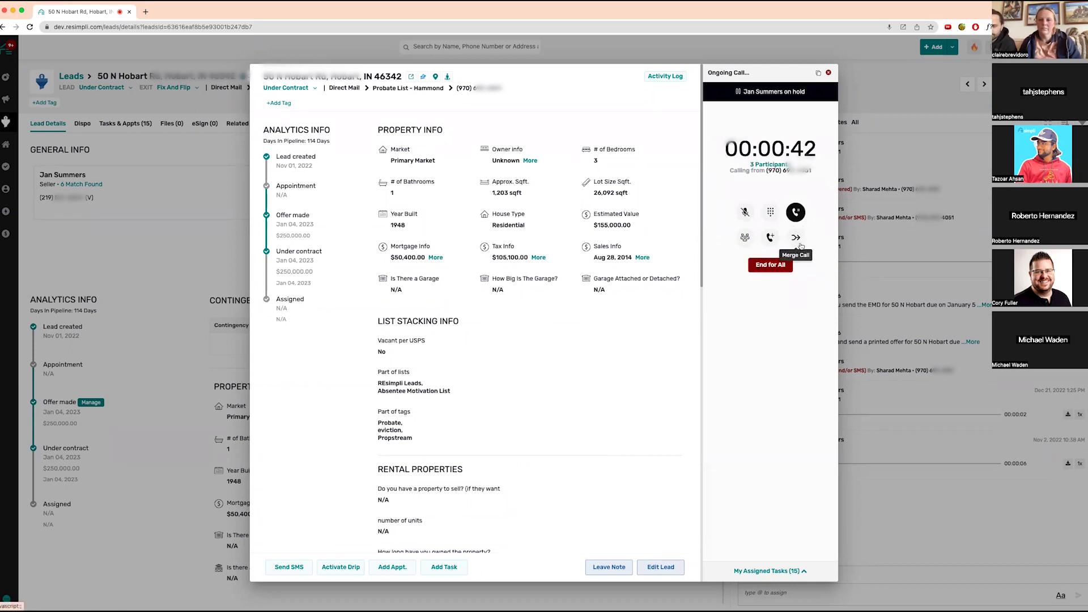
pyautogui.click(797, 239)
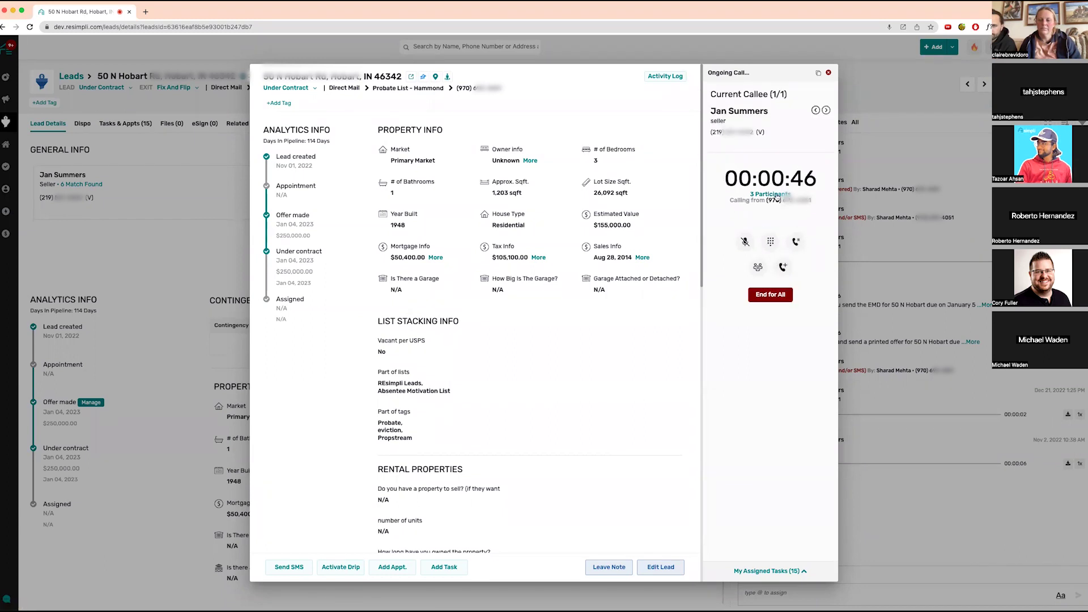
pyautogui.click(774, 195)
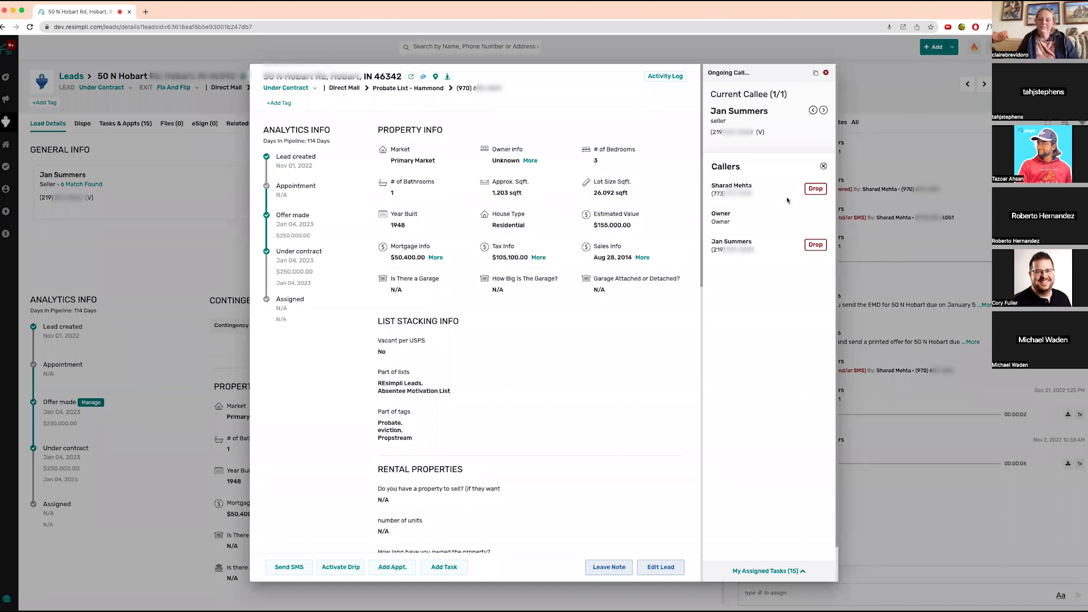
pyautogui.click(819, 248)
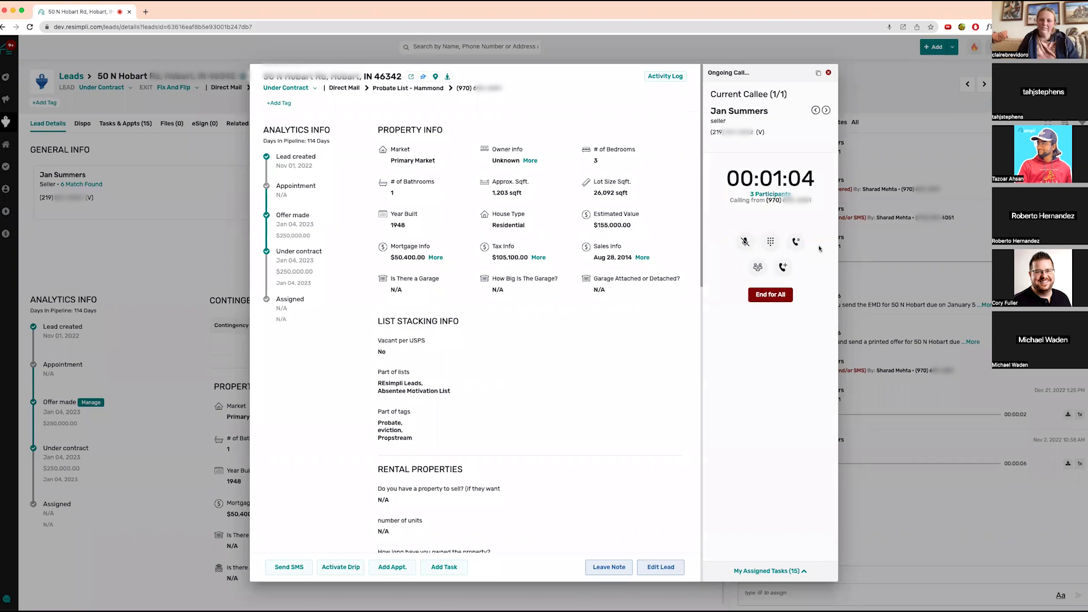
# - End the call for all, log the result as Left VM and/or SMS, and exit dialing
pyautogui.click(779, 299)
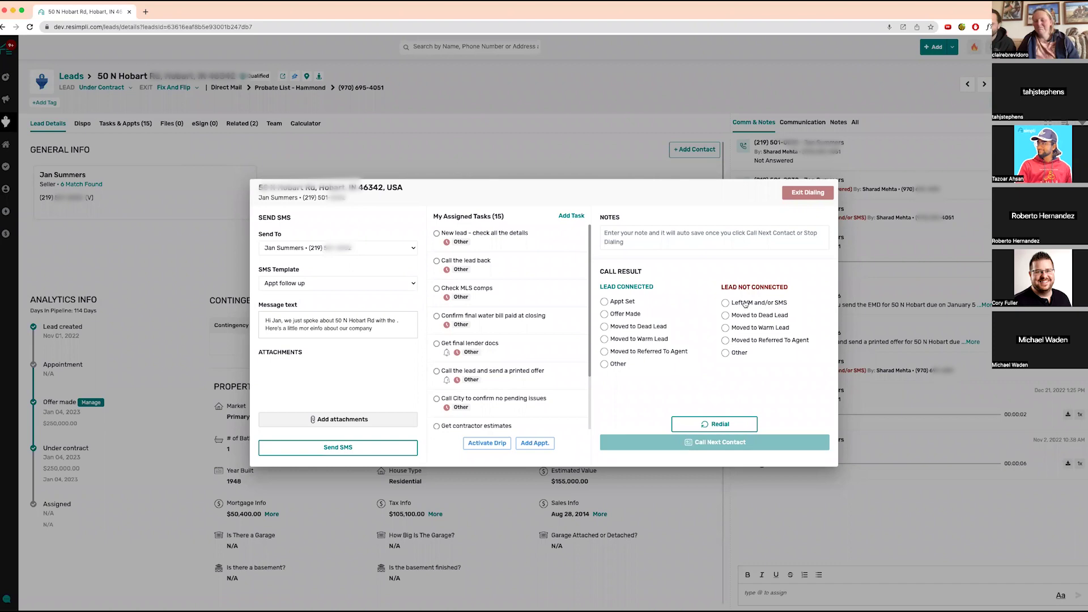
pyautogui.click(745, 304)
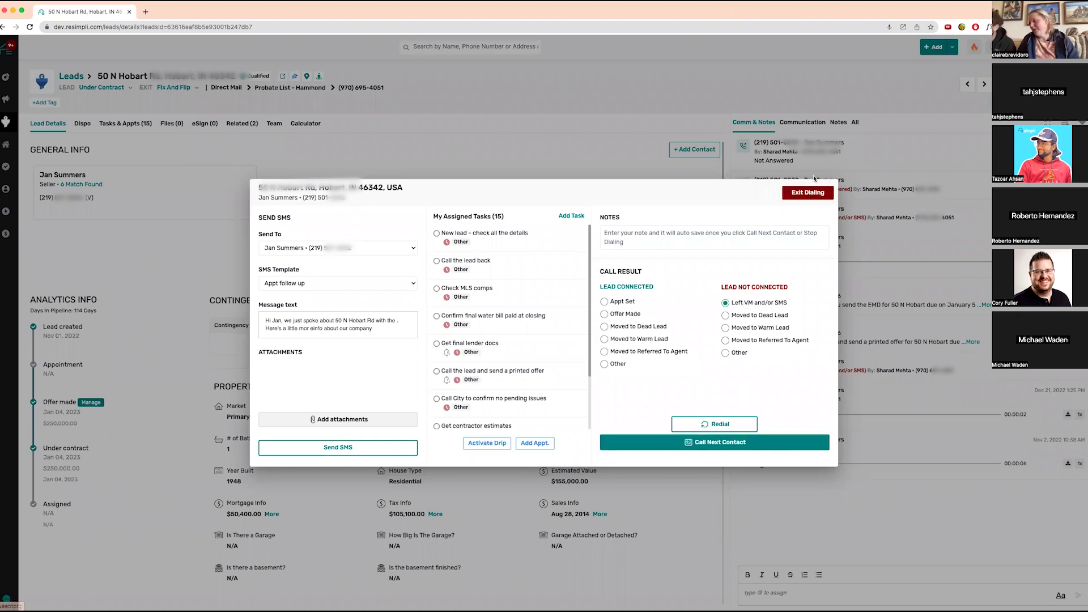
pyautogui.click(817, 194)
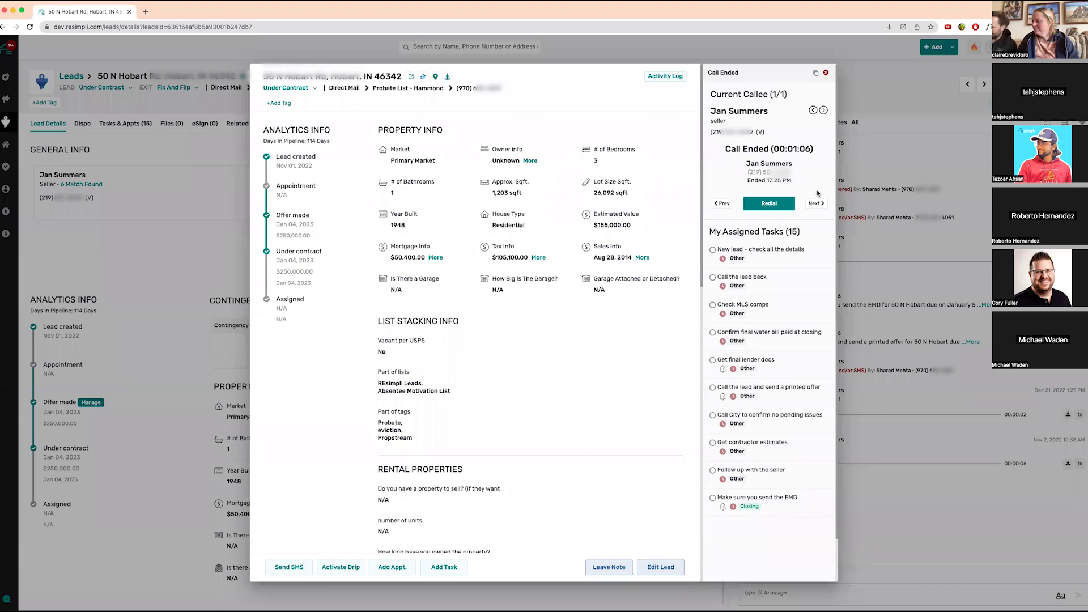
pyautogui.click(825, 72)
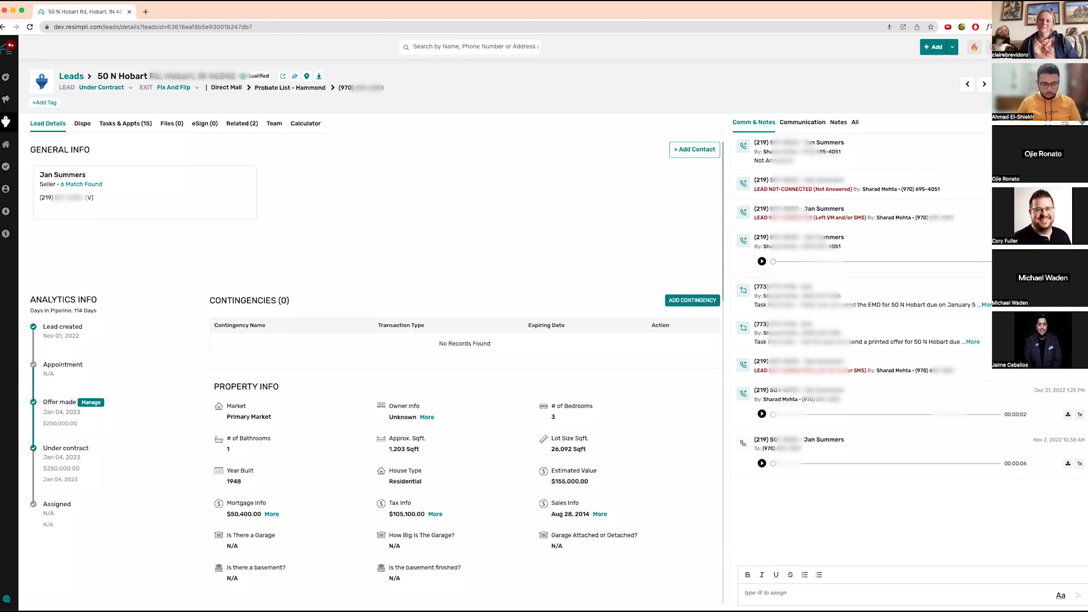
pyautogui.moveTo(5, 125)
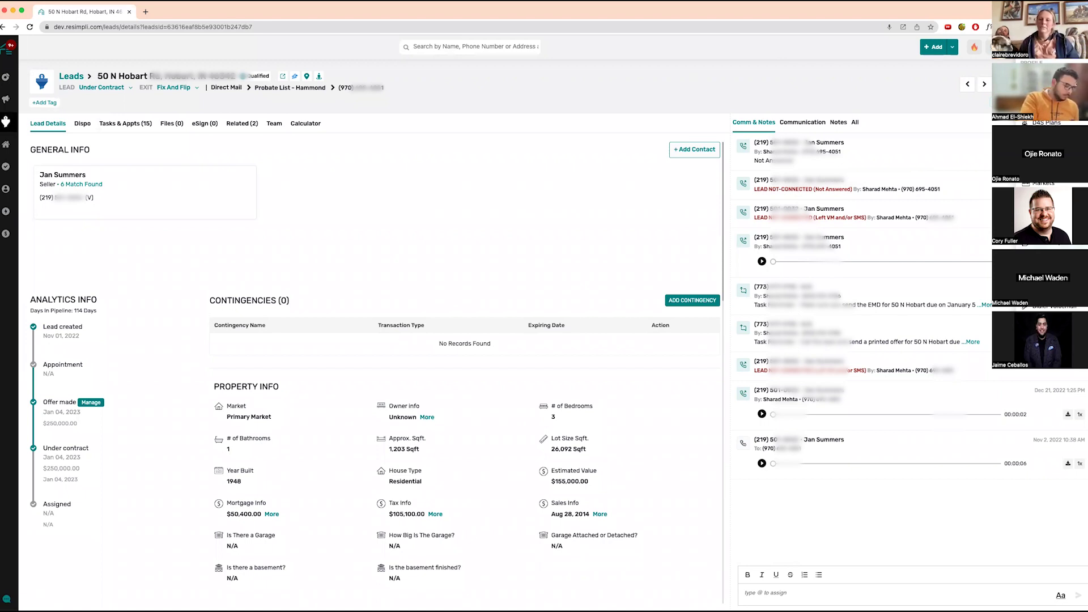
# - Go to Settings > Manage Numbers to view the For Leads phone number table
pyautogui.click(1046, 286)
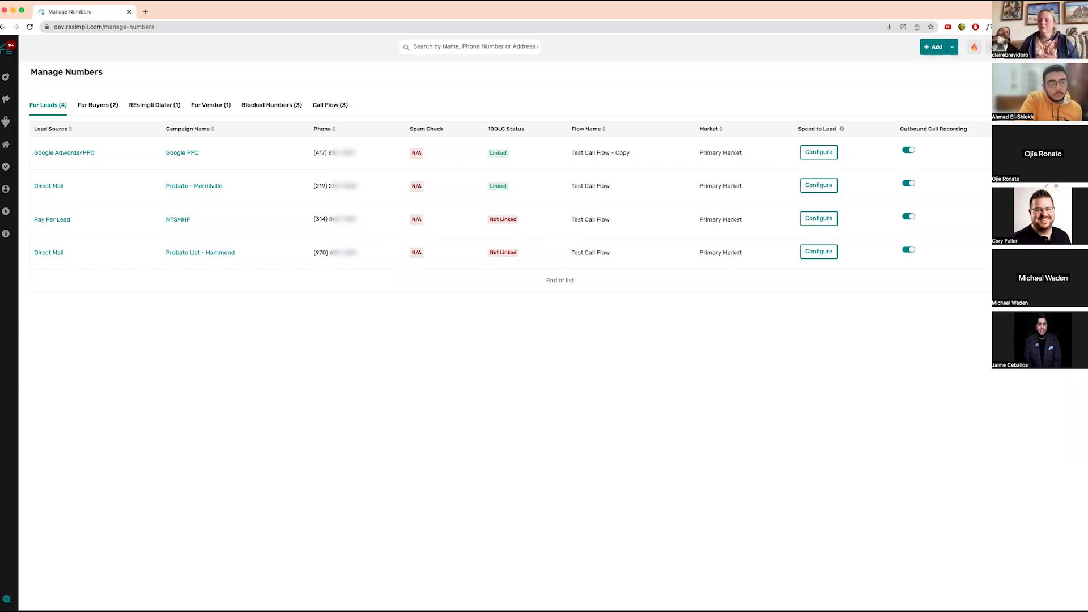
pyautogui.click(823, 153)
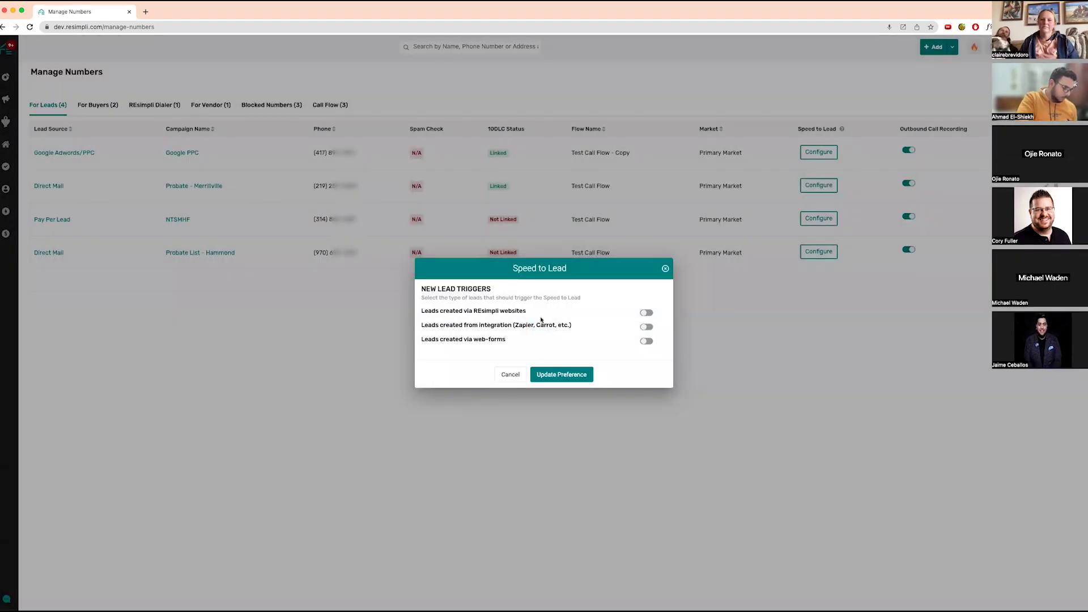
pyautogui.click(646, 313)
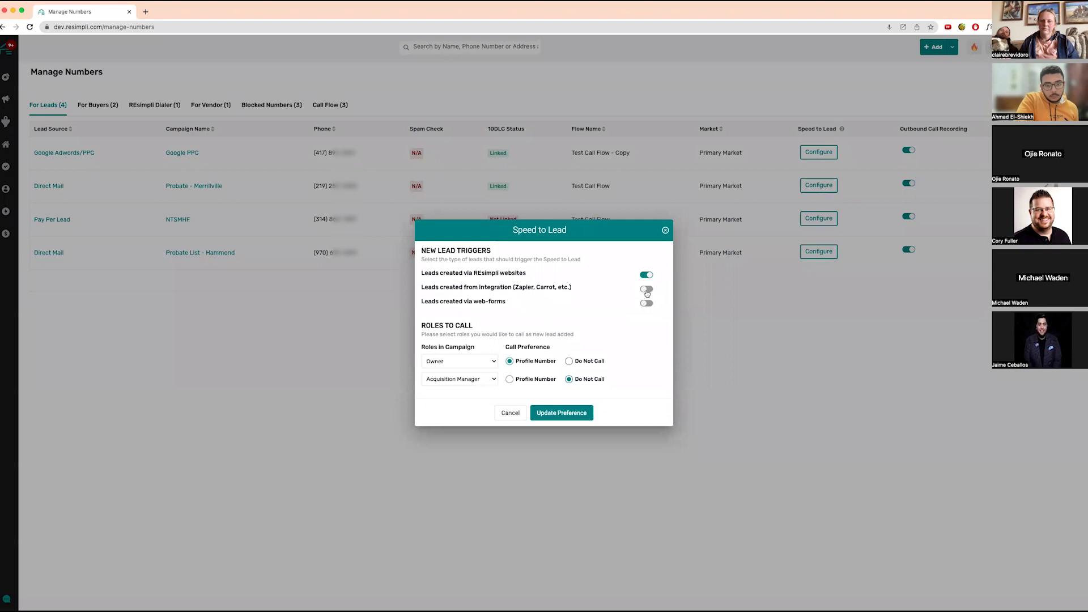
pyautogui.click(649, 291)
pyautogui.click(649, 308)
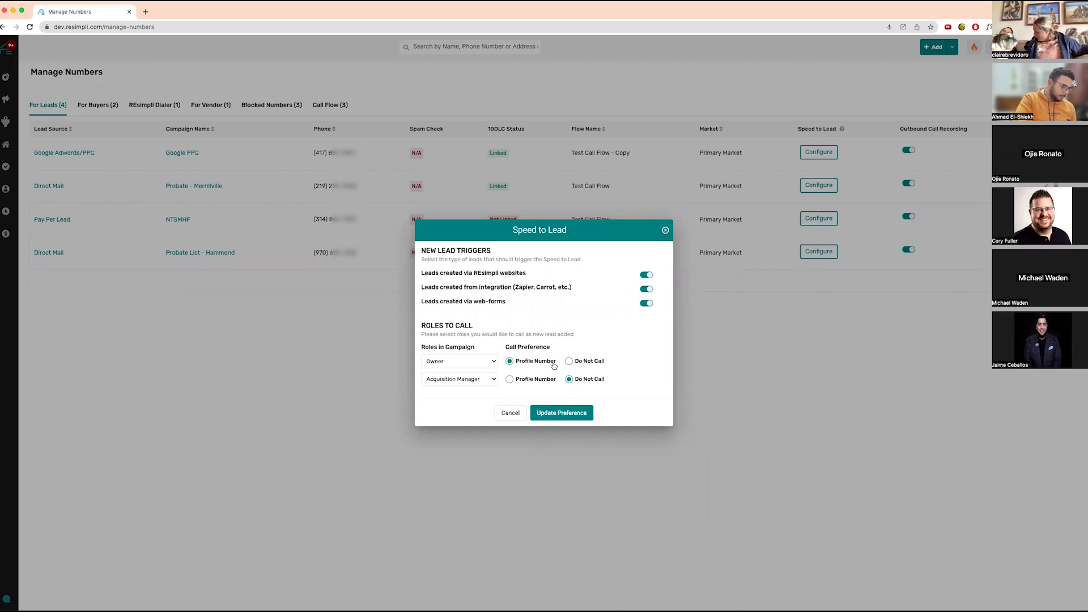
pyautogui.click(570, 419)
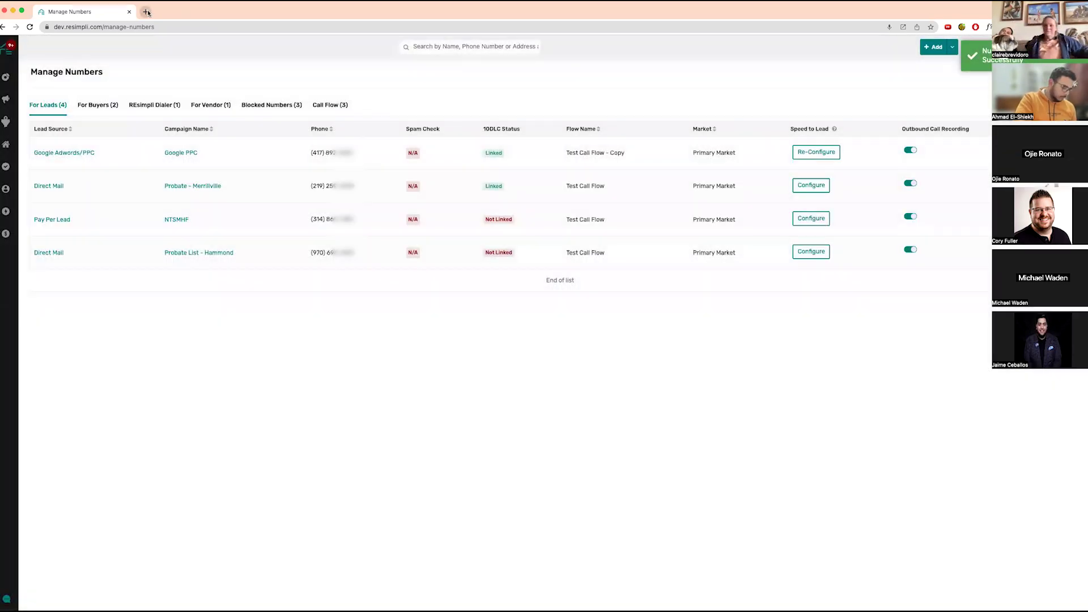
# - Load the public Google PPC web form in a new browser tab
pyautogui.moveTo(8, 191)
pyautogui.moveTo(12, 213)
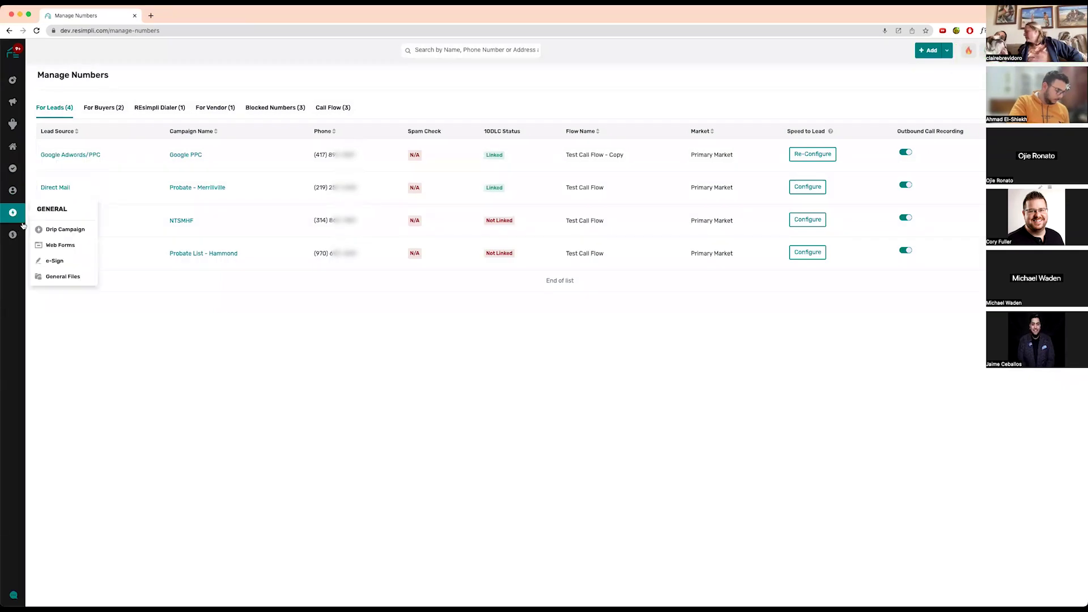
pyautogui.click(63, 242)
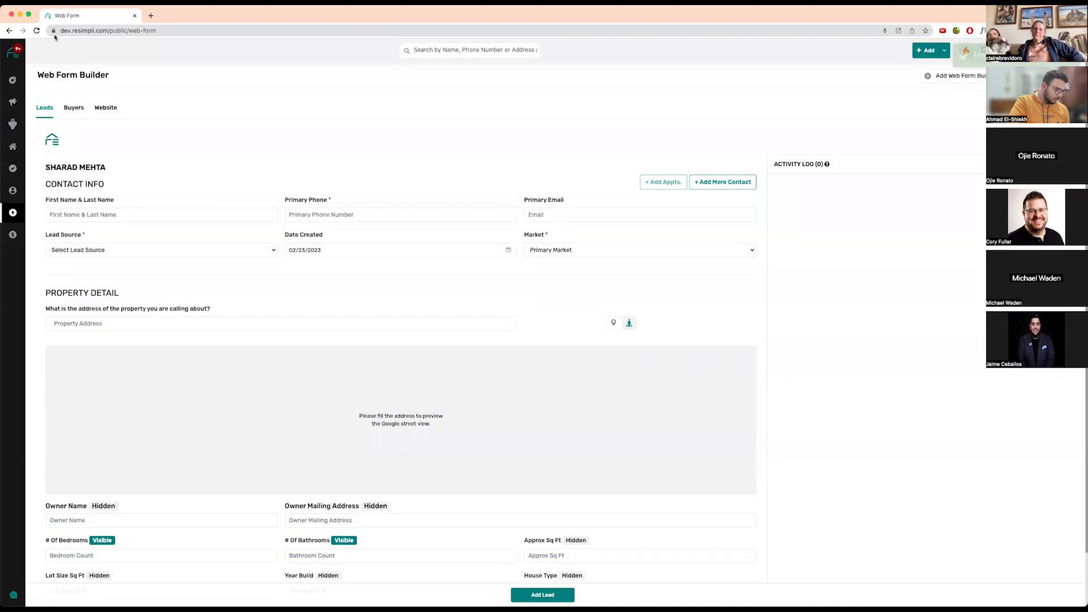
pyautogui.click(9, 30)
pyautogui.click(150, 16)
pyautogui.write('https://dev.resimpli.com/public/web-form?webFormLink=613a5a4cb42af346f94a5c9b')
pyautogui.press('Return')
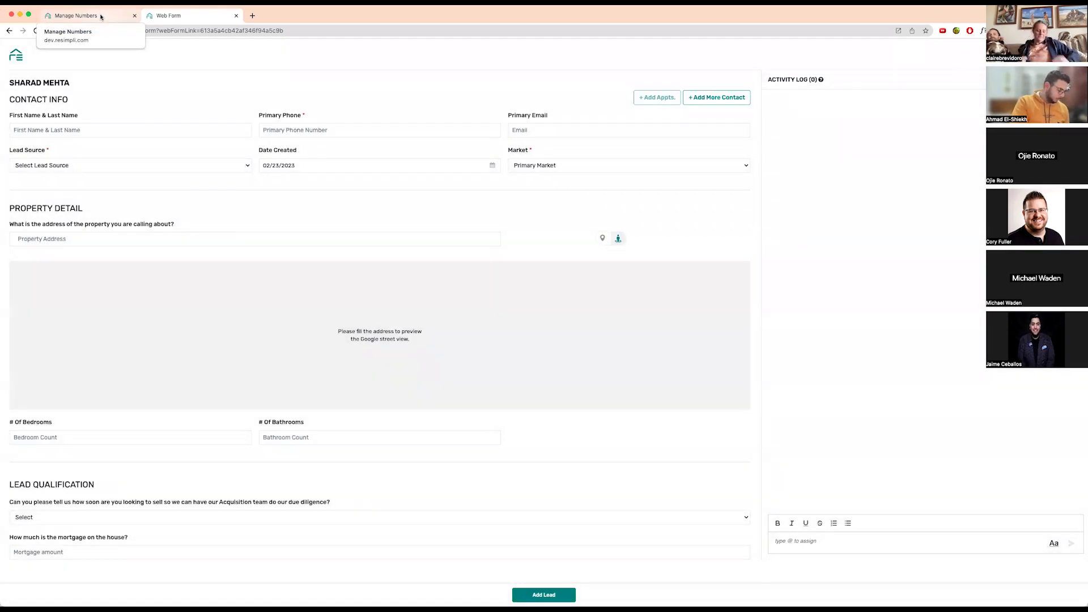
# - Enter 'Test Lead' as the name with a phone number, choosing to create a new lead
pyautogui.write('Test Lead')
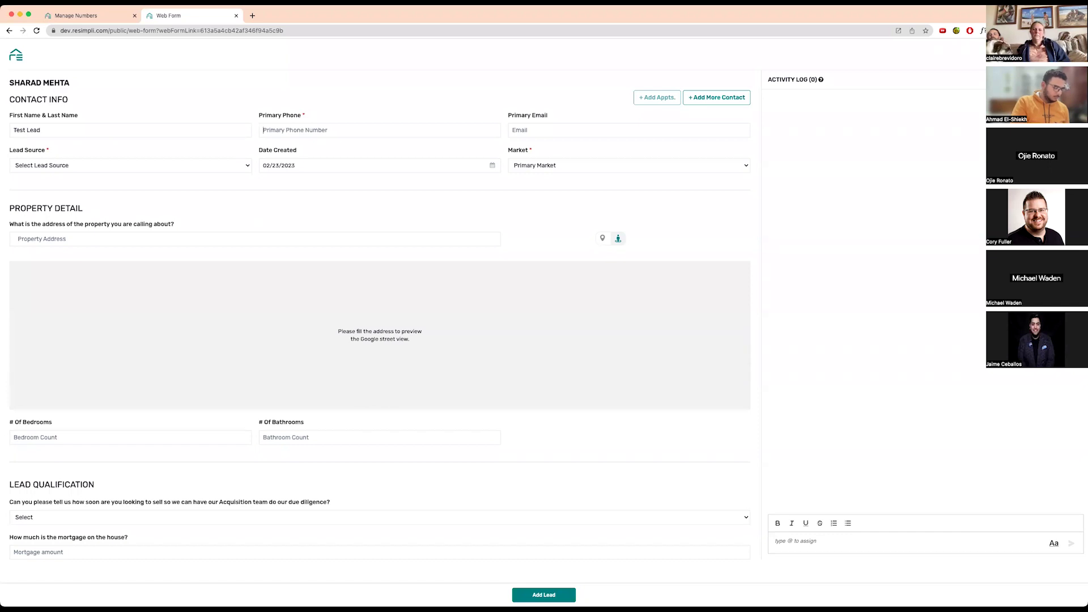
pyautogui.write('21955')
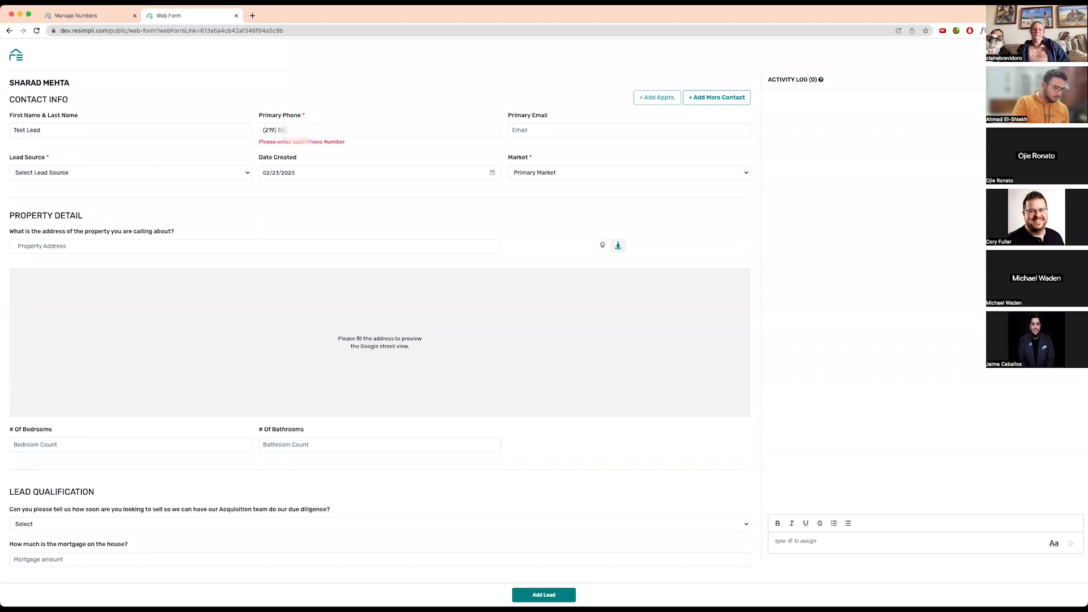
pyautogui.write('????')
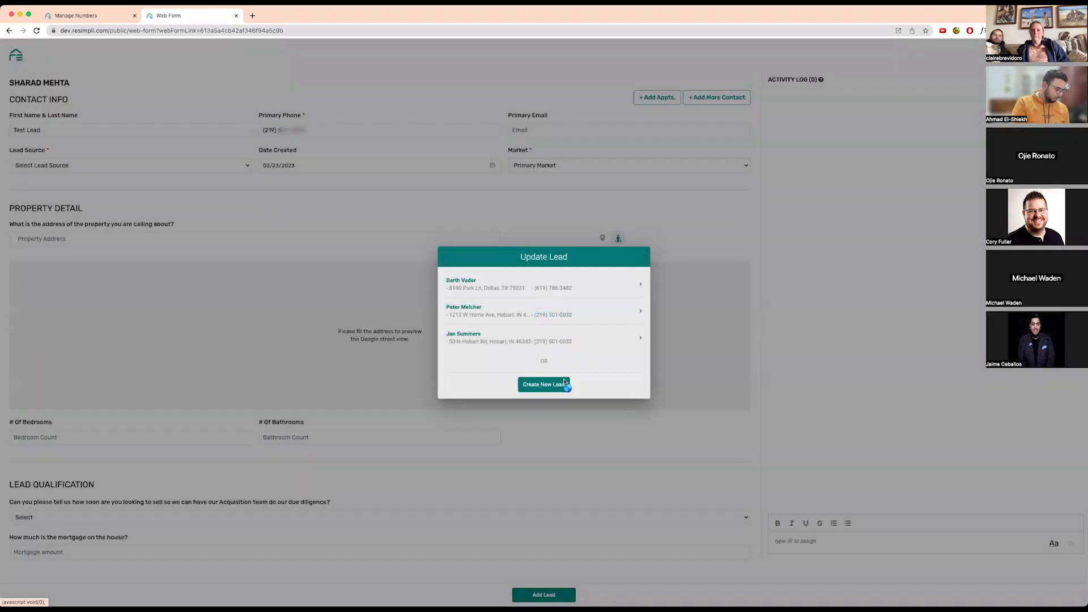
pyautogui.click(562, 383)
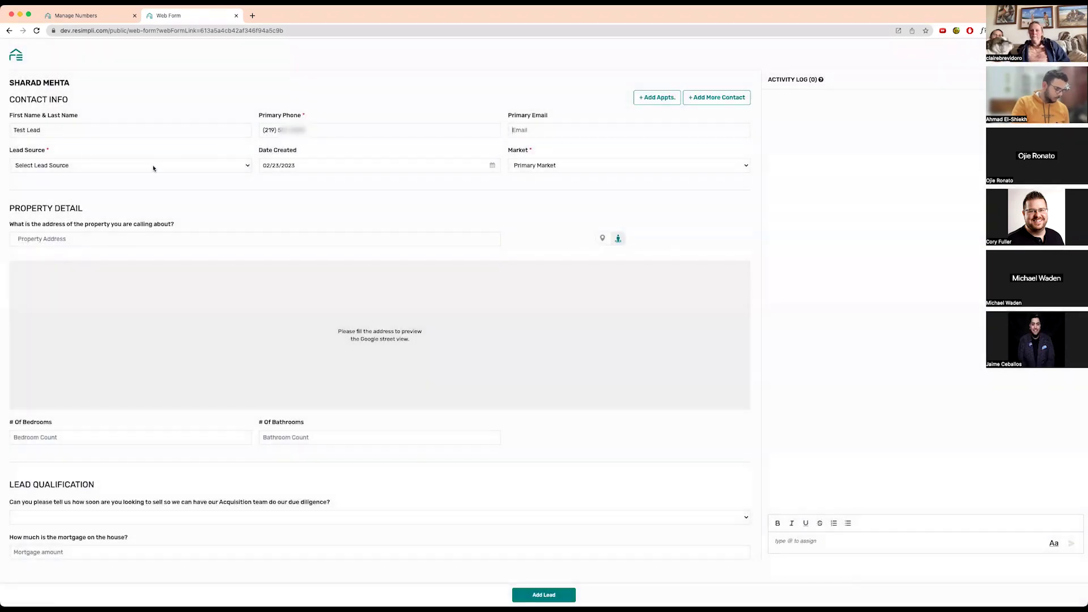
# - Set the lead source to Google Adwords/PPC
pyautogui.click(146, 169)
pyautogui.click(103, 19)
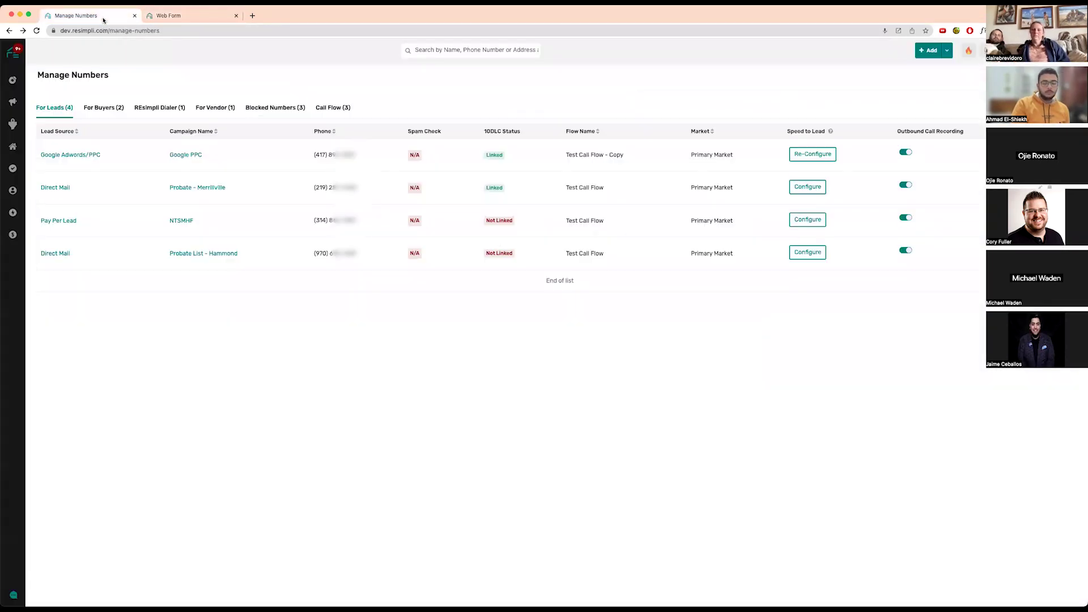
pyautogui.click(170, 16)
pyautogui.click(141, 168)
pyautogui.press('g')
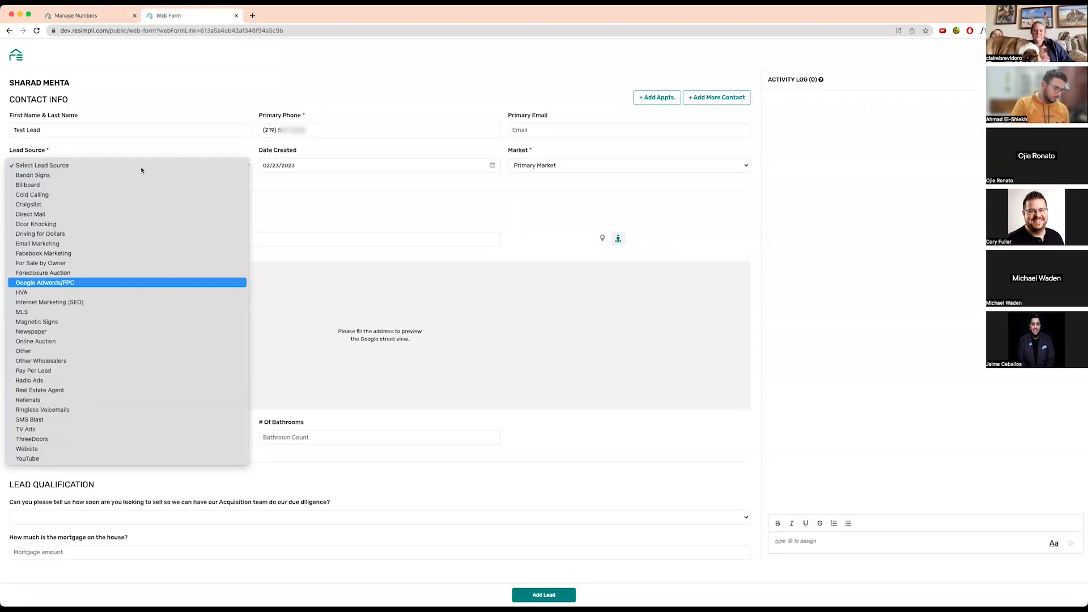
pyautogui.press('Return')
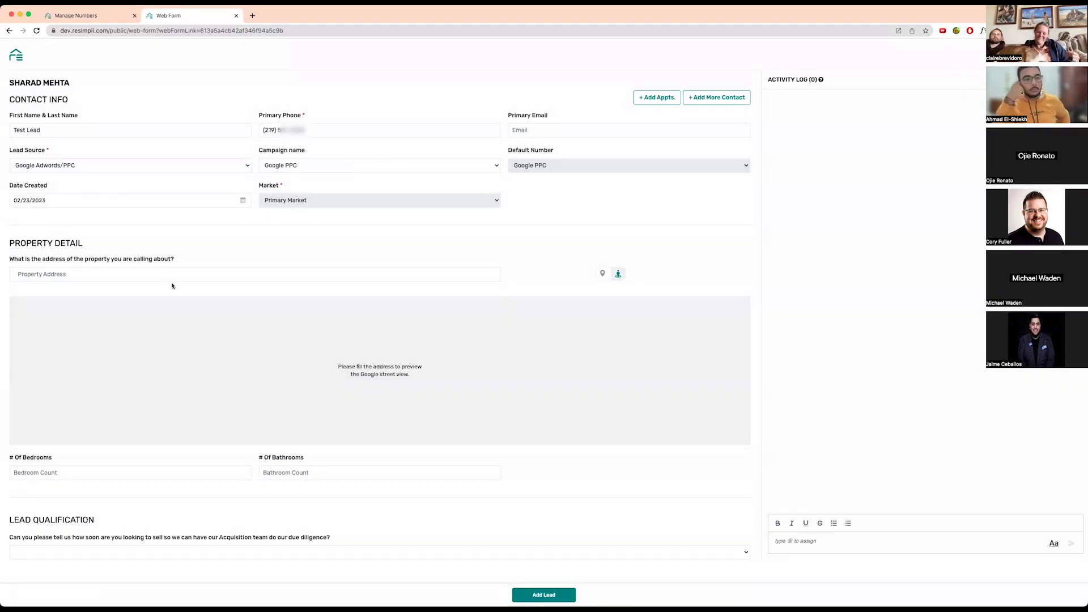
# - Enter the property address and pick the San Antonio, TX suggestion
pyautogui.click(175, 273)
pyautogui.write('53')
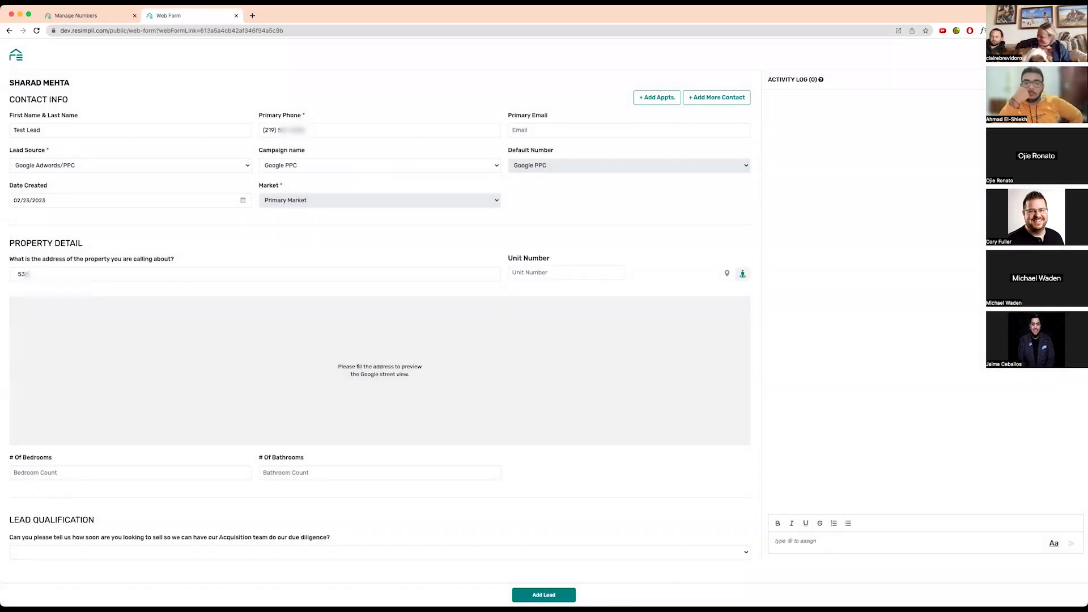
pyautogui.press('BackSpace')
pyautogui.click(145, 302)
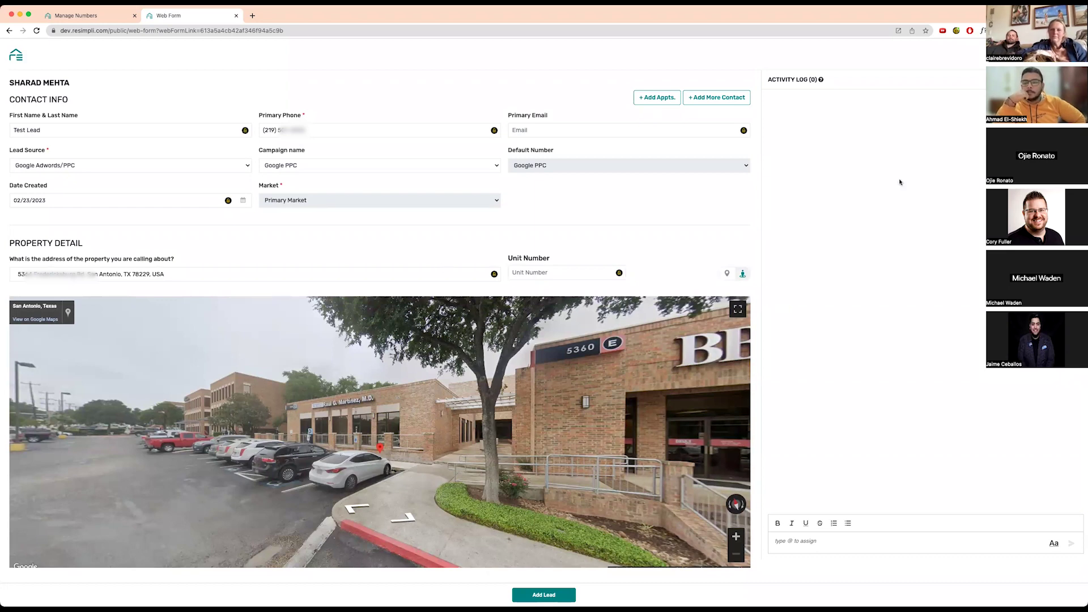
# - Switch back to the REsimpli tab and reach Manage Numbers via the profile page
pyautogui.click(85, 15)
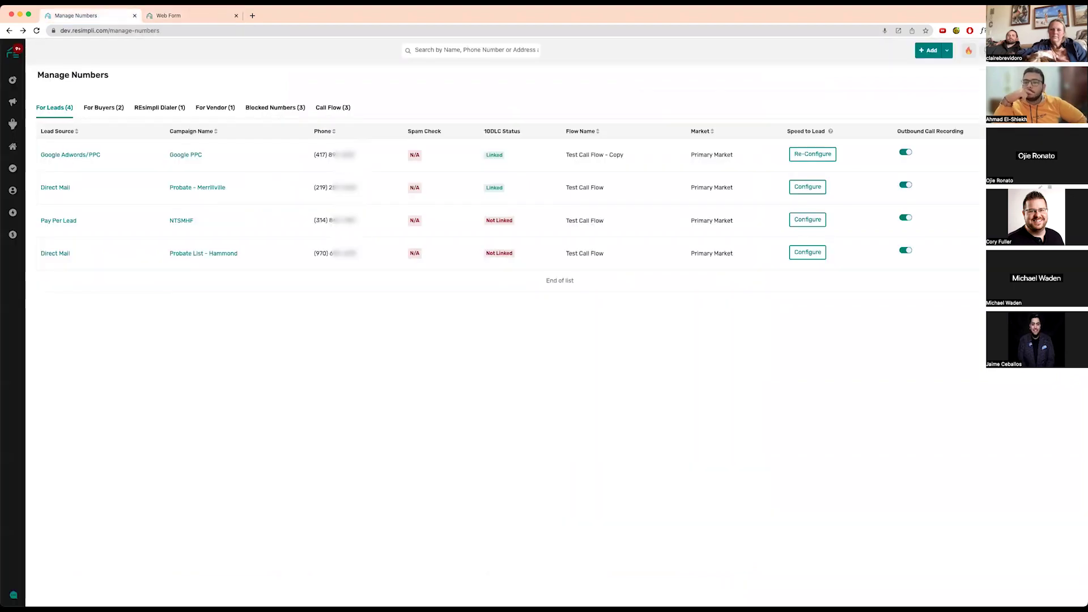
pyautogui.click(1038, 85)
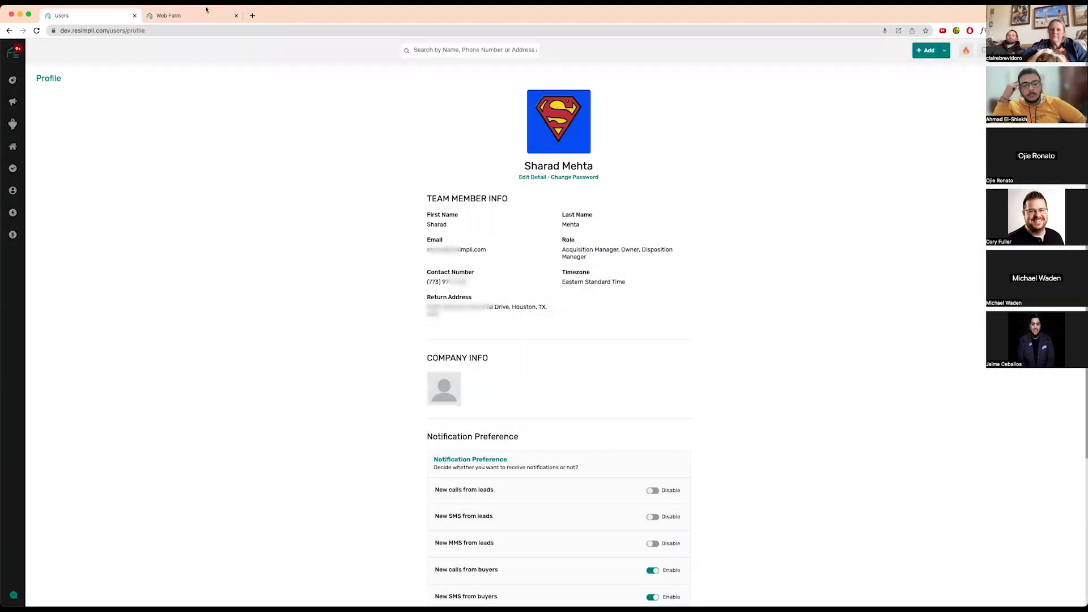
pyautogui.click(173, 22)
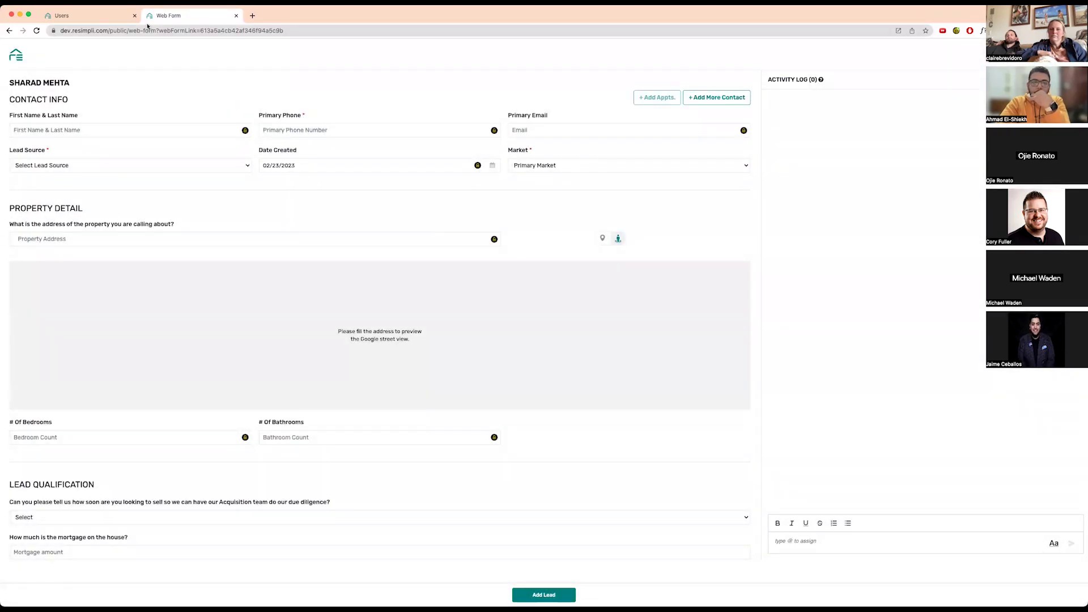
pyautogui.click(113, 17)
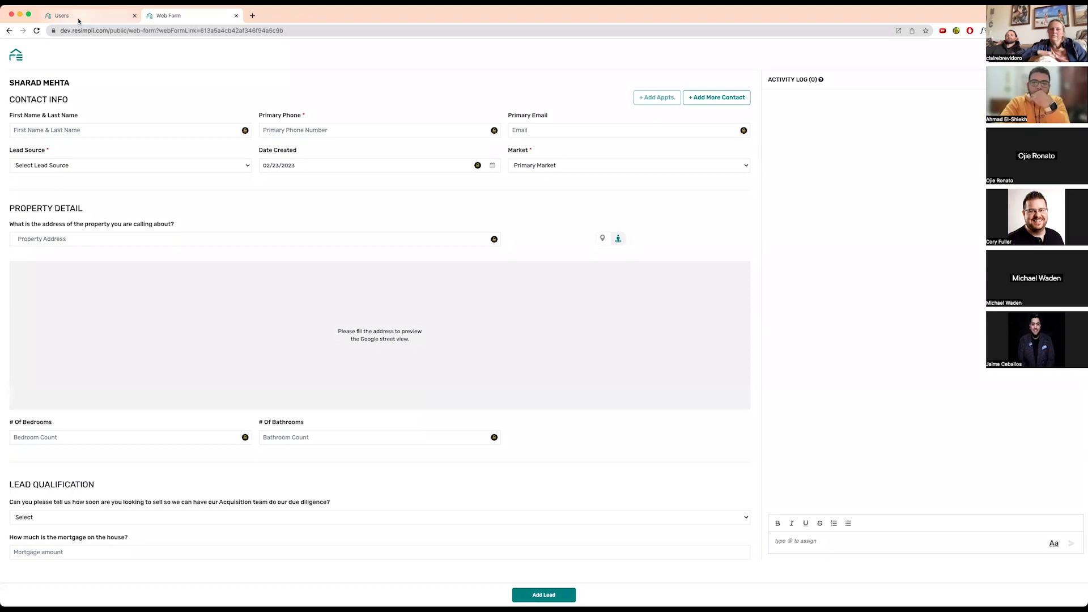
pyautogui.click(62, 126)
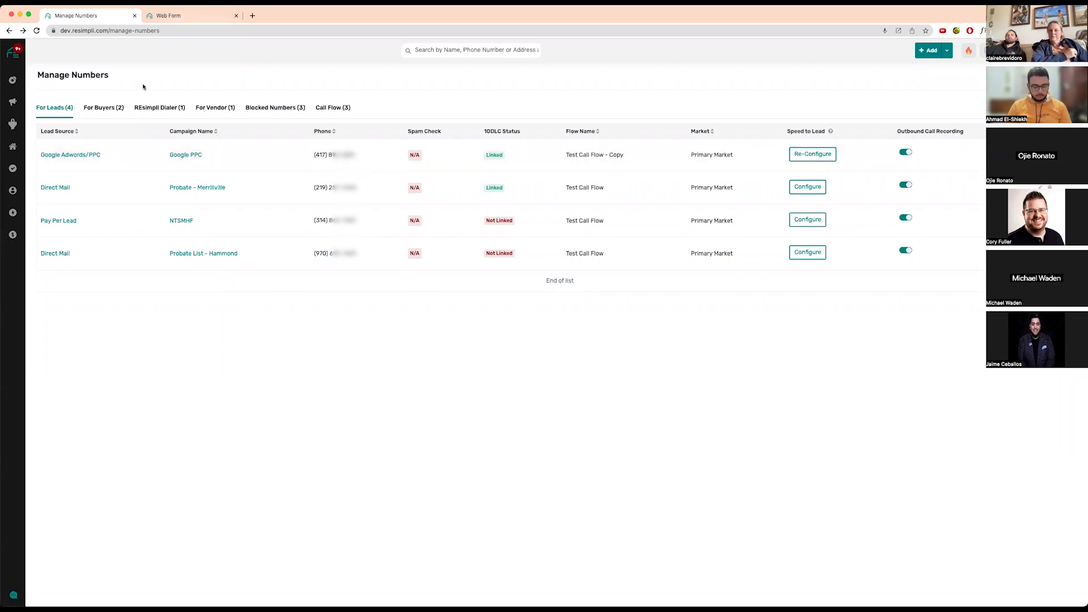
pyautogui.moveTo(13, 123)
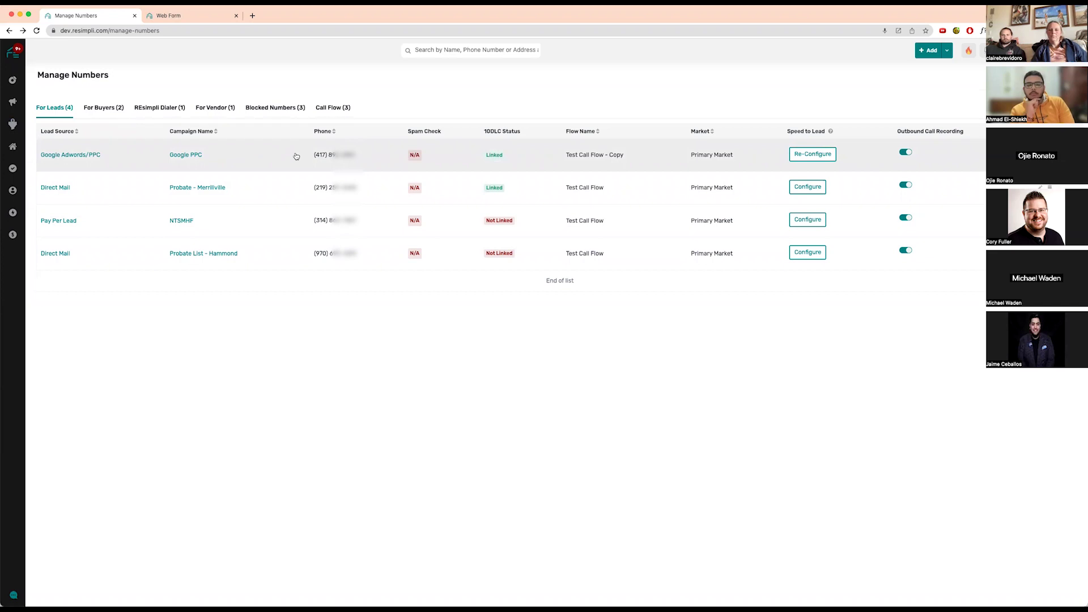
pyautogui.moveTo(306, 157); pyautogui.dragTo(359, 158)
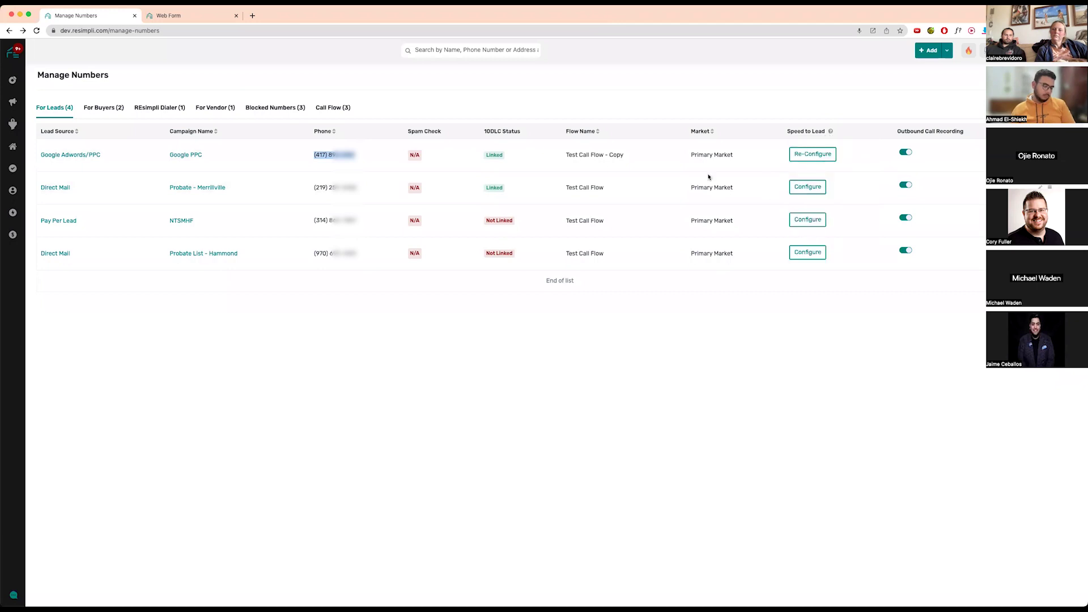
pyautogui.moveTo(829, 132)
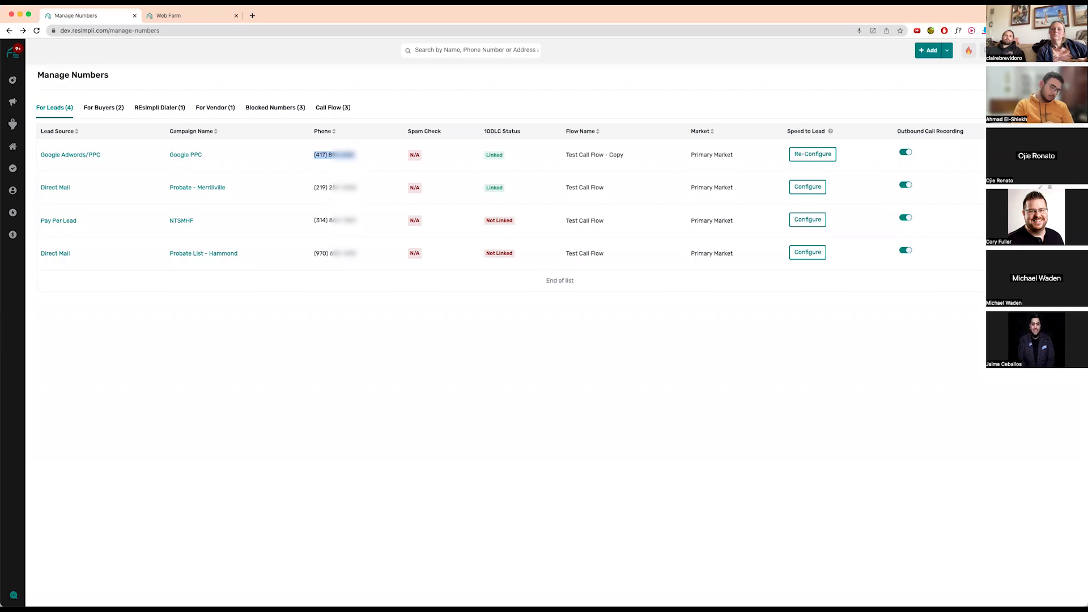
# - Check the user profile page from the account menu, then return to Manage Numbers
pyautogui.click(1070, 51)
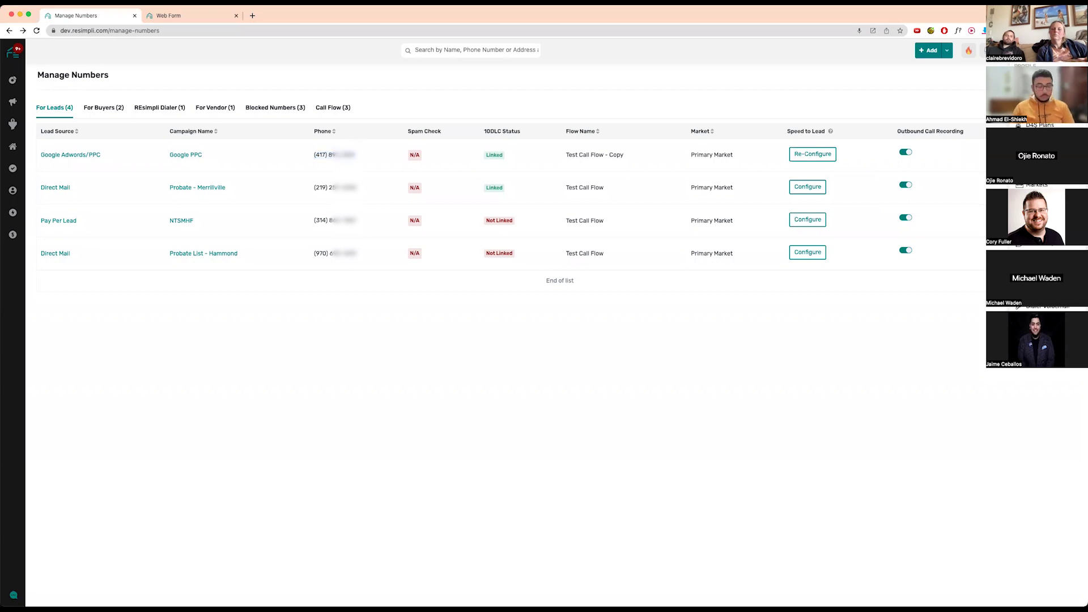
pyautogui.click(1025, 66)
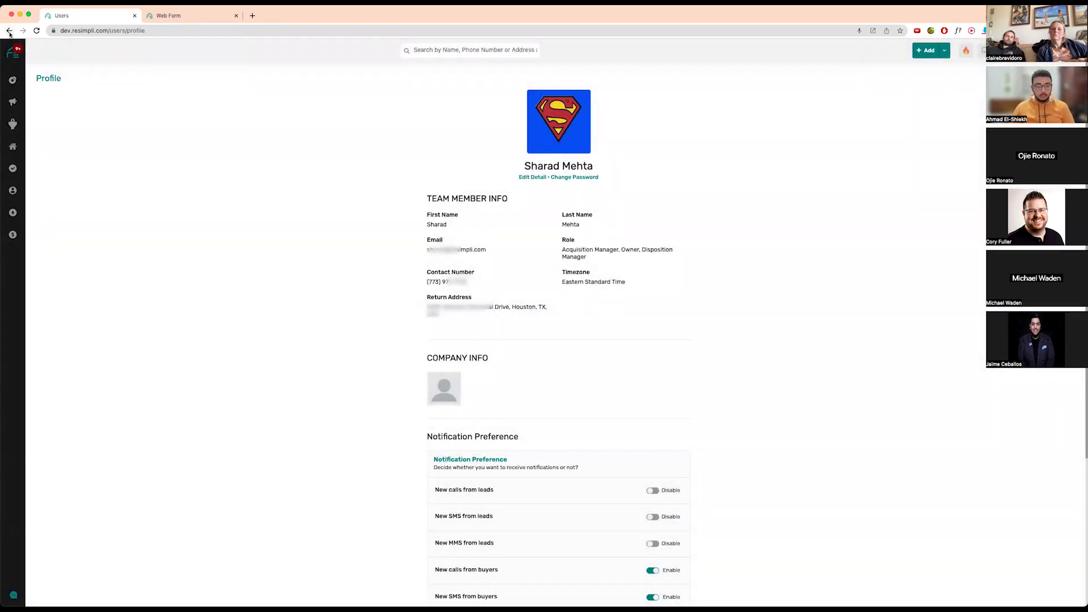
pyautogui.click(9, 30)
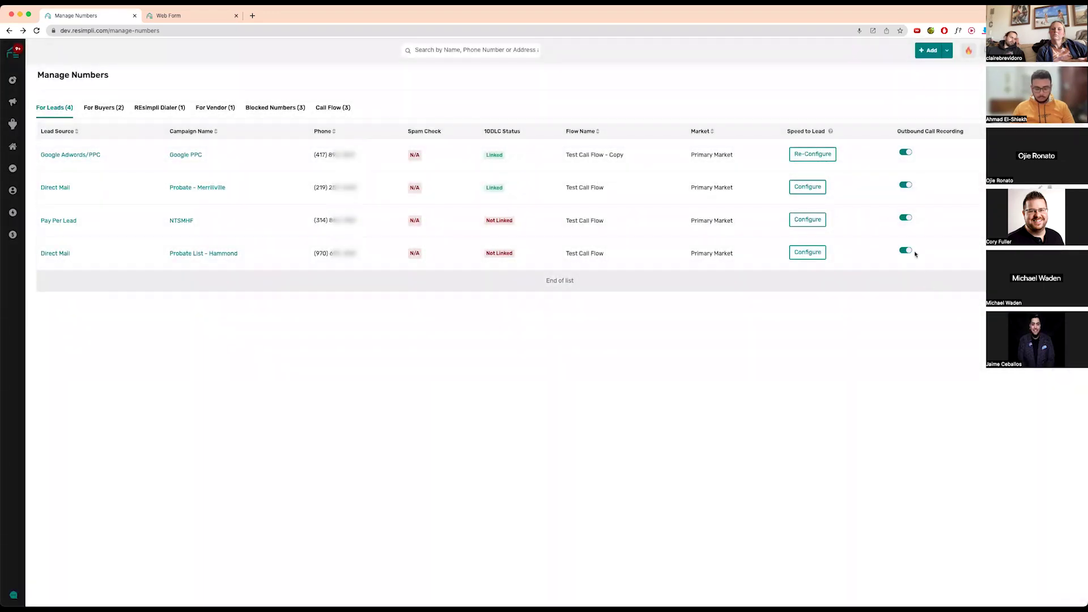
# - Make Google PPC's Speed to Lead trigger on REsimpli website leads and call the Acquisition Manager's Profile Number
pyautogui.click(812, 222)
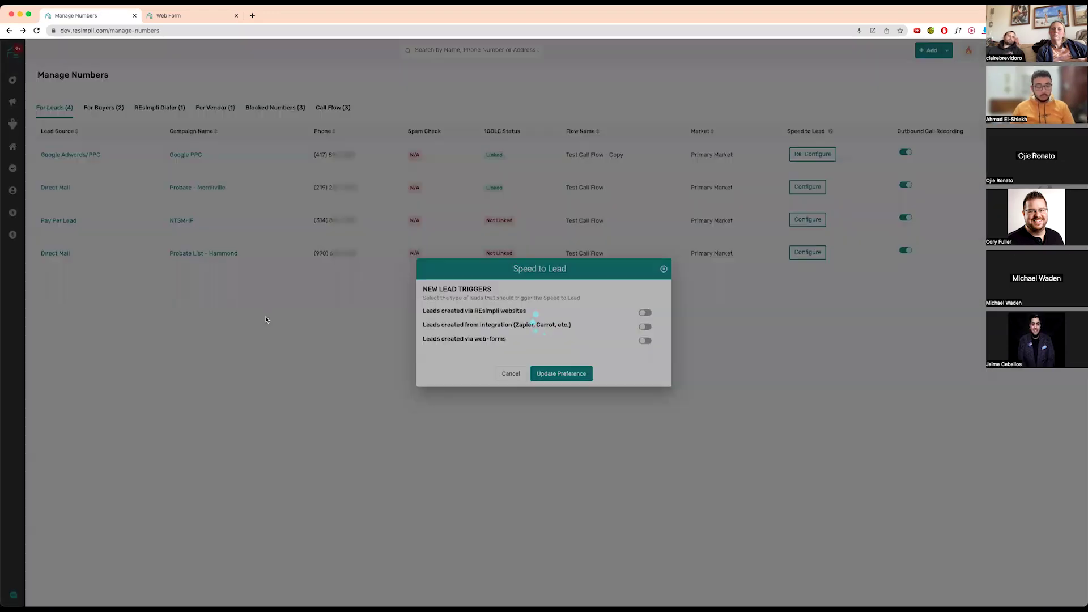
pyautogui.click(647, 313)
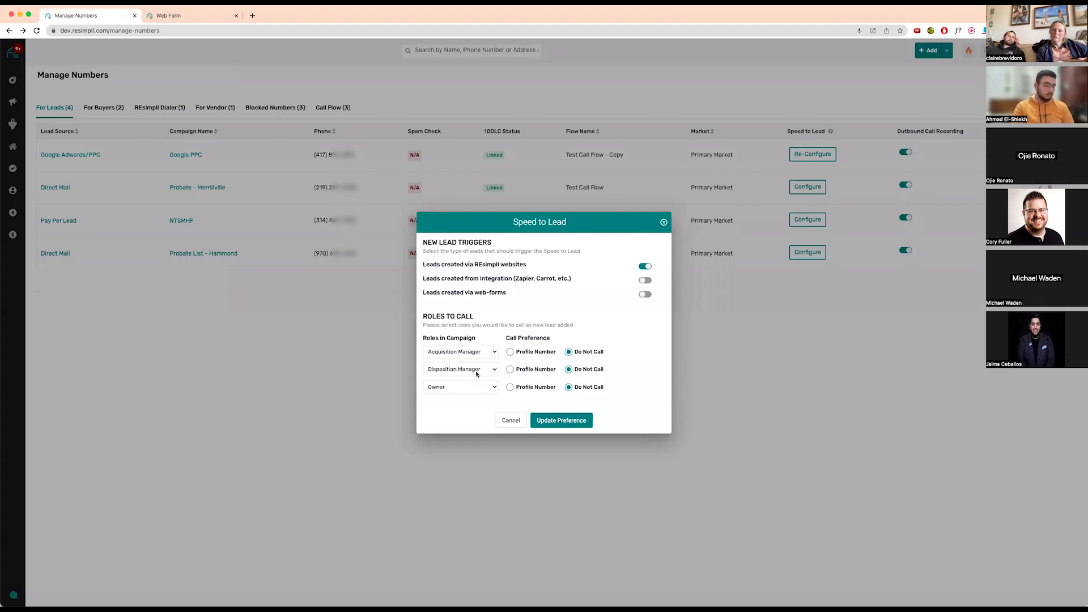
pyautogui.click(524, 354)
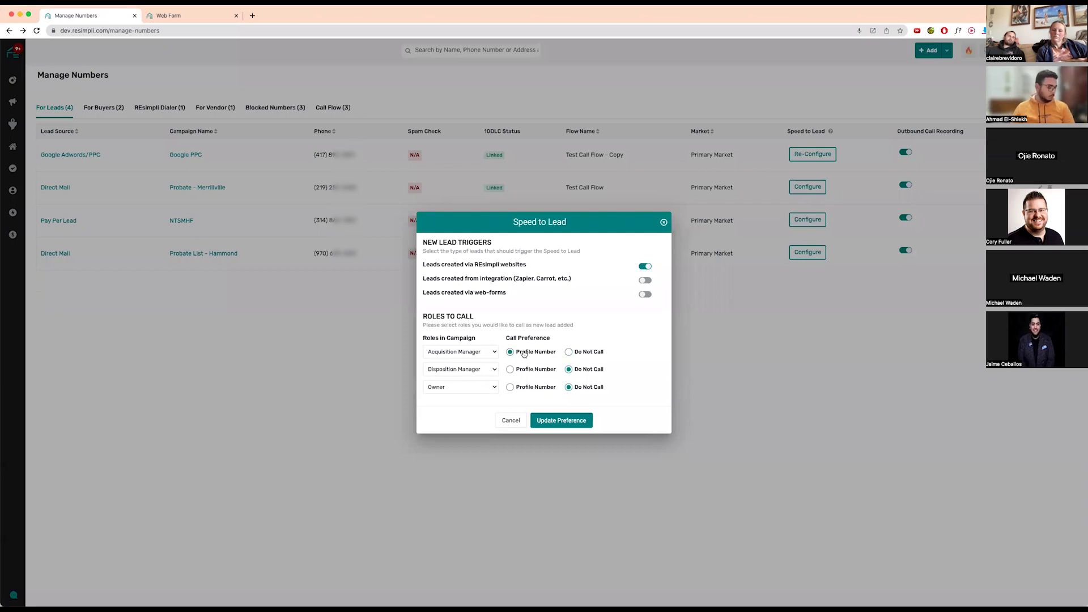
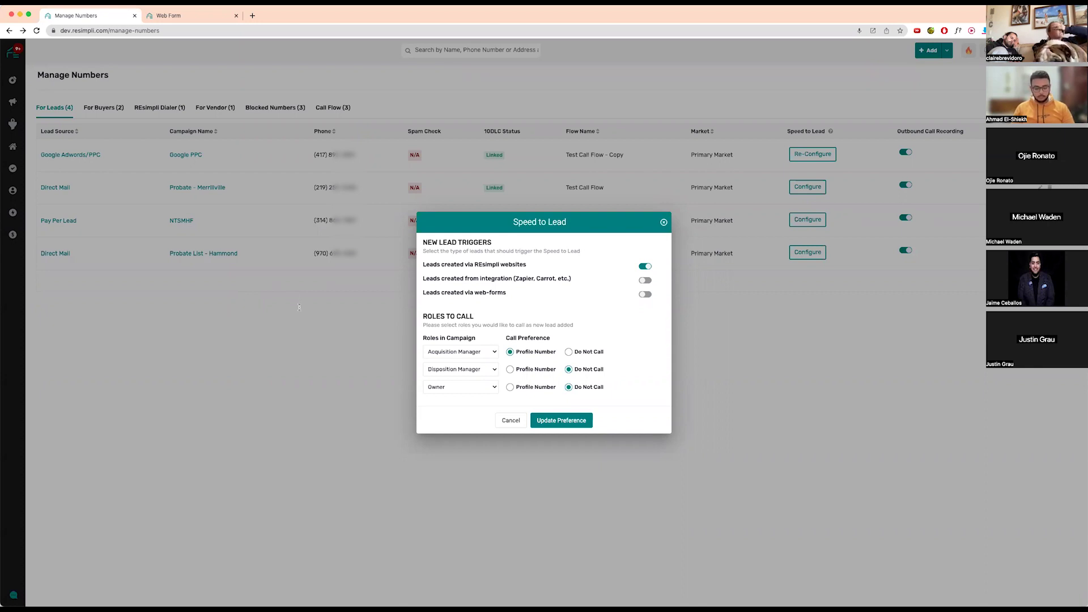
# - Close the Speed to Lead settings to return to the four lead numbers on Manage Numbers
pyautogui.moveTo(590, 222); pyautogui.dragTo(359, 290)
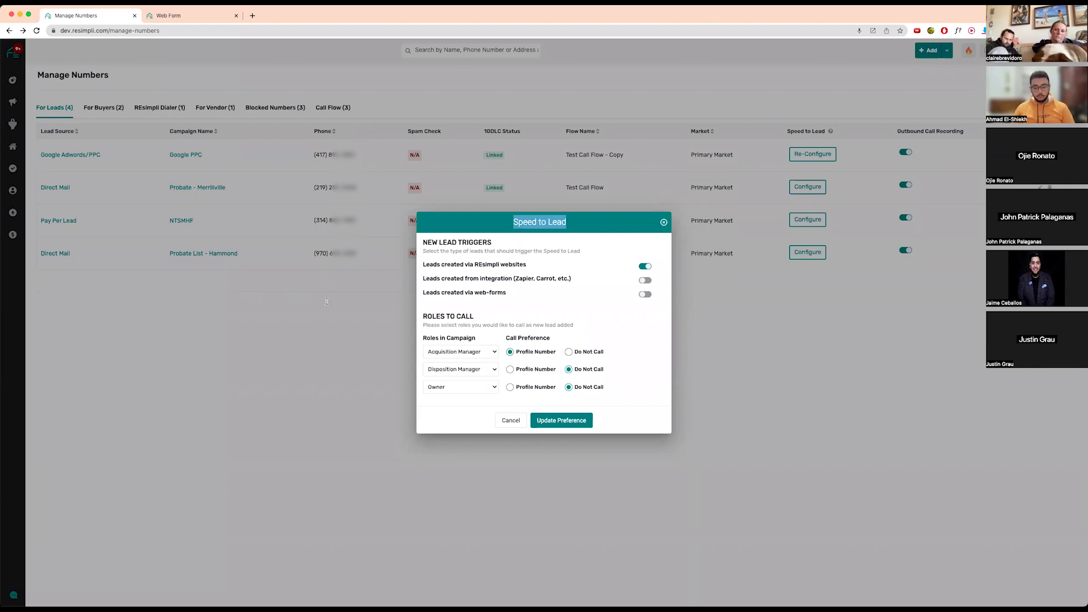
pyautogui.click(609, 223)
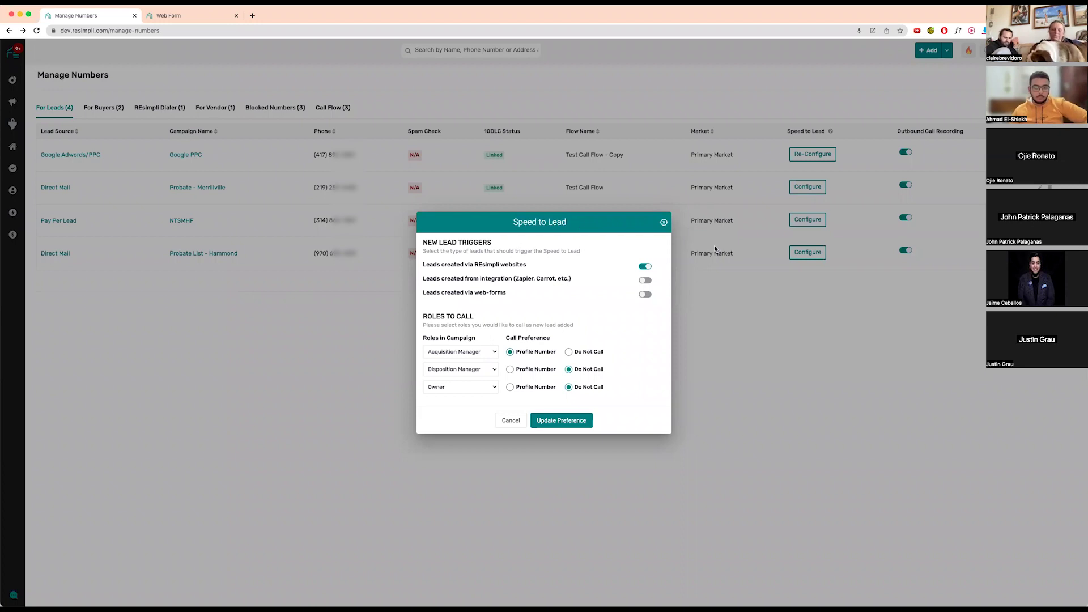
pyautogui.click(663, 223)
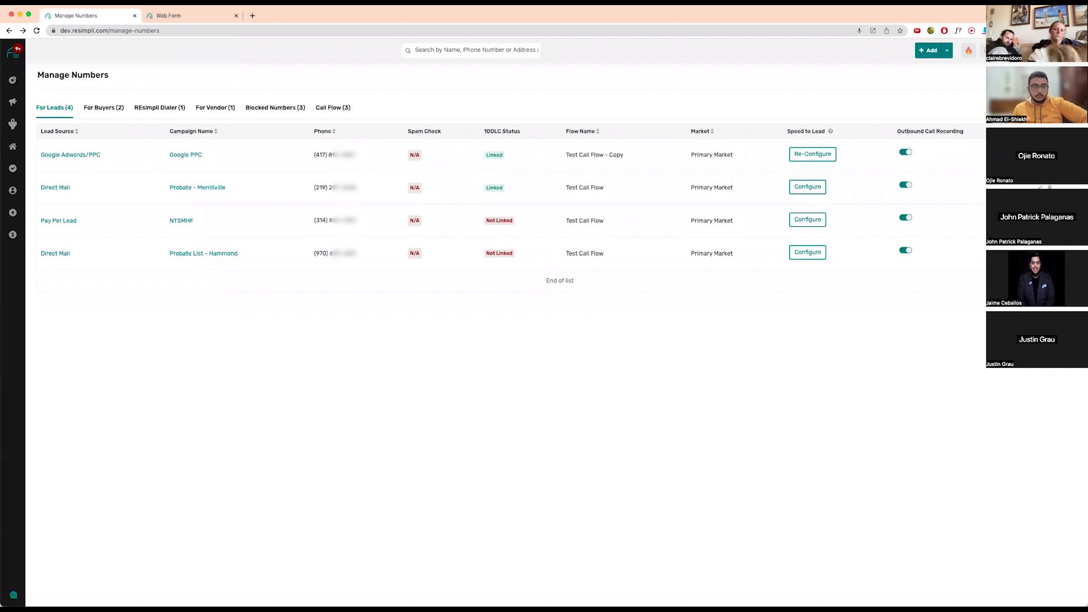
# - Open the Leads pipeline board from the sidebar's Leads menu
pyautogui.moveTo(28, 100)
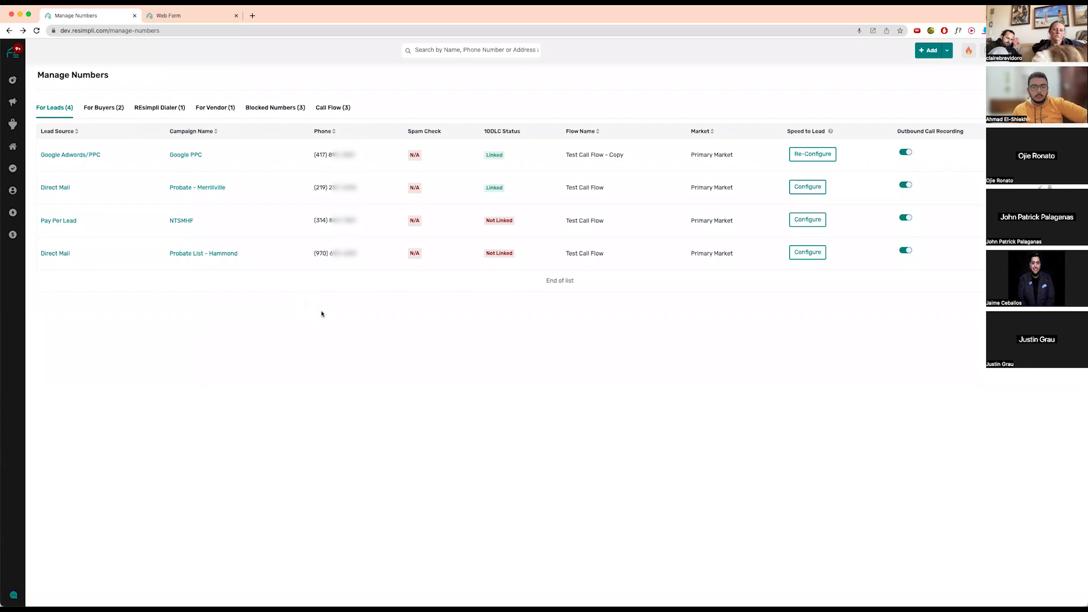
pyautogui.moveTo(13, 124)
pyautogui.click(67, 140)
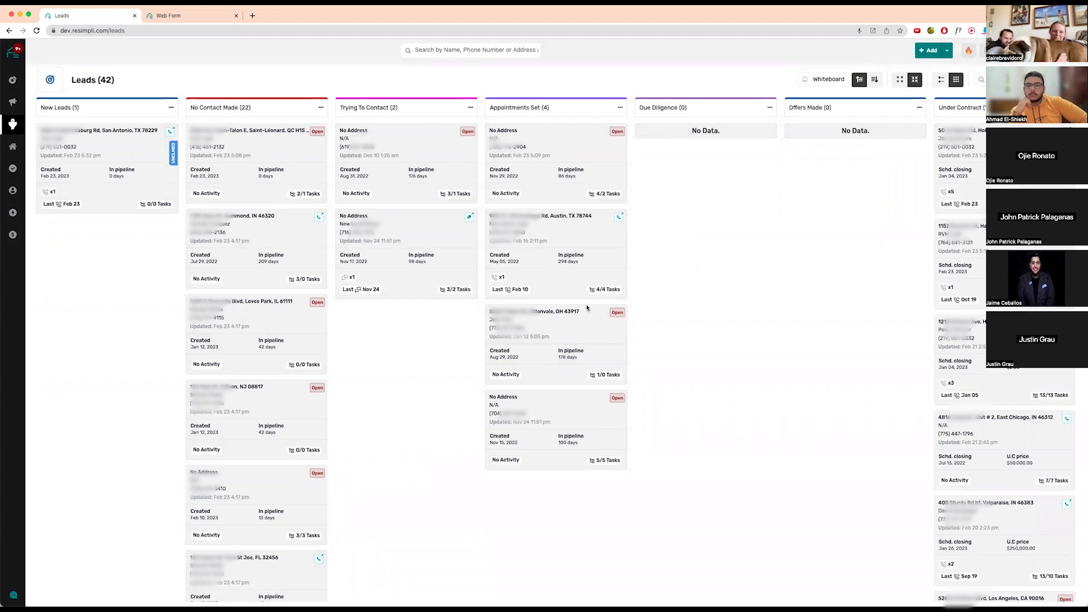
# - Open the detail page of the first lead in the Under Contract column
pyautogui.click(1065, 51)
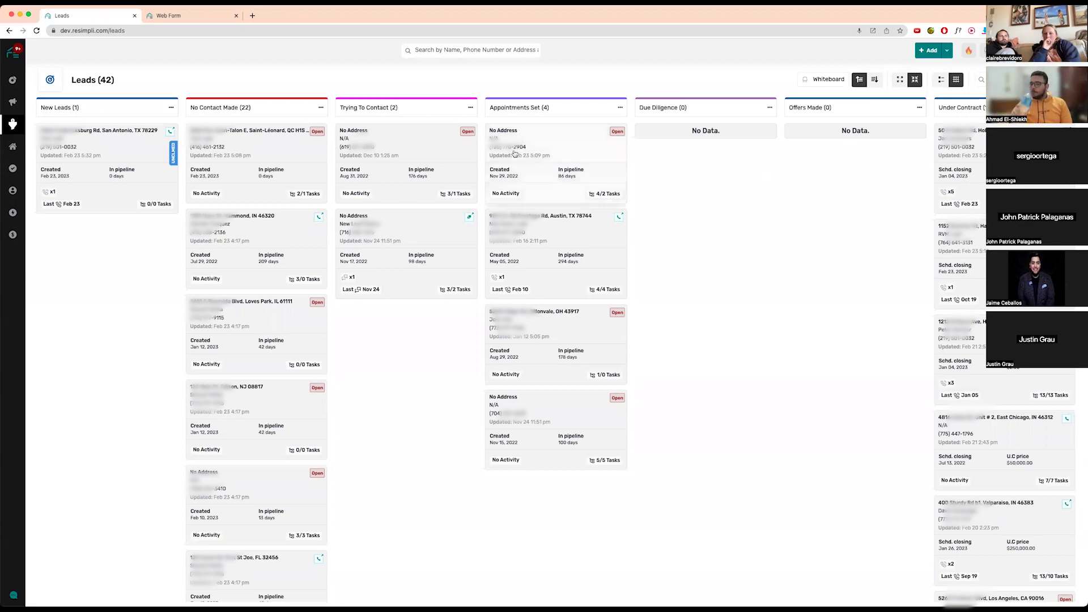
pyautogui.click(991, 130)
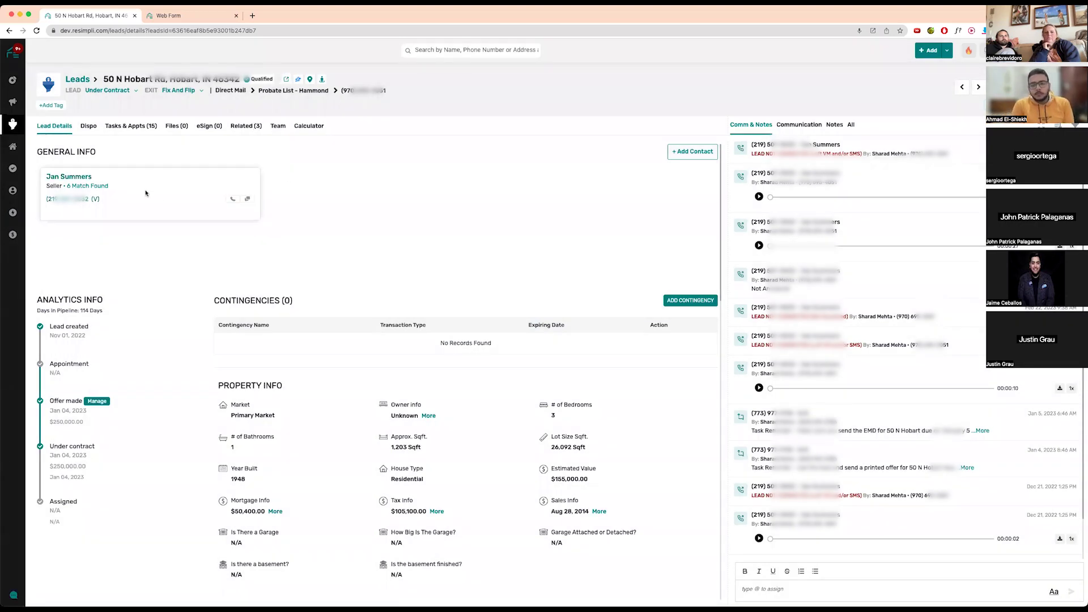
# - From the seller's call window, set Probate - Merrillville as default number for all existing leads
pyautogui.click(231, 201)
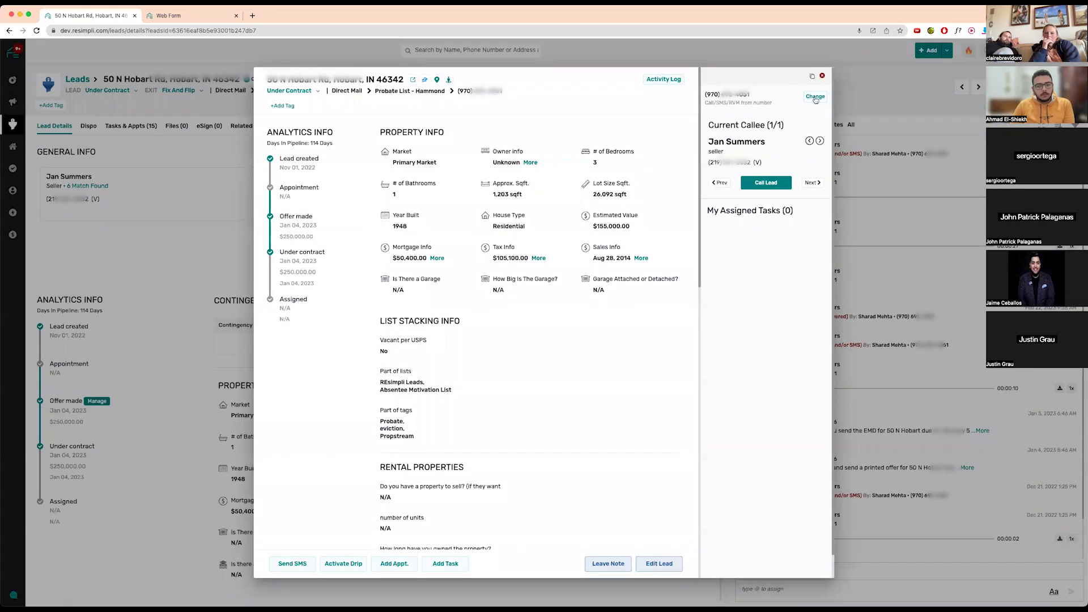
pyautogui.click(816, 97)
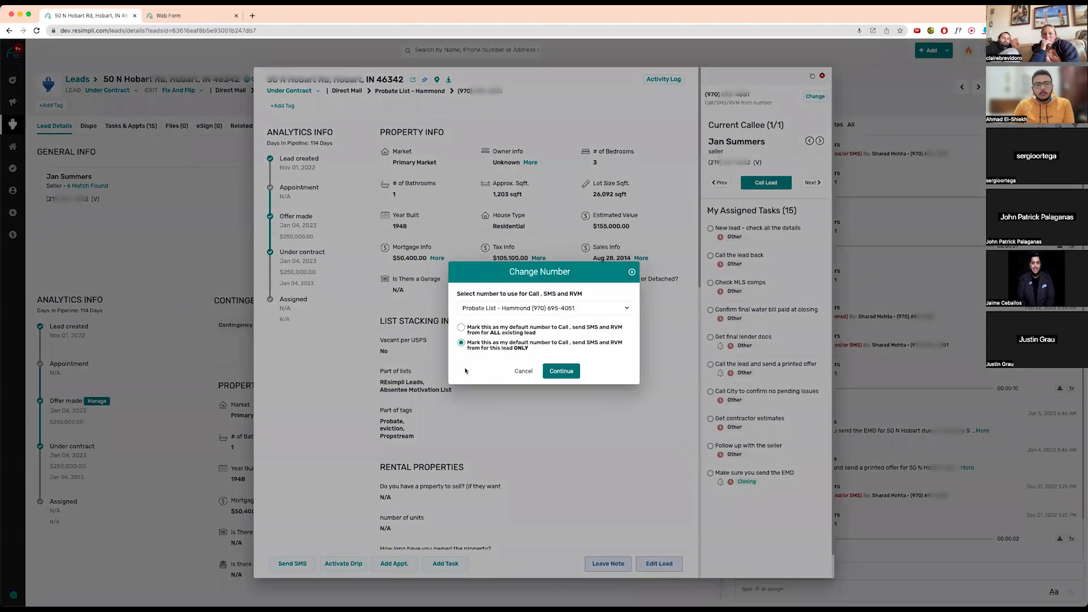
pyautogui.click(519, 307)
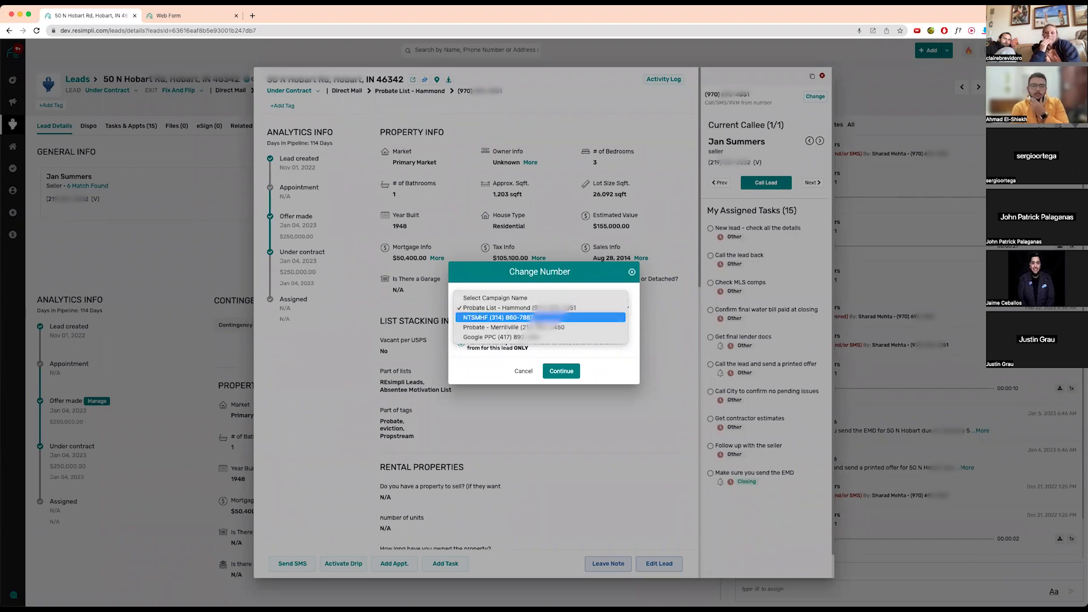
pyautogui.click(510, 327)
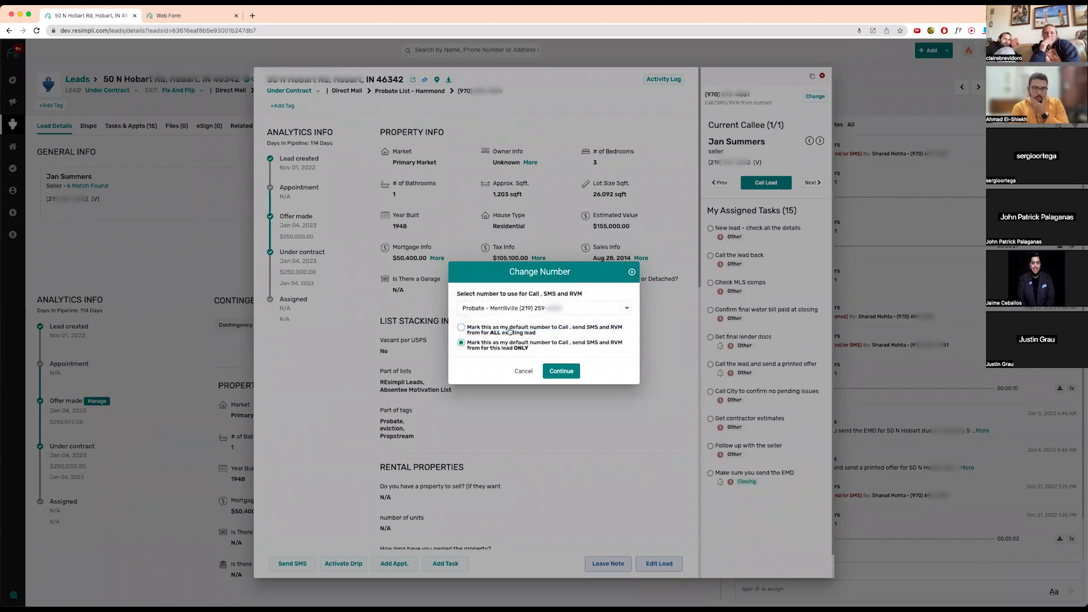
pyautogui.click(462, 328)
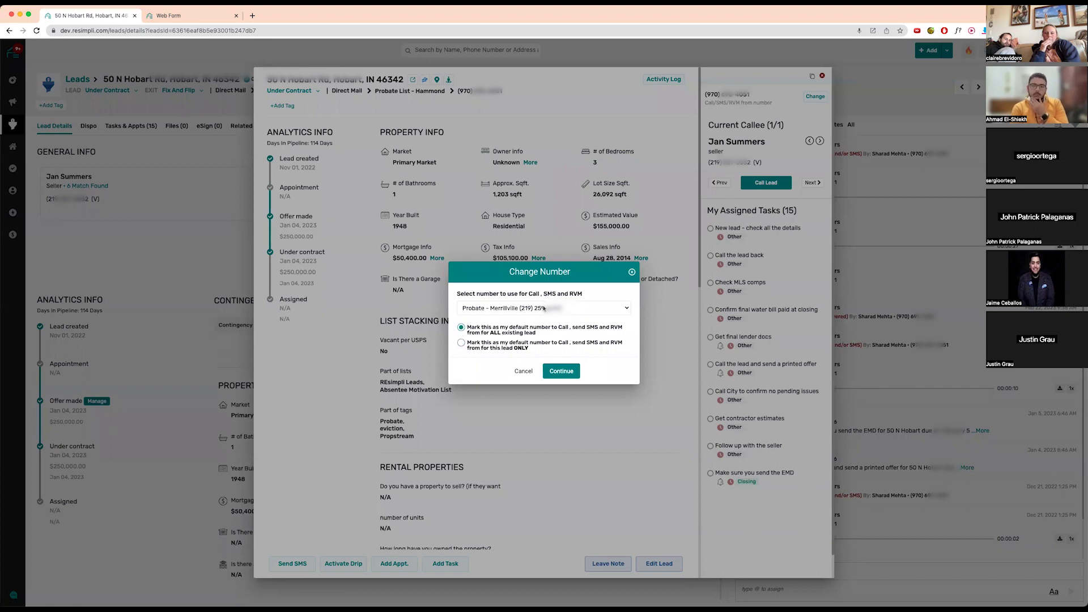
pyautogui.click(631, 274)
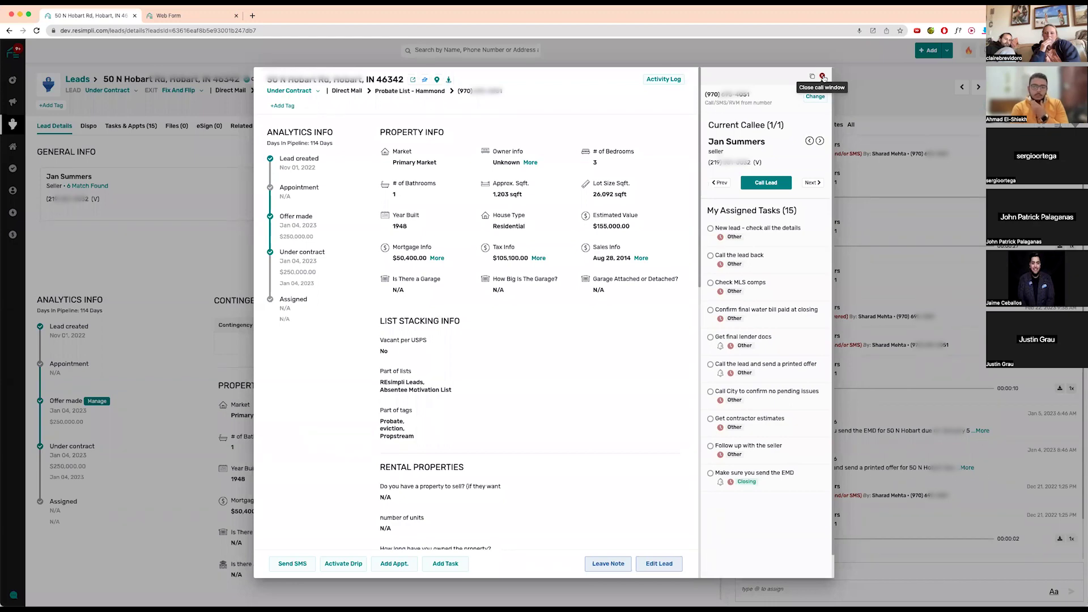
pyautogui.click(823, 77)
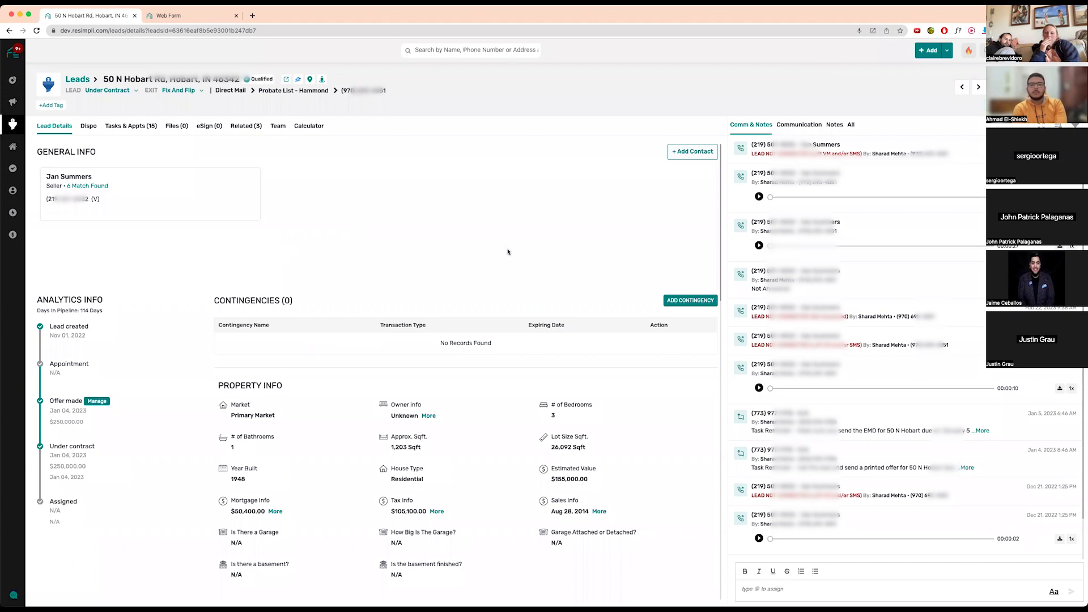
# - Return to the Leads board, reopen the Under Contract lead, and show its offer history
pyautogui.moveTo(31, 92)
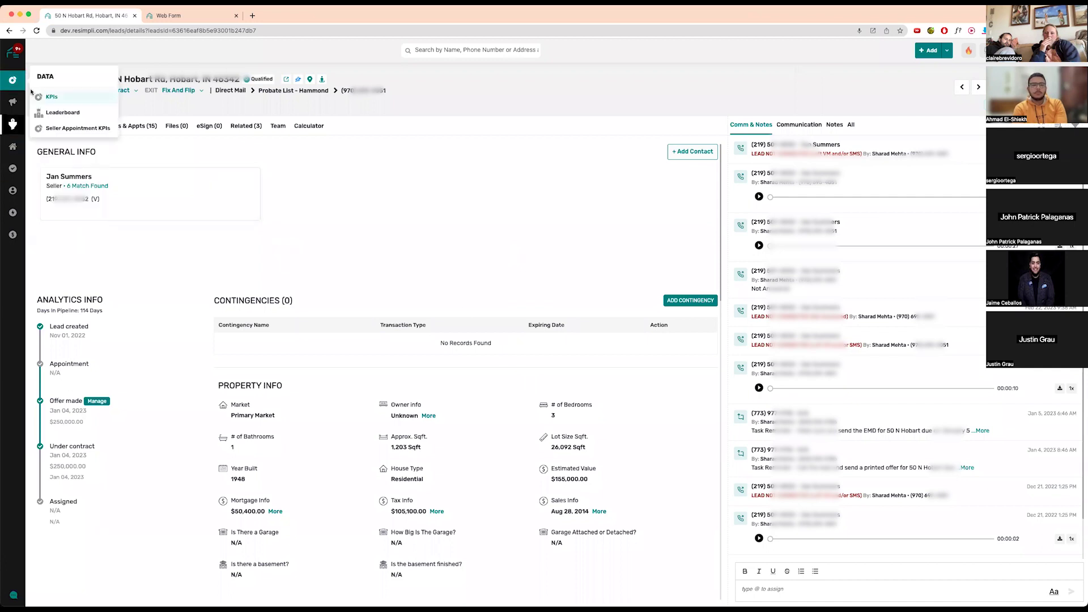
pyautogui.moveTo(11, 131)
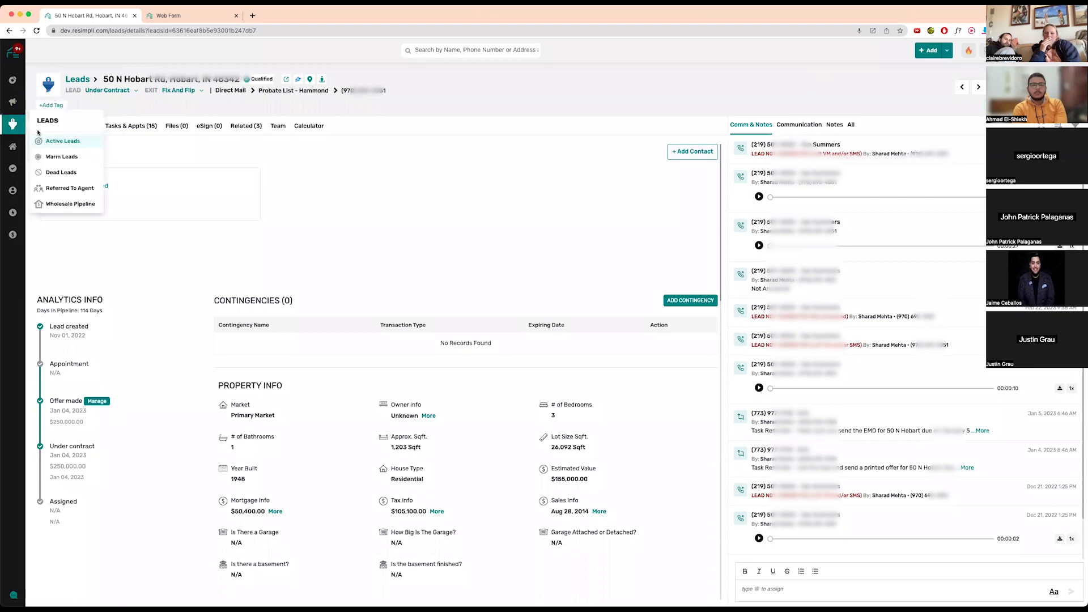
pyautogui.click(81, 78)
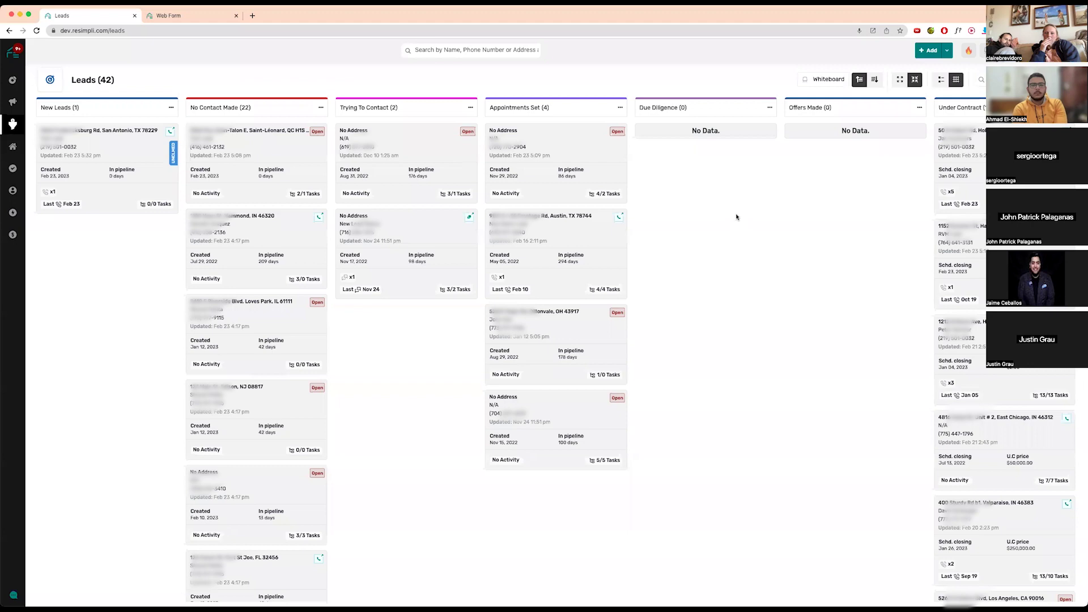
pyautogui.click(955, 147)
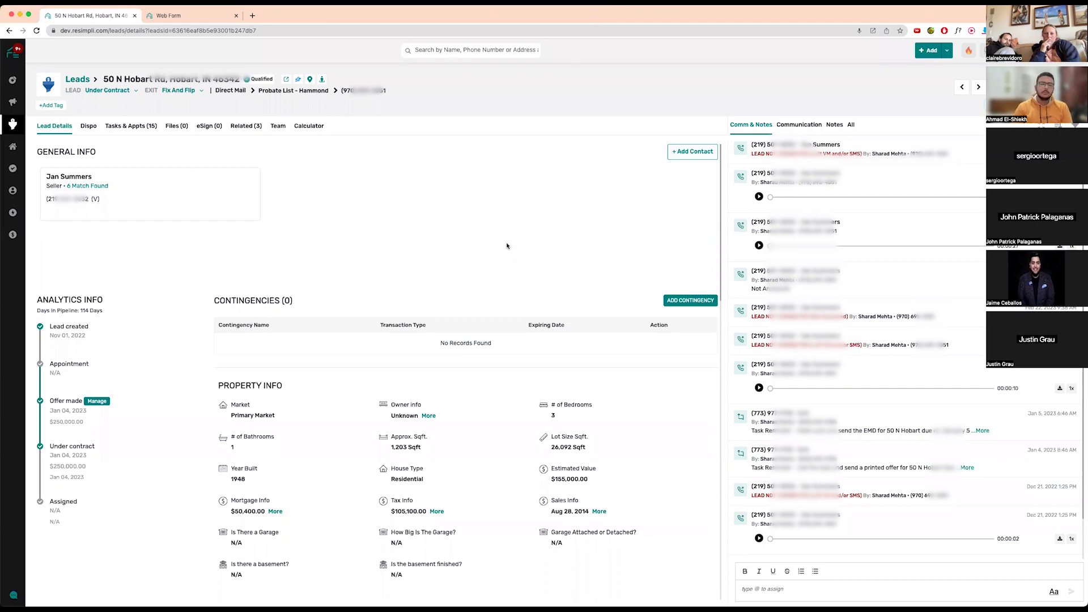
pyautogui.click(107, 401)
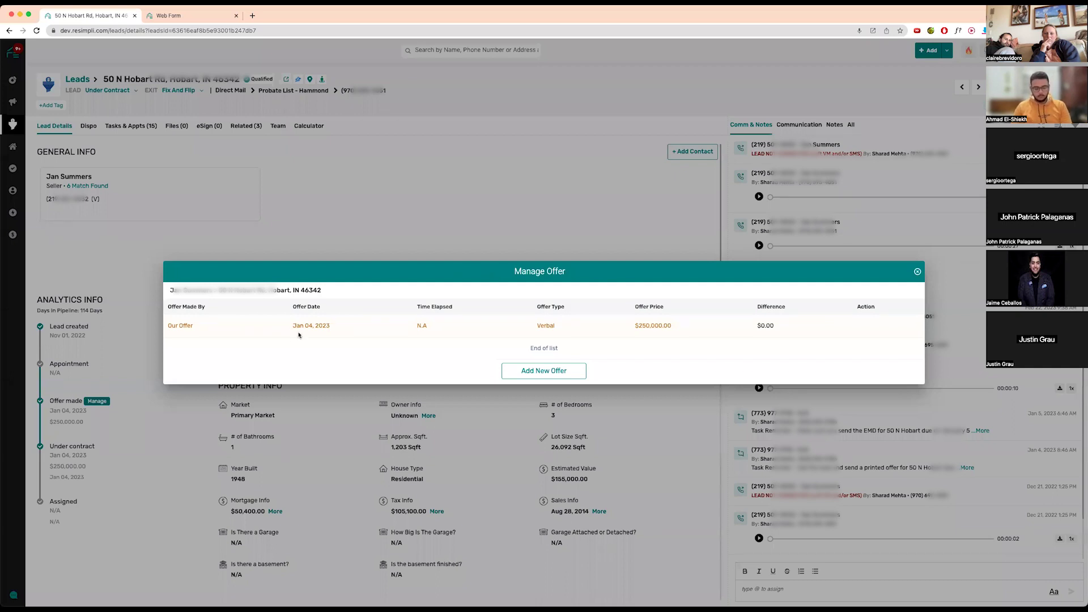
# - Add a verbal $300,000 seller offer dated February 23, 2023
pyautogui.click(555, 370)
pyautogui.click(221, 370)
pyautogui.click(193, 392)
pyautogui.click(349, 370)
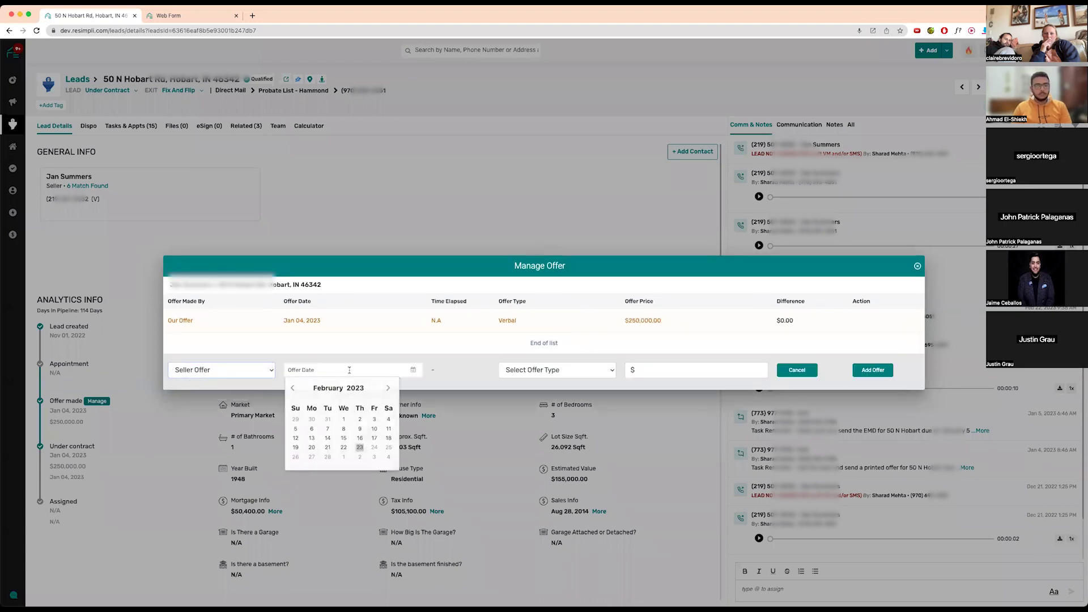
pyautogui.click(359, 447)
pyautogui.click(550, 370)
pyautogui.click(516, 381)
pyautogui.click(660, 369)
pyautogui.write('3000000')
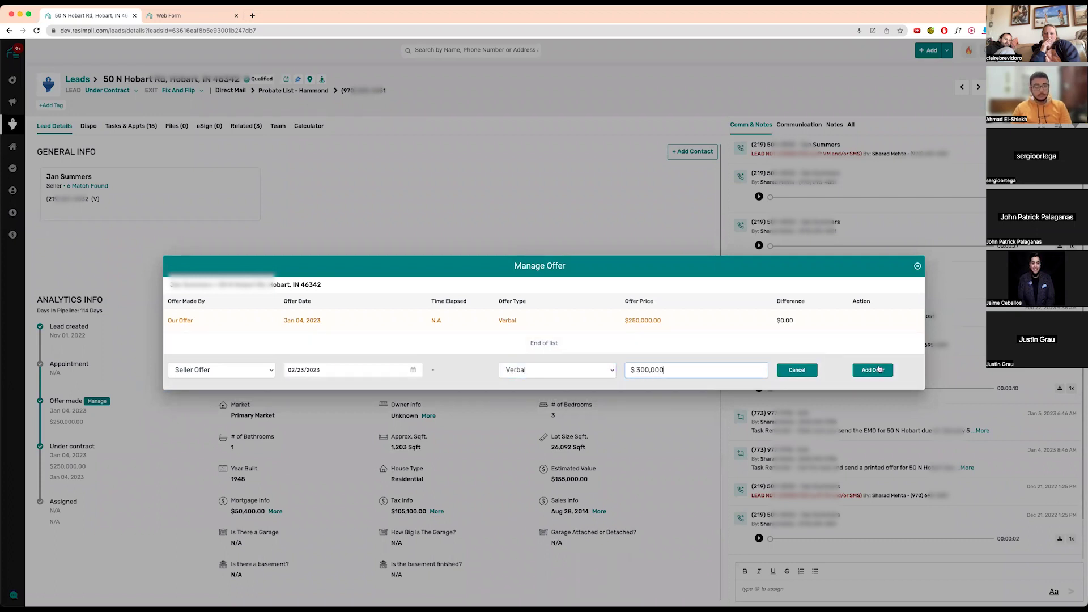
pyautogui.click(878, 372)
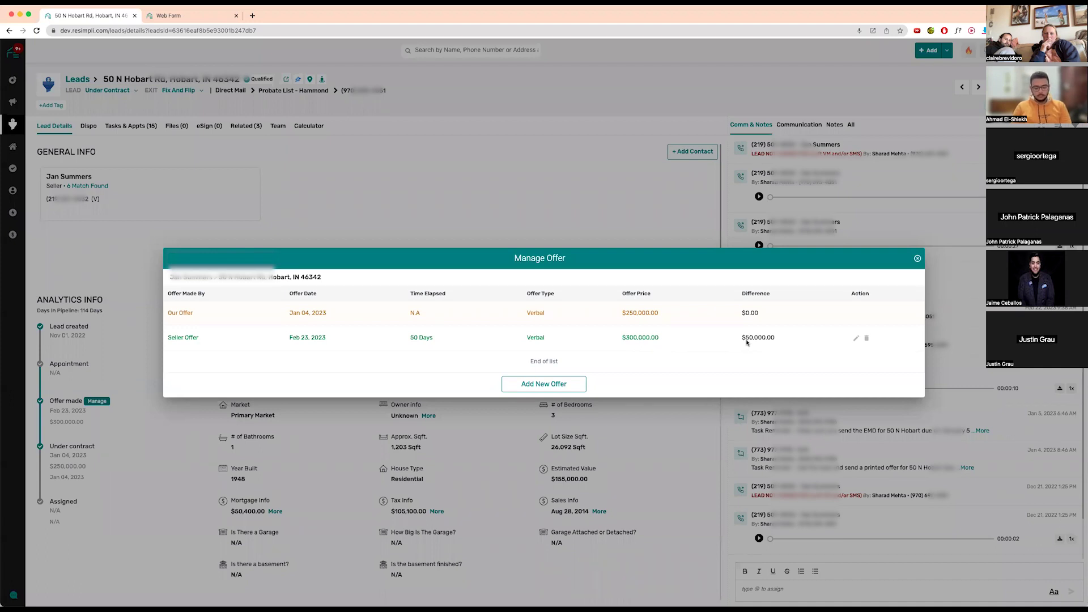
# - Add our own written $275,000 offer dated February 23, 2023
pyautogui.click(558, 385)
pyautogui.click(221, 383)
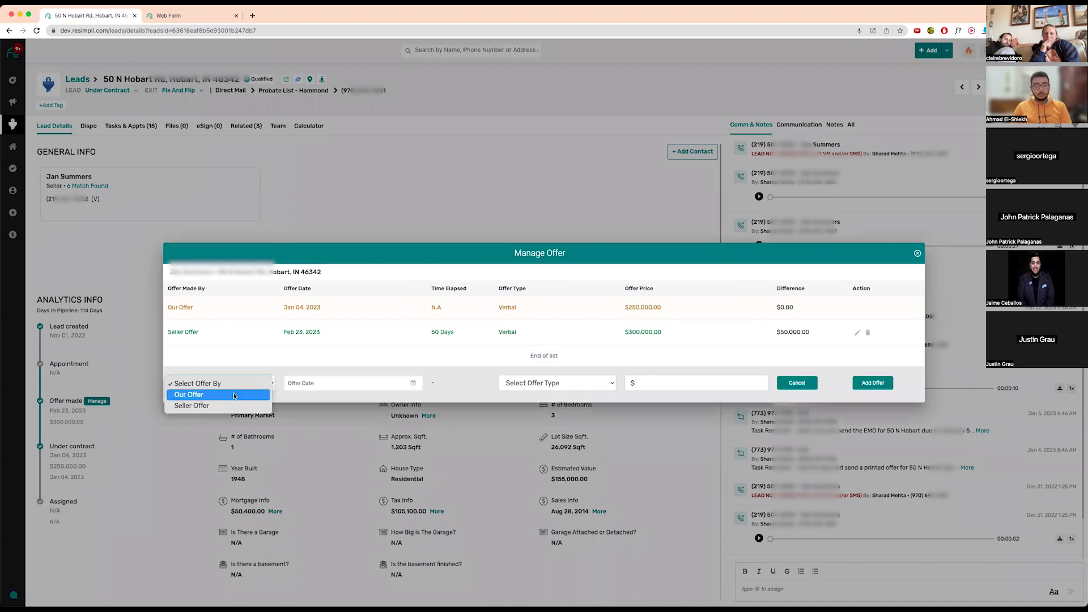
pyautogui.click(187, 395)
pyautogui.click(336, 390)
pyautogui.click(360, 458)
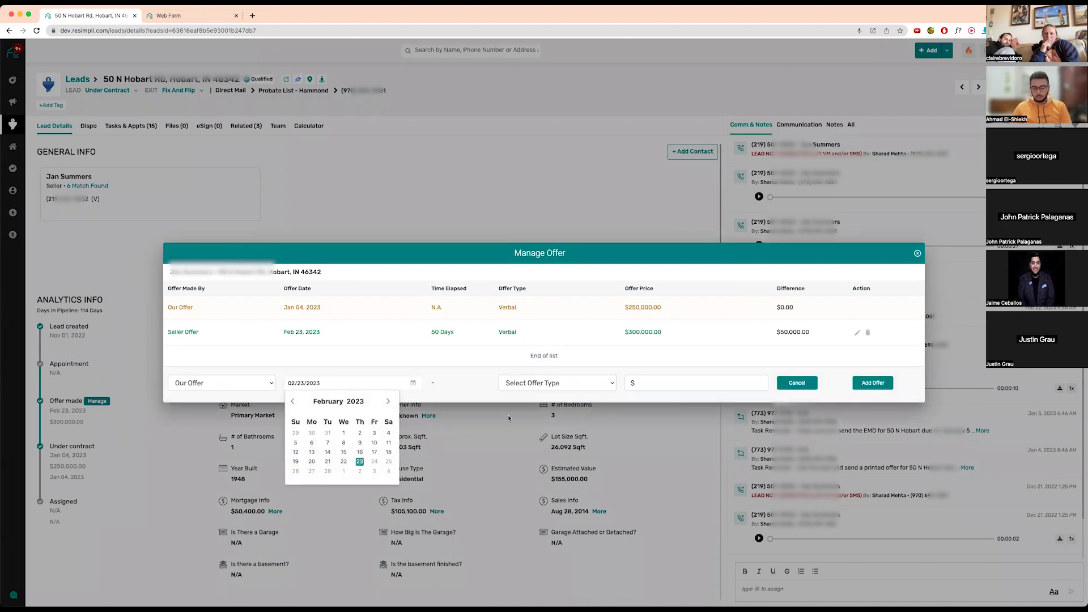
pyautogui.click(543, 383)
pyautogui.click(527, 423)
pyautogui.click(542, 383)
pyautogui.click(540, 395)
pyautogui.click(653, 387)
pyautogui.write('275,000')
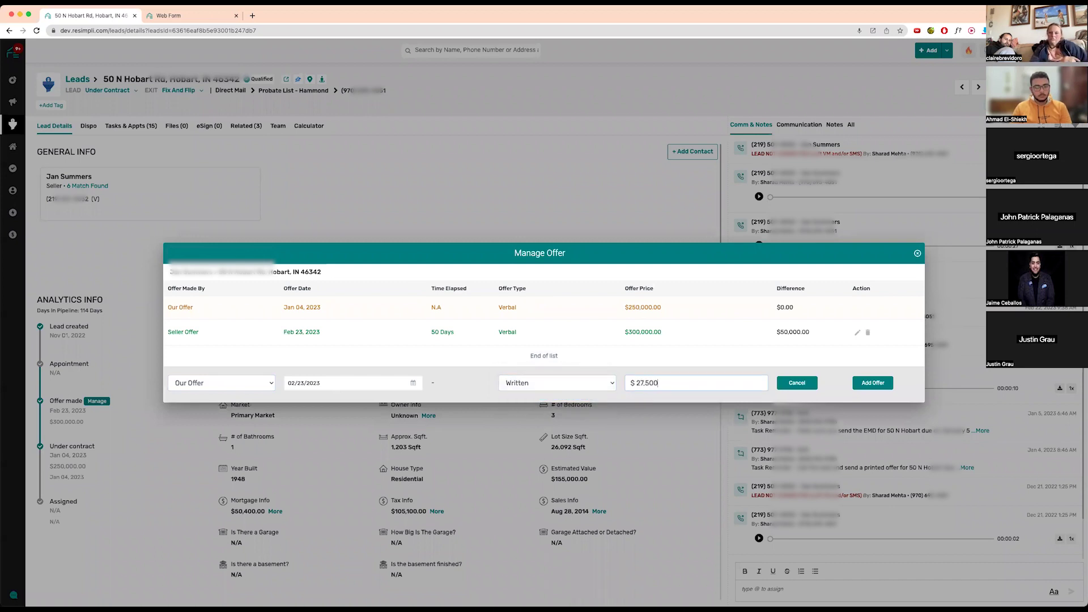
pyautogui.click(873, 383)
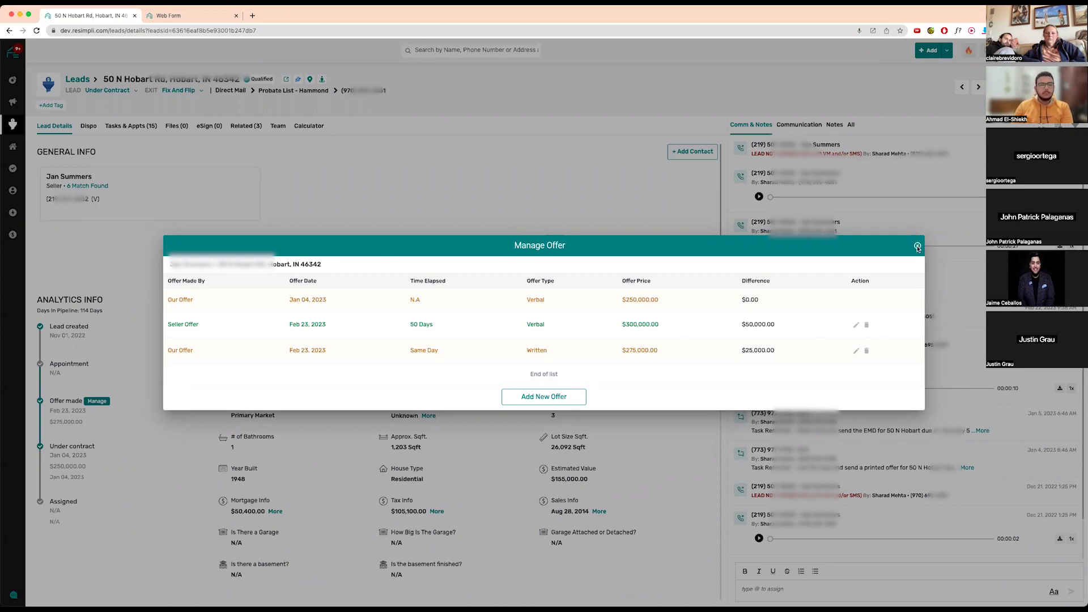
# - Close the offer history, briefly reopen it, and close it again
pyautogui.click(917, 247)
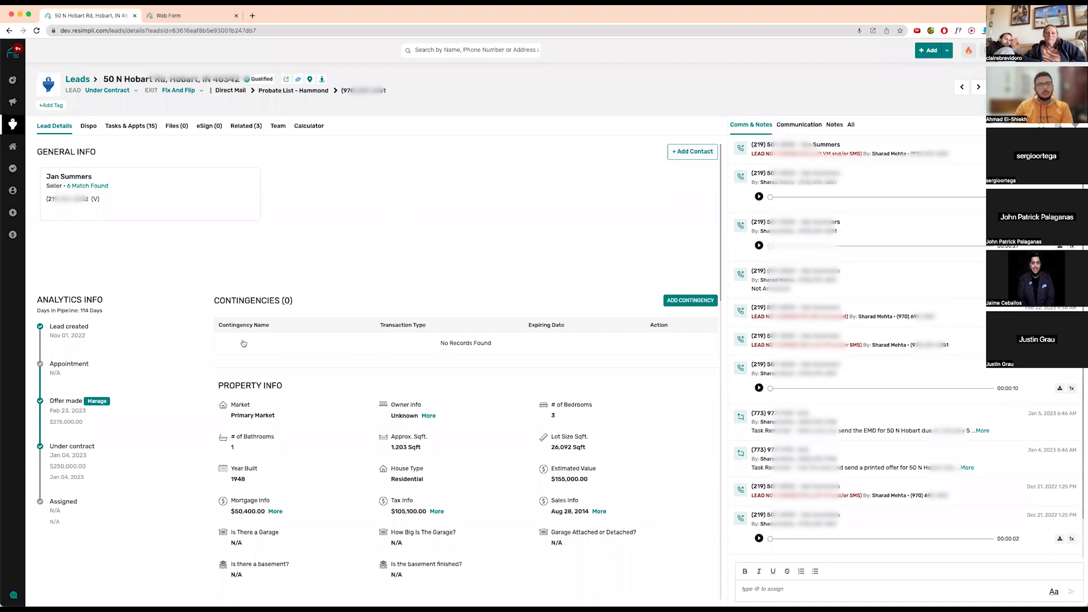
pyautogui.click(98, 401)
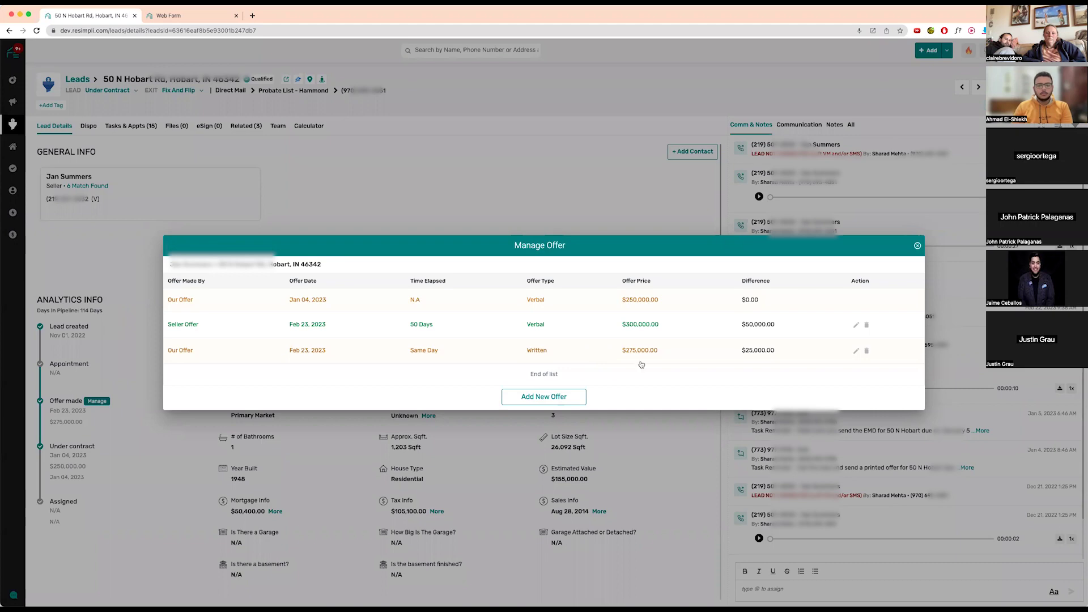
pyautogui.click(917, 247)
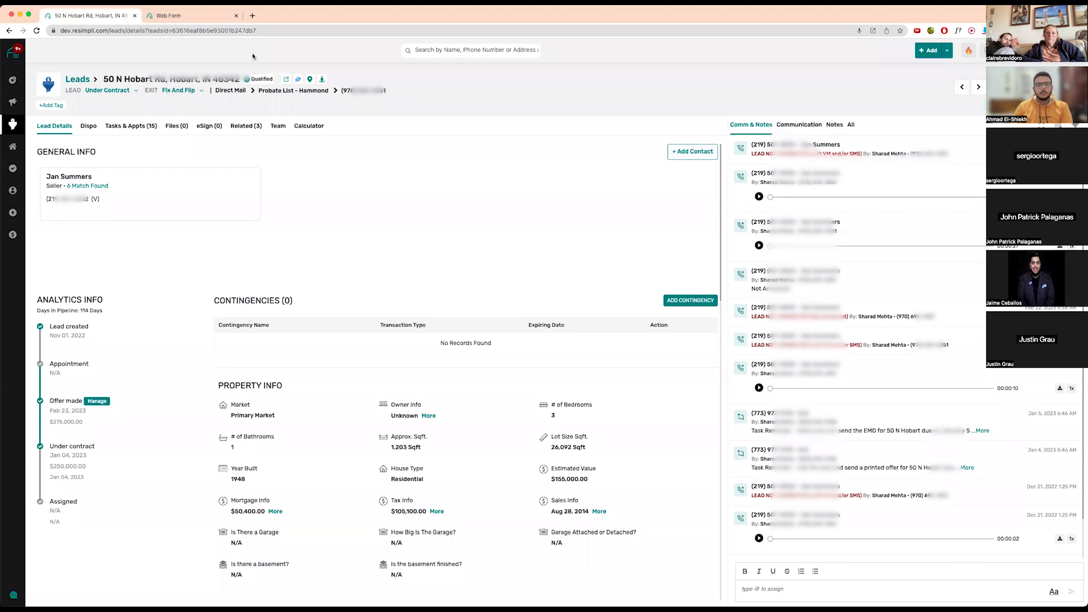
# - Close the web form tab, return to the Leads board, and show the Appointments Set column options
pyautogui.click(235, 16)
pyautogui.moveTo(15, 135)
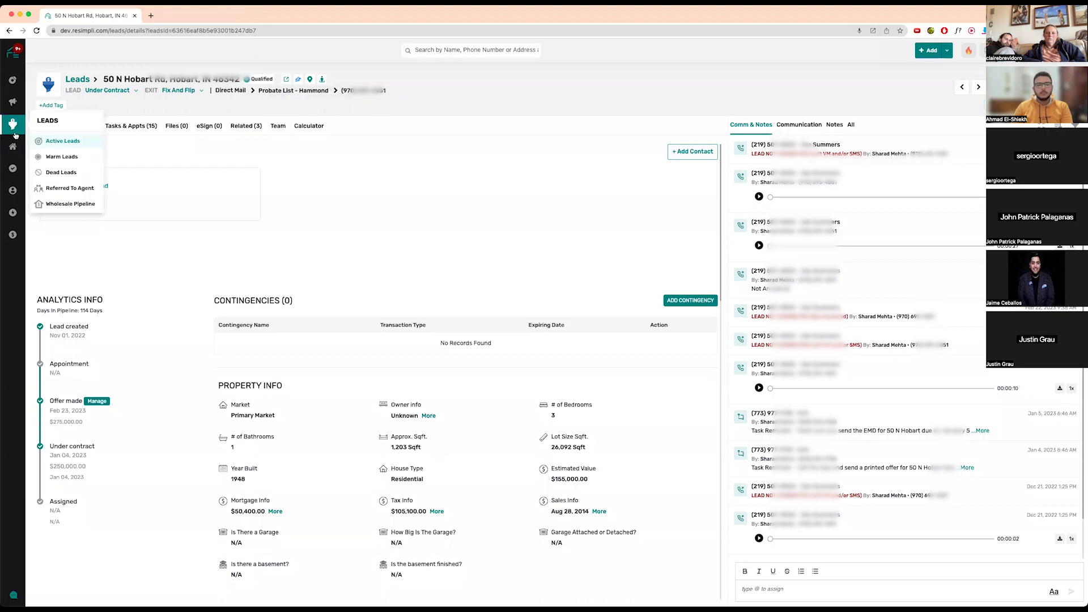
pyautogui.click(77, 79)
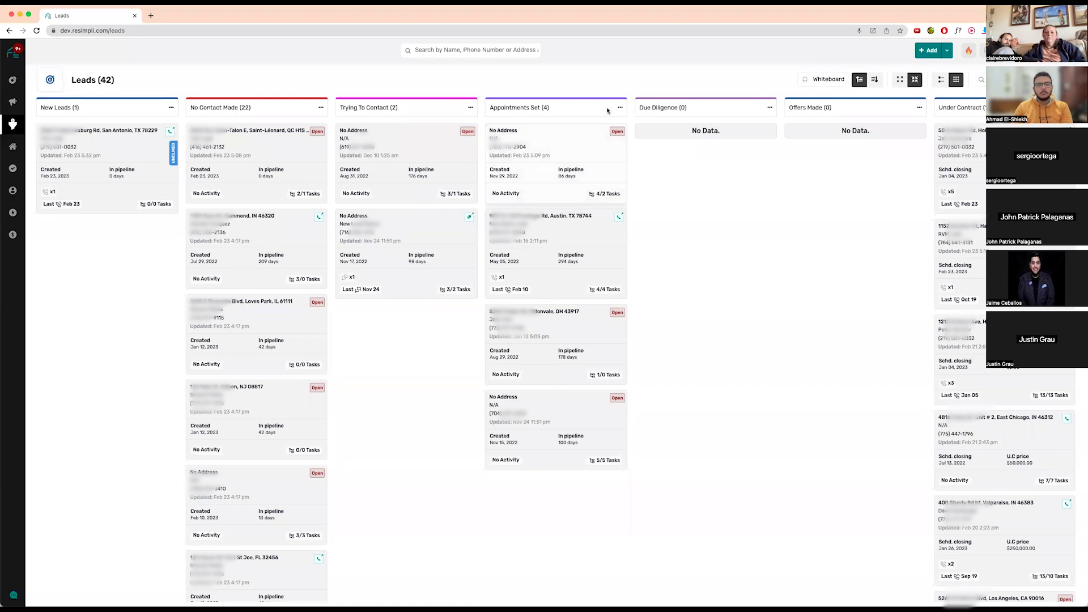
pyautogui.click(621, 108)
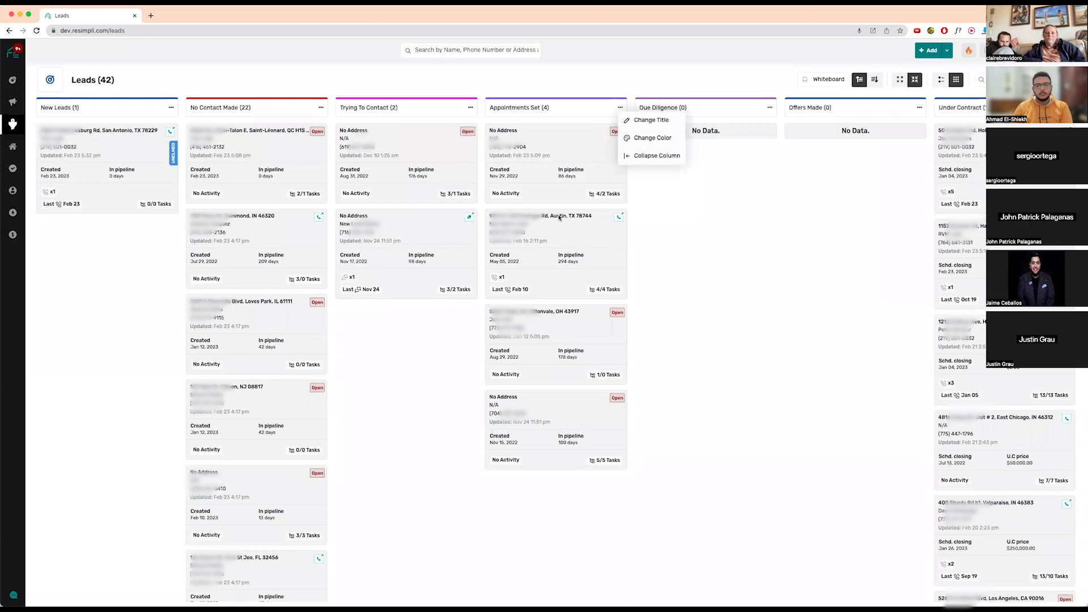
# - Open the Austin, TX lead's Tasks & Appts tab and start a new appointment
pyautogui.click(826, 193)
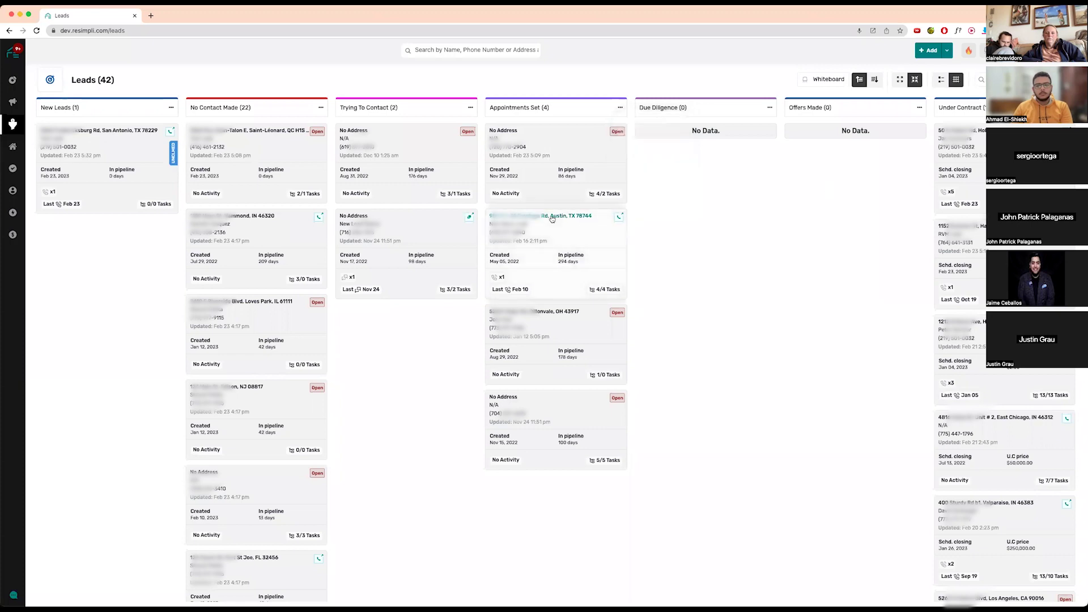
pyautogui.click(552, 219)
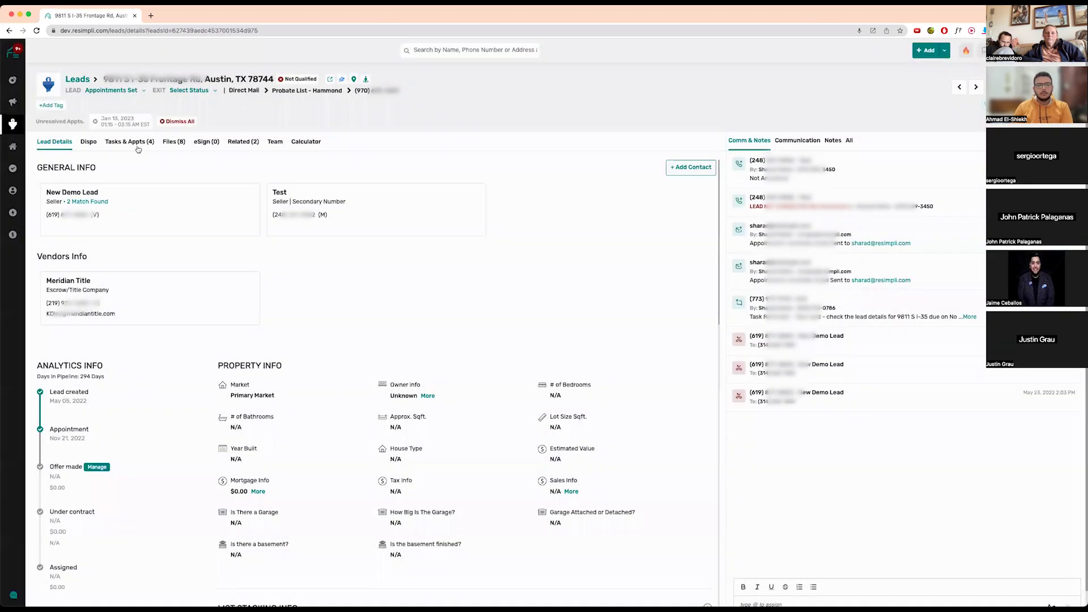
pyautogui.click(130, 142)
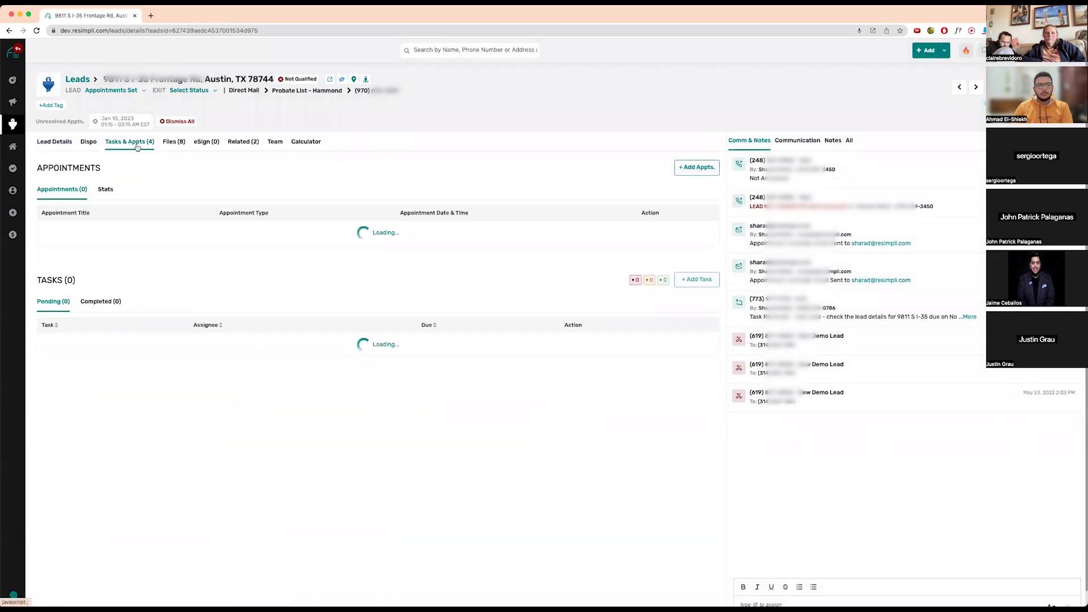
pyautogui.click(685, 169)
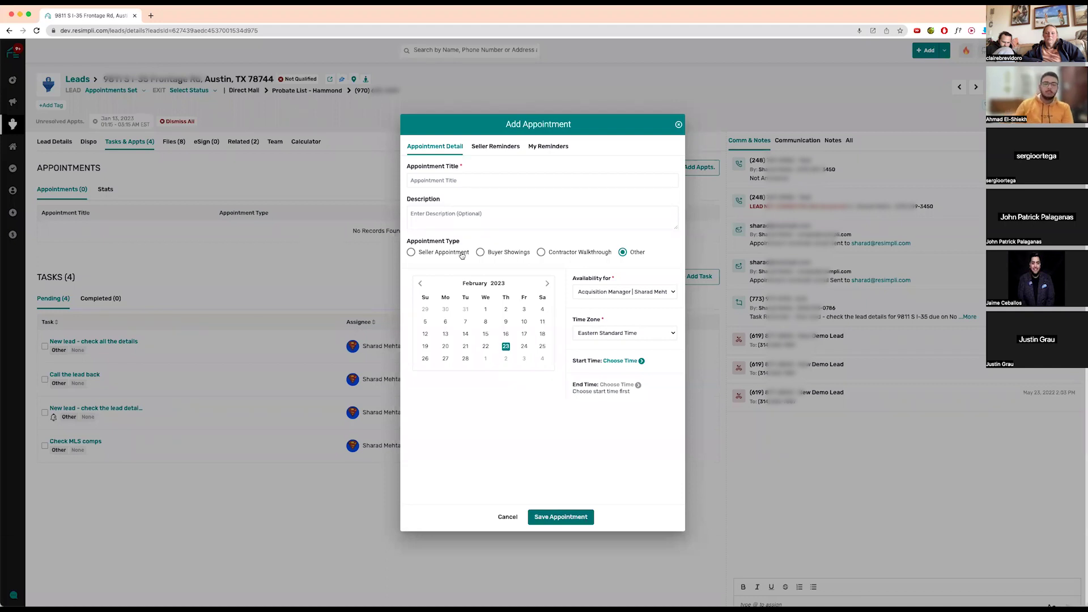
# - Save 'Seller appt over the phone' as a seller phone appointment on Feb 24, 12:00–12:15 AM
pyautogui.click(471, 175)
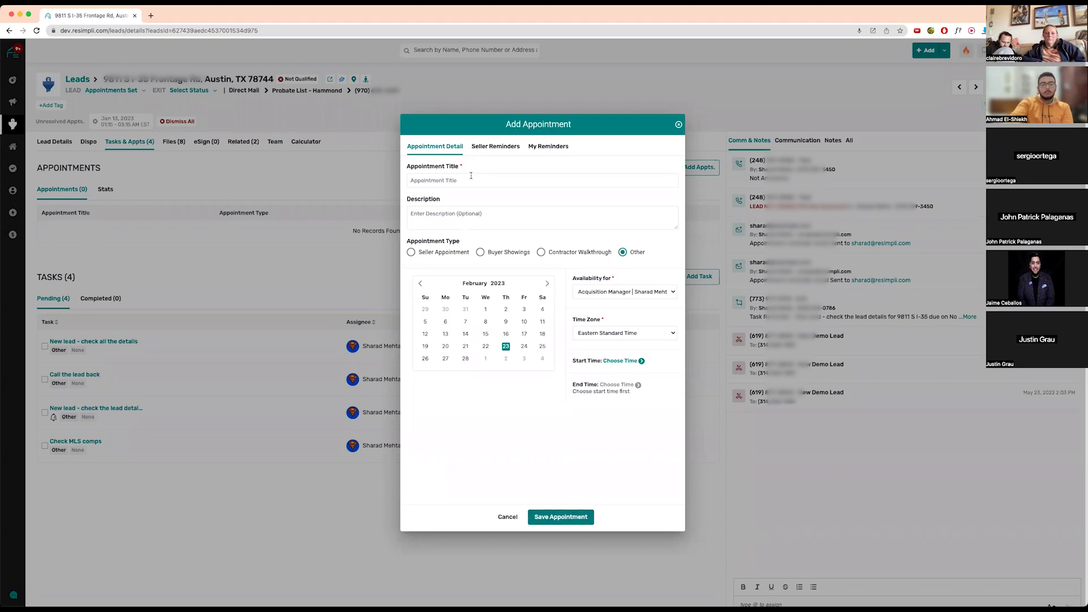
pyautogui.write('Seller appt')
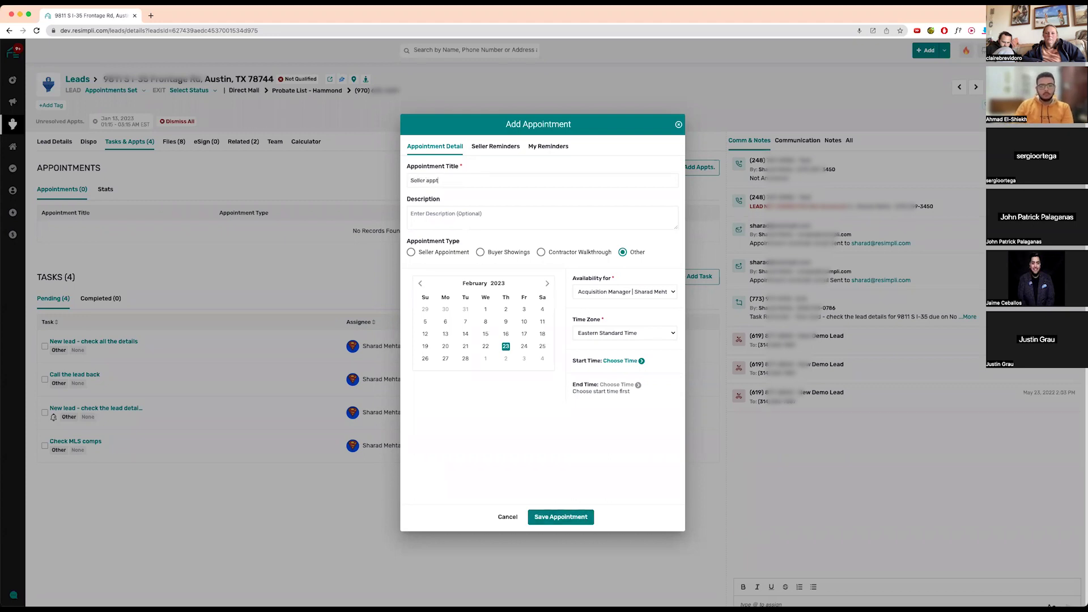
pyautogui.write(' over the phone')
pyautogui.click(411, 252)
pyautogui.click(492, 282)
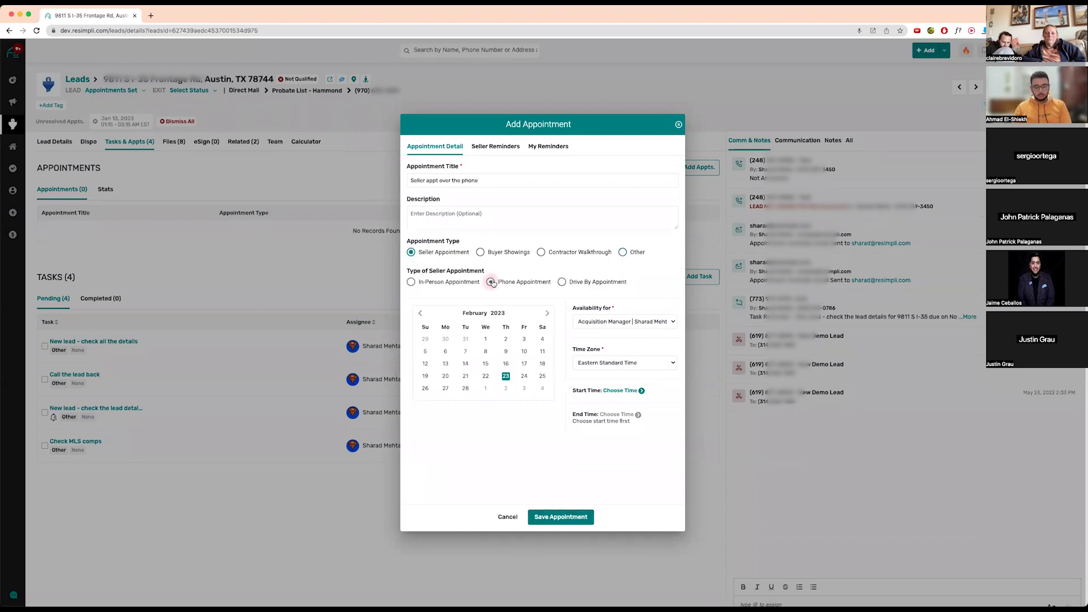
pyautogui.click(524, 376)
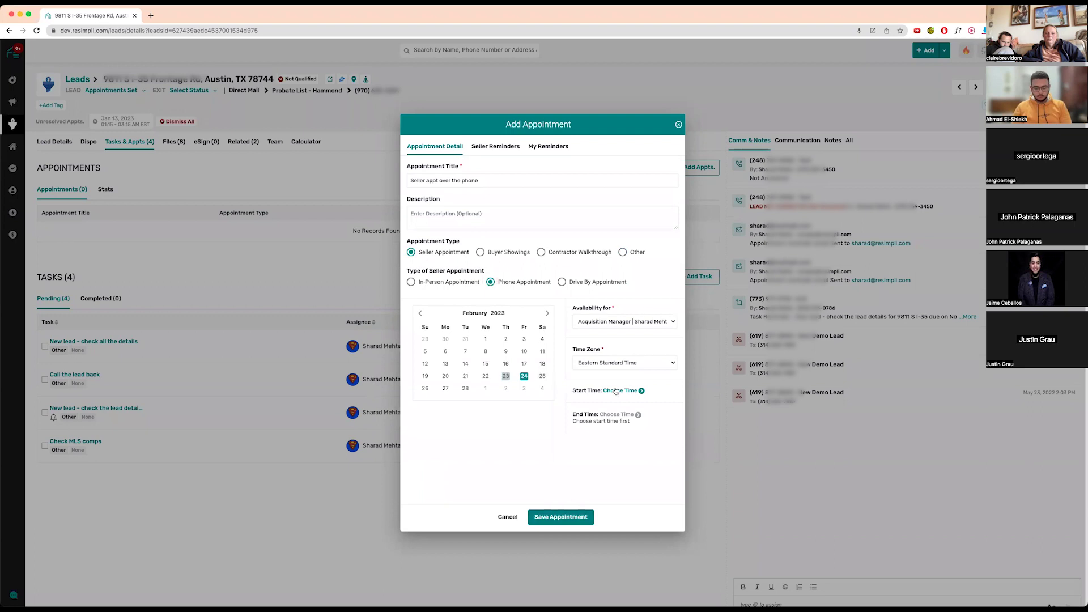
pyautogui.click(620, 391)
pyautogui.click(594, 339)
pyautogui.click(617, 416)
pyautogui.click(593, 337)
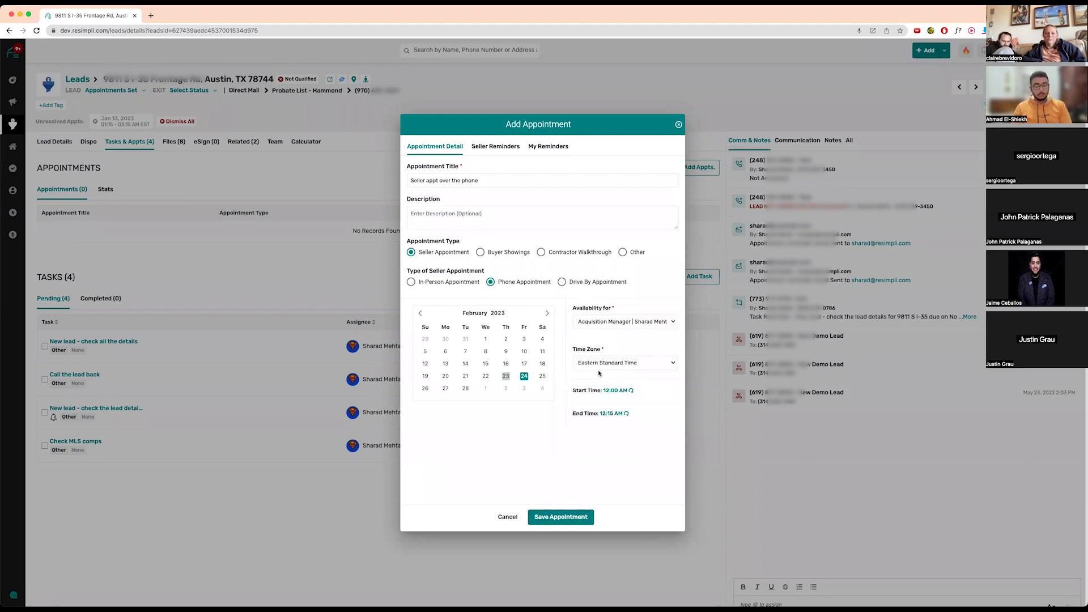
pyautogui.click(571, 517)
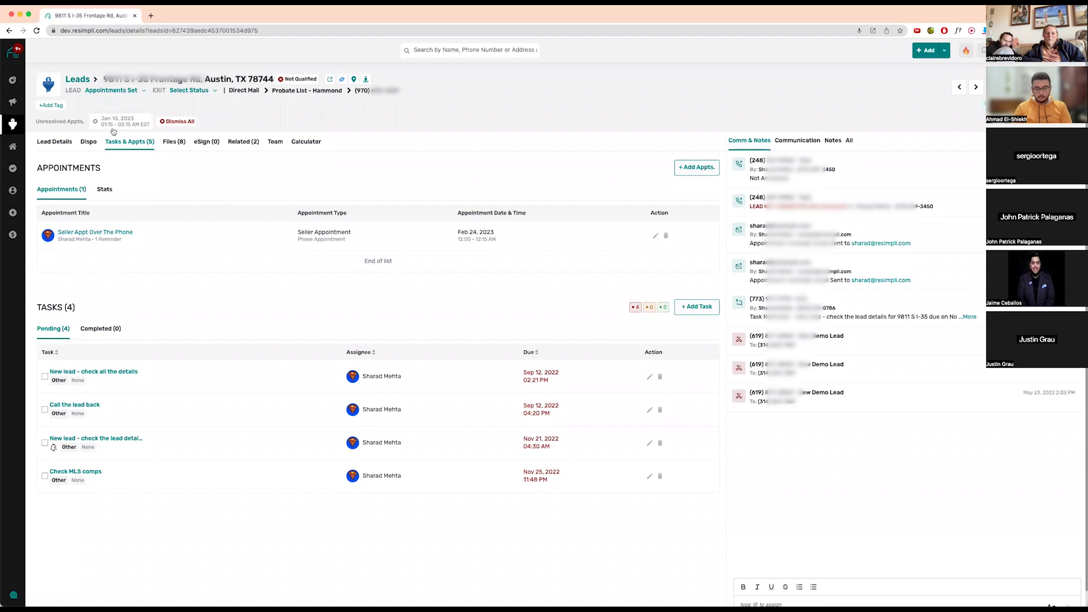
# - Dismiss the unresolved Jan 13 appointment alert and view the lead's appointment stats
pyautogui.click(111, 126)
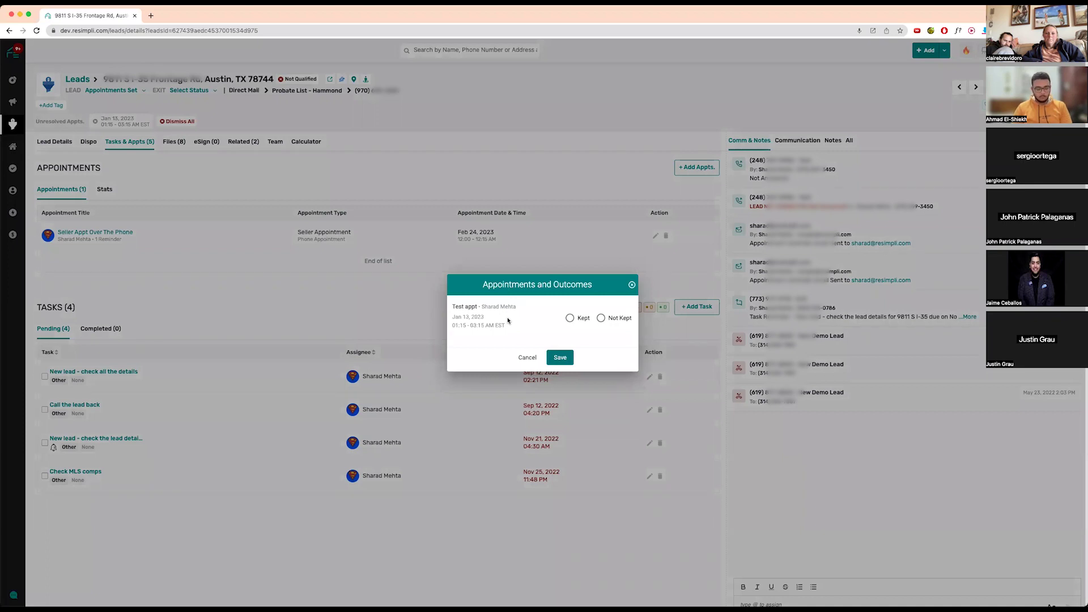
pyautogui.click(527, 358)
pyautogui.click(166, 123)
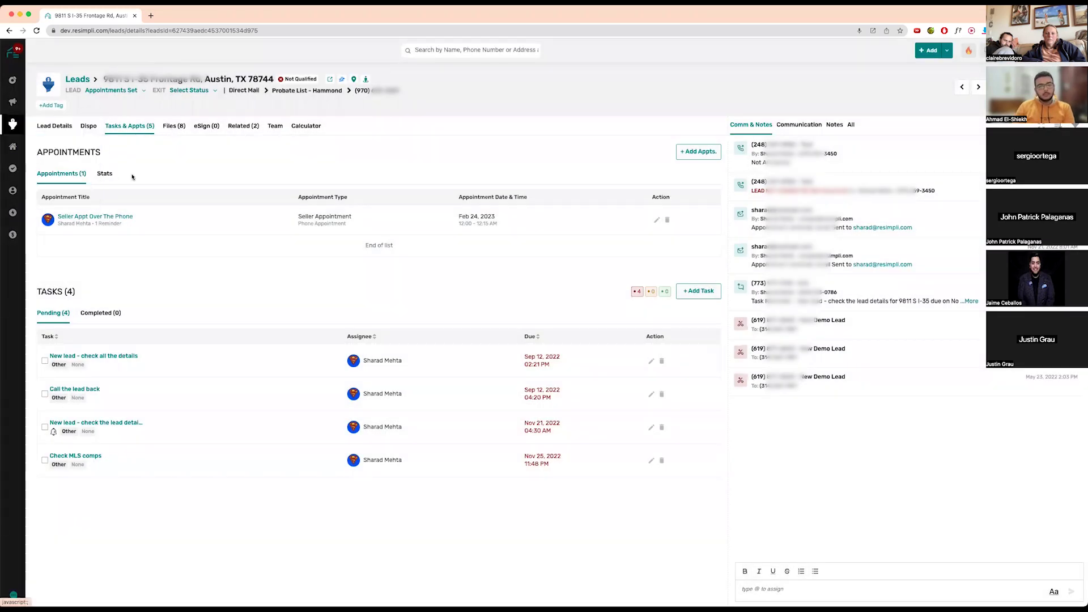
pyautogui.click(107, 176)
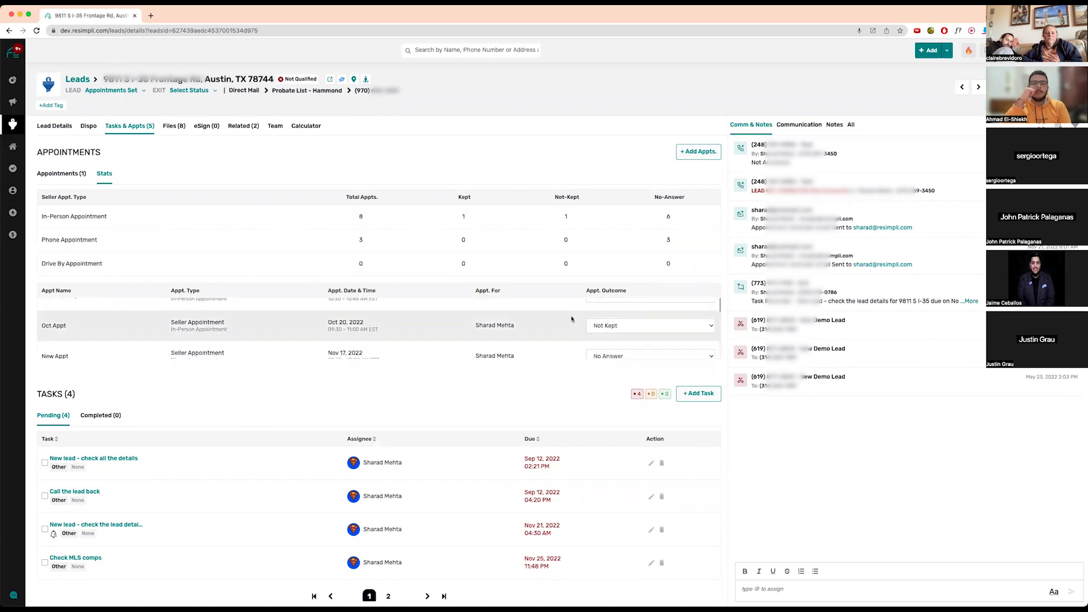
# - Set Test Appt's outcome to Not Kept, bringing in-person not-kept appointments to 2
pyautogui.click(624, 315)
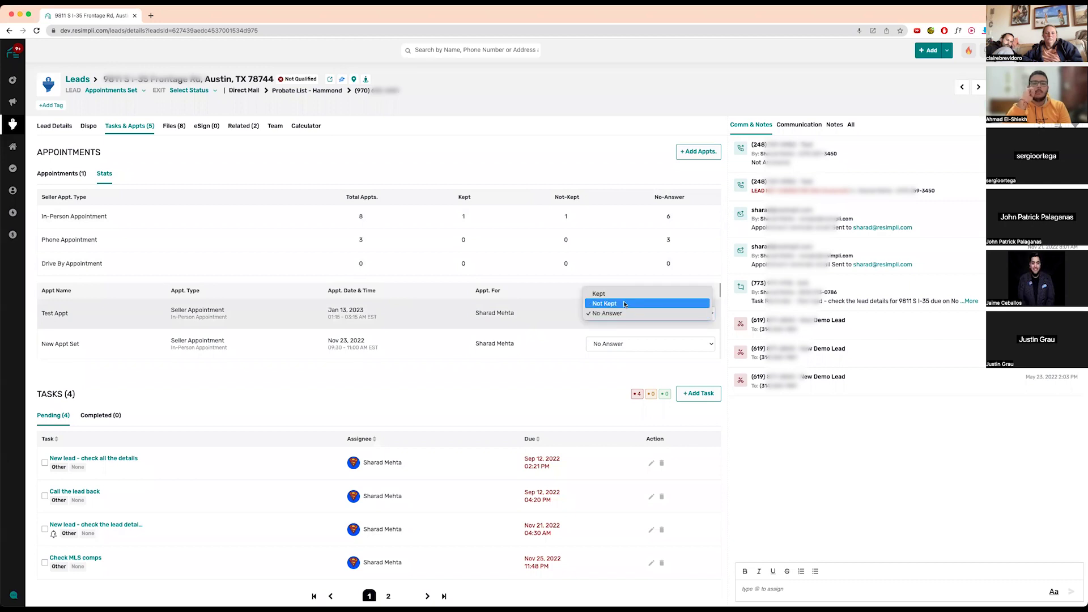
pyautogui.click(626, 305)
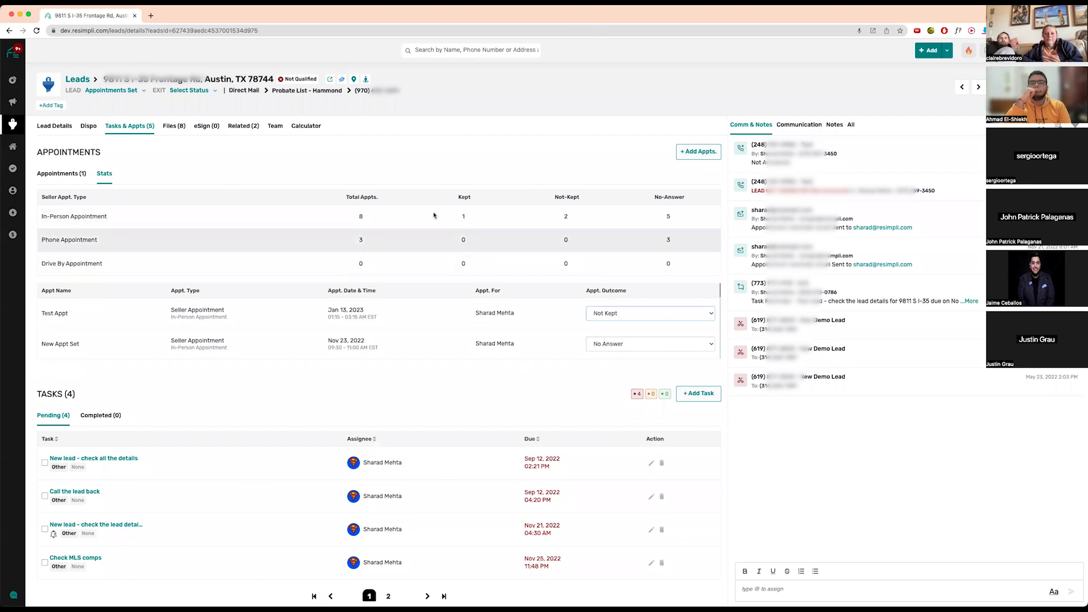
pyautogui.moveTo(13, 80)
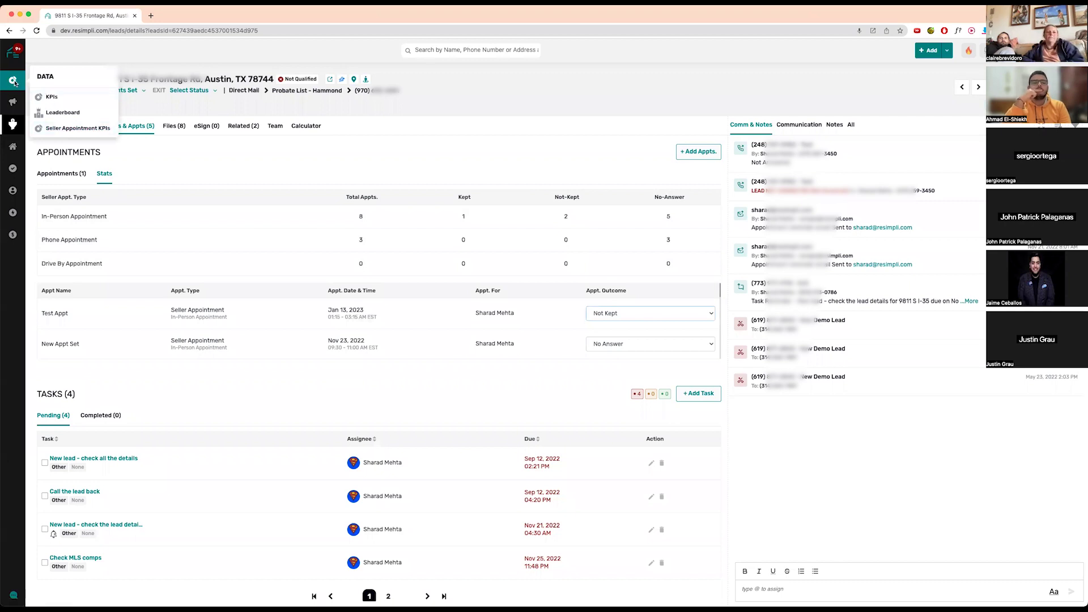
# - View the Seller Appointment KPIs report under its Breakdown by User tab
pyautogui.click(67, 129)
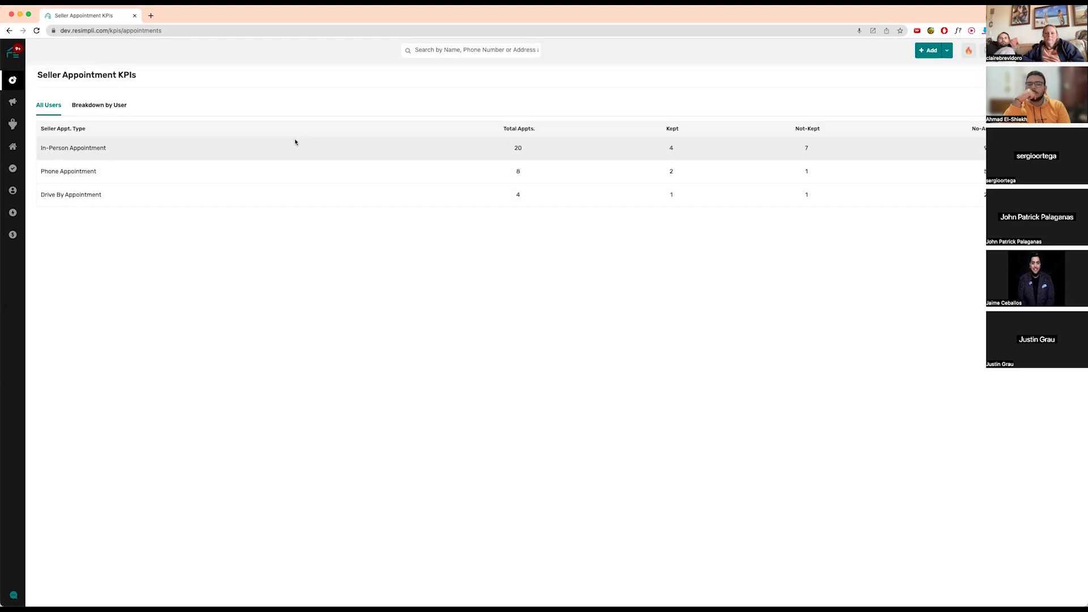
pyautogui.click(115, 106)
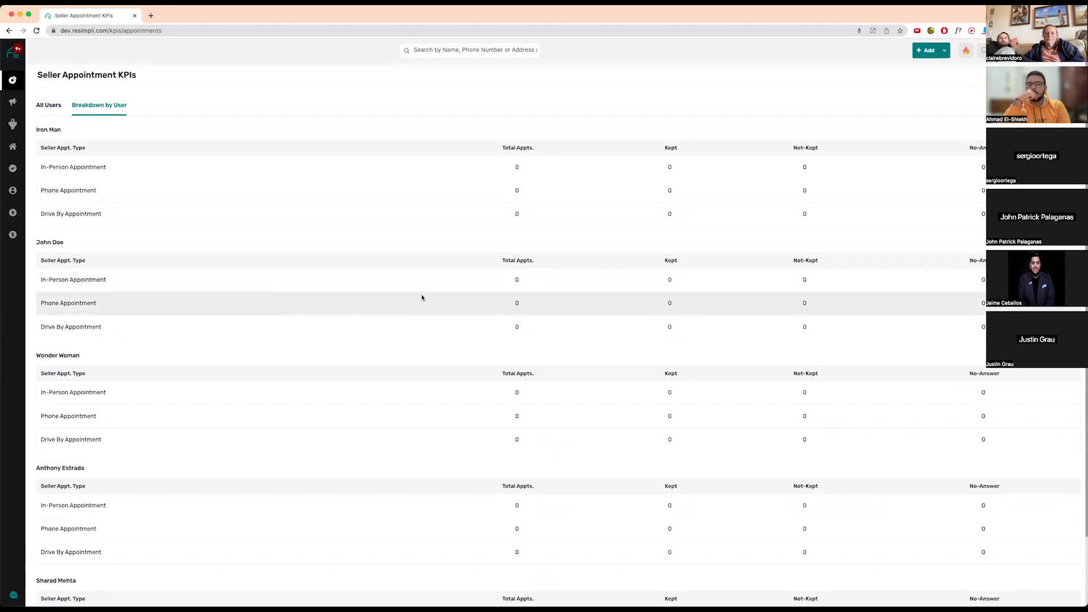
pyautogui.scroll(-3, 537, 413)
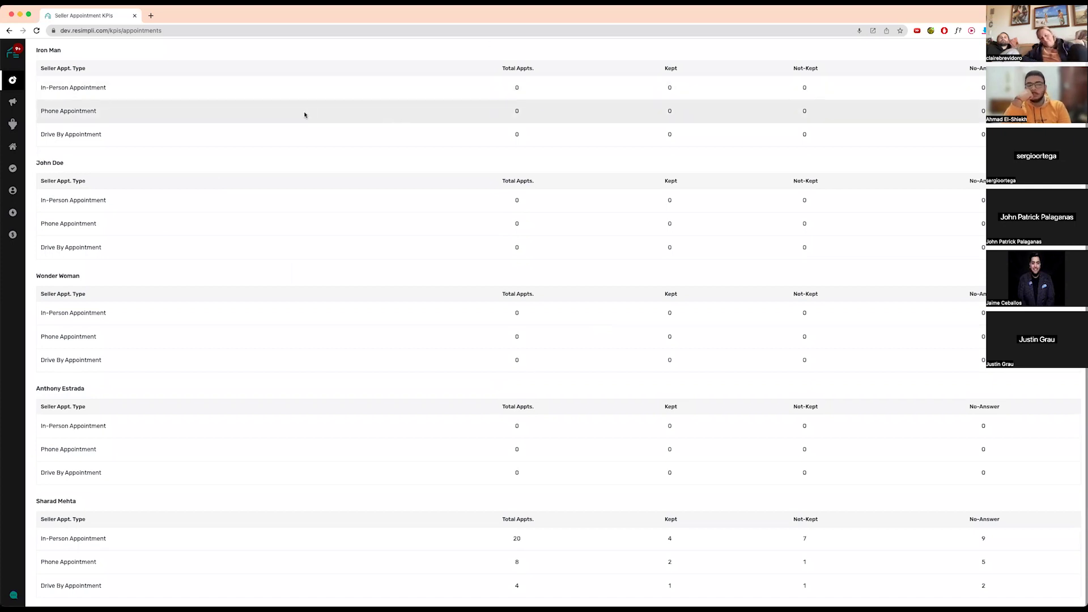
# - Go back to the active Leads board and open the Austin, TX 78744 card
pyautogui.moveTo(13, 124)
pyautogui.click(41, 140)
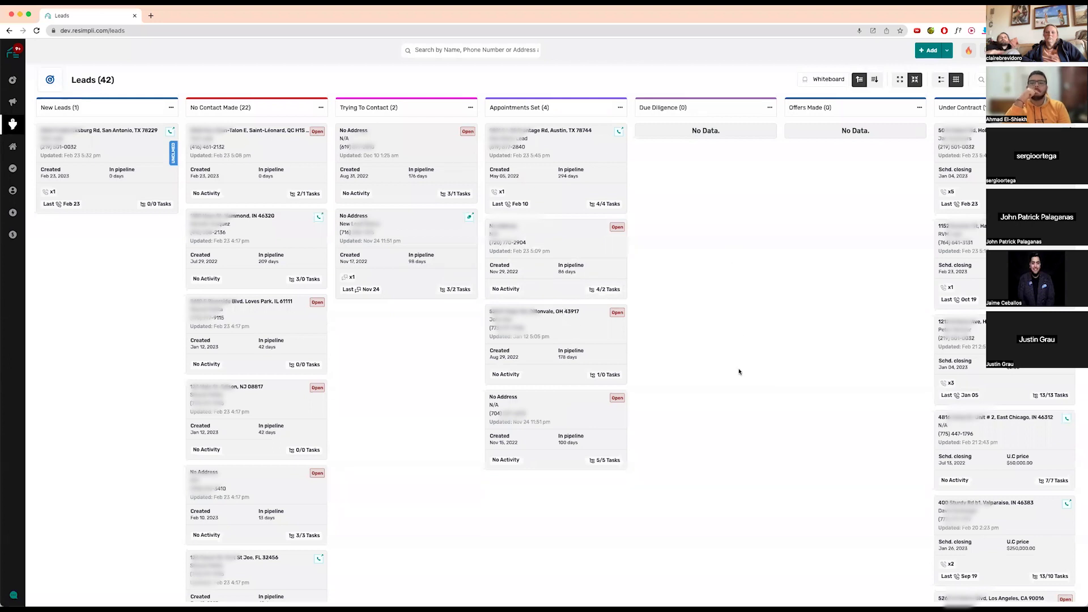
pyautogui.click(522, 133)
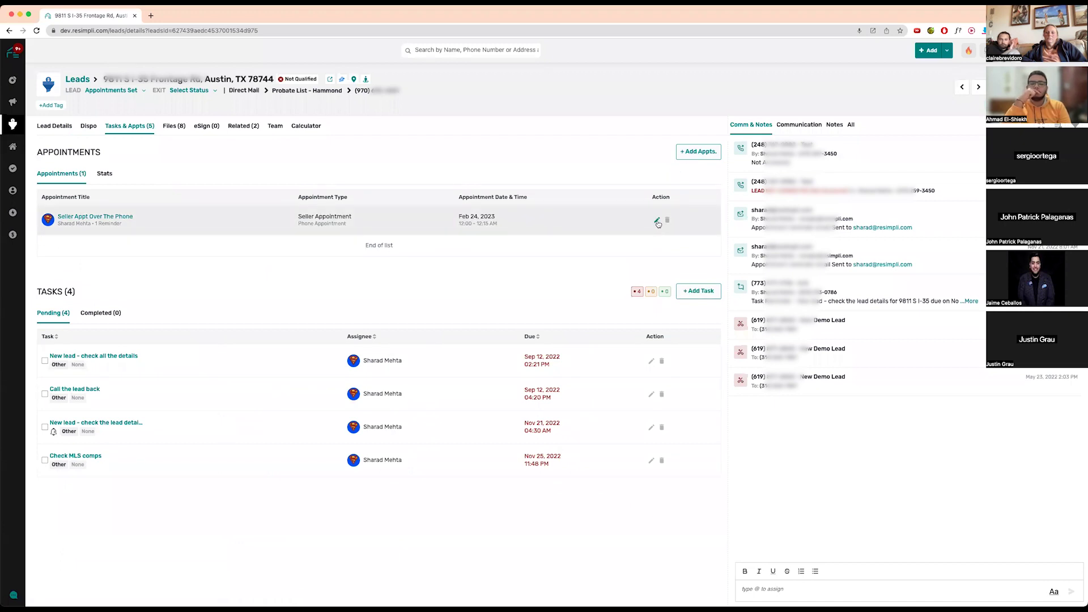
pyautogui.click(657, 221)
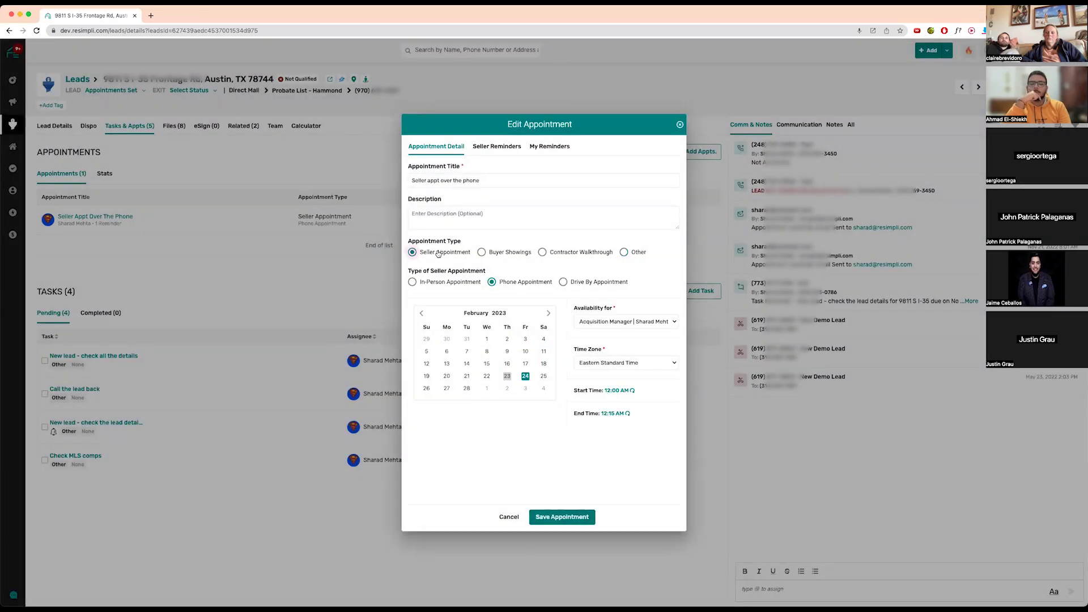
pyautogui.click(679, 125)
pyautogui.click(702, 151)
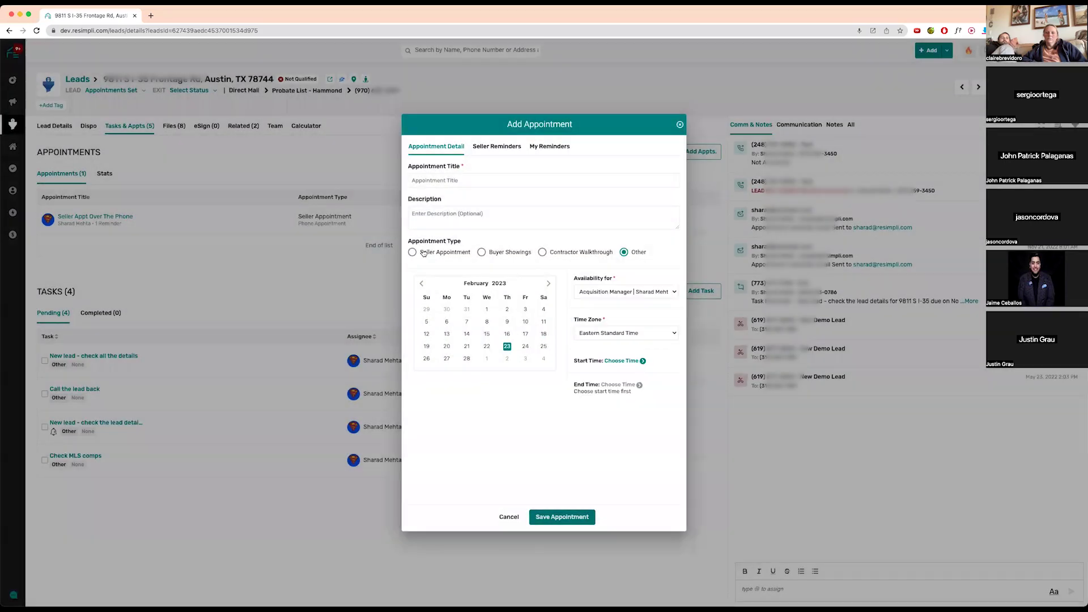
pyautogui.click(423, 253)
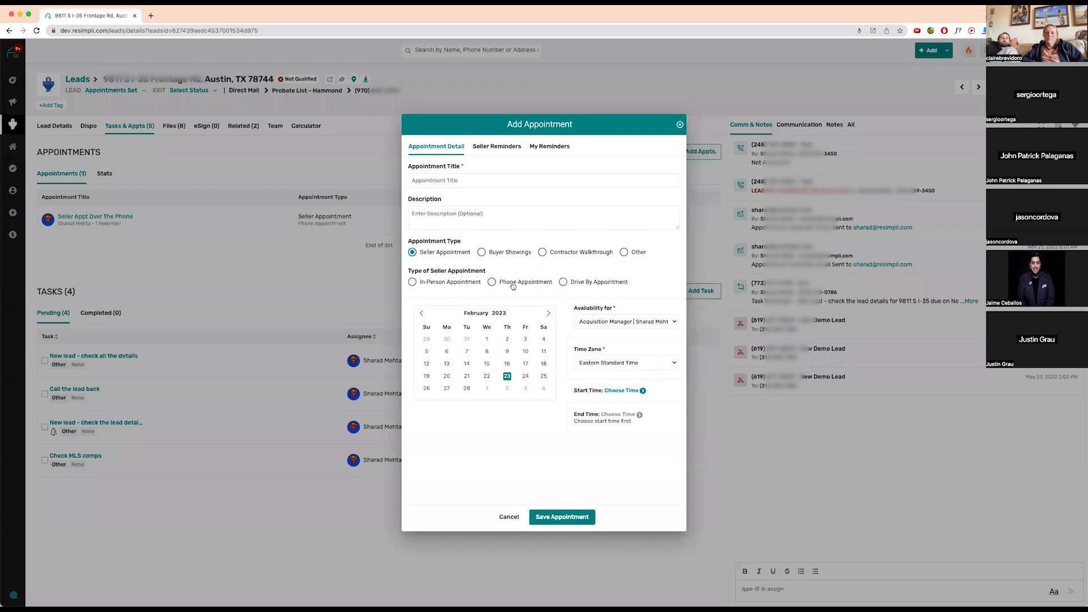
pyautogui.click(679, 125)
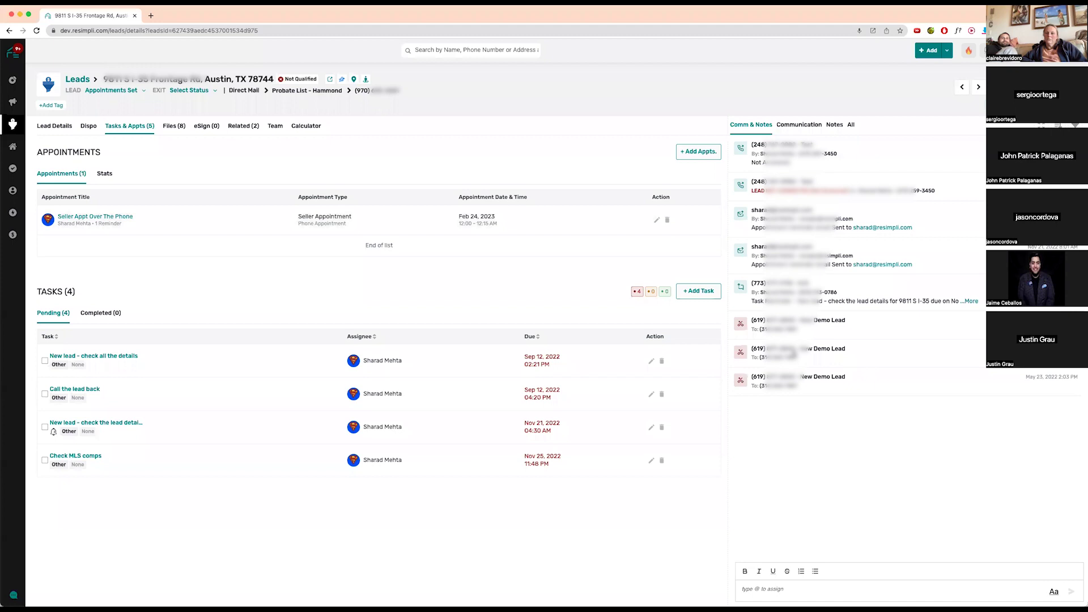
# - Draft a Feb 25 appointment, discard it, and reopen a blank Add Appointment form
pyautogui.click(694, 151)
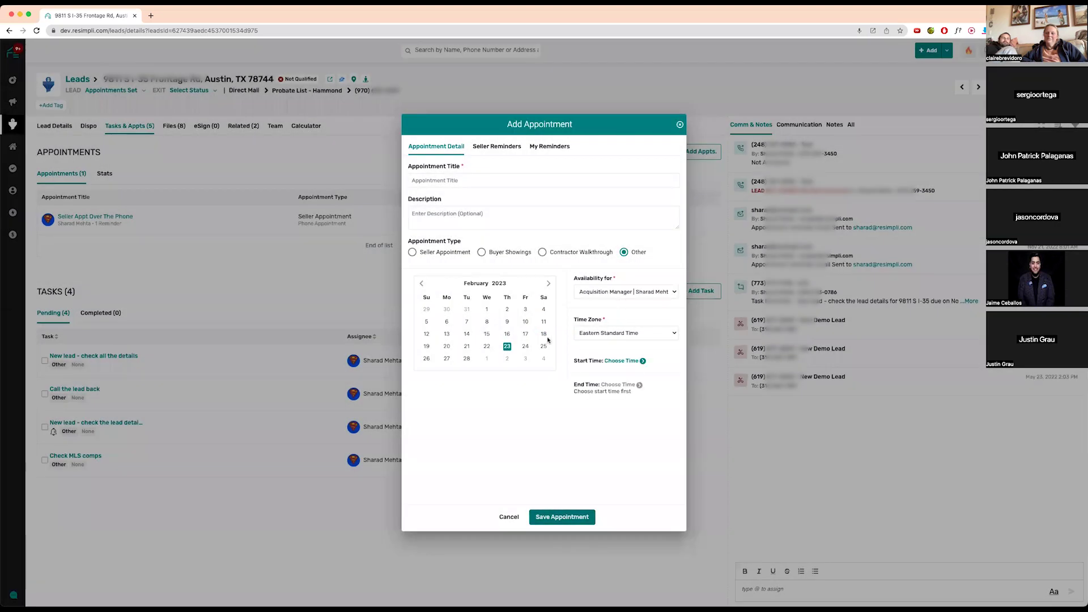
pyautogui.click(543, 346)
pyautogui.click(623, 361)
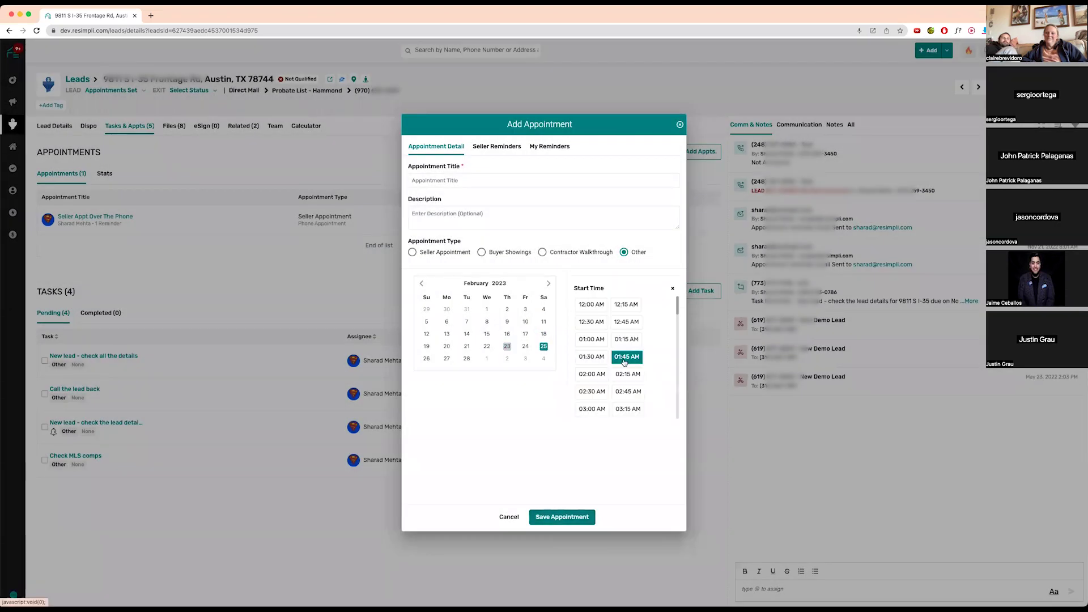
pyautogui.scroll(-10, 620, 354)
pyautogui.scroll(10, 614, 347)
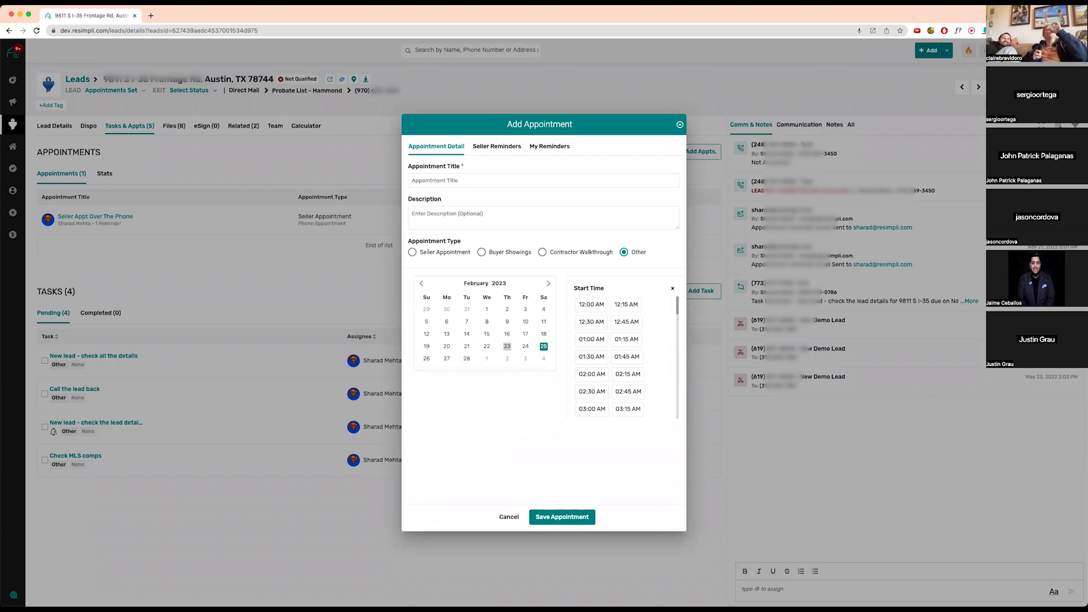
pyautogui.click(680, 124)
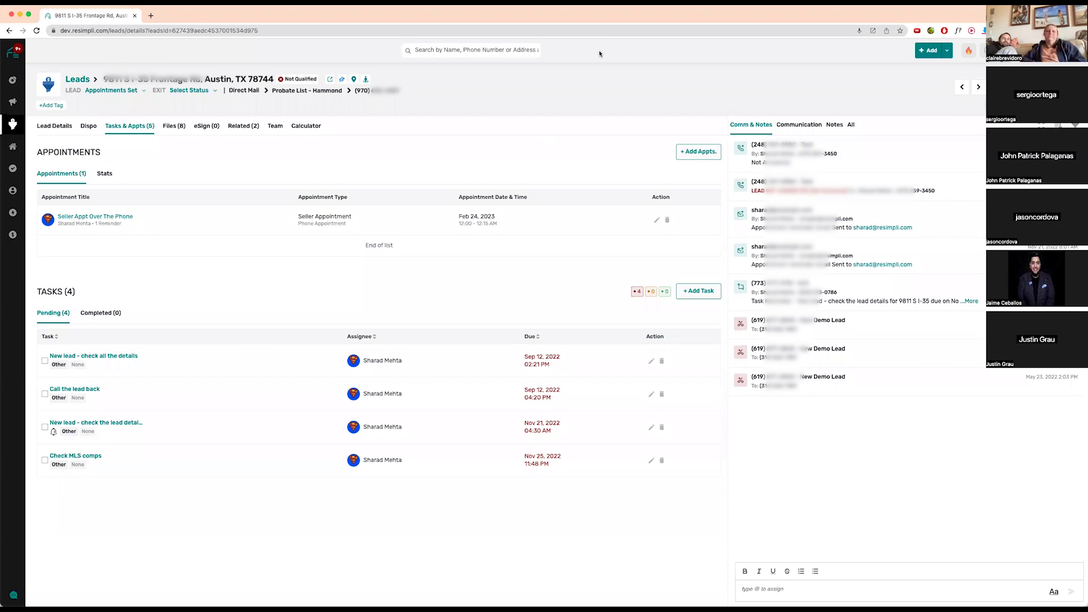
pyautogui.click(695, 153)
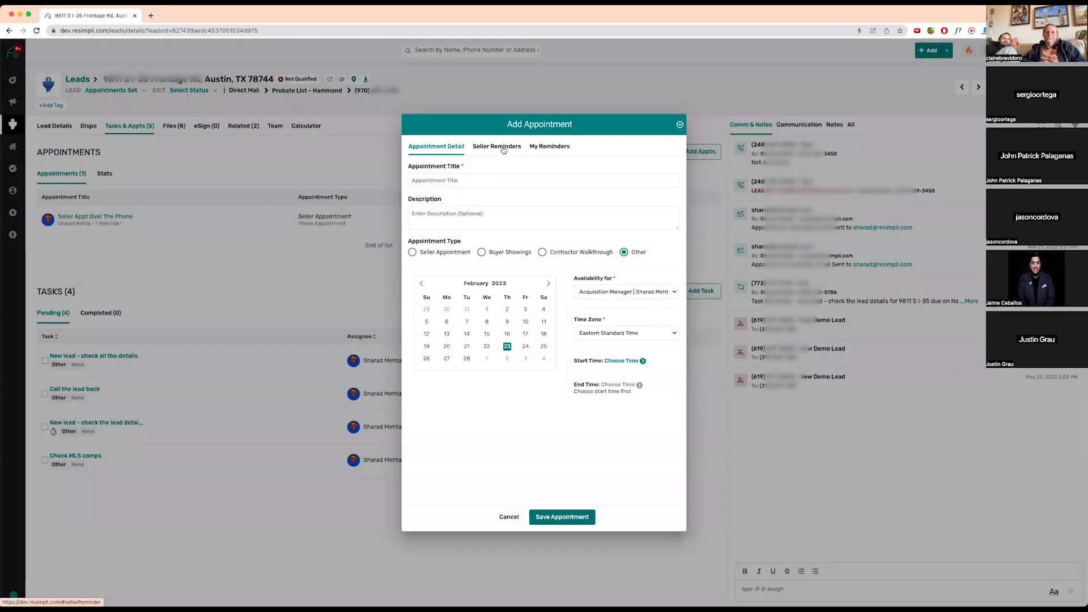
# - Switch seller email and SMS reminders to Yes, then close the appointment form unsaved
pyautogui.click(503, 148)
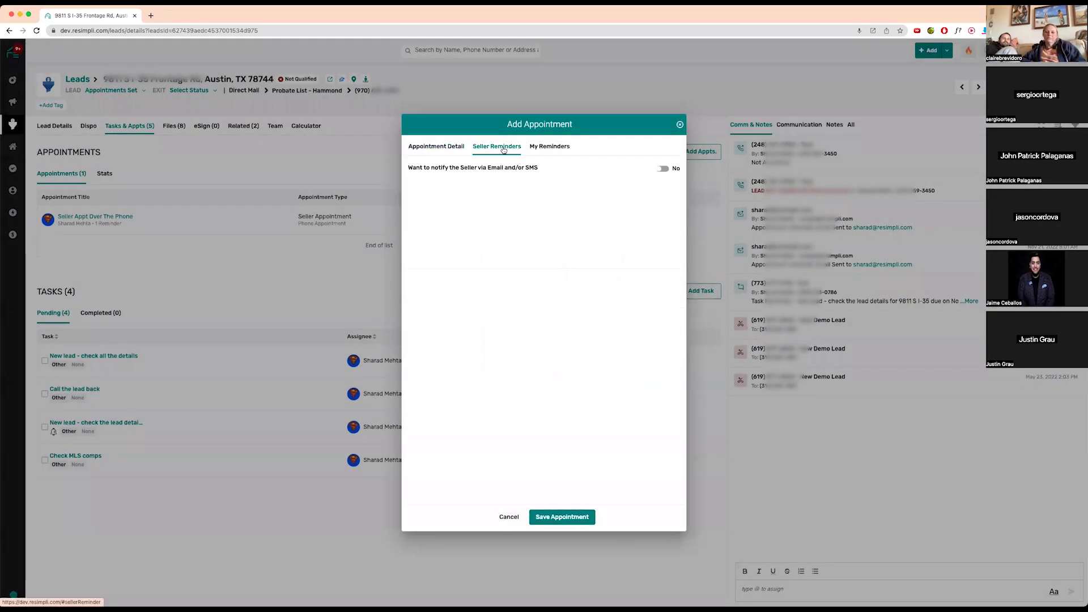
pyautogui.click(663, 168)
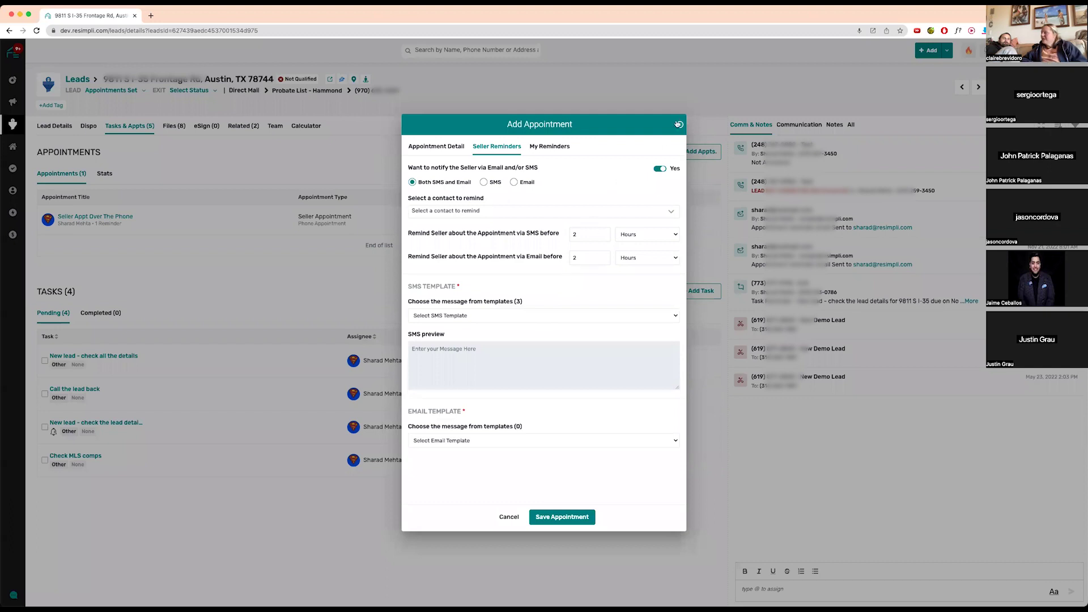
pyautogui.click(762, 285)
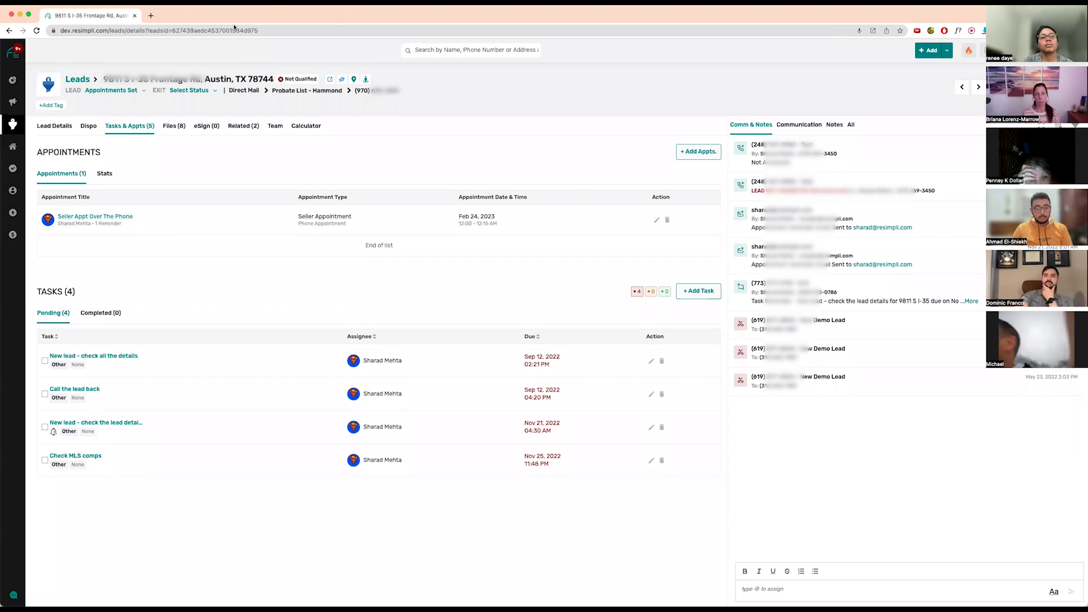
# - Return to the Leads board through the breadcrumb, then switch to the Dashboard
pyautogui.click(70, 82)
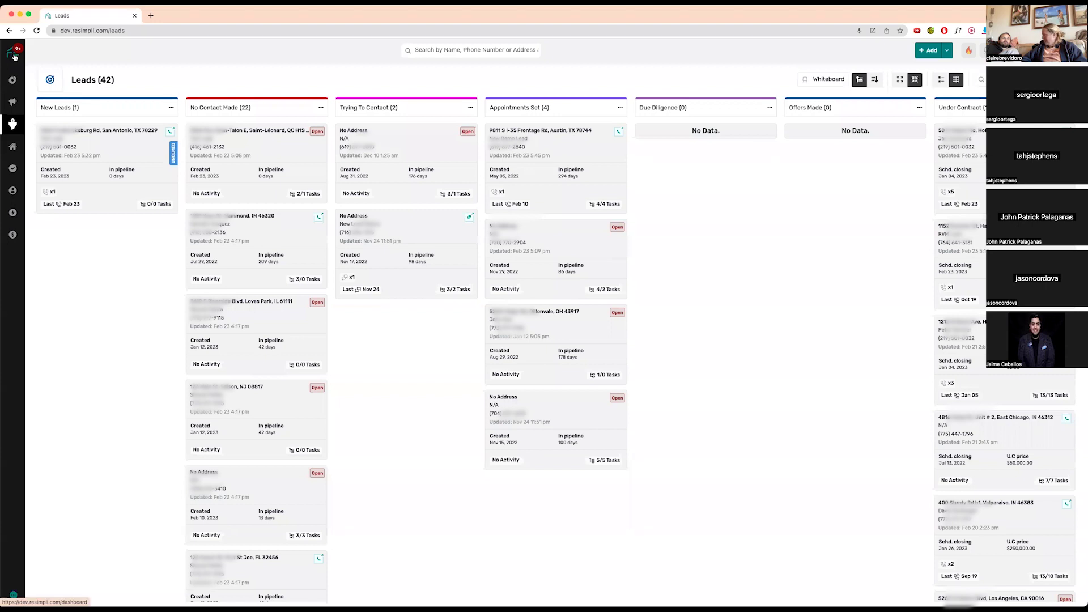
pyautogui.click(14, 55)
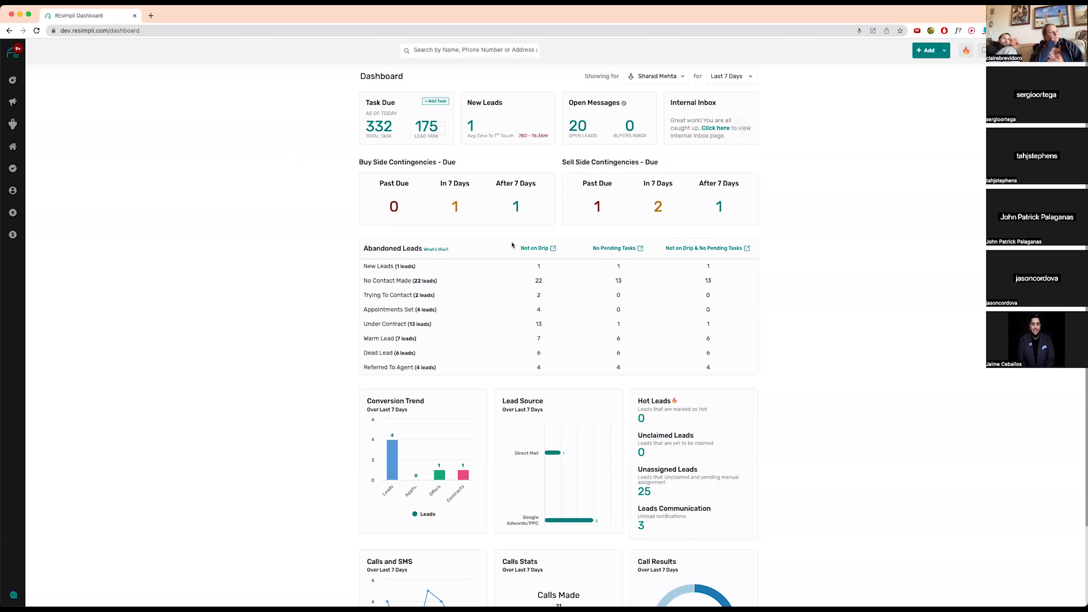
# - Pass through the Buyers list to the Vendors list with its 10 vendors
pyautogui.moveTo(20, 191)
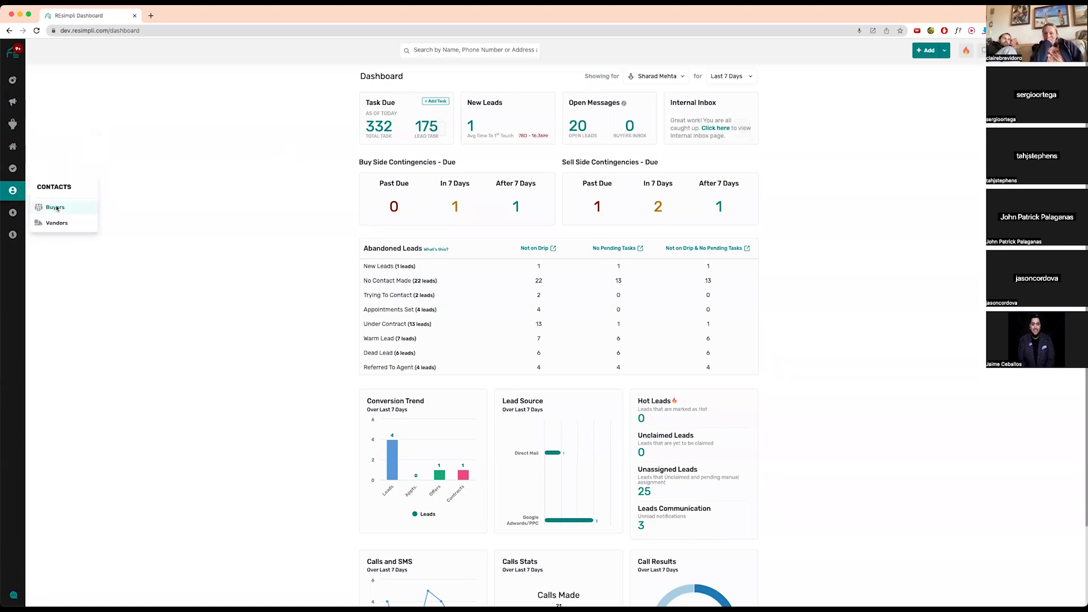
pyautogui.click(55, 207)
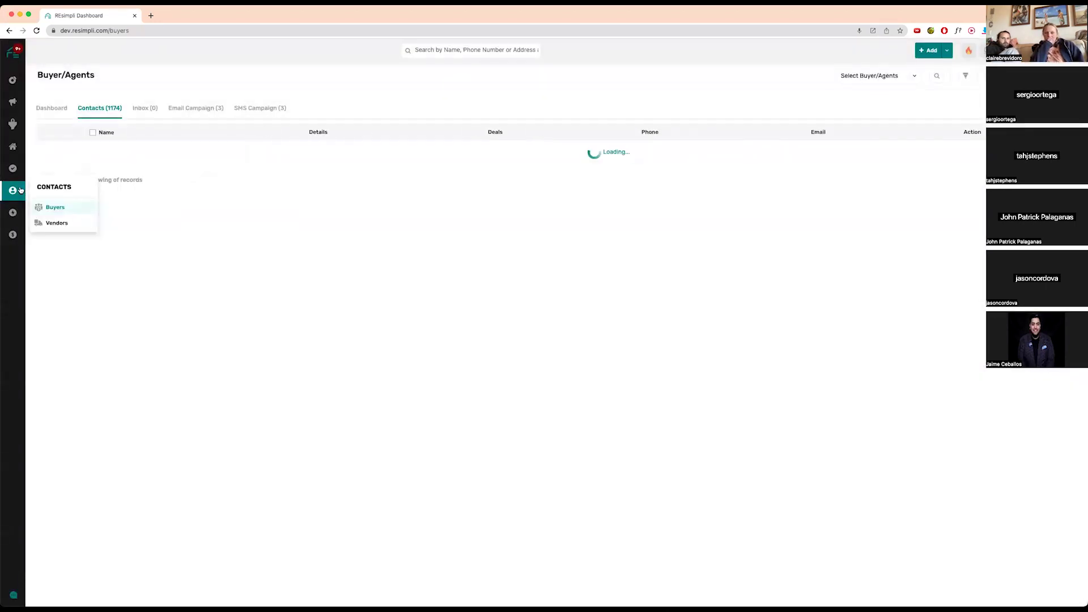
pyautogui.click(67, 222)
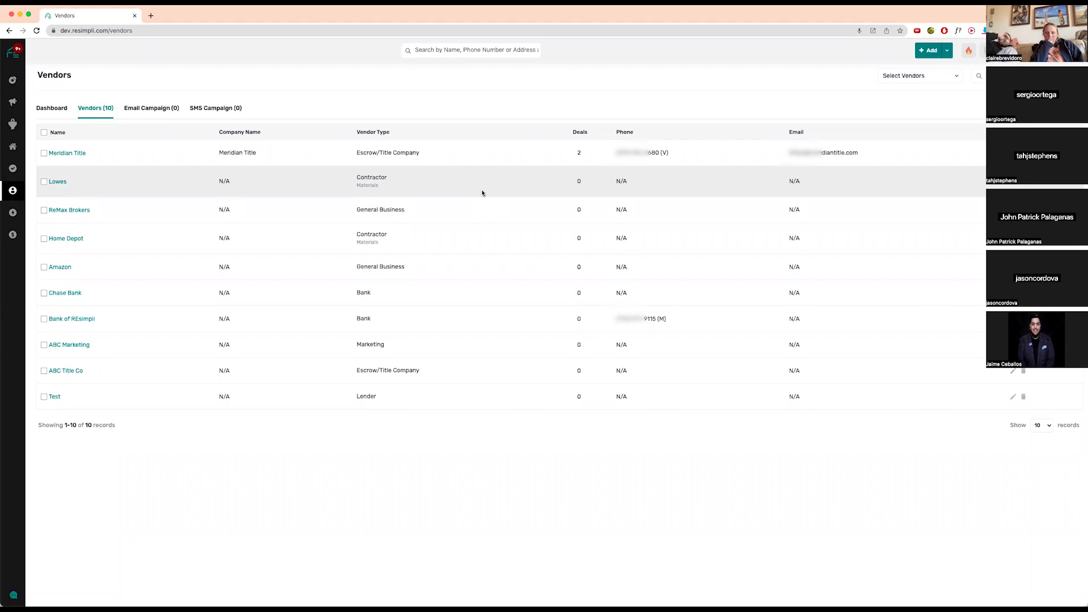
pyautogui.moveTo(13, 190)
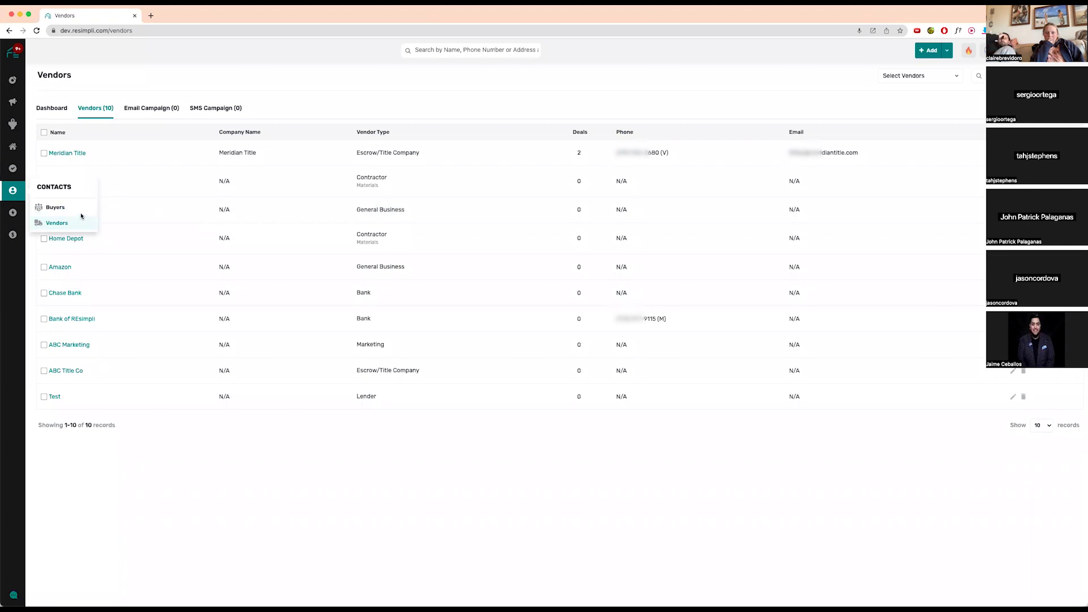
# - Start a new vendor and look at the vendor types without picking one
pyautogui.click(1056, 76)
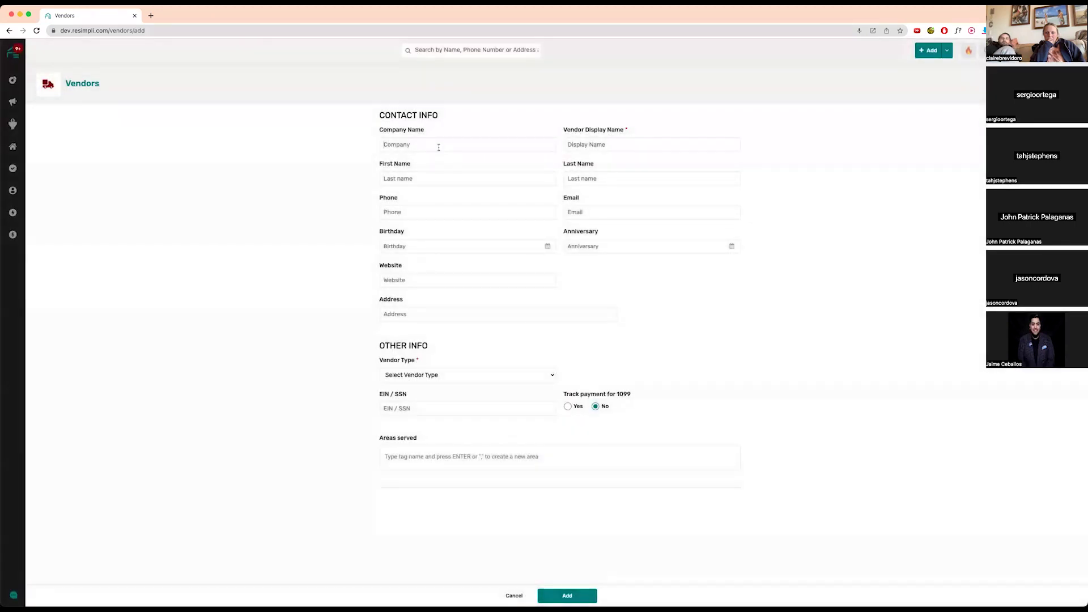
pyautogui.click(543, 142)
pyautogui.click(486, 378)
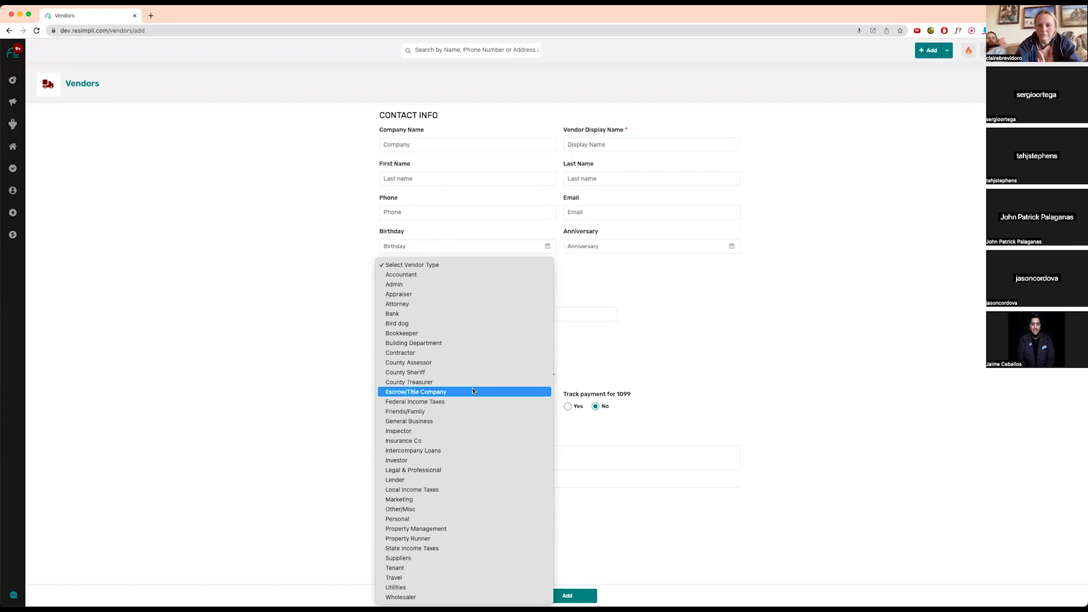
pyautogui.click(651, 340)
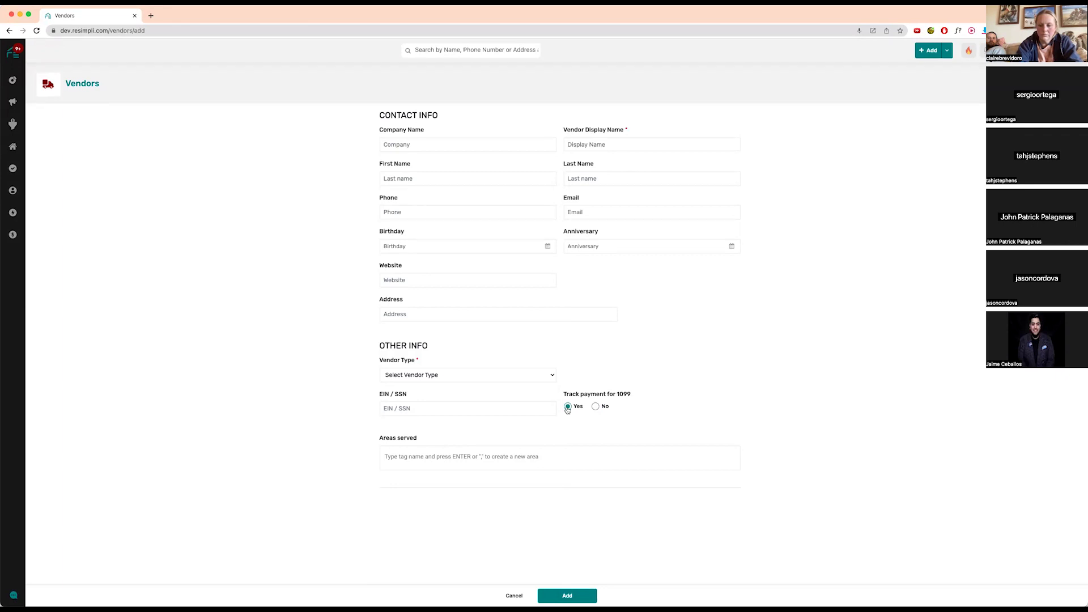
# - Add 'lake county' as an area served by the new vendor
pyautogui.click(438, 456)
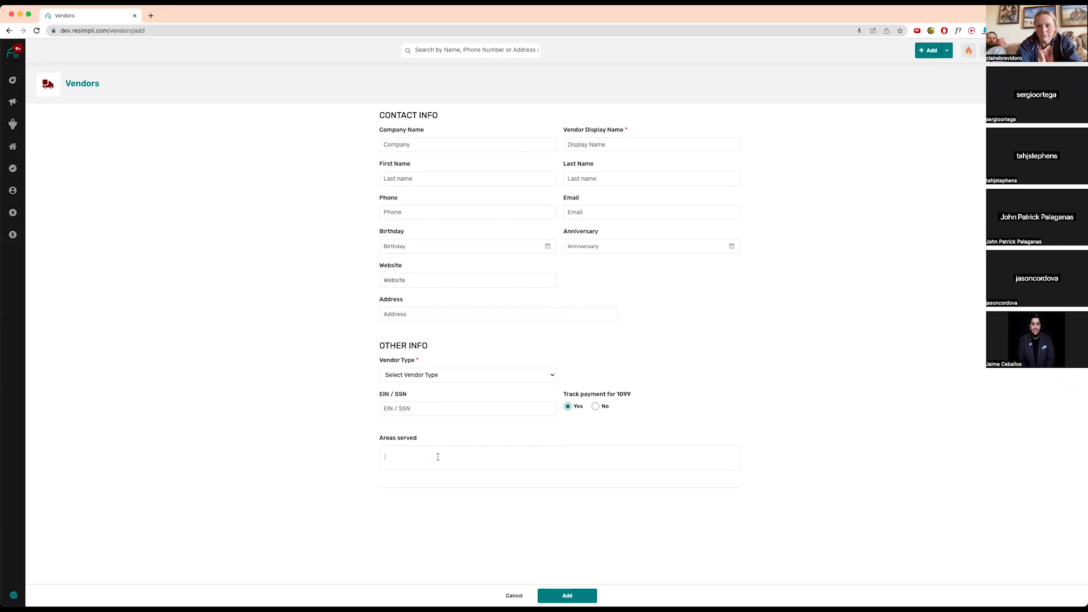
pyautogui.write('d')
pyautogui.press('BackSpace')
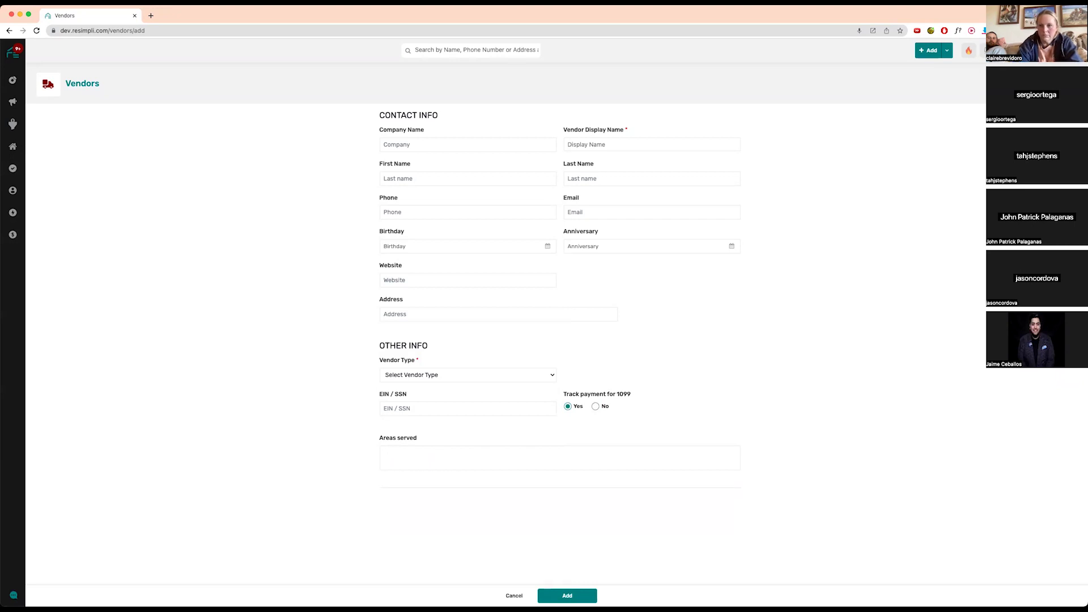
pyautogui.write('lake c oun')
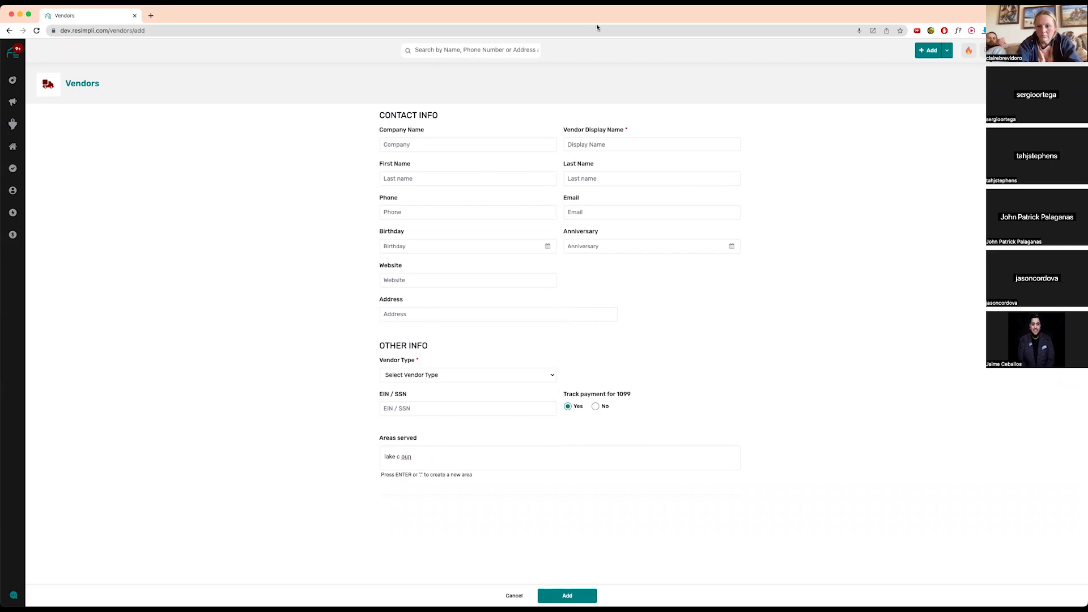
pyautogui.press('super+a')
pyautogui.write('lake county')
pyautogui.press('Return')
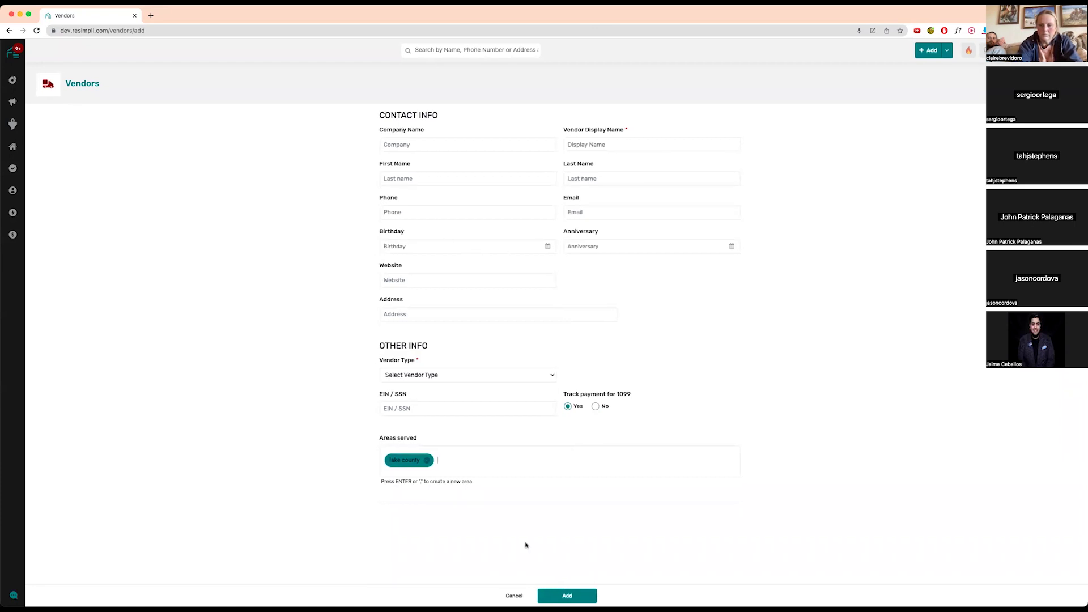
# - Cancel the new vendor, then add a 'title co' tag to Meridian Title
pyautogui.click(517, 596)
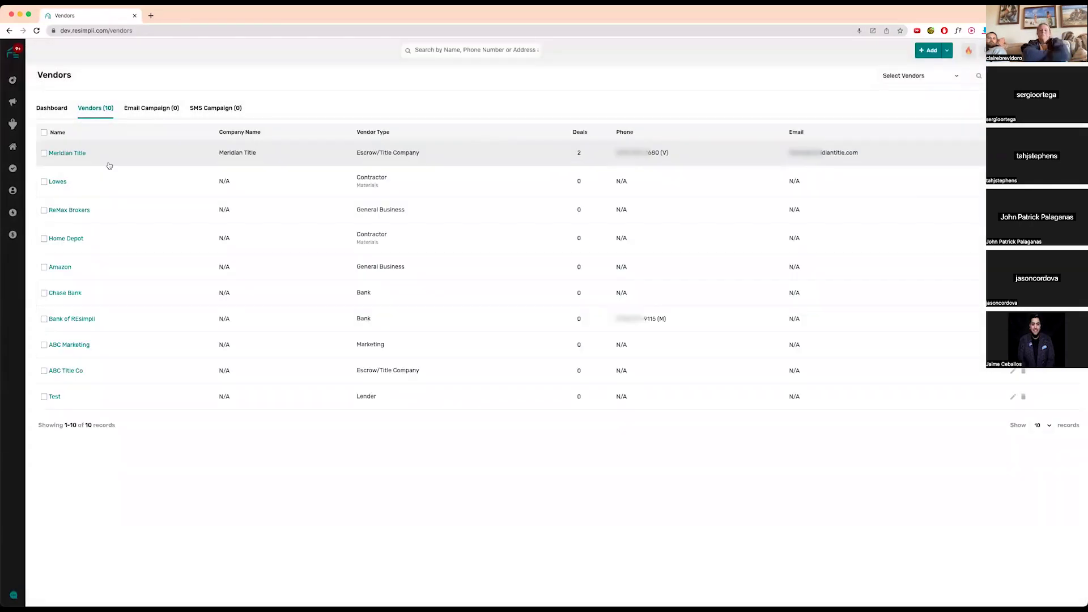
pyautogui.click(70, 153)
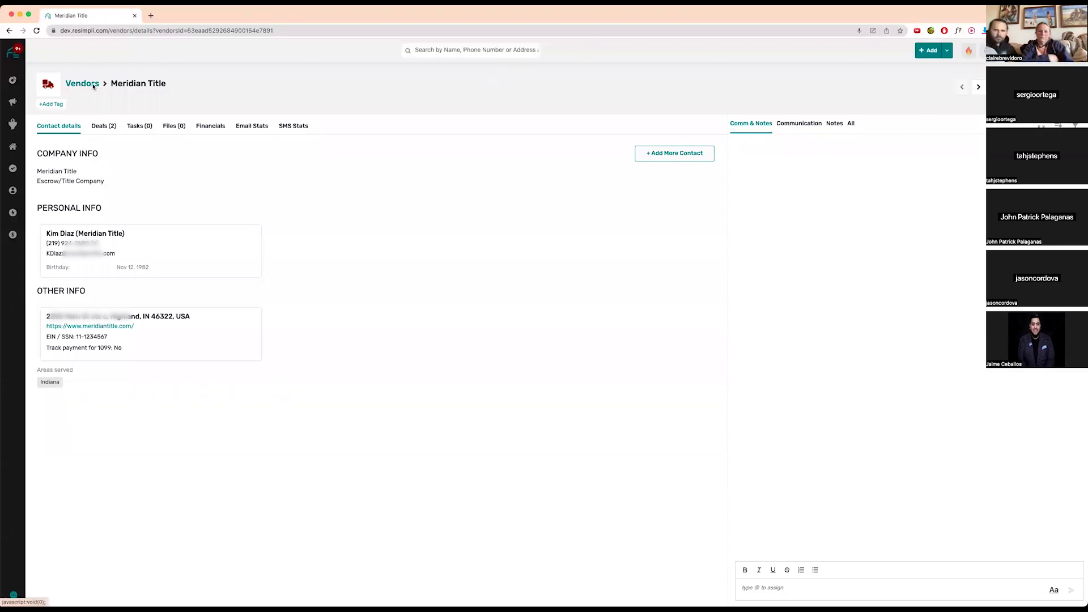
pyautogui.click(52, 104)
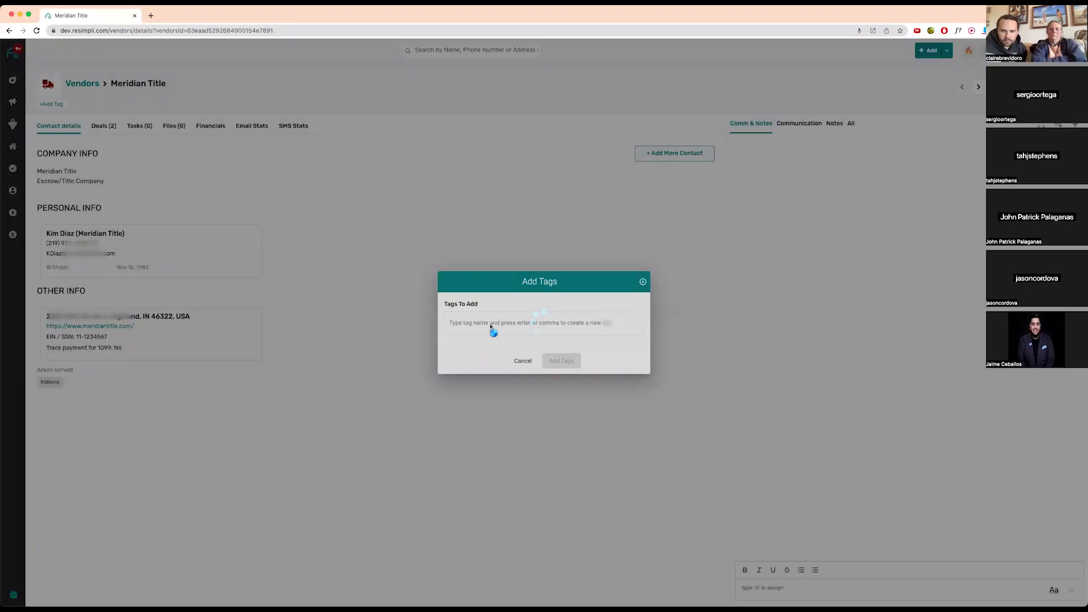
pyautogui.click(490, 326)
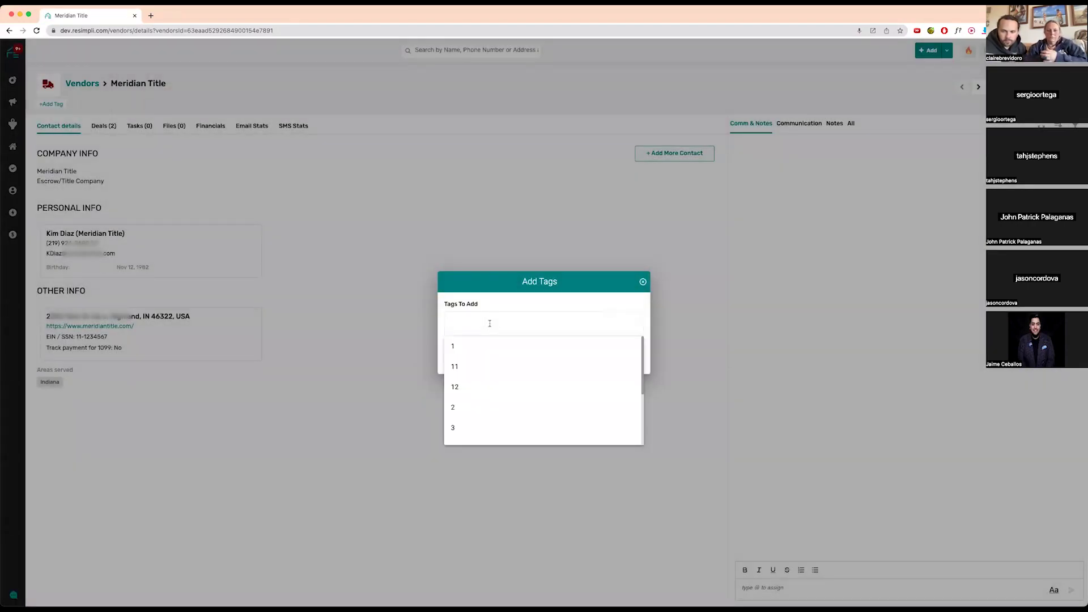
pyautogui.write('title co')
pyautogui.press('Return')
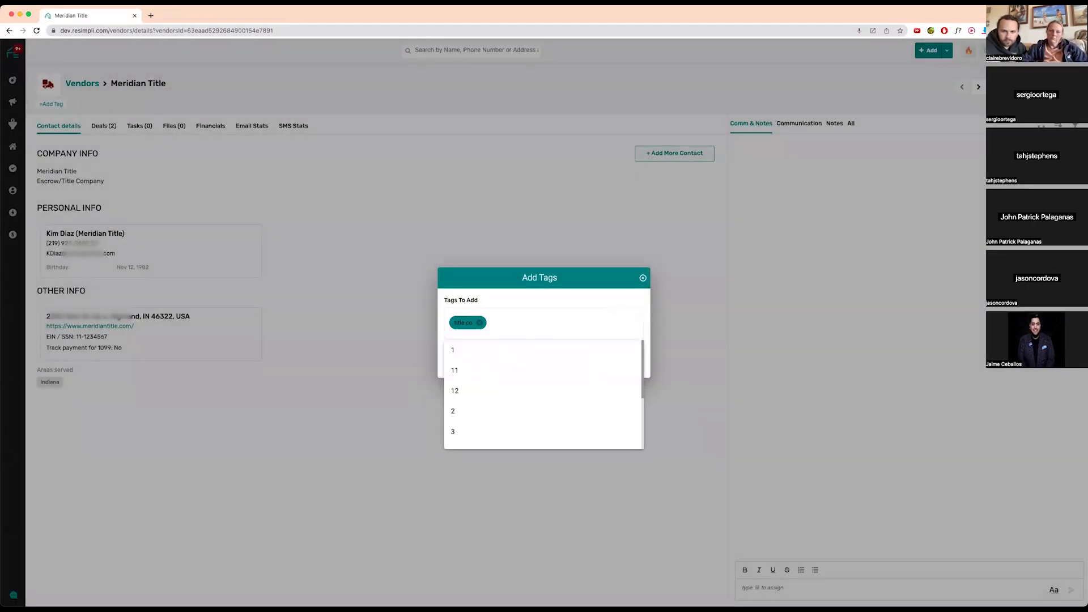
pyautogui.click(562, 364)
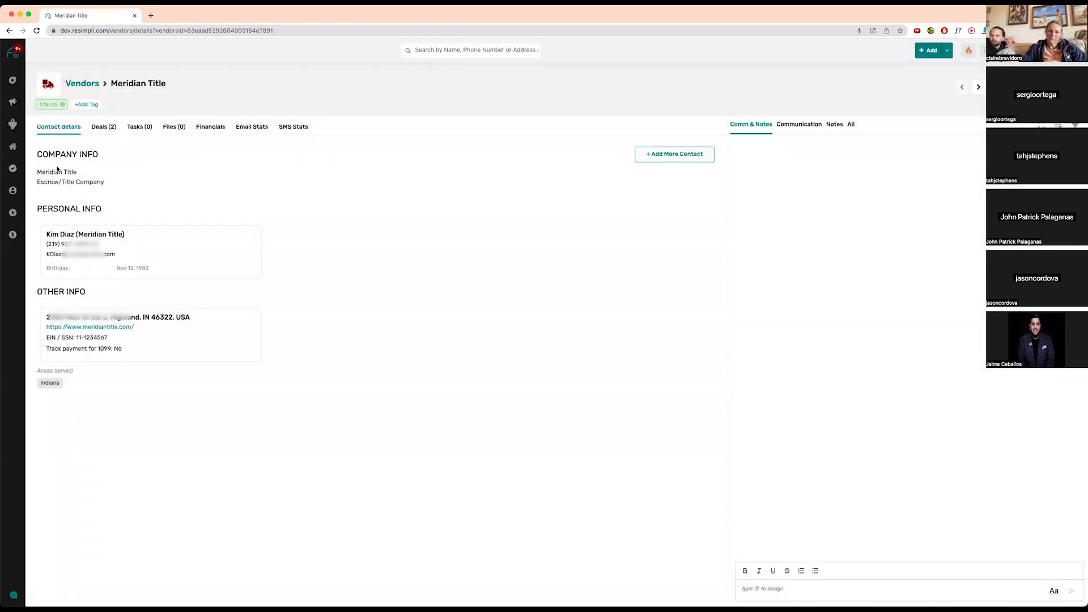
pyautogui.tripleClick(96, 187)
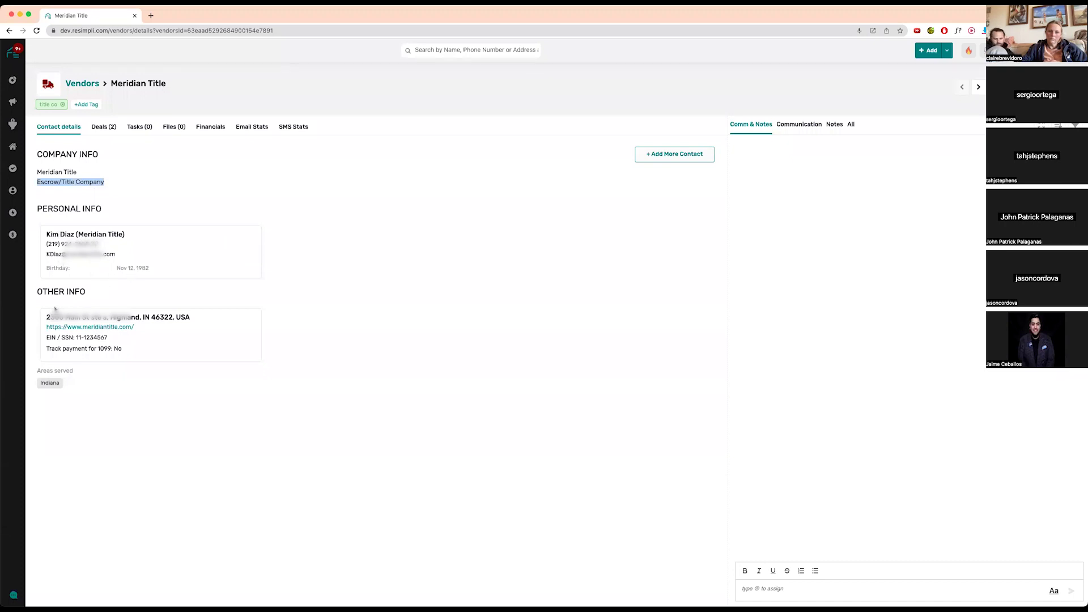
pyautogui.click(90, 327)
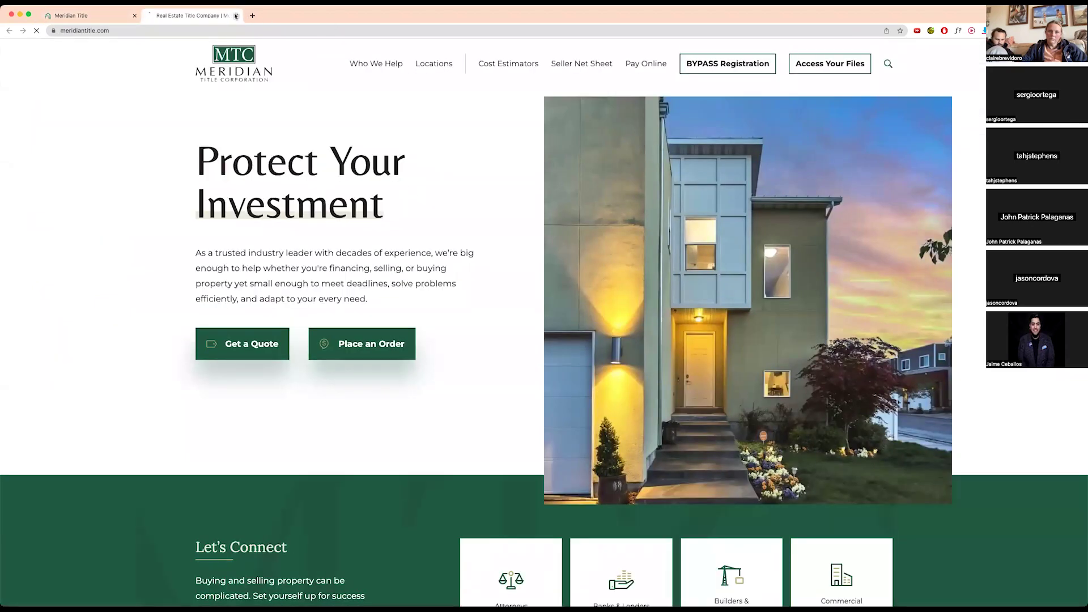
pyautogui.click(236, 16)
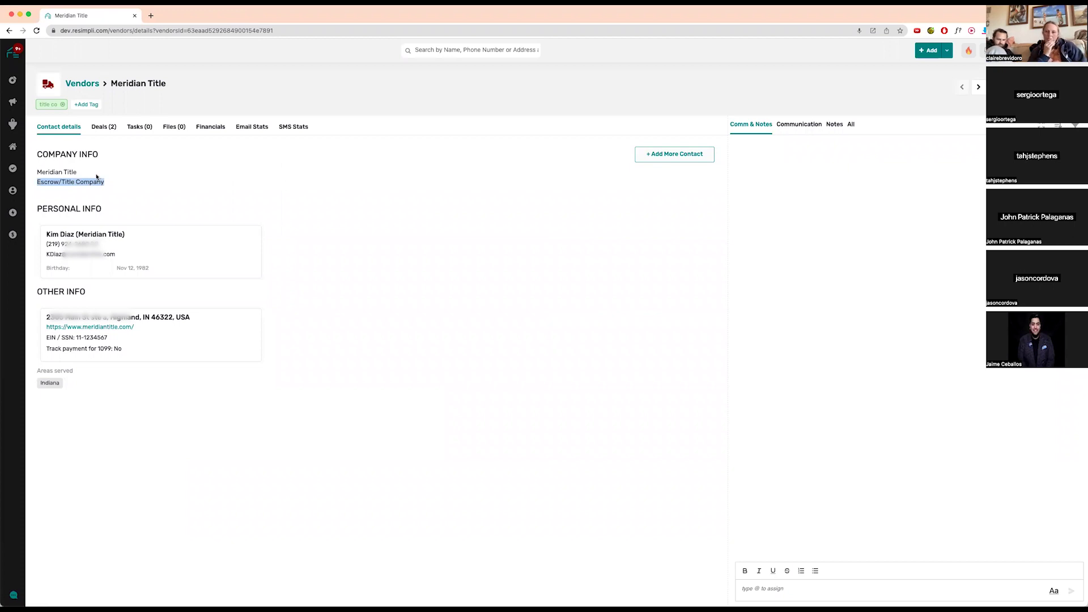
pyautogui.click(696, 152)
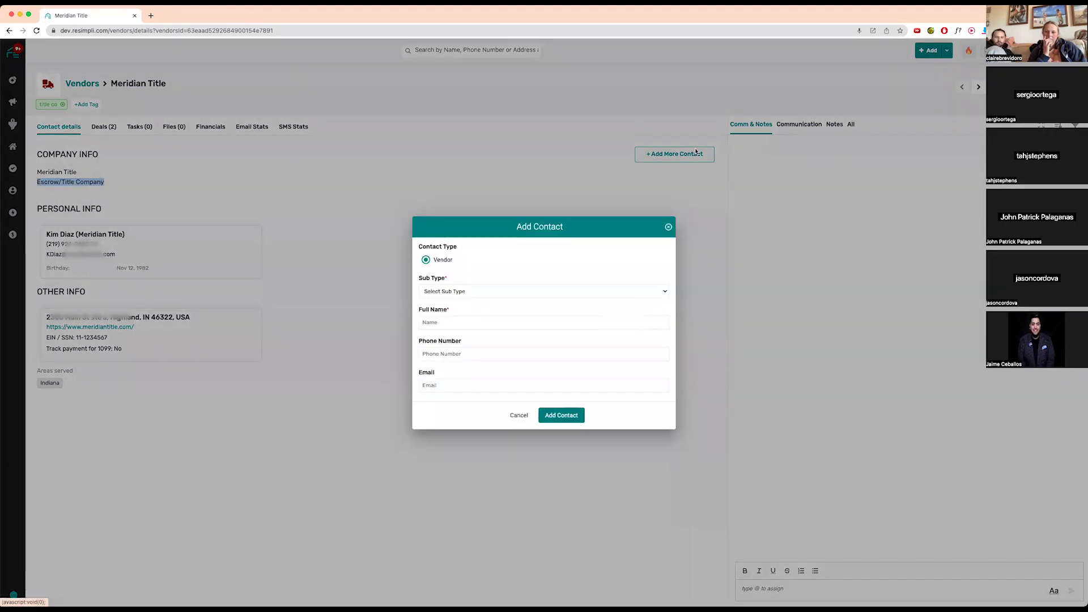
pyautogui.click(469, 293)
pyautogui.click(514, 264)
pyautogui.click(519, 415)
pyautogui.moveTo(12, 124)
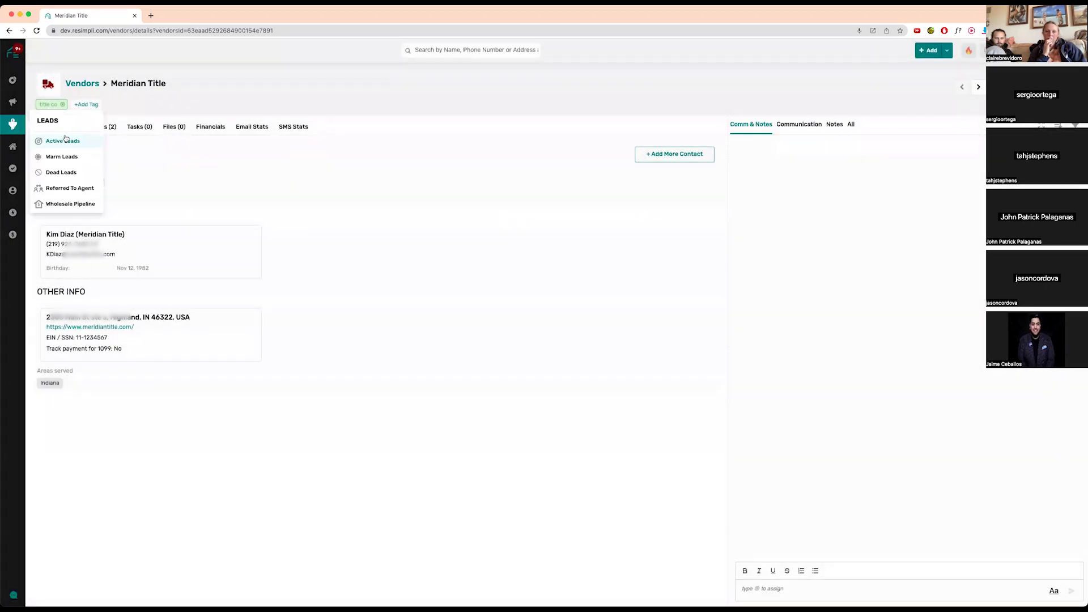
# - From Active Leads, open the Austin, TX 78744 card in the Appointments Set column
pyautogui.click(63, 140)
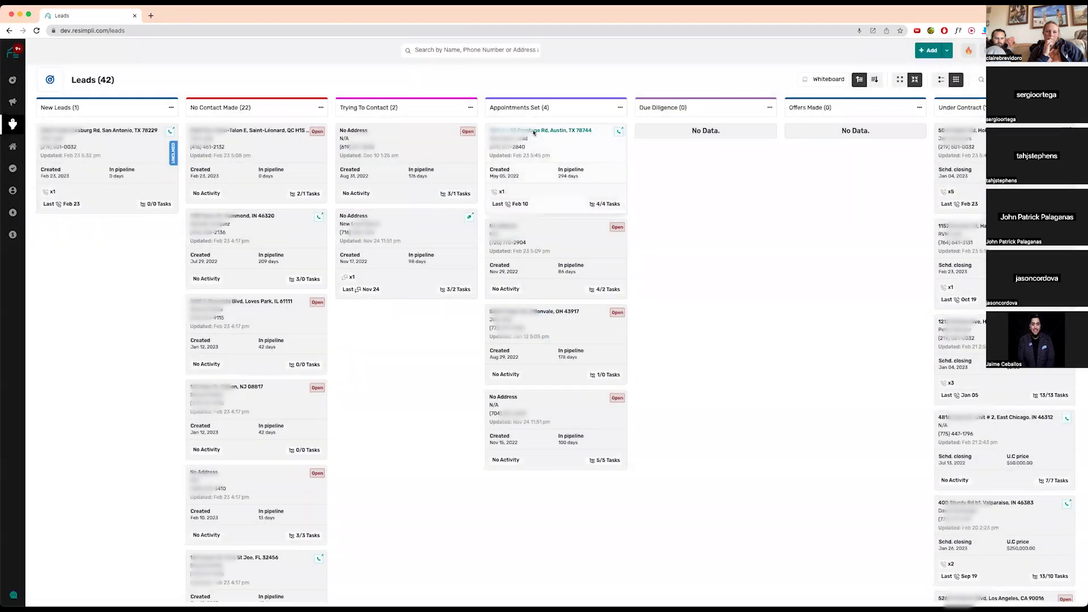
pyautogui.click(538, 131)
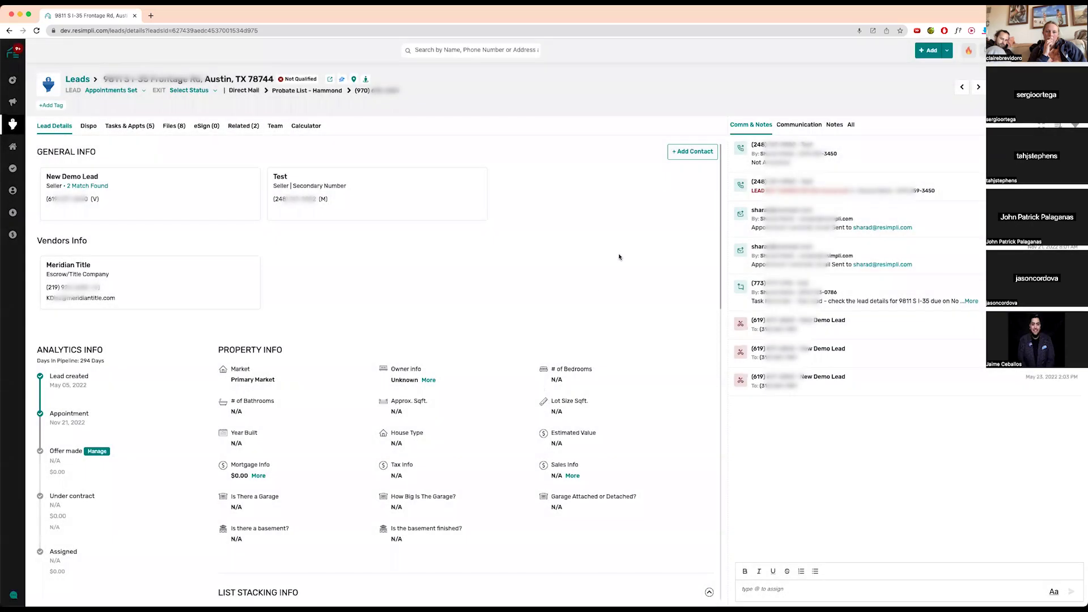
# - Add Bank of REsimpli as a vendor contact on the Austin lead, found by typing 'ak'
pyautogui.click(692, 151)
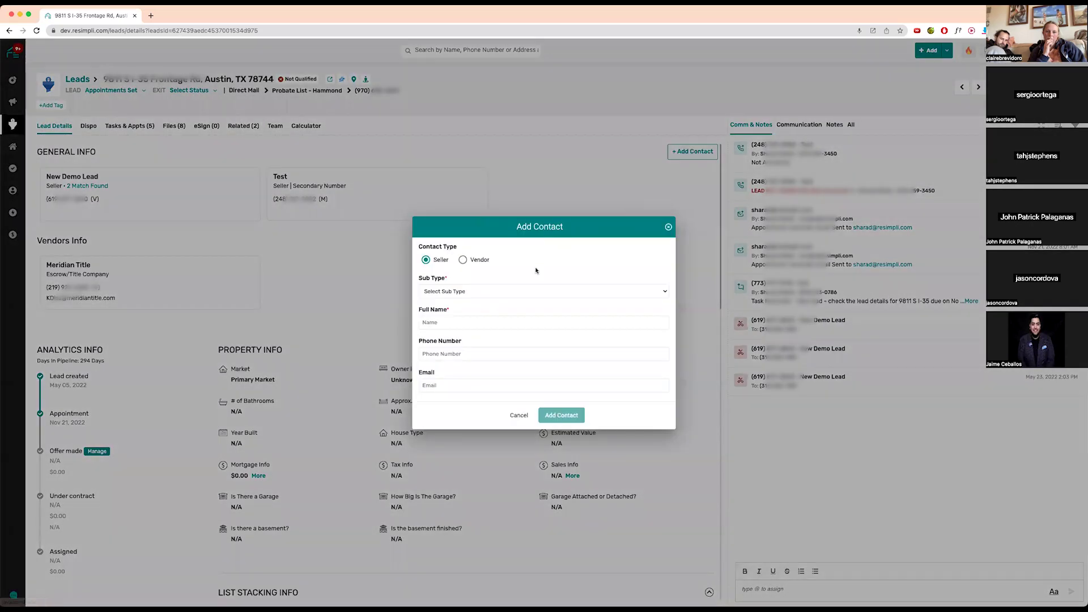
pyautogui.click(475, 265)
pyautogui.click(473, 305)
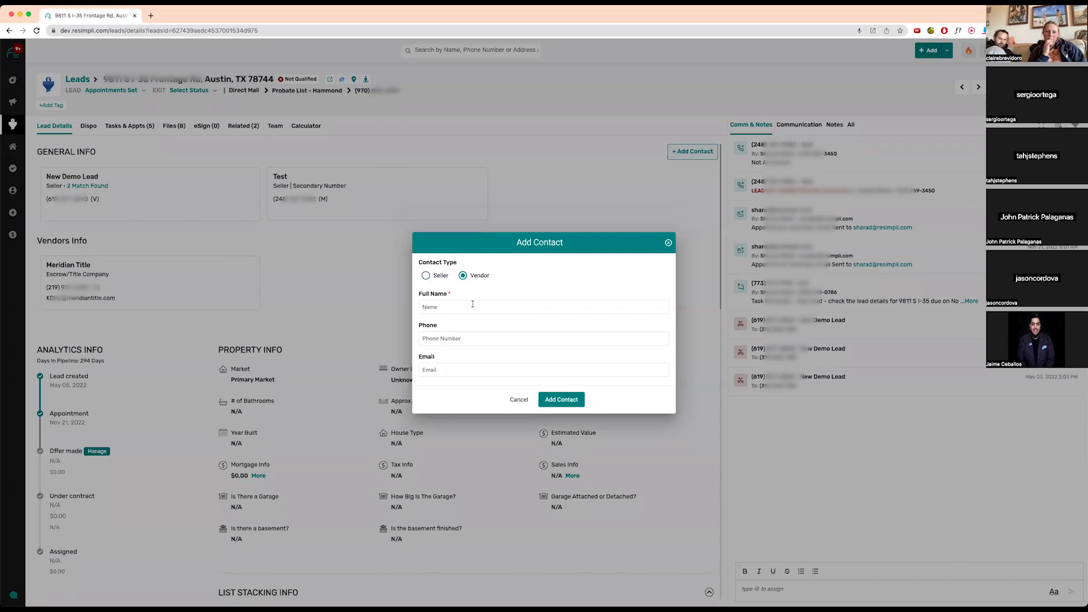
pyautogui.write('ak')
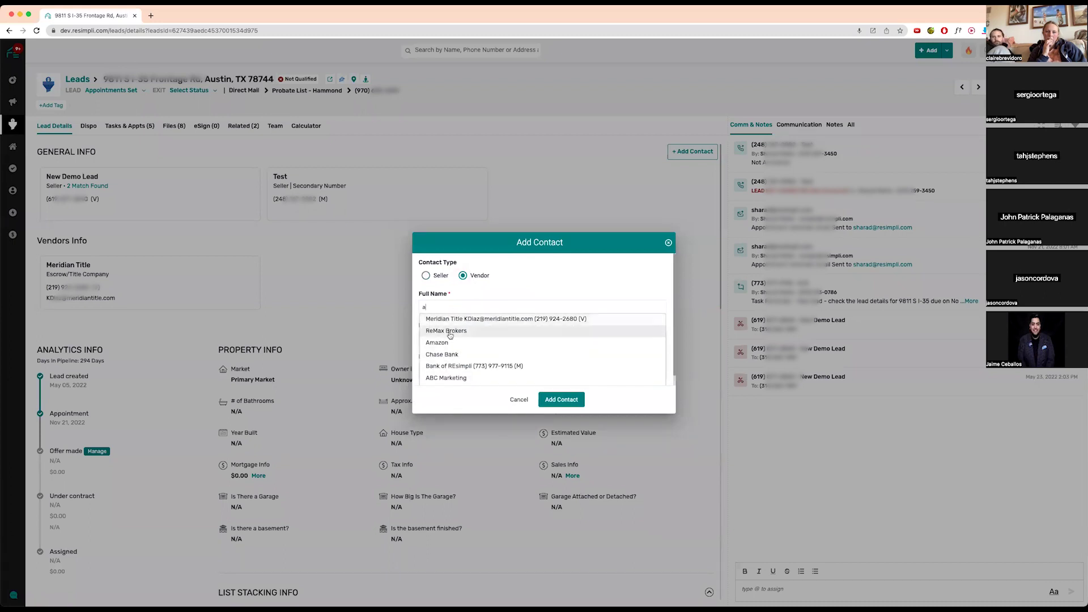
pyautogui.click(451, 366)
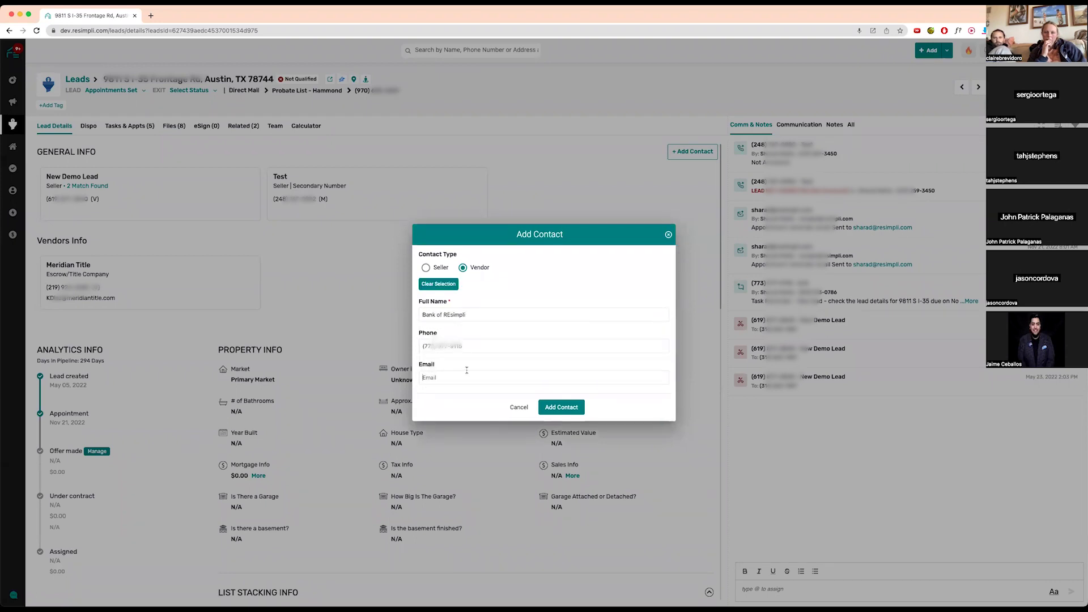
pyautogui.click(568, 410)
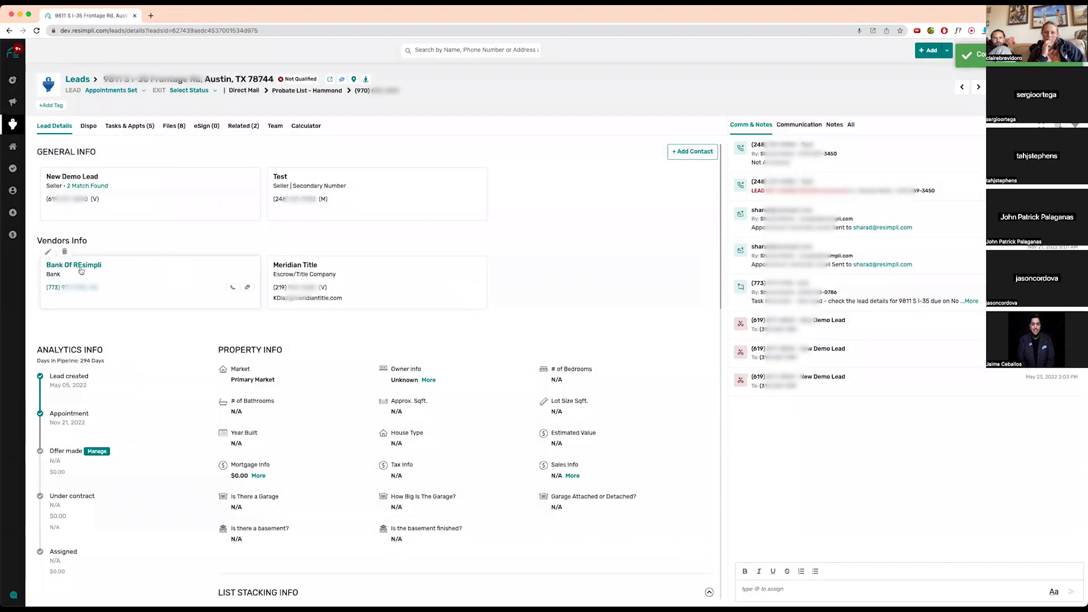
# - Check Bank Of REsimpli's vendor details and linked deals, then return to the Austin, TX lead
pyautogui.click(81, 270)
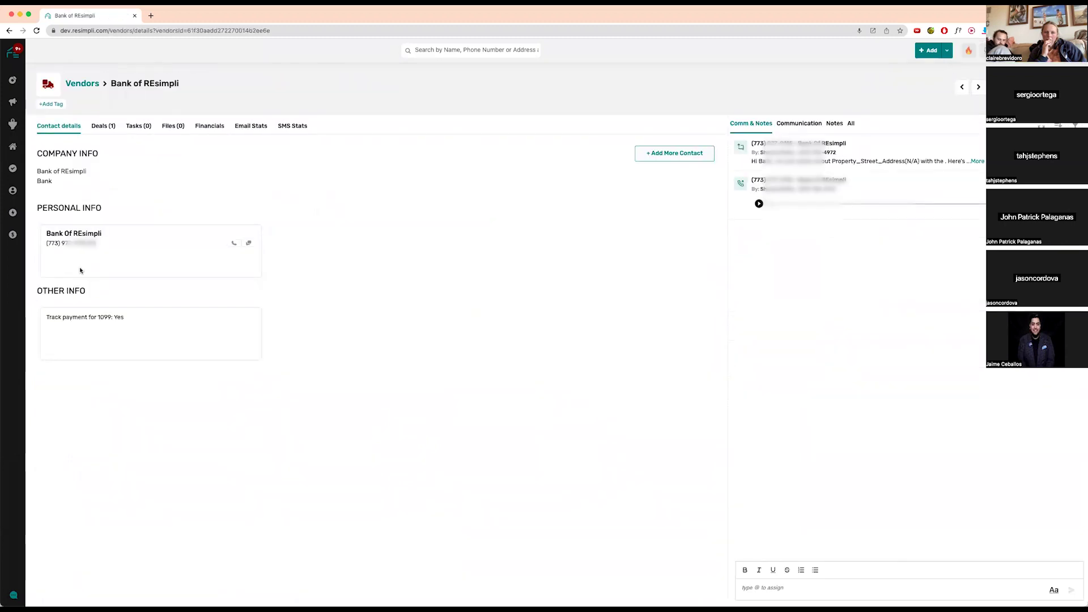
pyautogui.click(103, 126)
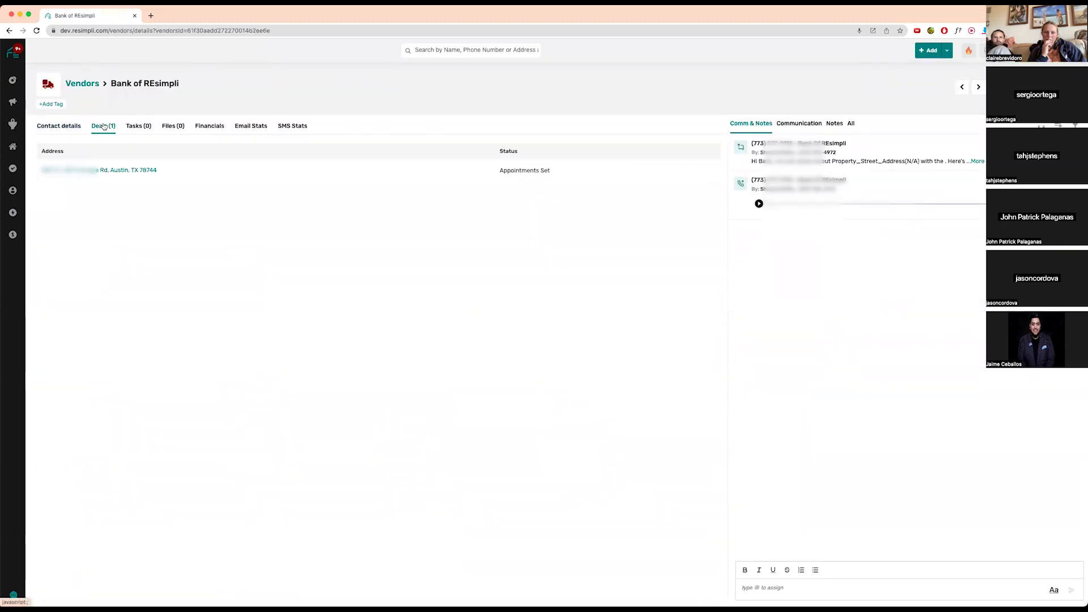
pyautogui.click(141, 171)
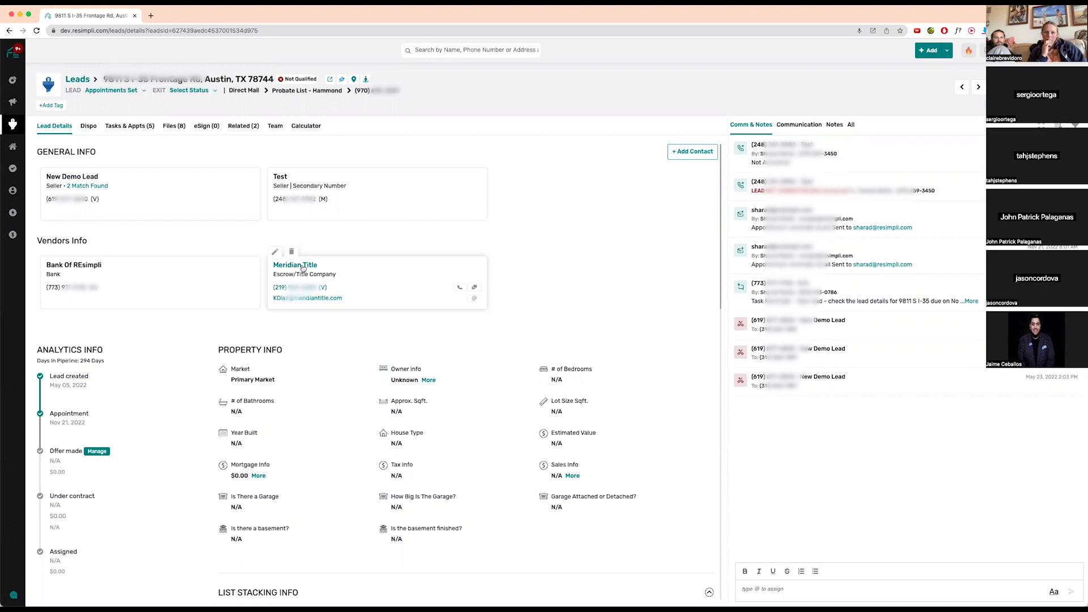
# - Review Meridian Title's linked deals, files, and financials: Admin Fee $700 and Accounting Fee $300
pyautogui.click(303, 266)
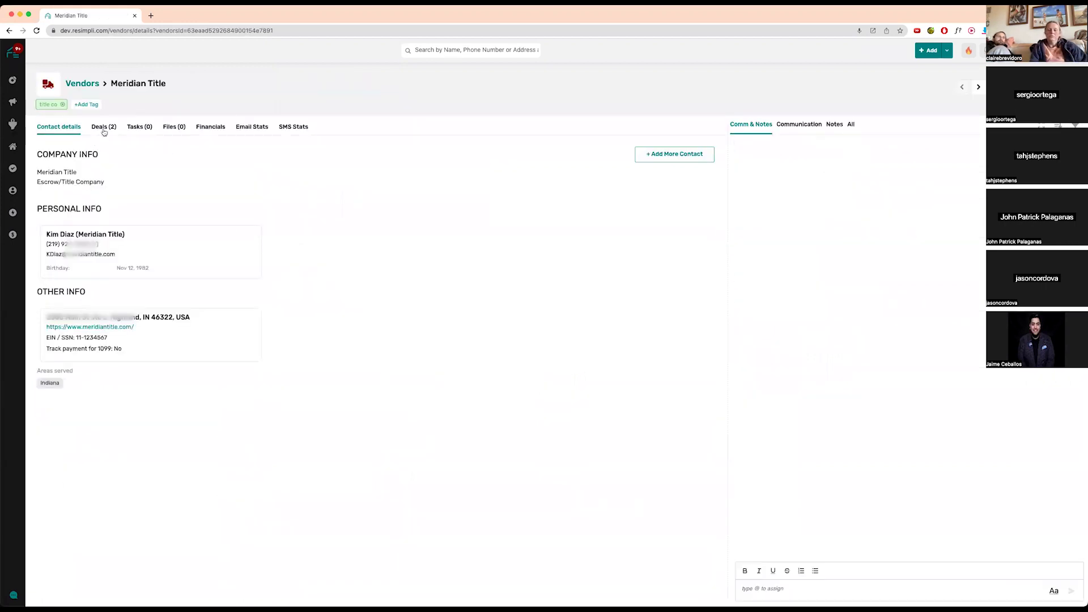
pyautogui.click(104, 130)
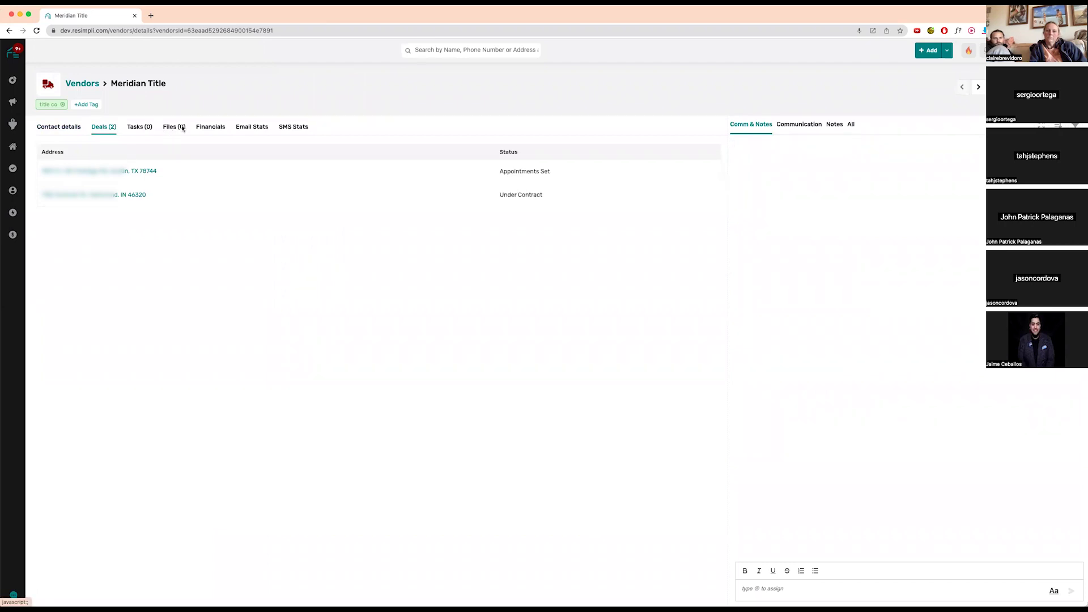
pyautogui.click(181, 127)
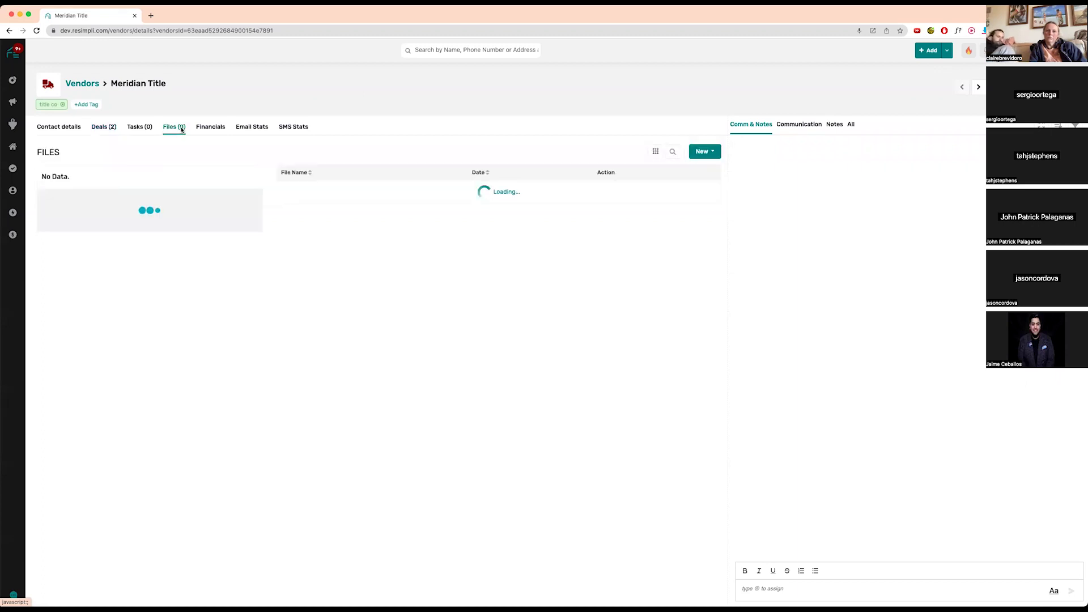
pyautogui.click(212, 127)
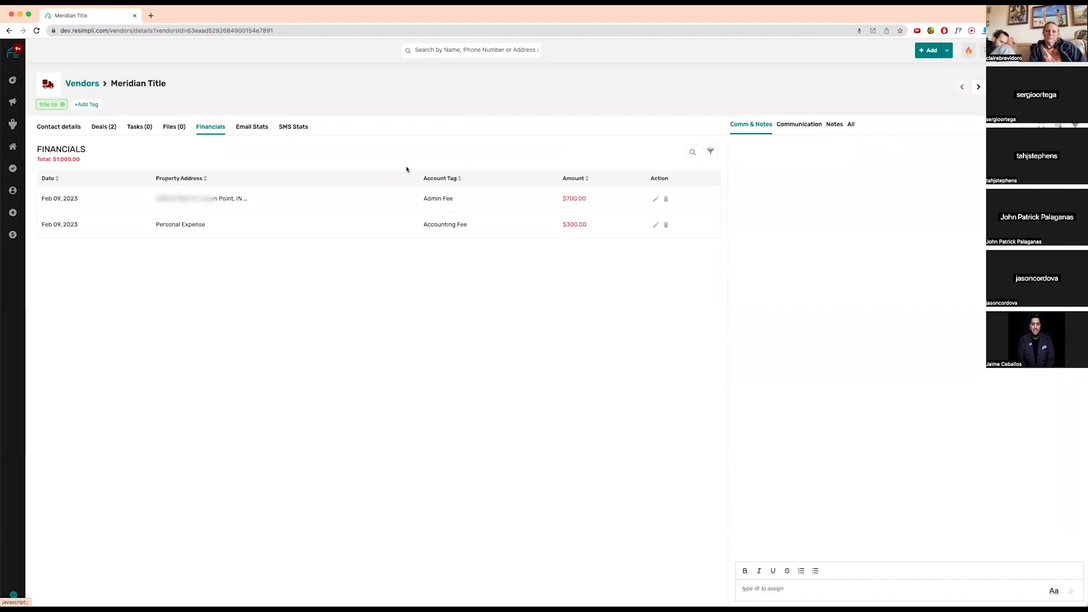
# - Open the first buyer's contact record and review its tasks
pyautogui.moveTo(13, 190)
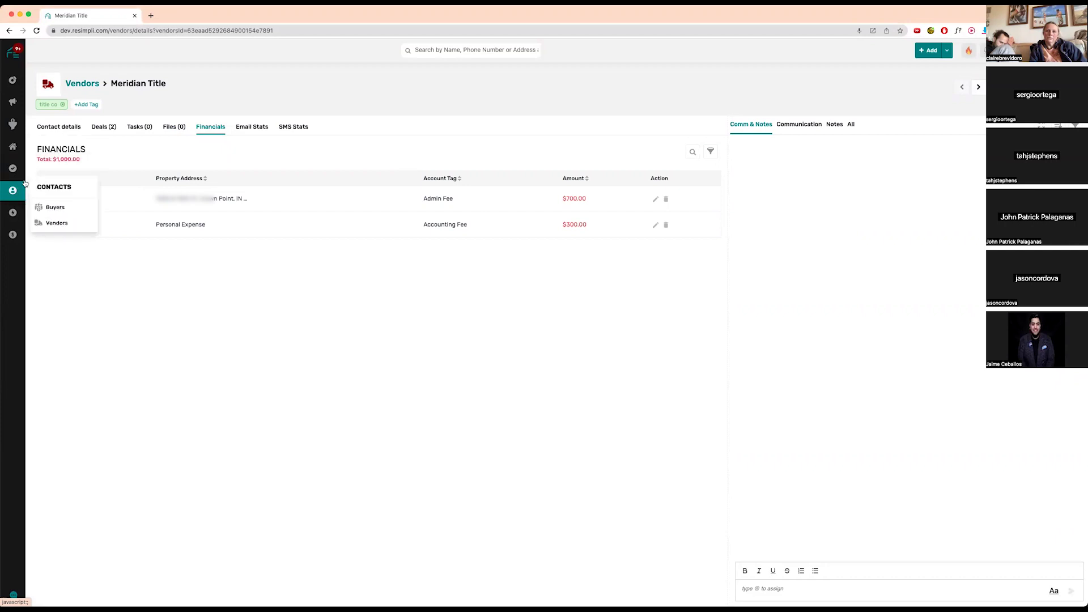
pyautogui.click(60, 208)
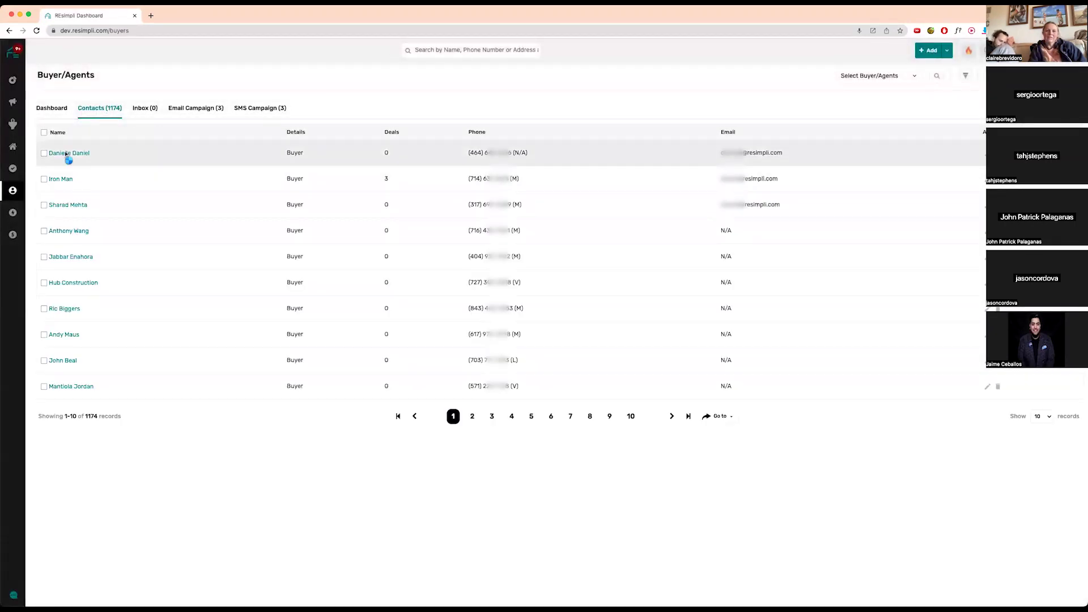
pyautogui.click(66, 153)
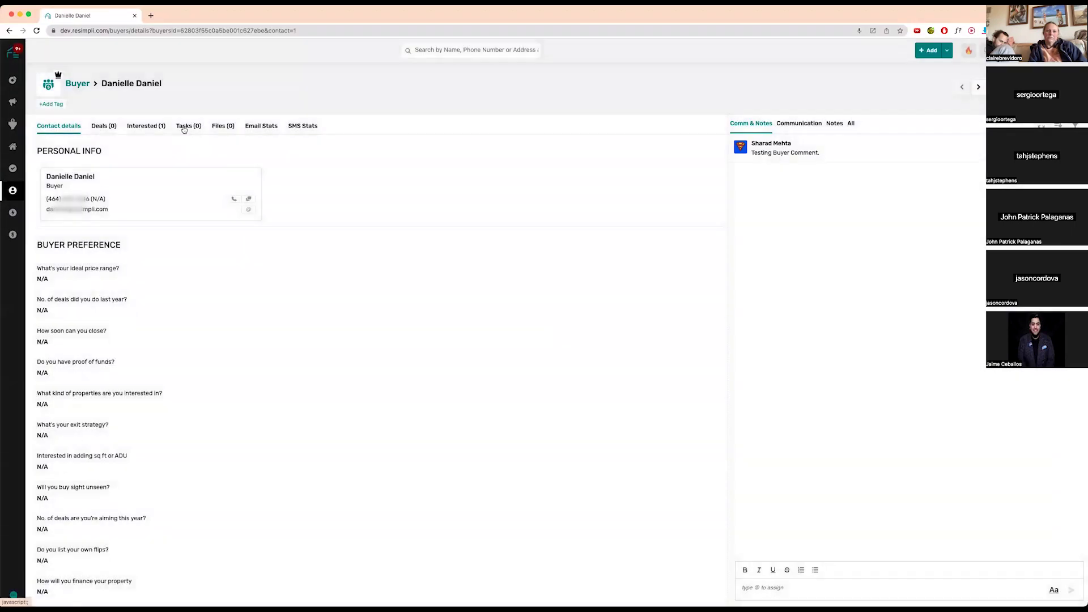
pyautogui.click(183, 126)
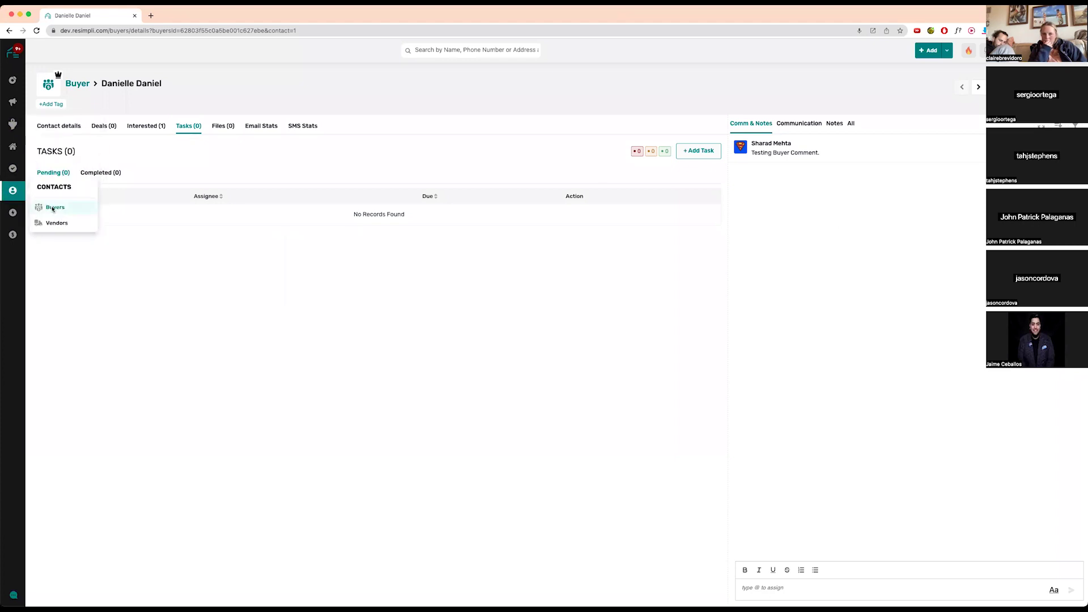
# - Start a new buyer with contact type Buyer, then go to the Active Leads board
pyautogui.click(79, 85)
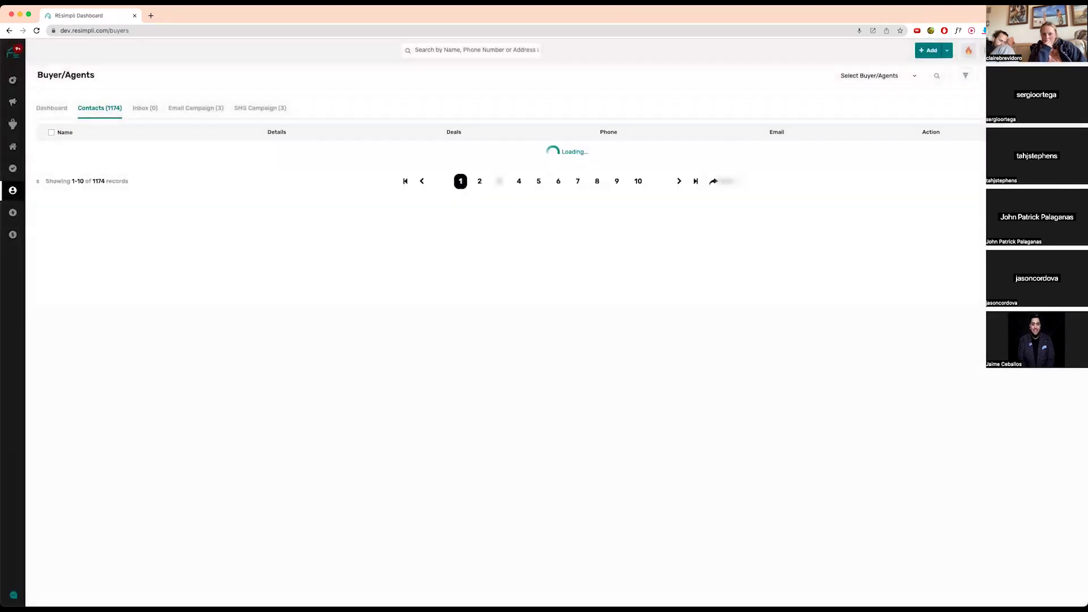
pyautogui.click(1021, 75)
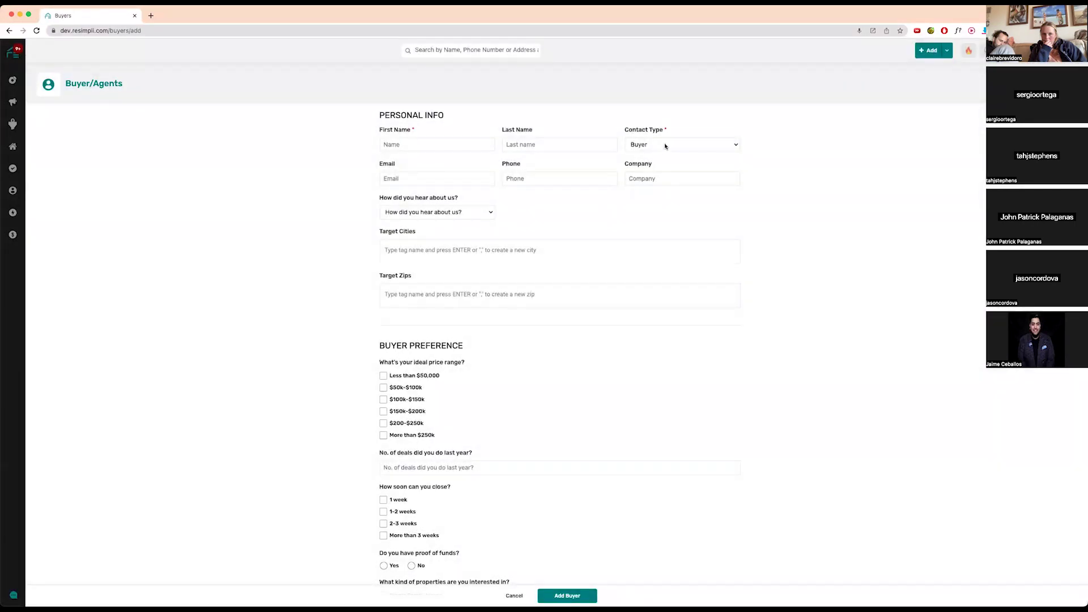
pyautogui.click(665, 146)
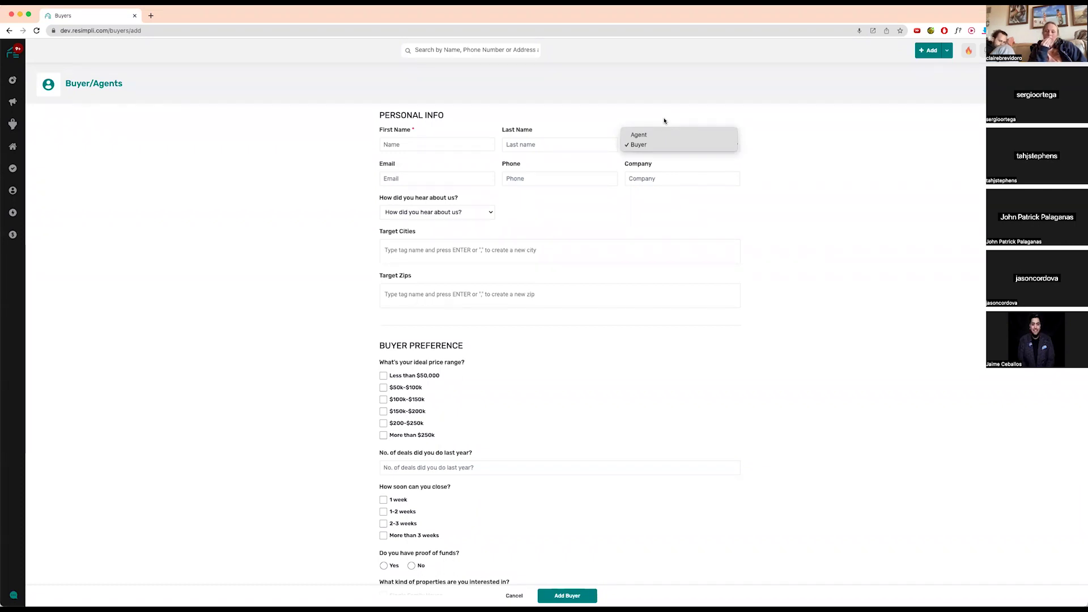
pyautogui.click(614, 227)
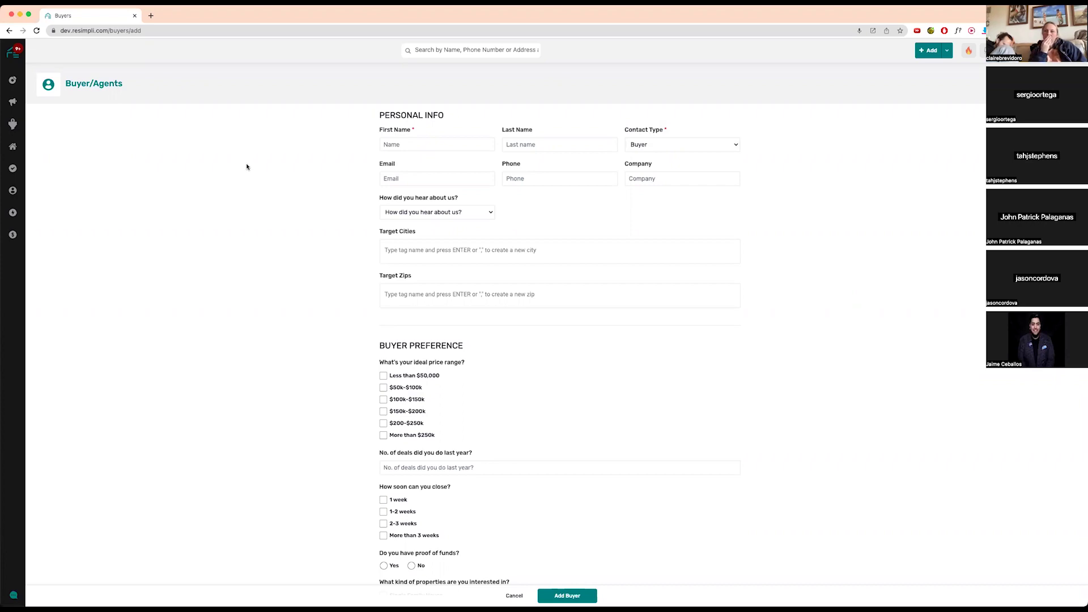
pyautogui.moveTo(12, 123)
pyautogui.click(64, 141)
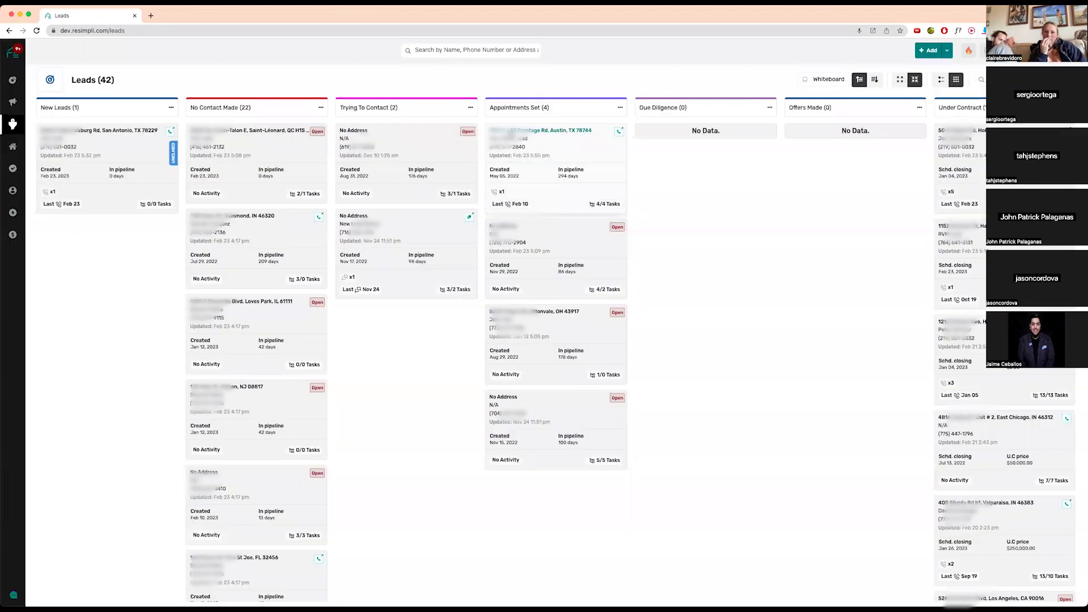
# - Open the Austin, TX 78744 lead and start a call to Bank Of REsimpli from the (619) number, then cancel it
pyautogui.click(499, 138)
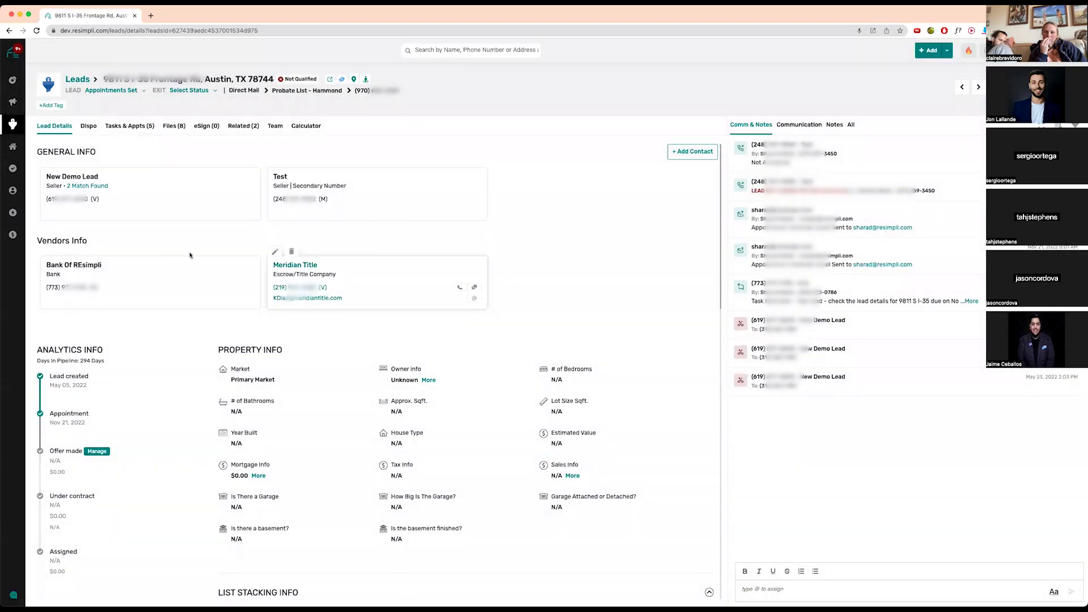
pyautogui.click(233, 290)
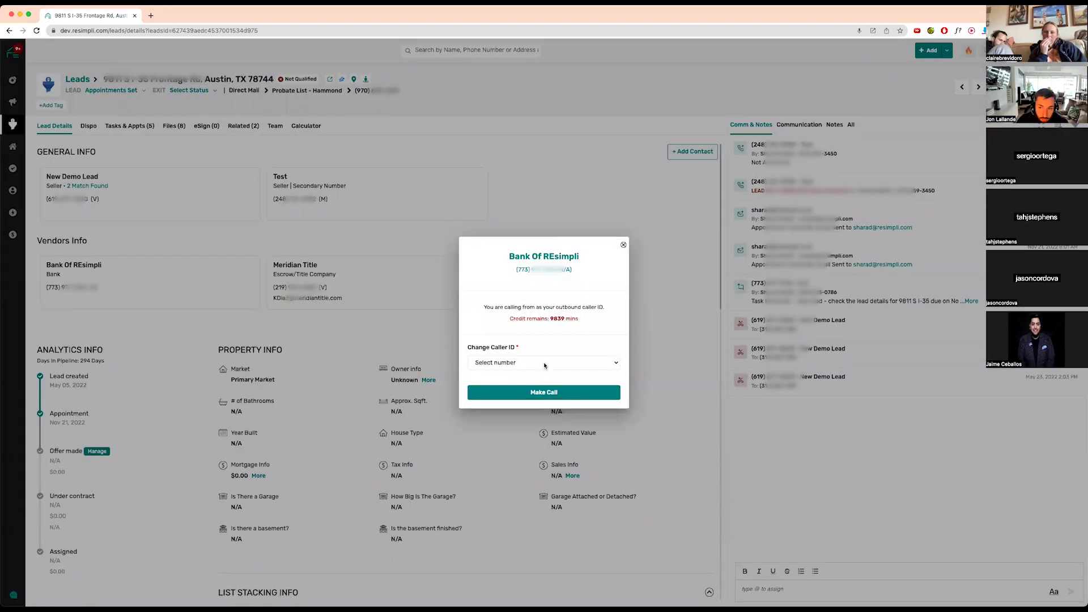
pyautogui.click(545, 366)
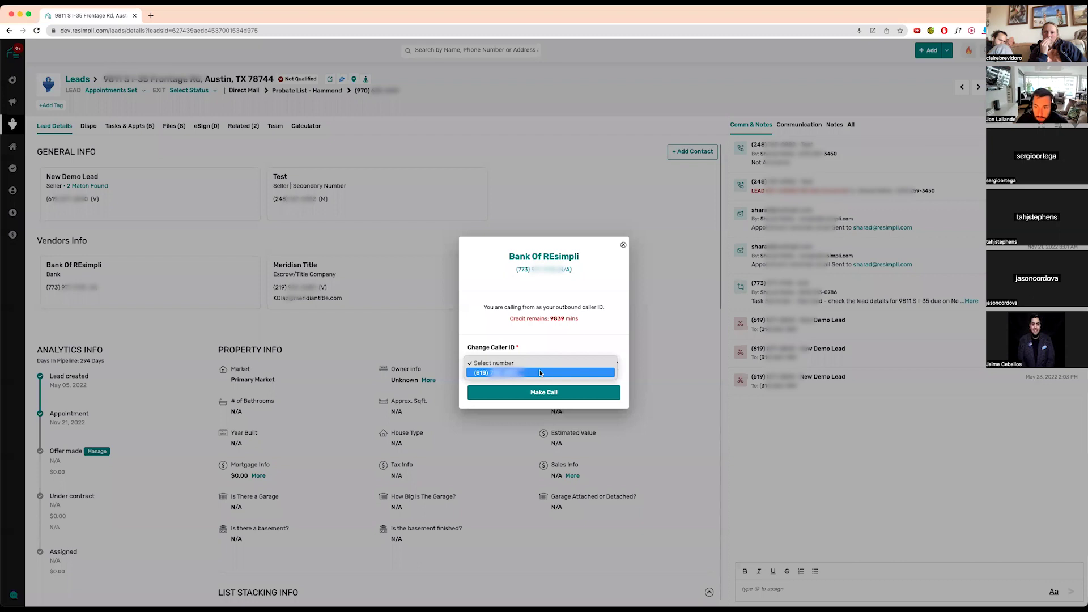
pyautogui.click(540, 373)
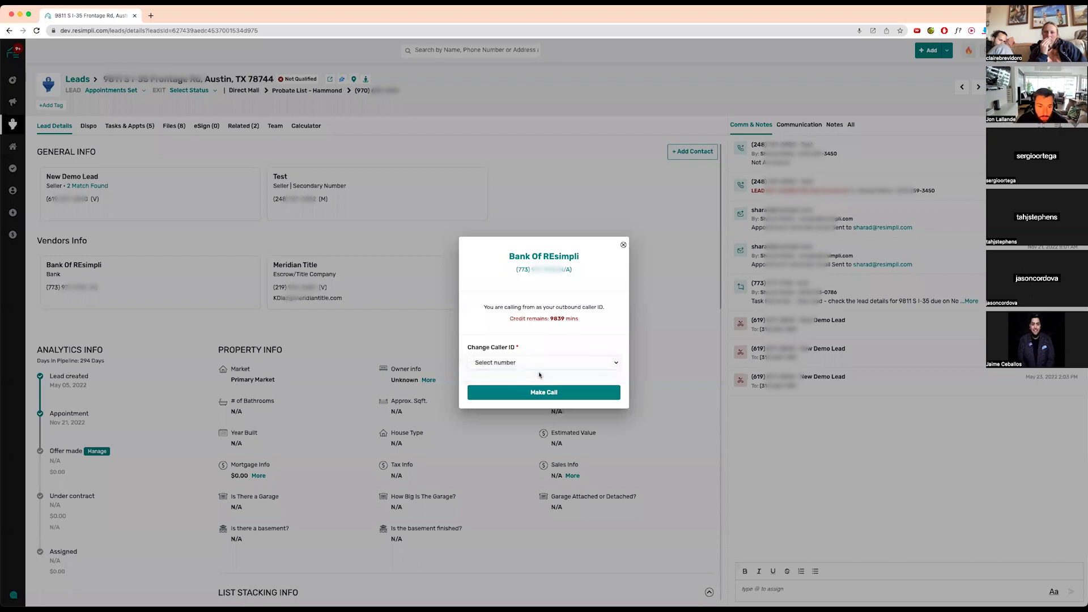
pyautogui.click(624, 241)
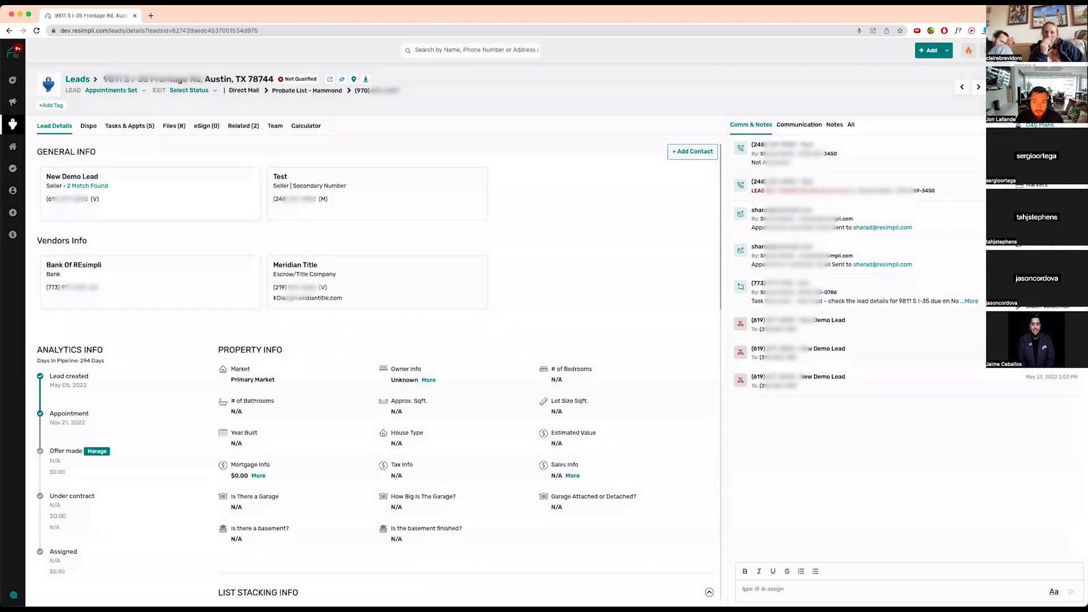
# - On Manage Numbers, start buying a number and try the Buyers and REsimpli Dialer purposes
pyautogui.click(1035, 211)
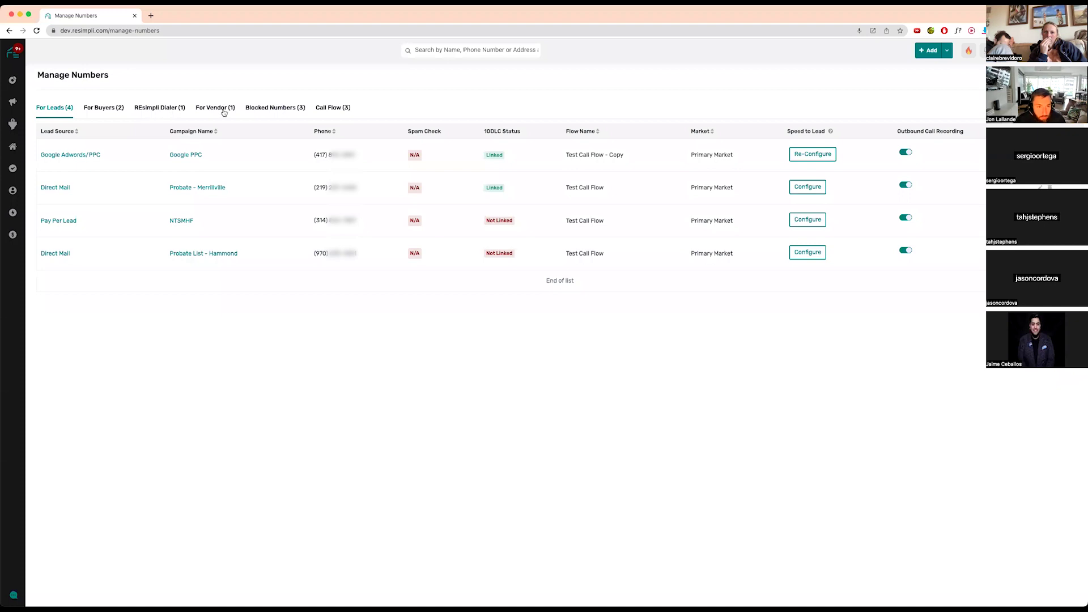
pyautogui.click(1046, 75)
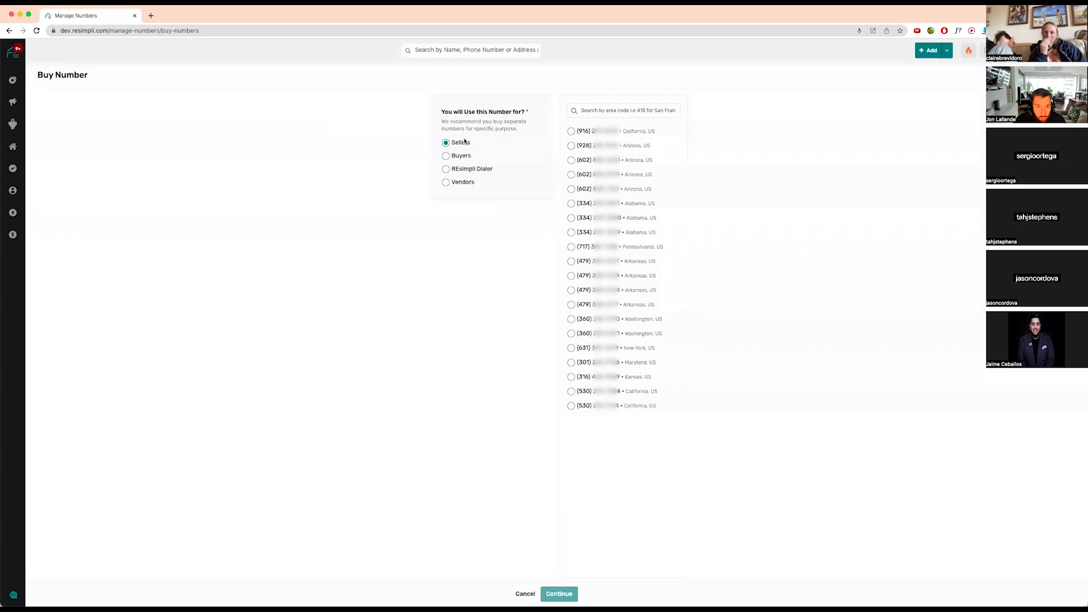
pyautogui.click(457, 155)
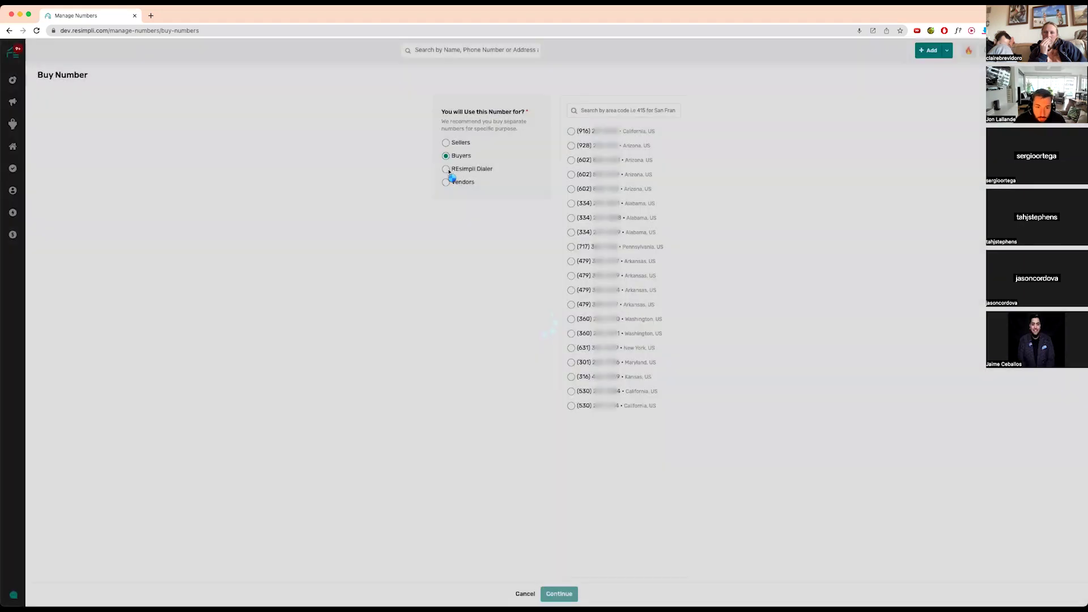
pyautogui.click(447, 169)
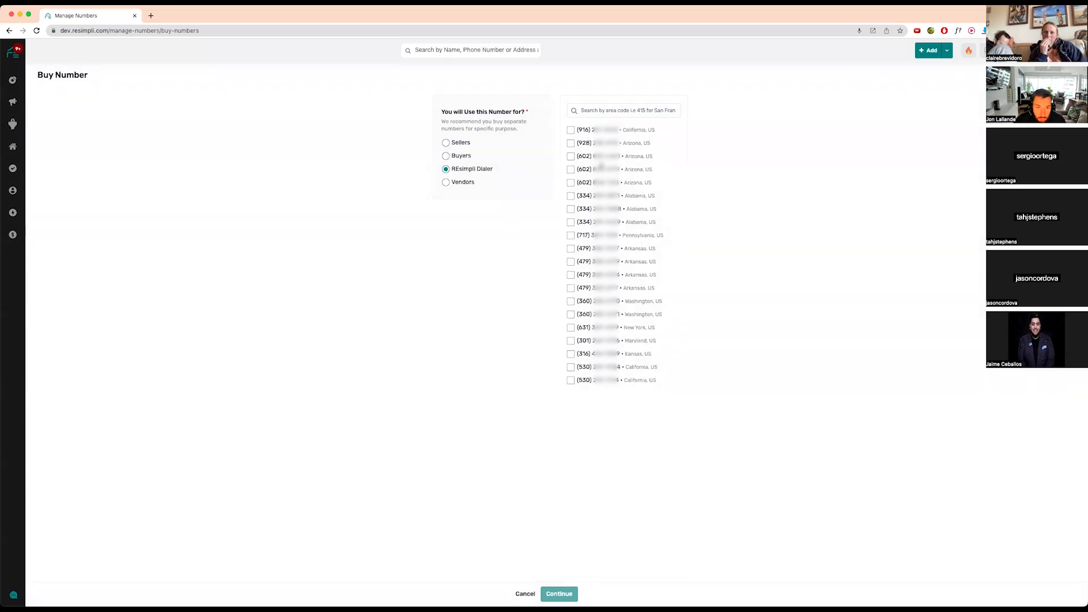
# - Tick the (916), (928) and three (602) numbers, set the purpose to Vendors, then view the Vendors list
pyautogui.click(571, 131)
pyautogui.click(571, 144)
pyautogui.click(572, 156)
pyautogui.click(570, 170)
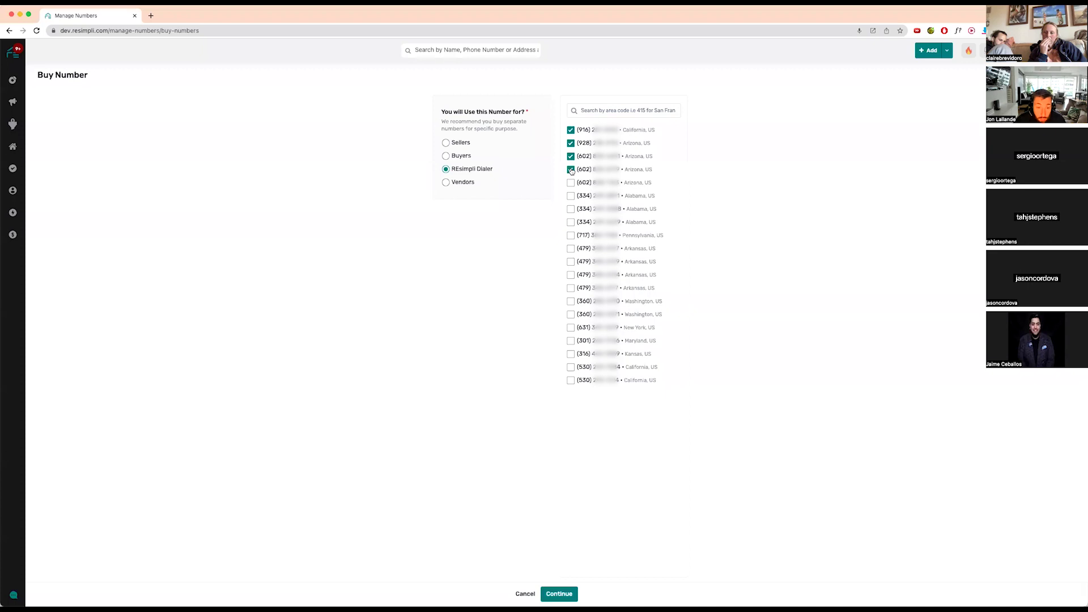
pyautogui.click(572, 183)
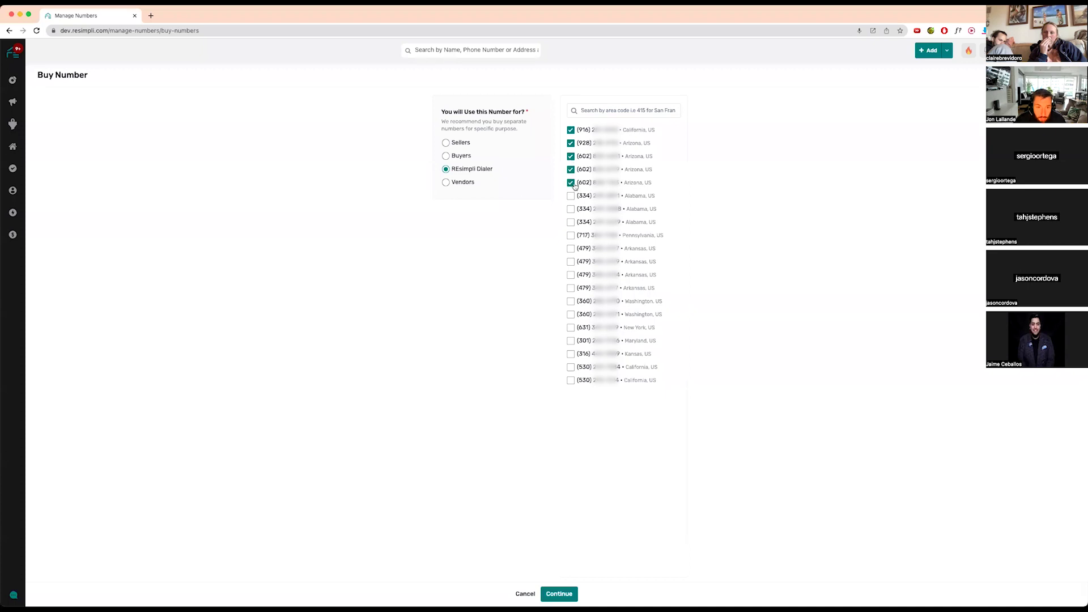
pyautogui.click(446, 182)
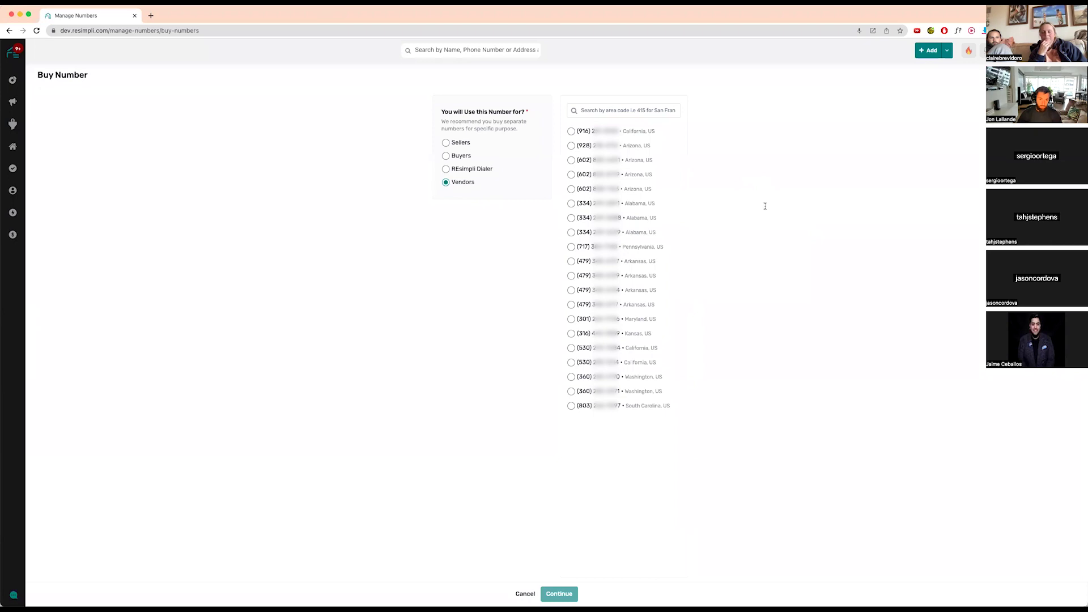
pyautogui.moveTo(13, 190)
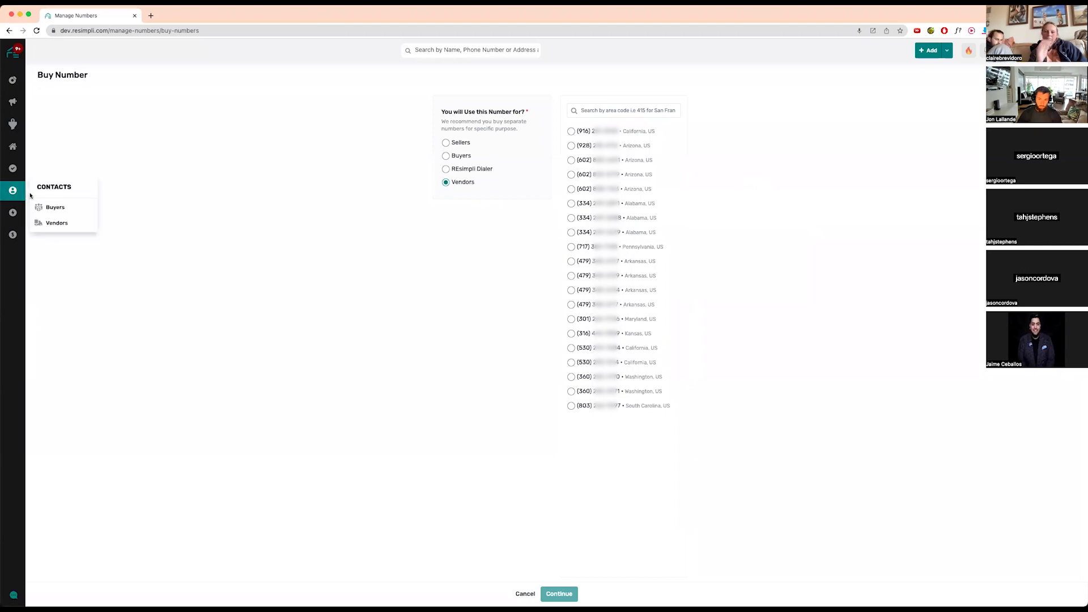
pyautogui.click(54, 222)
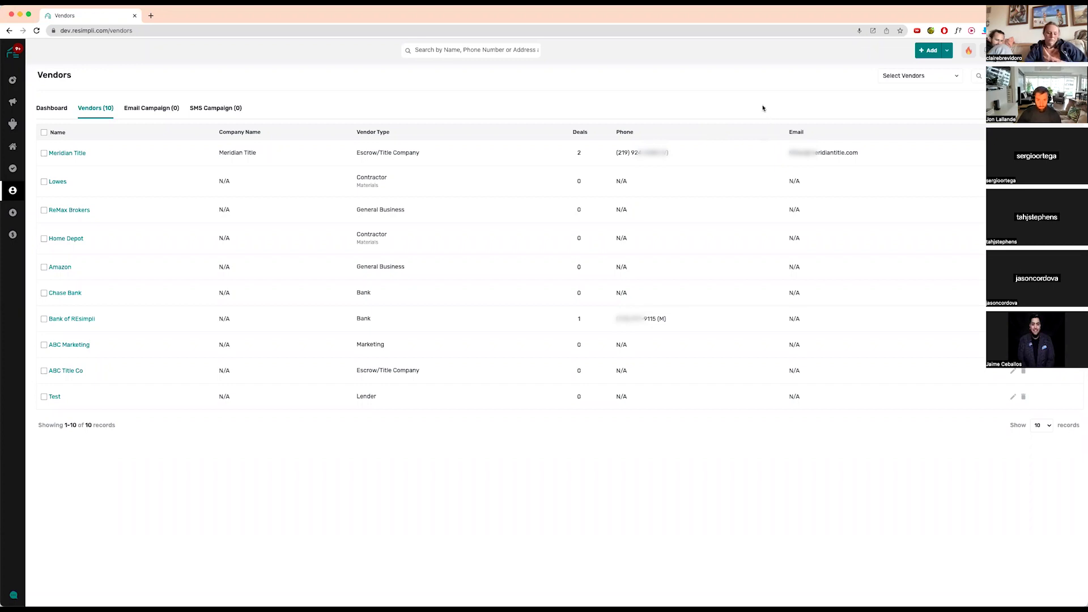
# - Open the Buyer/Agents contacts list from the Contacts sidebar menu
pyautogui.moveTo(12, 190)
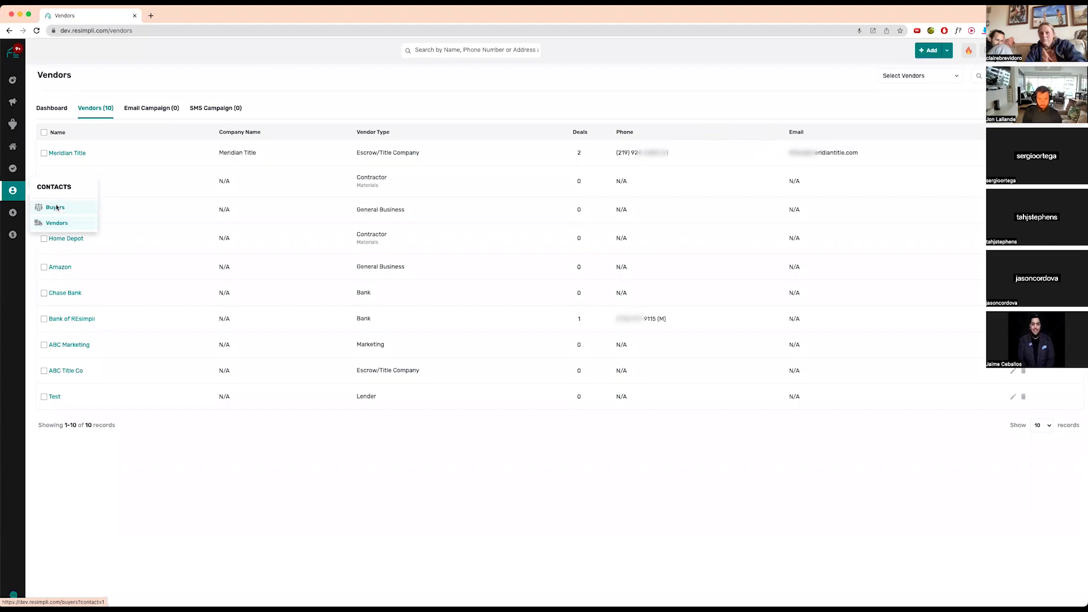
pyautogui.click(57, 208)
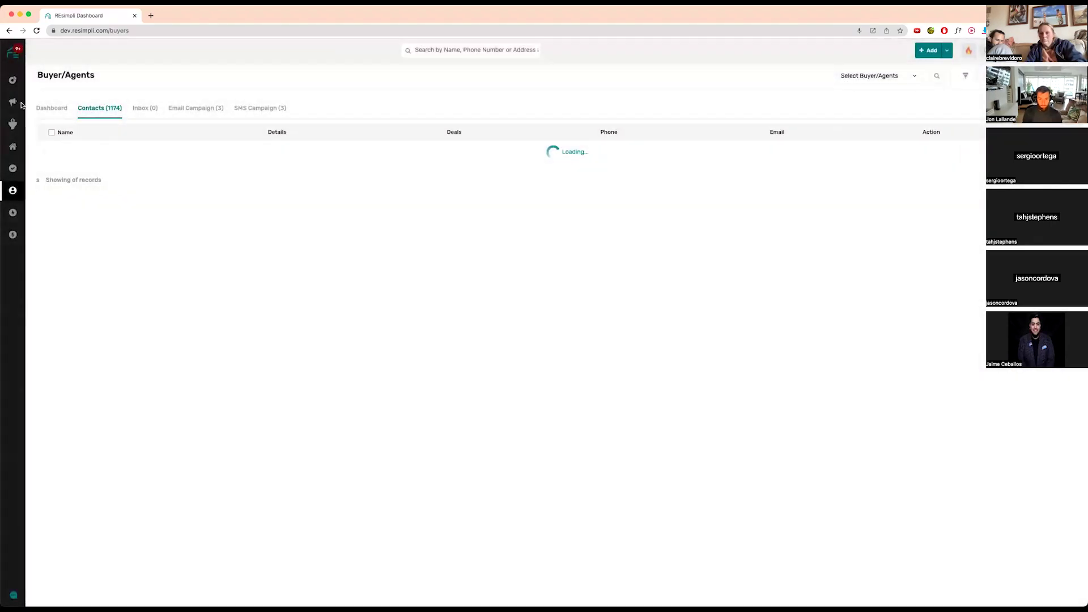
# - Glance at the buyers dashboard, return to the 1,174-contact table and open its filters
pyautogui.click(52, 106)
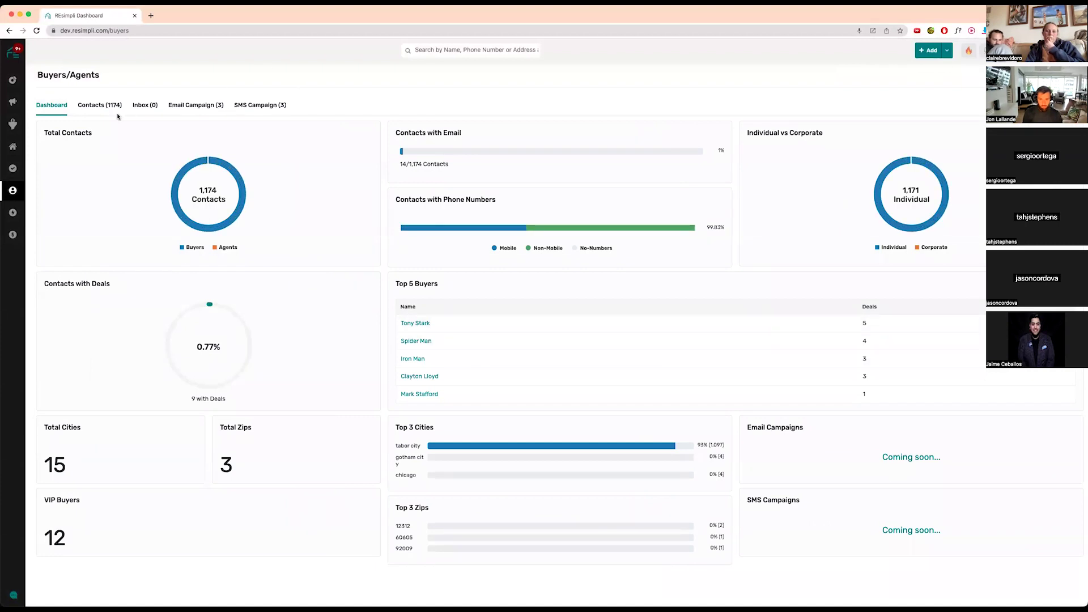
pyautogui.click(94, 106)
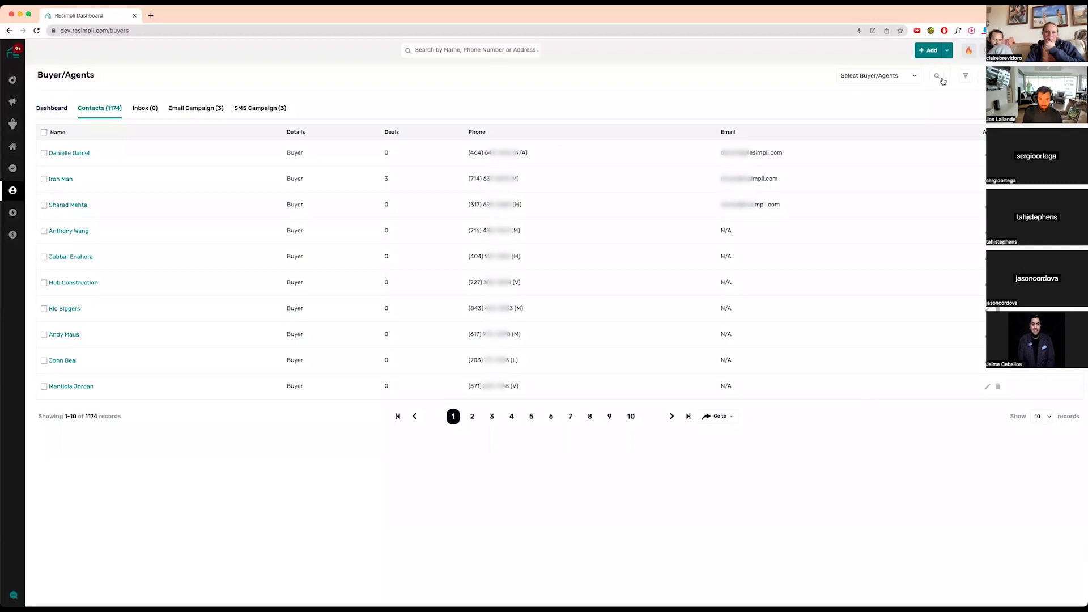
pyautogui.click(966, 76)
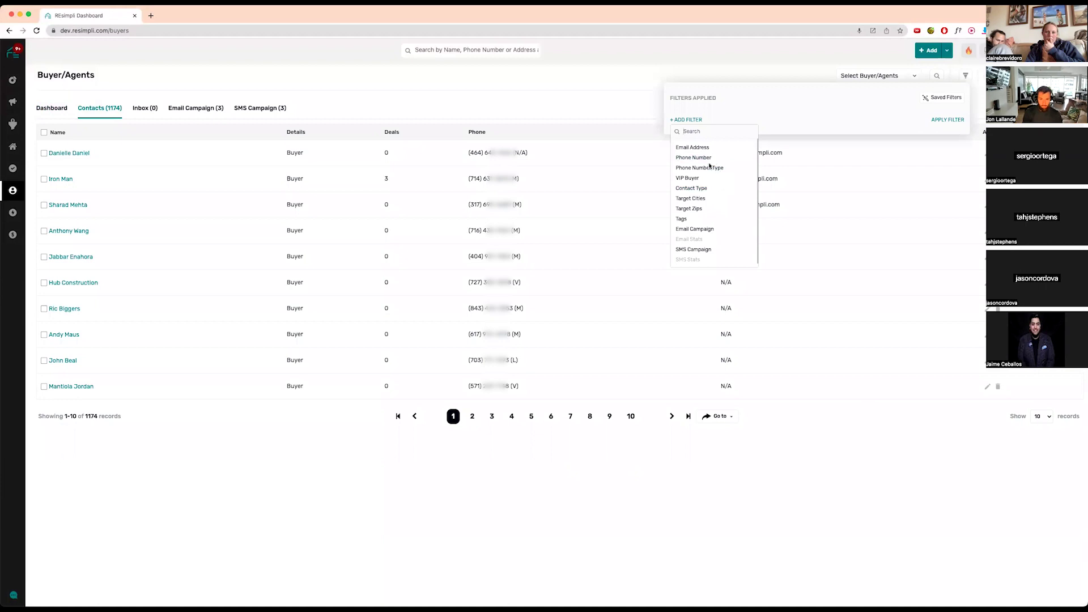
# - Filter the buyer contacts to Contact Type Agent, then switch to the Active Leads board
pyautogui.click(692, 189)
pyautogui.click(853, 118)
pyautogui.click(829, 150)
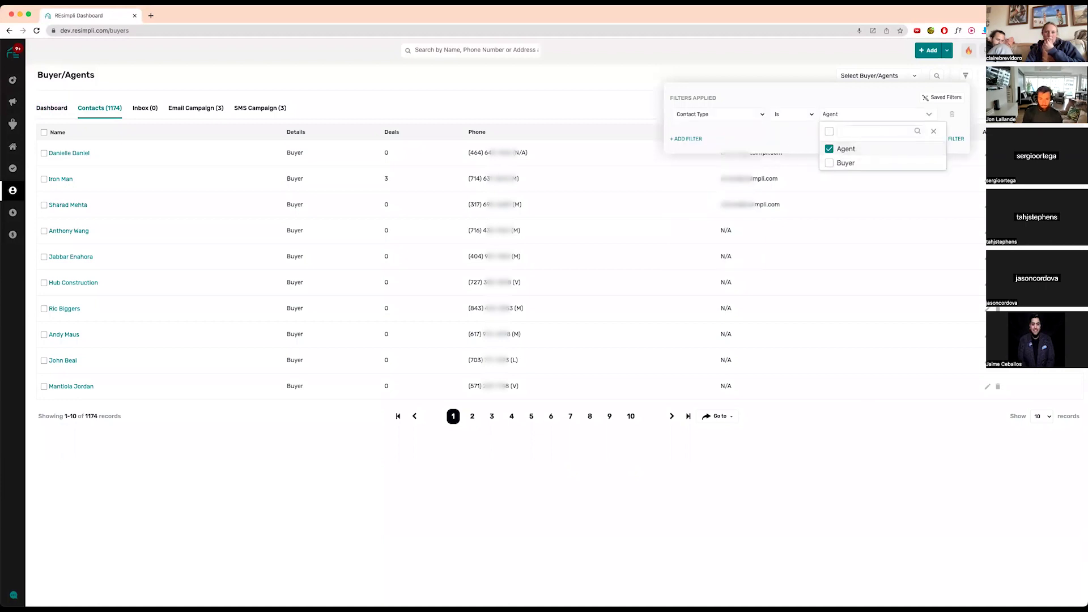
pyautogui.click(957, 139)
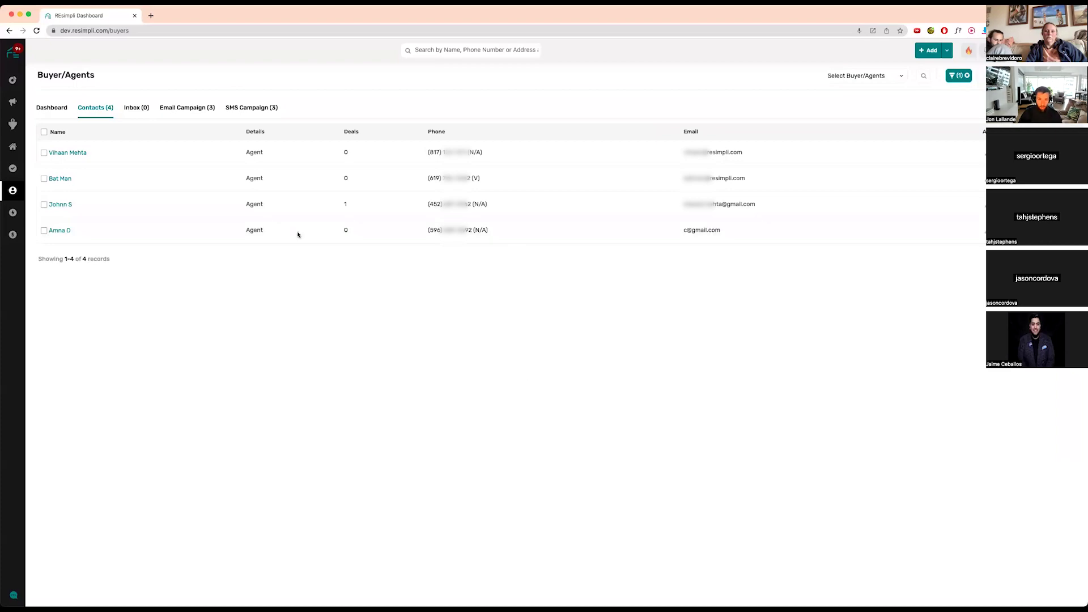
pyautogui.moveTo(13, 124)
pyautogui.click(71, 141)
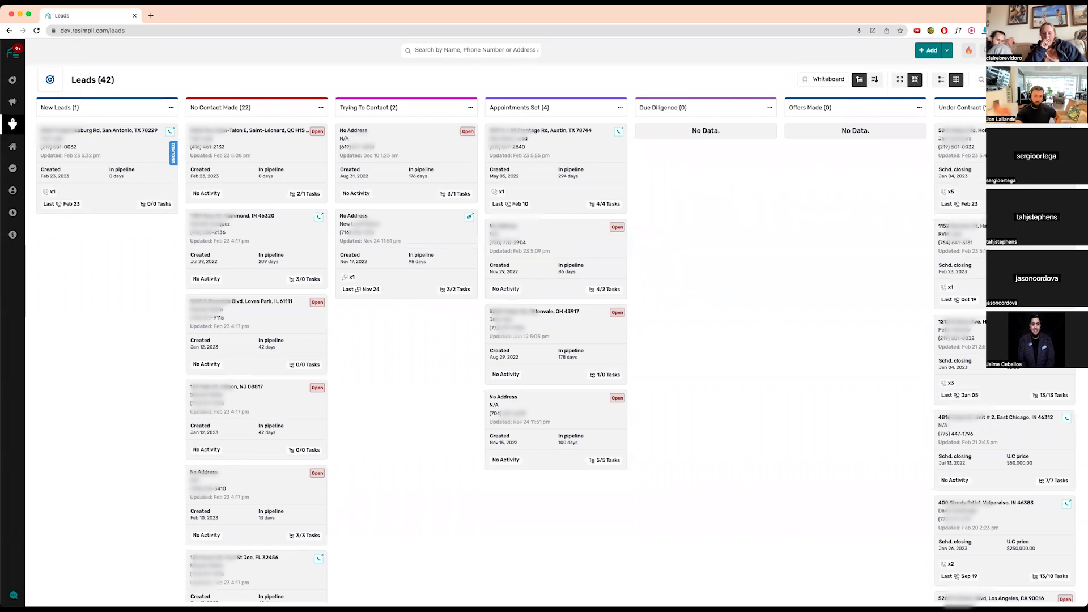
# - Go to Manage Numbers from the profile menu to see the 4 lead phone numbers
pyautogui.click(1064, 50)
pyautogui.click(1044, 204)
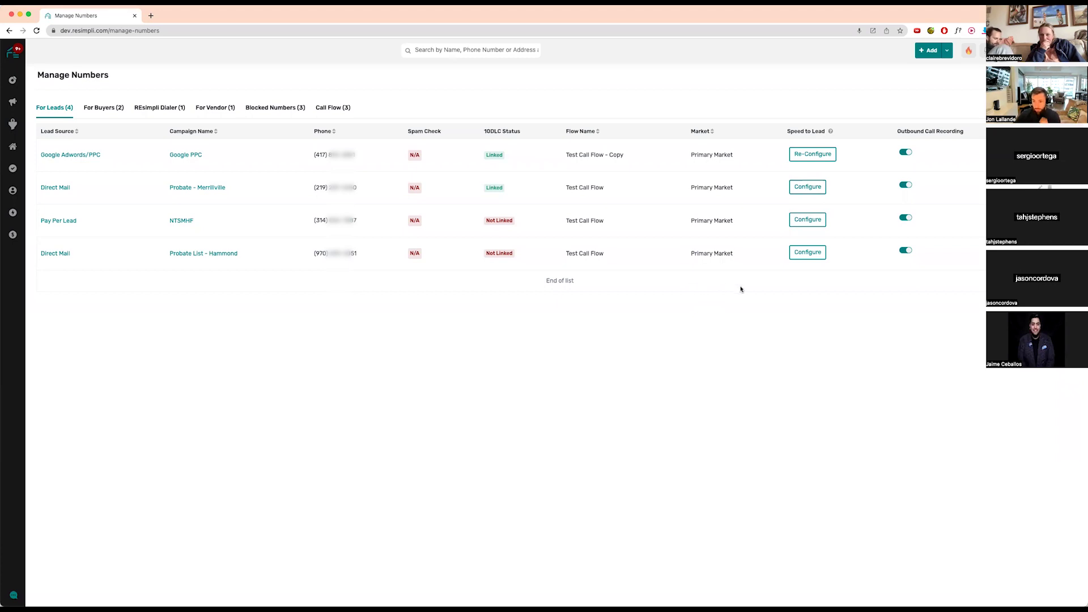
# - Go from Manage Numbers to the Buyers contacts page via the Contacts sidebar menu
pyautogui.moveTo(13, 191)
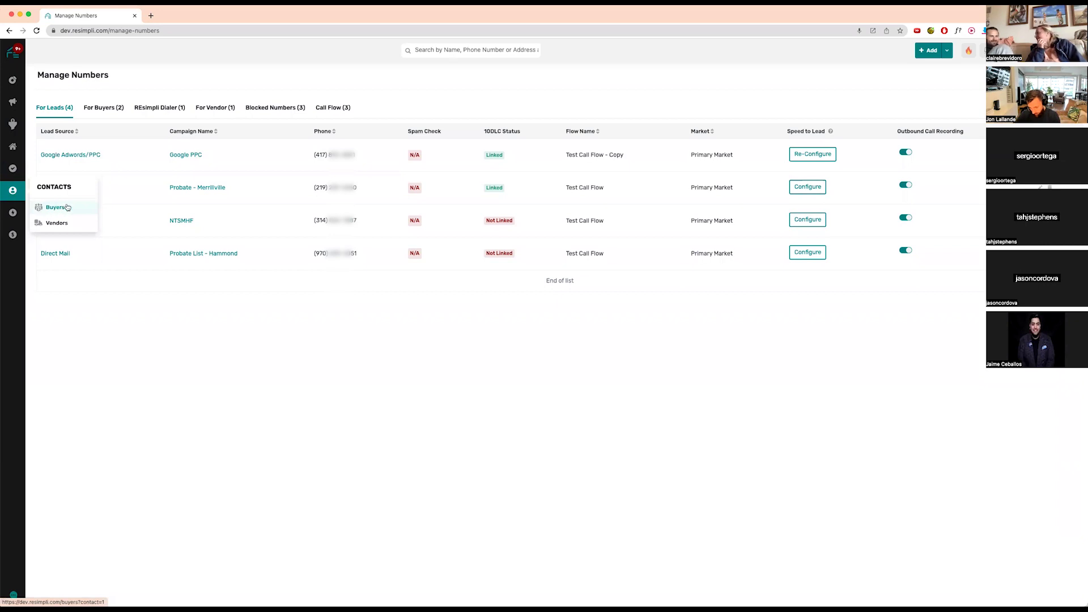
pyautogui.click(55, 207)
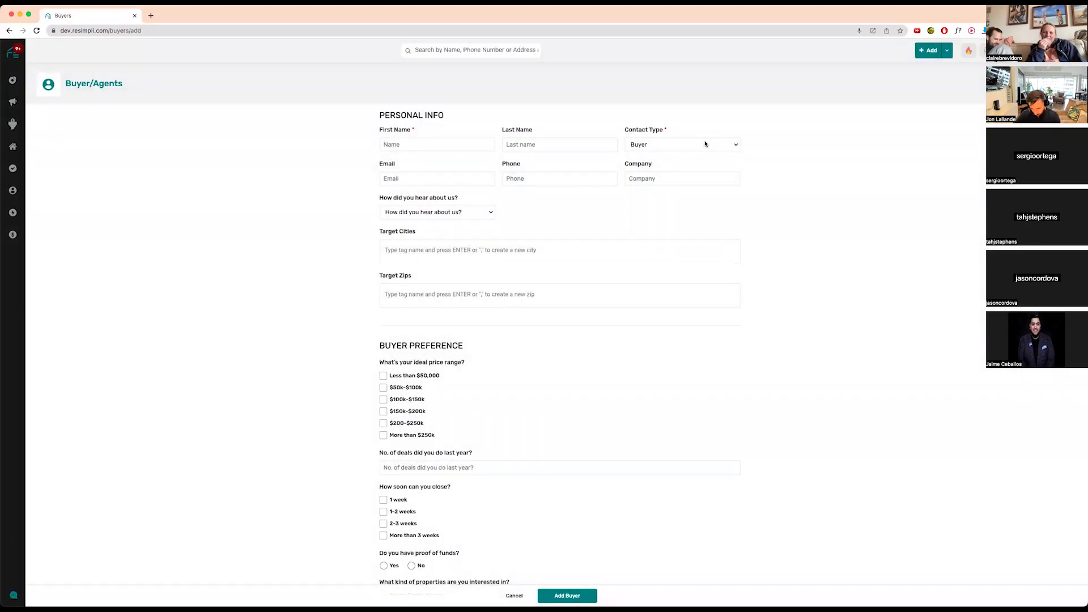
pyautogui.click(706, 142)
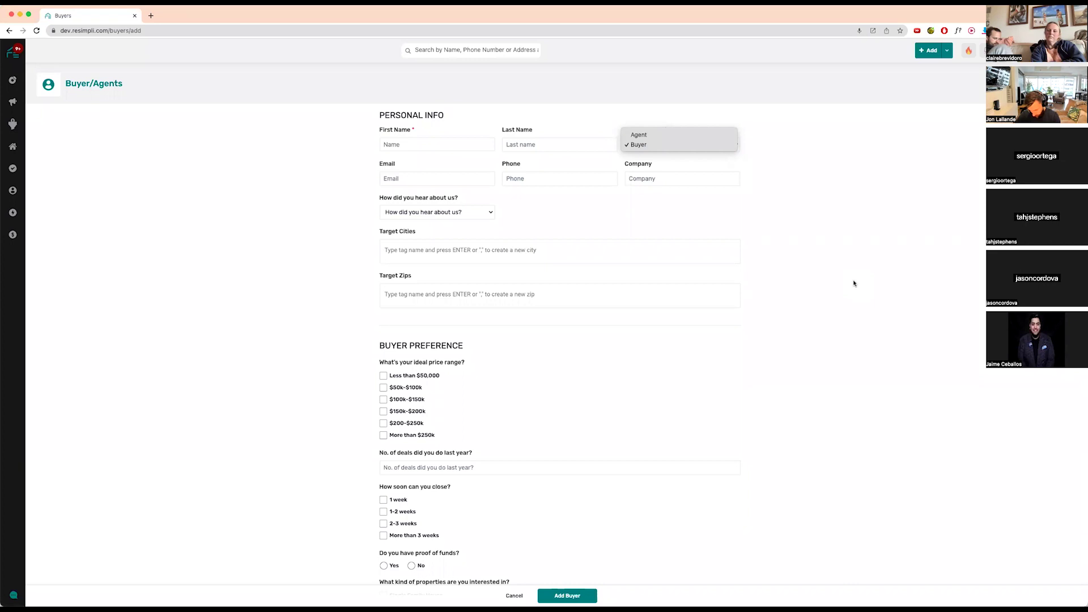
pyautogui.click(862, 311)
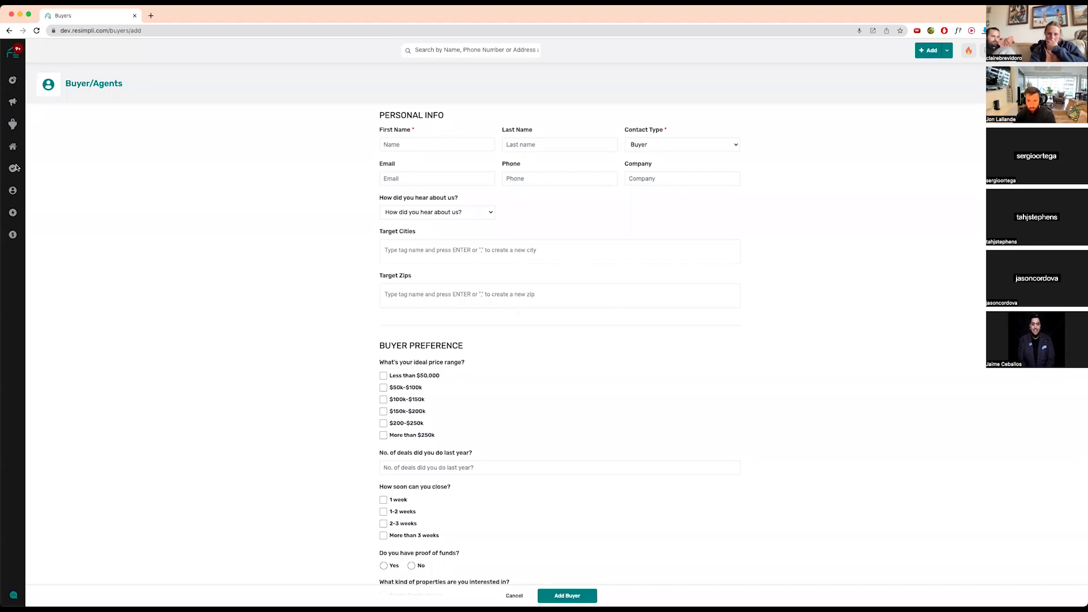
pyautogui.moveTo(13, 191)
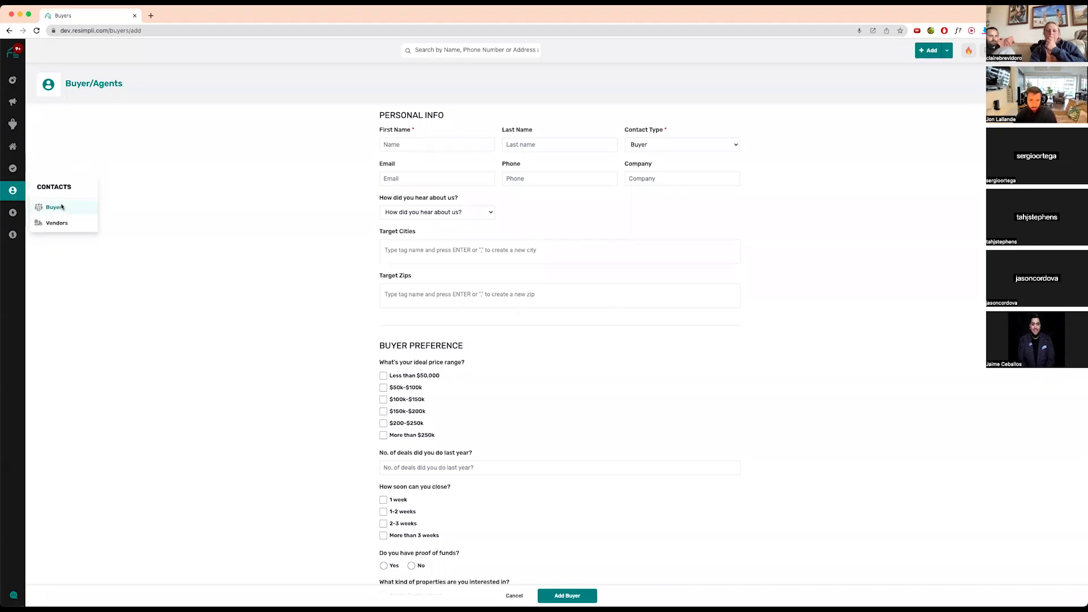
# - Return to the buyer contacts and show the three email campaigns, including Test 123 with 3 recipients
pyautogui.click(72, 208)
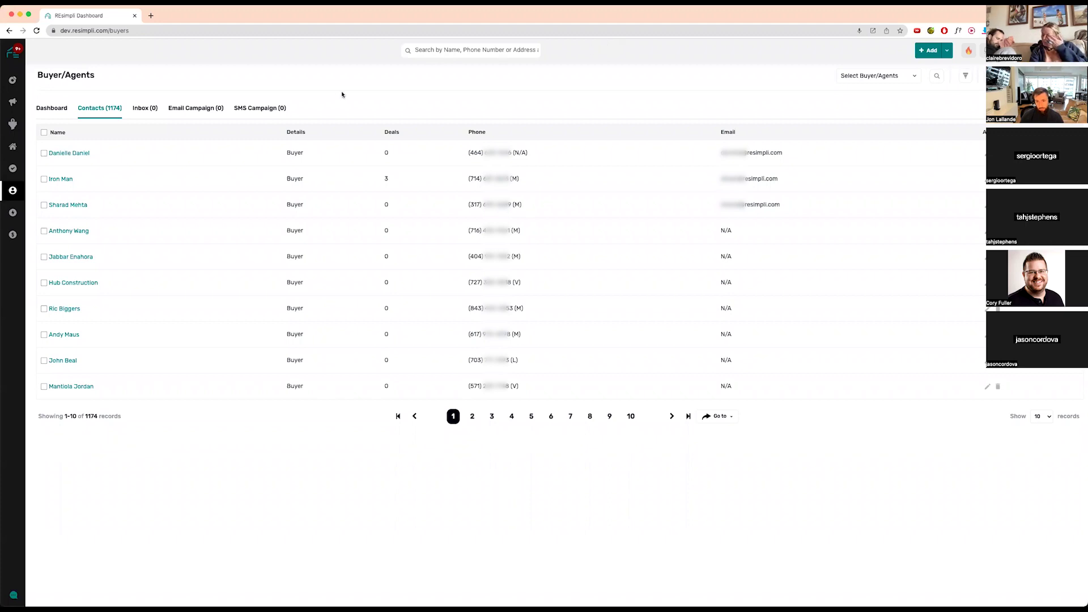
pyautogui.click(193, 109)
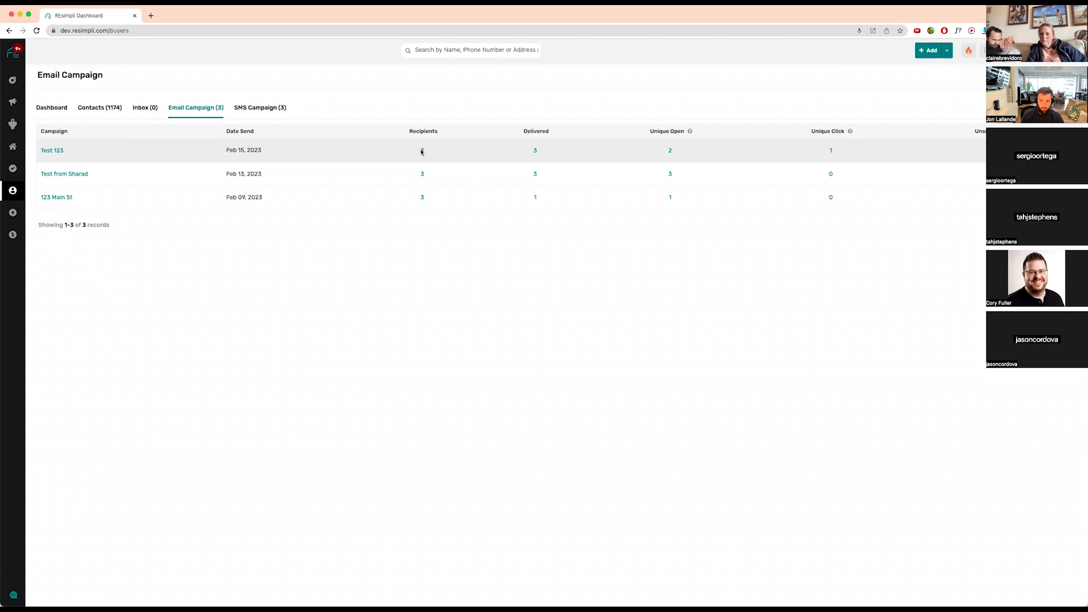
pyautogui.click(422, 151)
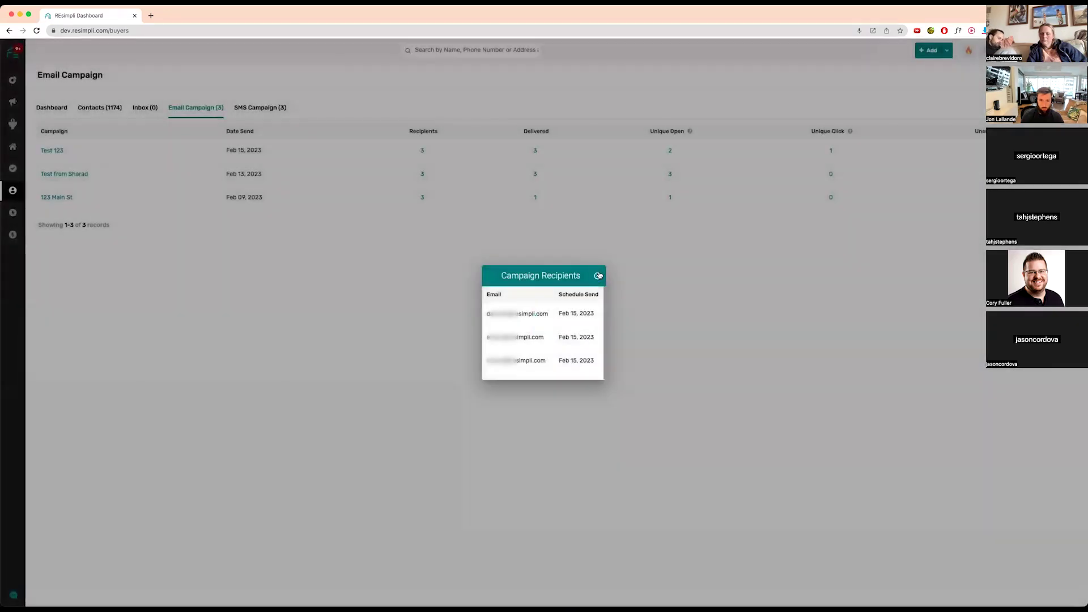
pyautogui.click(598, 275)
pyautogui.click(534, 150)
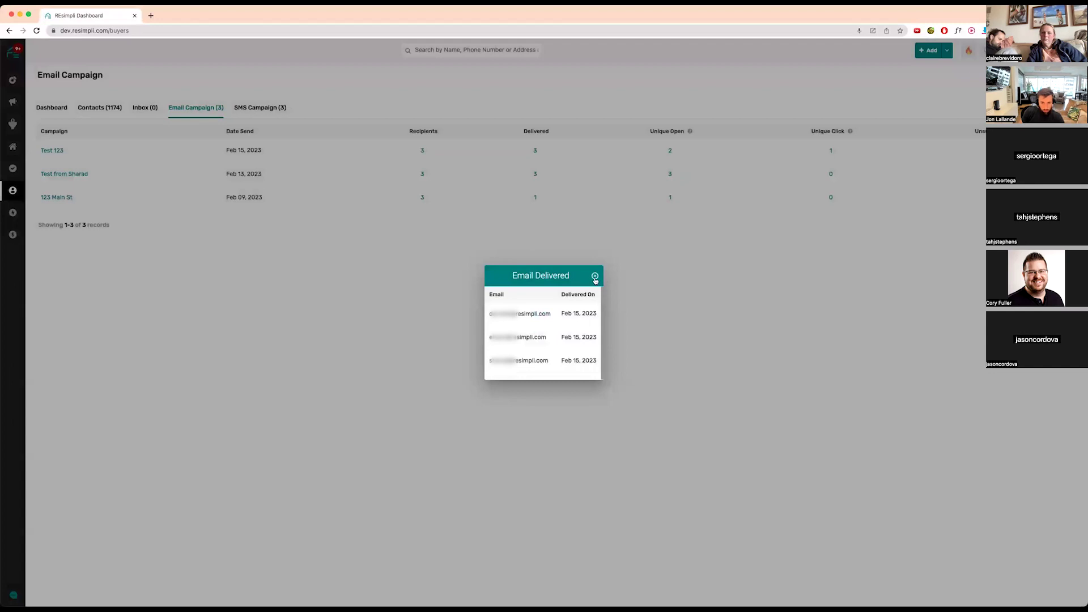
pyautogui.click(595, 276)
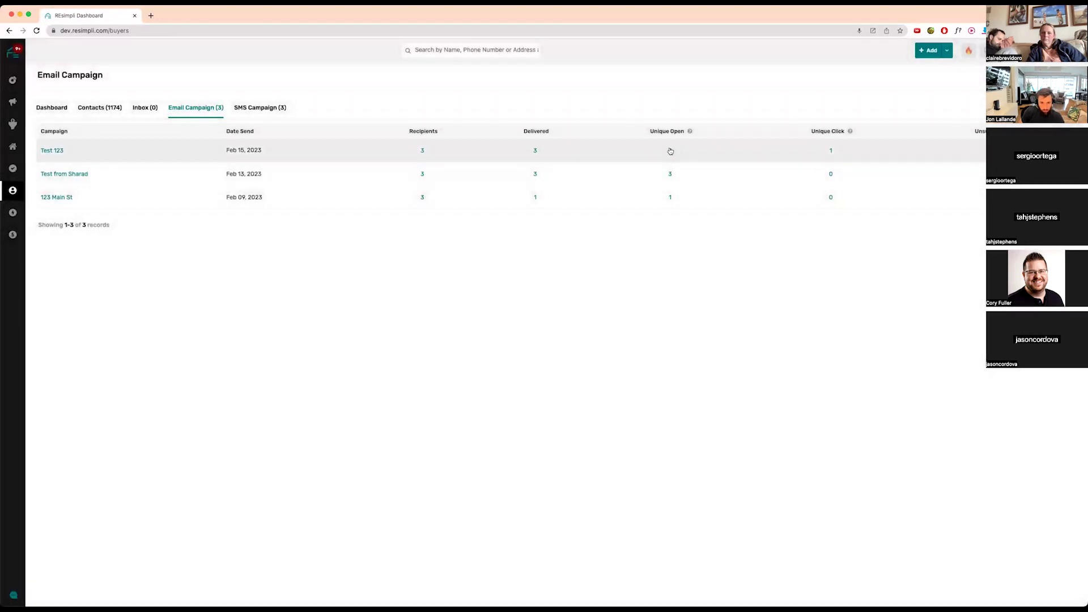
pyautogui.click(670, 151)
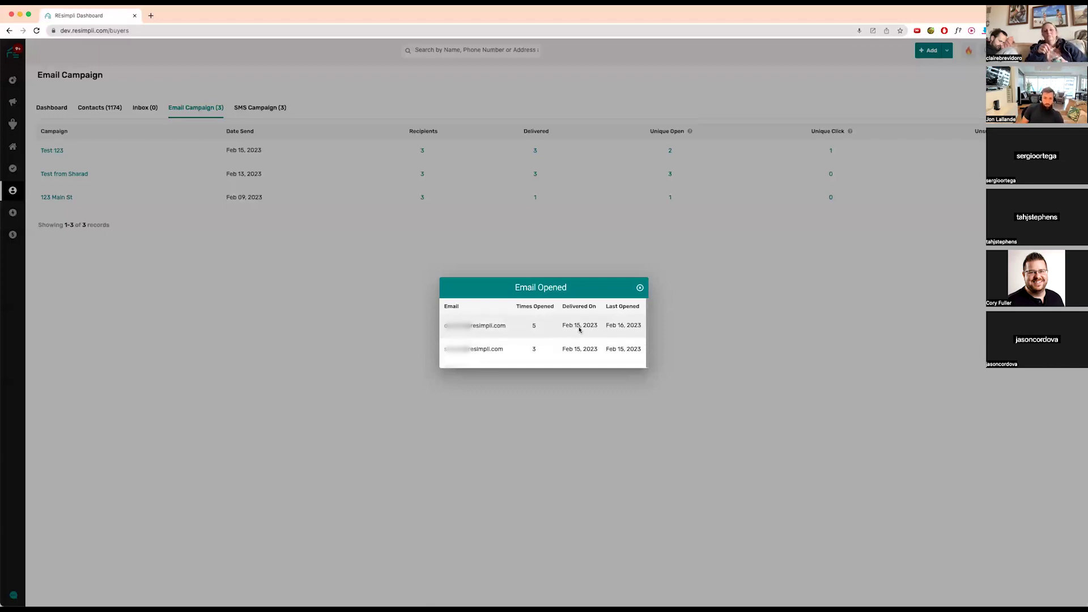
pyautogui.click(640, 289)
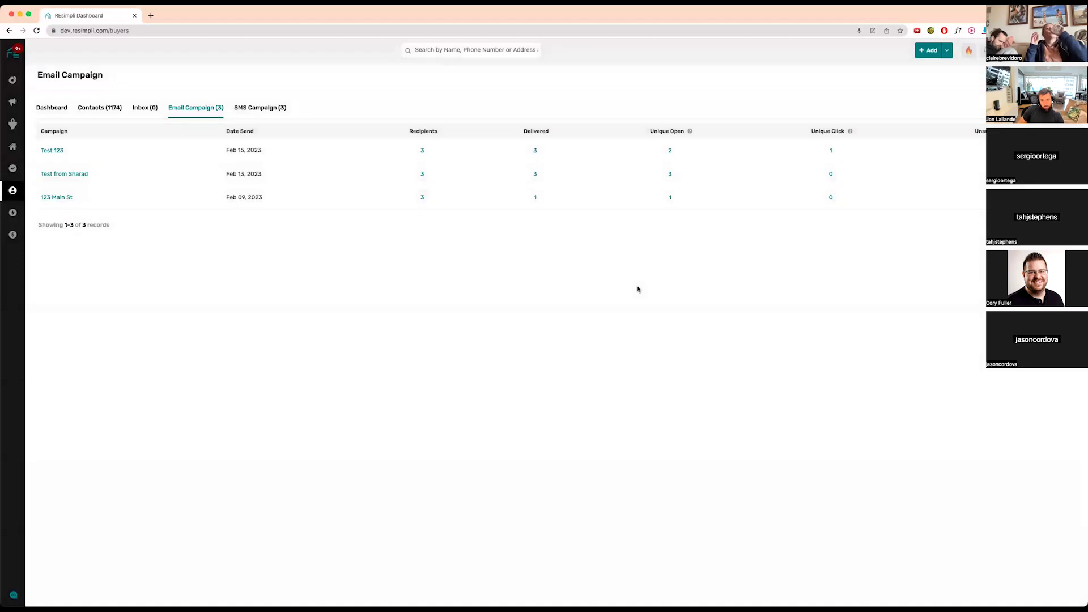
pyautogui.click(831, 150)
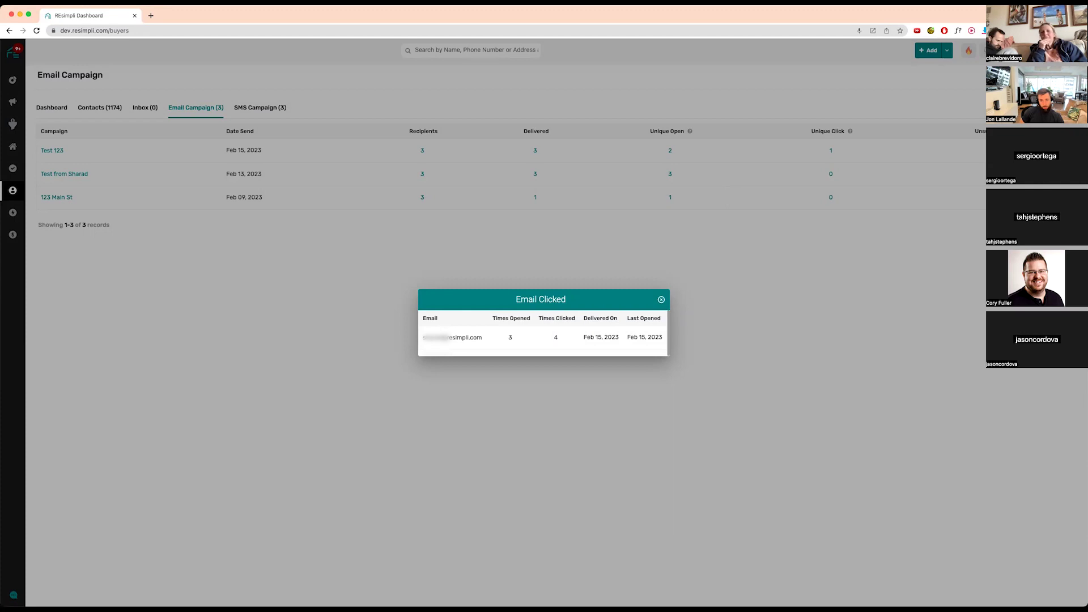
pyautogui.click(661, 299)
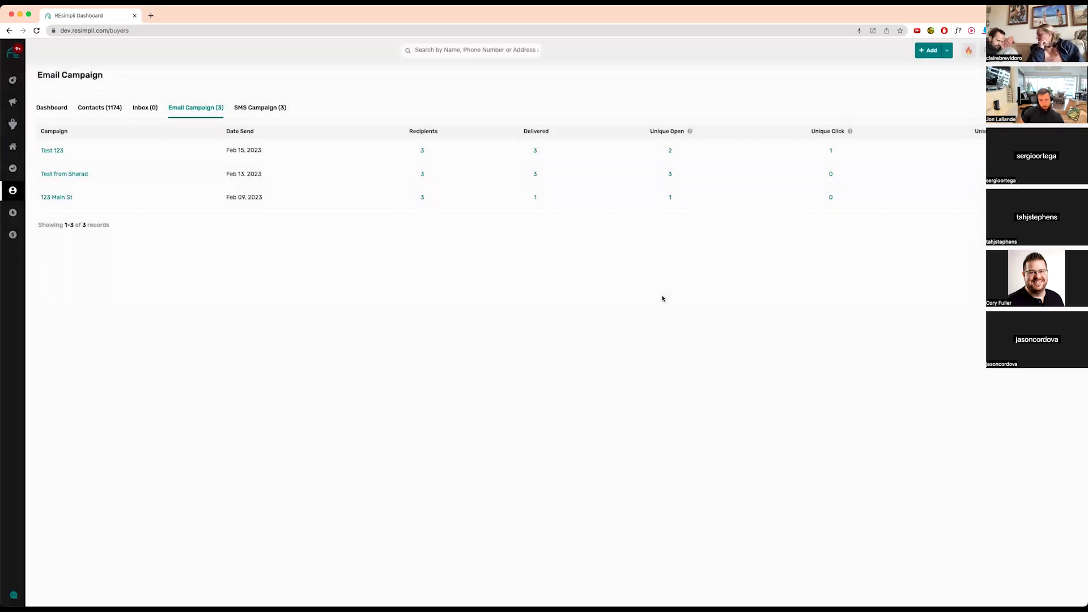
# - Show the three buyer SMS campaigns and check the sent count for 123 Main St Sept 9
pyautogui.click(260, 108)
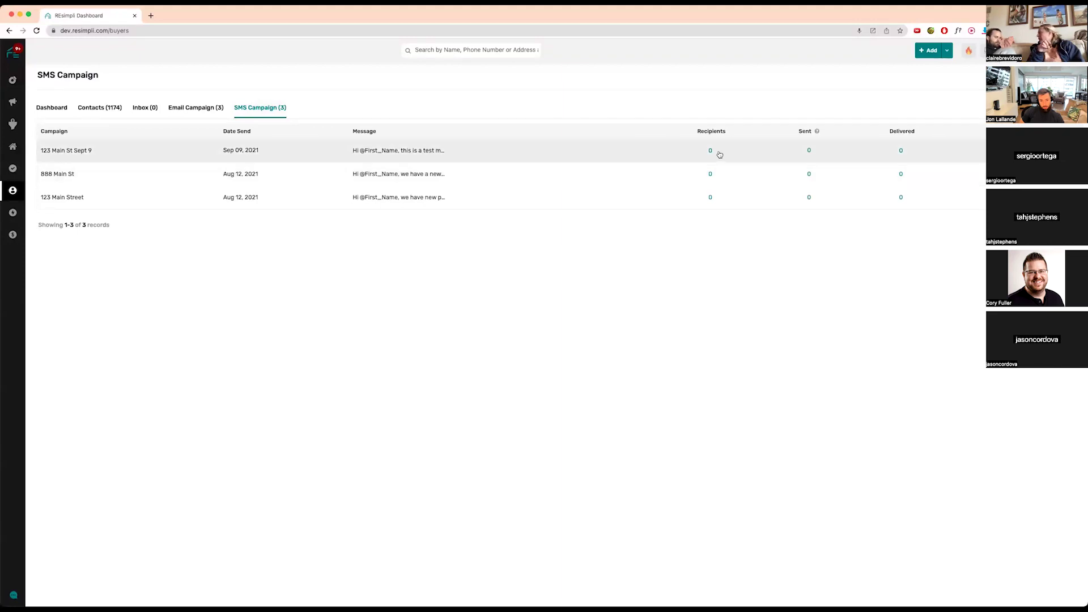
pyautogui.click(810, 150)
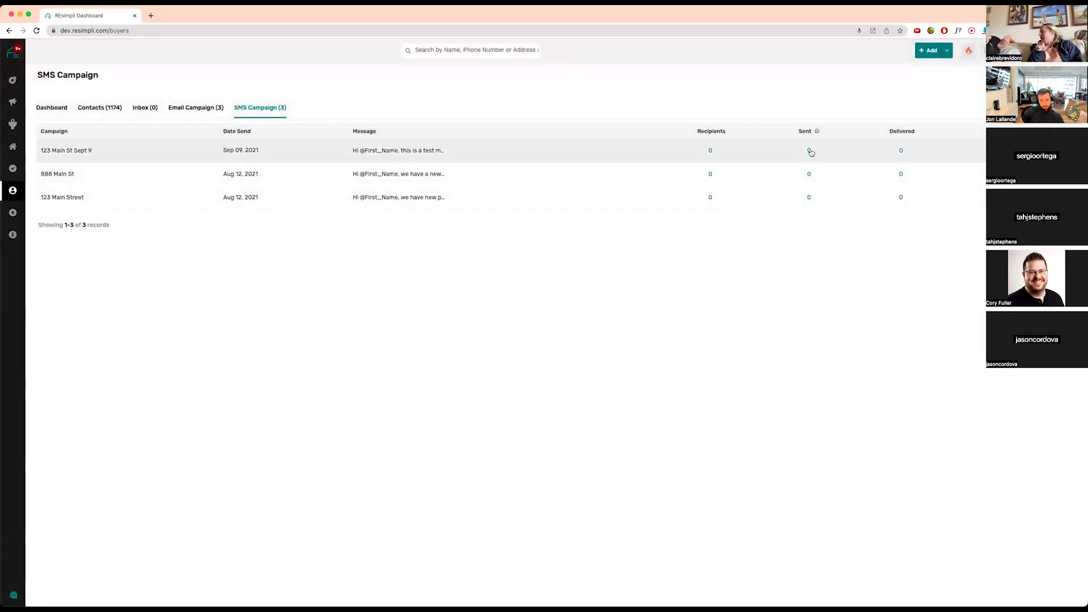
pyautogui.moveTo(817, 132)
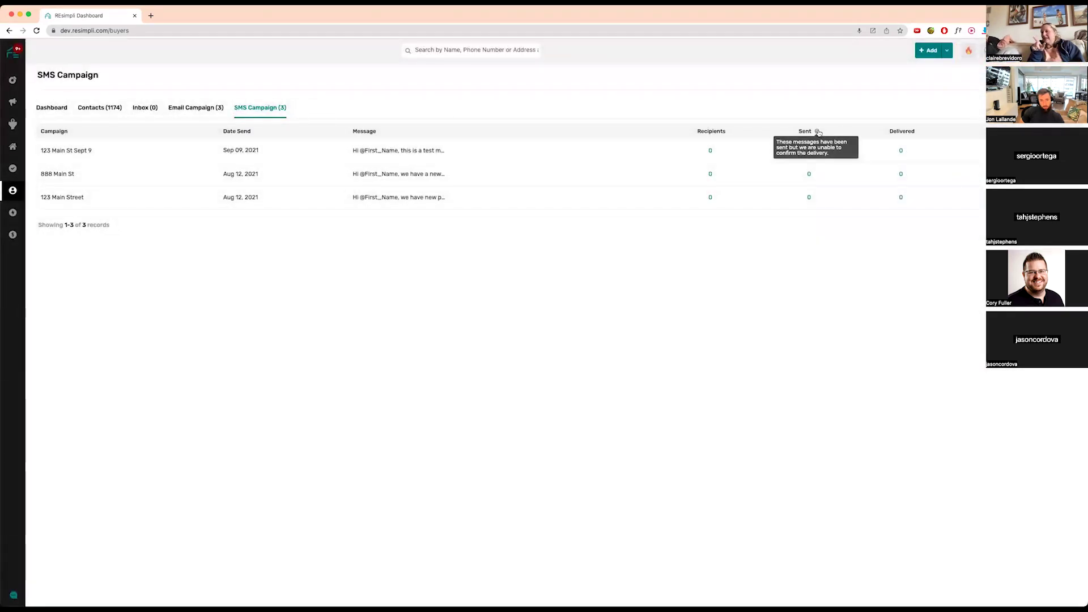
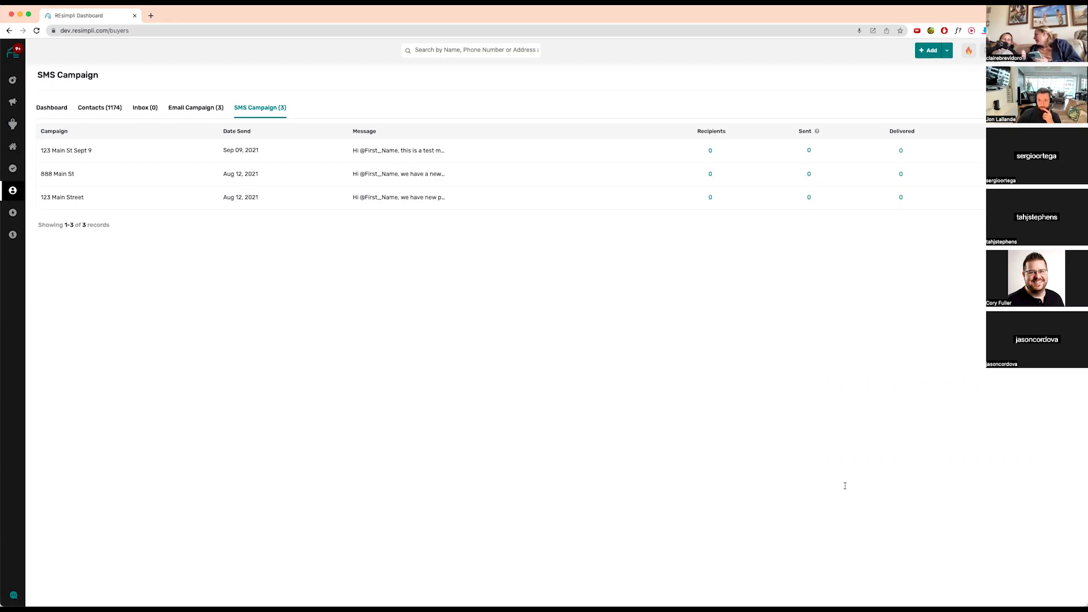
# - Open List Stacking from the Marketing menu to show its 9186 property addresses
pyautogui.moveTo(21, 126)
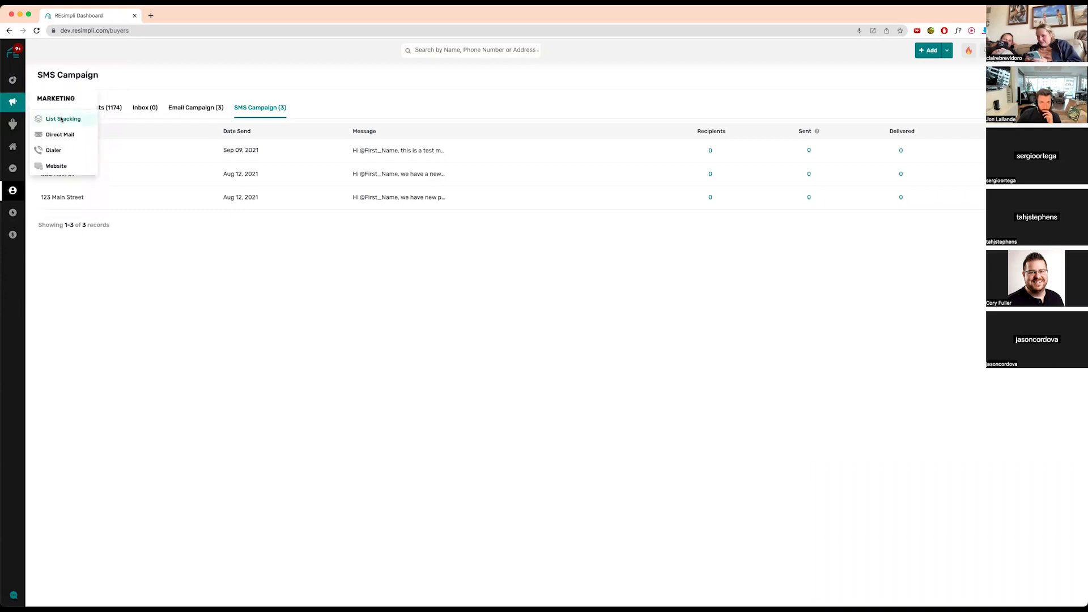
pyautogui.click(68, 121)
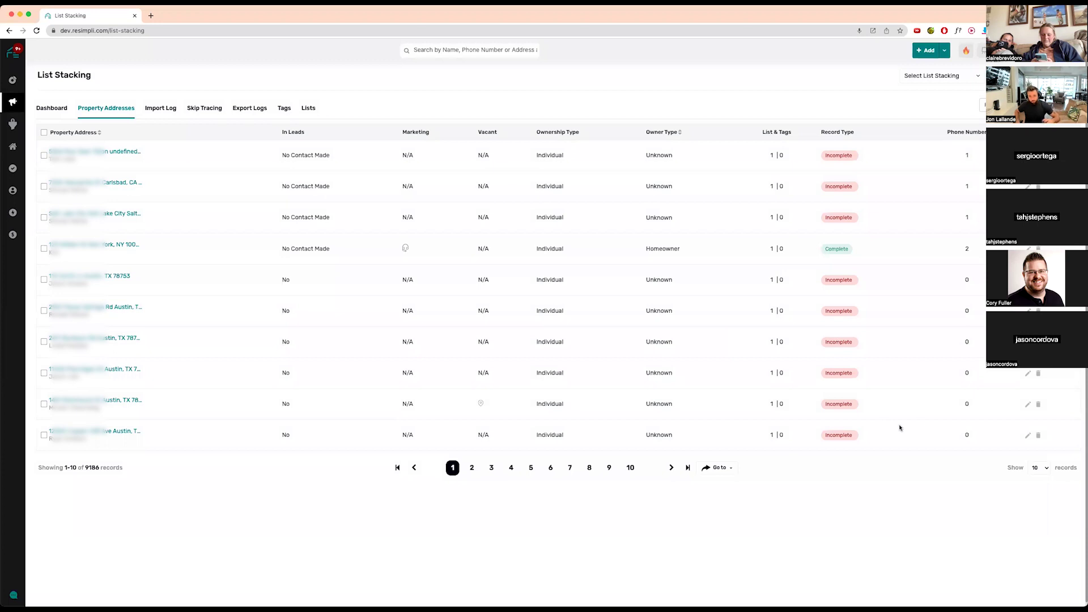
# - Look at the first property record, then open the Carlsbad, CA 92011 property's details
pyautogui.click(96, 153)
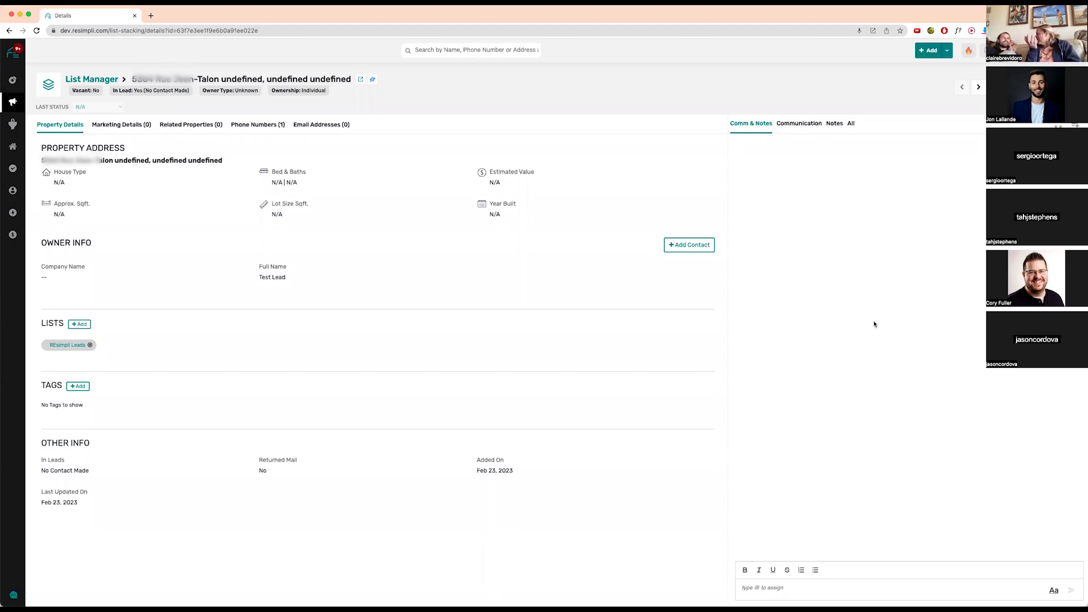
pyautogui.click(89, 80)
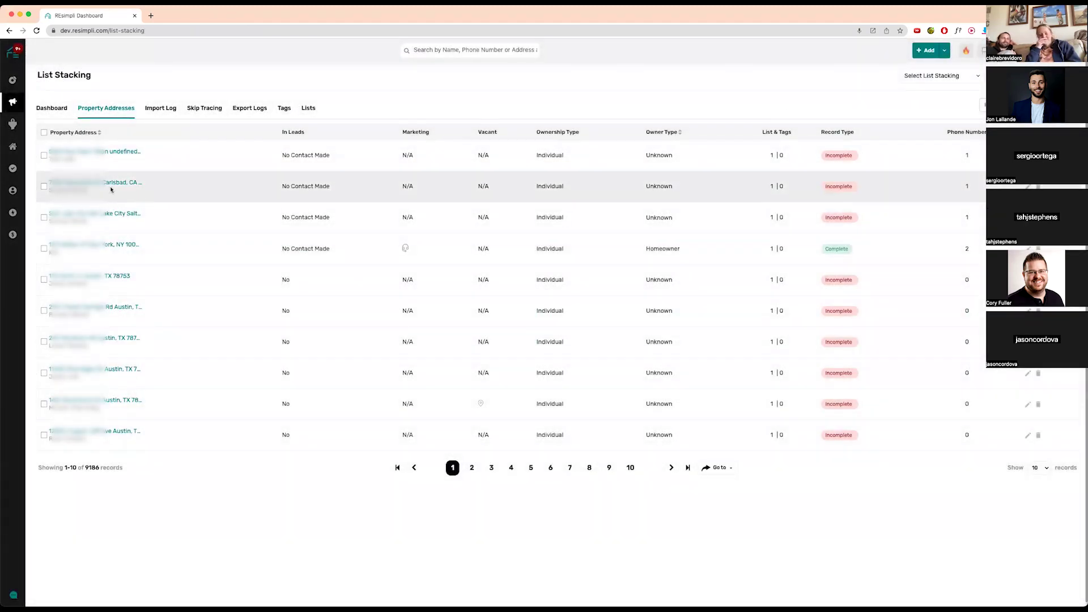
pyautogui.click(107, 182)
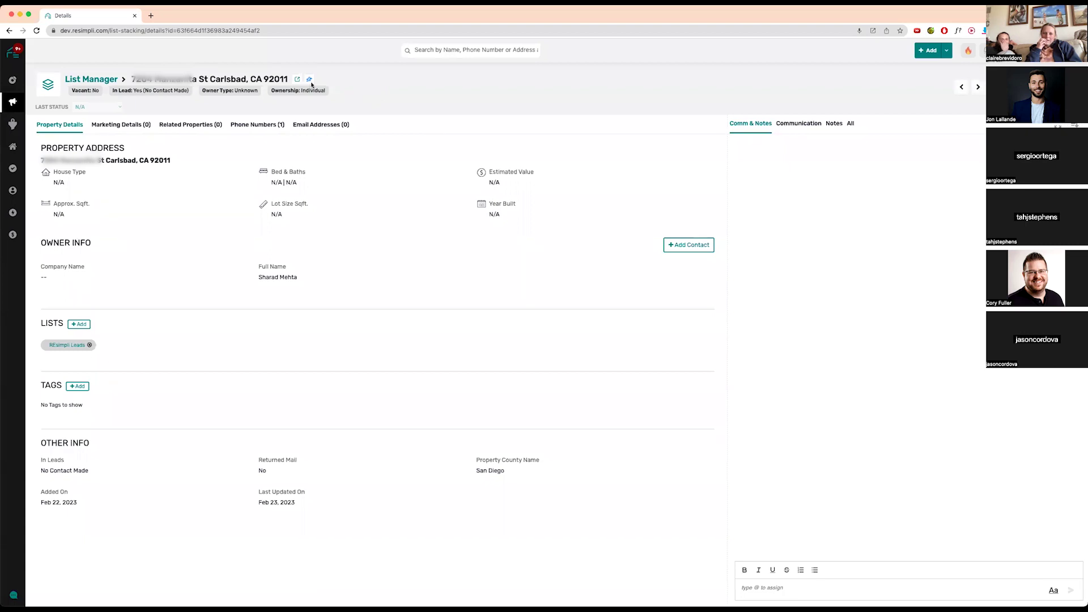
pyautogui.click(298, 80)
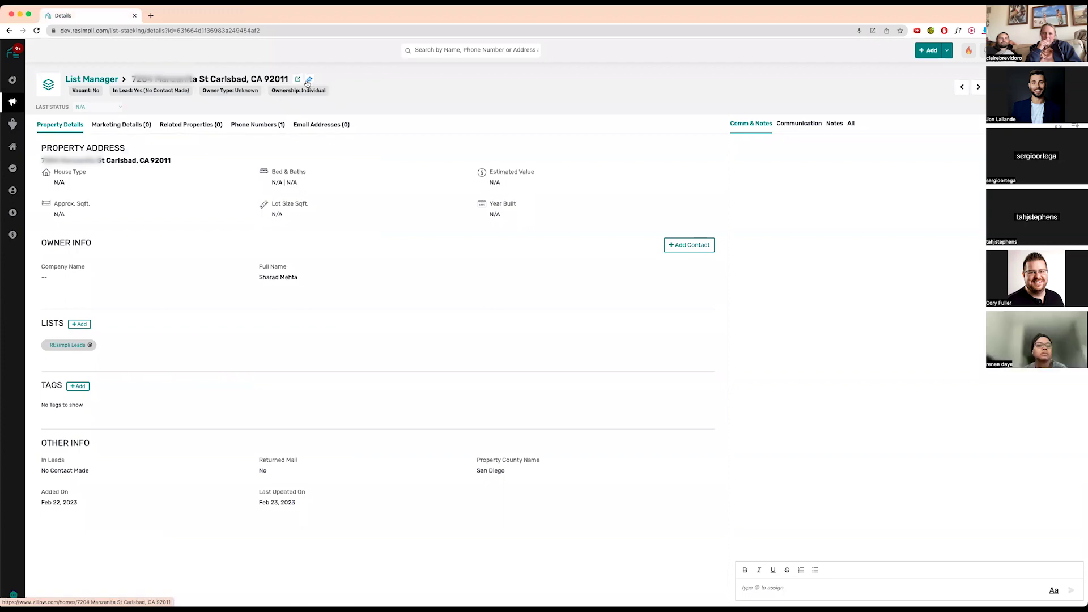
pyautogui.click(306, 85)
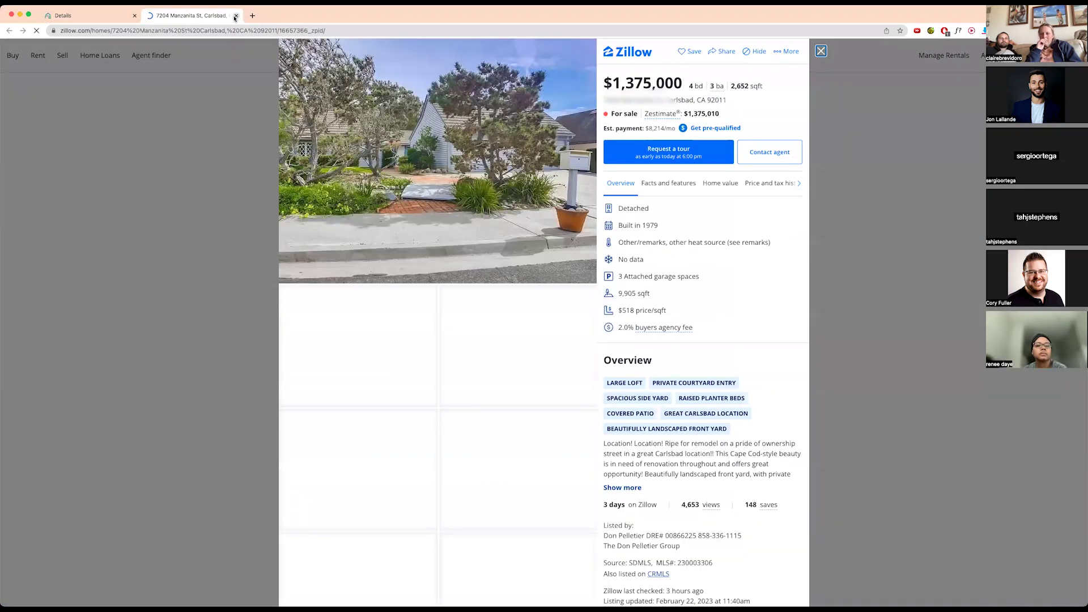
pyautogui.click(235, 16)
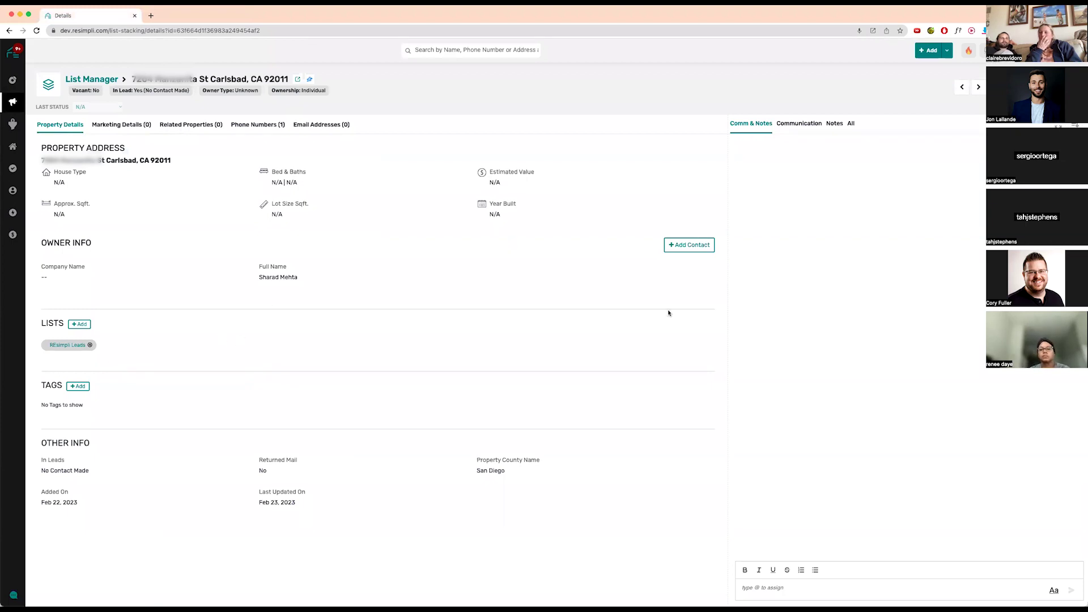
# - Browse neighbouring property records, then open the fifth listed property, Austin, TX 78753
pyautogui.click(977, 88)
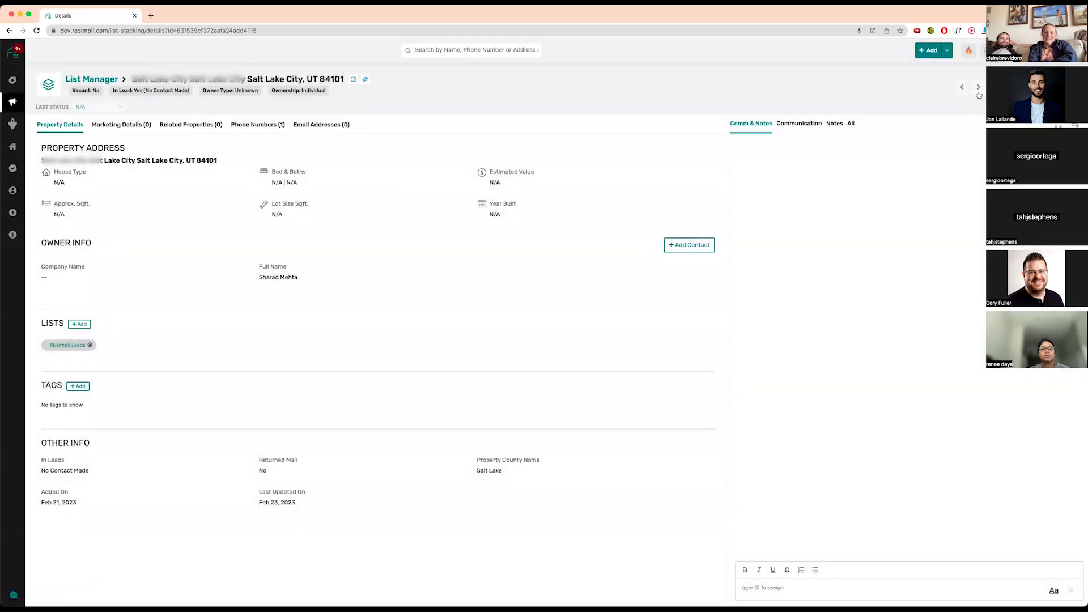
pyautogui.click(979, 88)
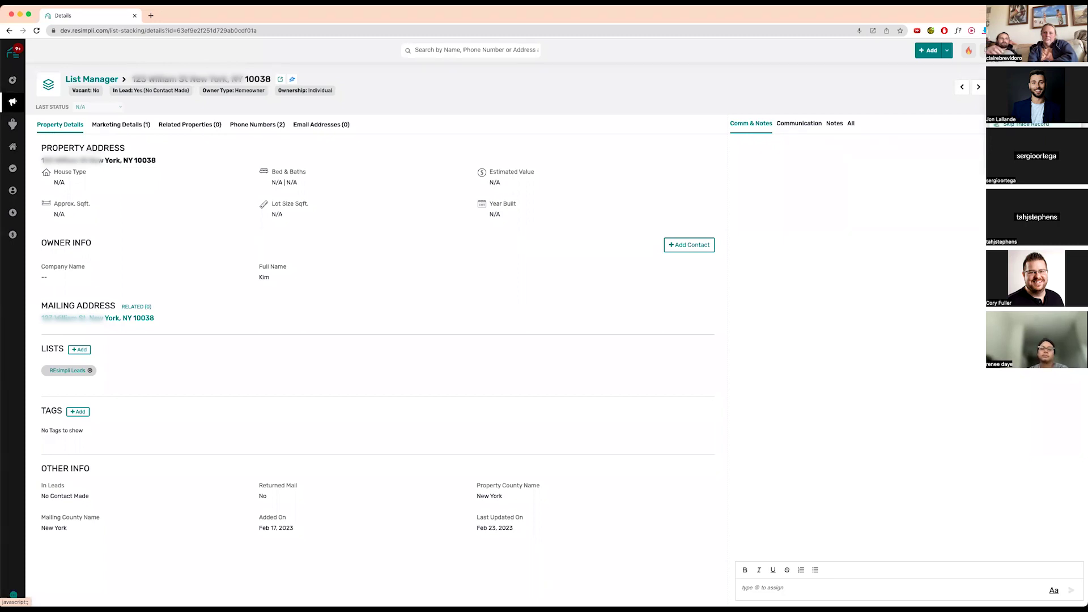
pyautogui.click(962, 88)
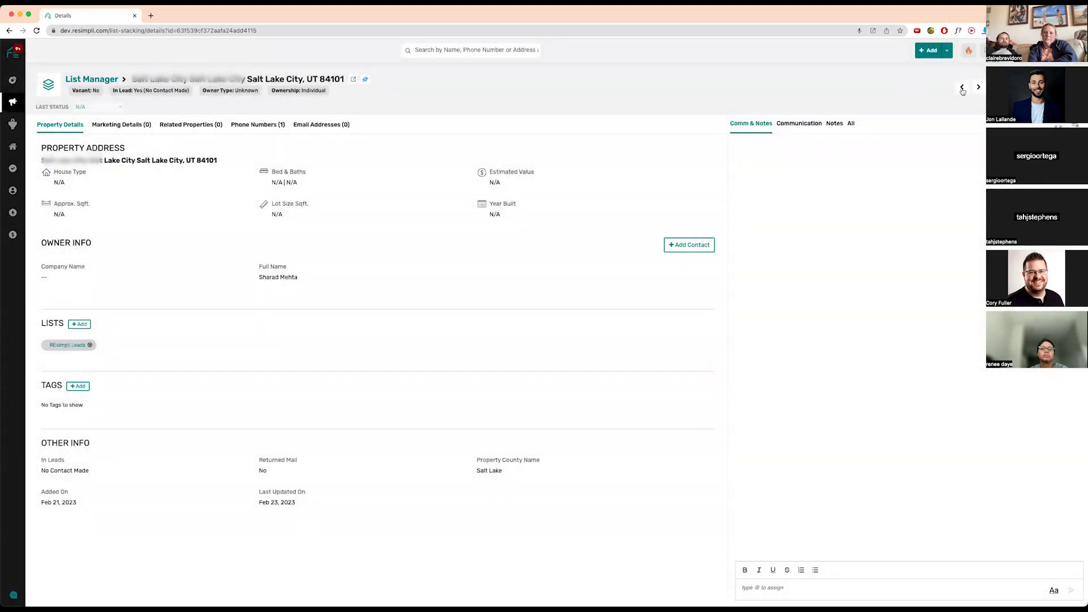
pyautogui.click(962, 89)
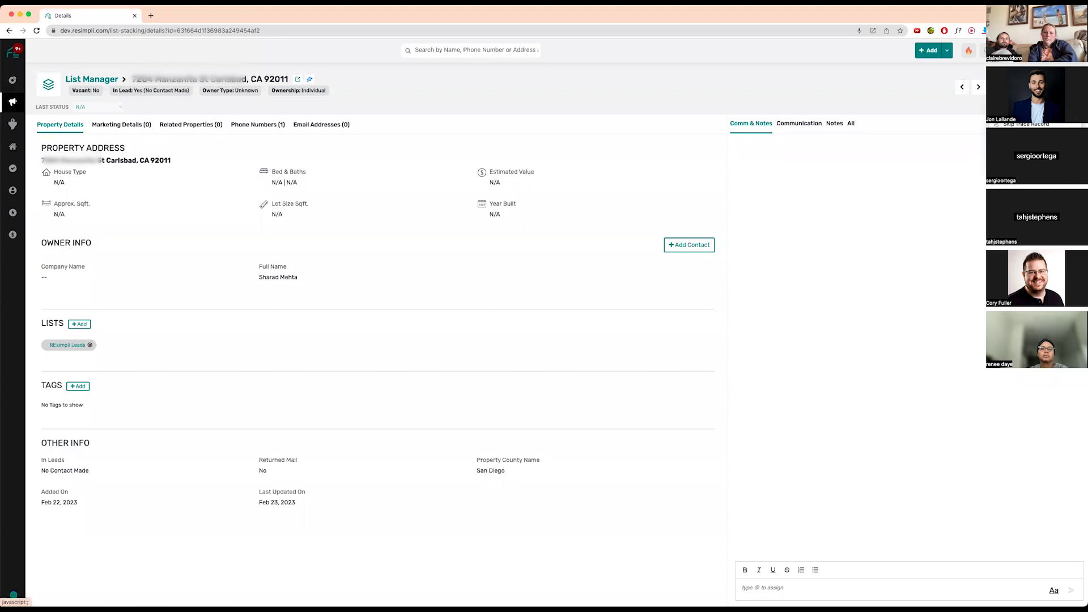
pyautogui.click(96, 79)
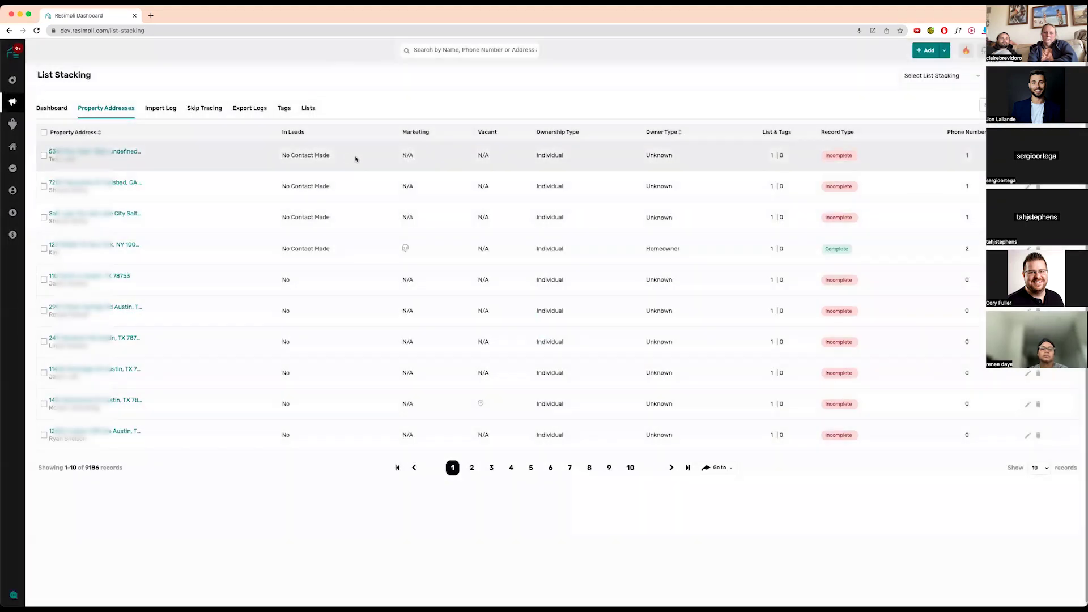
pyautogui.click(113, 277)
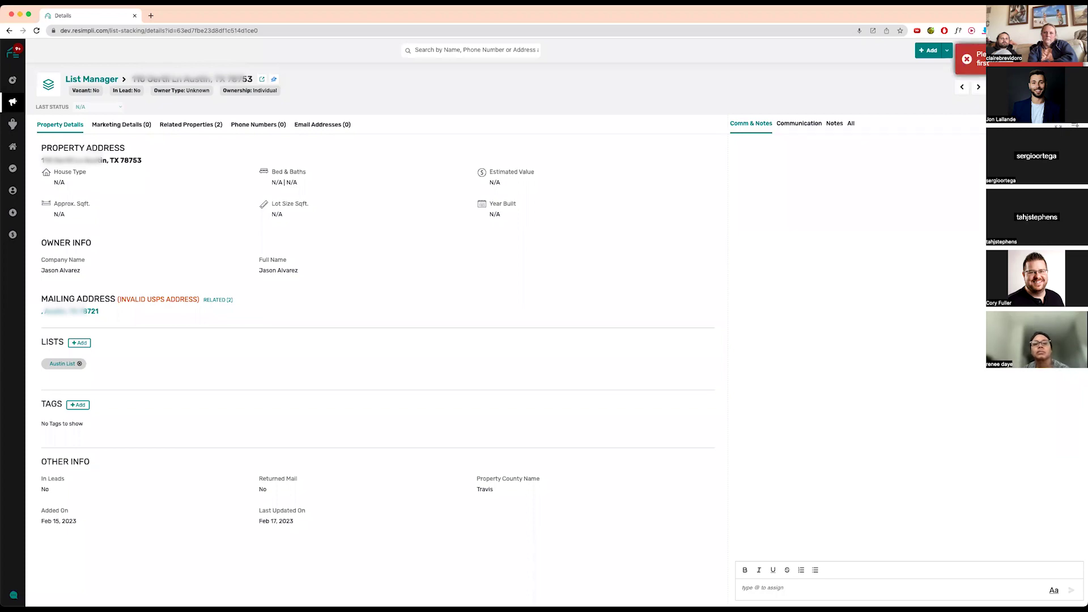
# - Edit the Austin property, add a Mobile-type phone number under Contact Info, and update it
pyautogui.click(1020, 109)
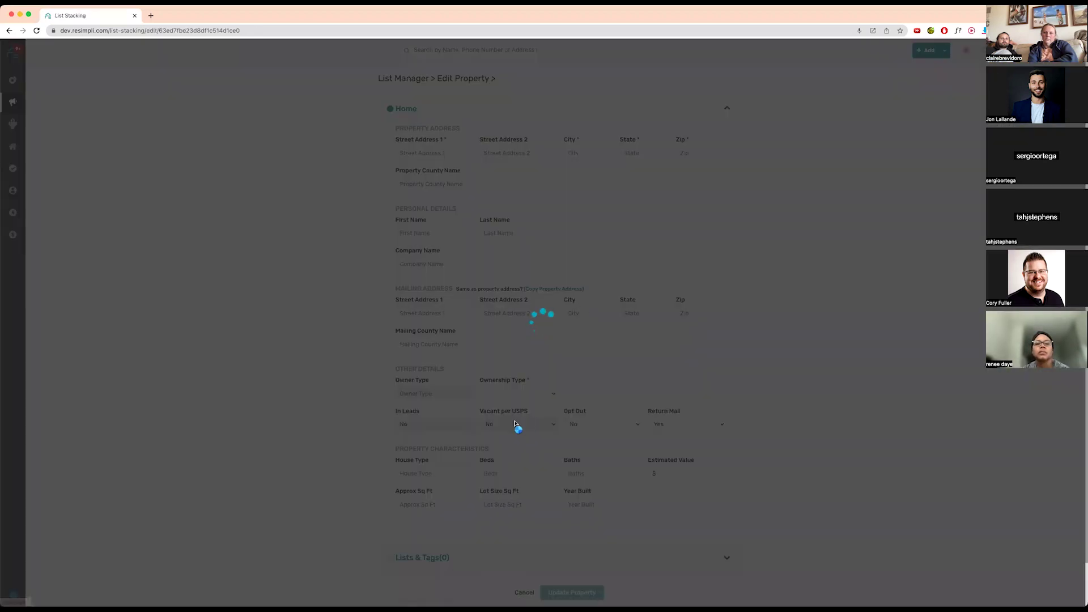
pyautogui.scroll(-2, 442, 503)
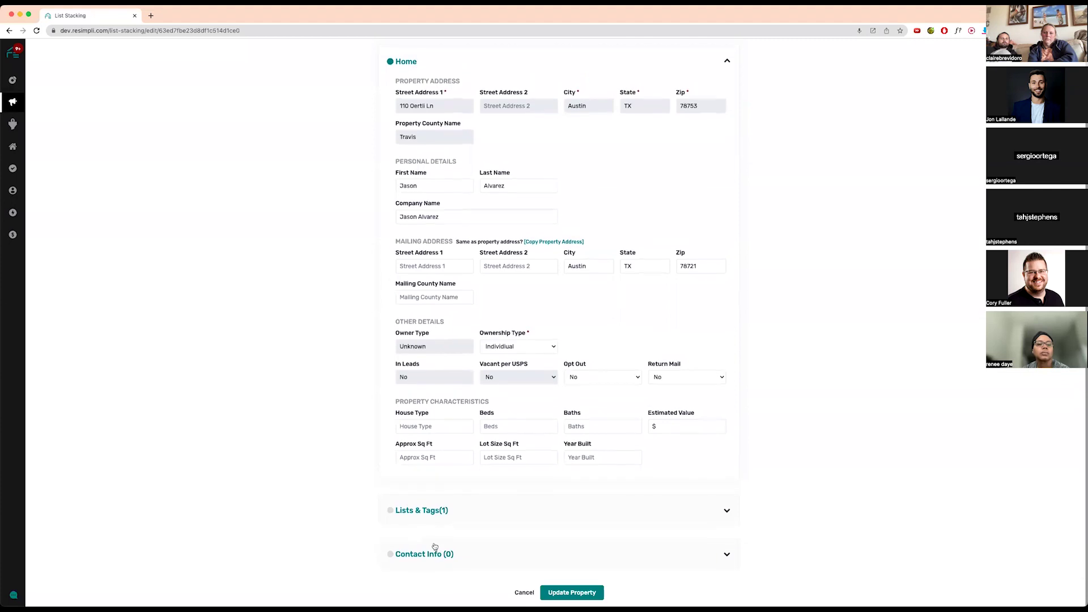
pyautogui.click(436, 553)
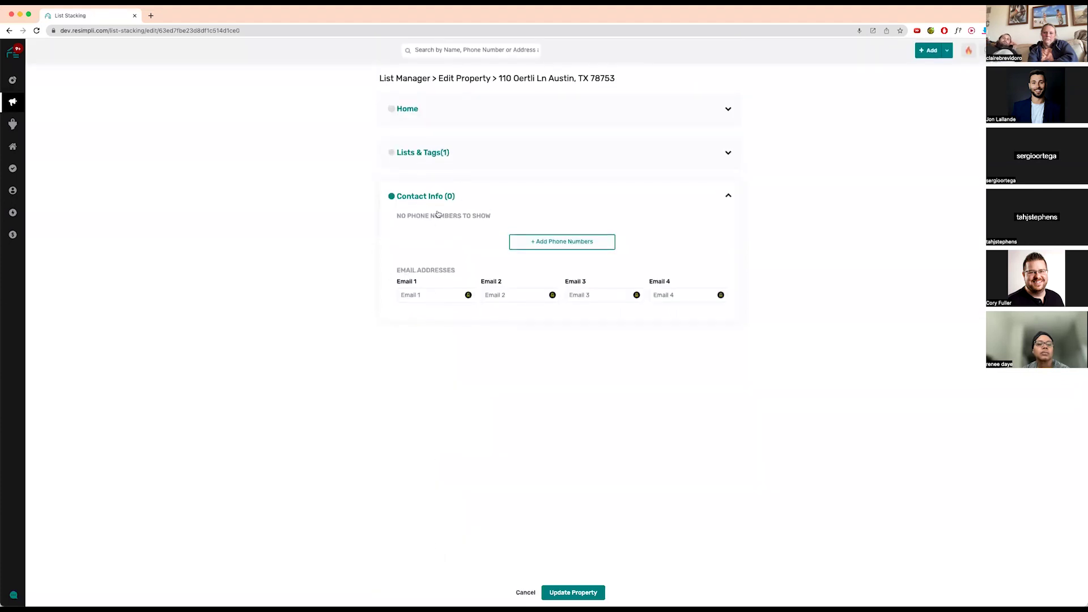
pyautogui.click(563, 242)
pyautogui.click(443, 243)
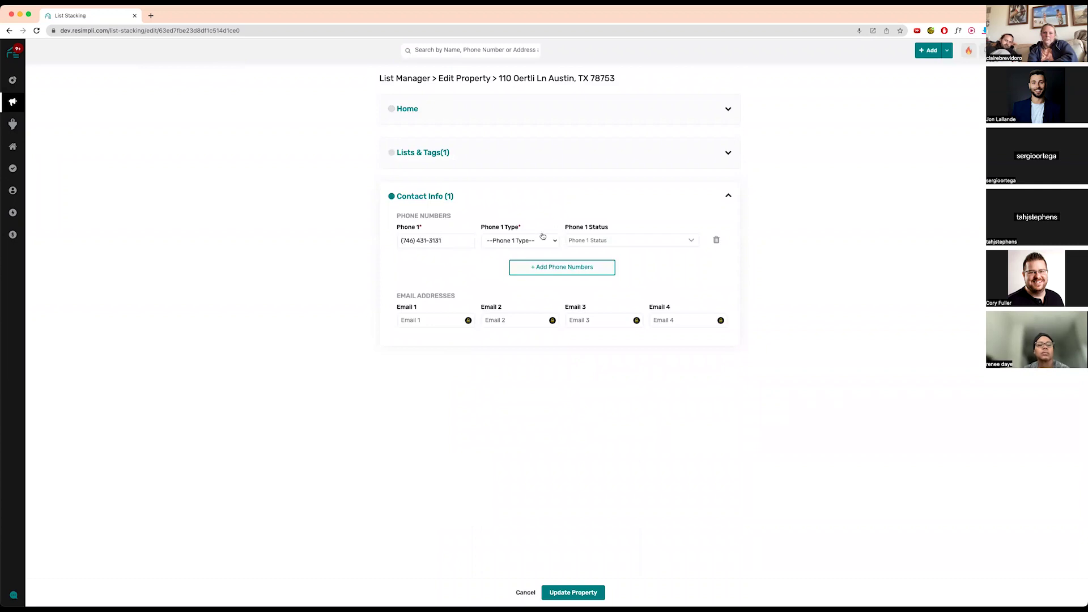
pyautogui.click(543, 239)
pyautogui.press('Return')
pyautogui.click(588, 593)
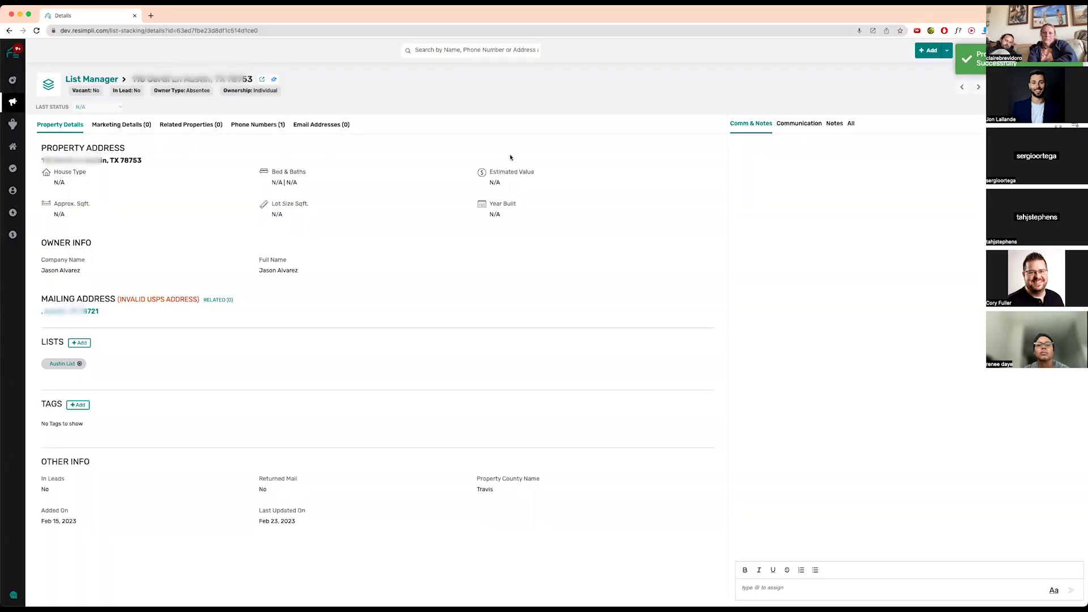
# - Save the property as a lead on Google Adwords/PPC with New Drip and tags turned off
pyautogui.click(1032, 87)
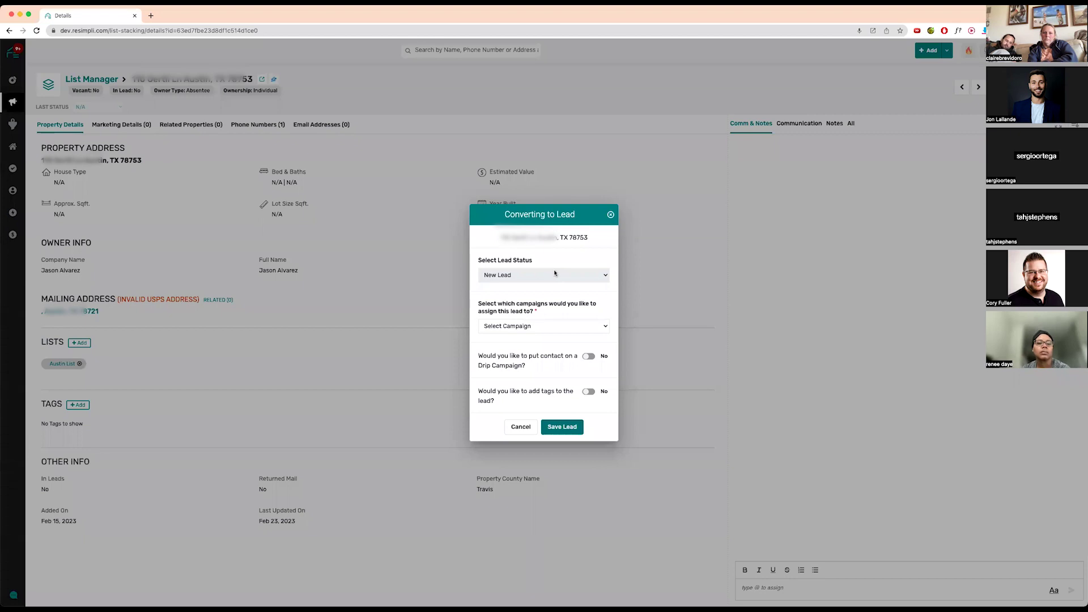
pyautogui.click(556, 327)
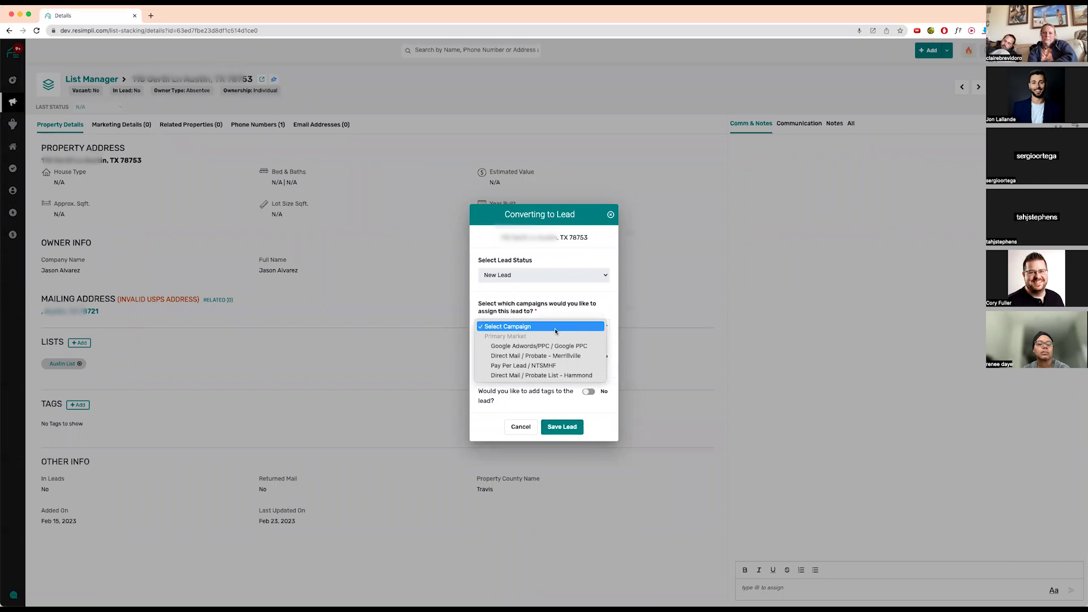
pyautogui.click(556, 347)
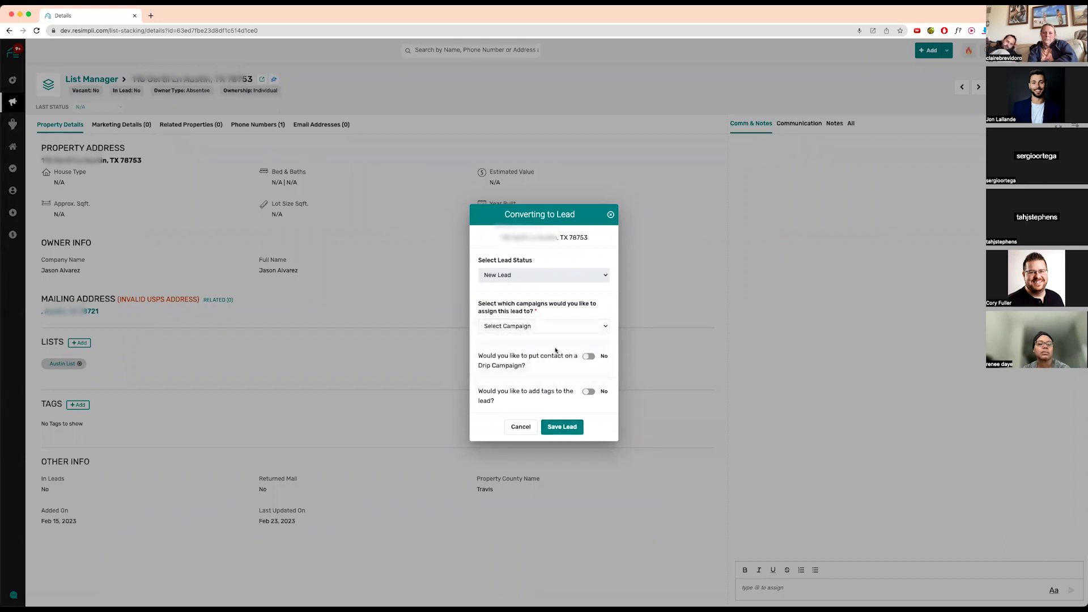
pyautogui.click(589, 356)
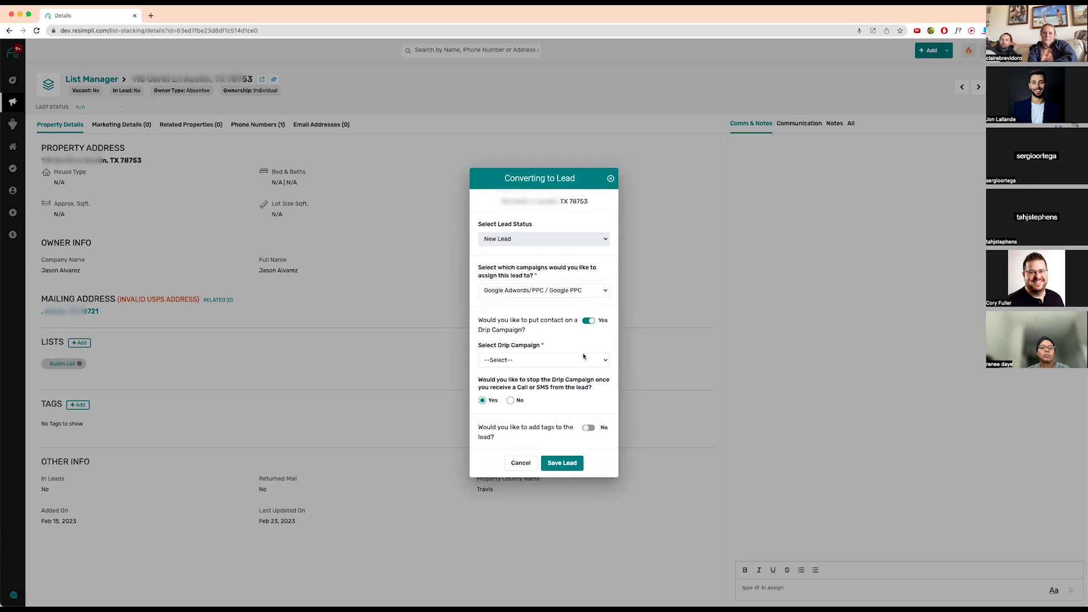
pyautogui.click(541, 363)
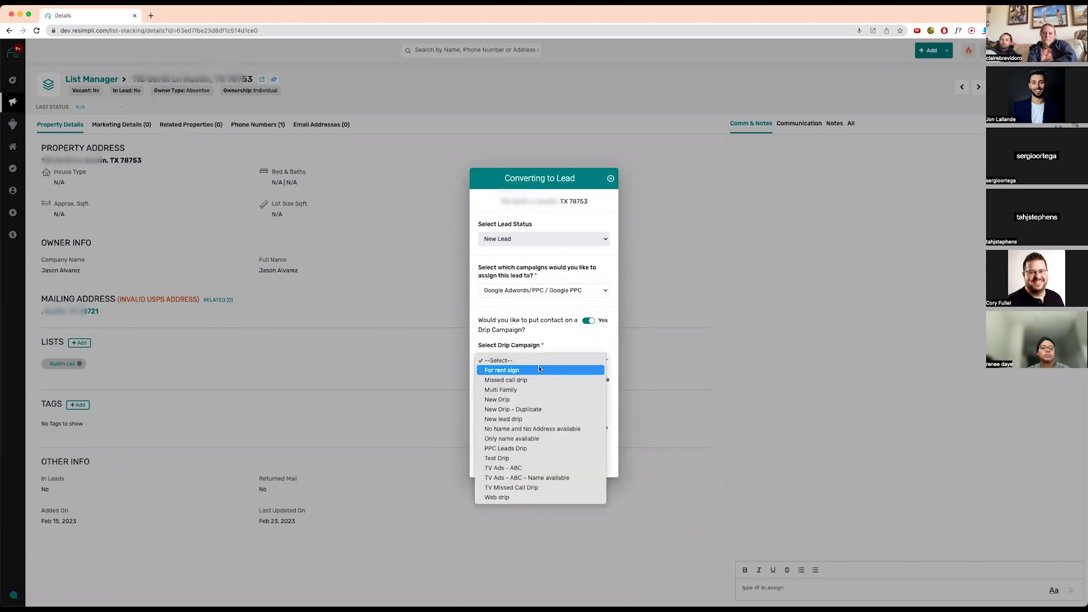
pyautogui.click(539, 400)
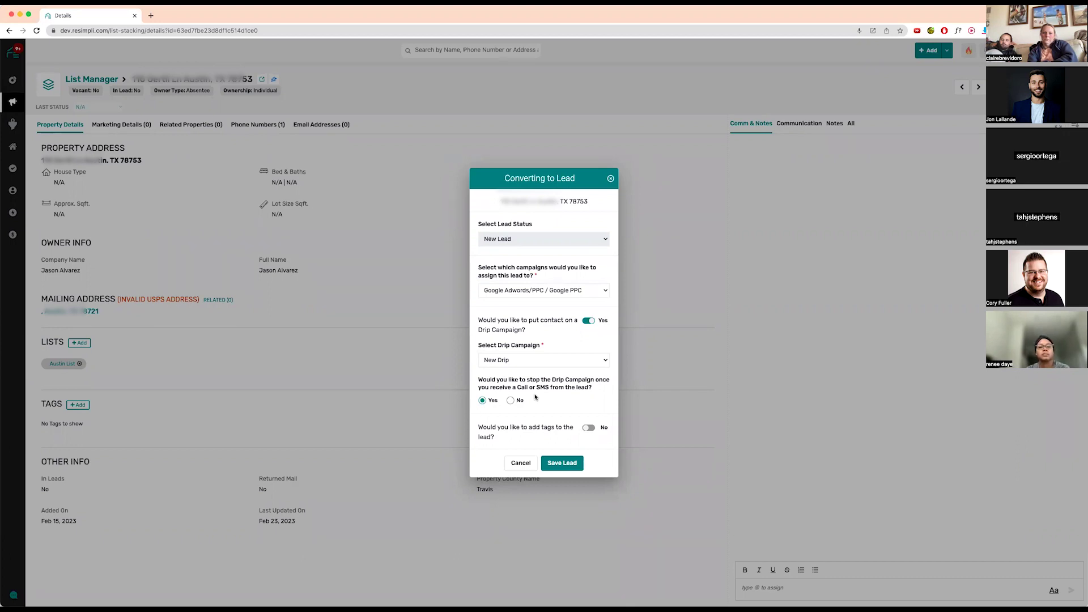
pyautogui.click(589, 427)
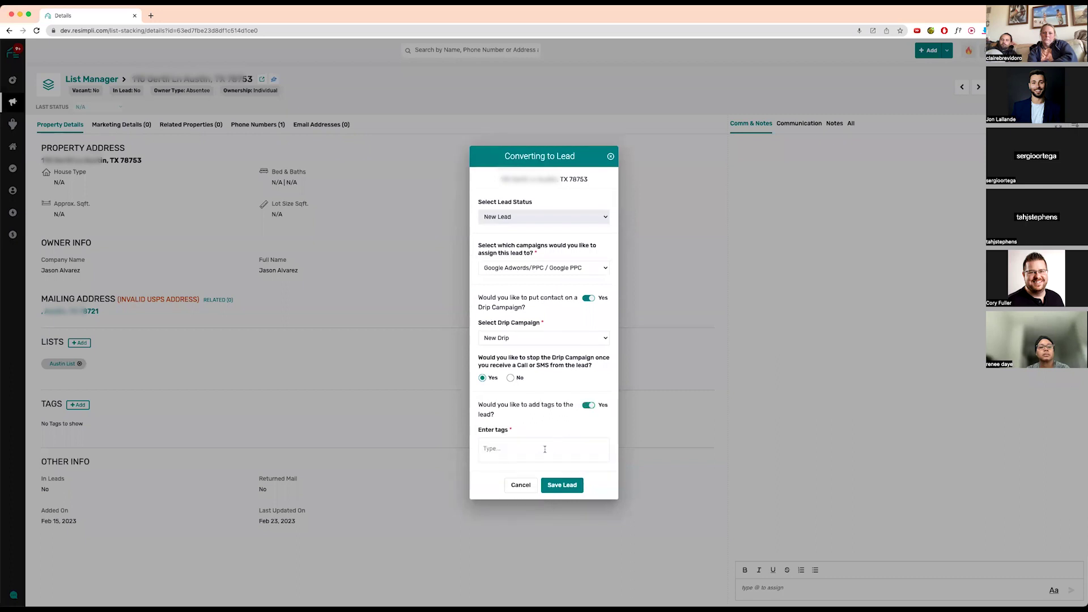
pyautogui.click(589, 405)
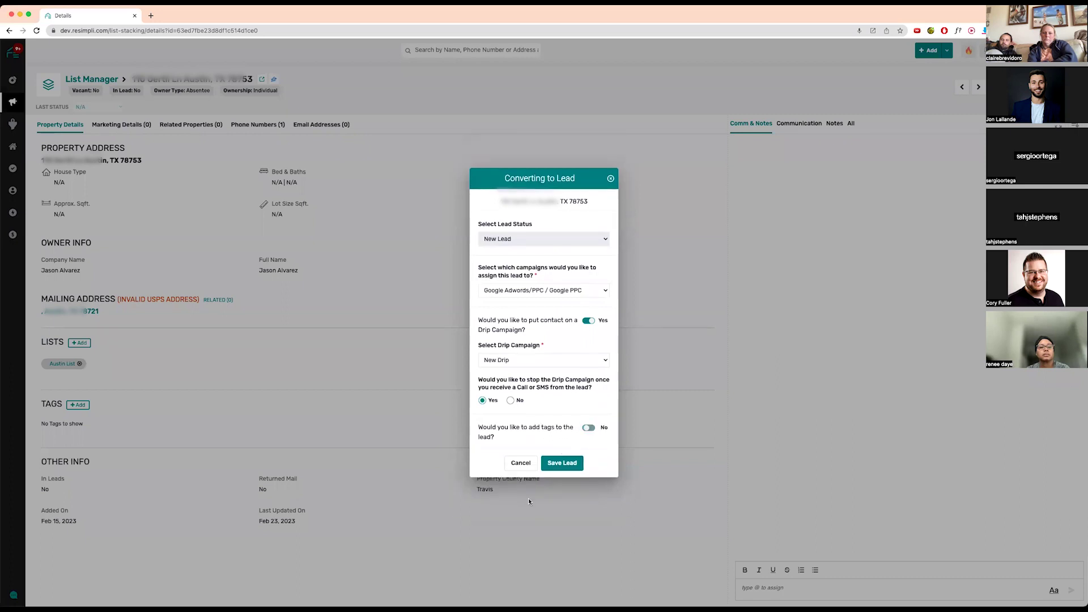
pyautogui.click(559, 464)
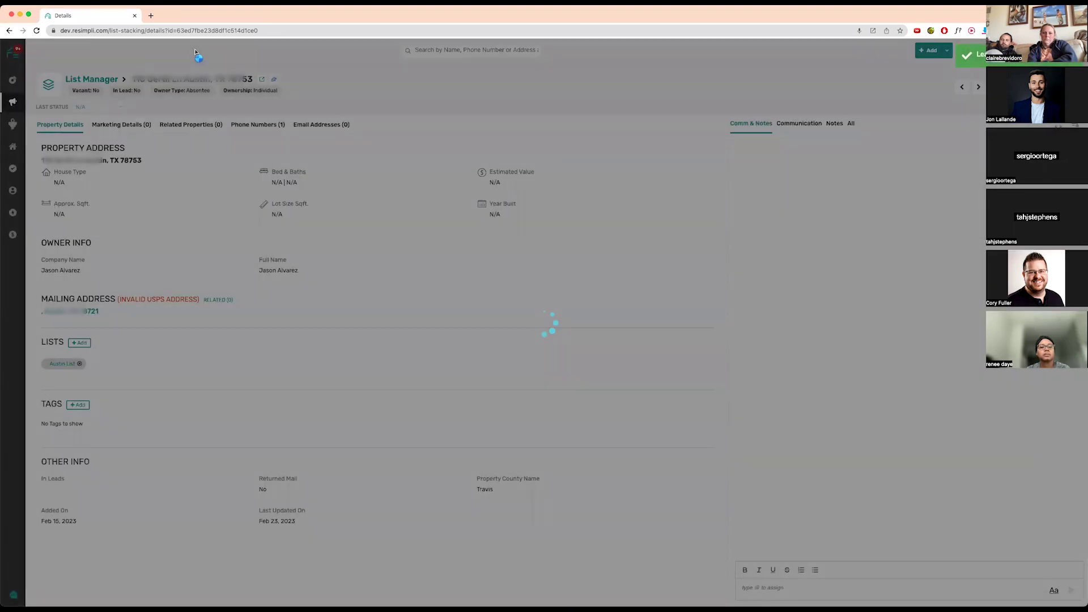
# - Stop the New Drip auto follow-up on the Austin lead, then return to List Stacking
pyautogui.moveTo(12, 123)
pyautogui.click(56, 140)
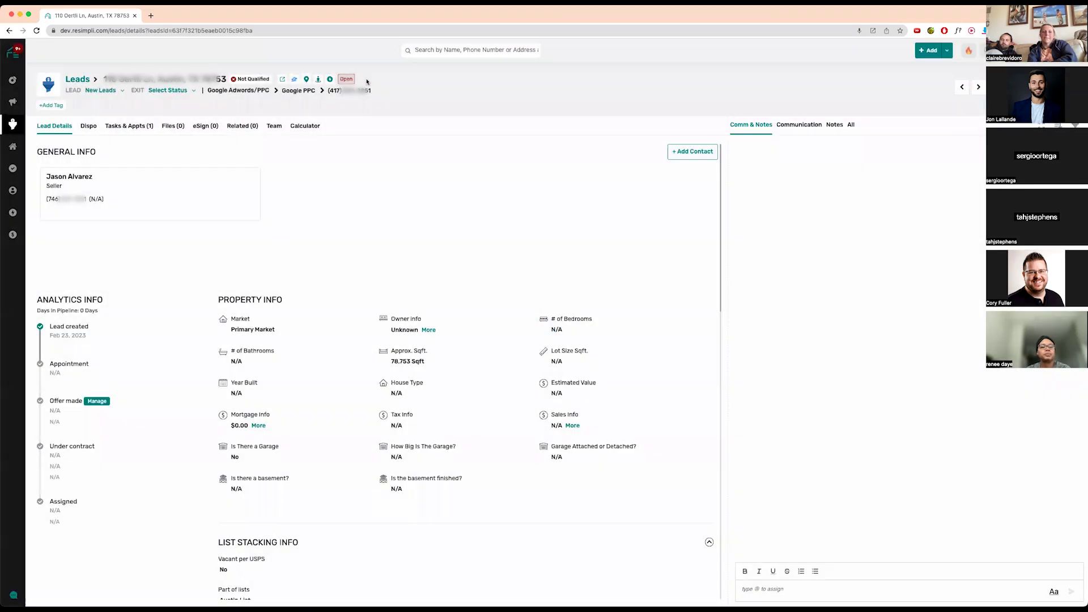
pyautogui.click(330, 79)
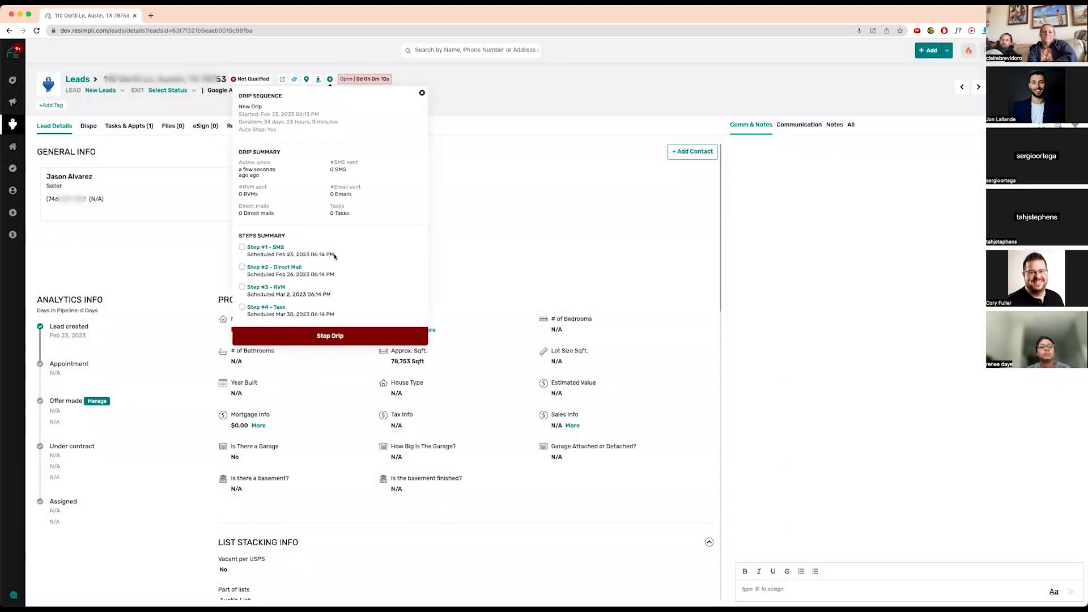
pyautogui.click(337, 339)
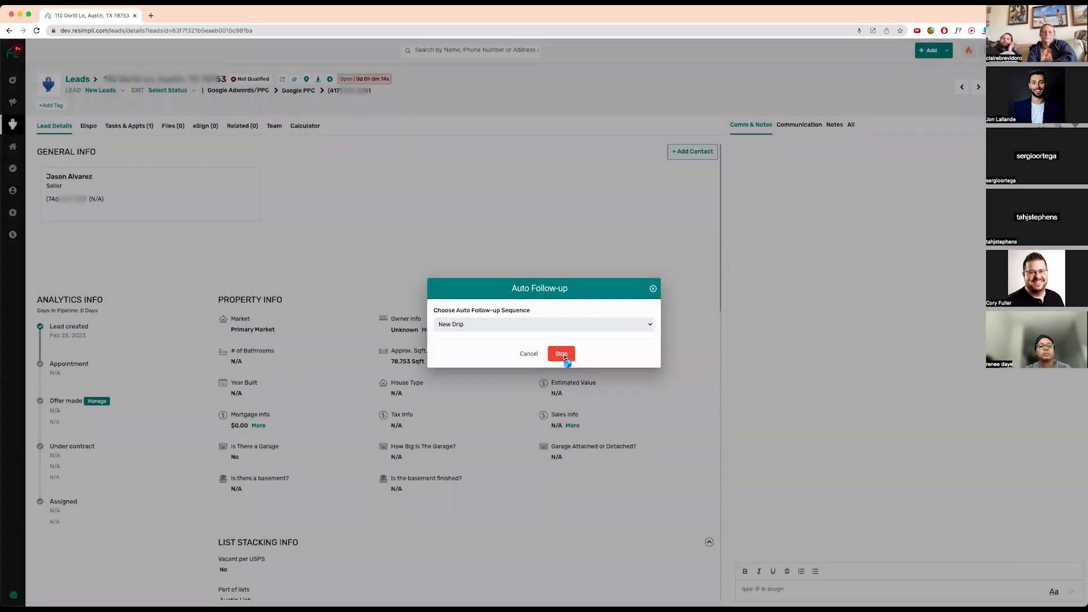
pyautogui.click(564, 355)
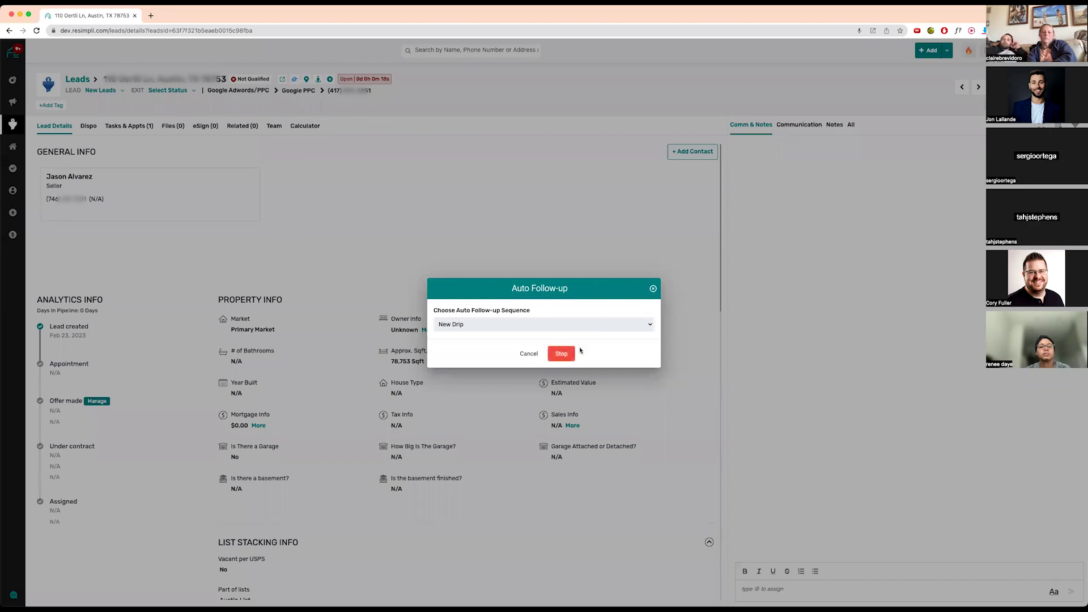
pyautogui.click(567, 354)
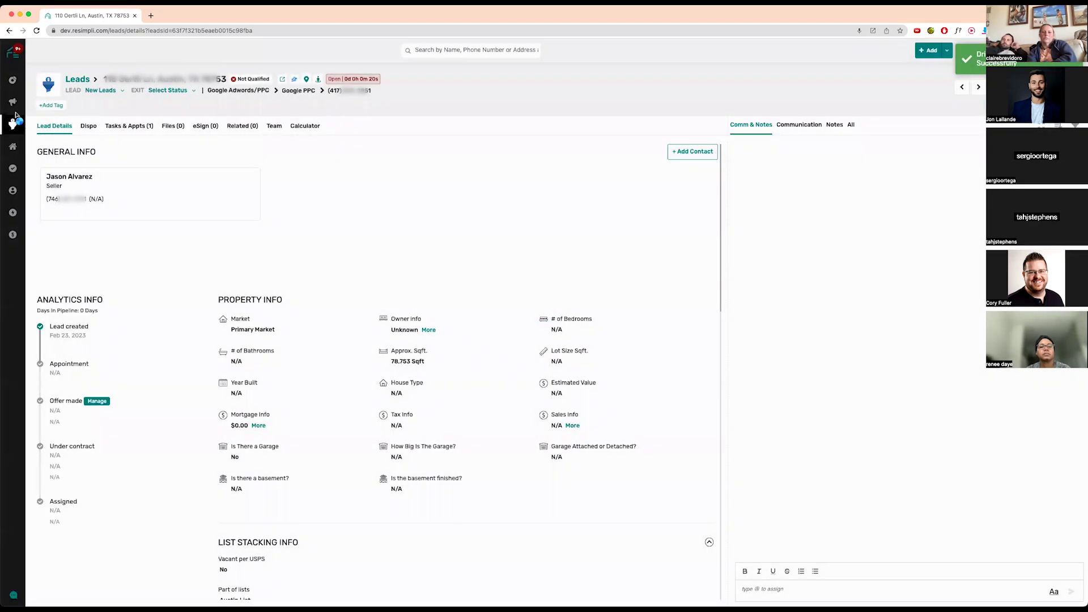
pyautogui.moveTo(12, 102)
pyautogui.click(57, 123)
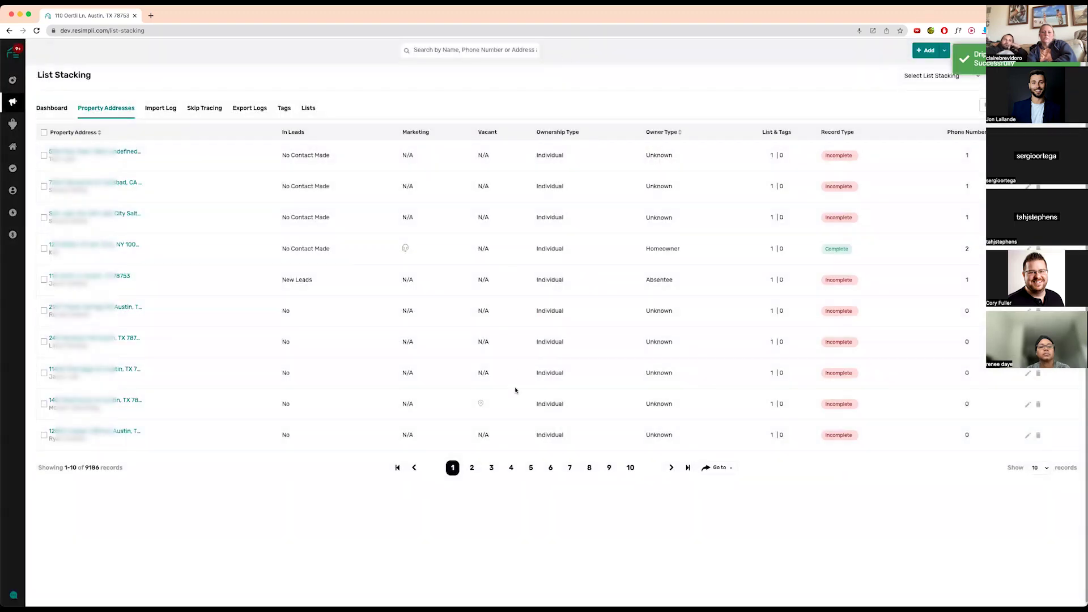
# - Filter to Properties Owned more than 2 (471 records) and open the first Carlsbad property
pyautogui.click(998, 105)
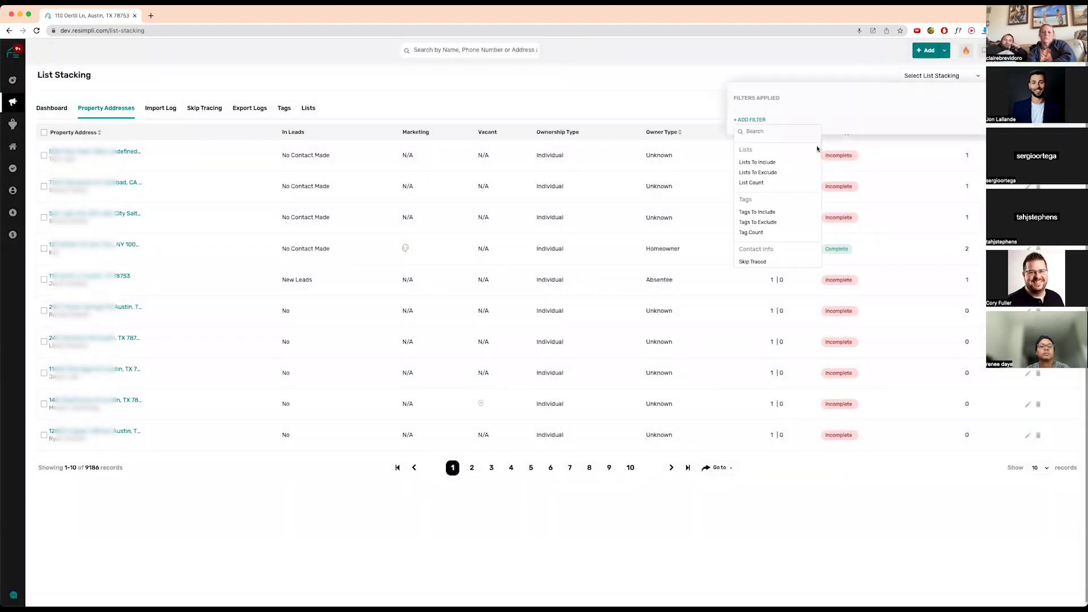
pyautogui.write('own')
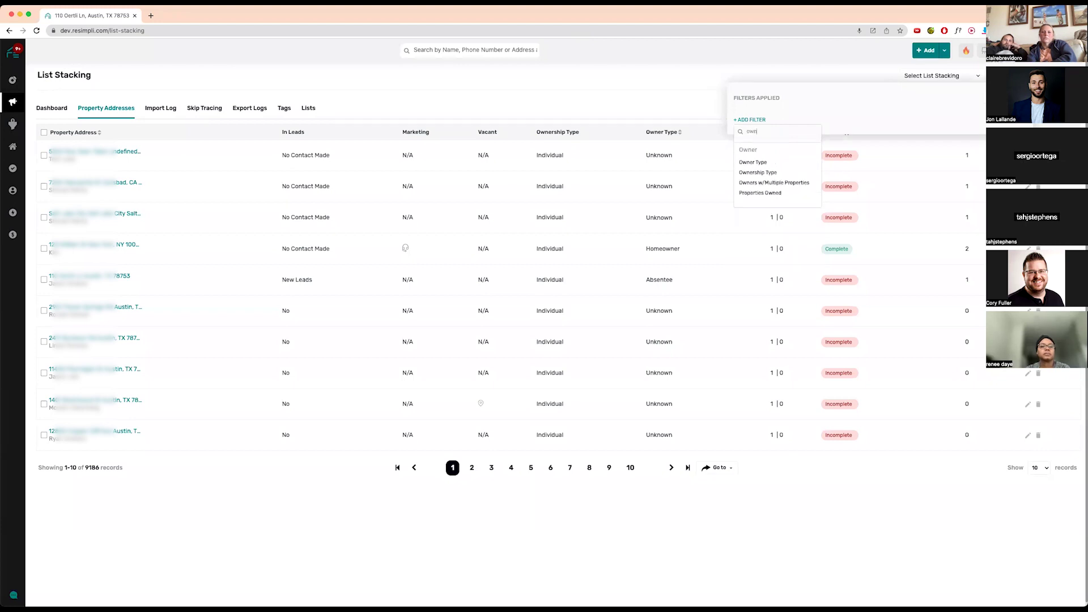
pyautogui.click(769, 193)
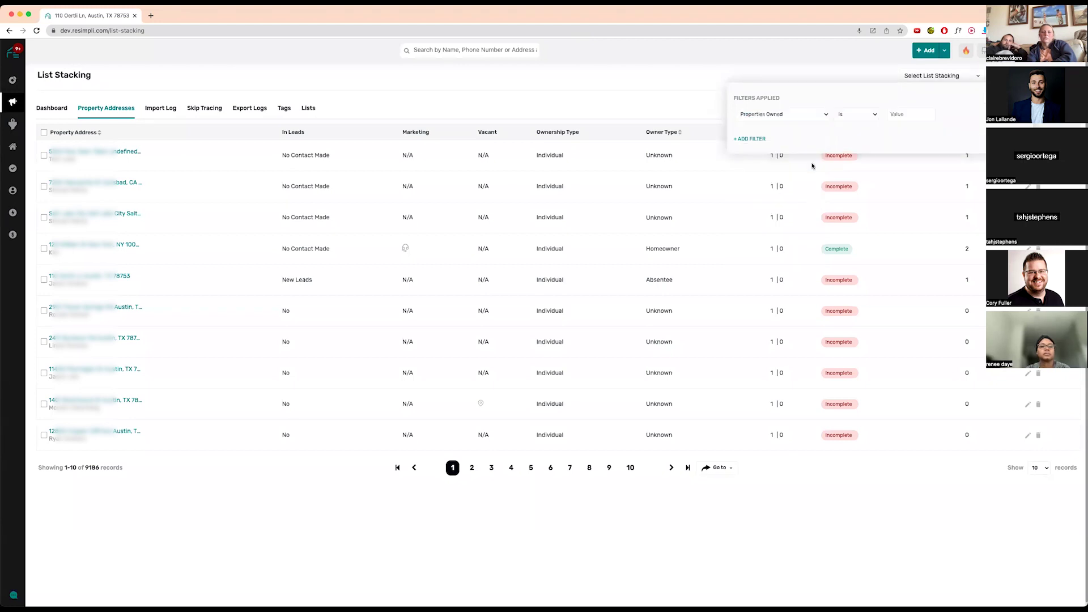
pyautogui.click(872, 115)
pyautogui.click(865, 124)
pyautogui.click(903, 114)
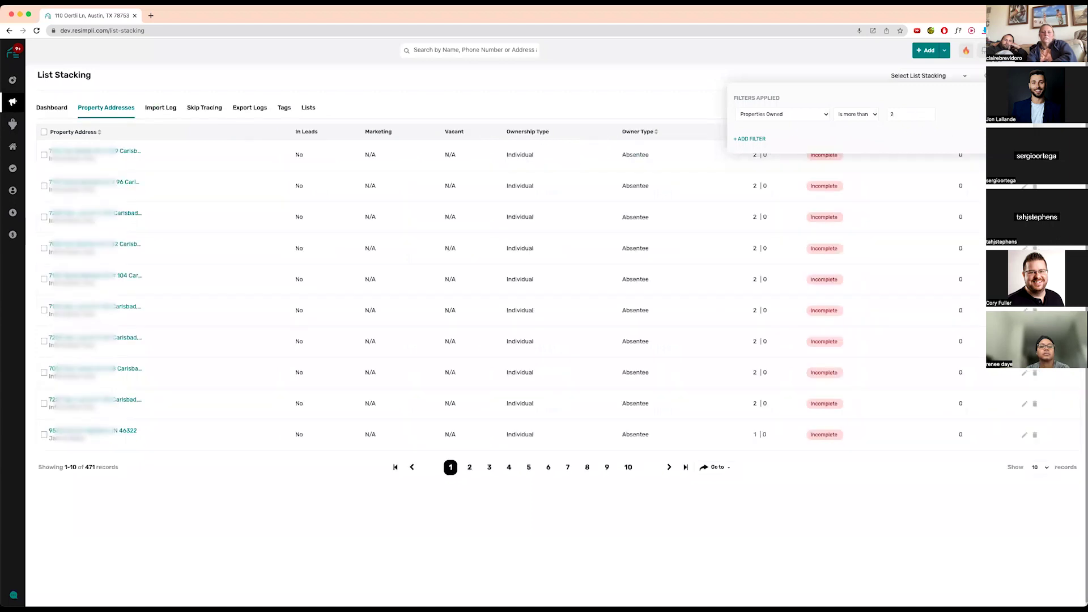
pyautogui.click(628, 89)
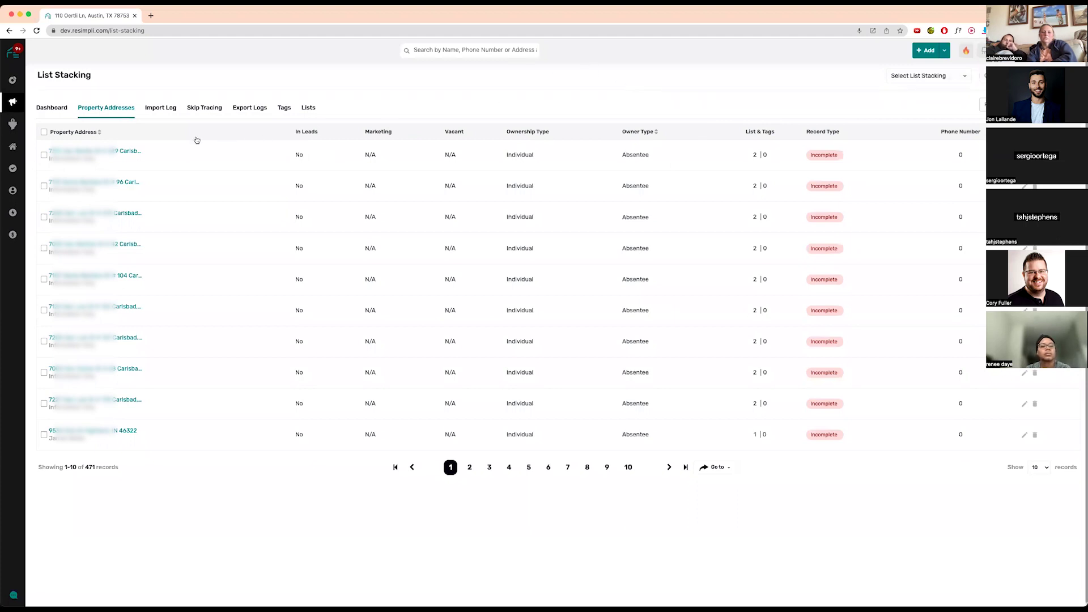
pyautogui.click(129, 152)
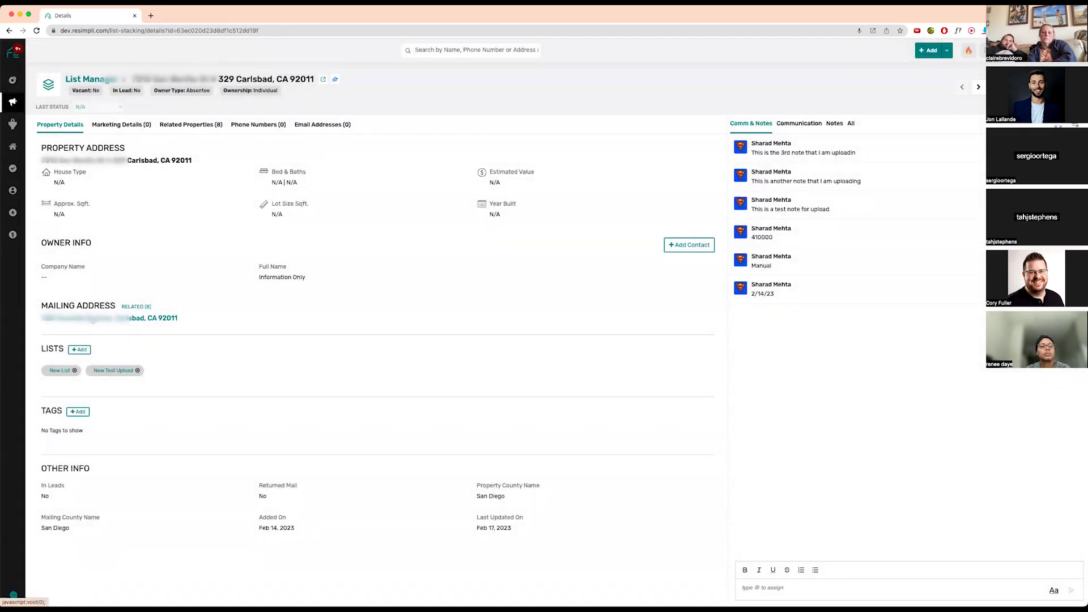
# - Open the owner's nine related Carlsbad properties, leaving Opt Out All Properties and Returned Mail at No
pyautogui.click(89, 320)
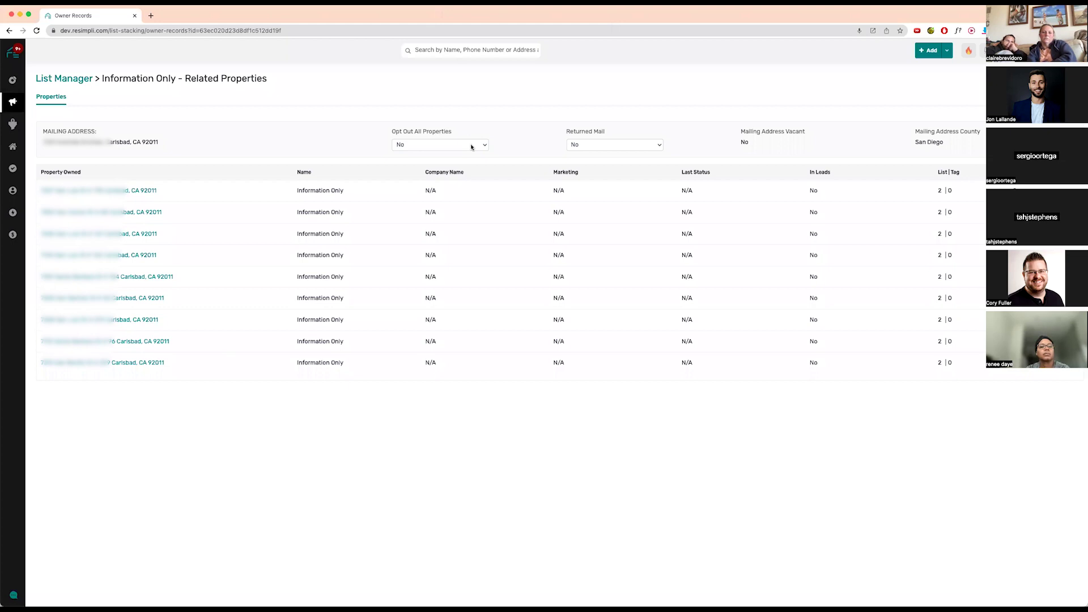
pyautogui.click(471, 143)
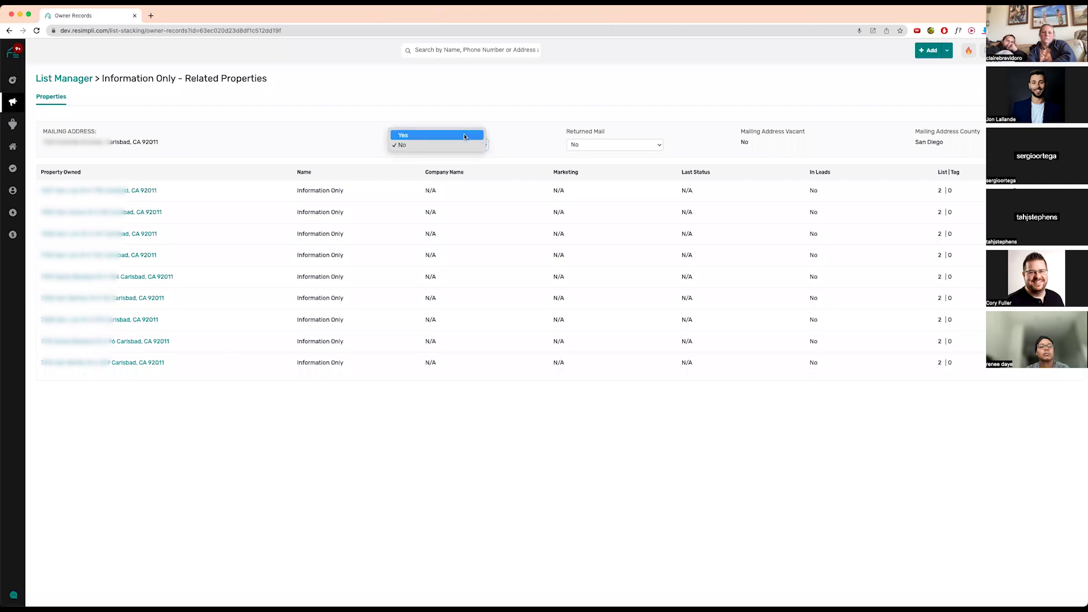
pyautogui.click(632, 132)
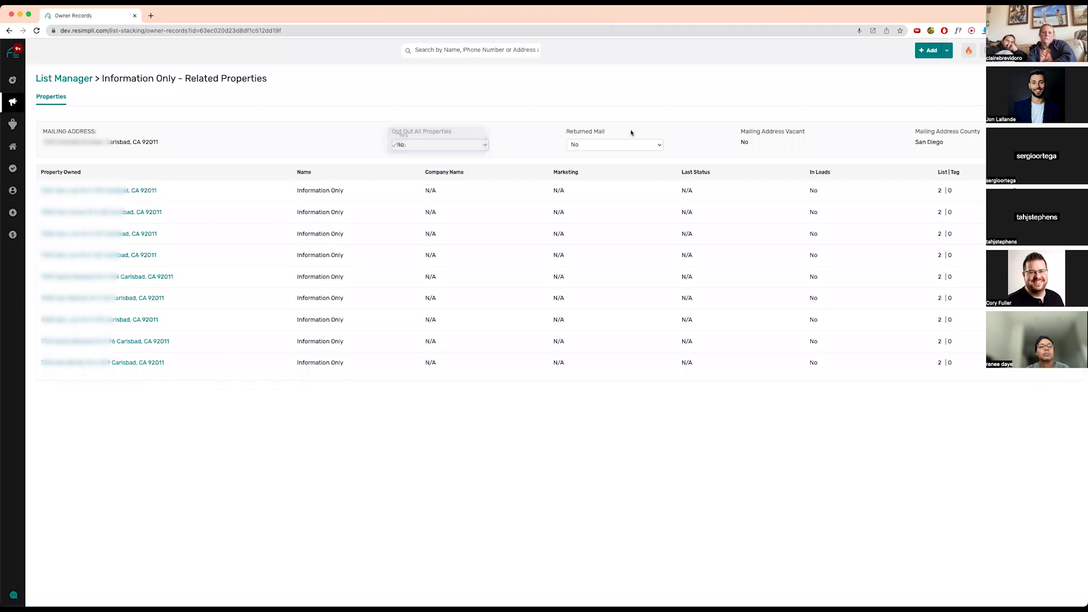
pyautogui.click(625, 144)
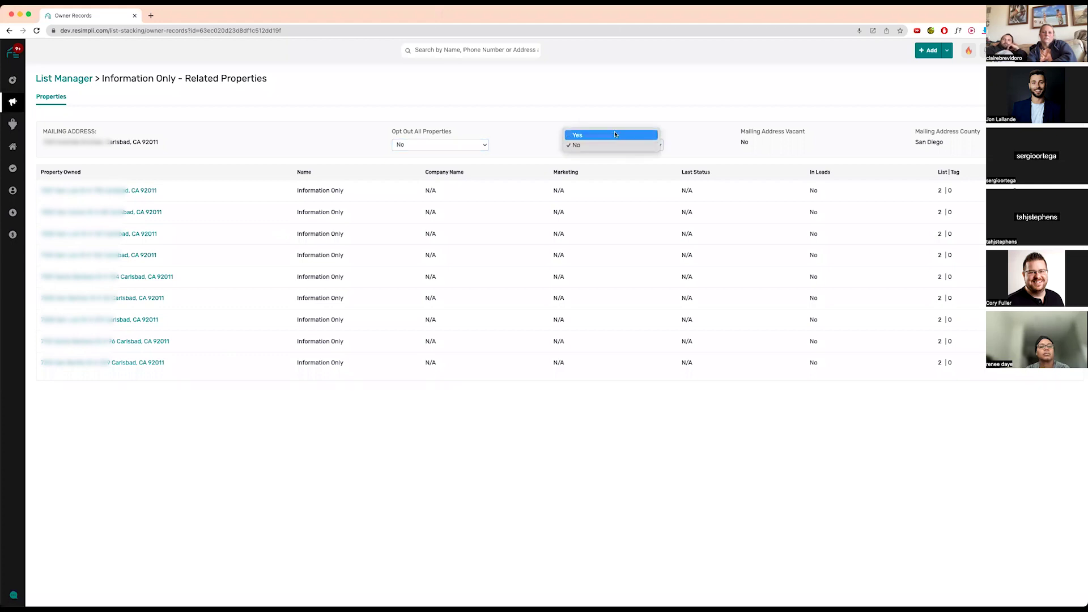
pyautogui.click(754, 132)
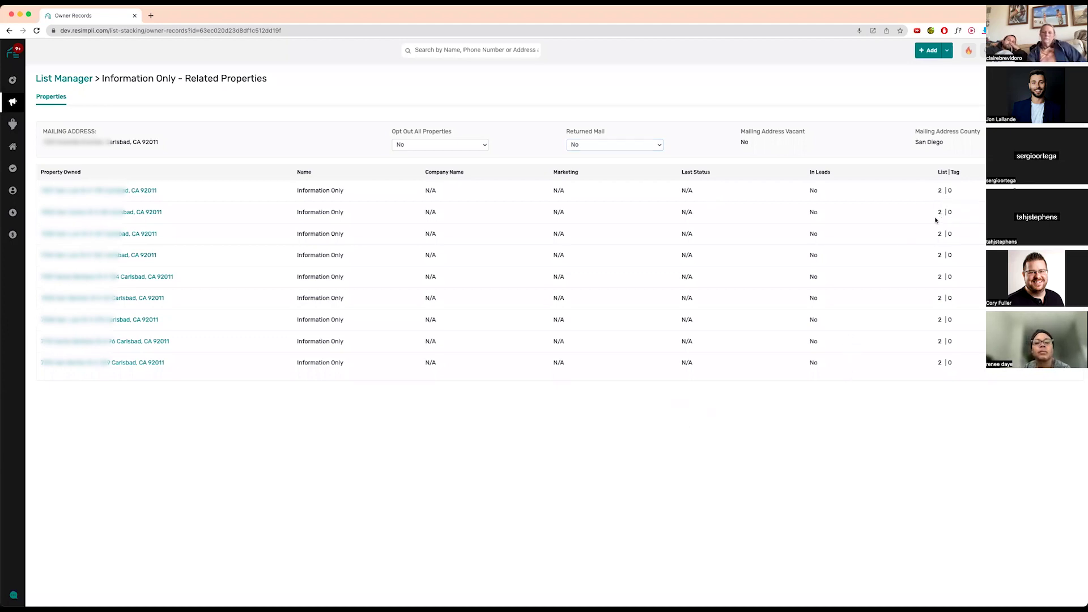
pyautogui.moveTo(940, 211)
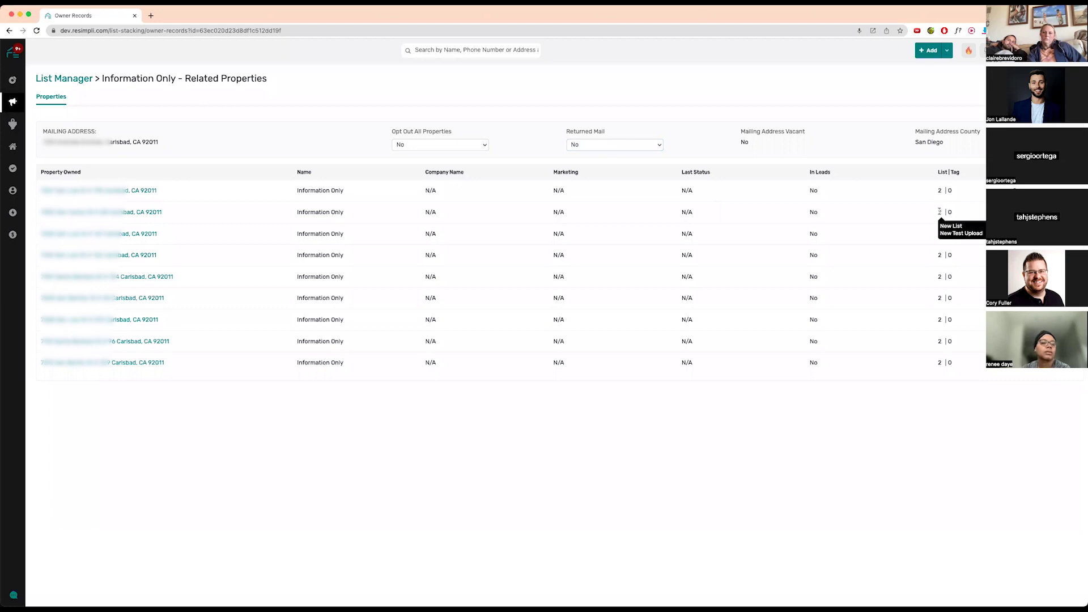
# - Add a Mobile phone number on the Carlsbad property's Phone Numbers tab and save it
pyautogui.click(82, 83)
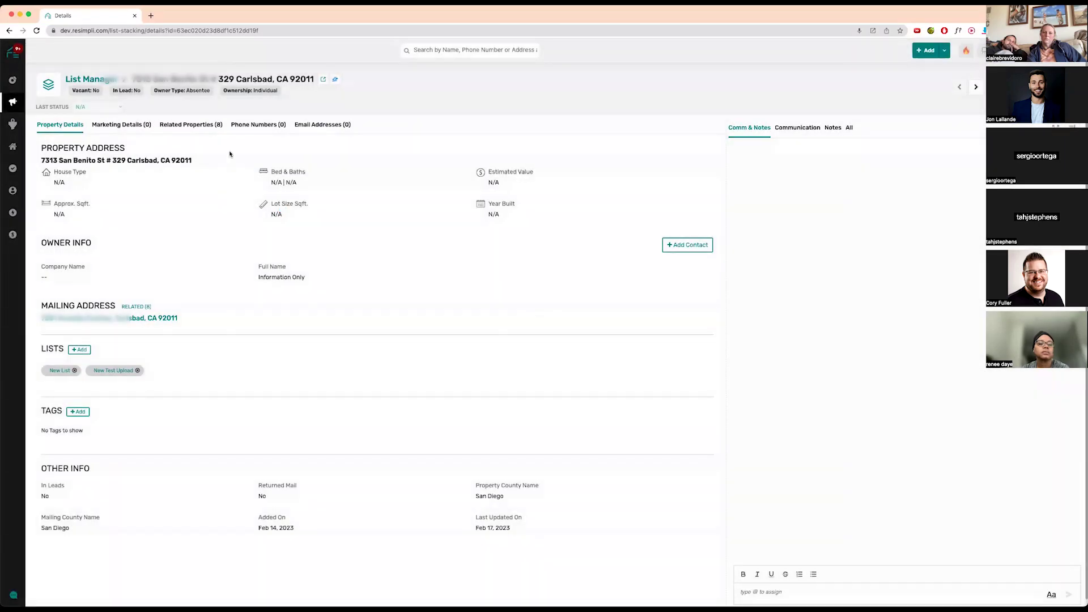
pyautogui.click(276, 128)
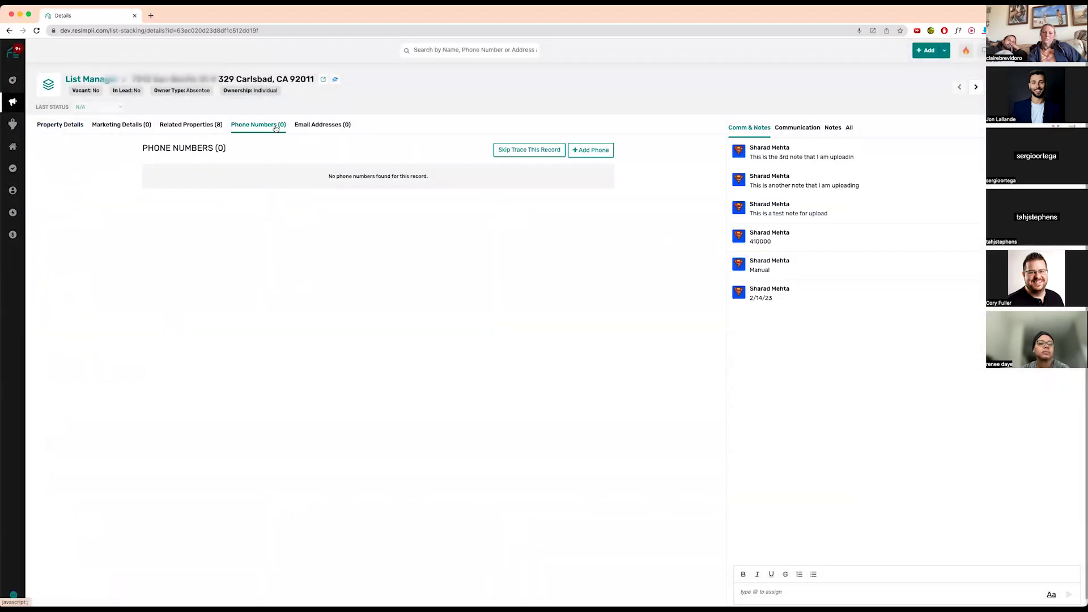
pyautogui.click(597, 158)
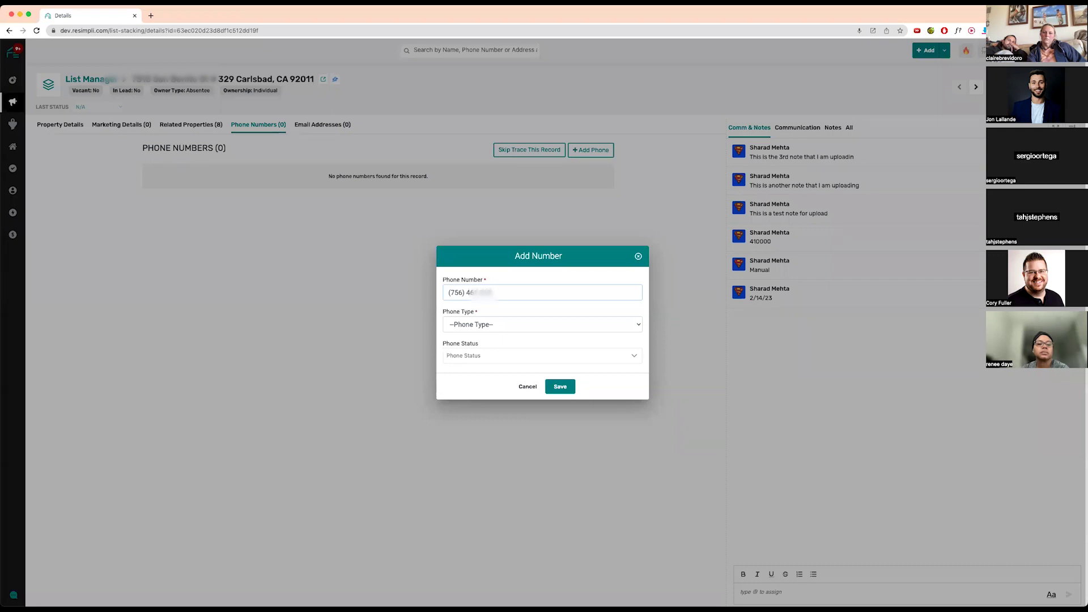
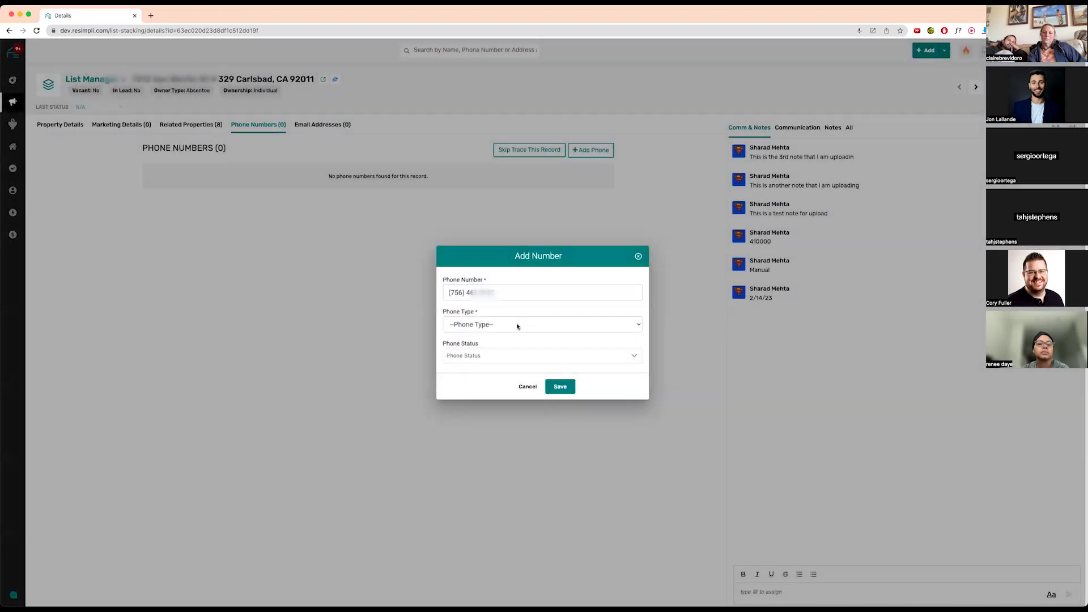
pyautogui.click(517, 325)
pyautogui.click(512, 338)
pyautogui.click(560, 387)
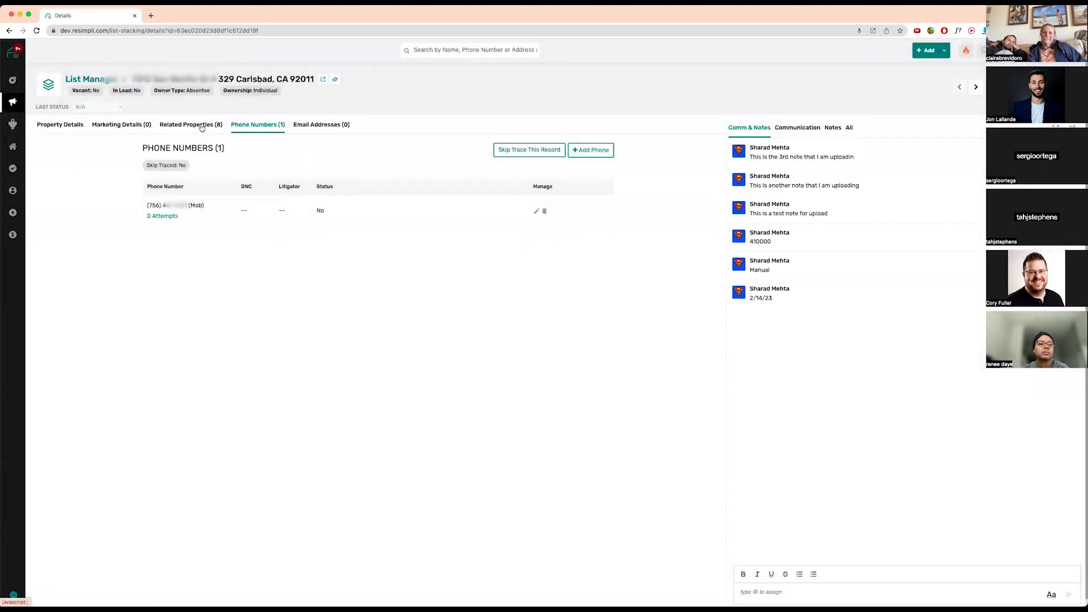
# - Open the third related property's Phone Numbers tab, showing 1 number found in related properties
pyautogui.click(199, 126)
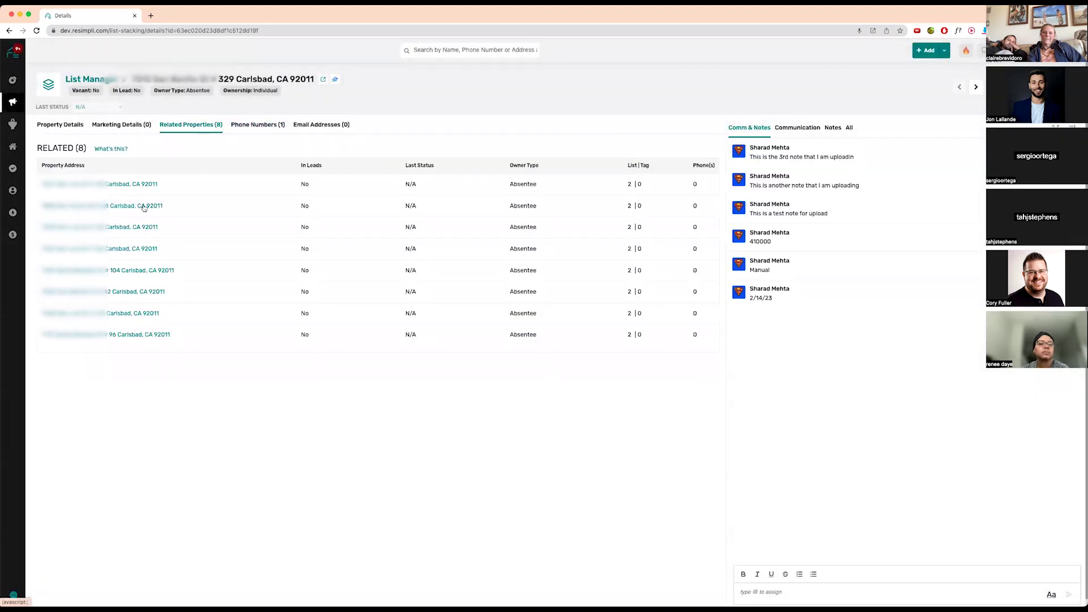
pyautogui.click(117, 228)
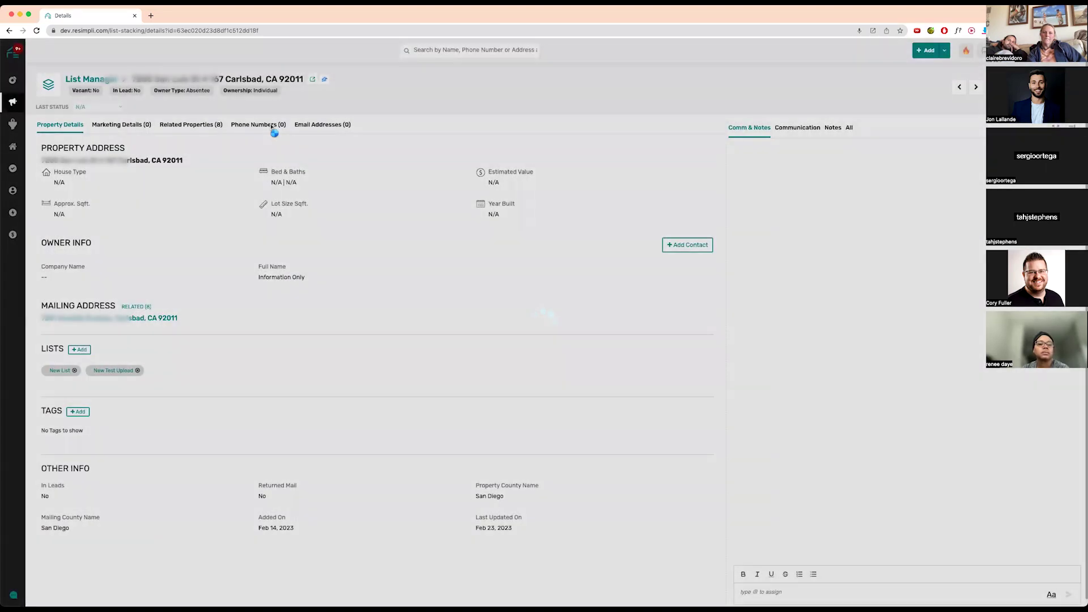
pyautogui.click(273, 126)
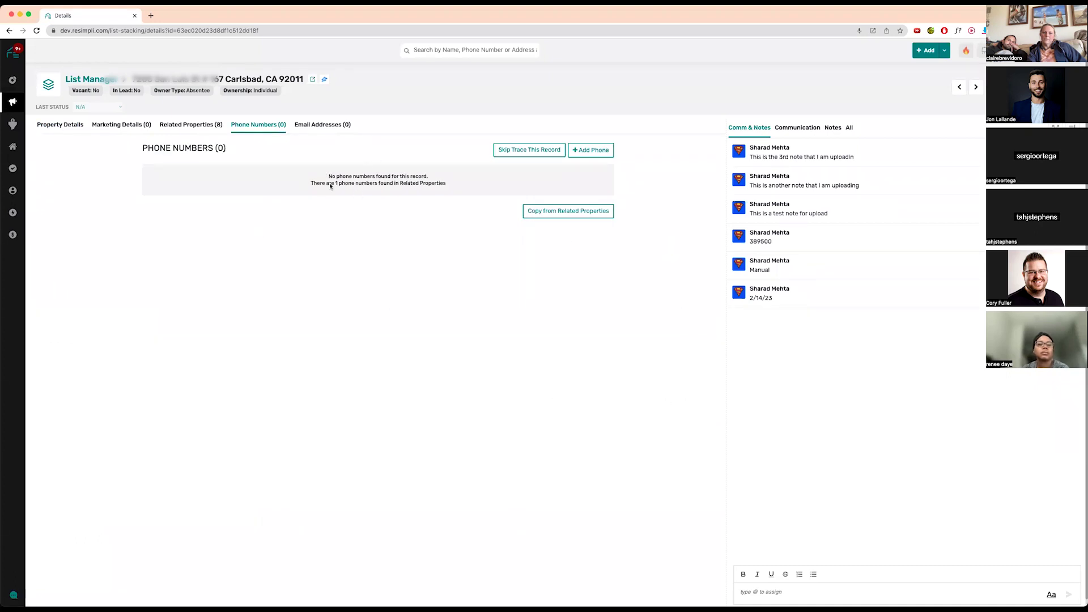
# - Copy the related property's mobile number onto this record, then return to the List Stacking list
pyautogui.click(583, 214)
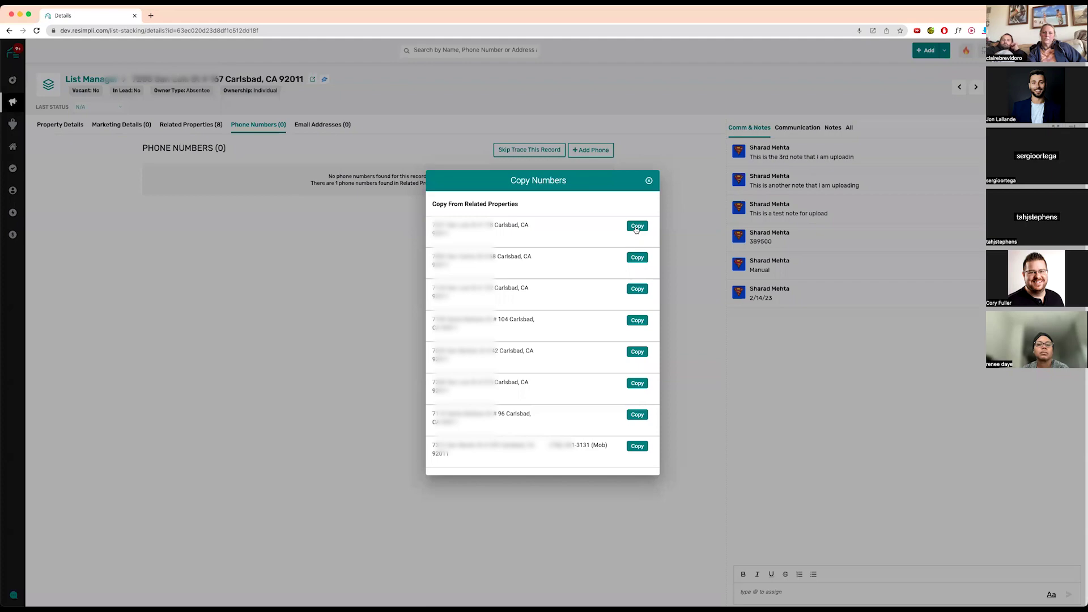
pyautogui.click(637, 227)
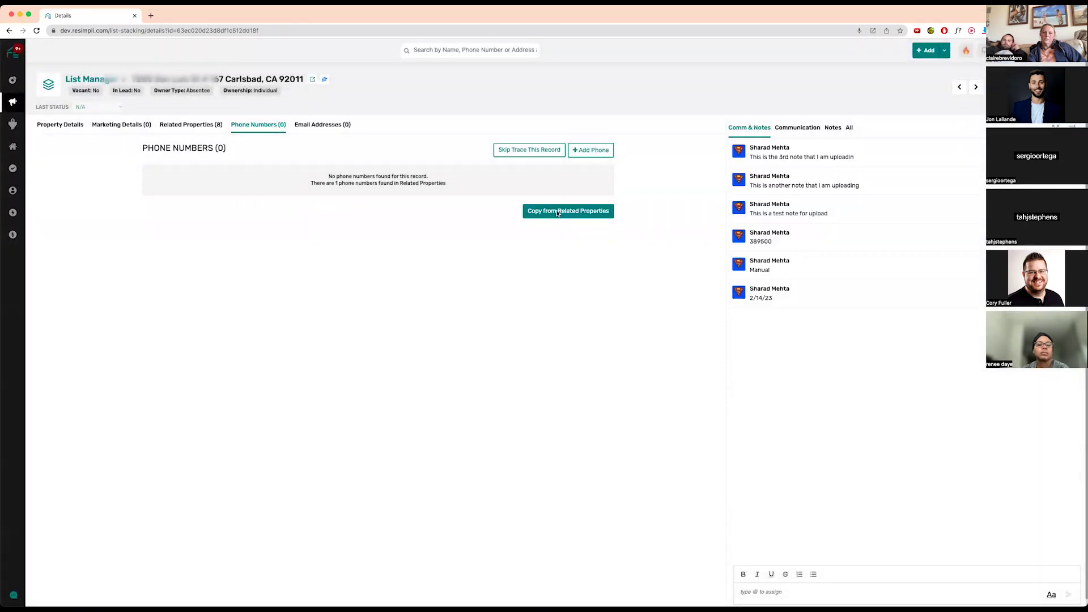
pyautogui.click(558, 212)
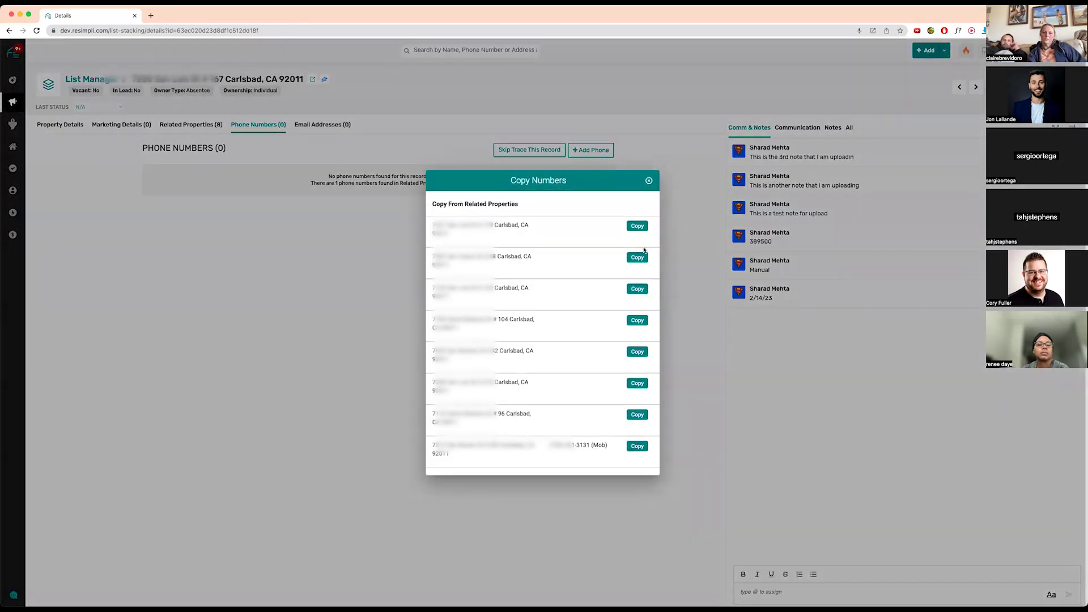
pyautogui.click(645, 446)
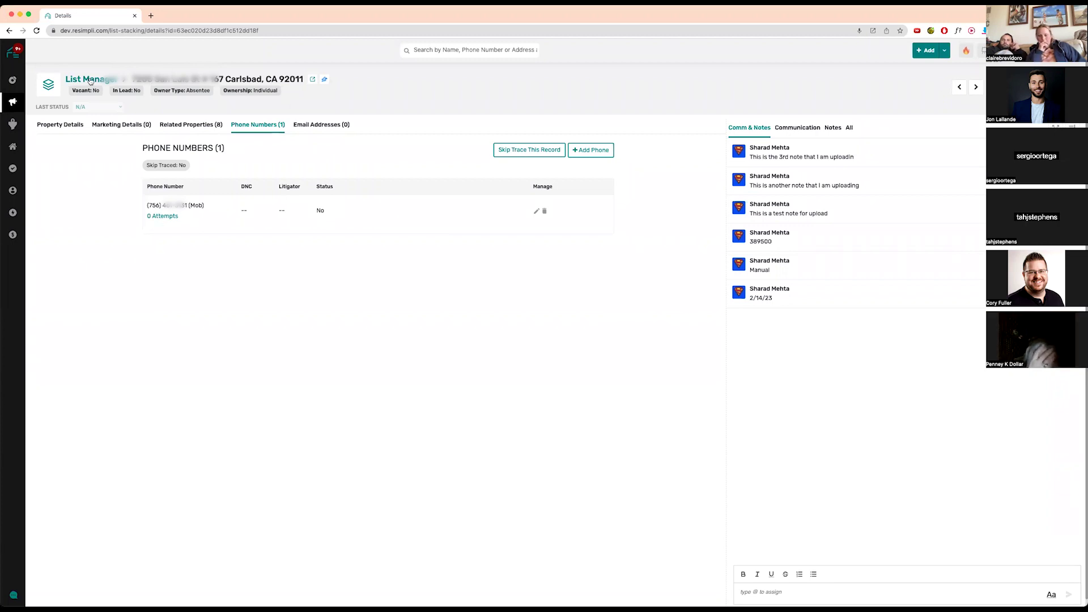
pyautogui.click(92, 81)
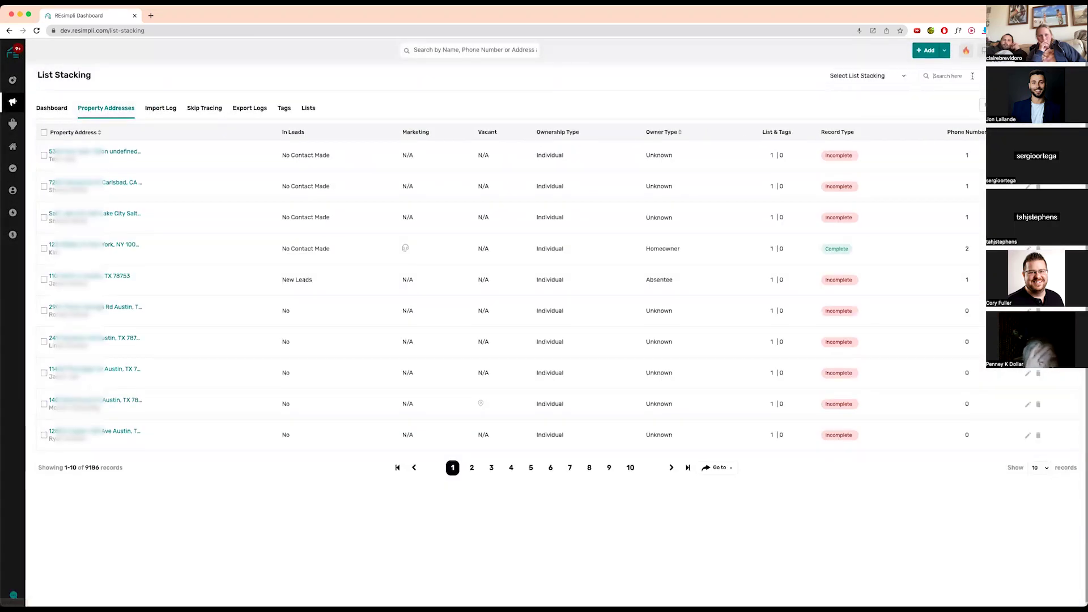
pyautogui.click(974, 77)
pyautogui.write('123 main st')
pyautogui.press('Return')
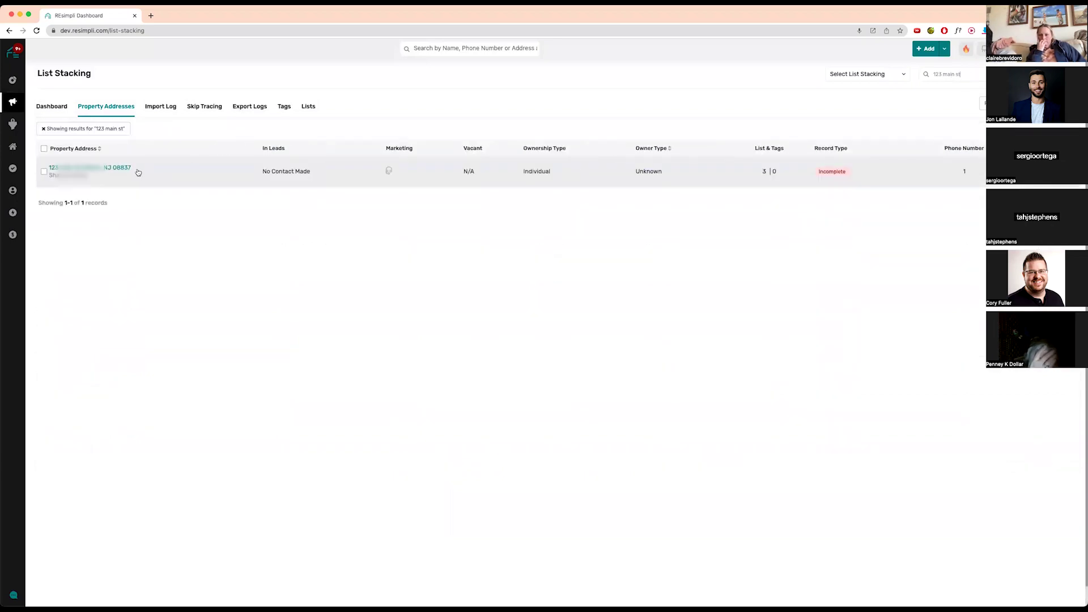
pyautogui.click(121, 168)
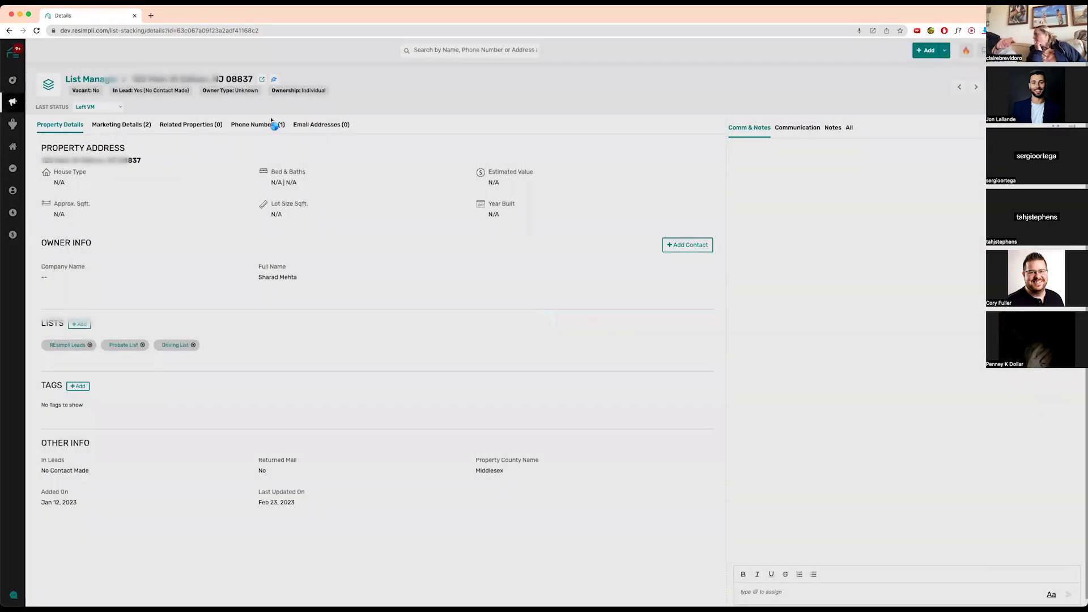
pyautogui.click(272, 124)
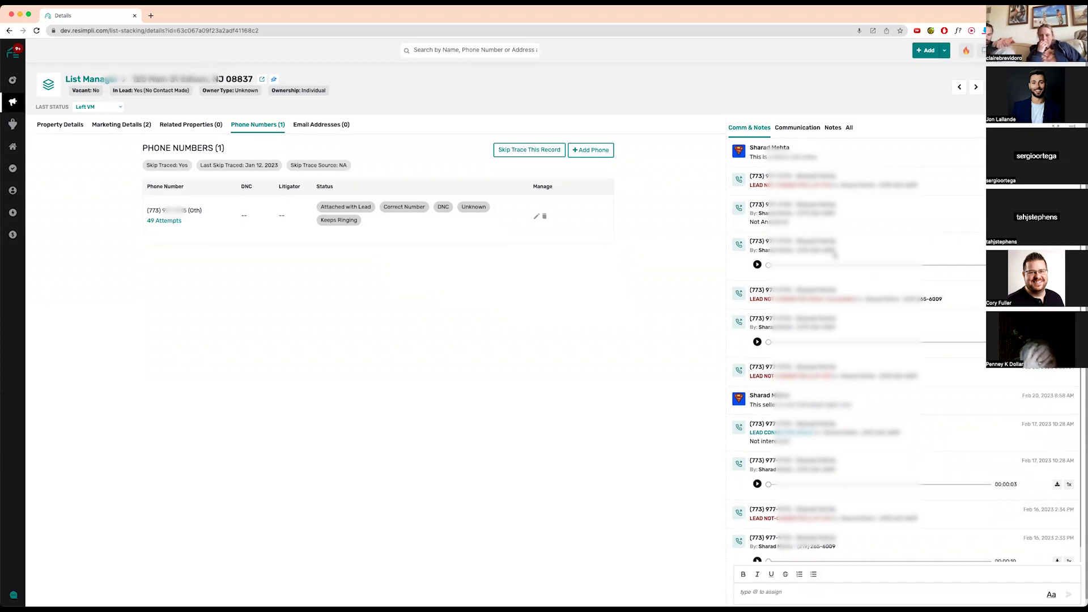
pyautogui.scroll(-1, 837, 354)
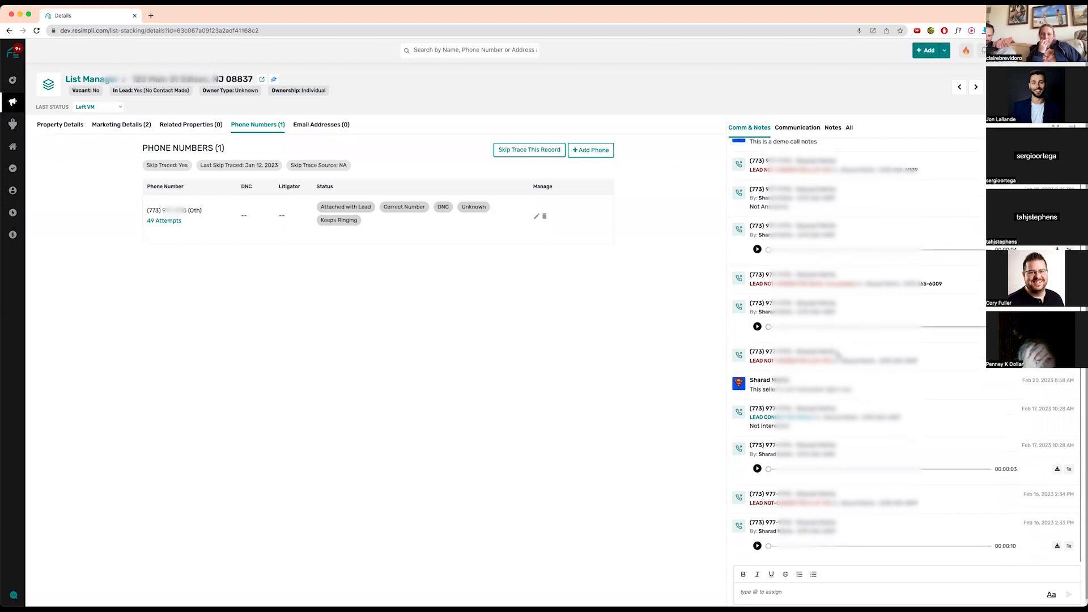
pyautogui.scroll(1, 837, 355)
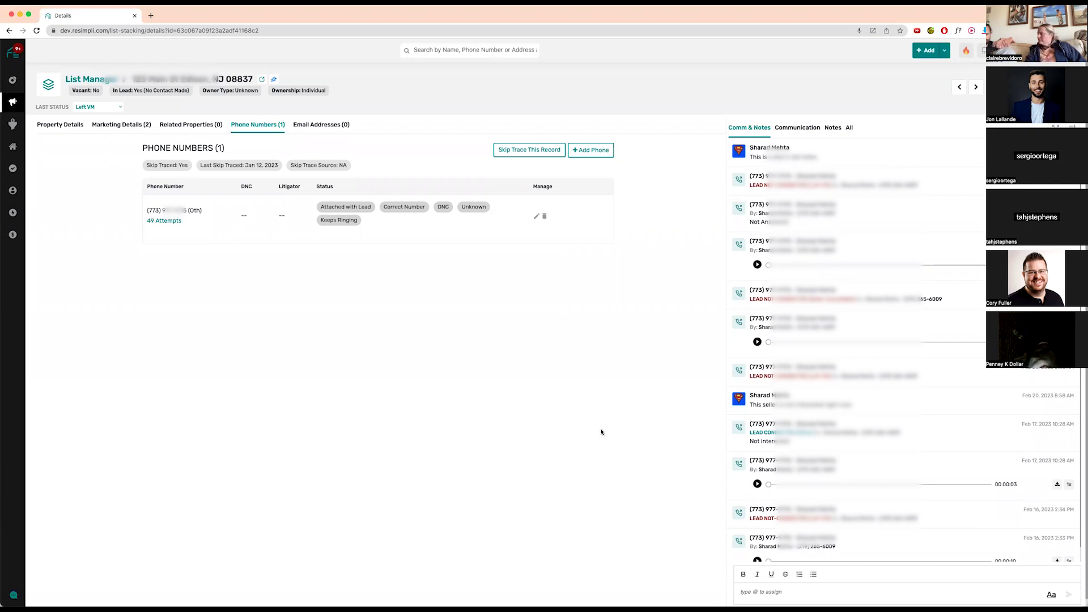
pyautogui.moveTo(12, 102)
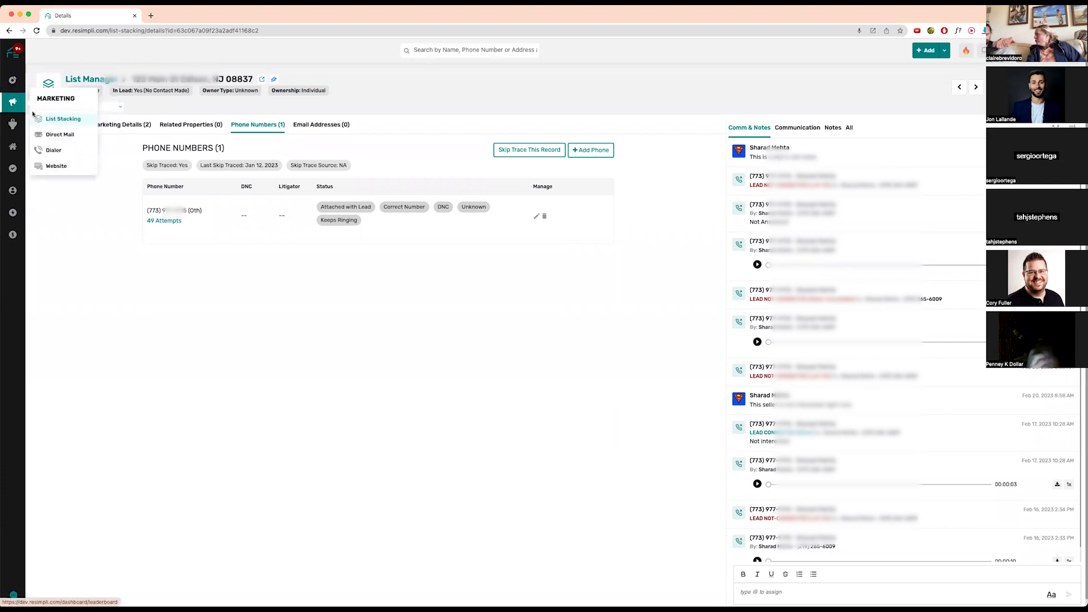
pyautogui.click(66, 120)
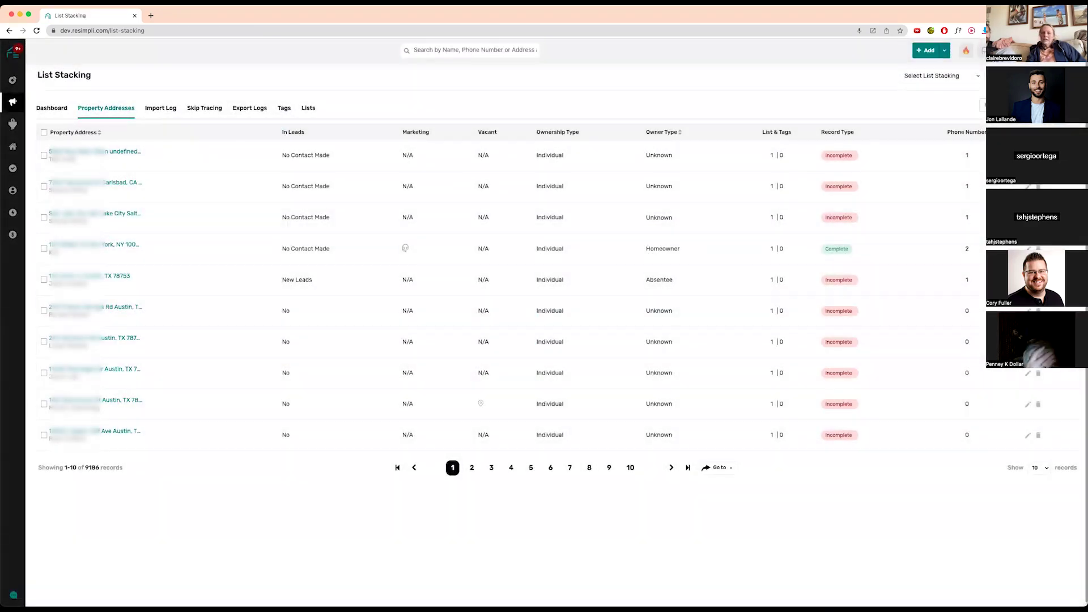
# - Apply the saved filter preset for List Stacking records with phone numbers, leaving 450 records
pyautogui.click(985, 104)
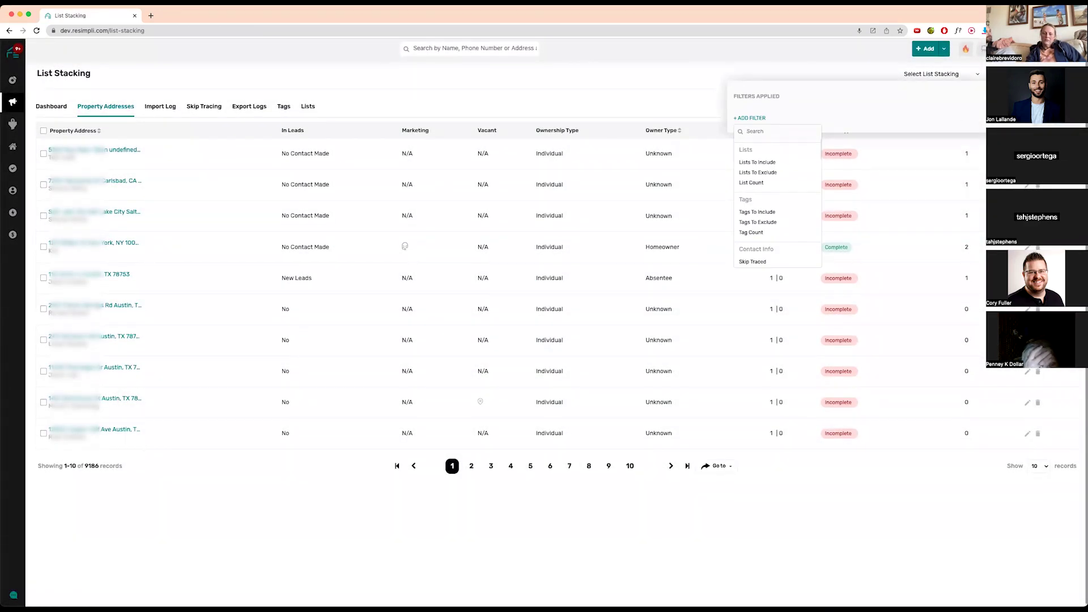
pyautogui.click(999, 96)
pyautogui.click(968, 173)
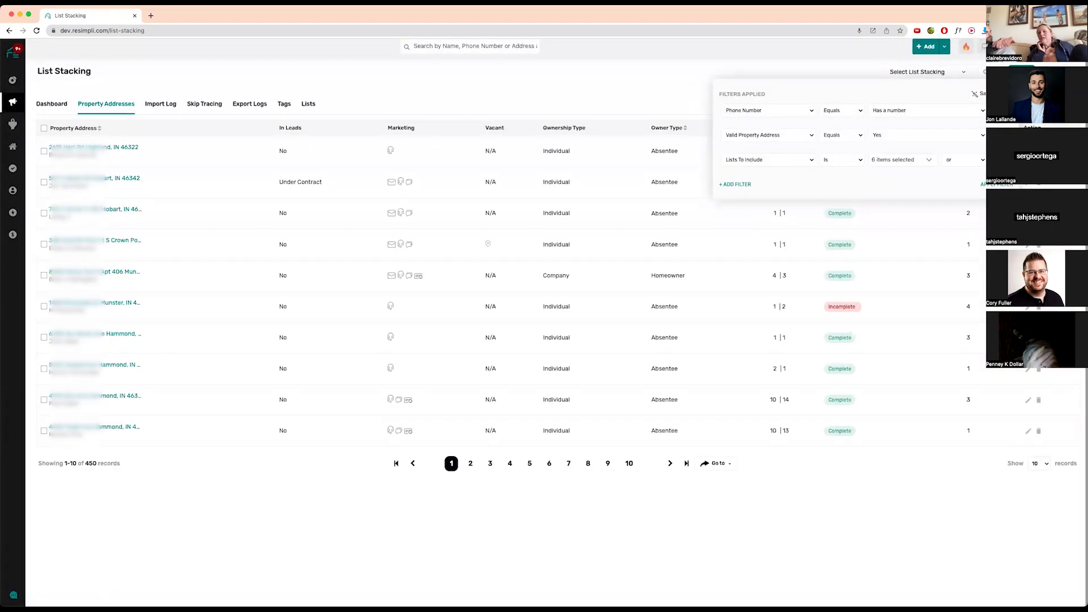
pyautogui.click(566, 87)
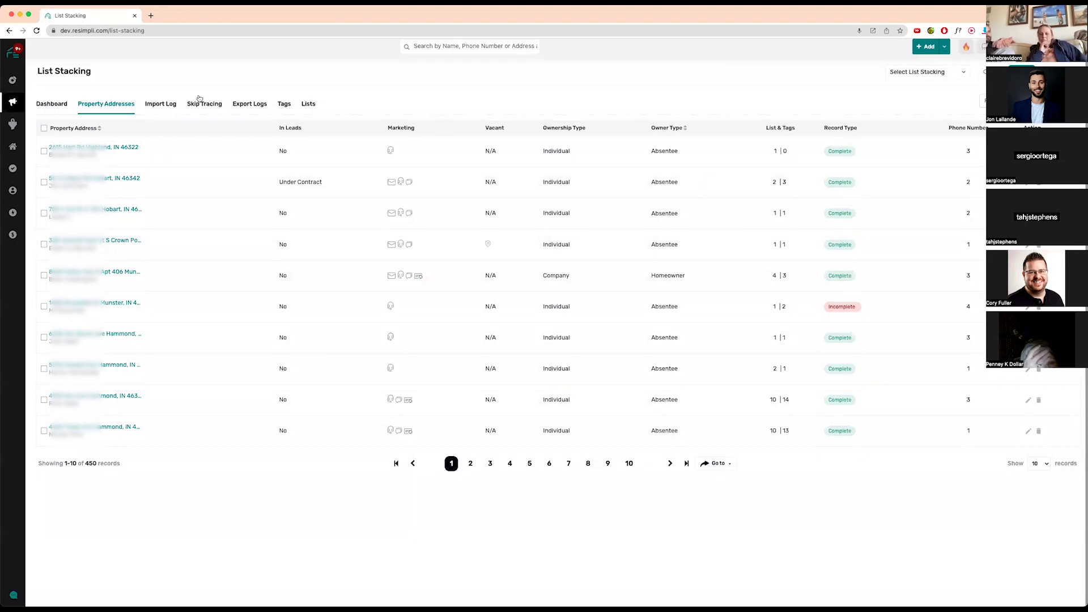
# - Select the 10 visible records and choose Send To Dialer from the Action menu
pyautogui.click(45, 129)
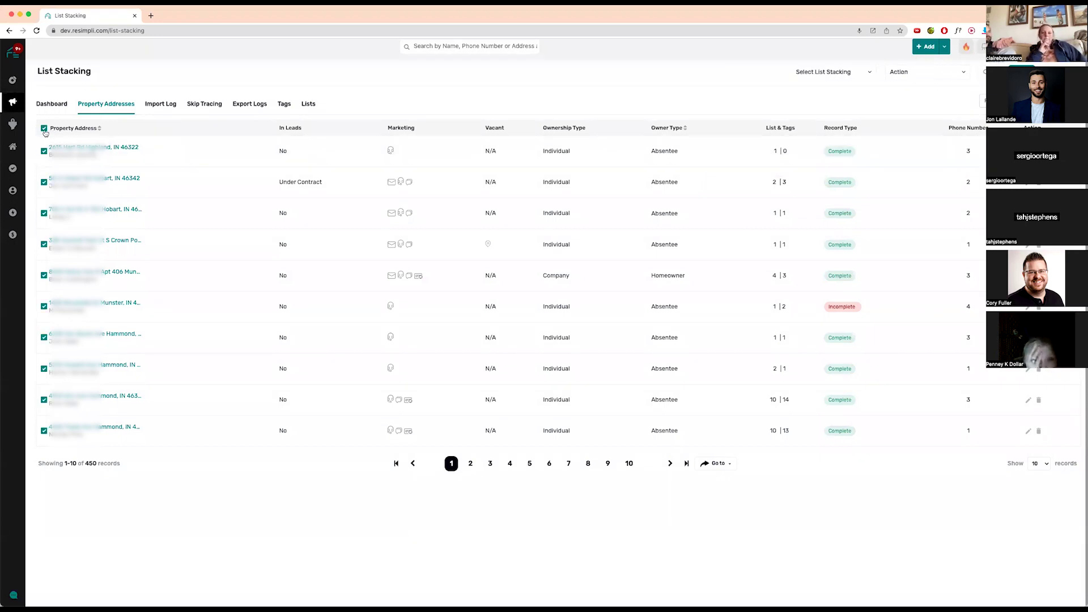
pyautogui.click(856, 72)
pyautogui.click(843, 89)
pyautogui.click(923, 77)
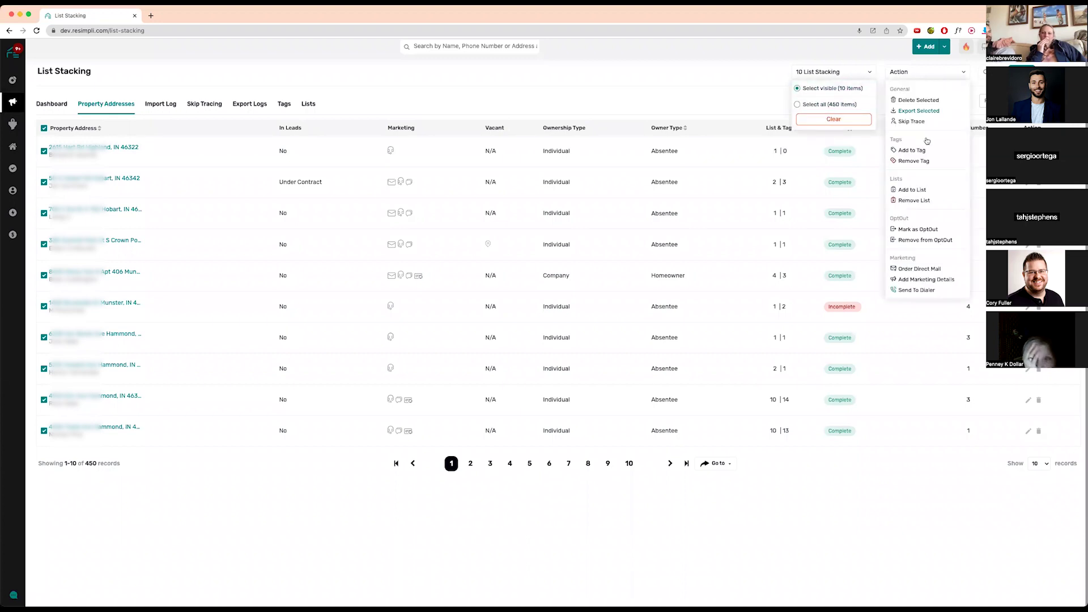
pyautogui.click(924, 291)
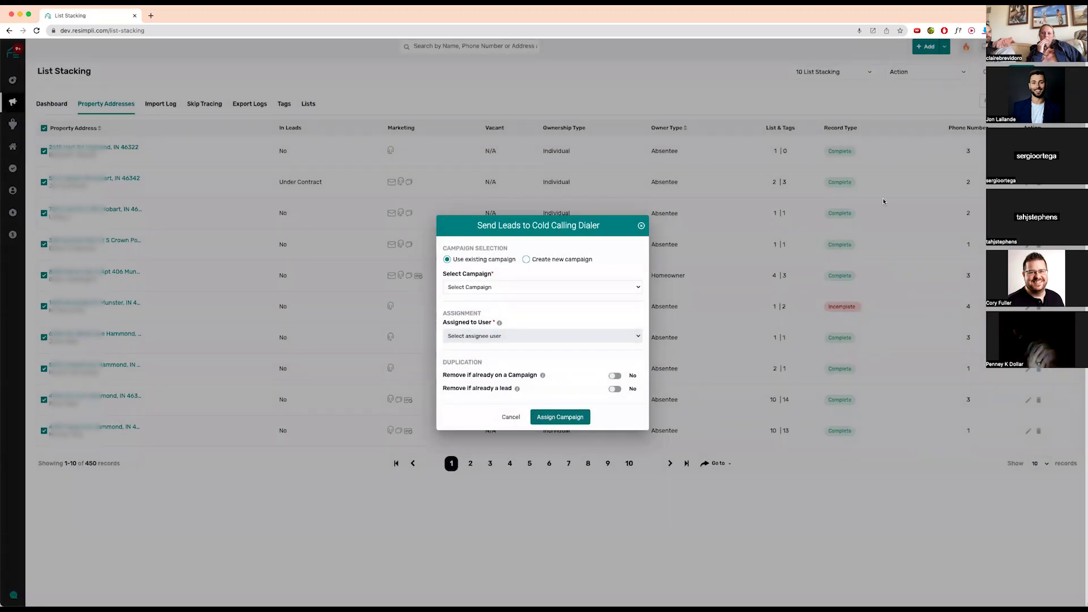
# - Create dialer campaign 'New Campaign for demo' for the 10 leads, assigned to a team user
pyautogui.click(526, 260)
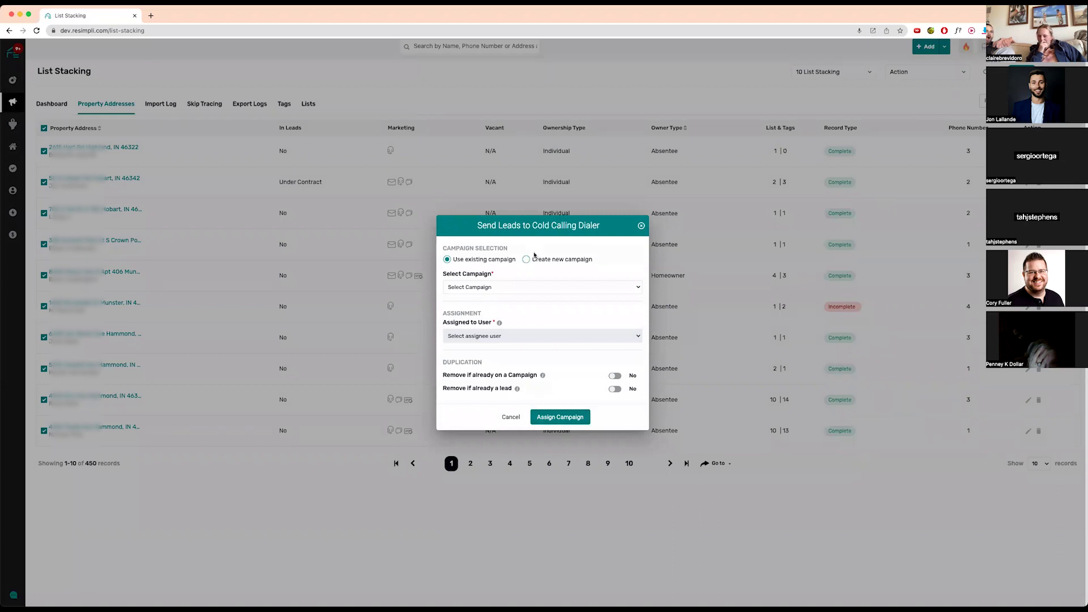
pyautogui.click(526, 259)
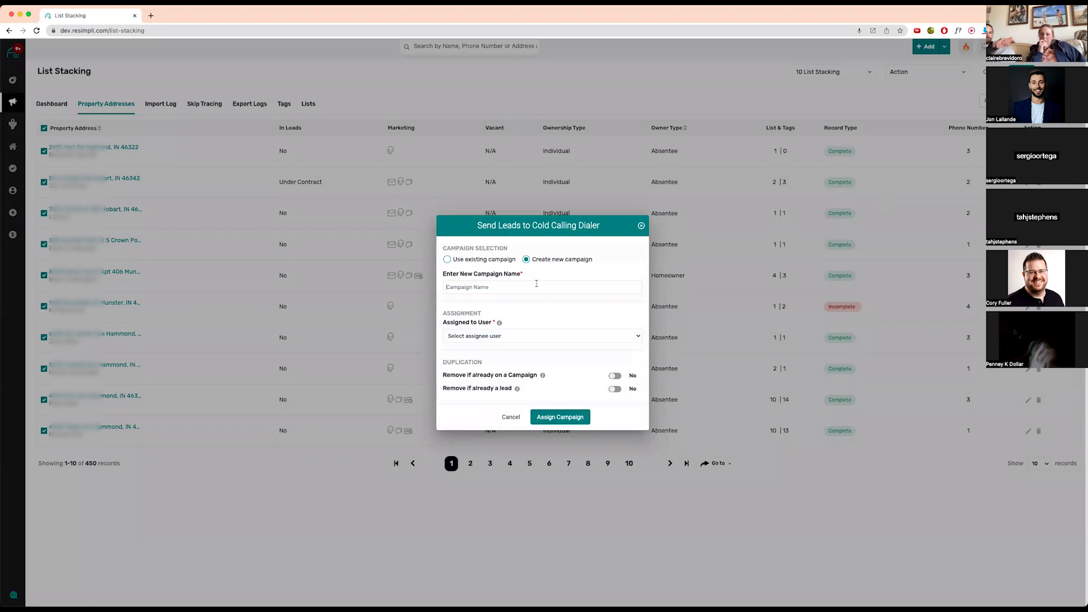
pyautogui.write('New Campaign for demo')
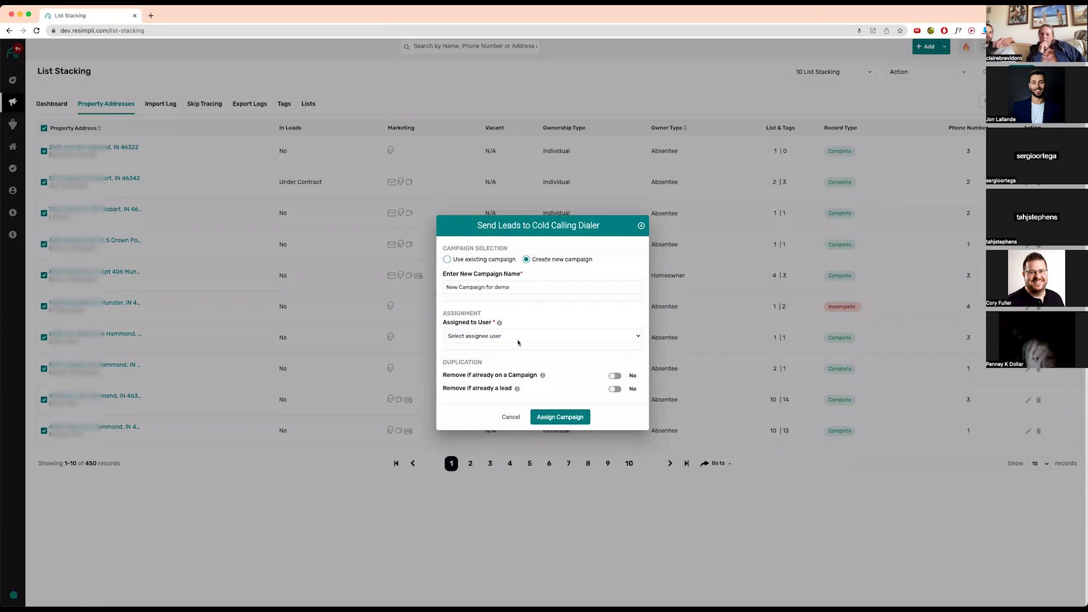
pyautogui.click(518, 342)
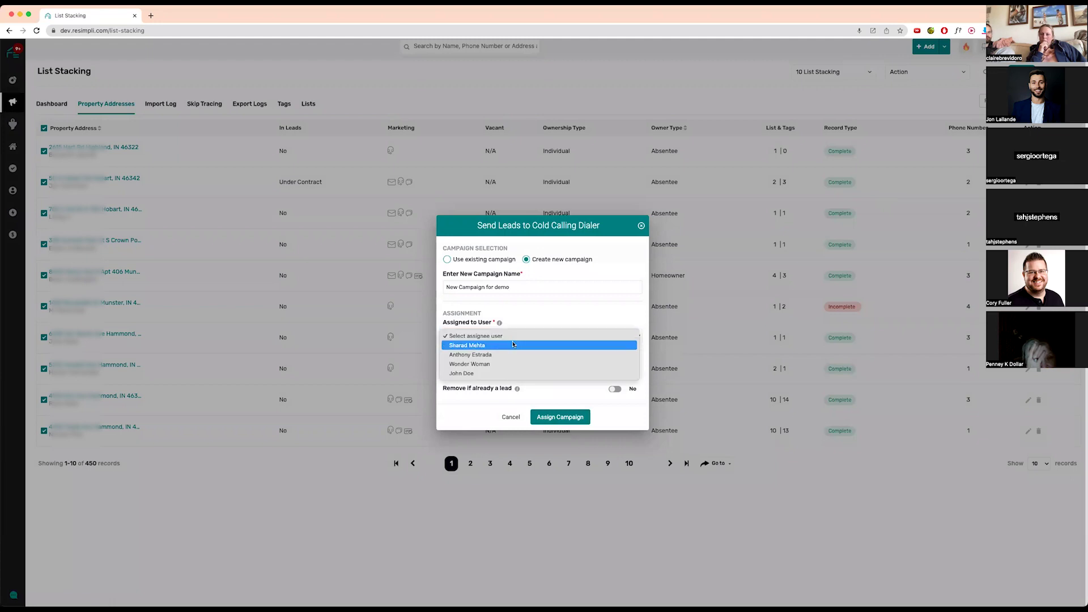
pyautogui.click(513, 344)
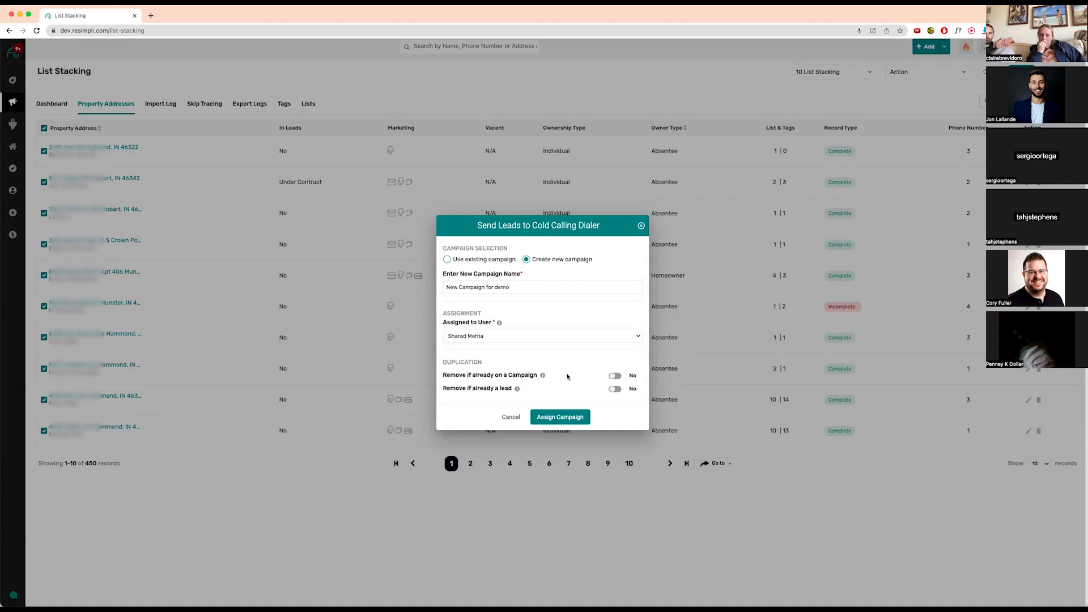
pyautogui.click(560, 417)
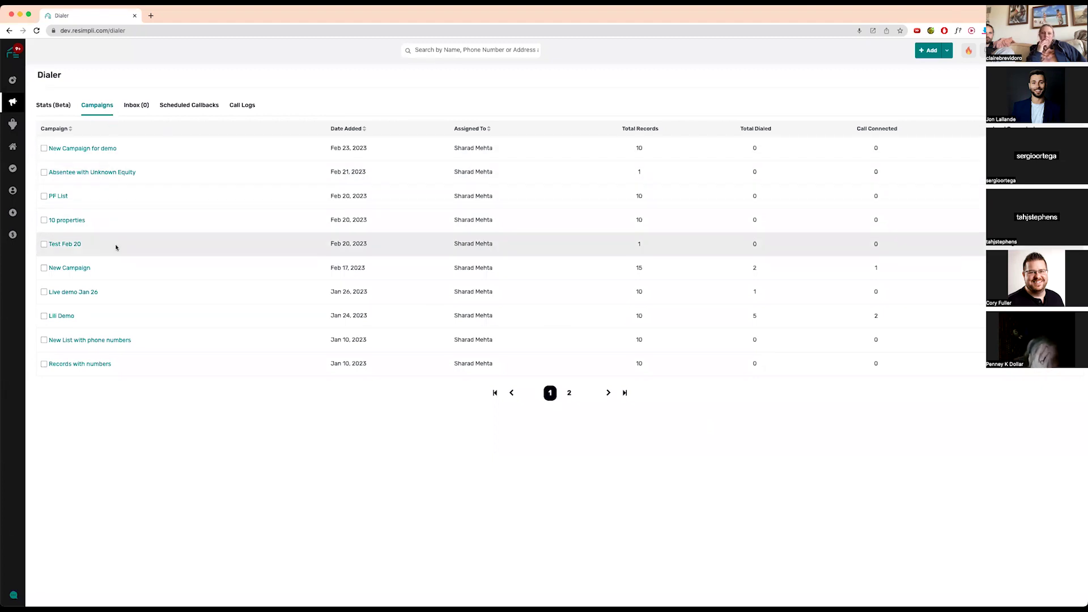
# - Open the New Campaign for demo dialer campaign and duplicate the Dialer browser tab
pyautogui.moveTo(12, 102)
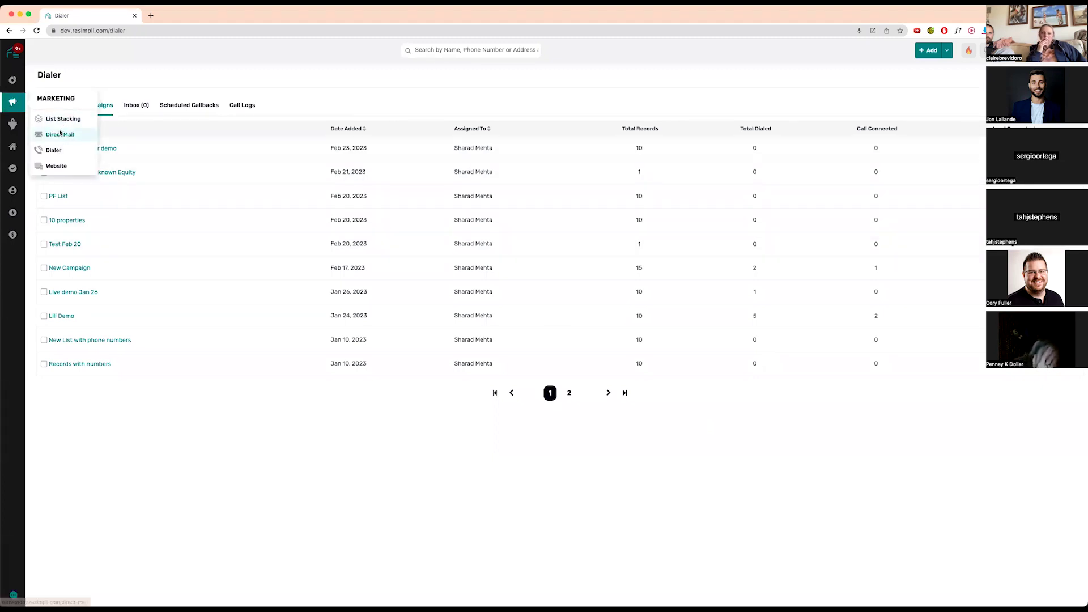
pyautogui.click(55, 151)
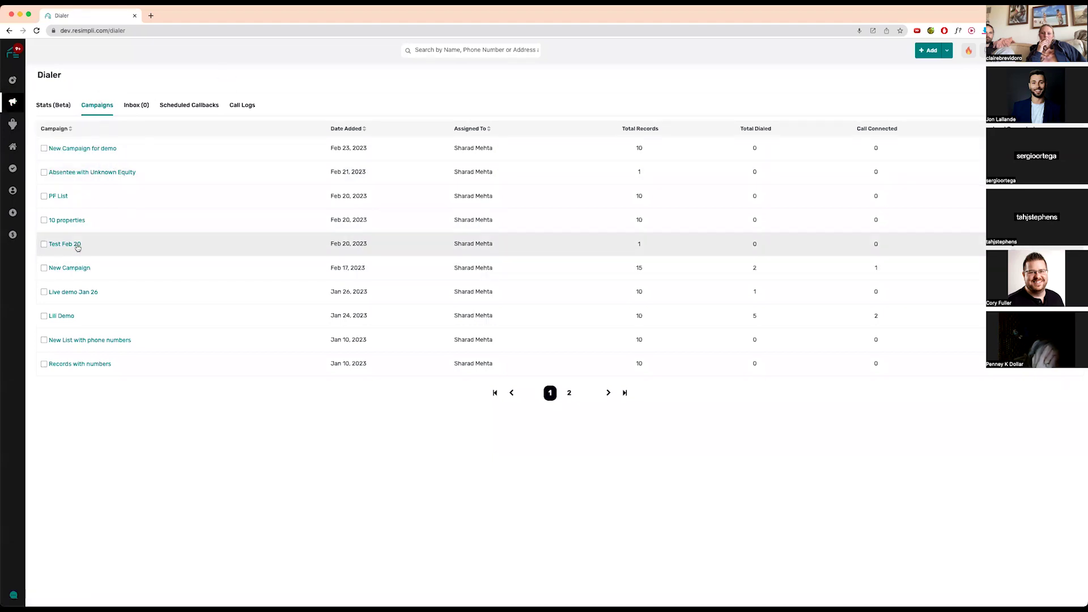
pyautogui.click(88, 148)
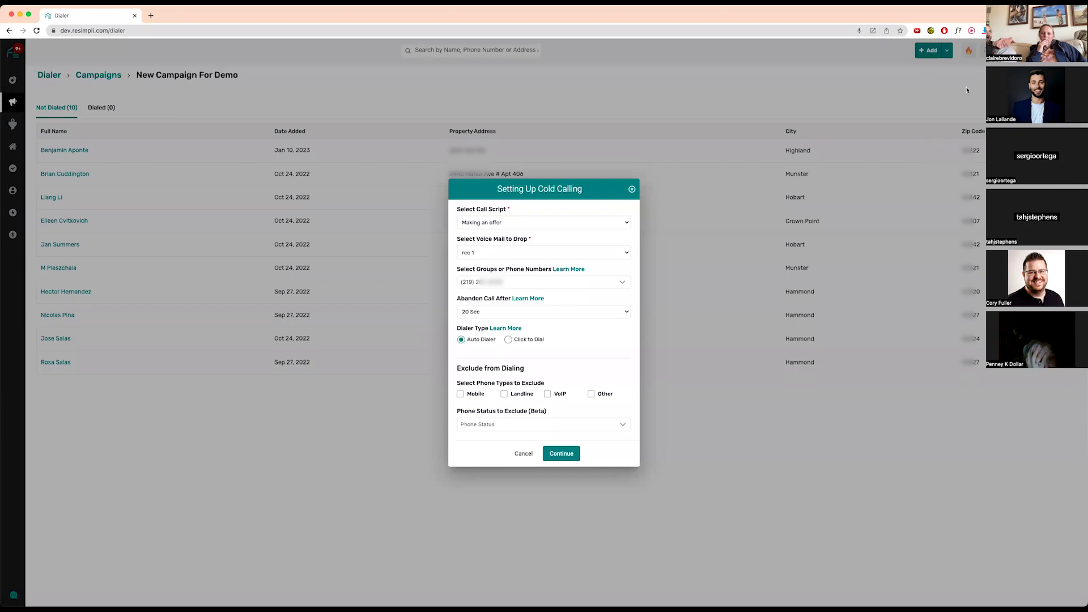
pyautogui.rightClick(100, 17)
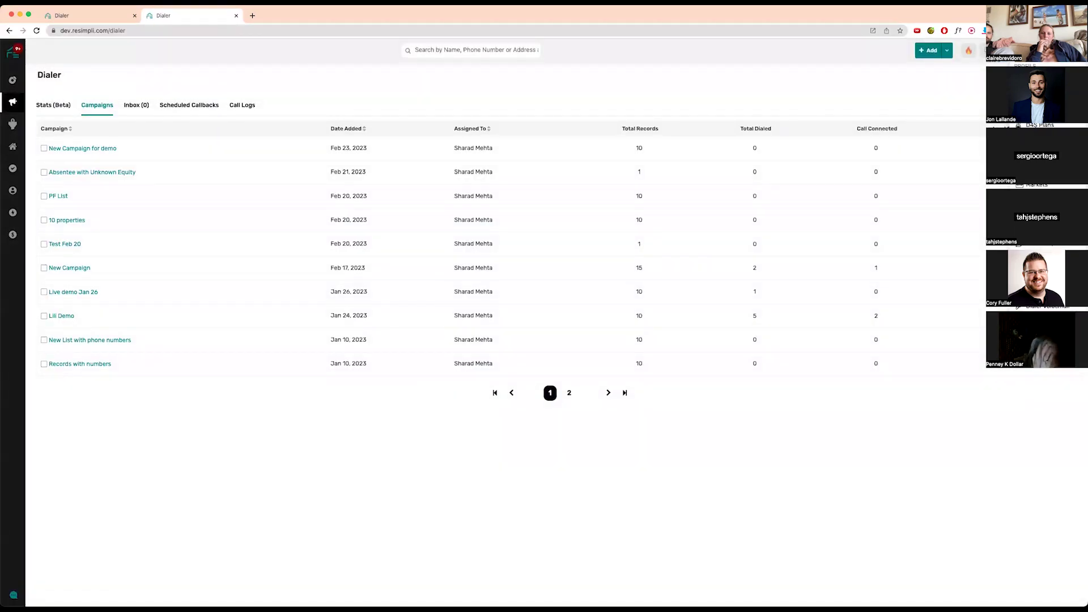
# - Preview merge fields in the 'Making an offer' script without saving, then return to Call Scripts
pyautogui.click(1038, 326)
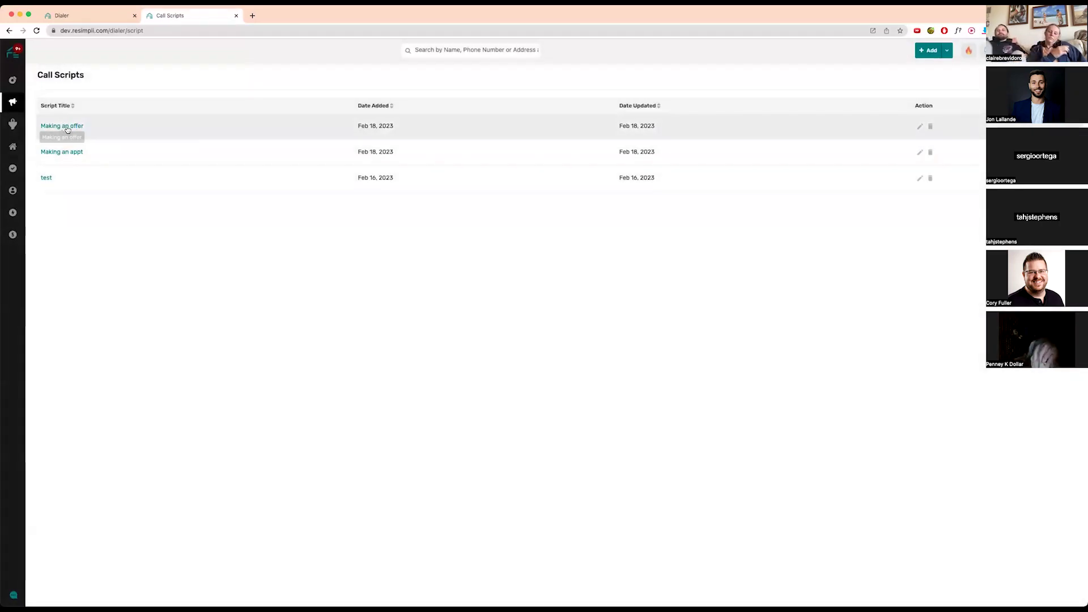
pyautogui.click(65, 126)
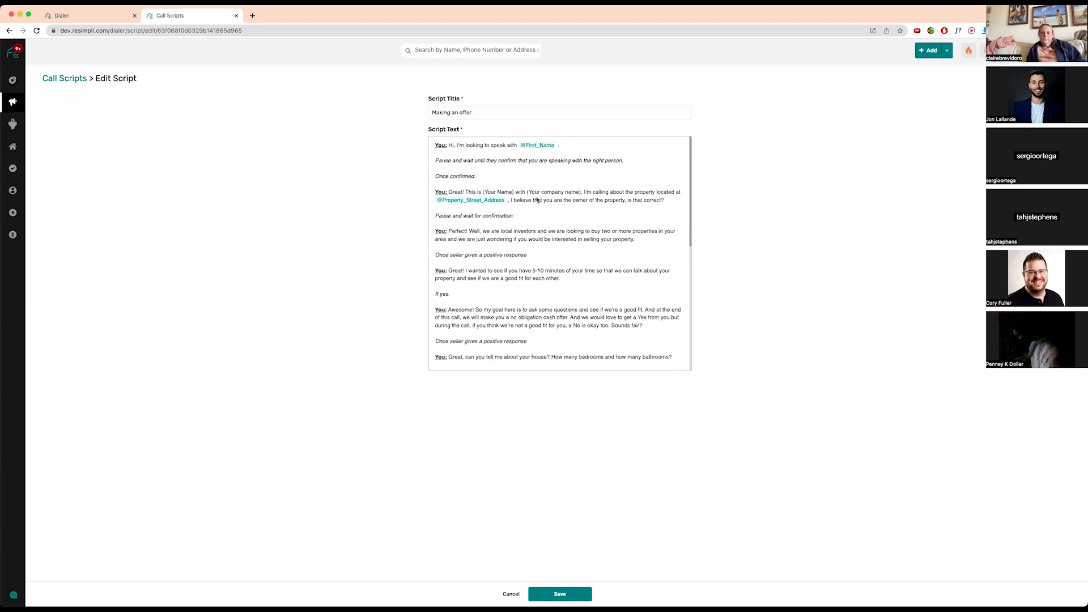
pyautogui.click(629, 163)
pyautogui.write('@')
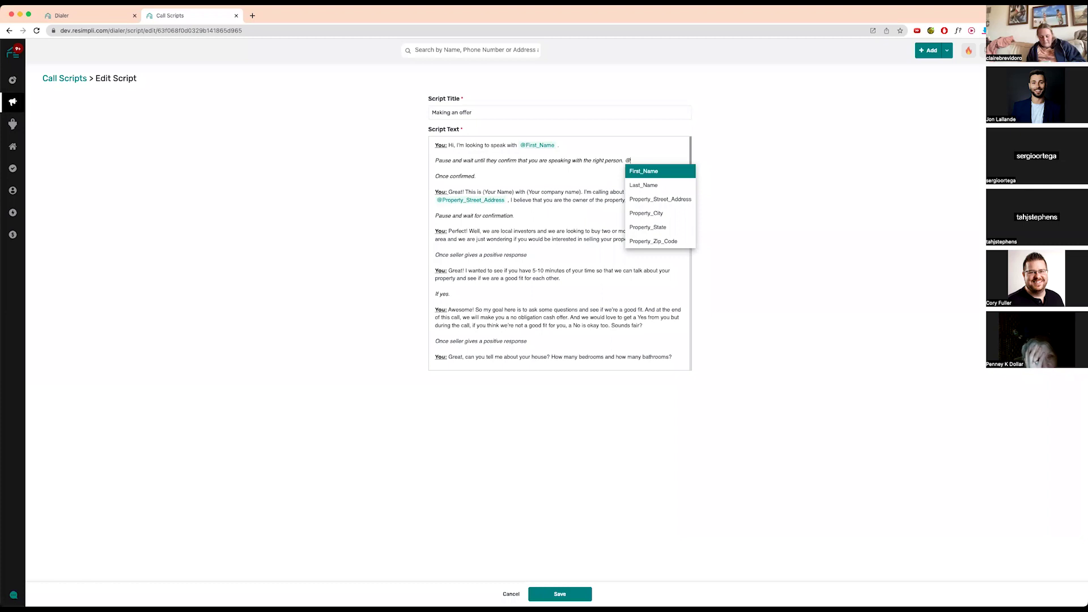
pyautogui.press('BackSpace')
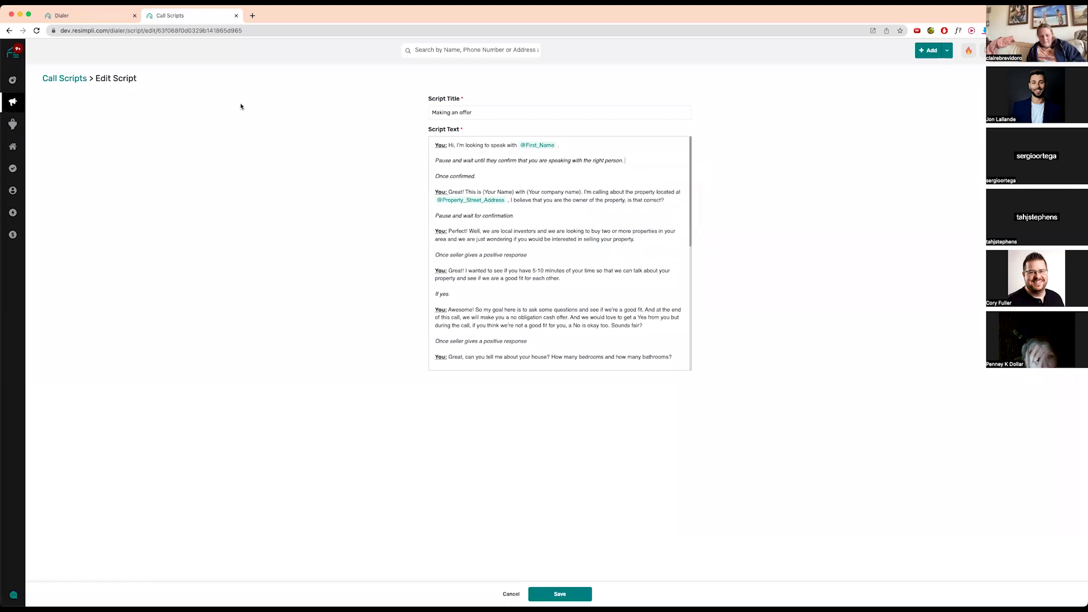
pyautogui.click(68, 80)
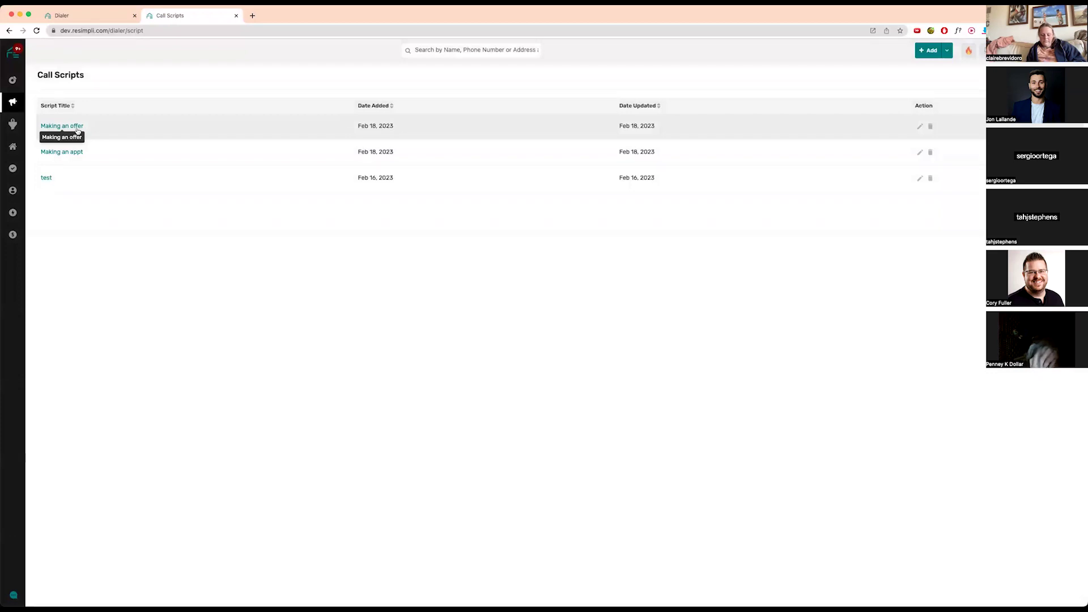
# - Back on the Dialer tab, review the phone numbers available to call from
pyautogui.click(91, 15)
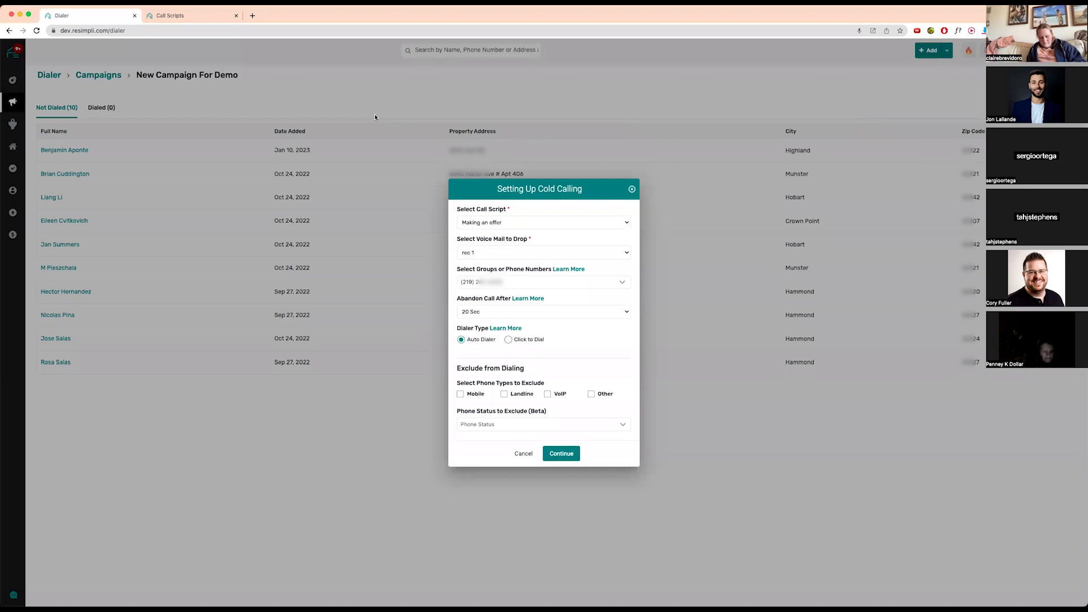
pyautogui.click(590, 285)
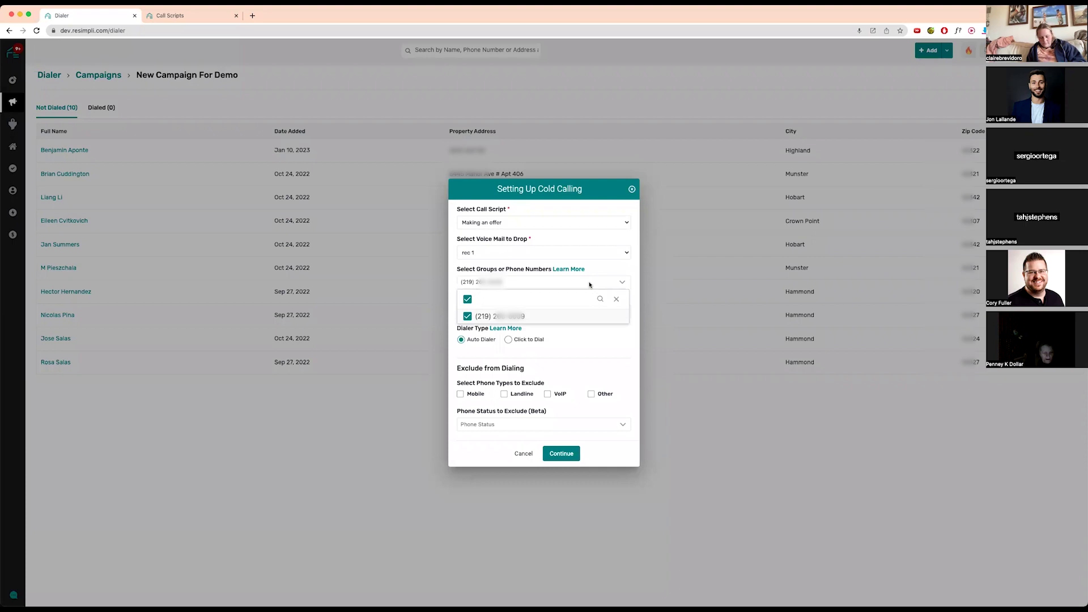
pyautogui.click(569, 363)
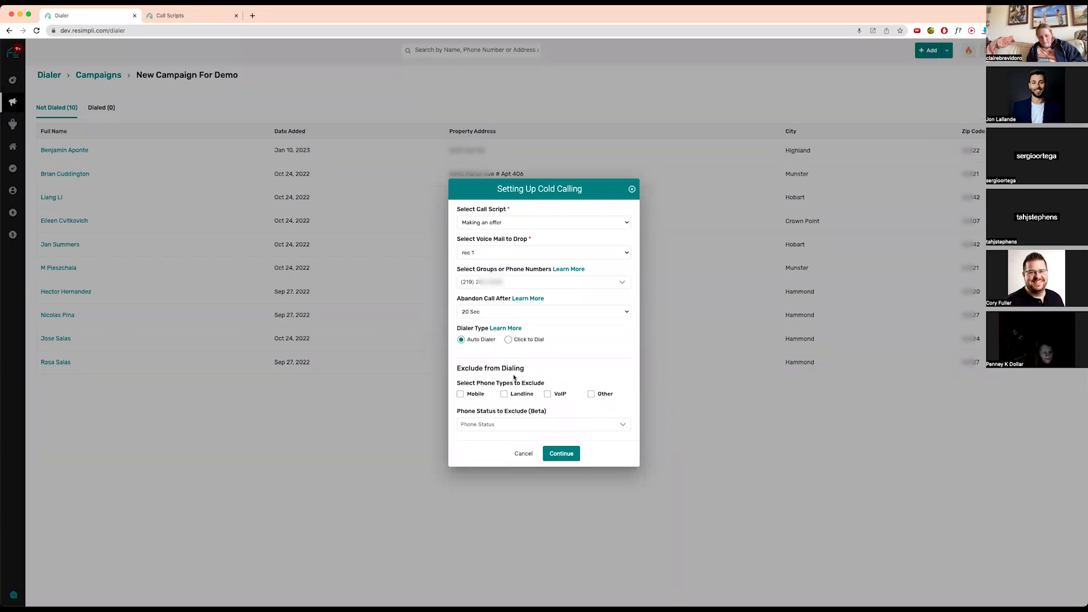
# - Exclude VoIP phone types and DNC phone status, then start the dialer
pyautogui.click(548, 394)
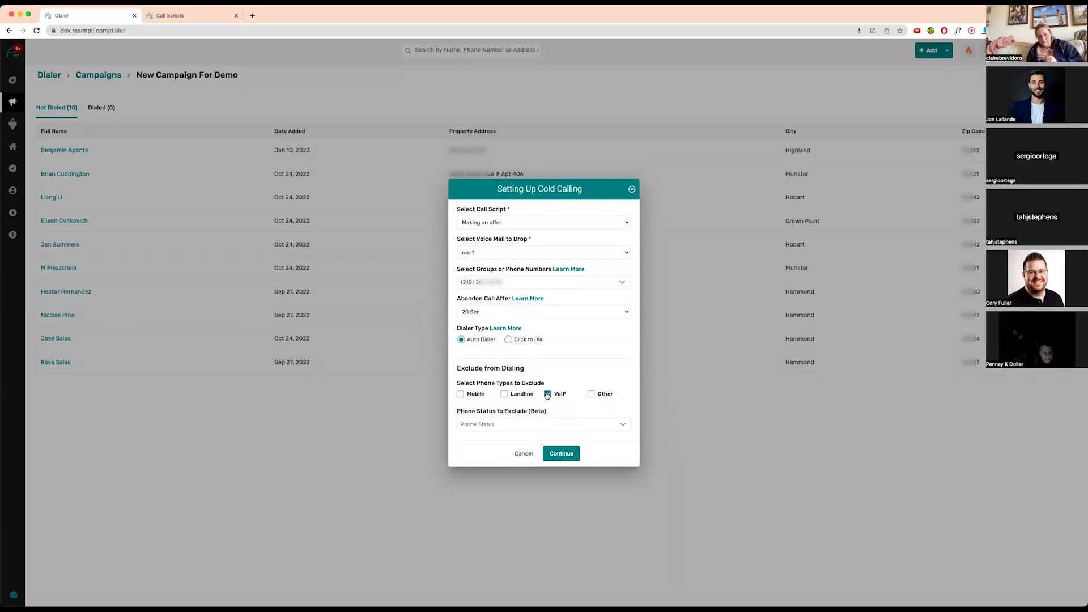
pyautogui.click(609, 425)
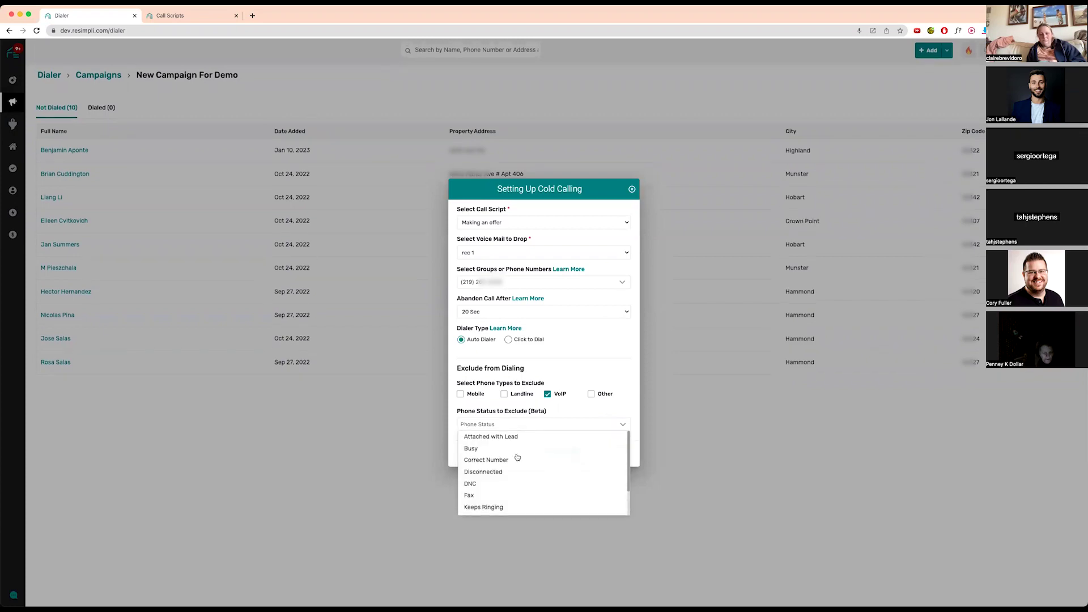
pyautogui.click(495, 488)
pyautogui.click(561, 453)
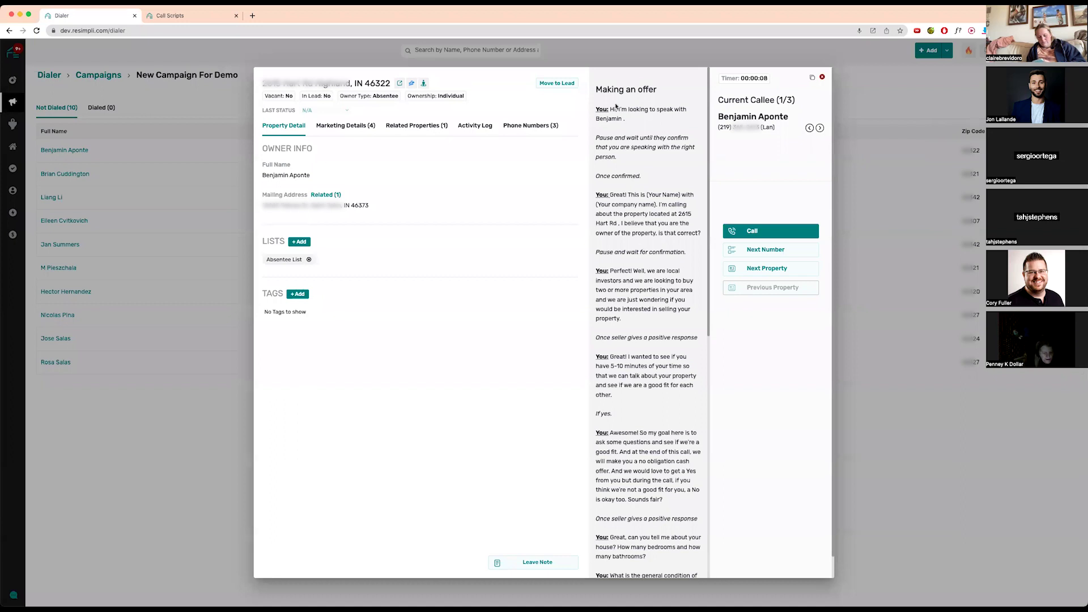
pyautogui.moveTo(610, 110); pyautogui.dragTo(655, 110)
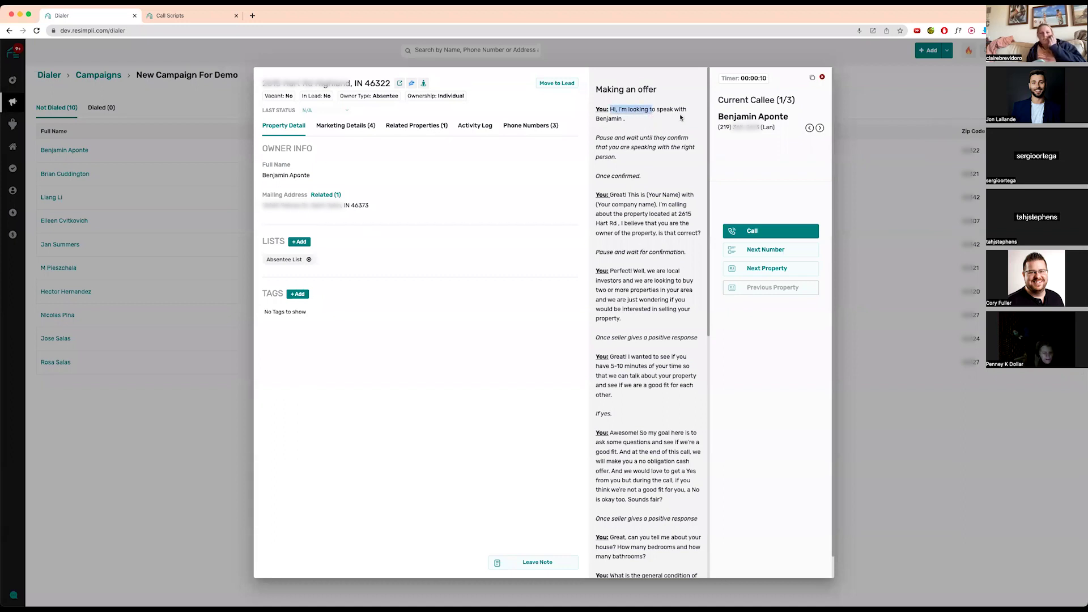
pyautogui.click(262, 175)
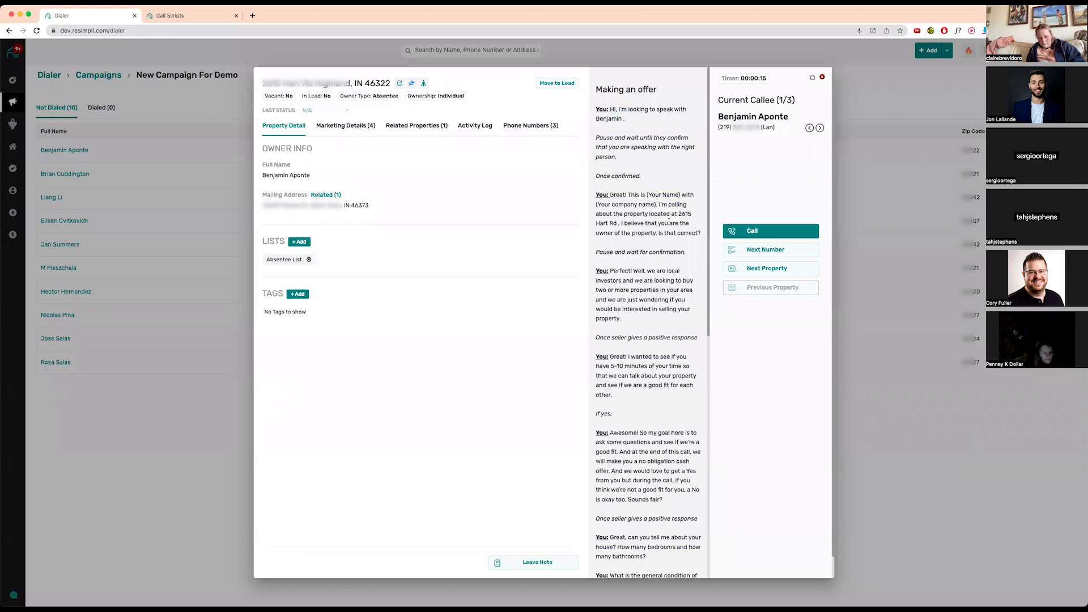
pyautogui.moveTo(647, 195); pyautogui.dragTo(682, 193)
pyautogui.scroll(-3, 645, 276)
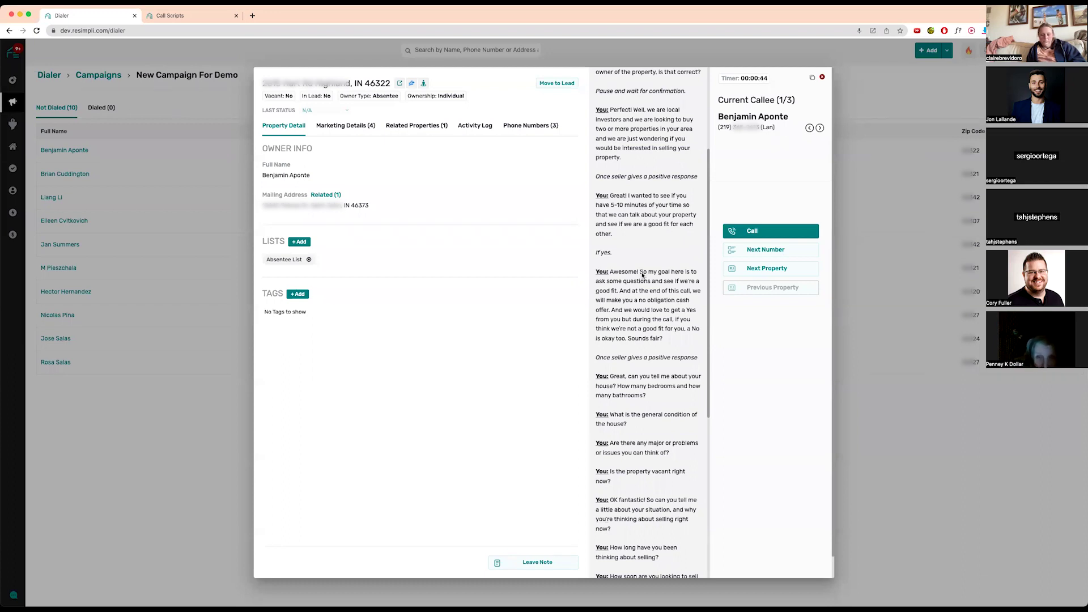
pyautogui.scroll(-4, 643, 275)
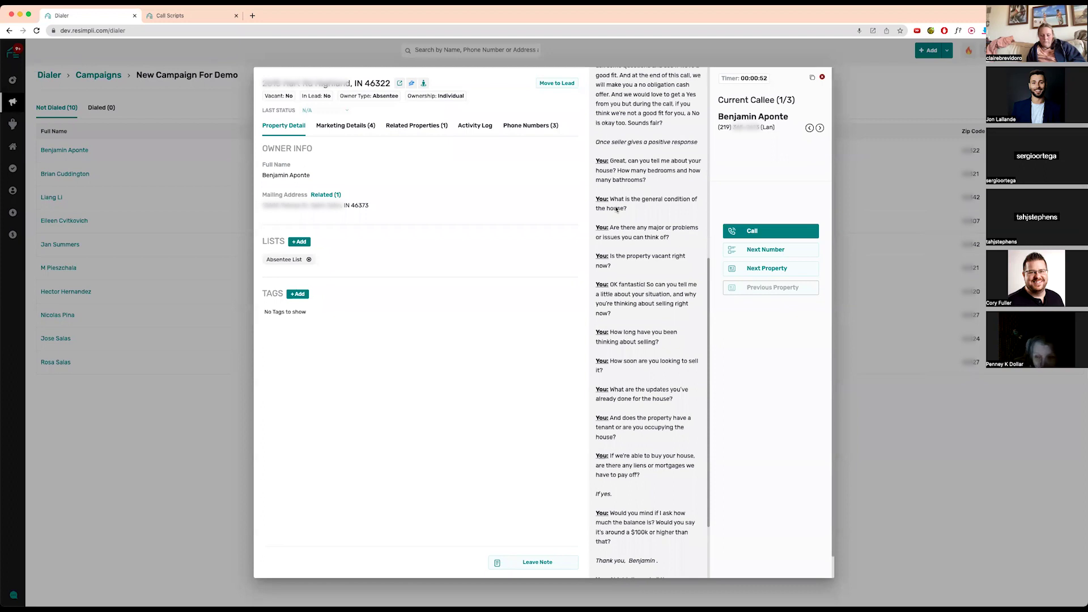
pyautogui.scroll(1, 616, 208)
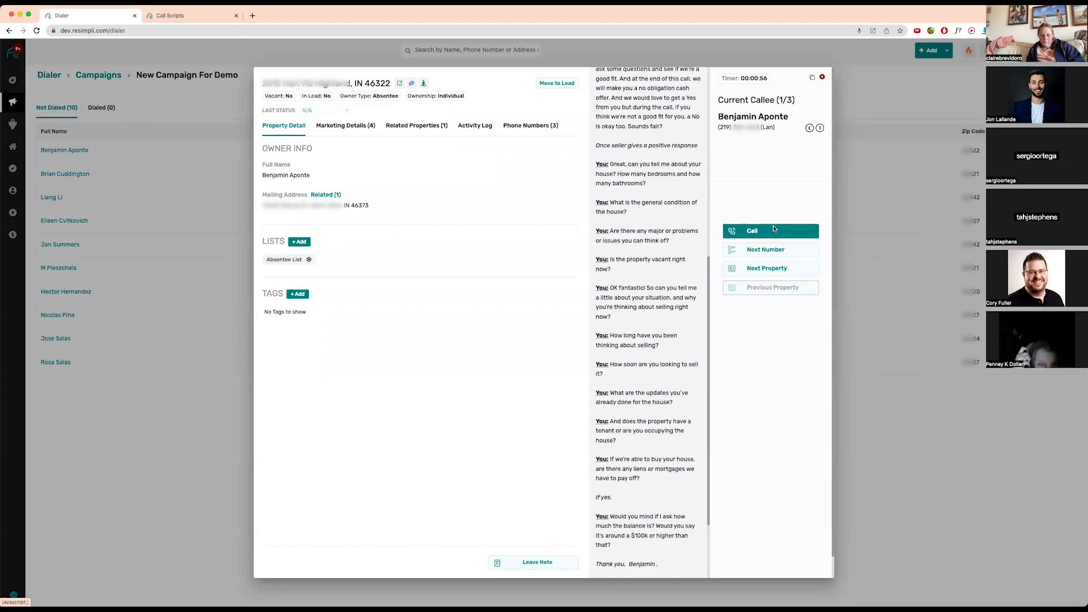
pyautogui.scroll(5, 626, 255)
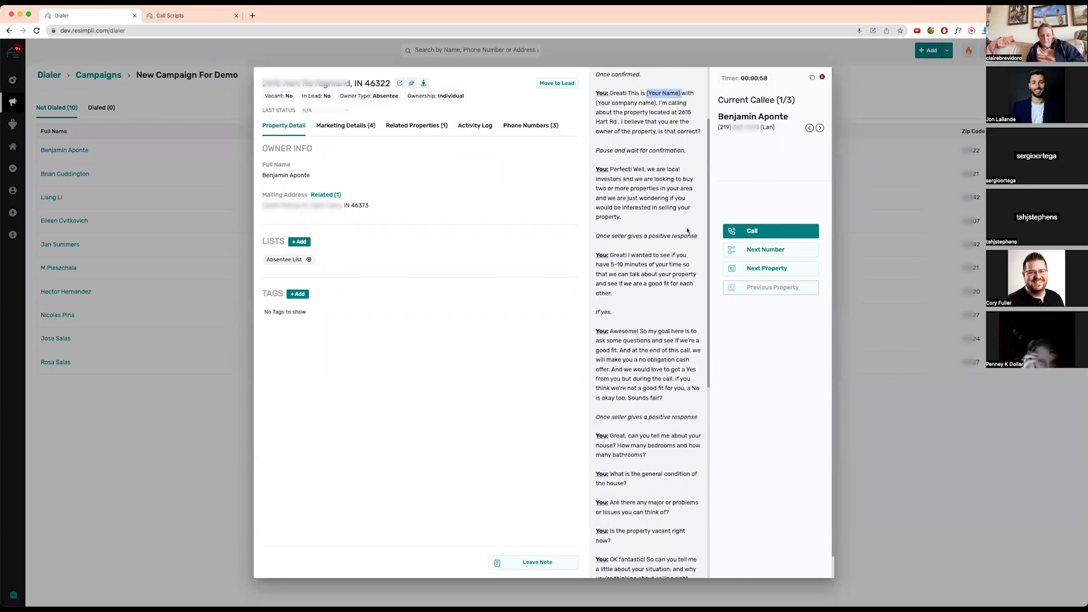
# - Begin converting the current property to a lead under the Pay Per Lead / NTSMHF campaign
pyautogui.click(557, 83)
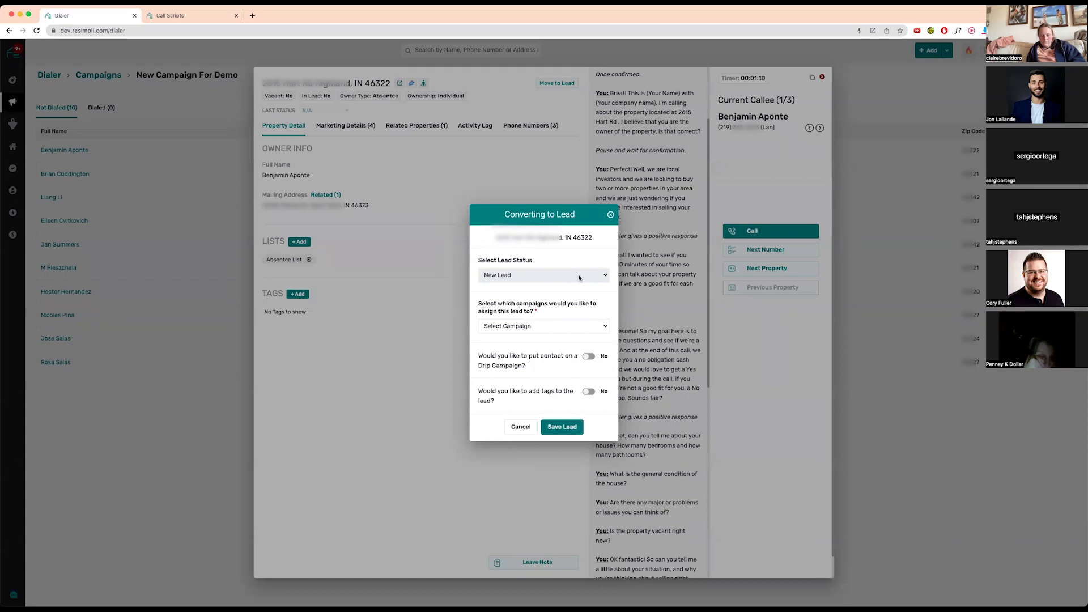
pyautogui.click(592, 328)
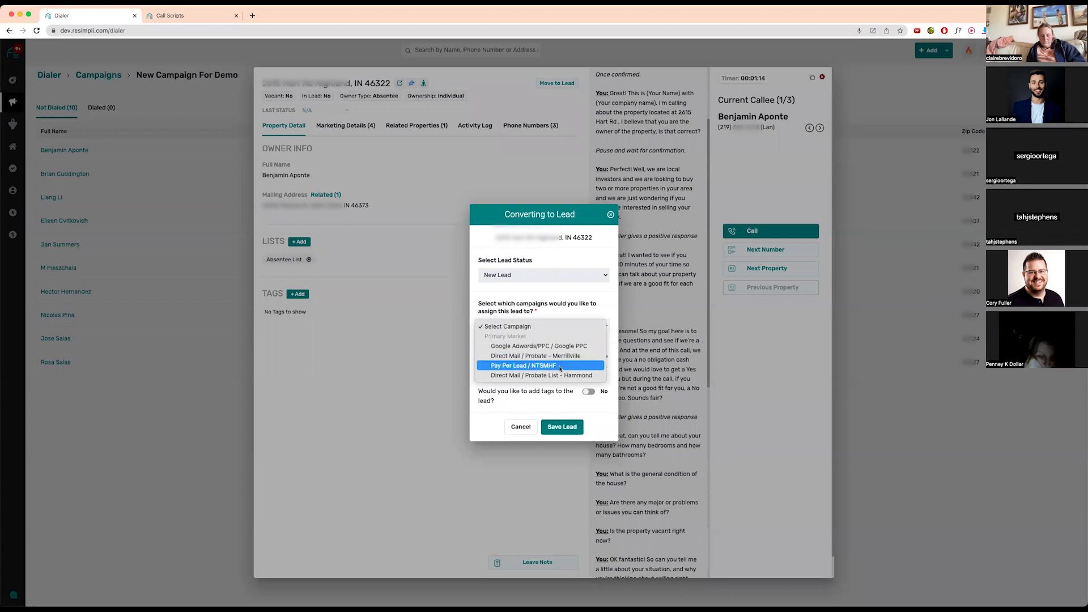
pyautogui.click(560, 367)
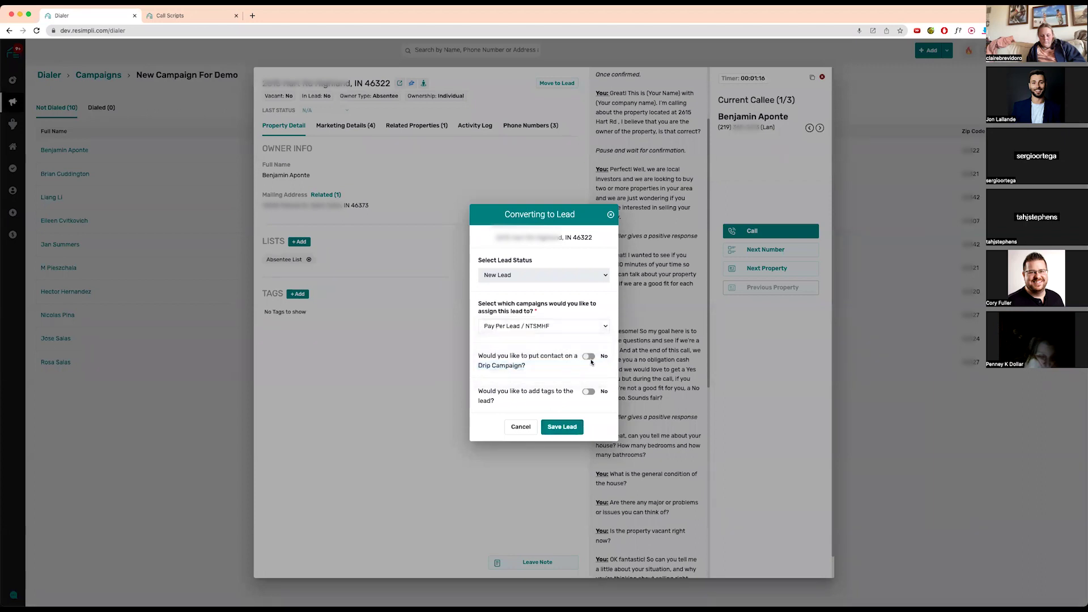
pyautogui.click(589, 357)
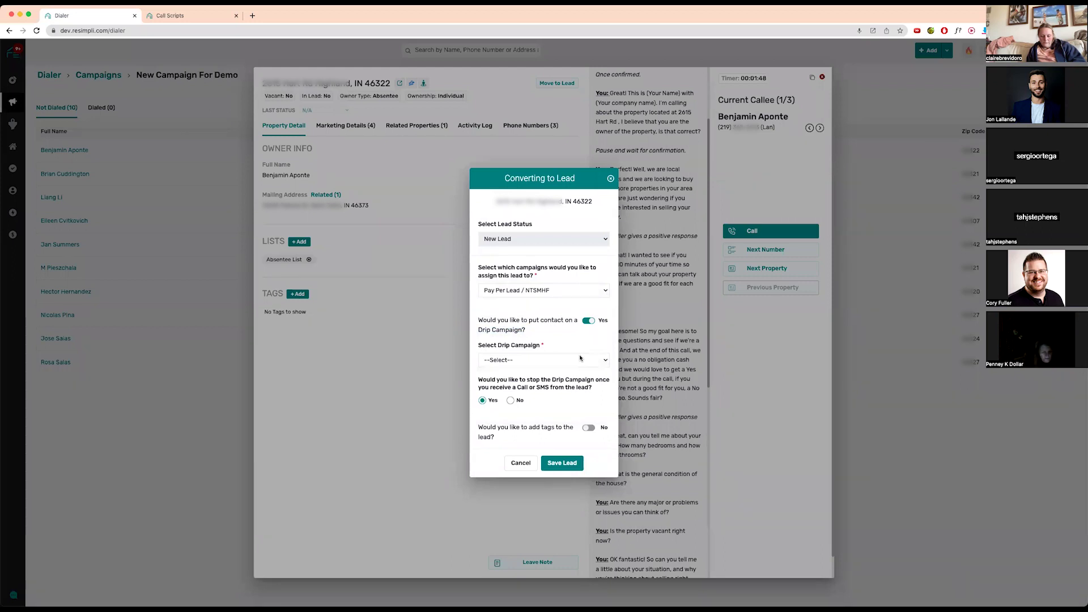
# - Take the contact off the drip campaign and save the property as a new lead
pyautogui.click(563, 463)
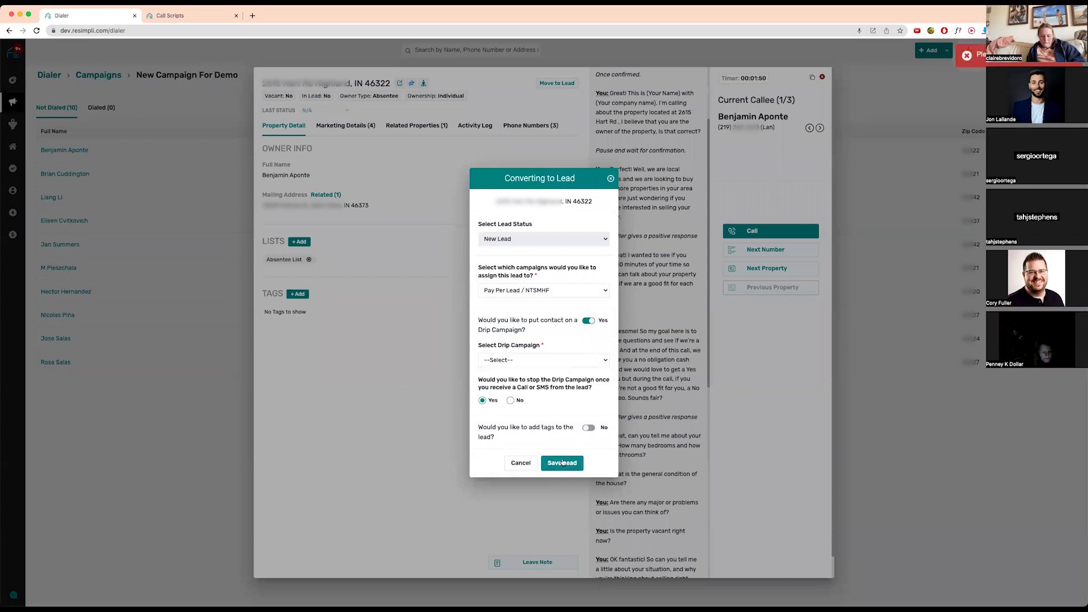
pyautogui.click(510, 400)
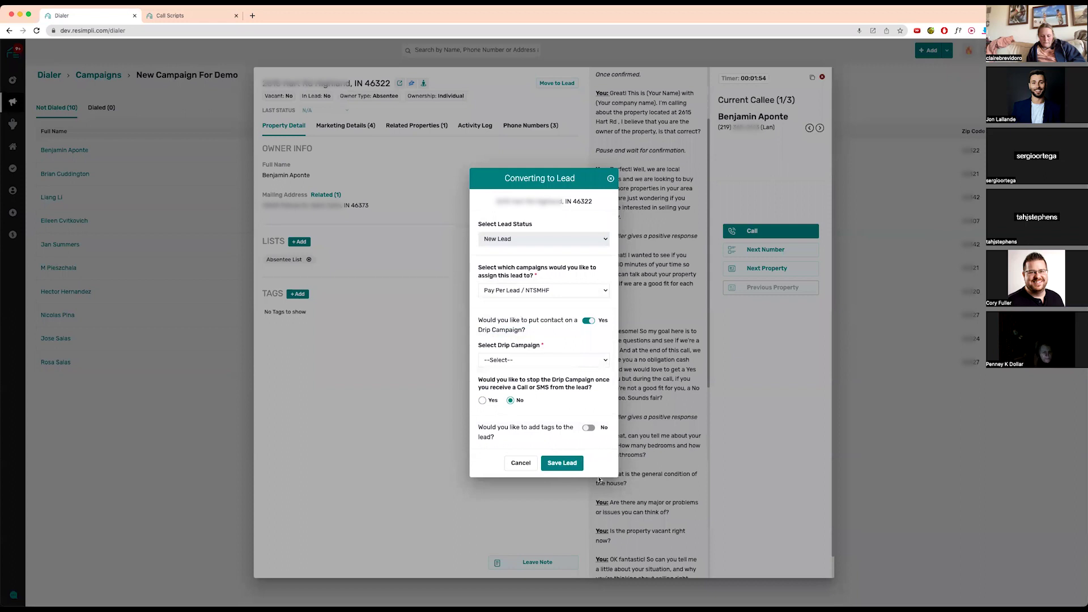
pyautogui.click(573, 466)
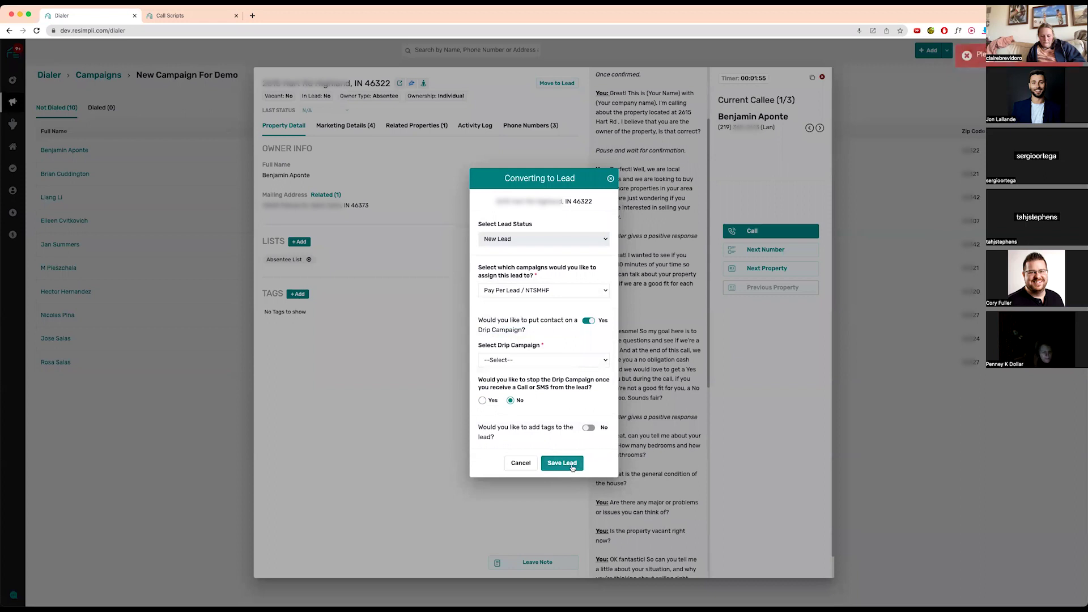
pyautogui.click(588, 321)
pyautogui.click(571, 425)
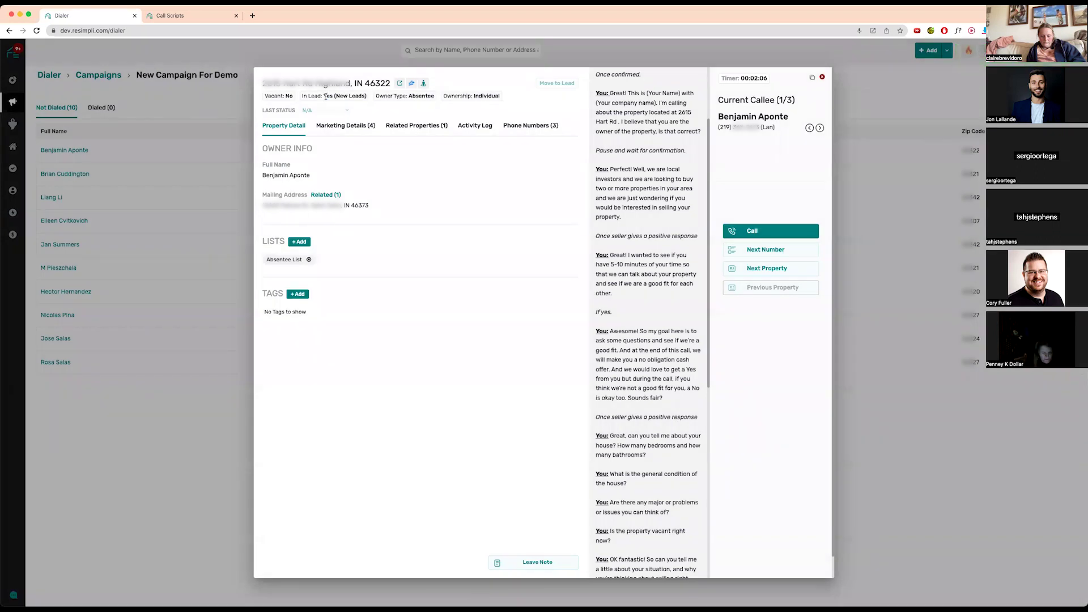
# - Check the property's phone numbers, then advance to the next property
pyautogui.click(541, 128)
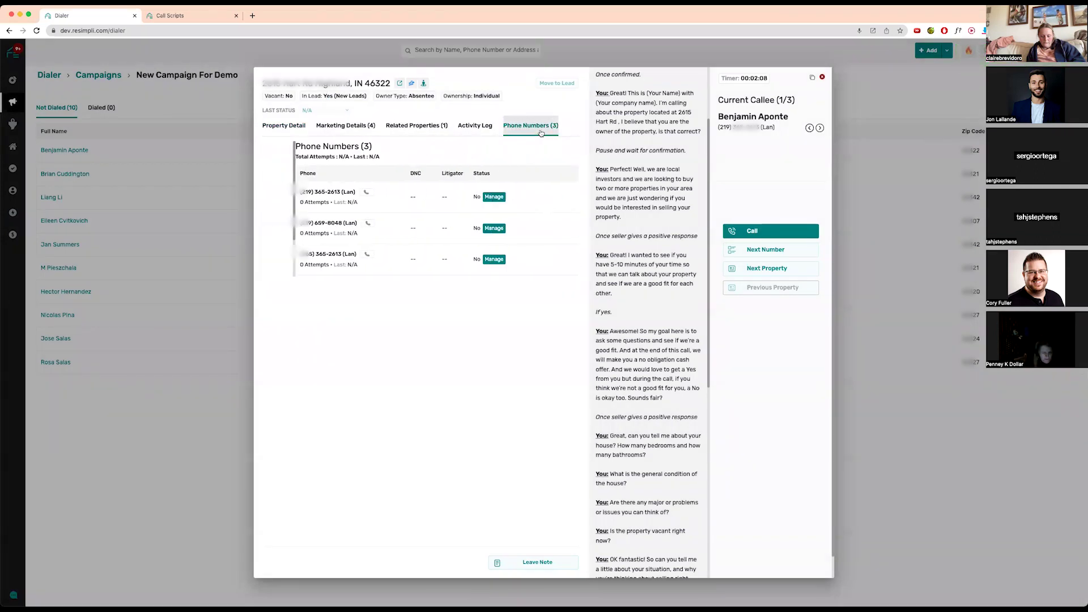
pyautogui.click(294, 133)
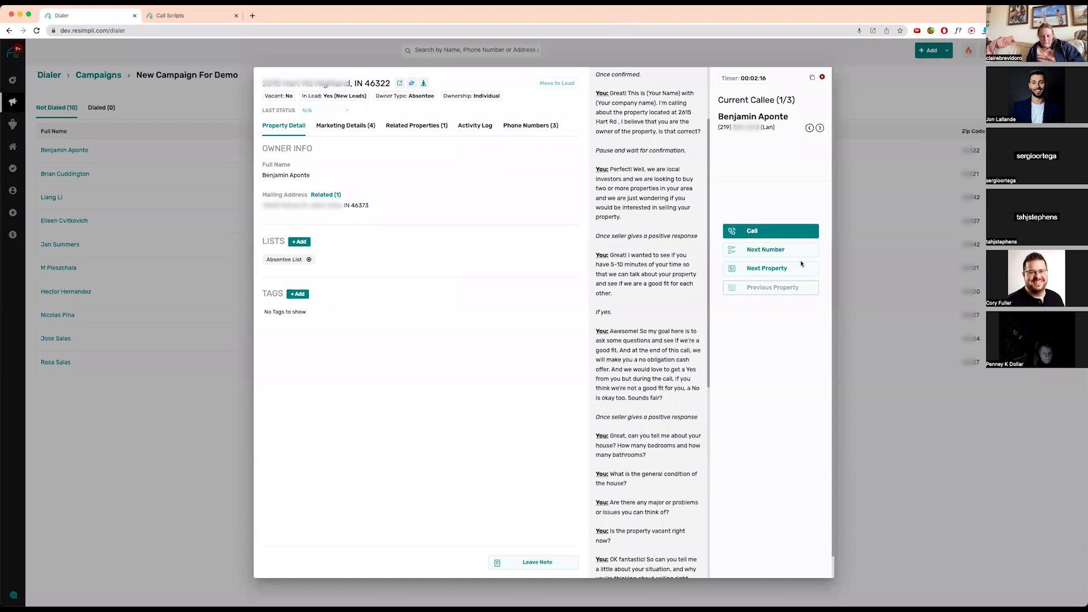
pyautogui.click(772, 268)
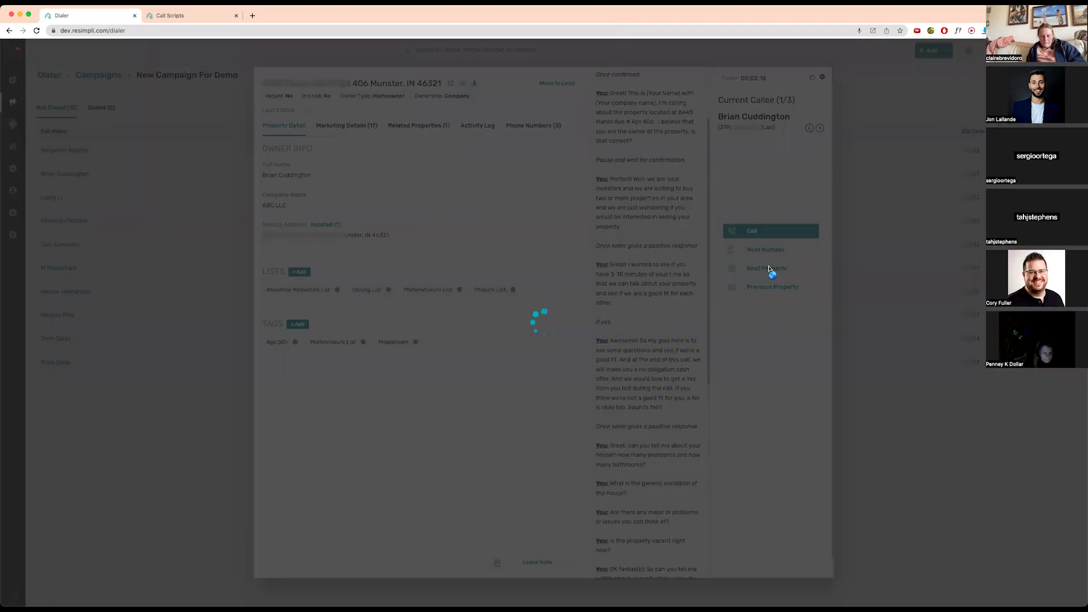
# - Call the second property's owner and note 'Lead didn't answer the cal'
pyautogui.scroll(2, 641, 107)
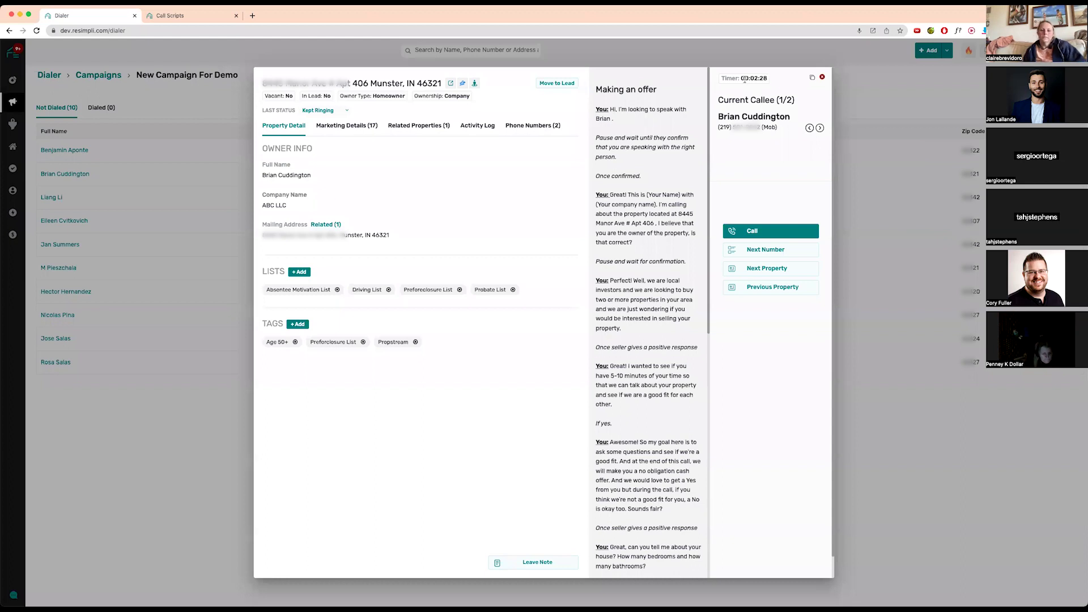
pyautogui.click(776, 235)
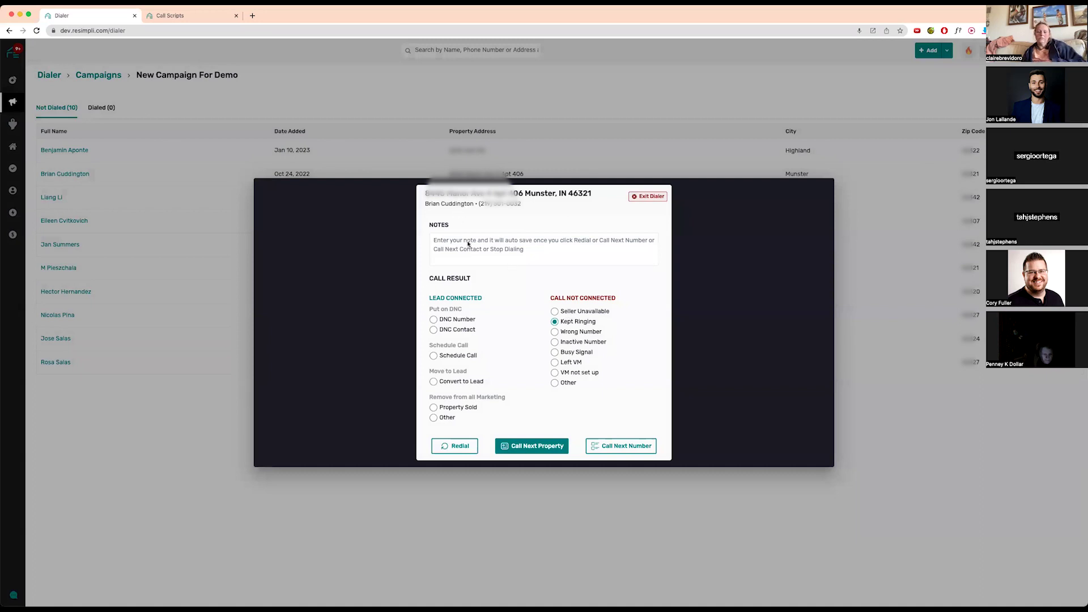
pyautogui.write('Lead d')
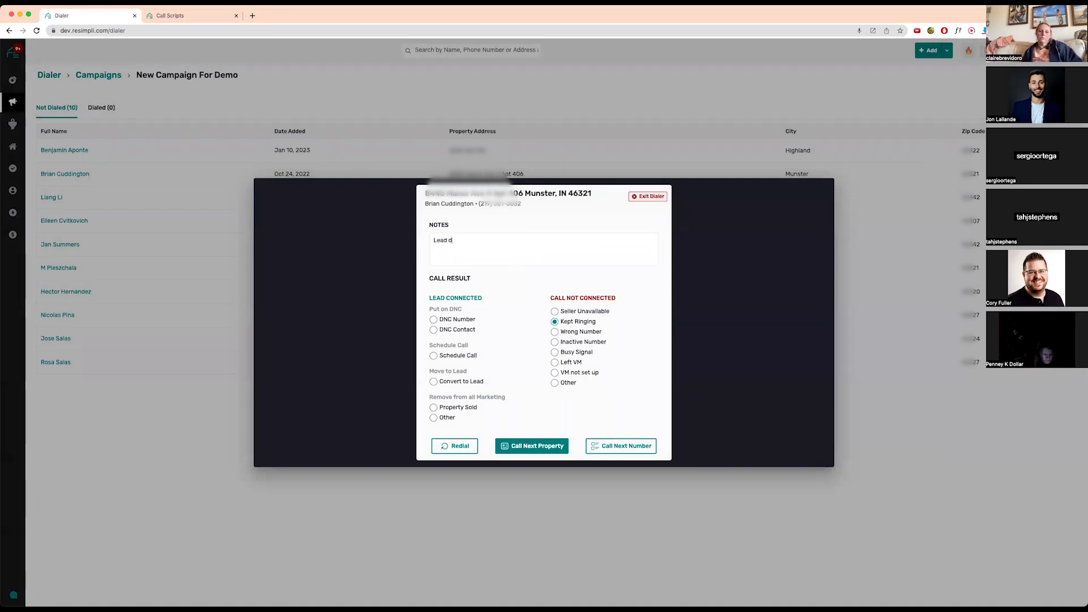
pyautogui.write("idn't answer the call")
# - Log a Schedule Call result for 02/23/2023 at 06:22 PM, then exit and close the dialer
pyautogui.click(460, 382)
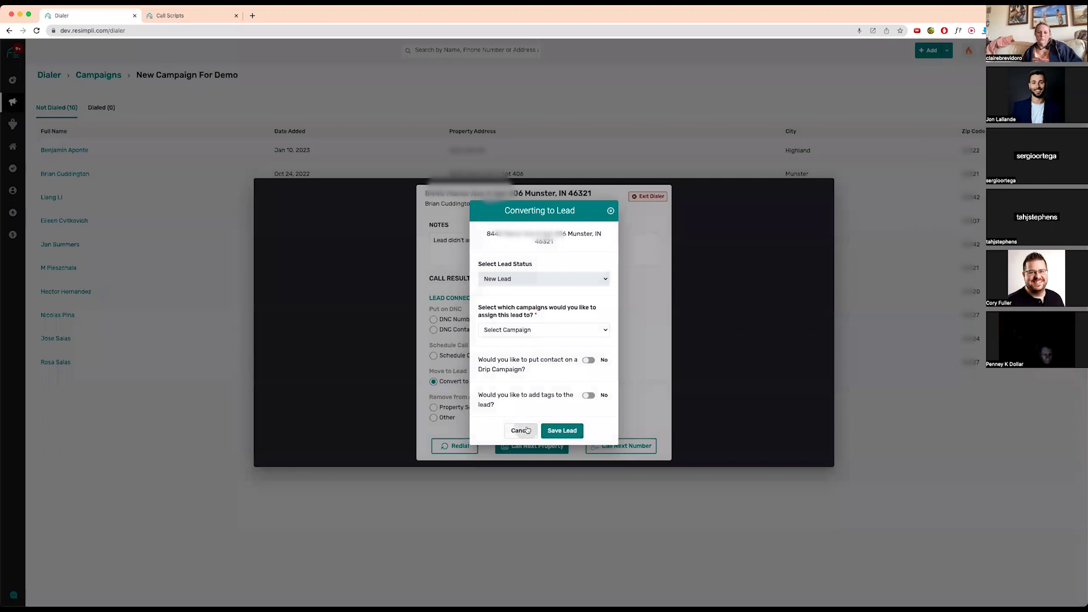
pyautogui.click(520, 431)
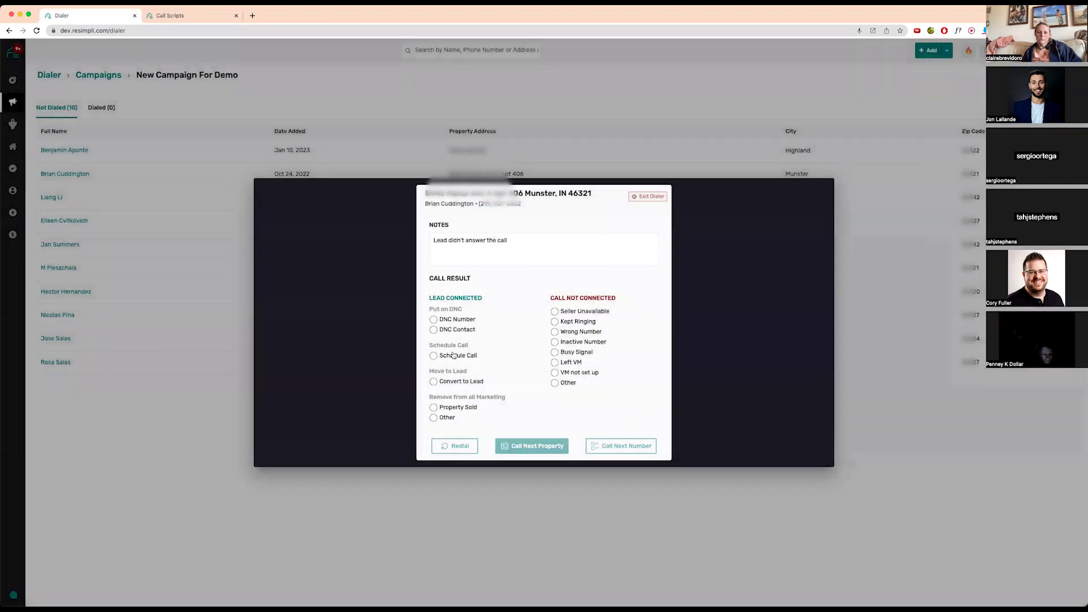
pyautogui.click(510, 356)
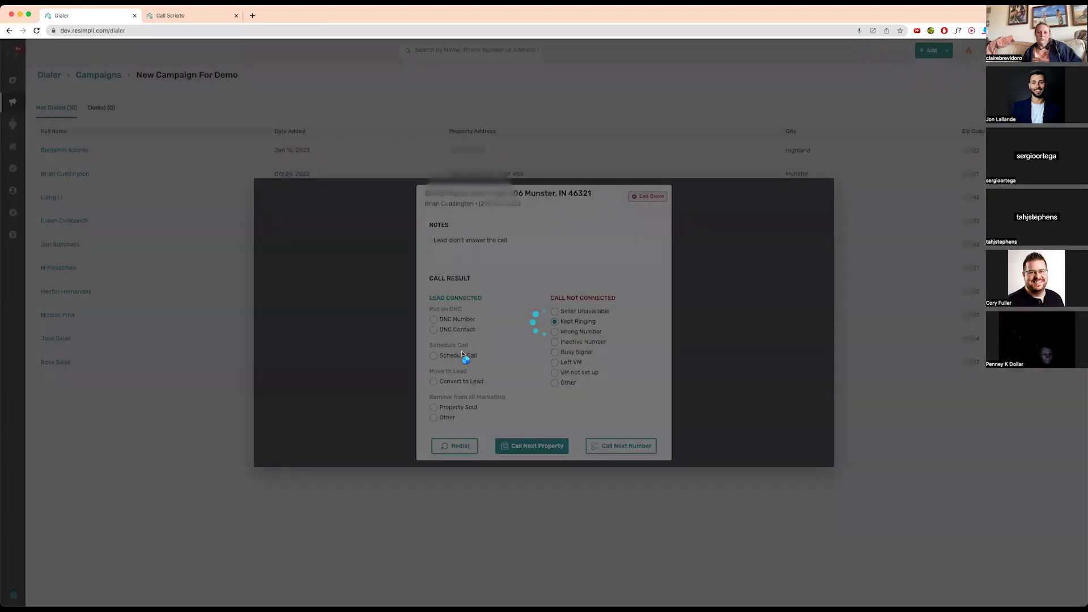
pyautogui.click(462, 354)
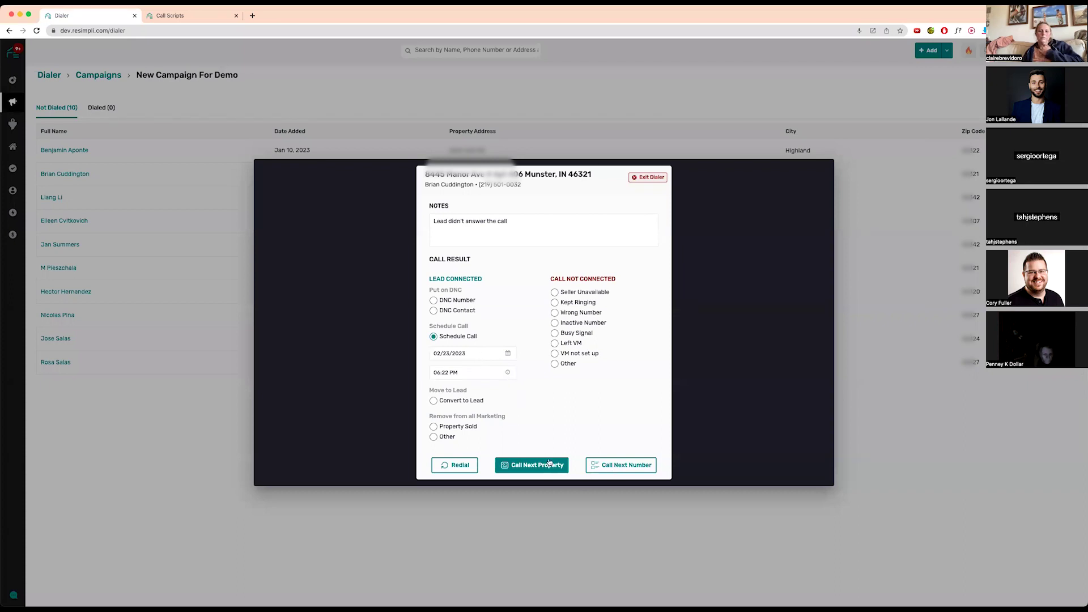
pyautogui.click(645, 178)
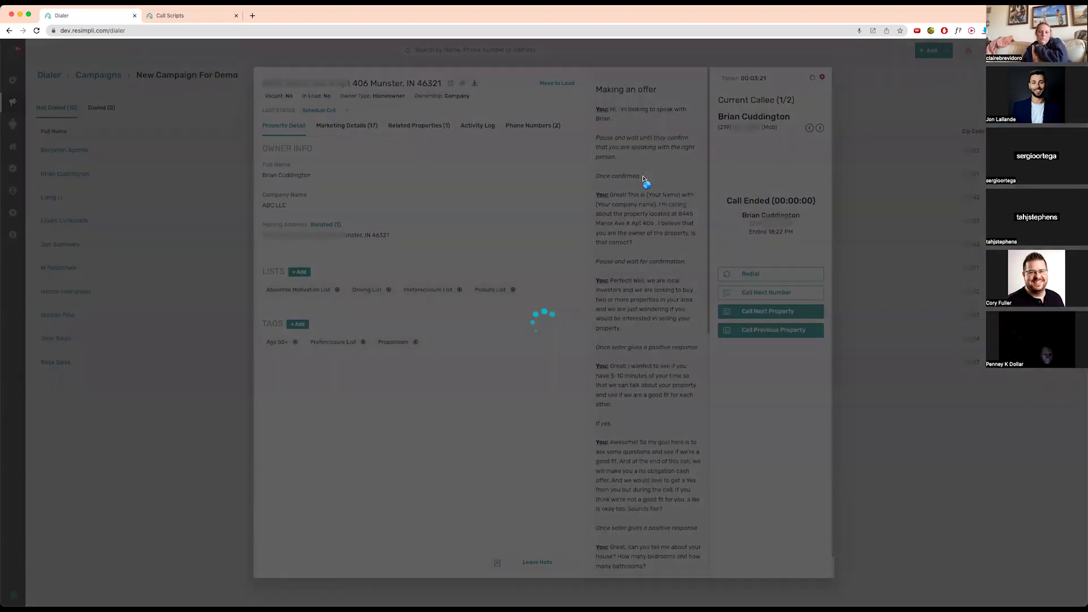
pyautogui.click(822, 78)
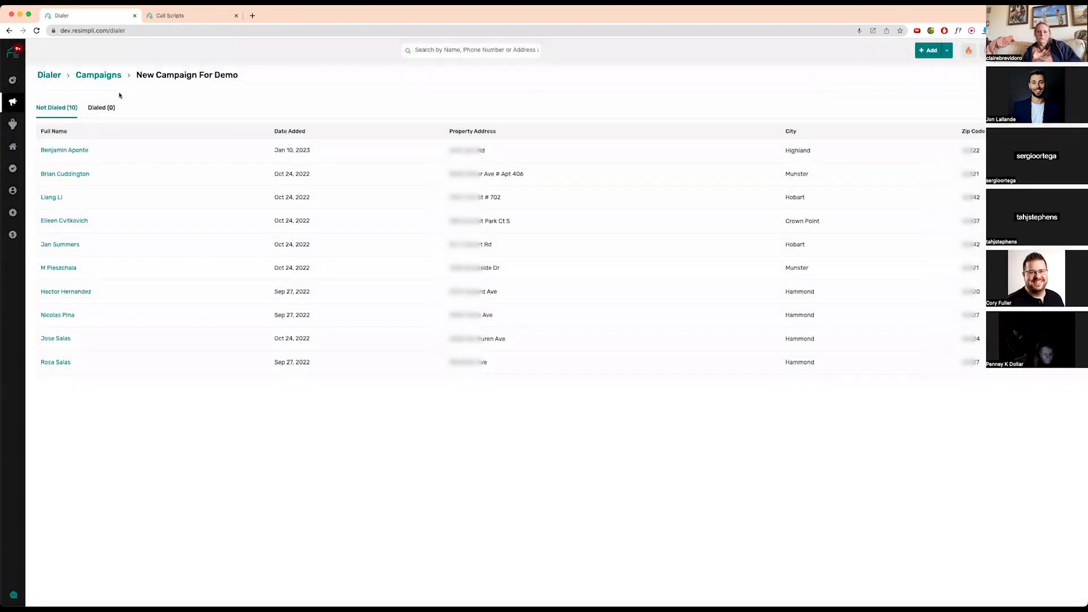
# - Check today's scheduled call from the Campaigns page, then return to the Dialer Campaigns list
pyautogui.click(96, 76)
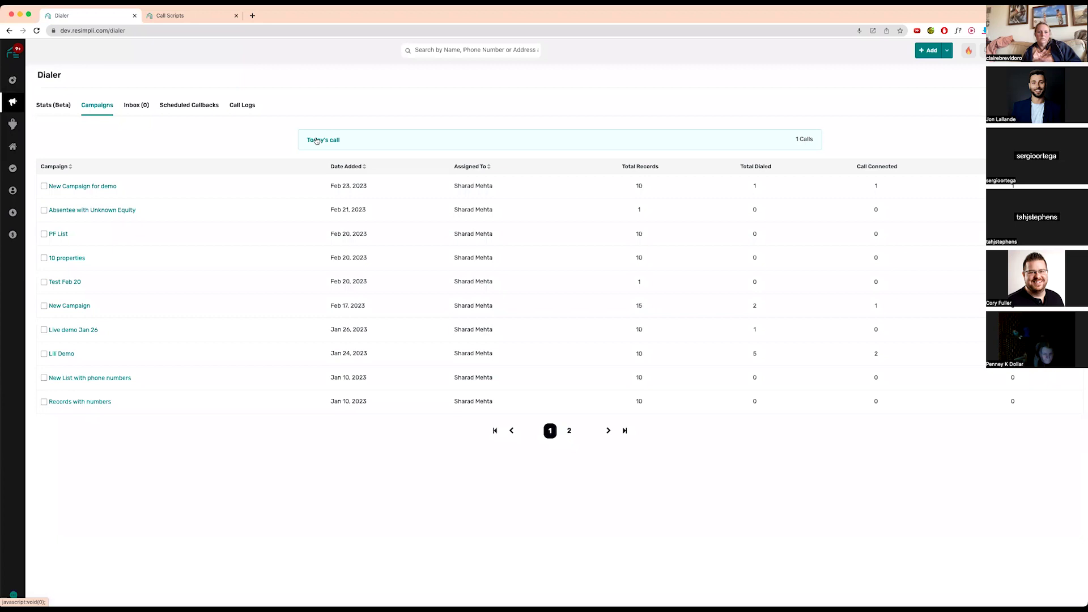
pyautogui.click(317, 140)
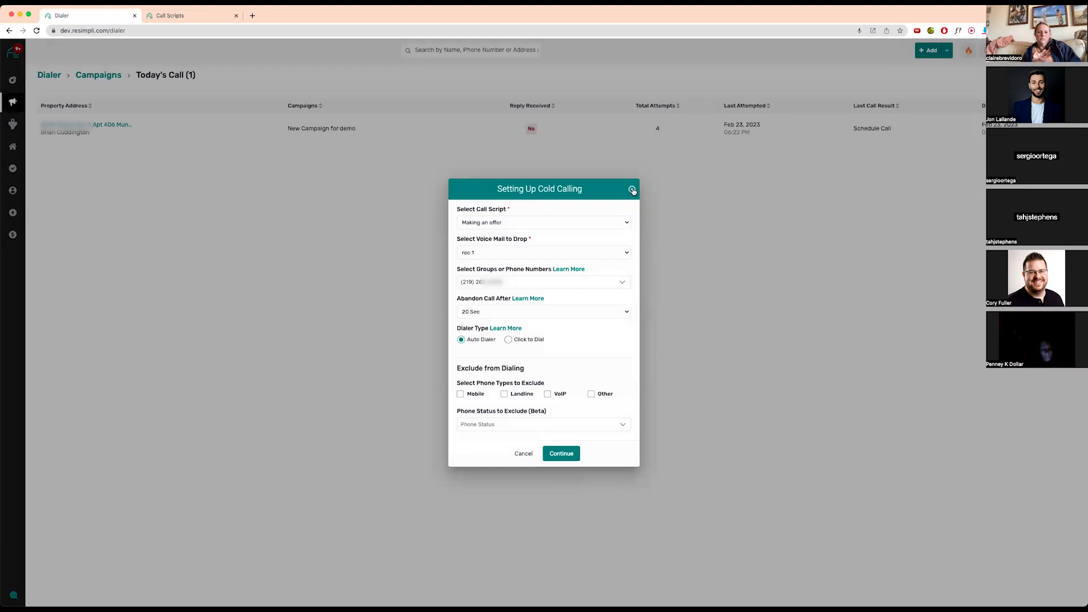
pyautogui.click(631, 188)
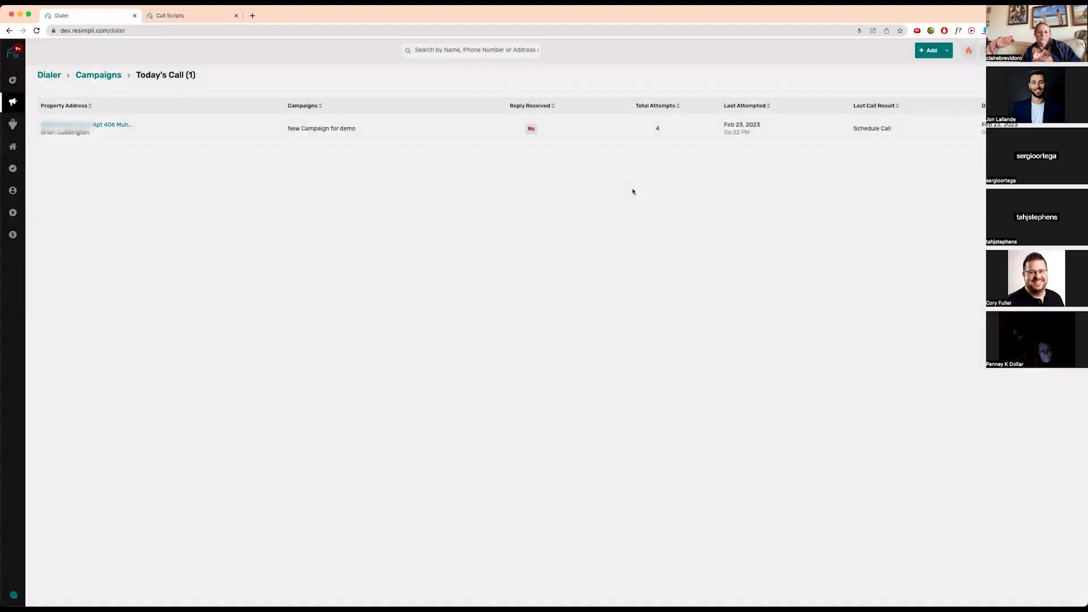
pyautogui.click(94, 77)
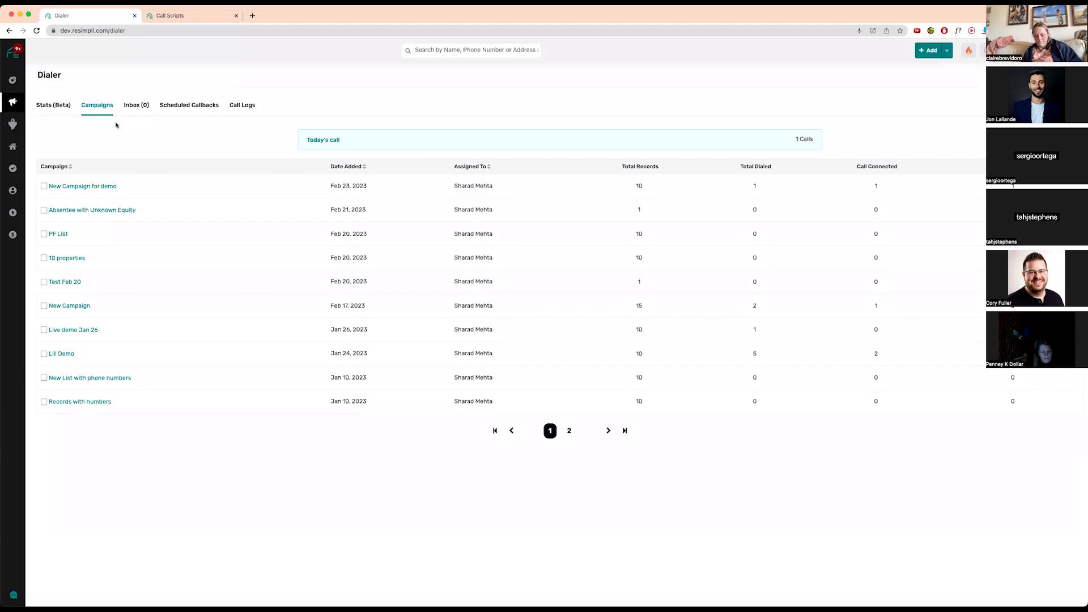
# - Browse the dialer Inbox and Scheduled Callbacks tabs, finishing on Call Logs
pyautogui.click(136, 107)
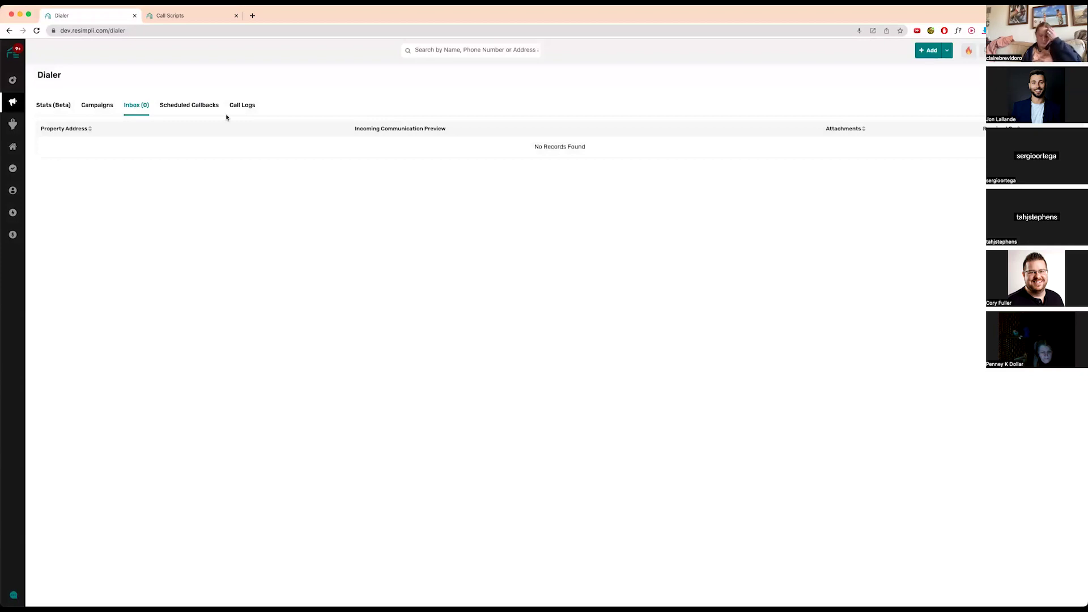
pyautogui.click(190, 105)
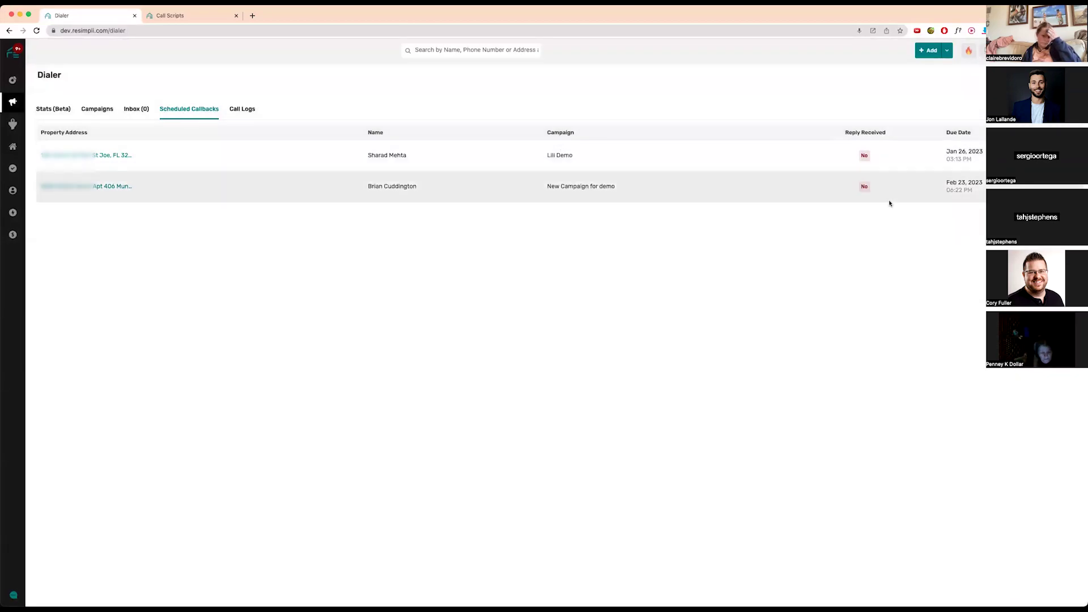
pyautogui.click(245, 111)
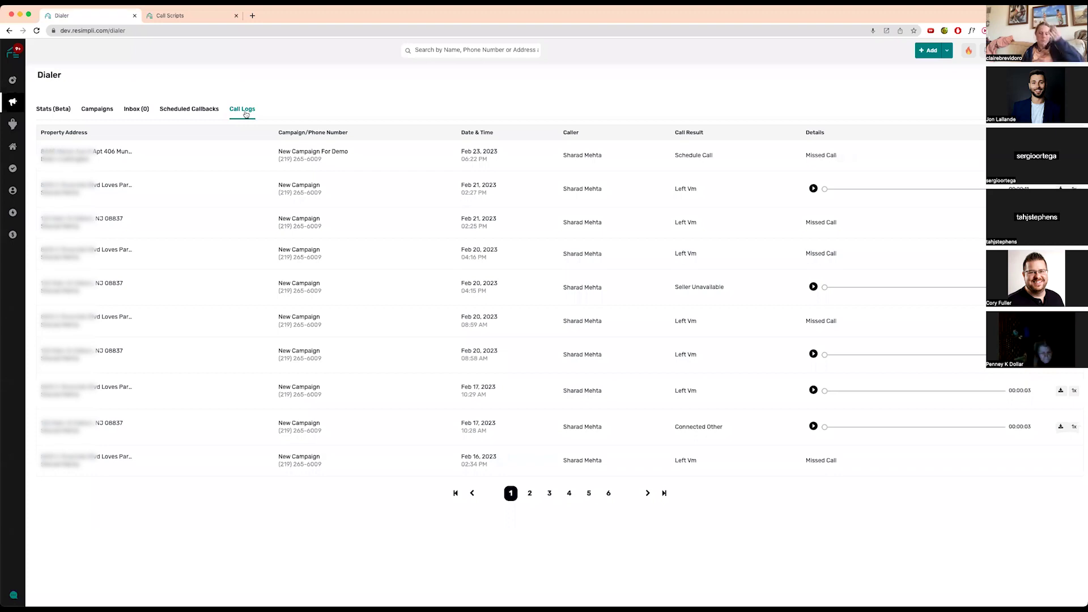
# - Add a Call Duration filter to the call logs, review its values unchanged, then open Stats (Beta)
pyautogui.click(1070, 74)
pyautogui.click(797, 120)
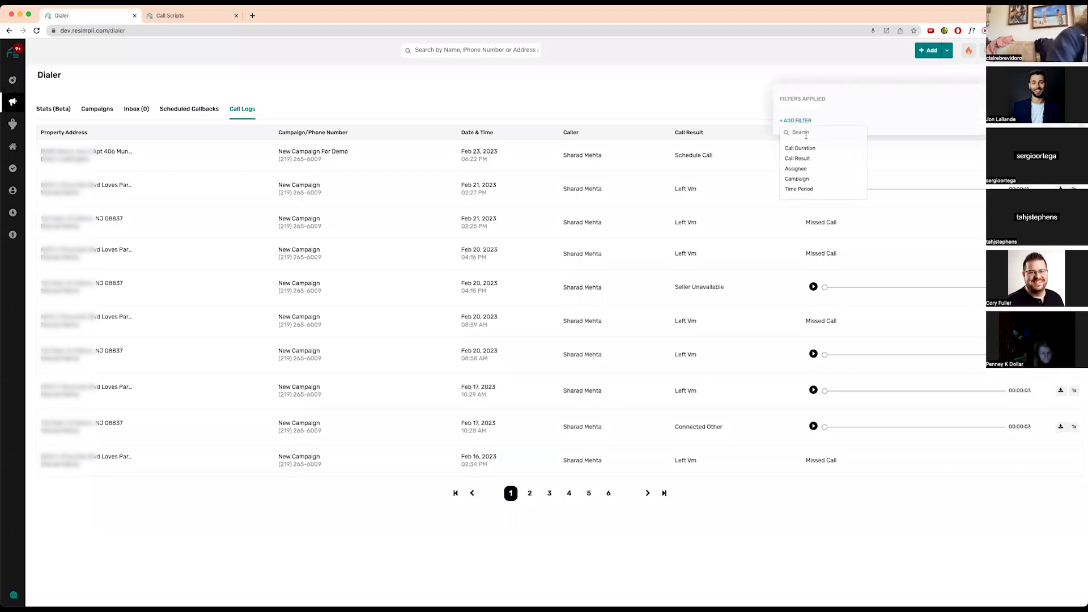
pyautogui.click(833, 147)
pyautogui.click(985, 115)
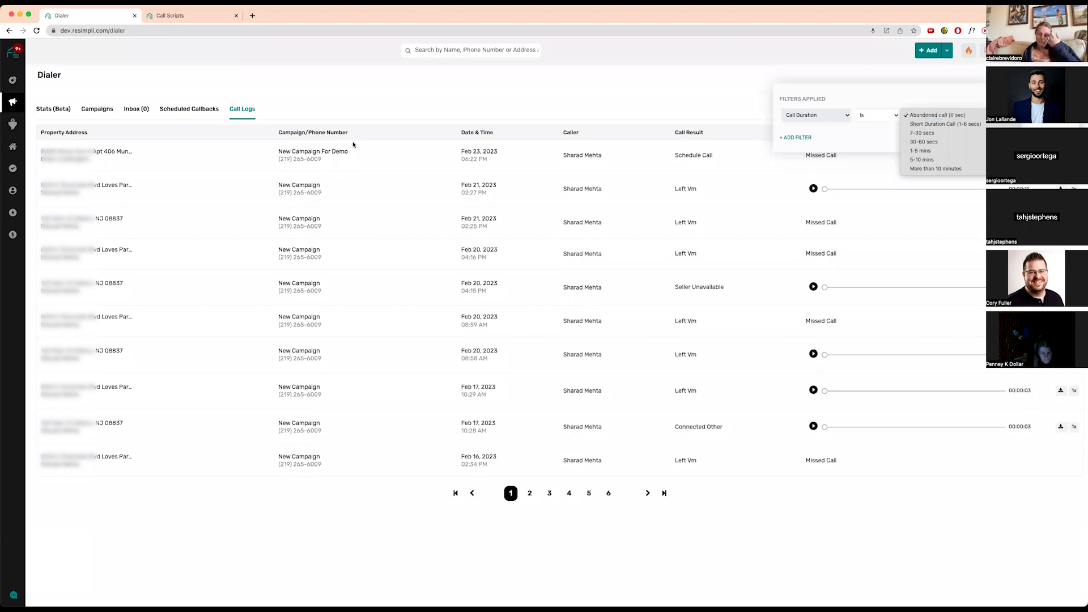
pyautogui.click(43, 110)
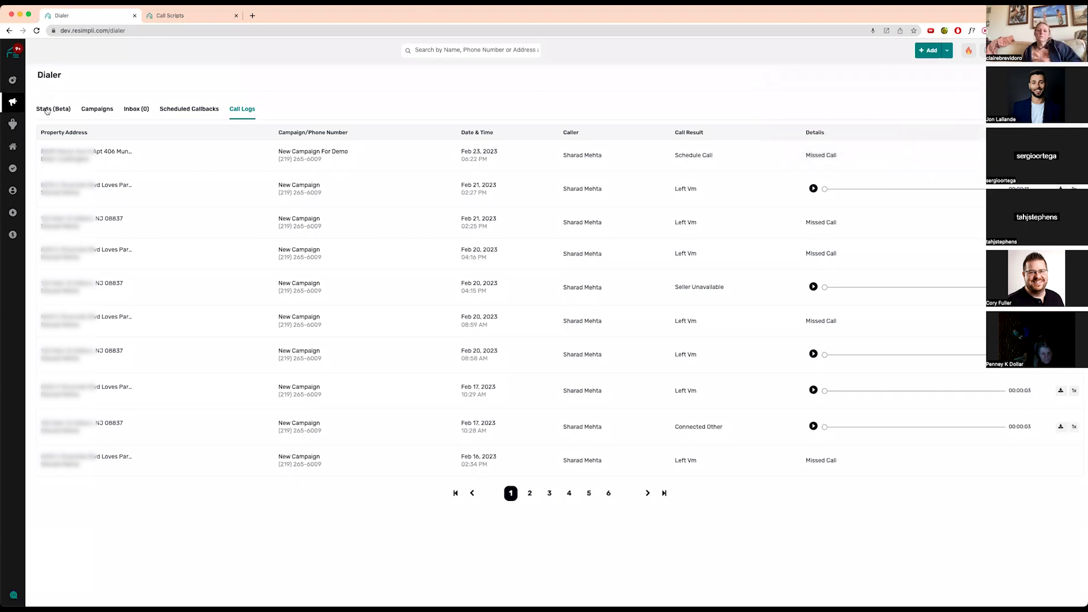
pyautogui.click(46, 109)
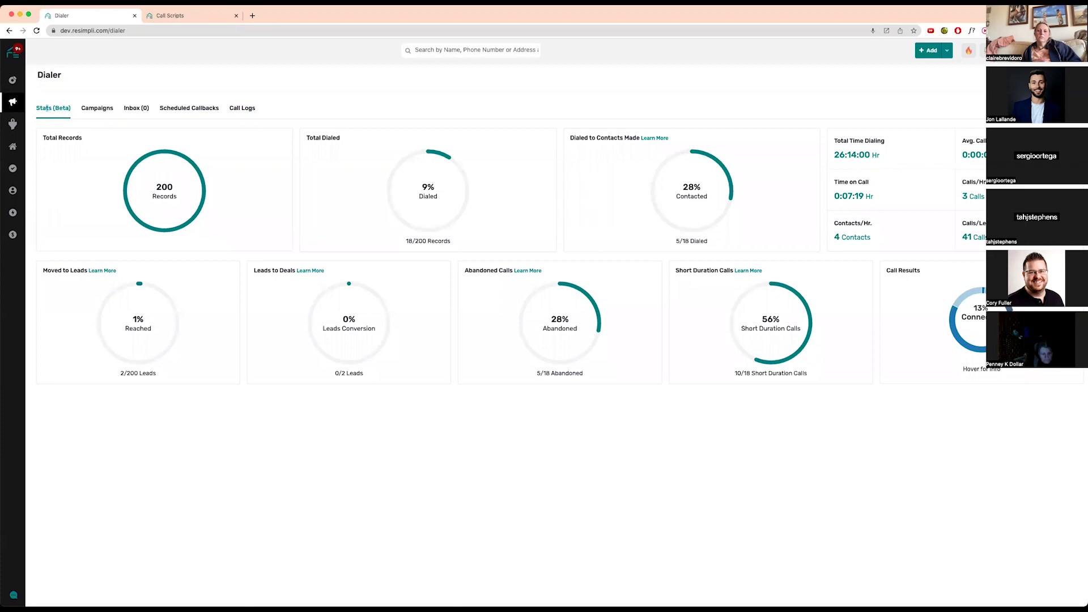
# - Open and close the filter panel on the Dialer Stats (Beta) dashboard without changes
pyautogui.click(1068, 75)
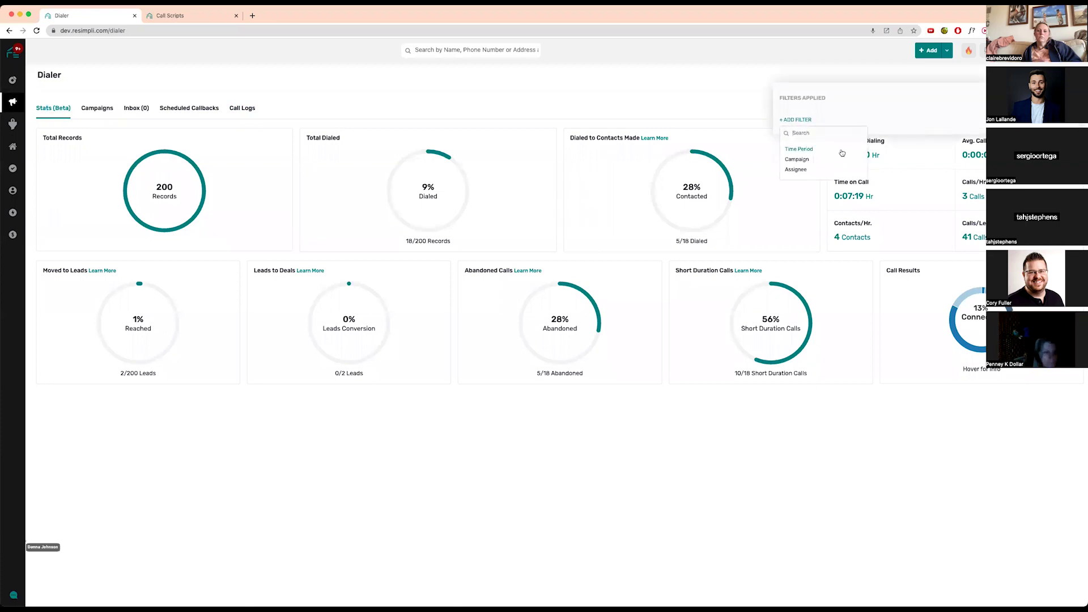
pyautogui.click(595, 86)
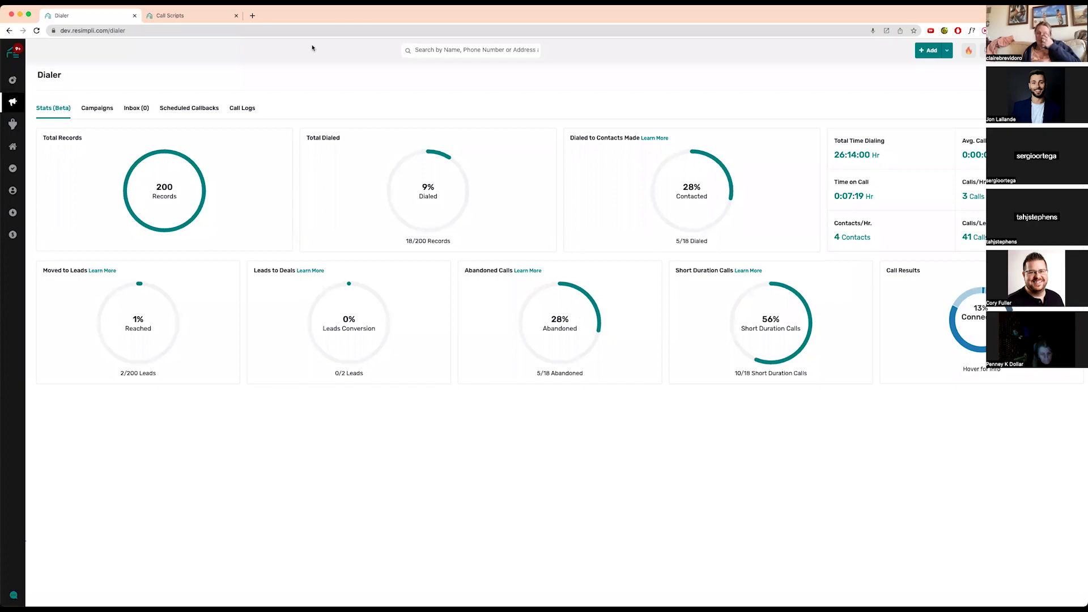
# - Filter Call Logs by Call Duration 'Abandoned call (0 sec)', then return to the Campaigns list
pyautogui.click(248, 109)
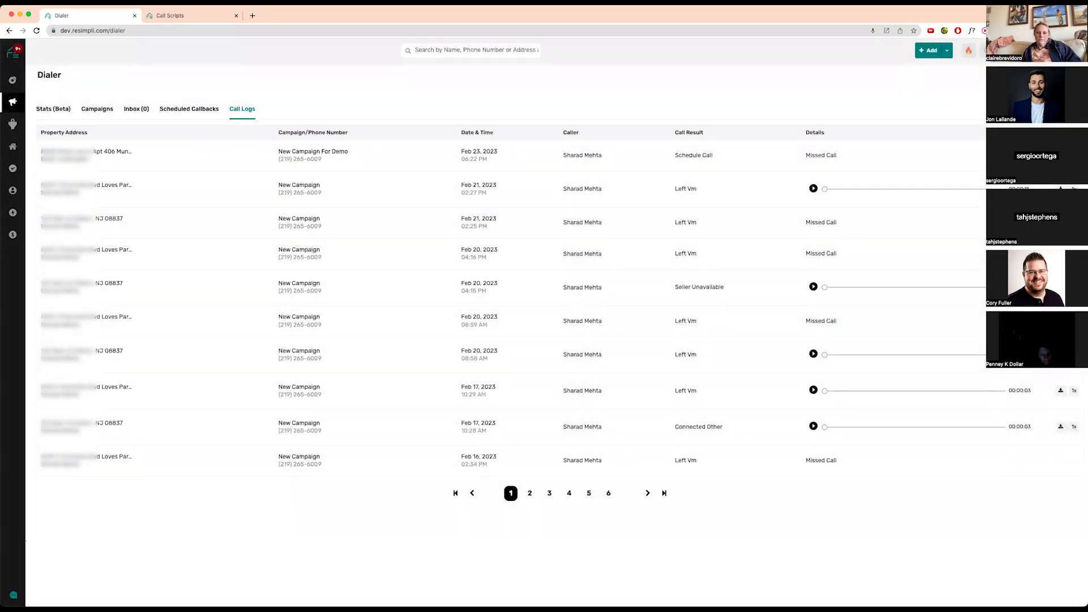
pyautogui.click(1065, 75)
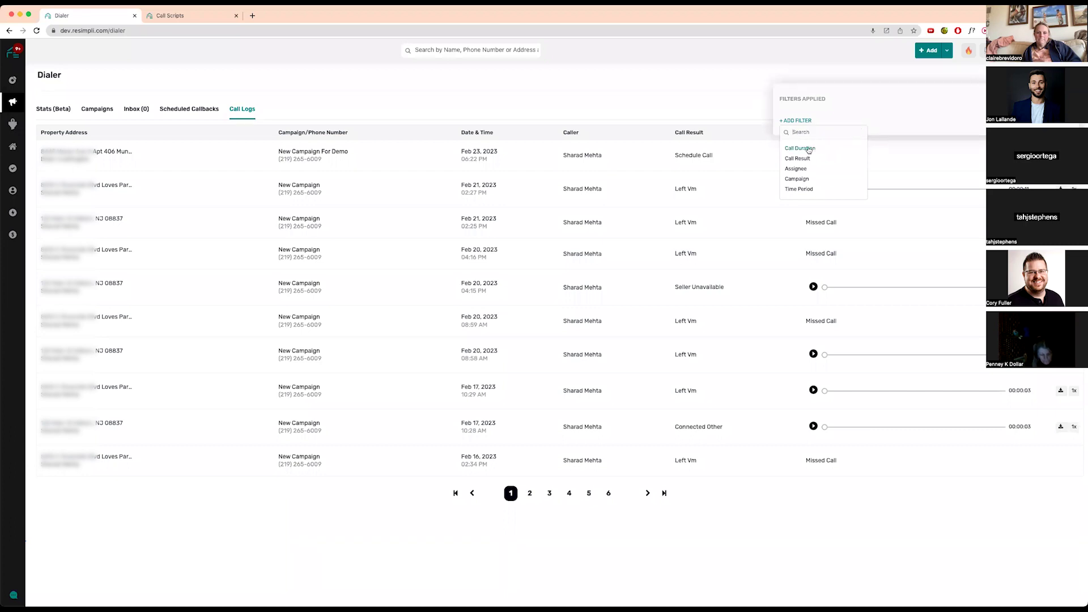
pyautogui.click(809, 149)
pyautogui.click(941, 115)
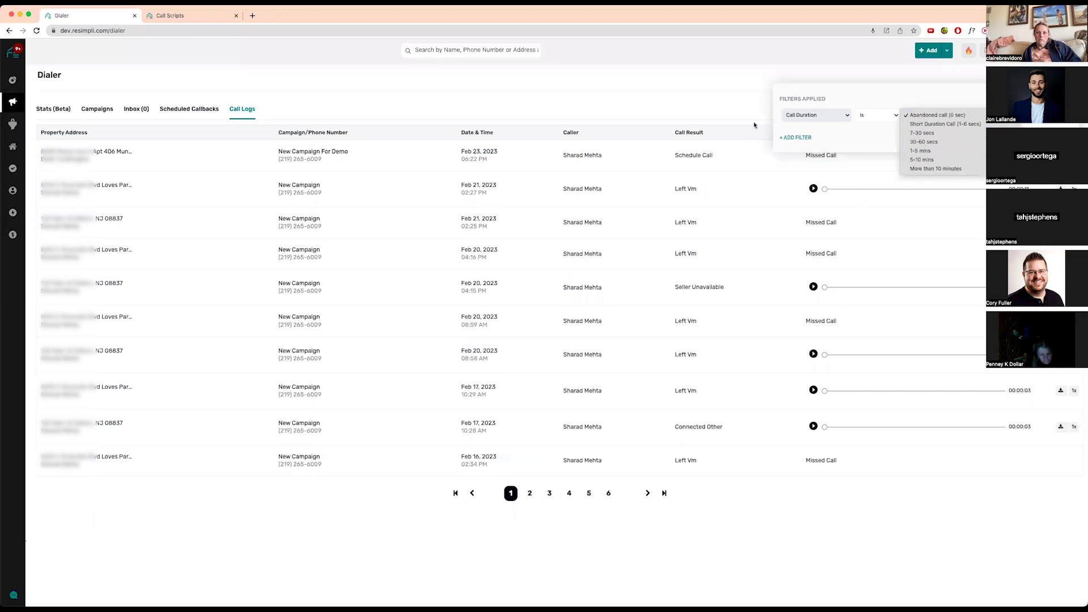
pyautogui.click(795, 138)
pyautogui.click(796, 139)
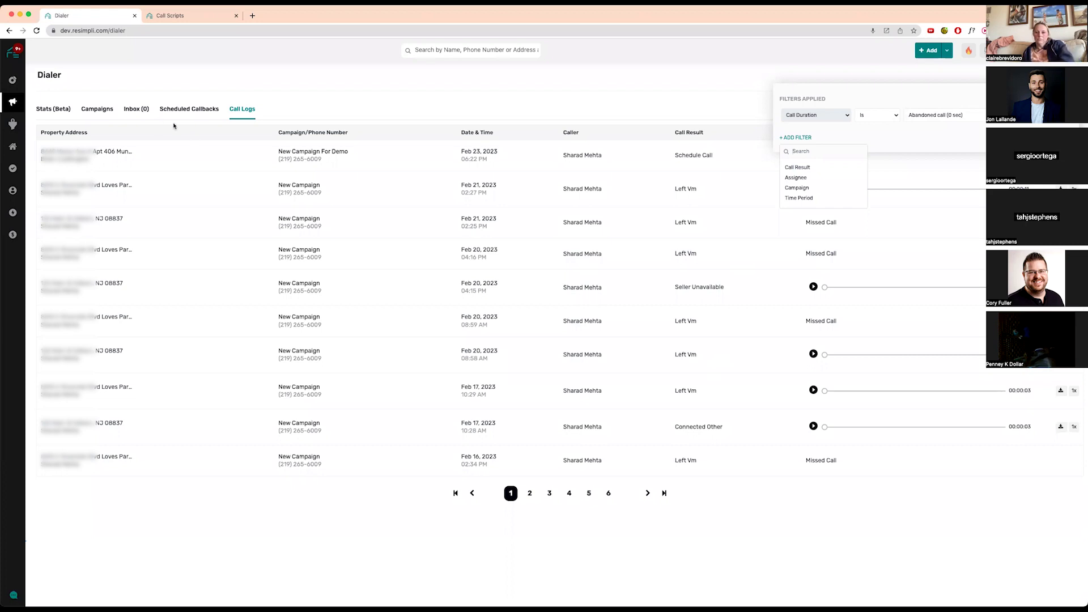
pyautogui.click(105, 109)
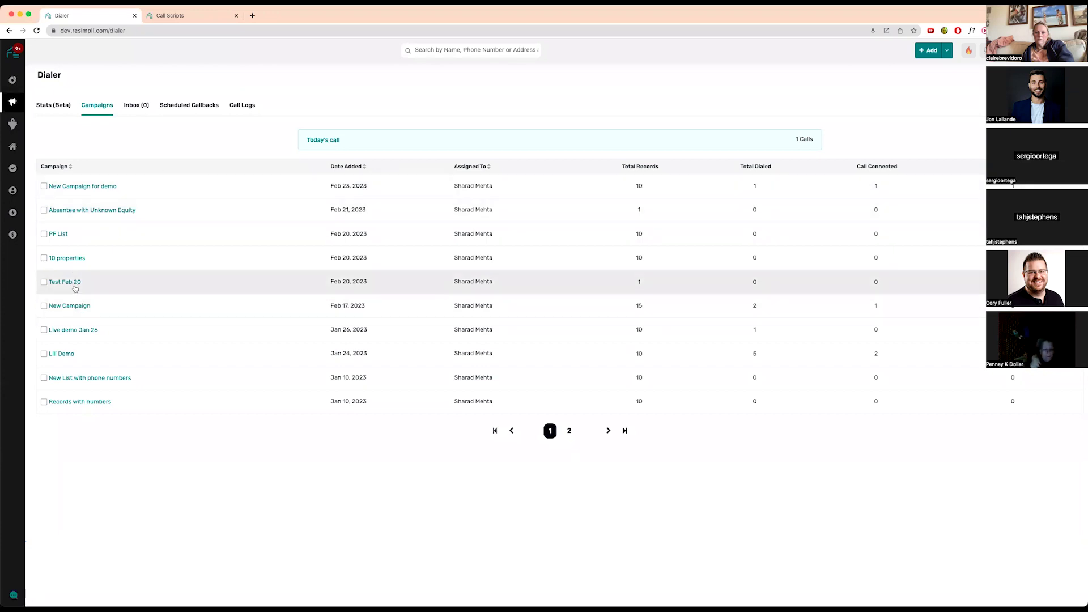
# - Start cold calling from New Campaign's Dialed (2) leads, excluding no phone statuses
pyautogui.click(78, 308)
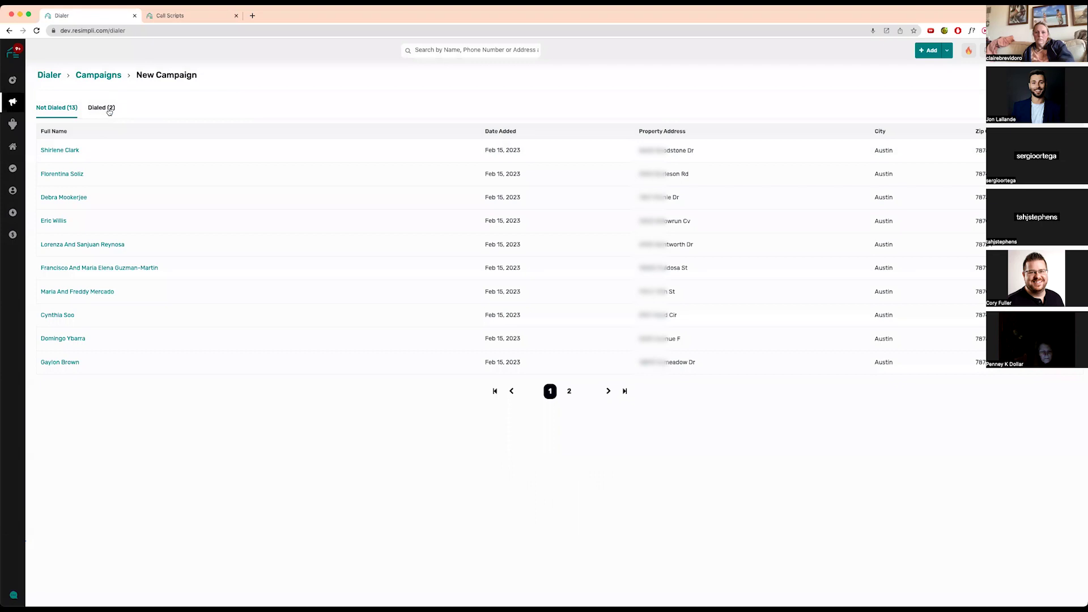
pyautogui.click(102, 107)
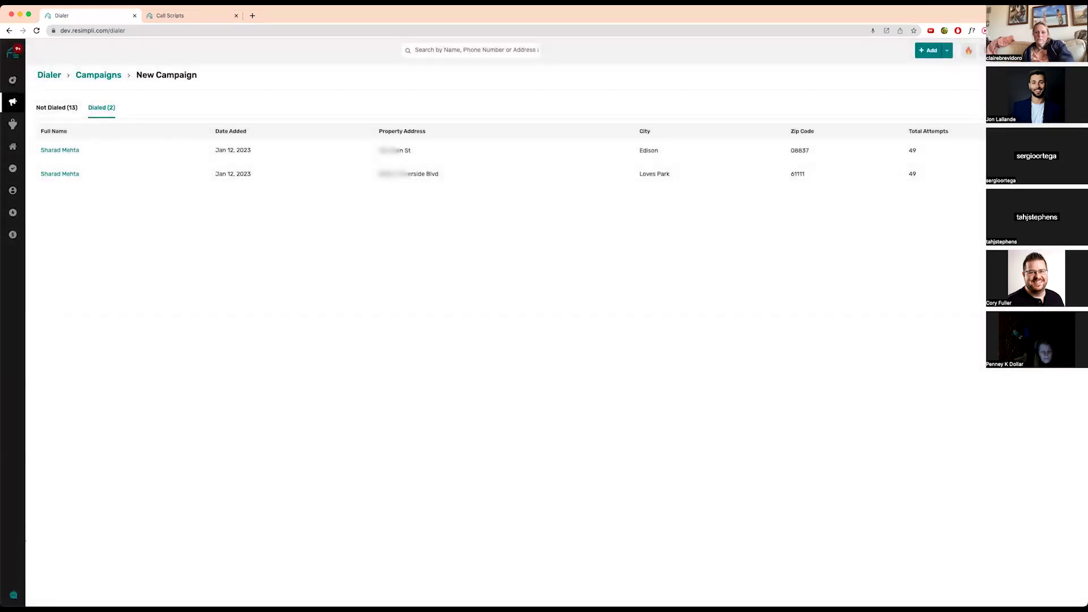
pyautogui.click(1041, 75)
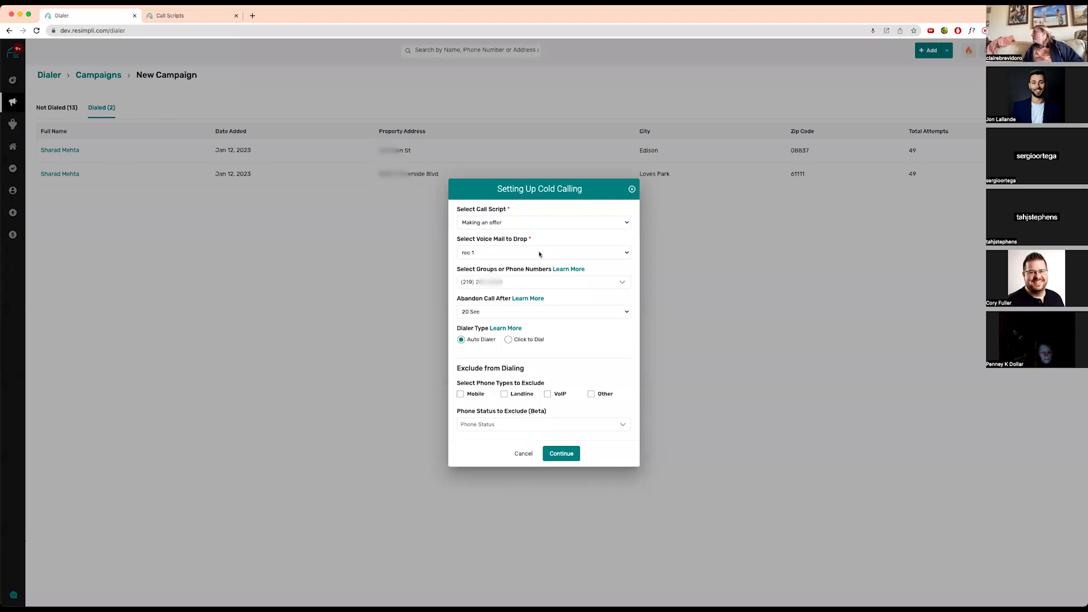
pyautogui.click(617, 426)
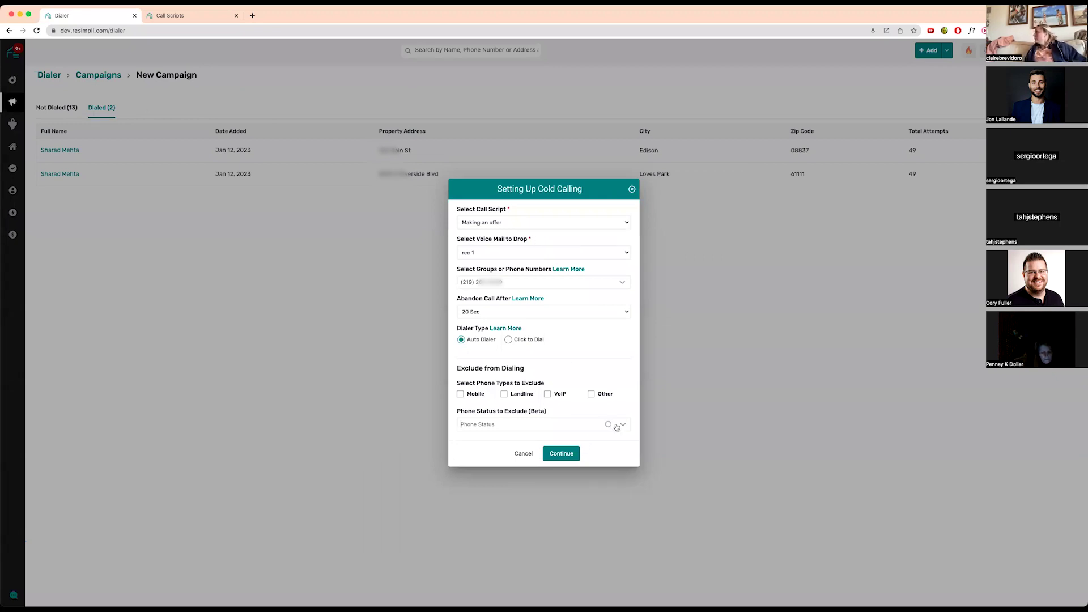
pyautogui.scroll(-3, 542, 458)
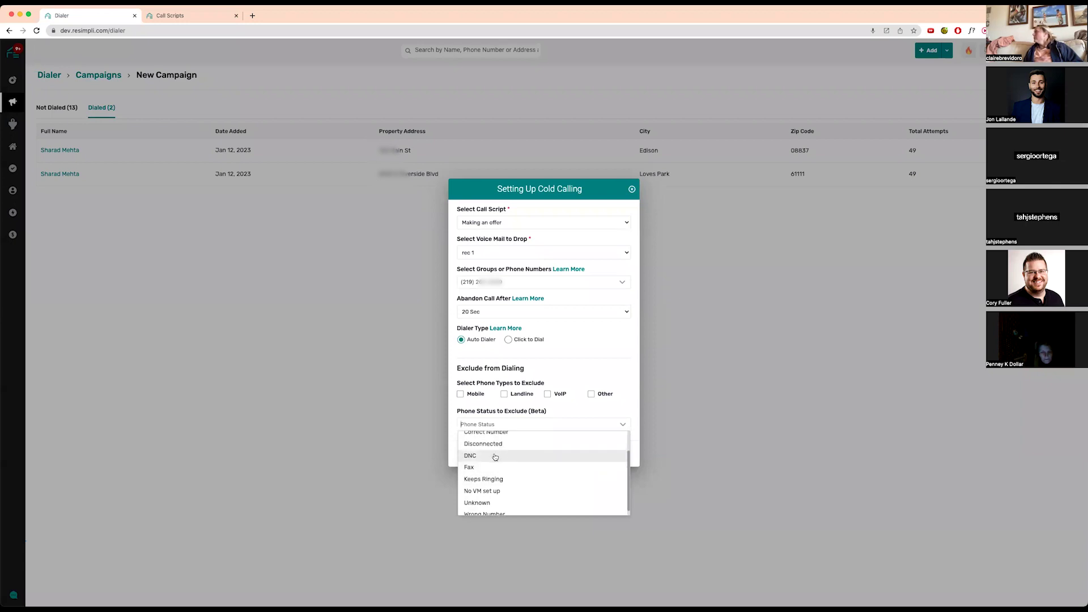
pyautogui.click(574, 365)
pyautogui.click(569, 455)
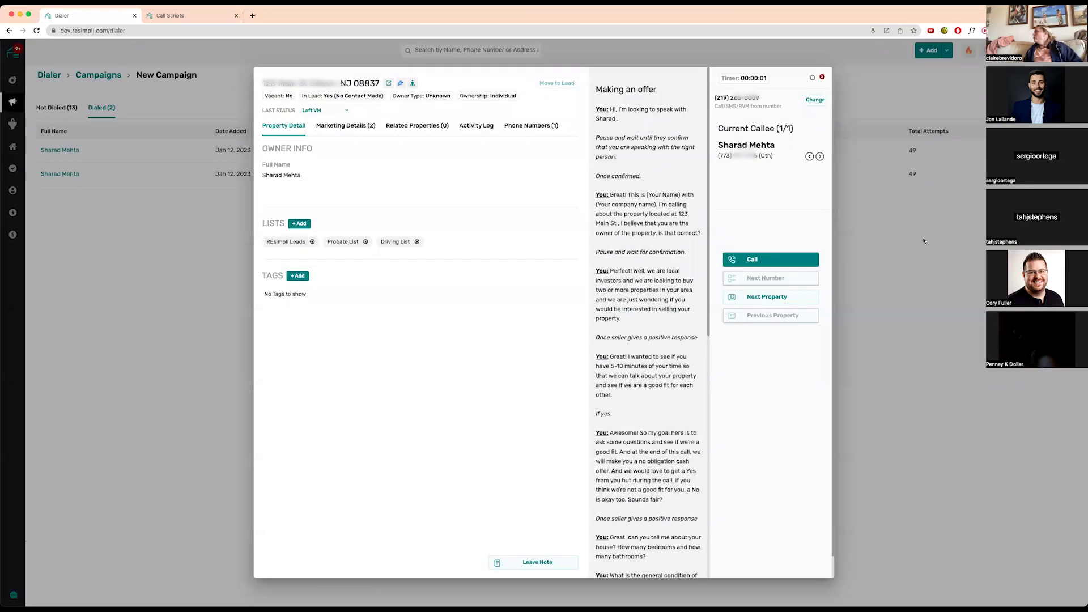
# - Call the current callee and hang up, leaving Left VM, then switch to the Call Scripts tab
pyautogui.click(777, 256)
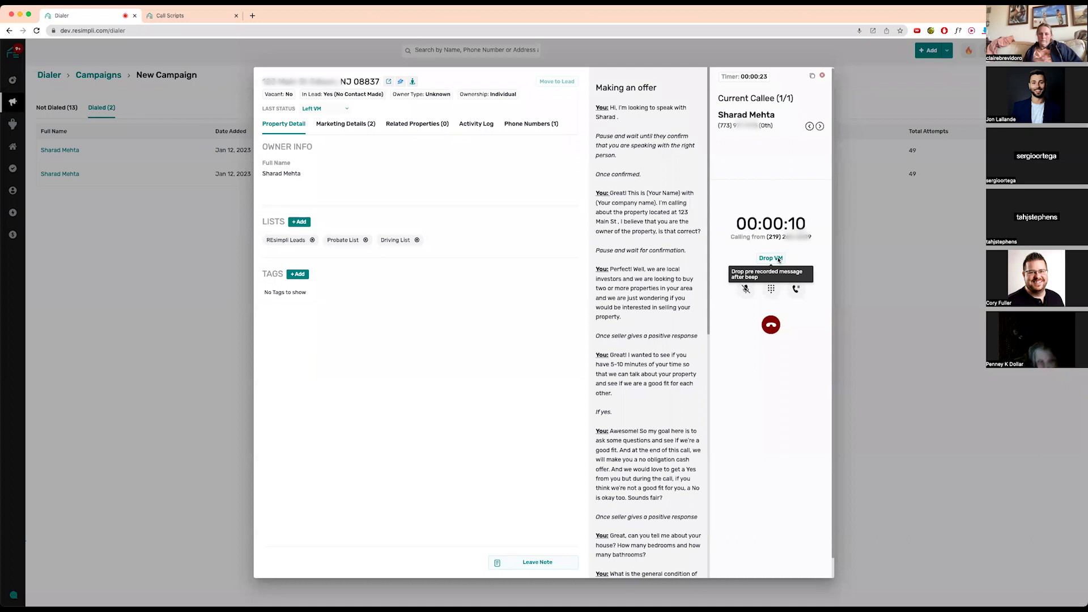
pyautogui.click(778, 259)
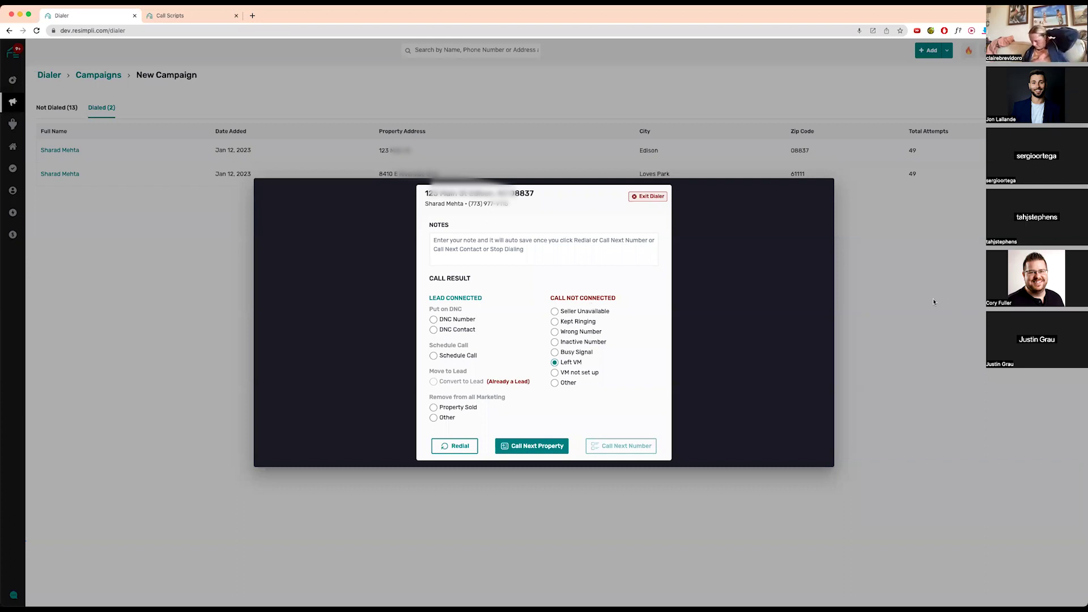
pyautogui.click(170, 15)
# - Go to Marketing > List Stacking, check the Lists counts, then open the Property Addresses filters
pyautogui.moveTo(12, 102)
pyautogui.click(79, 118)
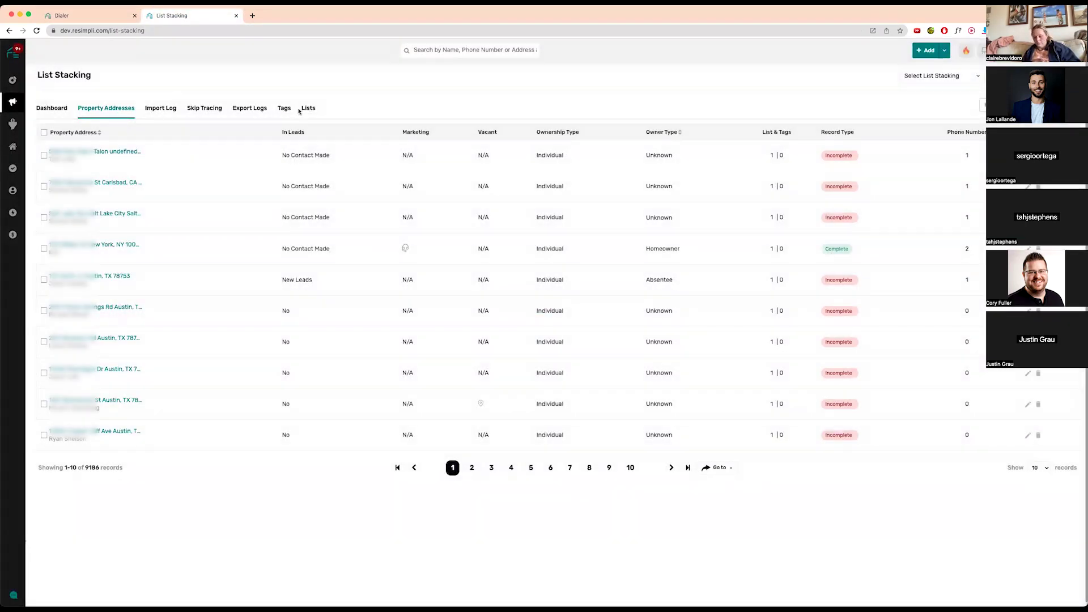
pyautogui.click(310, 109)
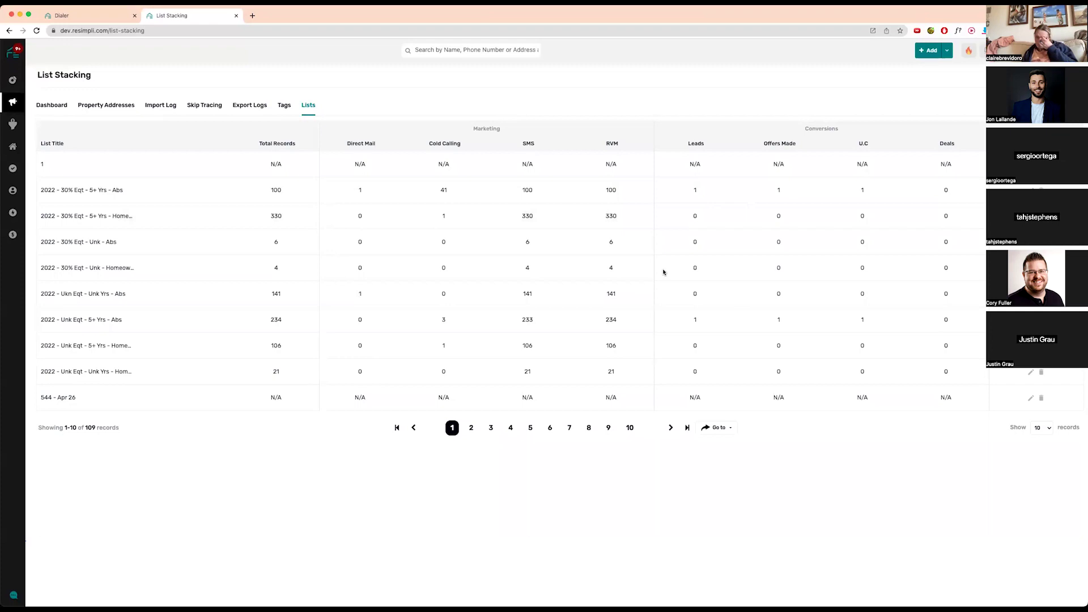
pyautogui.click(102, 108)
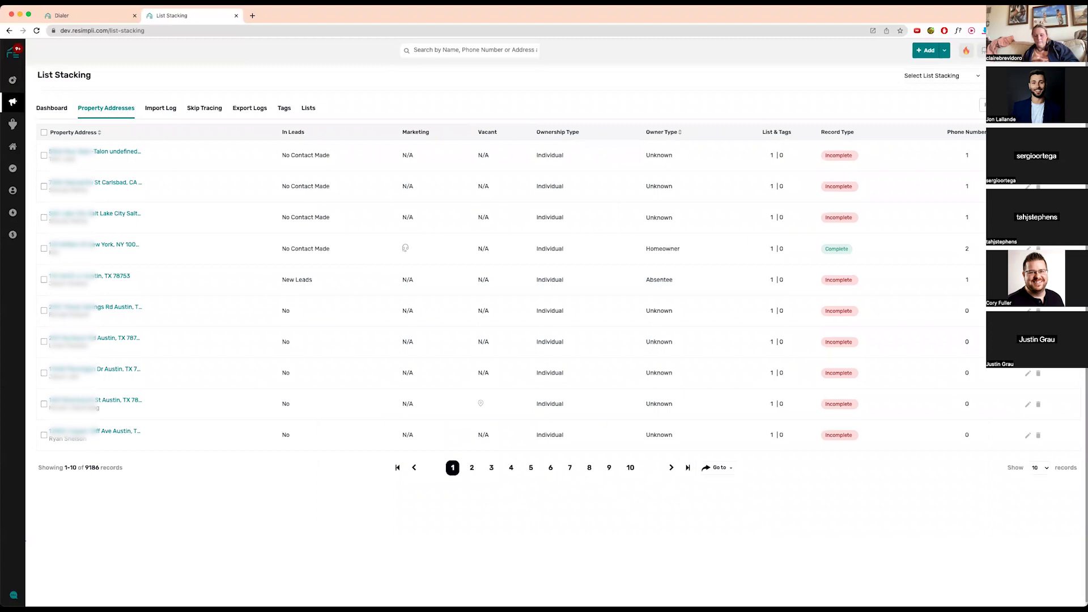
pyautogui.click(993, 104)
# - Add a Lead Status filter set to No Contact Made on the property addresses
pyautogui.click(749, 120)
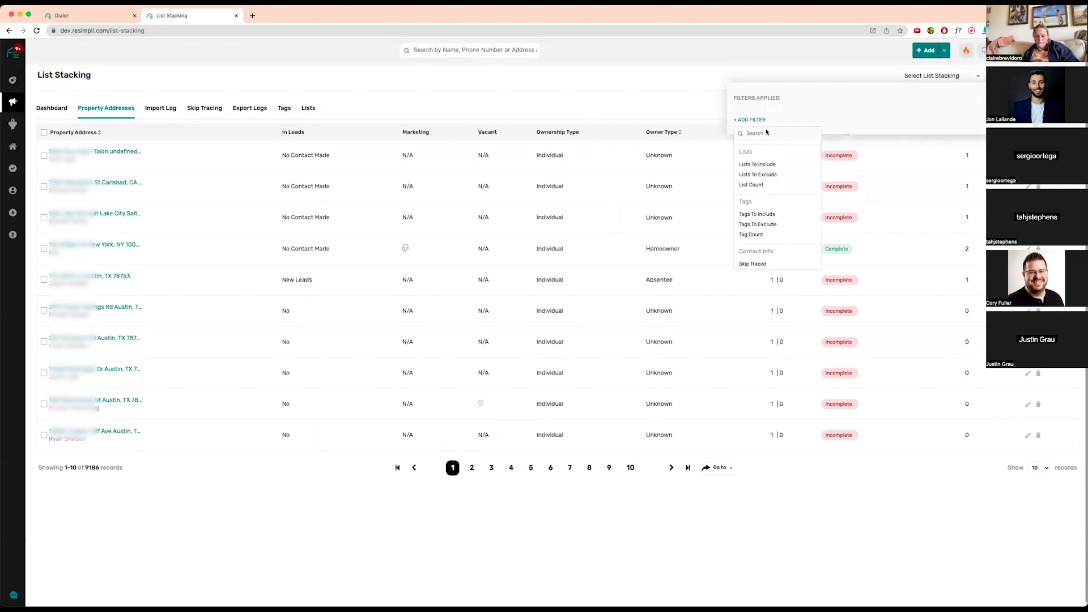
pyautogui.write('lead')
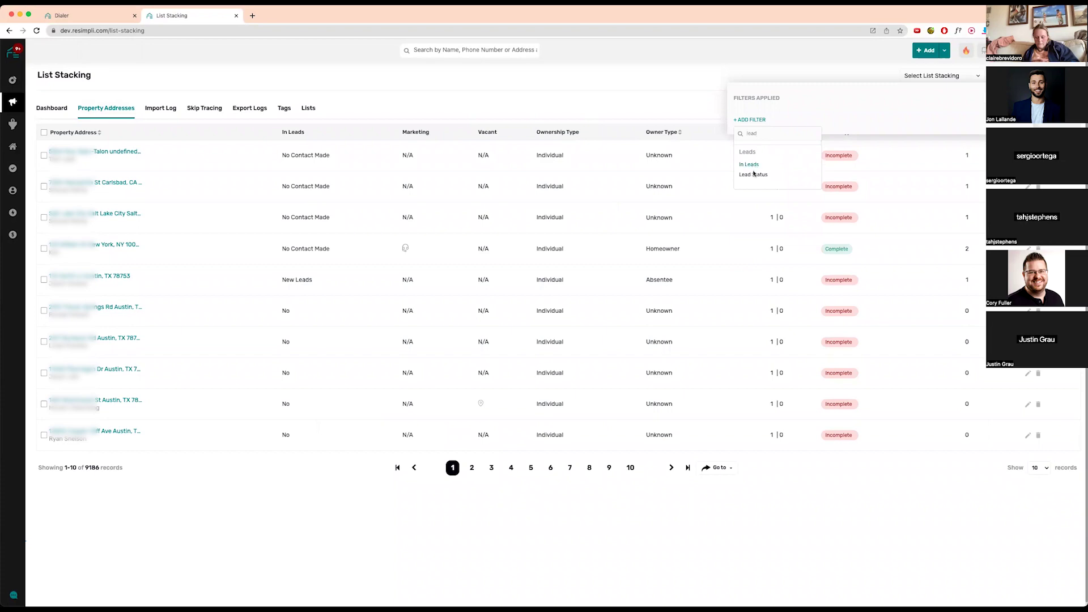
pyautogui.click(753, 174)
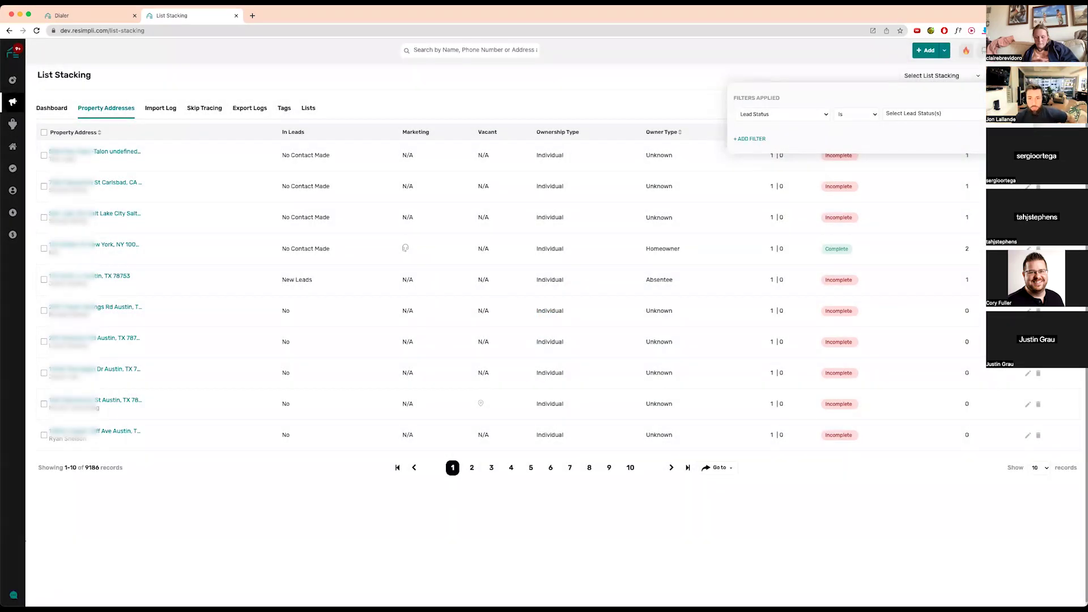
pyautogui.click(929, 113)
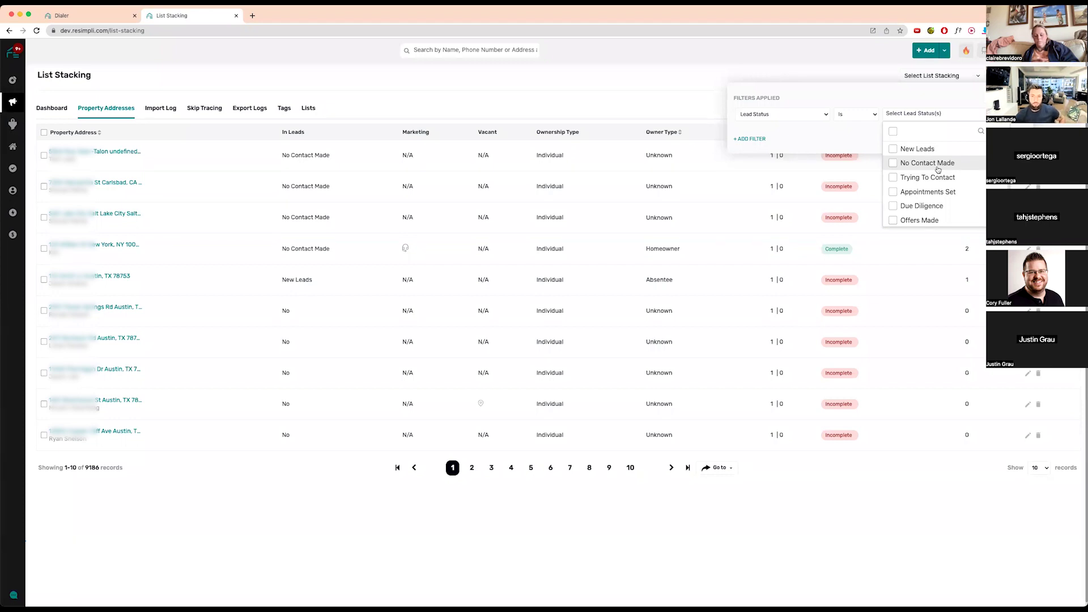
pyautogui.scroll(-2, 938, 169)
pyautogui.scroll(2, 938, 169)
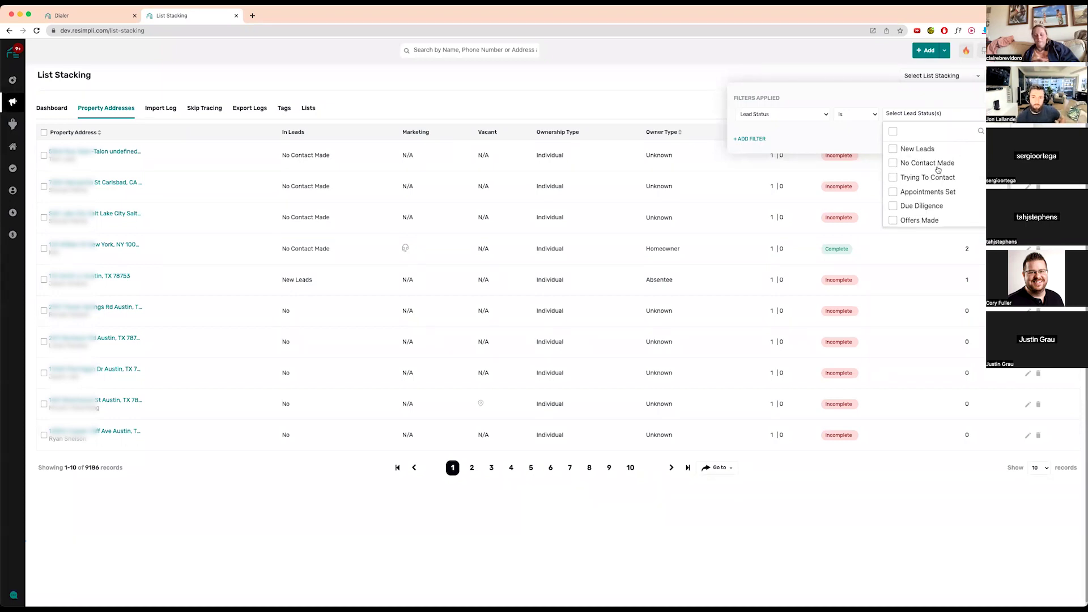
pyautogui.click(894, 164)
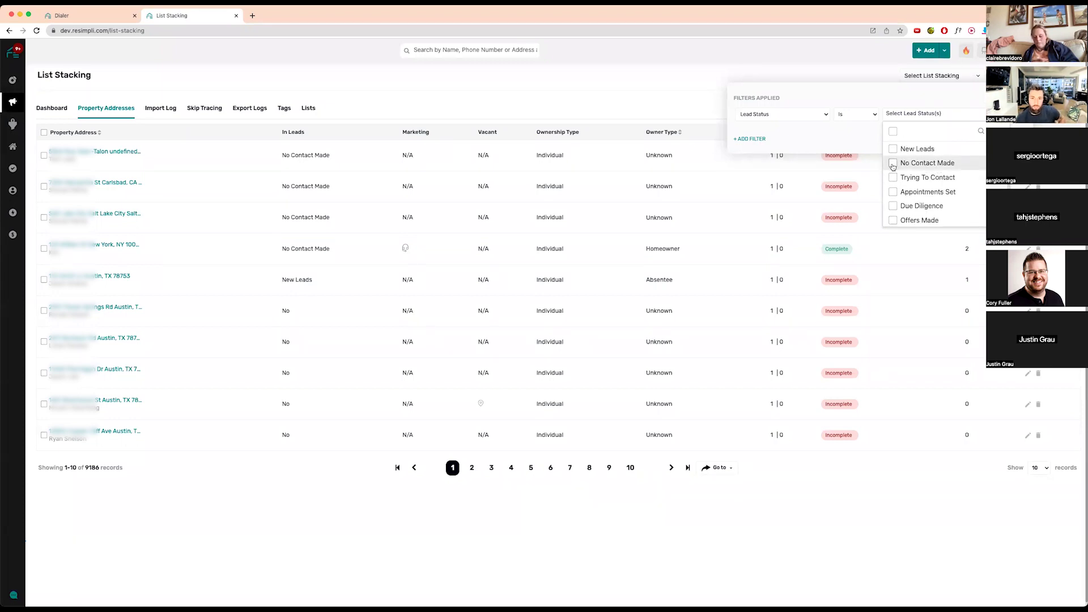
pyautogui.click(829, 134)
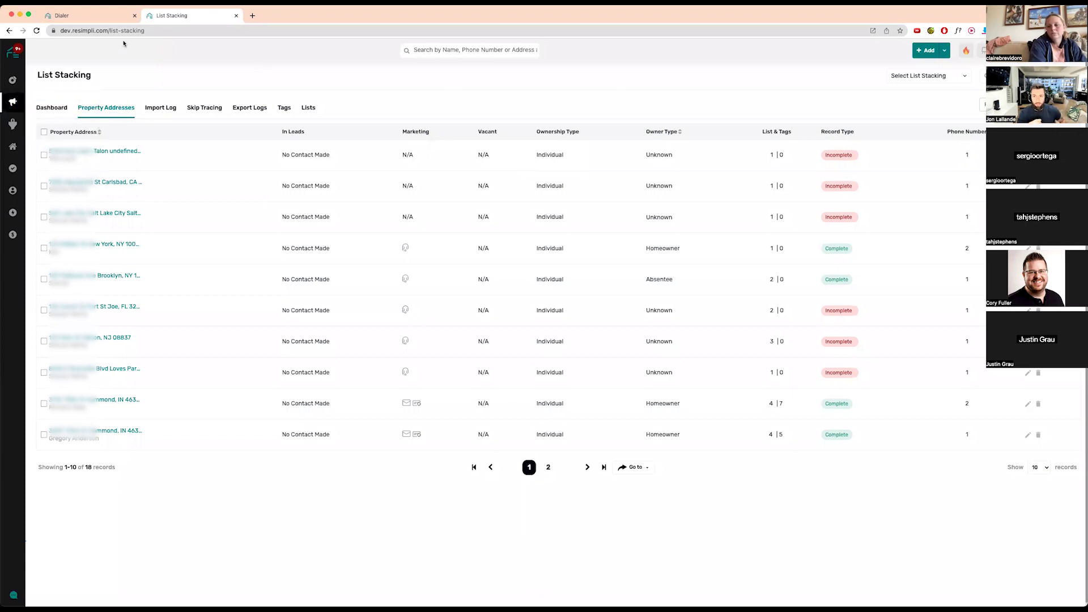
# - Call the next property (Loves Park, IL 61111), hang up, and close the call session
pyautogui.click(91, 15)
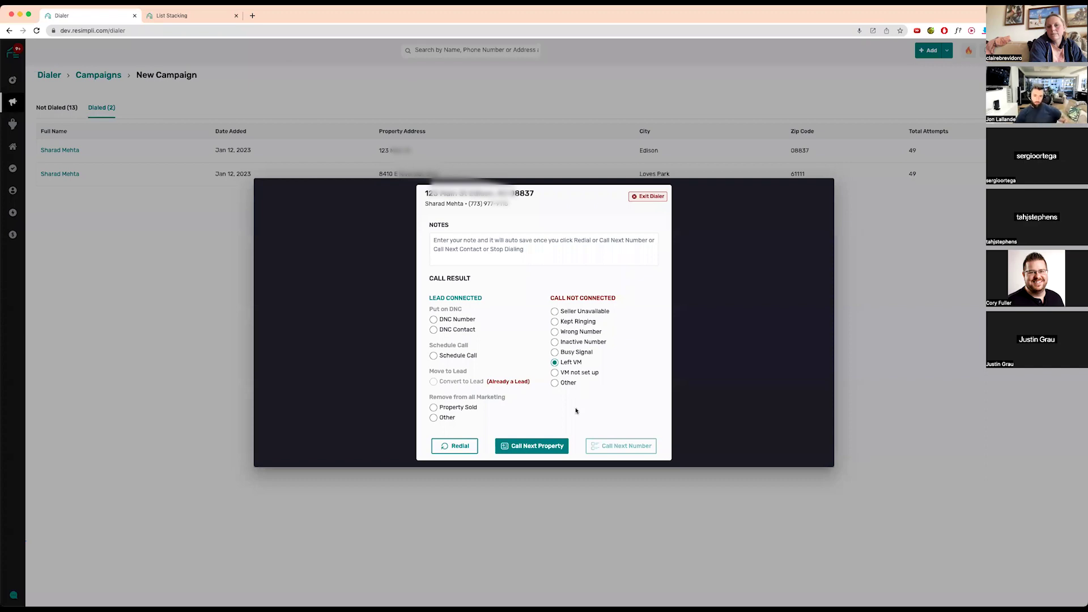
pyautogui.click(538, 448)
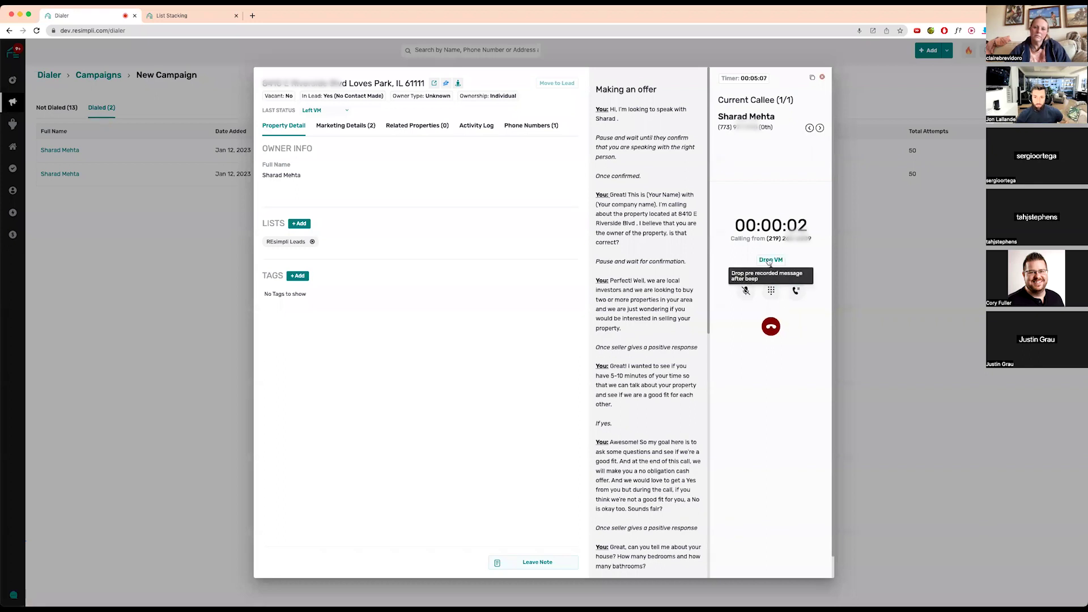
pyautogui.click(779, 322)
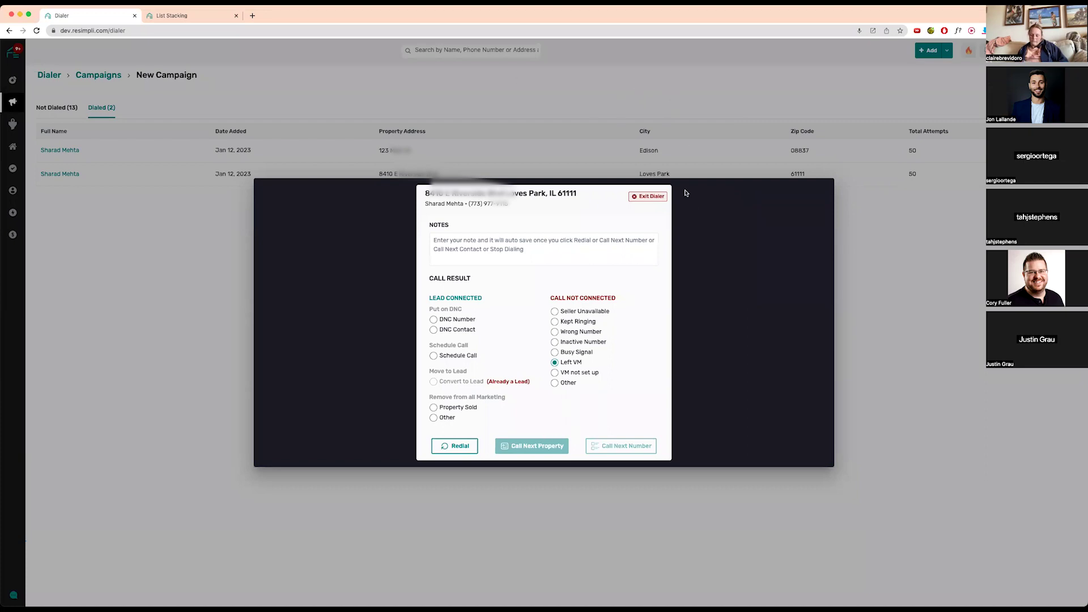
pyautogui.click(656, 198)
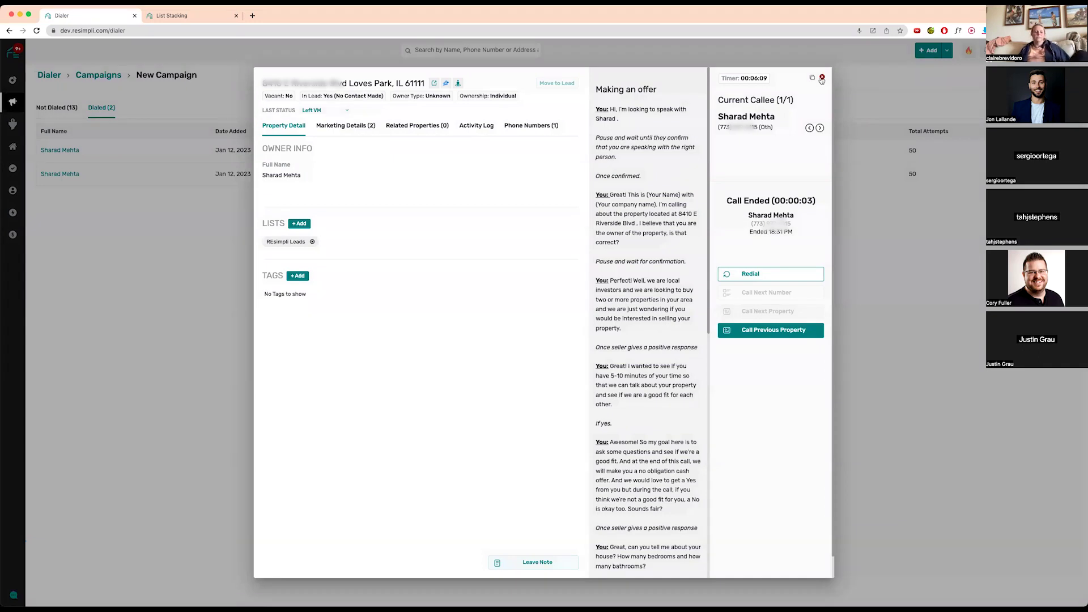
pyautogui.click(821, 78)
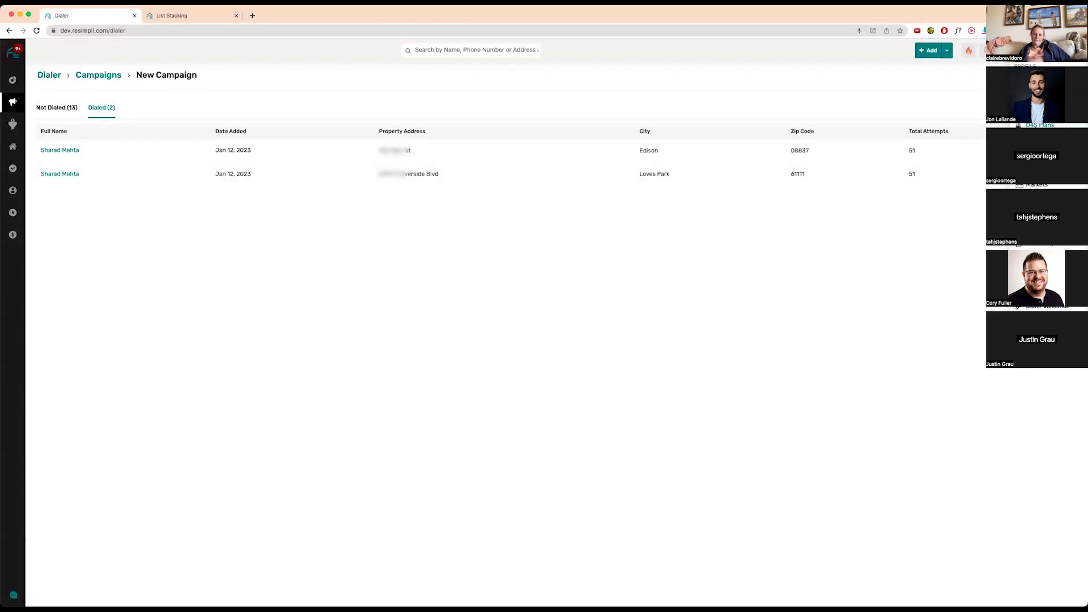
# - Check the cold caller user's List Stacking Dialer permission, then return to the List Stacking tab
pyautogui.click(1036, 165)
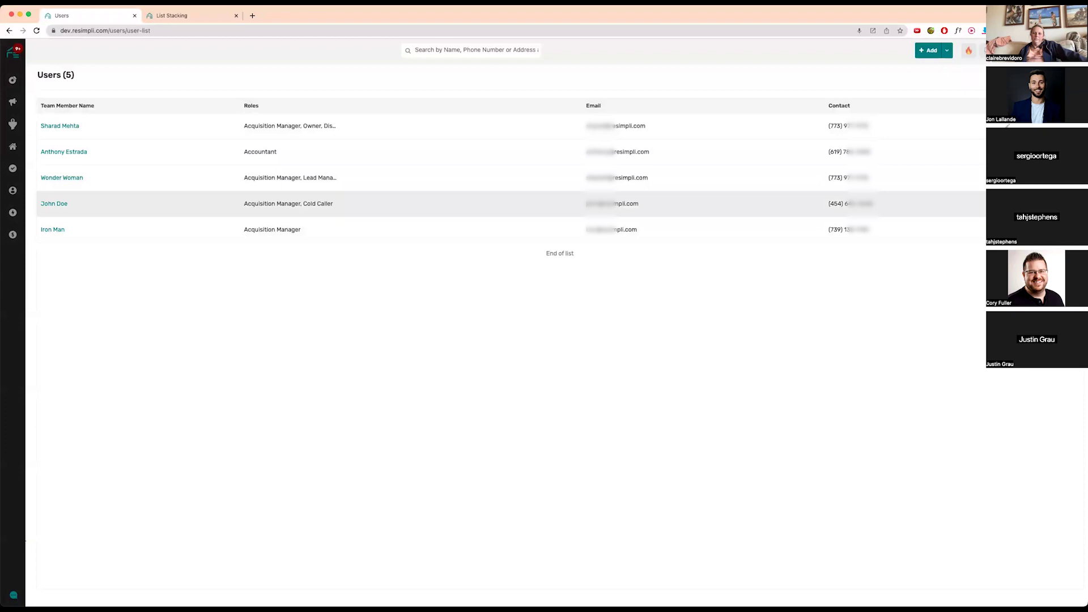
pyautogui.click(535, 203)
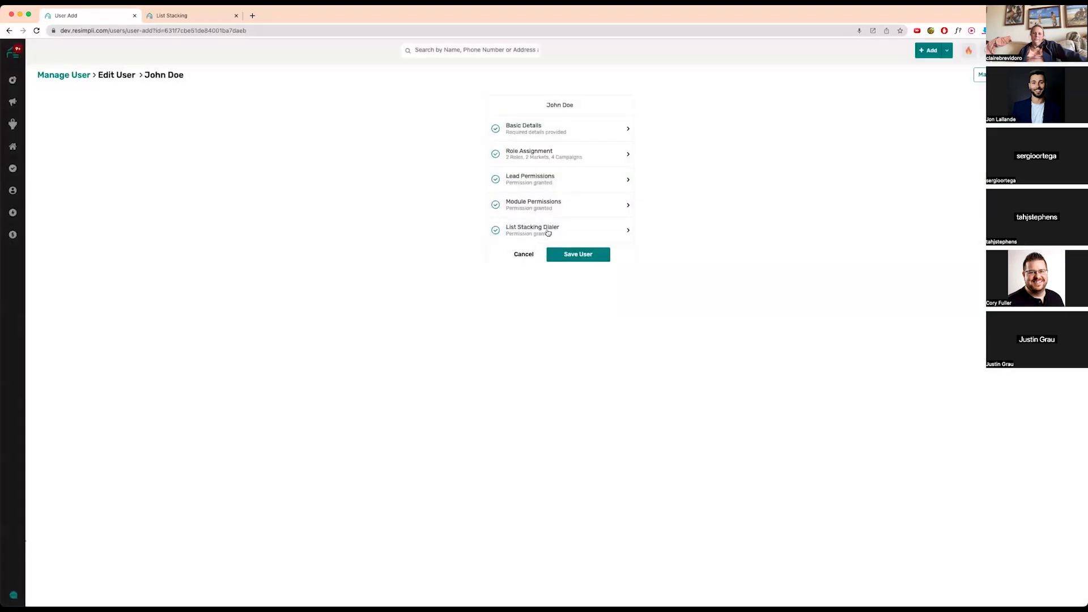
pyautogui.click(616, 229)
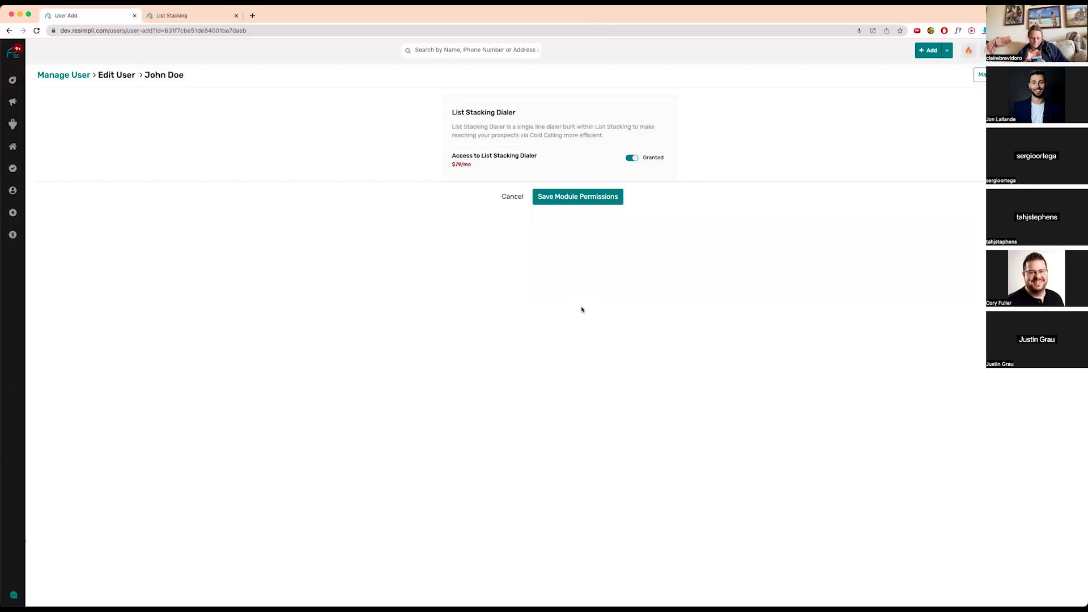
pyautogui.click(184, 15)
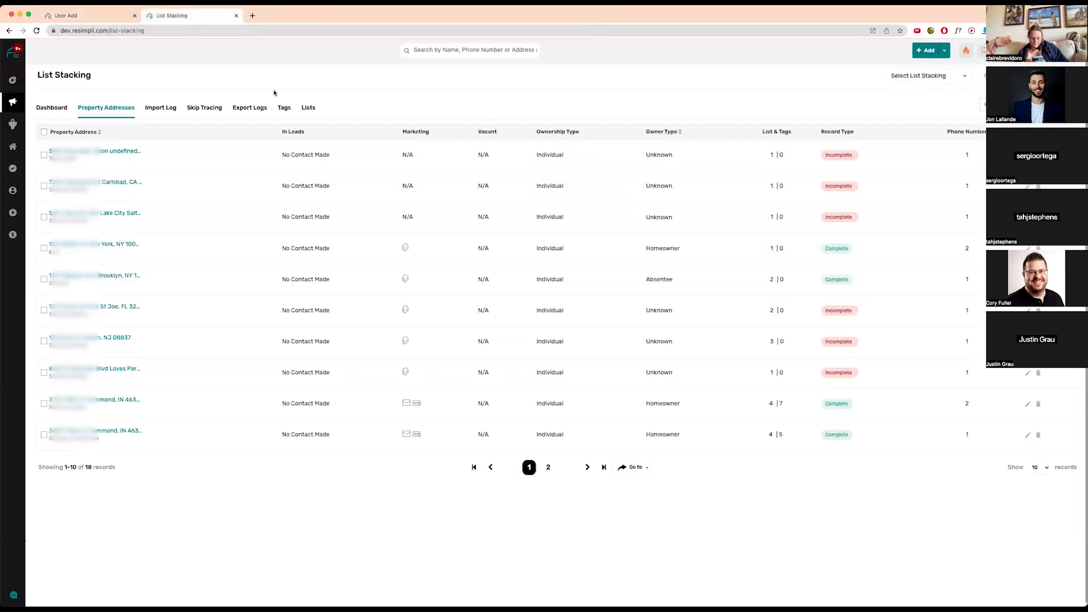
# - Open Today's Call from Dialer Campaigns, look at the Phone Status options, and cancel the cold calling setup
pyautogui.moveTo(12, 102)
pyautogui.click(54, 149)
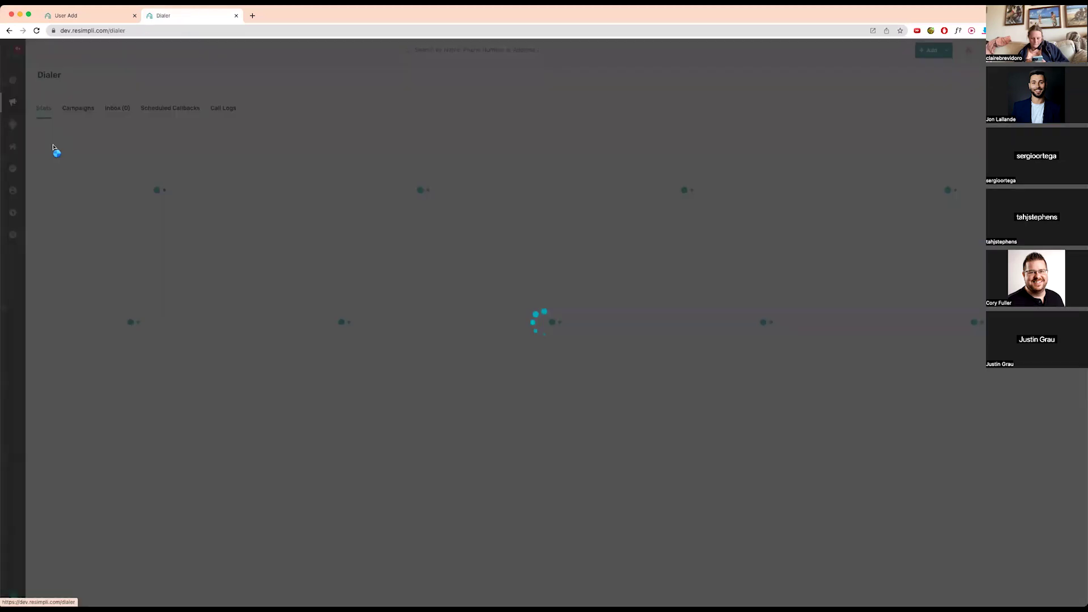
pyautogui.click(97, 106)
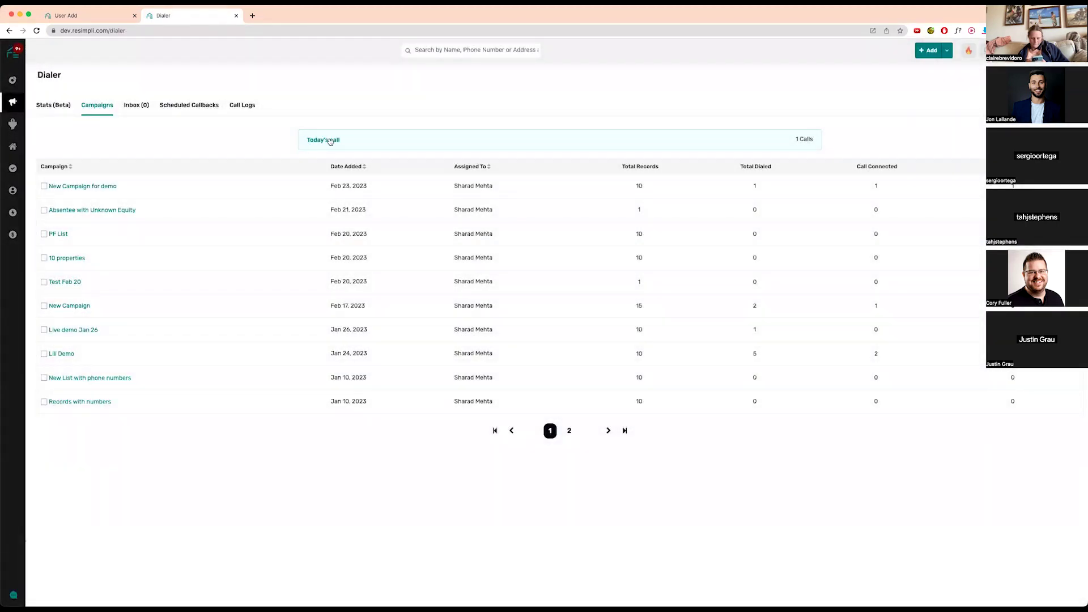
pyautogui.click(331, 142)
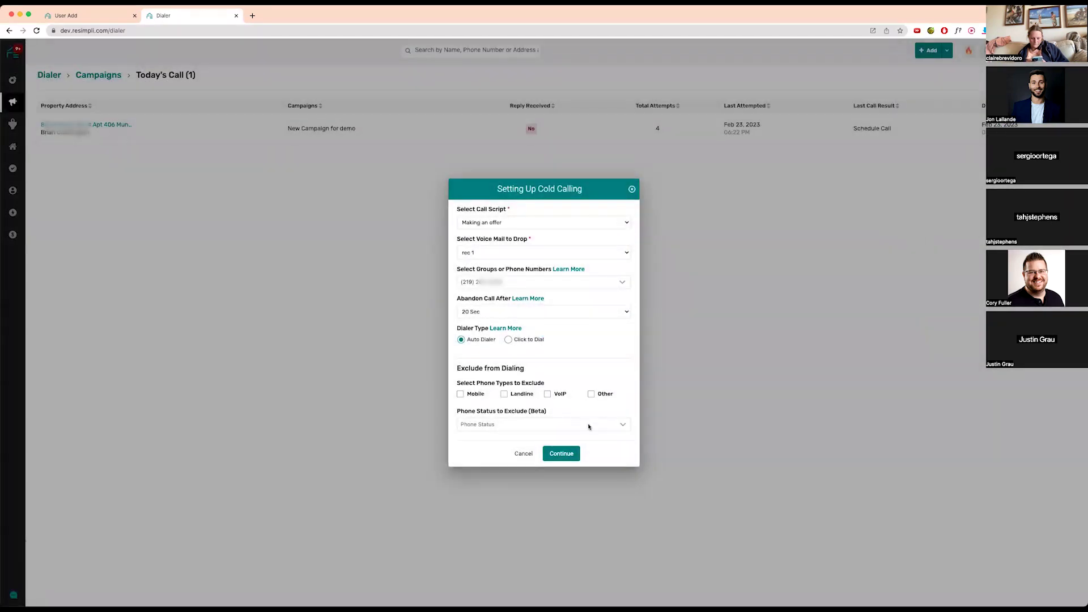
pyautogui.click(619, 429)
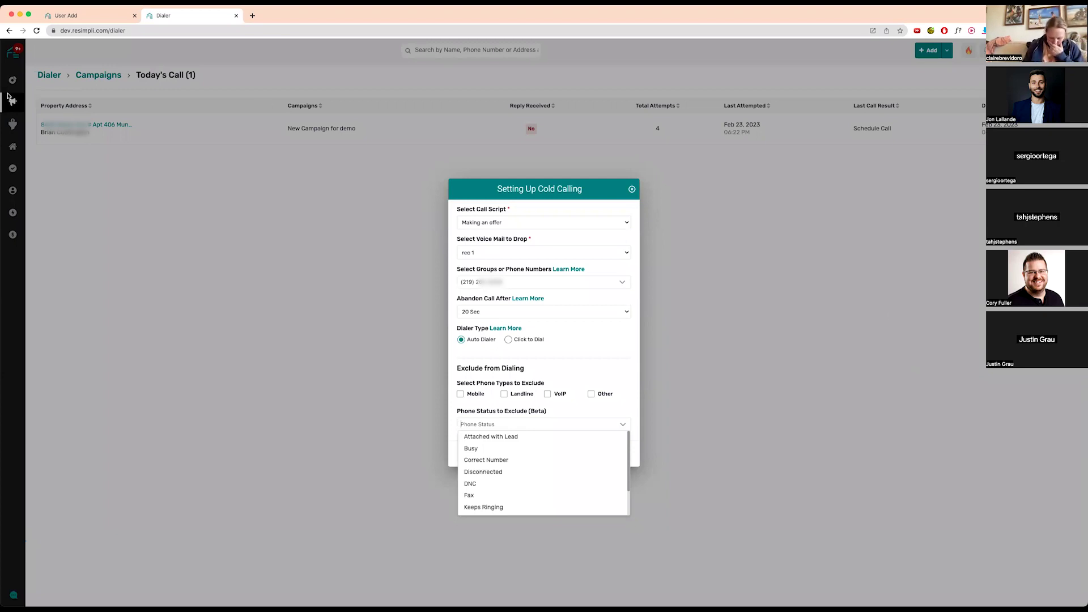
pyautogui.click(57, 89)
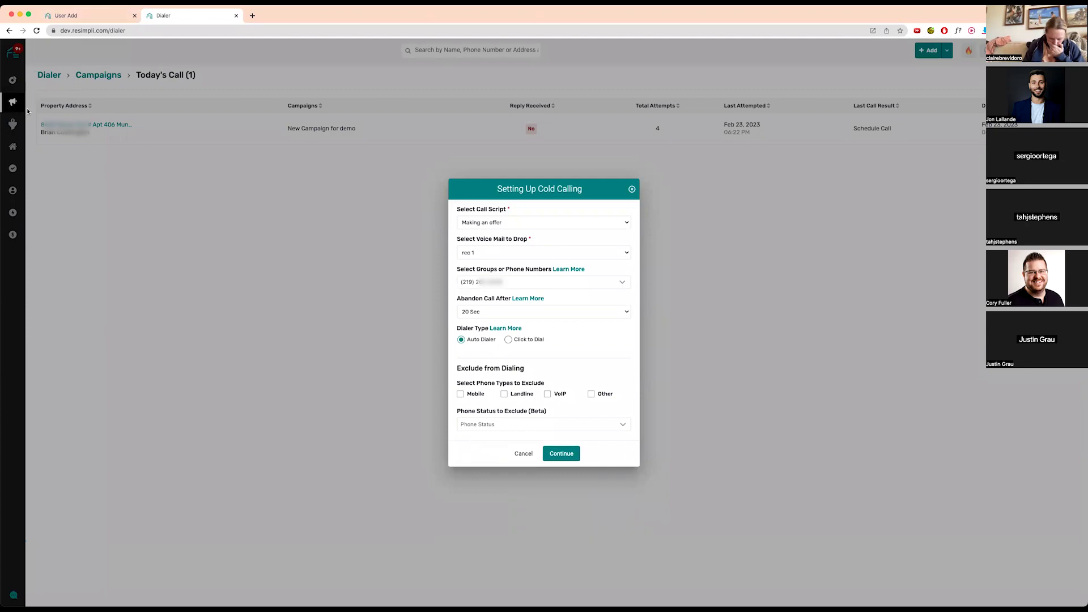
pyautogui.click(523, 453)
# - In List Stacking, select only the ten visible property records
pyautogui.moveTo(12, 102)
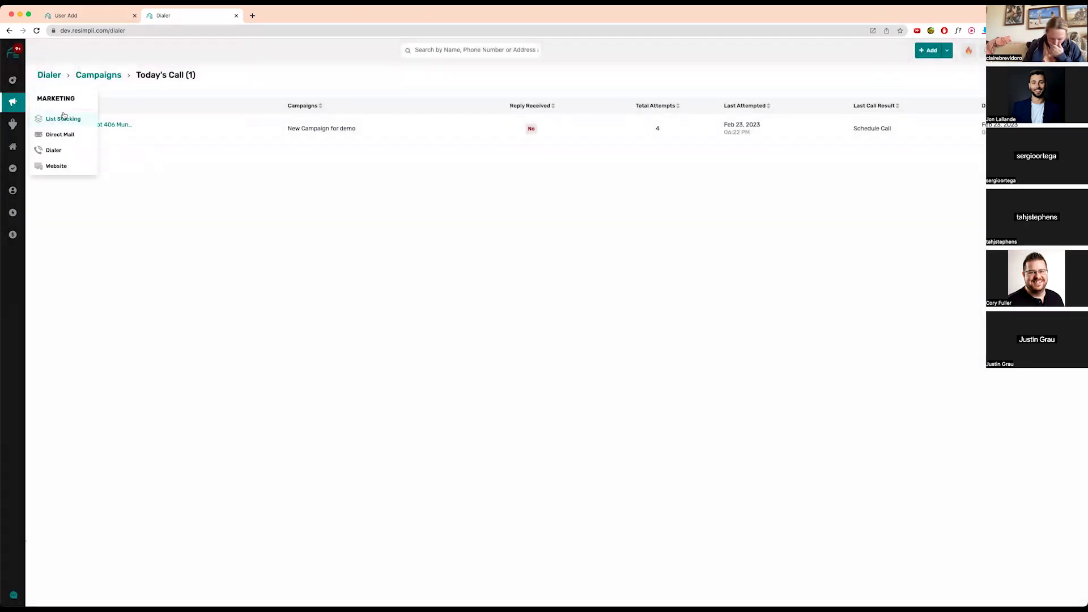
pyautogui.click(63, 118)
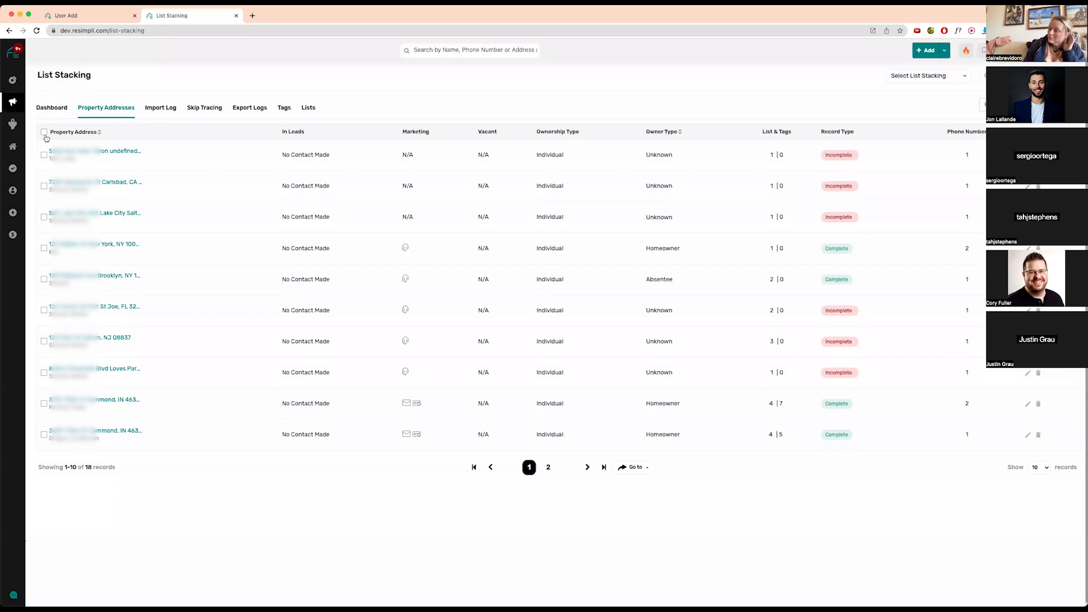
pyautogui.click(44, 132)
pyautogui.click(870, 75)
pyautogui.click(843, 93)
# - Send the selected leads to the cold-calling dialer as a new campaign, leaving the assignee unset
pyautogui.click(926, 76)
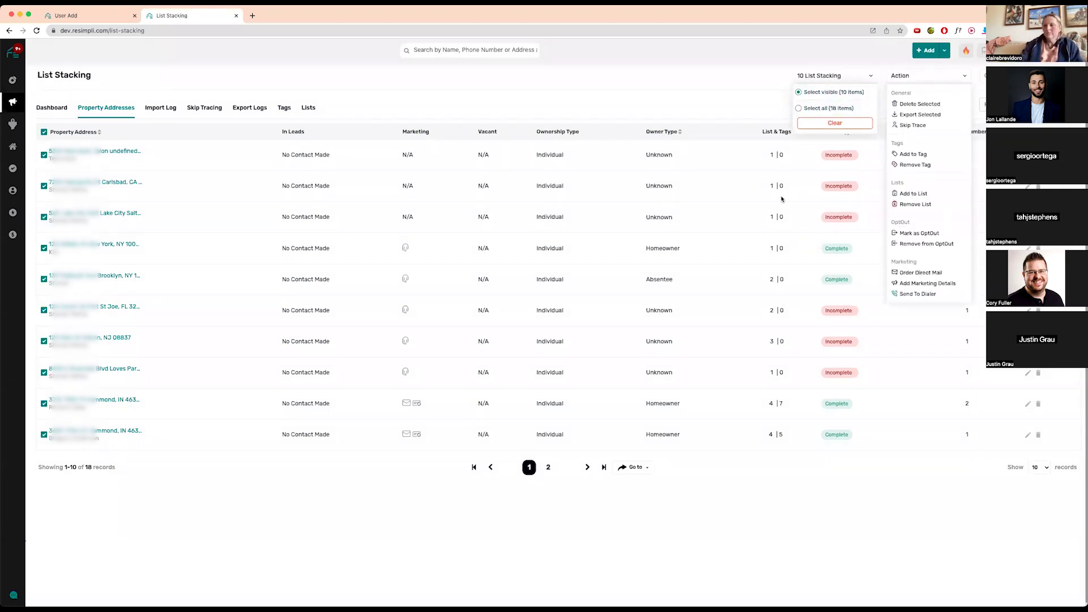
pyautogui.click(929, 294)
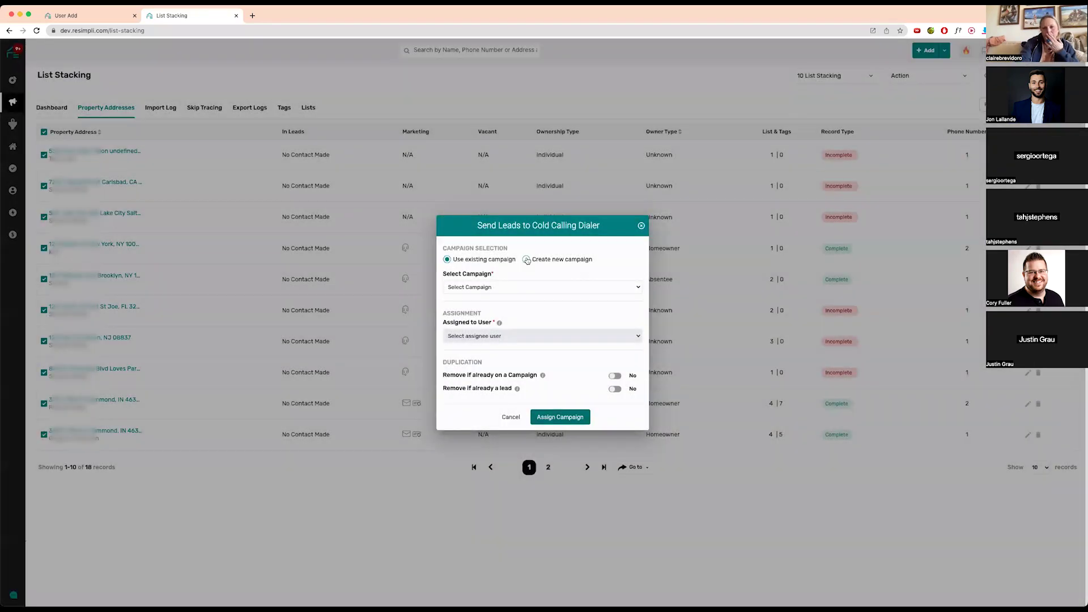
pyautogui.click(527, 259)
pyautogui.click(562, 335)
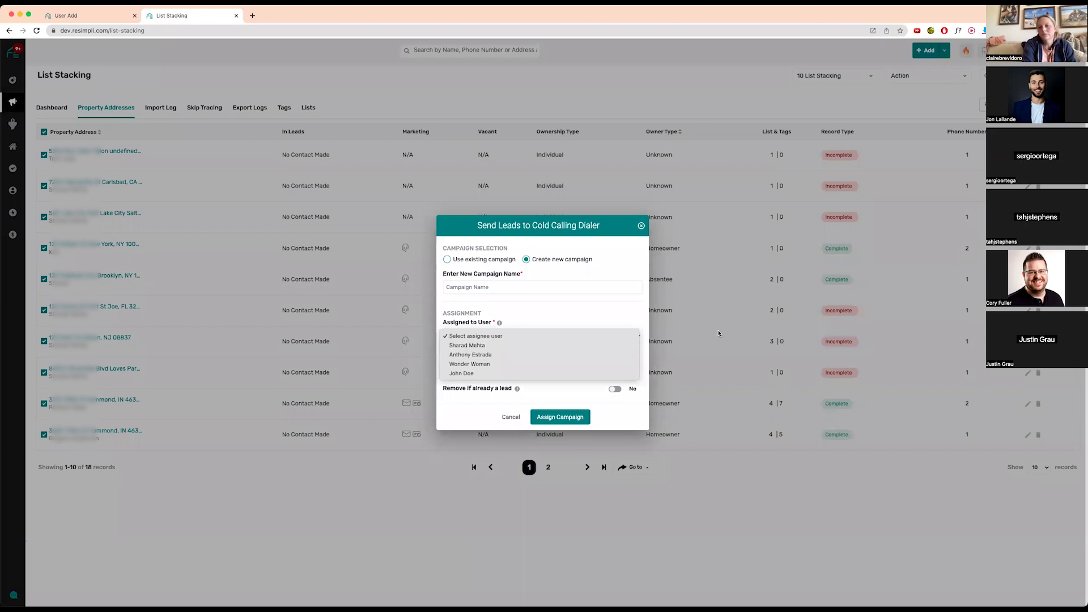
pyautogui.click(699, 328)
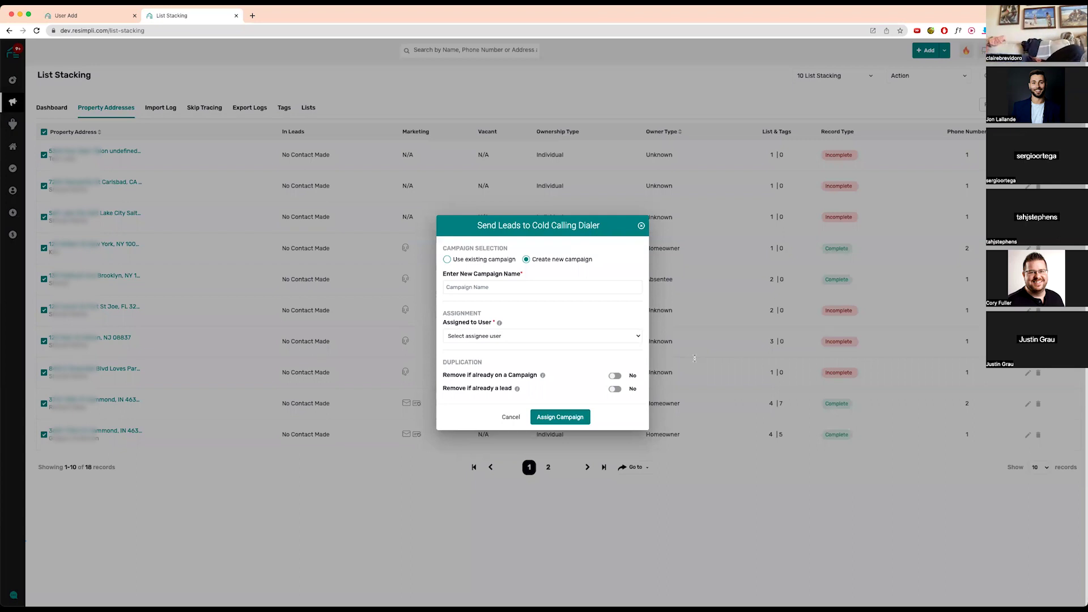
# - Go back and bring up the Dialer's campaign list under Marketing
pyautogui.click(102, 15)
pyautogui.moveTo(14, 125)
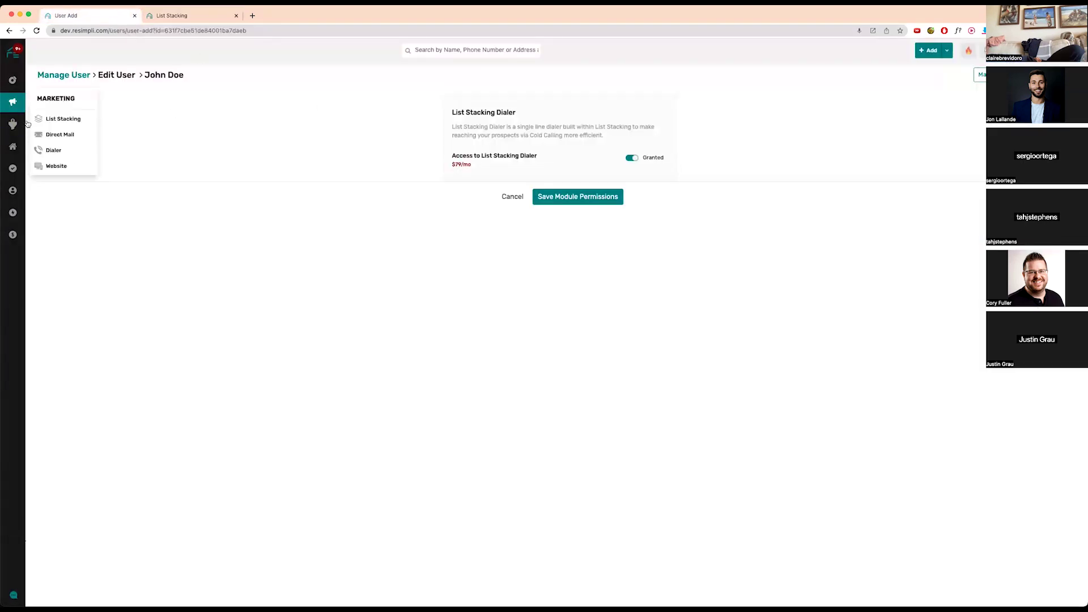
pyautogui.moveTo(12, 102)
pyautogui.click(60, 151)
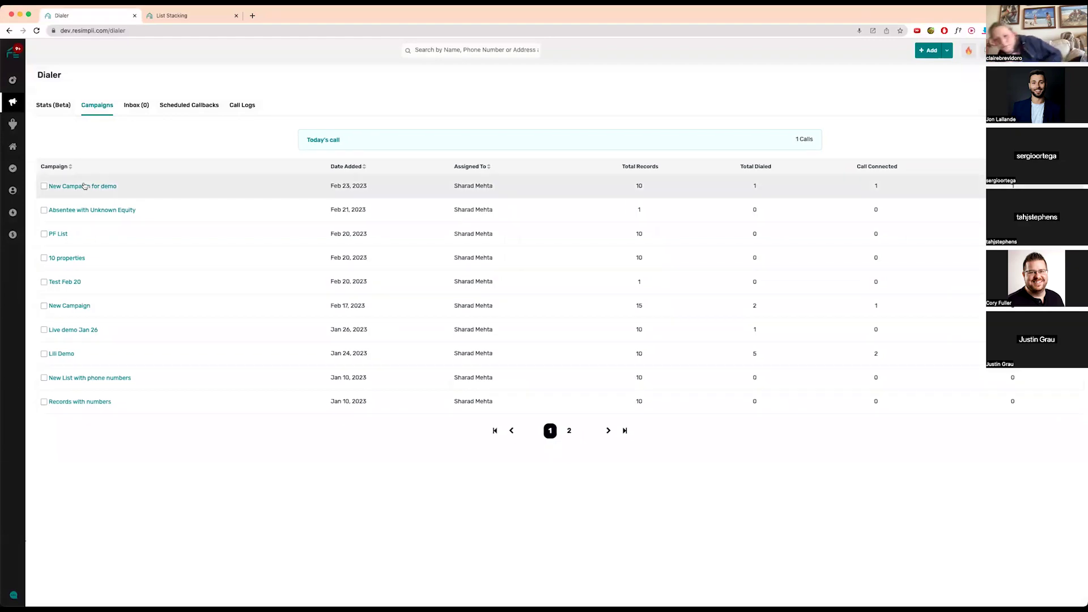
# - Start dialing New Campaign for demo and show the first property's Phone Numbers (3)
pyautogui.click(91, 187)
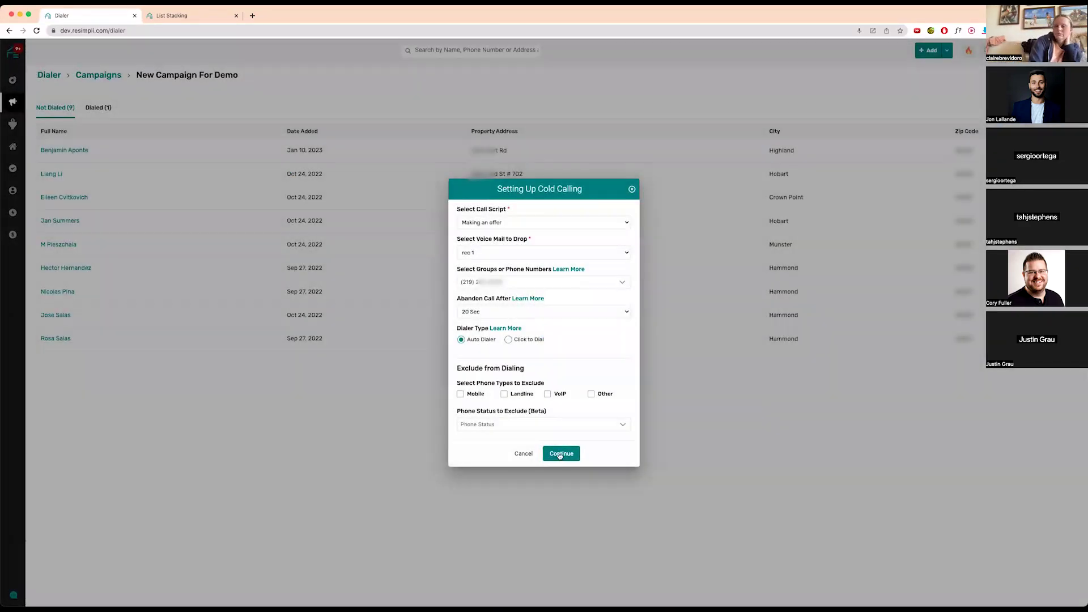
pyautogui.click(560, 454)
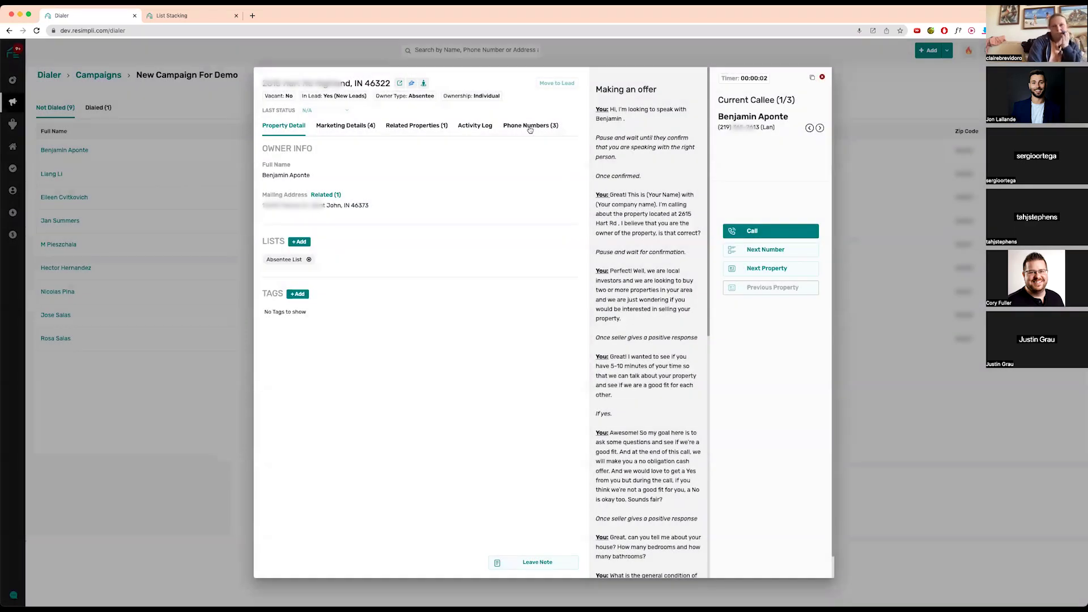
pyautogui.click(527, 125)
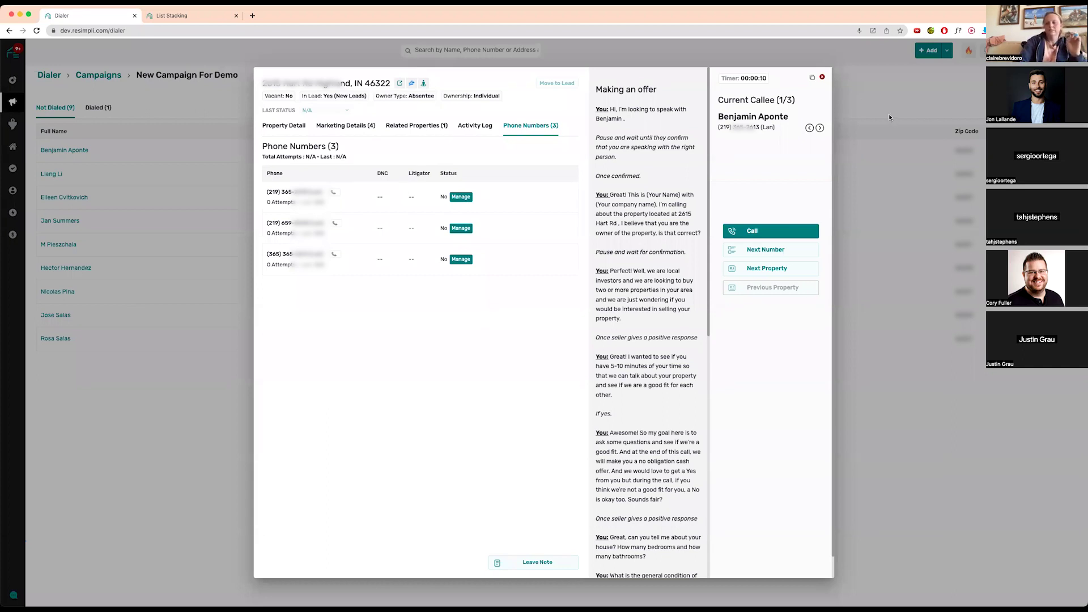
# - Close the dialer window to return to the campaign's Not Dialed list
pyautogui.click(824, 78)
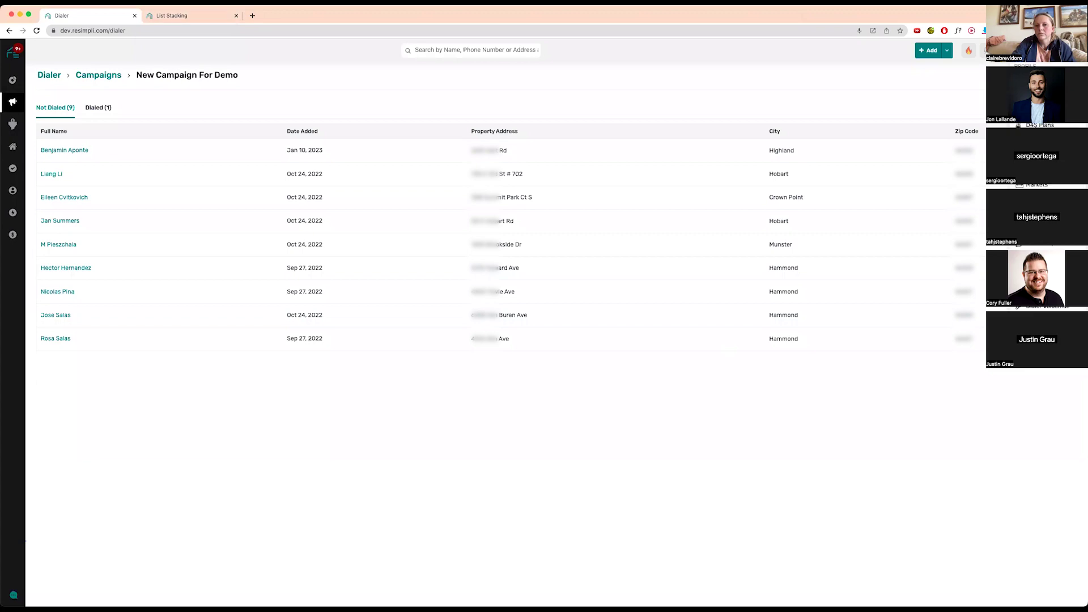
# - Show the Basic, Pro and Enterprise plan comparison, then the account settings menu
pyautogui.click(1039, 124)
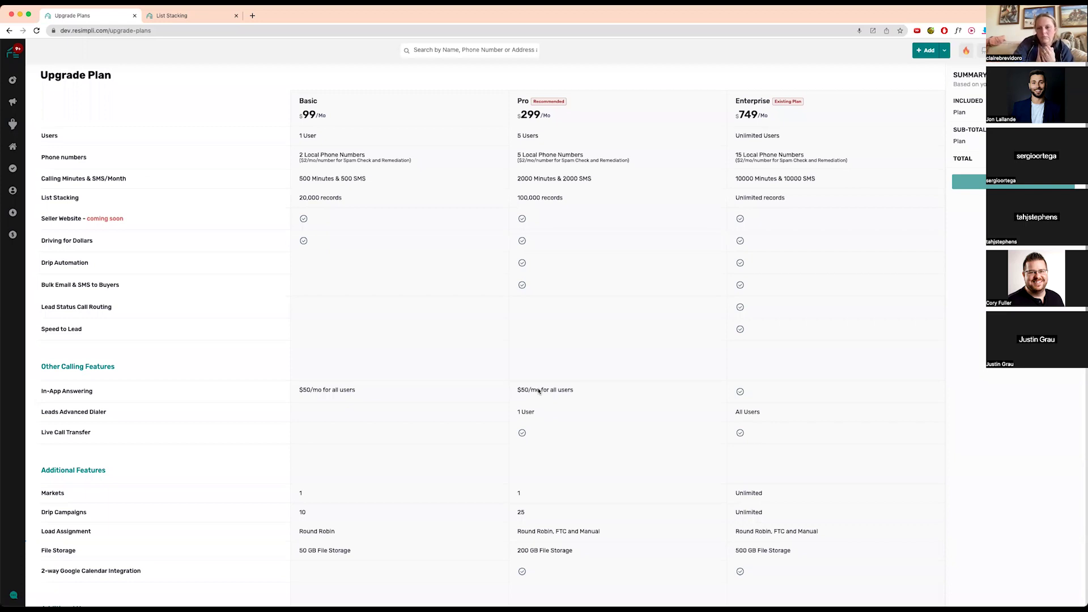
pyautogui.click(1066, 50)
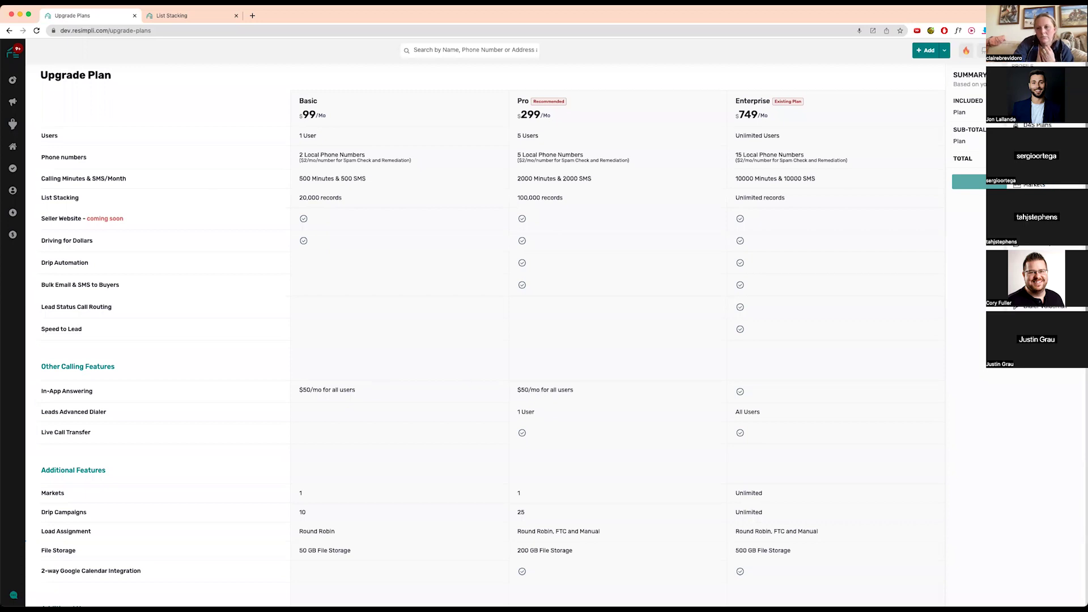
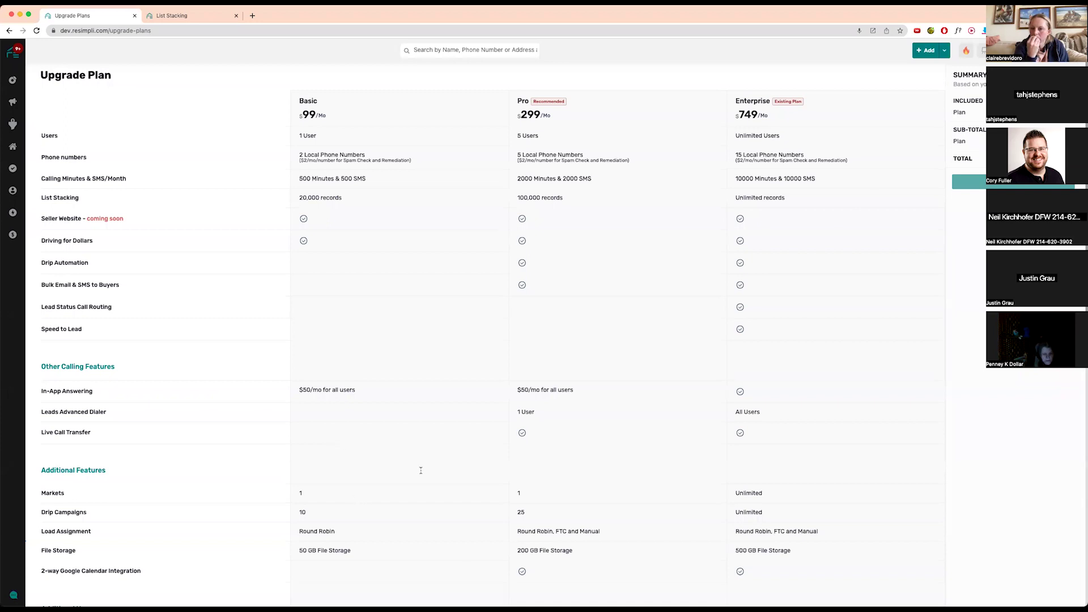
# - Close the List Stacking tab, leaving the upgrade plans comparison open
pyautogui.click(1068, 51)
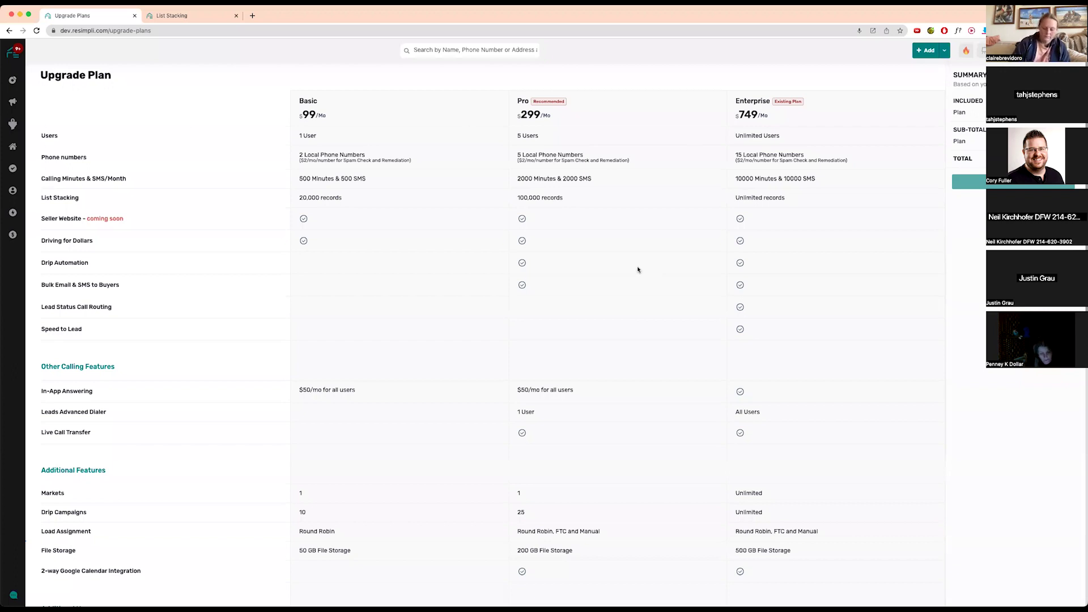
pyautogui.moveTo(13, 102)
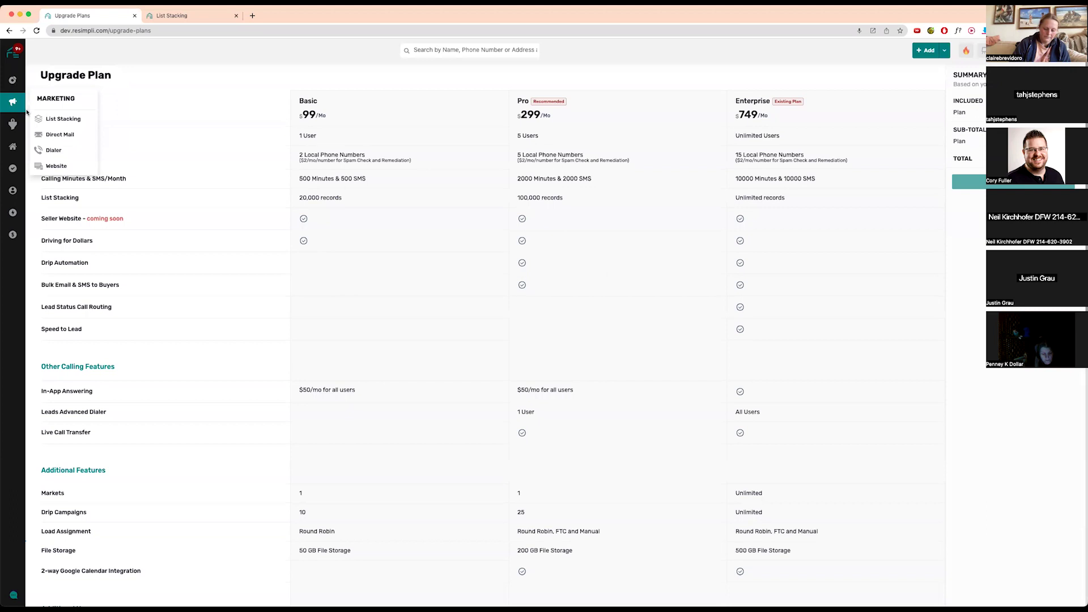
pyautogui.click(237, 16)
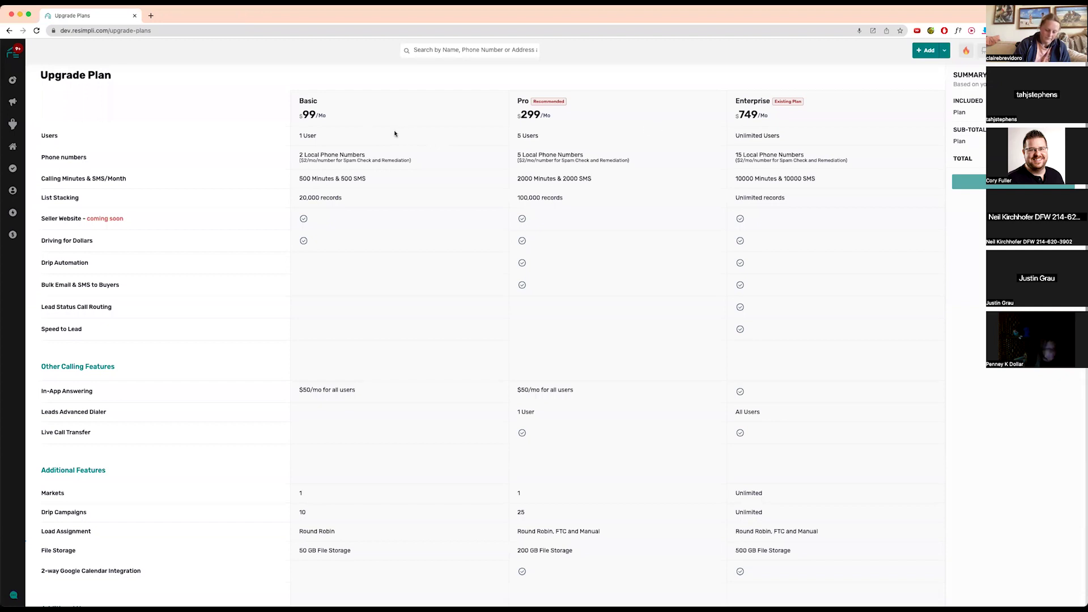
# - Go to Marketing > Website to see the managed seller websites
pyautogui.scroll(-1, 395, 133)
pyautogui.moveTo(12, 97)
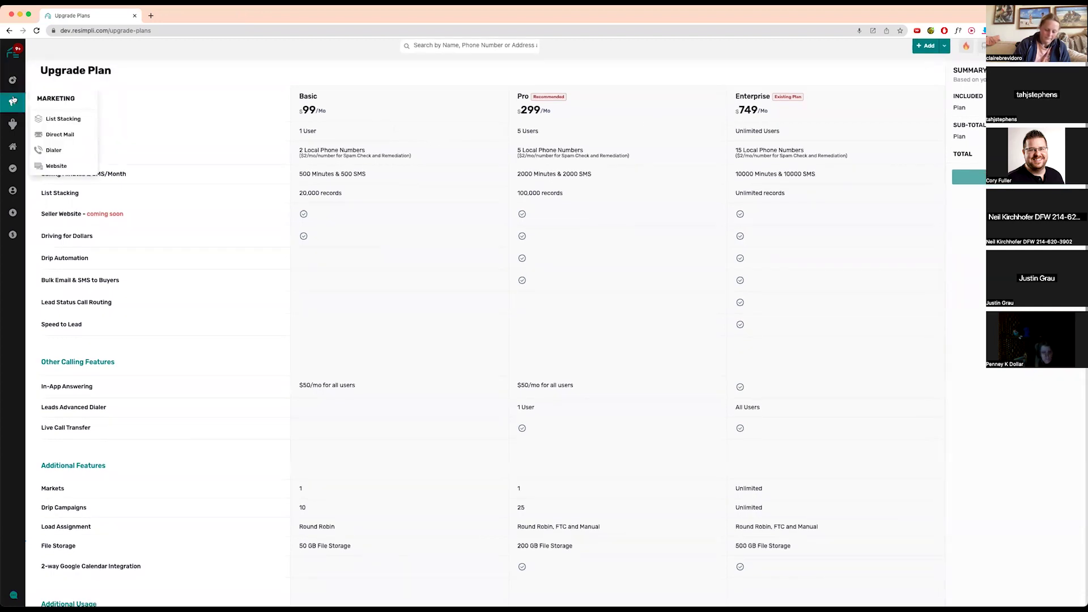
pyautogui.click(57, 166)
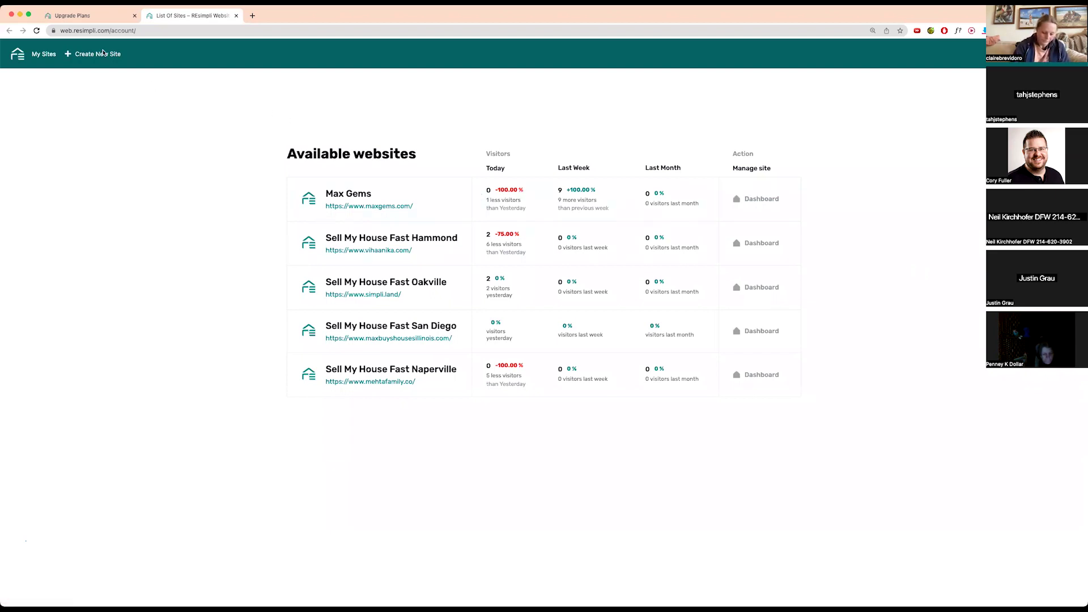
# - Open the Create New Site form for a $29/month seller website
pyautogui.click(97, 55)
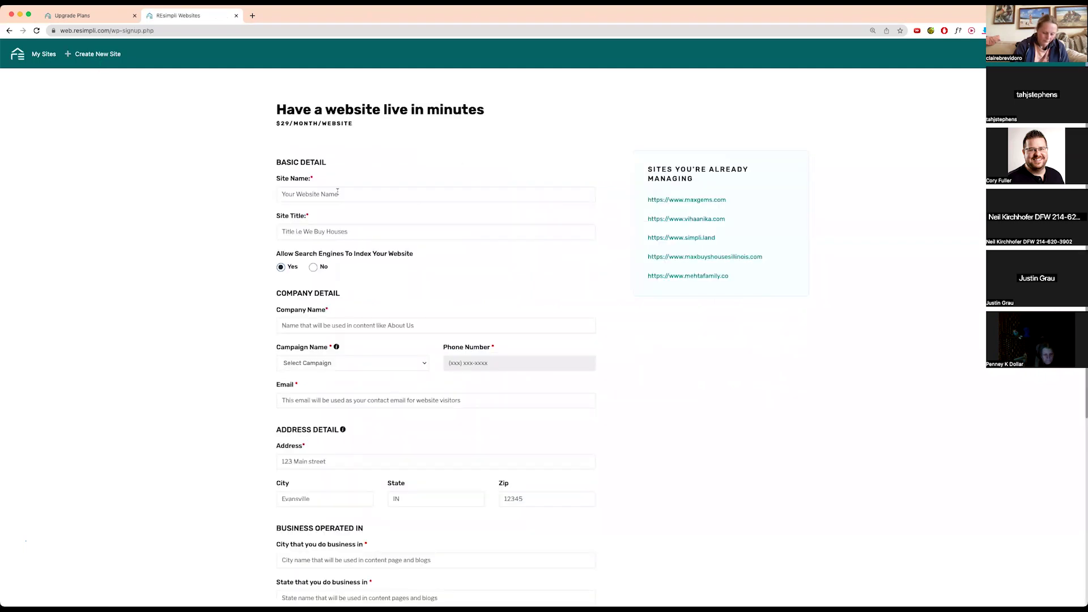
# - Enter site name sellerwebsite1, title 'Sell My House Fast Oakville Ontario', company Live Demo LLC, campaign Google PPC
pyautogui.write('r')
pyautogui.write('ellerw')
pyautogui.click(330, 231)
pyautogui.write('Sell My House Fast O')
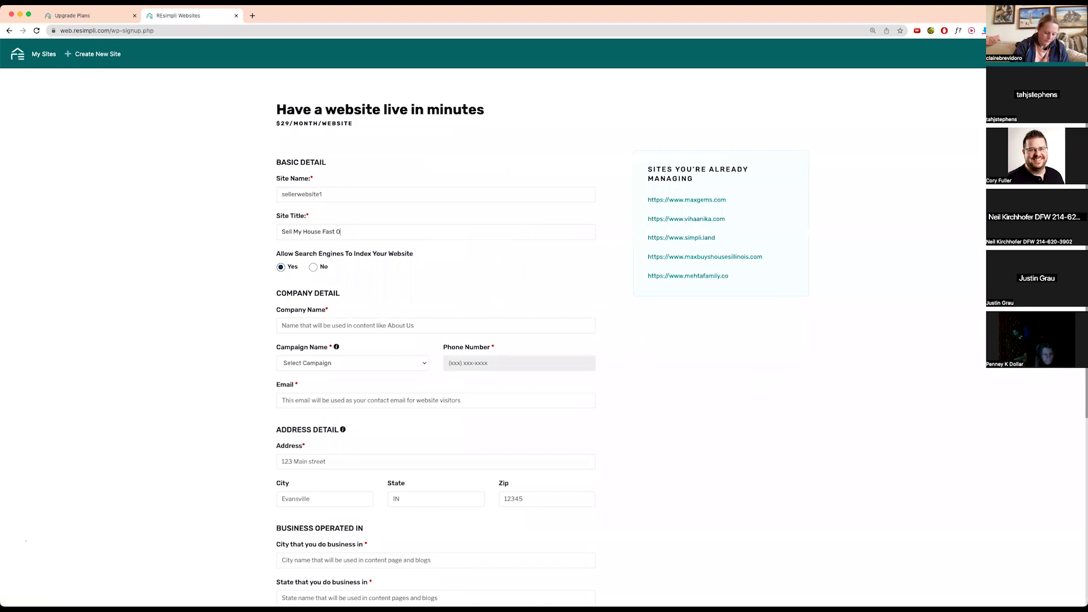
pyautogui.write('akville Ontario')
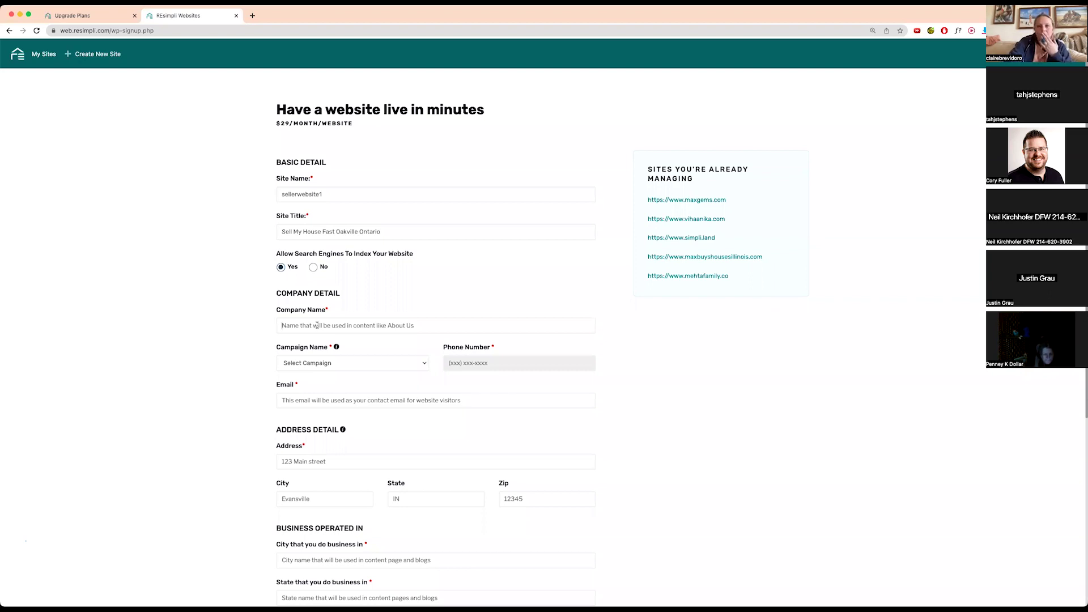
pyautogui.write('Live Demo LLC')
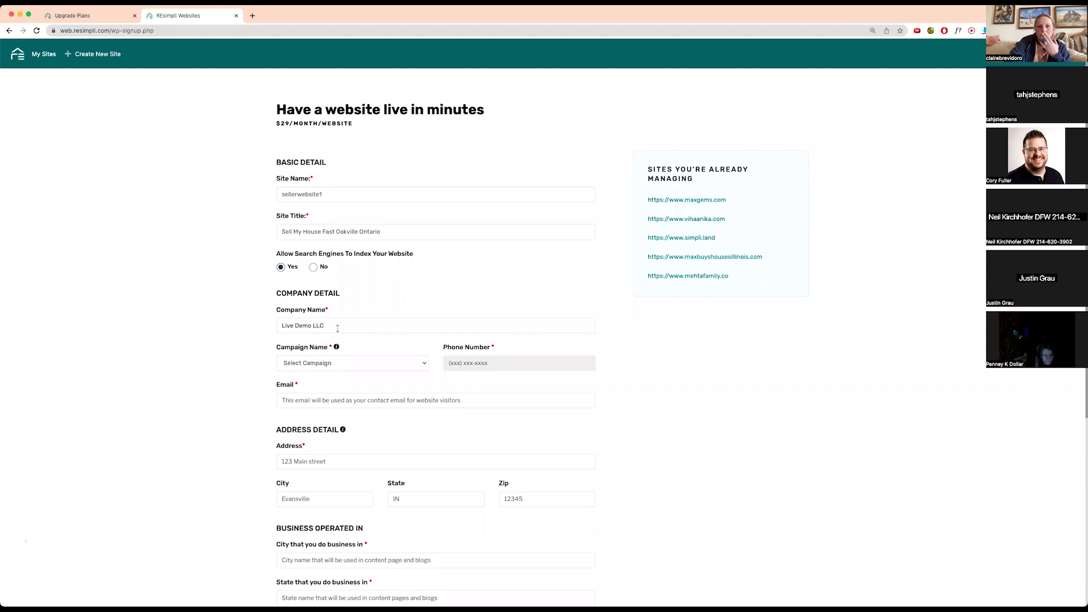
pyautogui.click(354, 363)
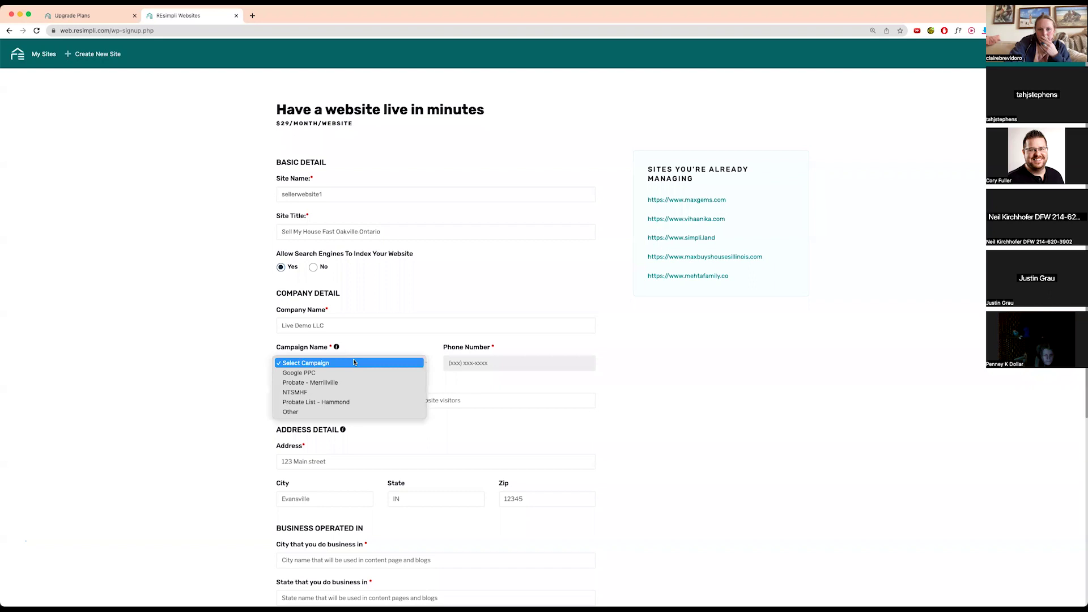
pyautogui.click(334, 373)
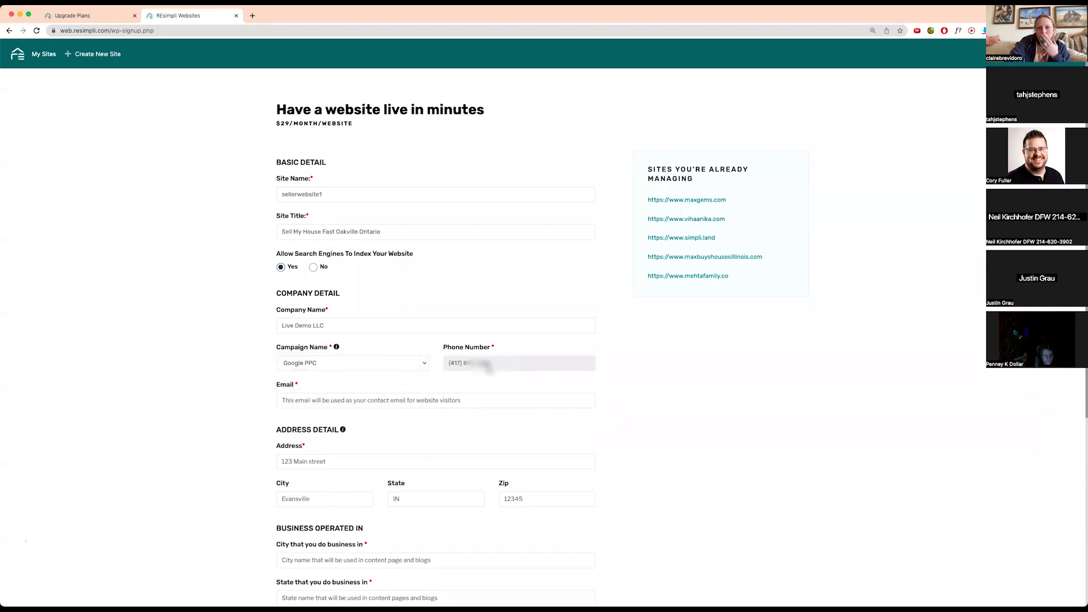
# - Fill in the contact e-mail, street address, city and zip code
pyautogui.click(364, 400)
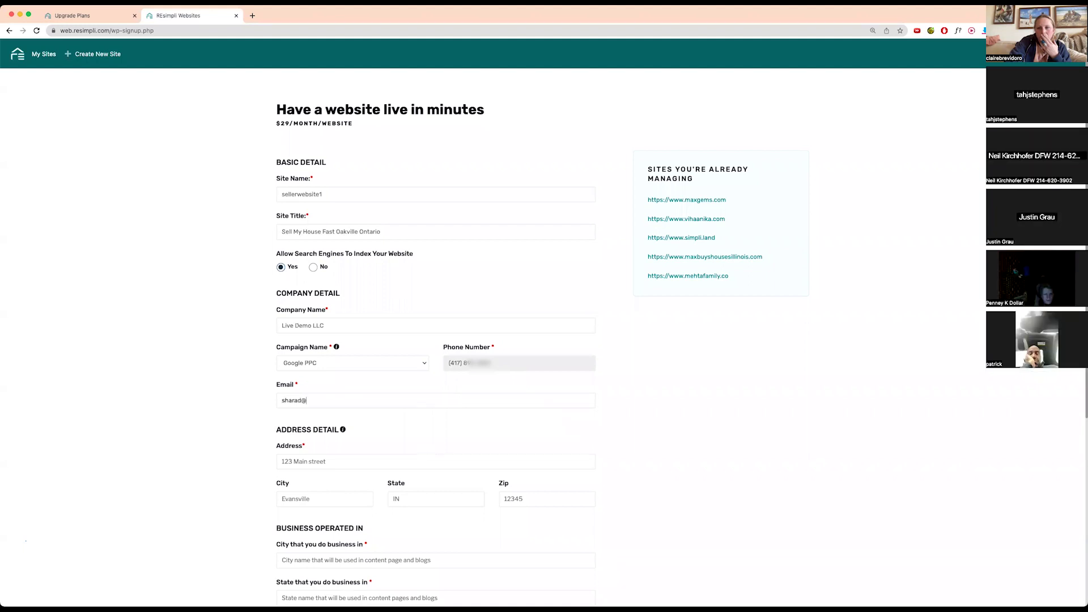
pyautogui.click(283, 462)
pyautogui.press('Tab')
pyautogui.press('Tab')
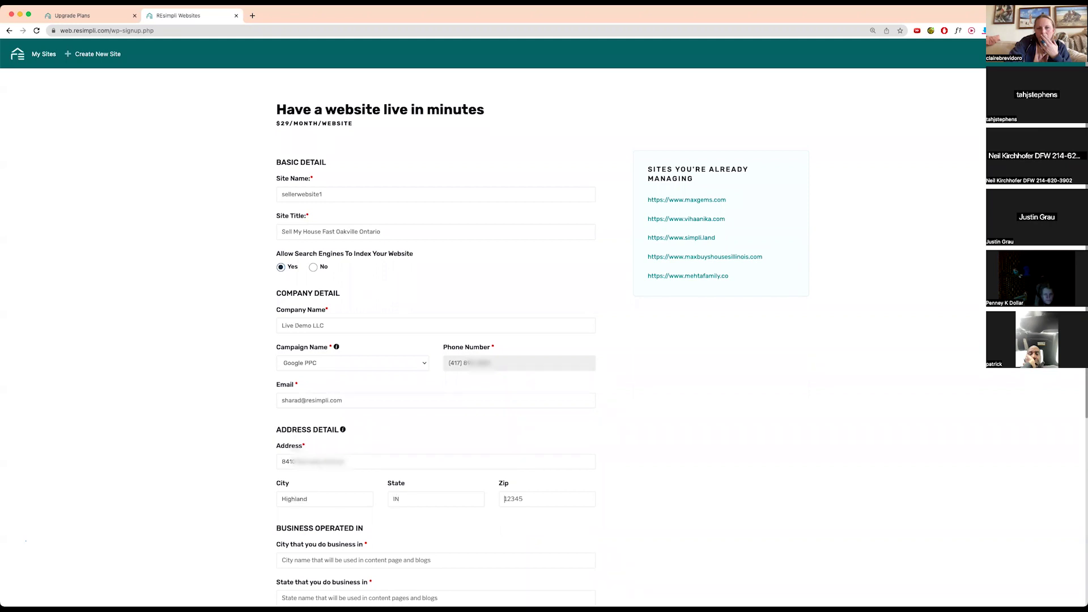
pyautogui.scroll(-3, 361, 409)
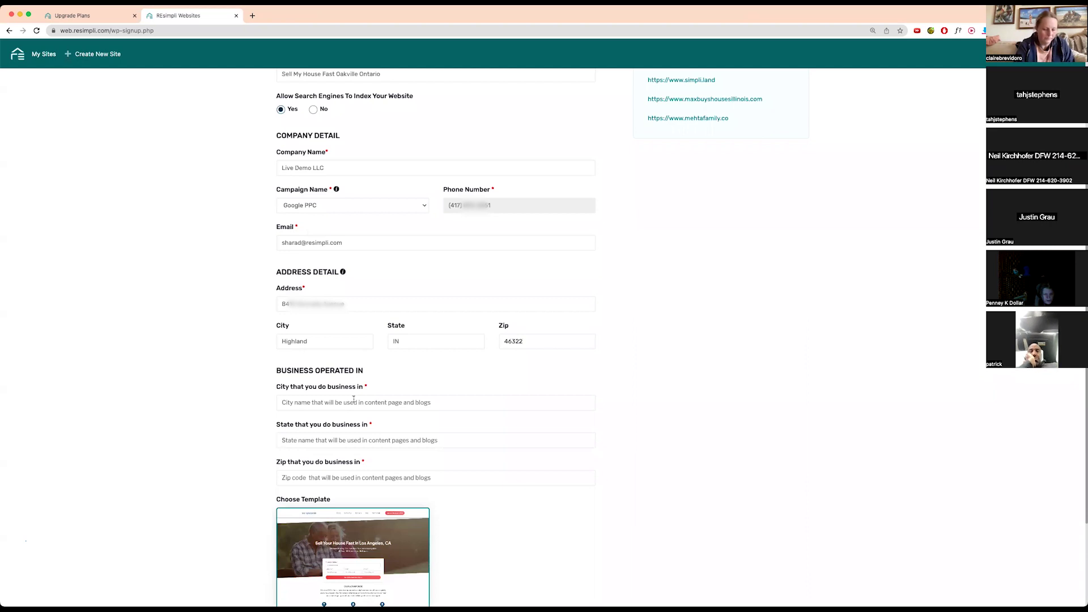
# - Set the service area to Oakville, Ontario, 46322 and create the website
pyautogui.click(354, 401)
pyautogui.write('Oakville')
pyautogui.press('Tab')
pyautogui.write('Ona')
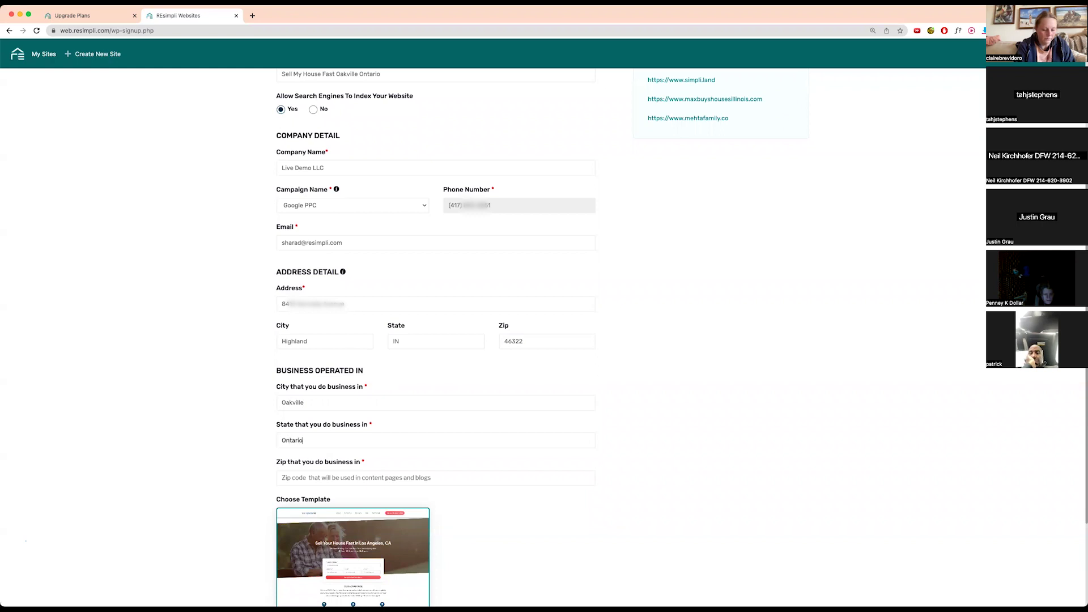
pyautogui.press('Tab')
pyautogui.write('463')
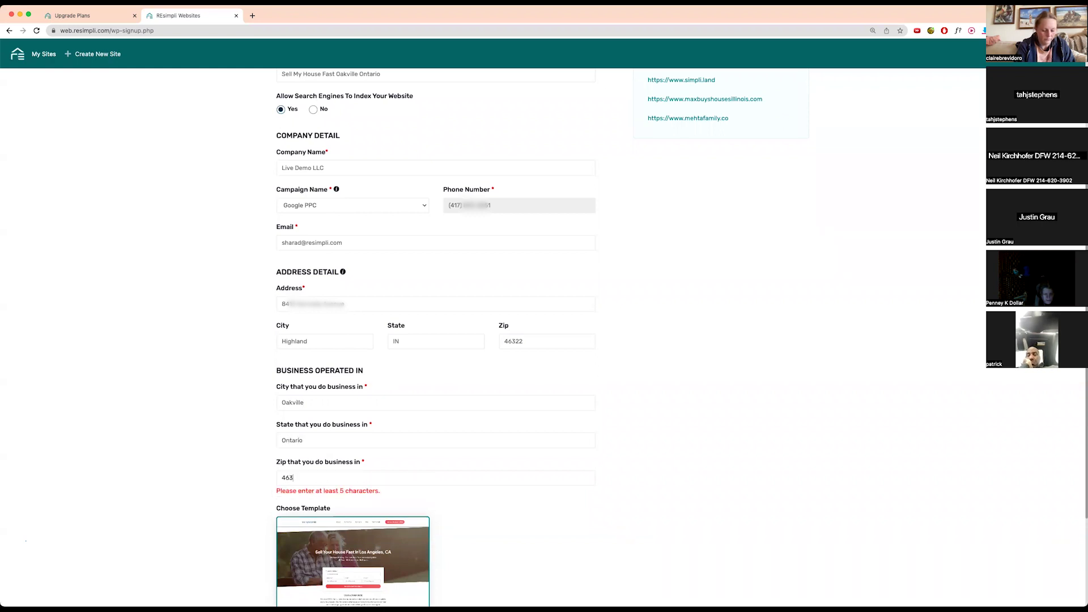
pyautogui.write('22')
pyautogui.scroll(-3, 374, 431)
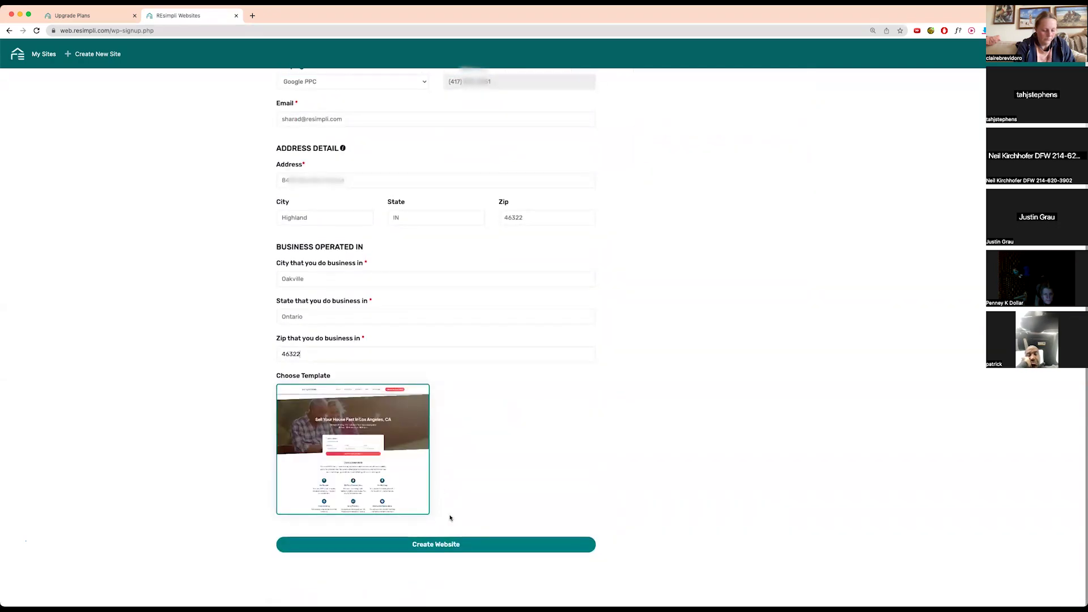
pyautogui.click(445, 546)
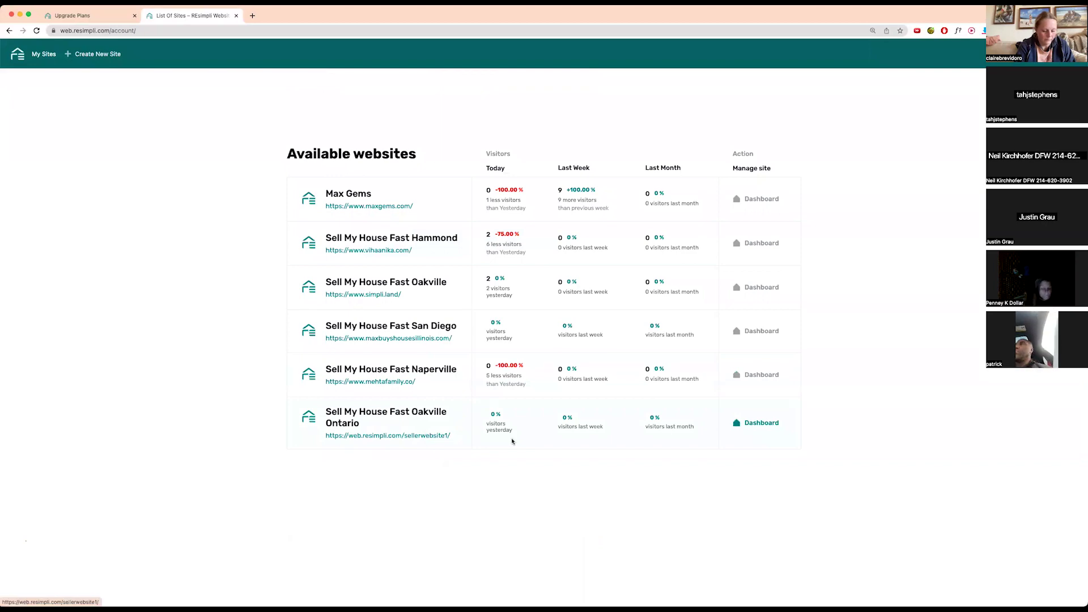
# - Open the new Oakville site in a new tab, then return to Upgrade Plans
pyautogui.rightClick(406, 435)
pyautogui.click(425, 443)
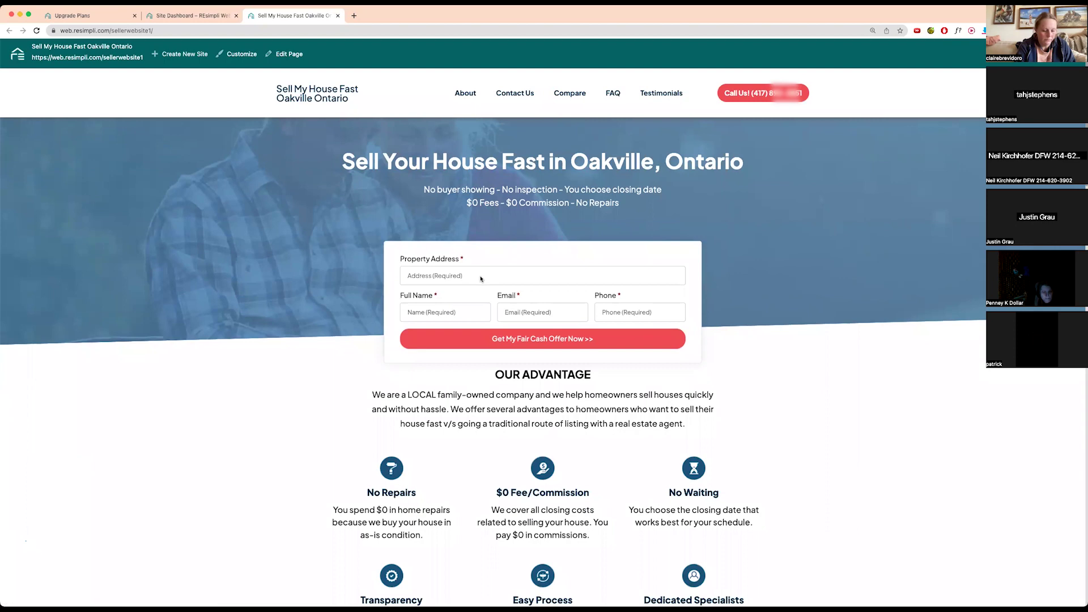
pyautogui.click(87, 17)
pyautogui.moveTo(12, 213)
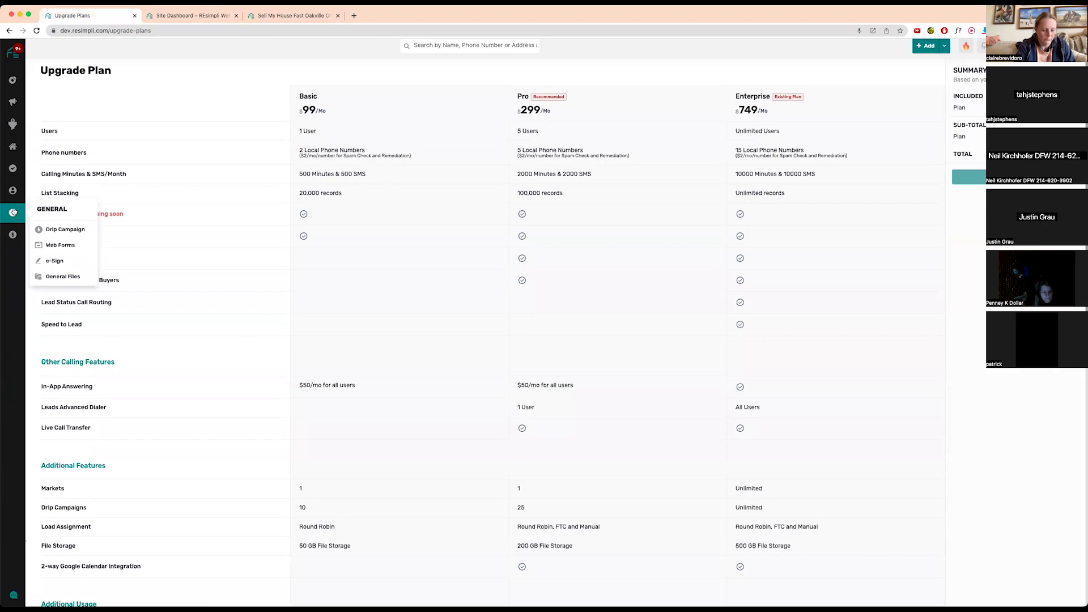
# - Make the Website web form show only the number-of-units and how-long-owned questions
pyautogui.click(66, 247)
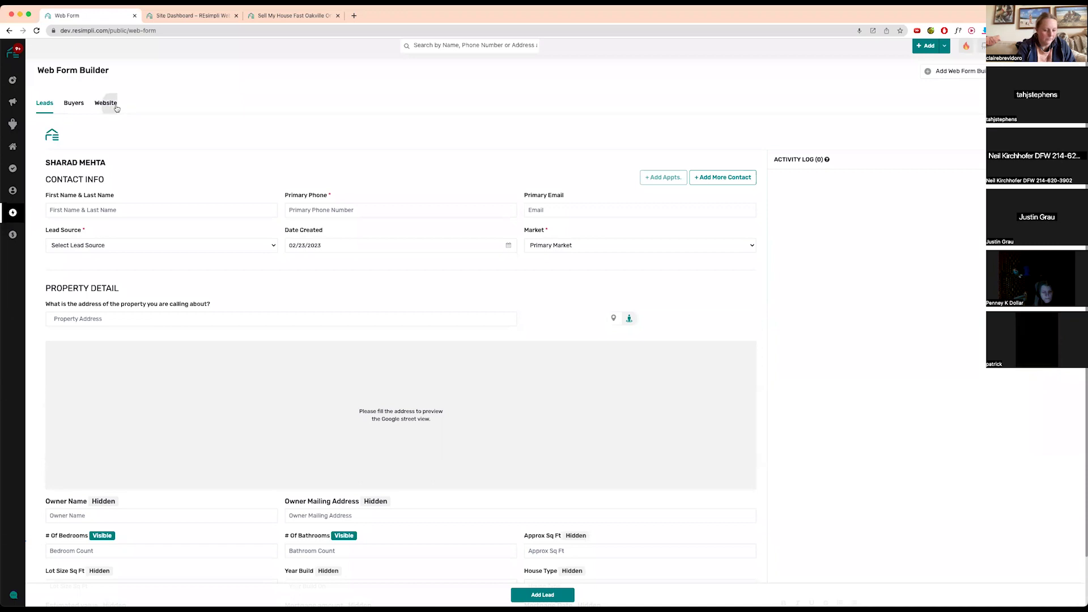
pyautogui.click(106, 104)
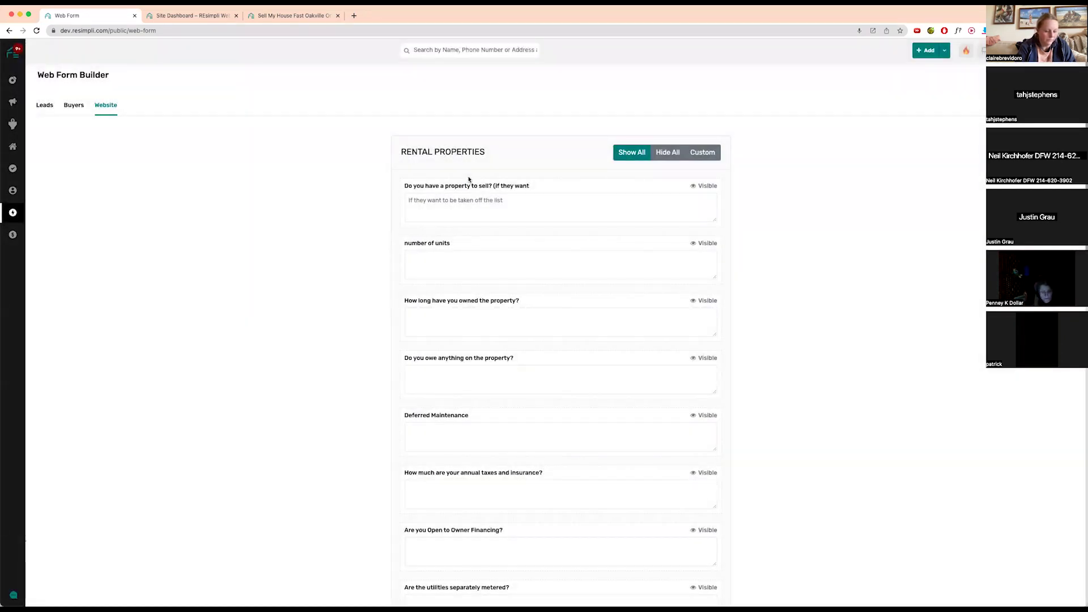
pyautogui.click(679, 154)
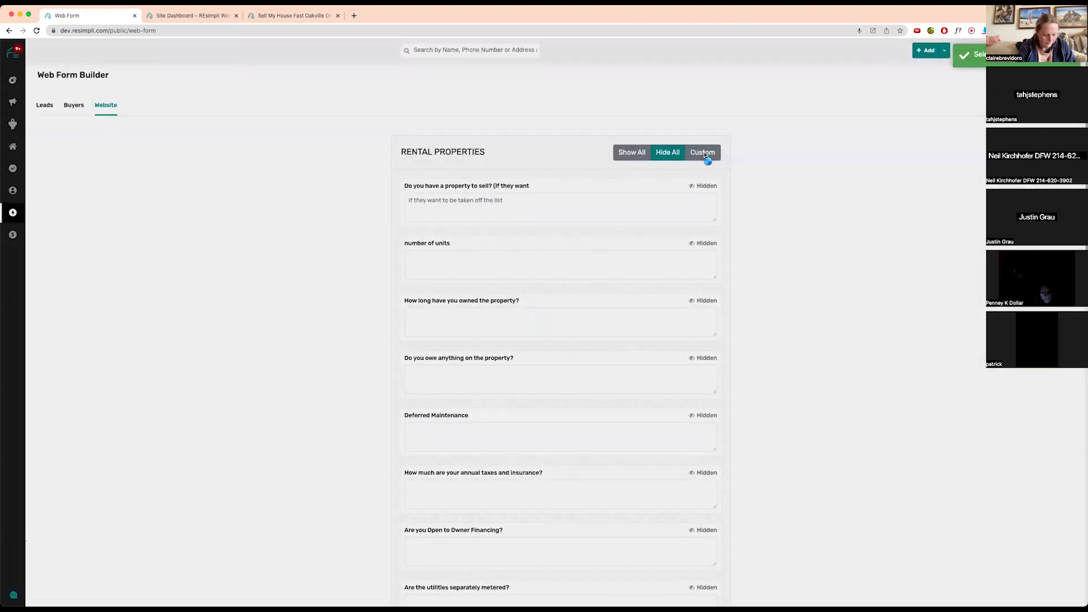
pyautogui.click(705, 153)
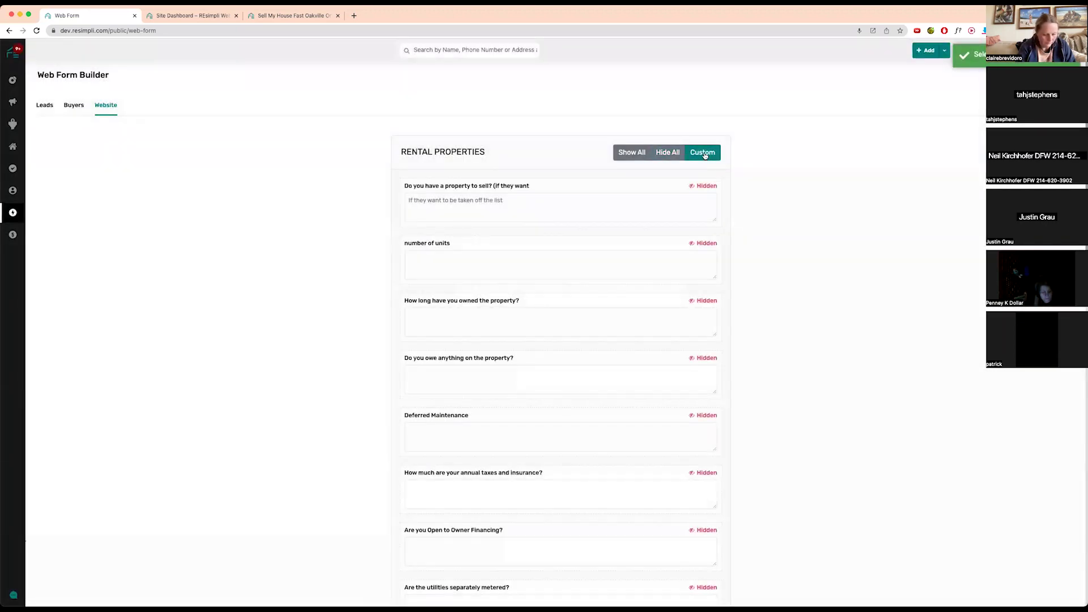
pyautogui.click(706, 187)
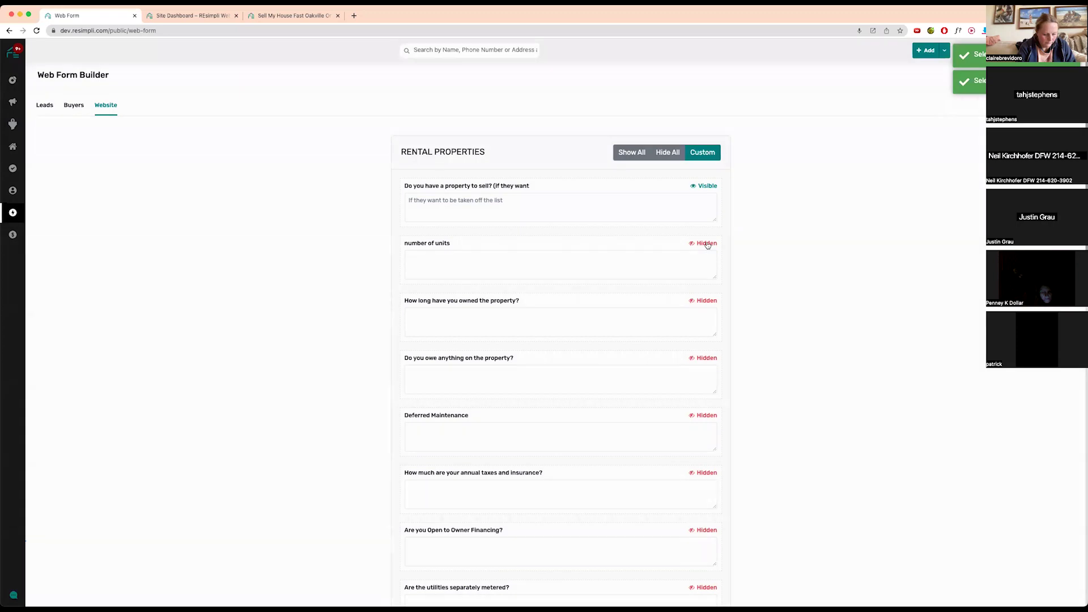
pyautogui.click(707, 245)
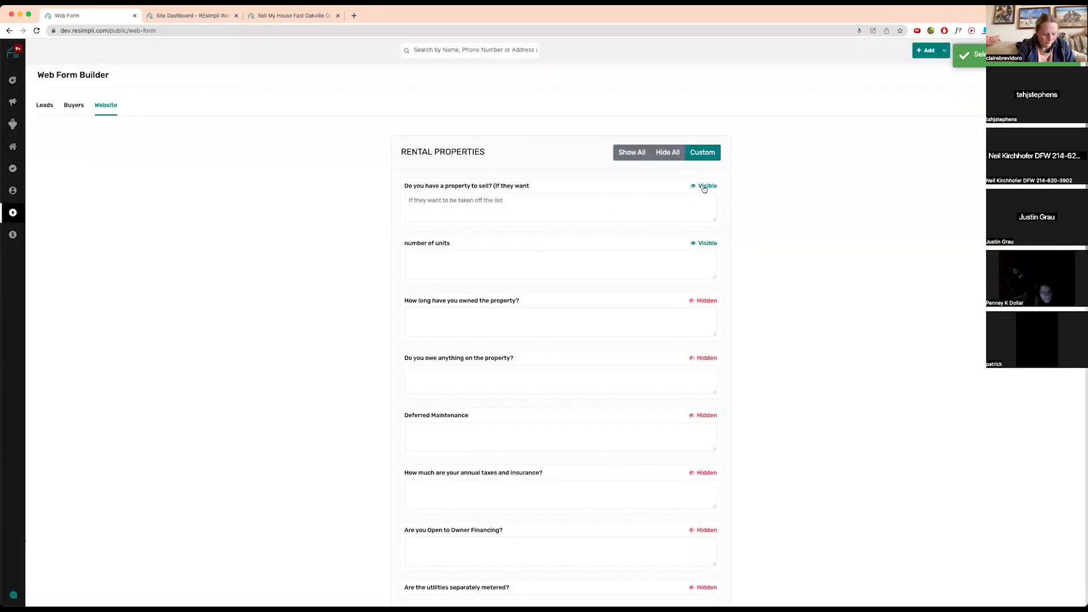
pyautogui.click(705, 187)
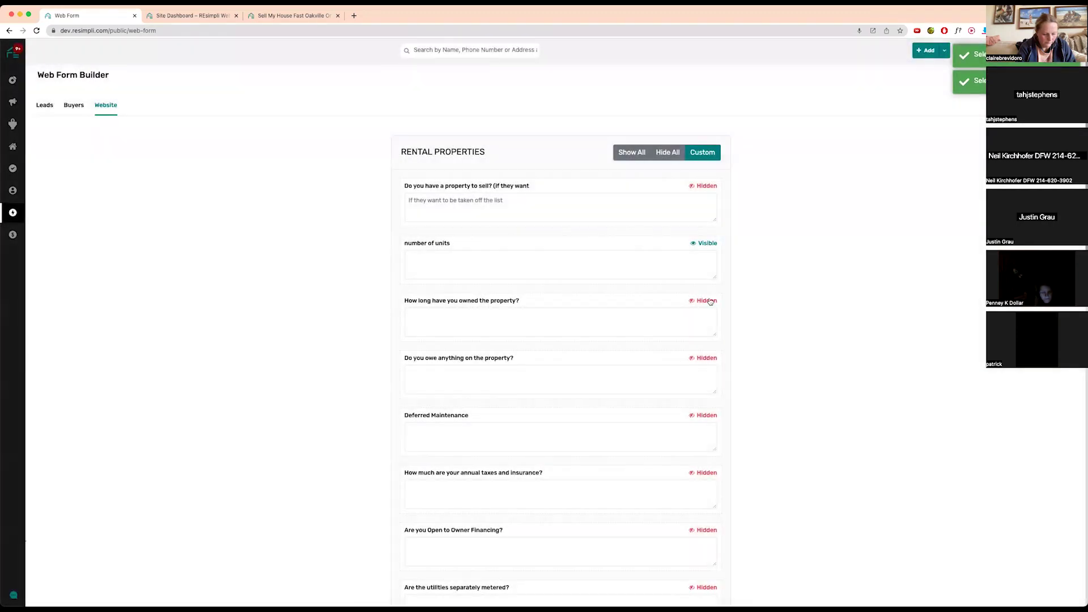
pyautogui.click(706, 301)
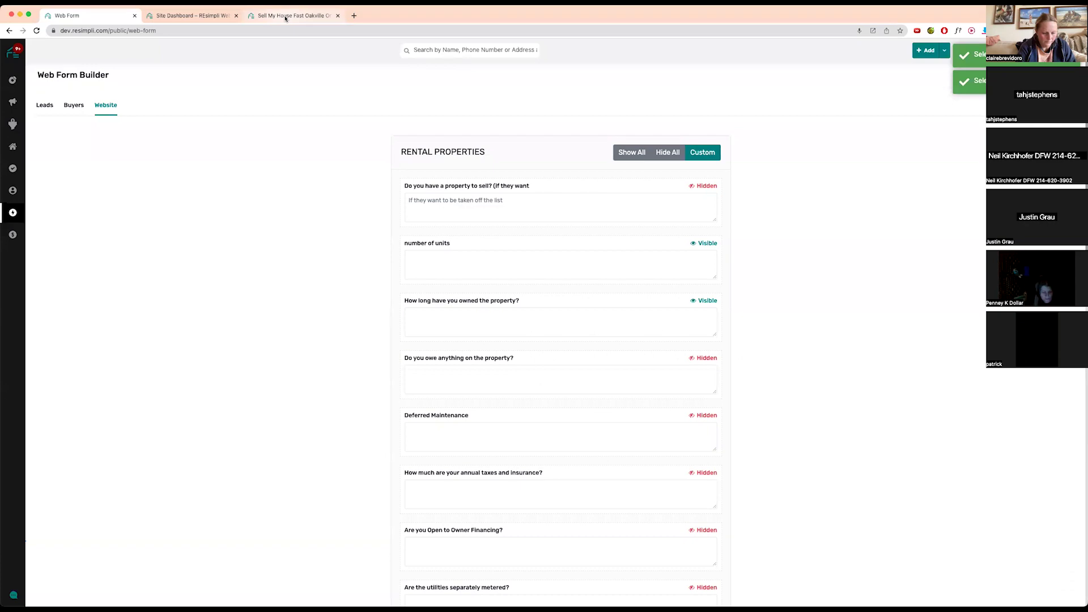
pyautogui.click(287, 16)
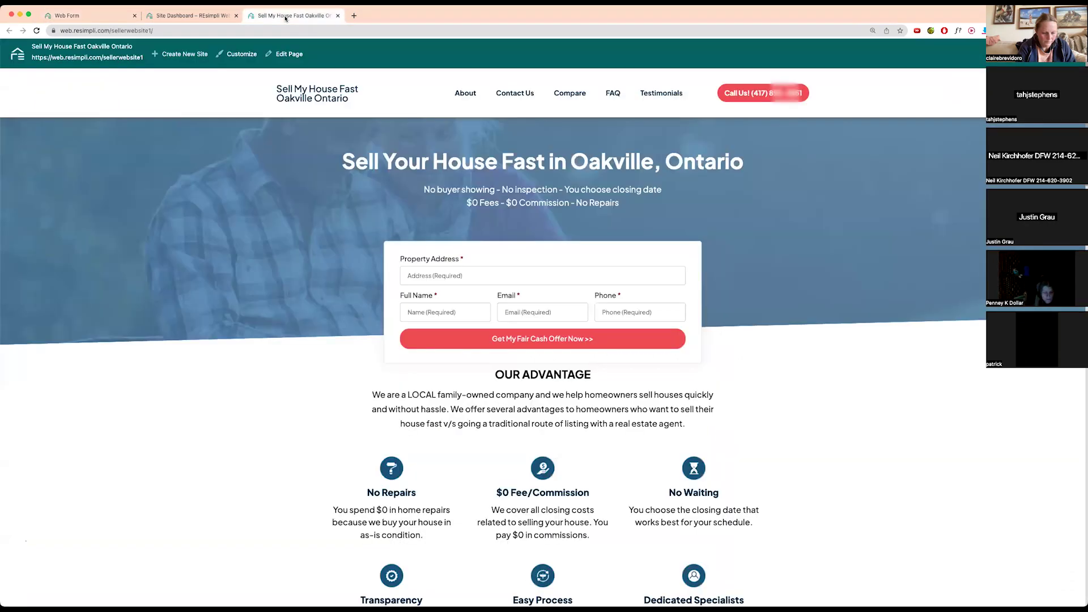
# - Scroll down through the Oakville homepage's content sections
pyautogui.scroll(-3, 401, 284)
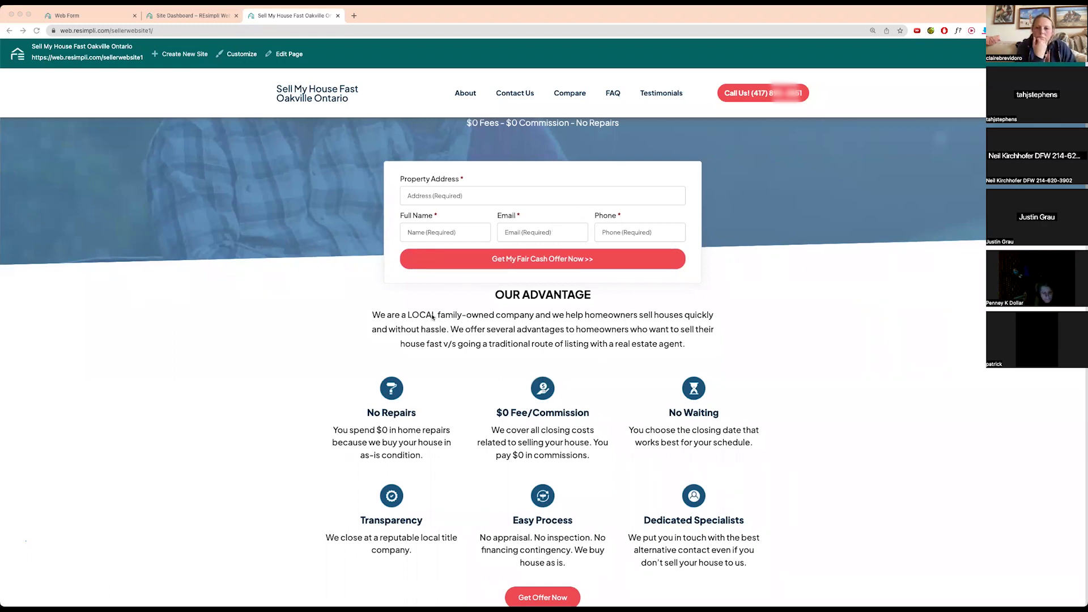
pyautogui.click(395, 313)
pyautogui.scroll(1, 391, 314)
pyautogui.scroll(5, 391, 314)
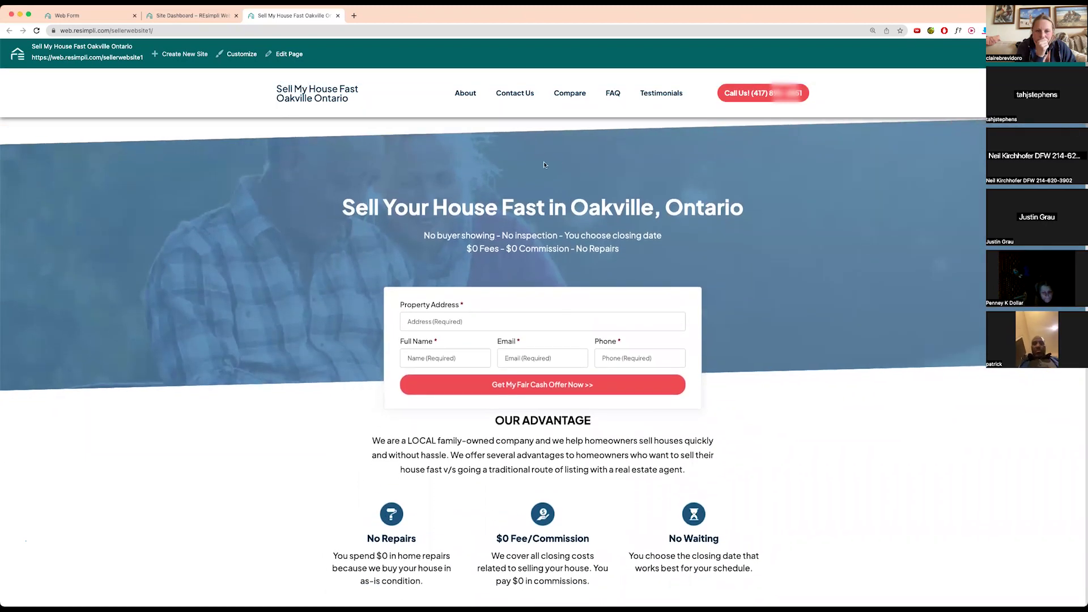
pyautogui.moveTo(571, 208); pyautogui.dragTo(744, 207)
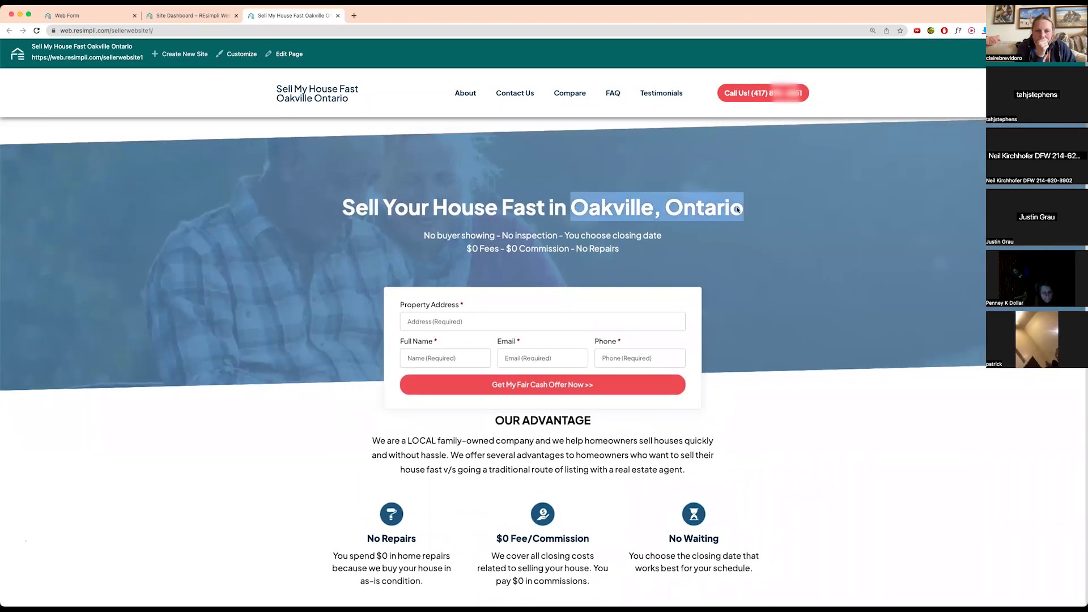
pyautogui.scroll(-1, 438, 202)
pyautogui.moveTo(424, 207); pyautogui.dragTo(619, 222)
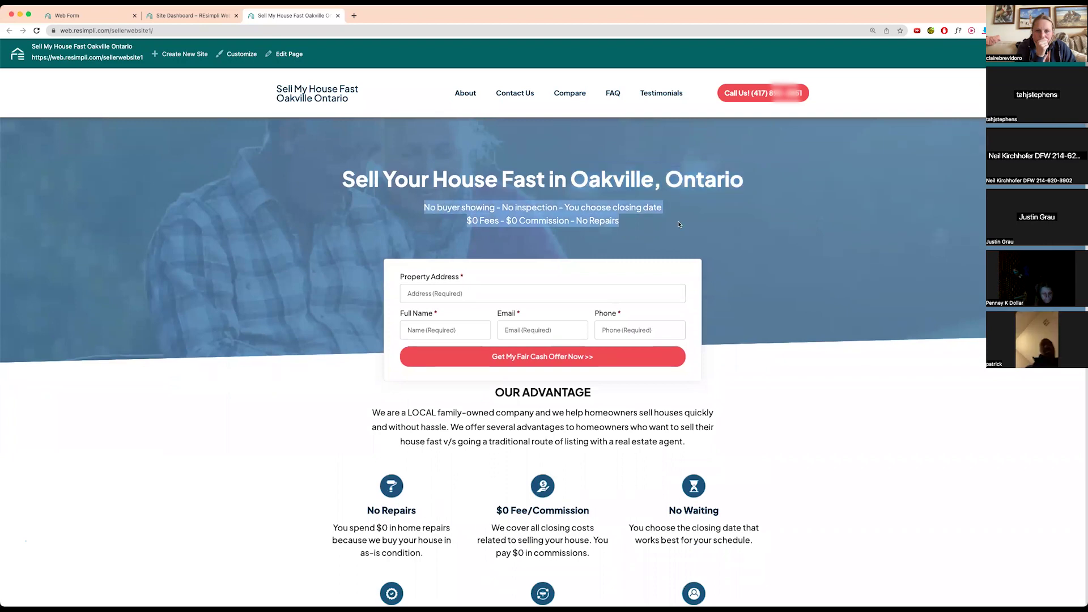
pyautogui.scroll(-4, 600, 225)
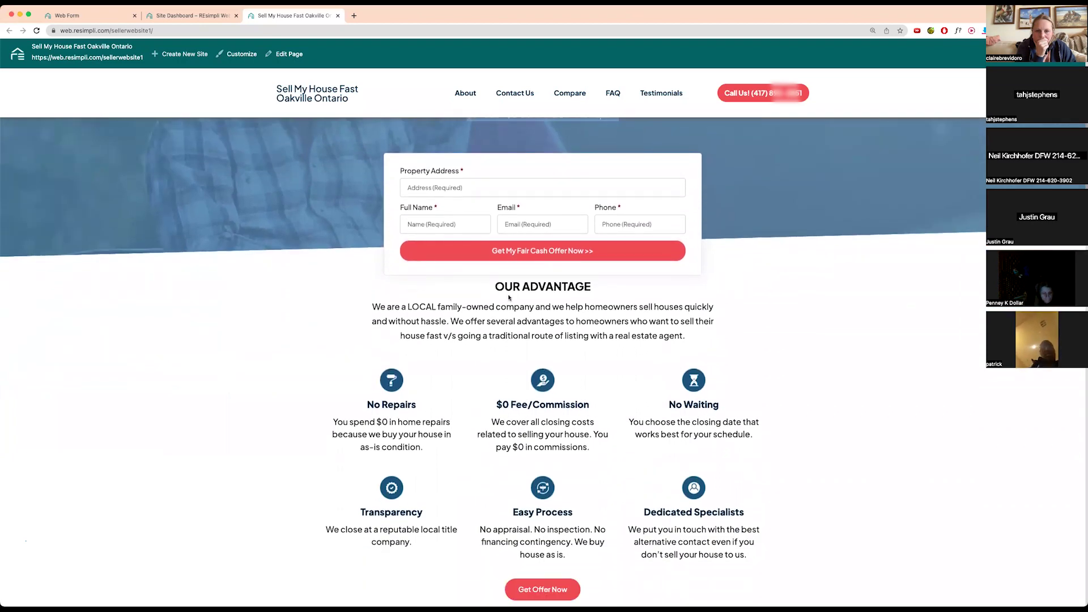
pyautogui.scroll(-11, 509, 298)
pyautogui.scroll(-11, 476, 360)
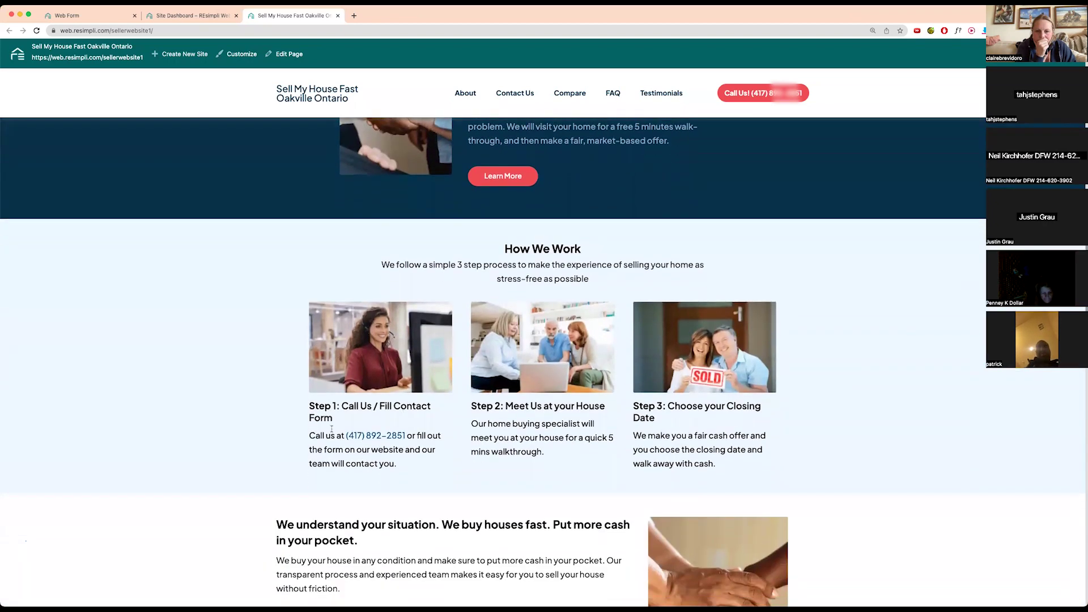
pyautogui.scroll(-7, 372, 363)
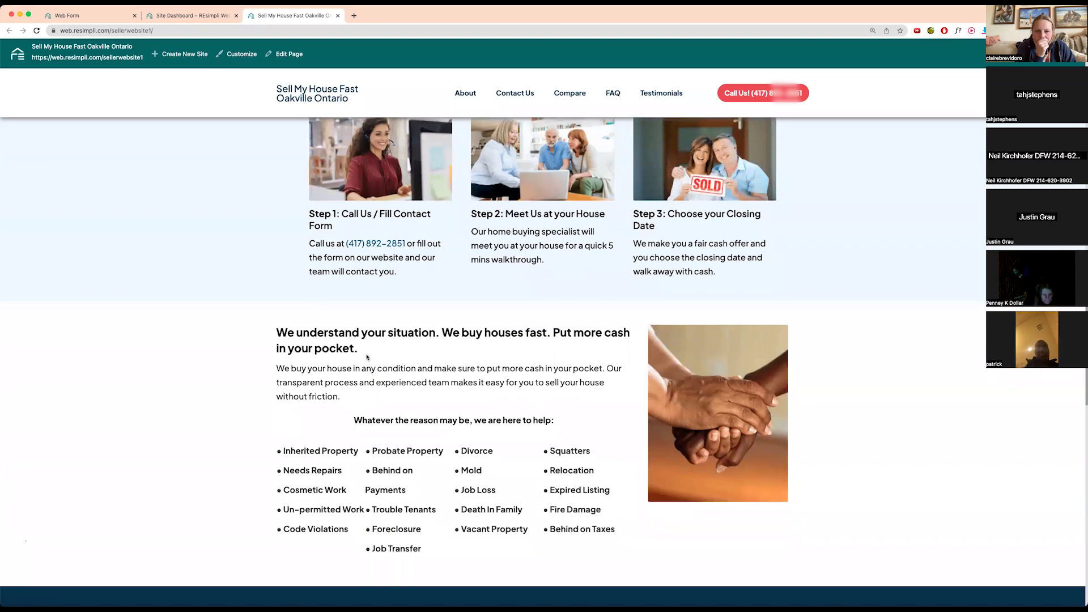
pyautogui.scroll(-11, 514, 352)
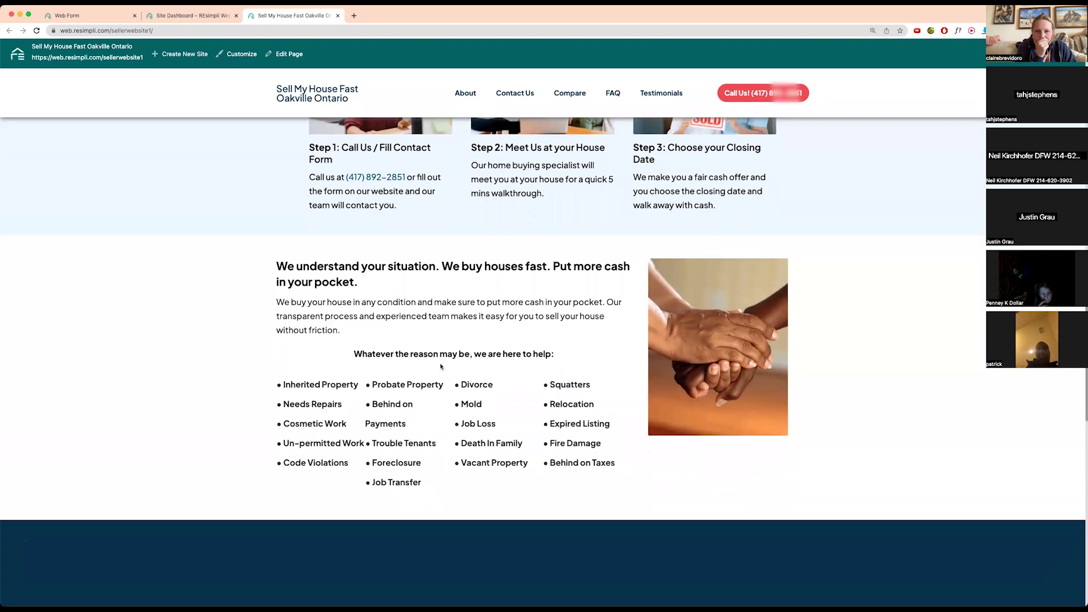
pyautogui.scroll(-2, 567, 391)
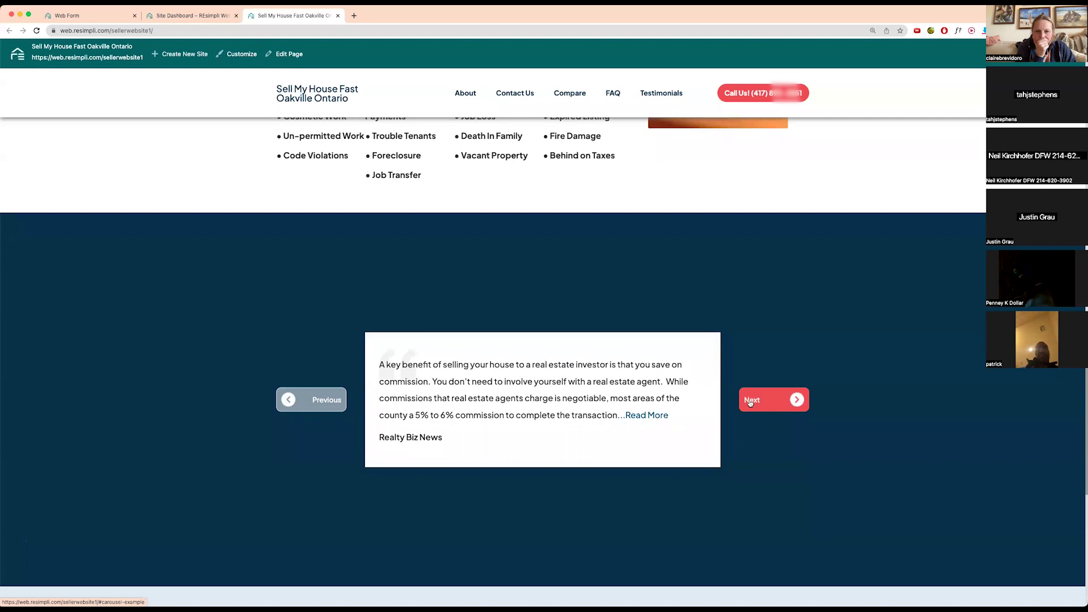
# - Advance the quotes slider twice to the sold.com quote and scroll to the footer
pyautogui.click(750, 401)
pyautogui.click(749, 401)
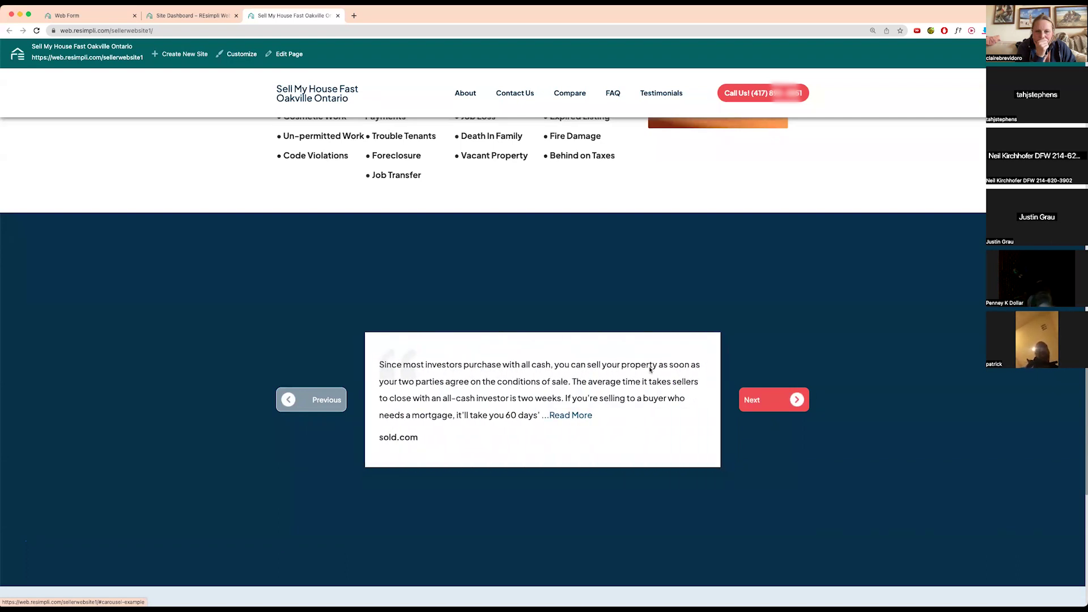
pyautogui.scroll(-9, 559, 337)
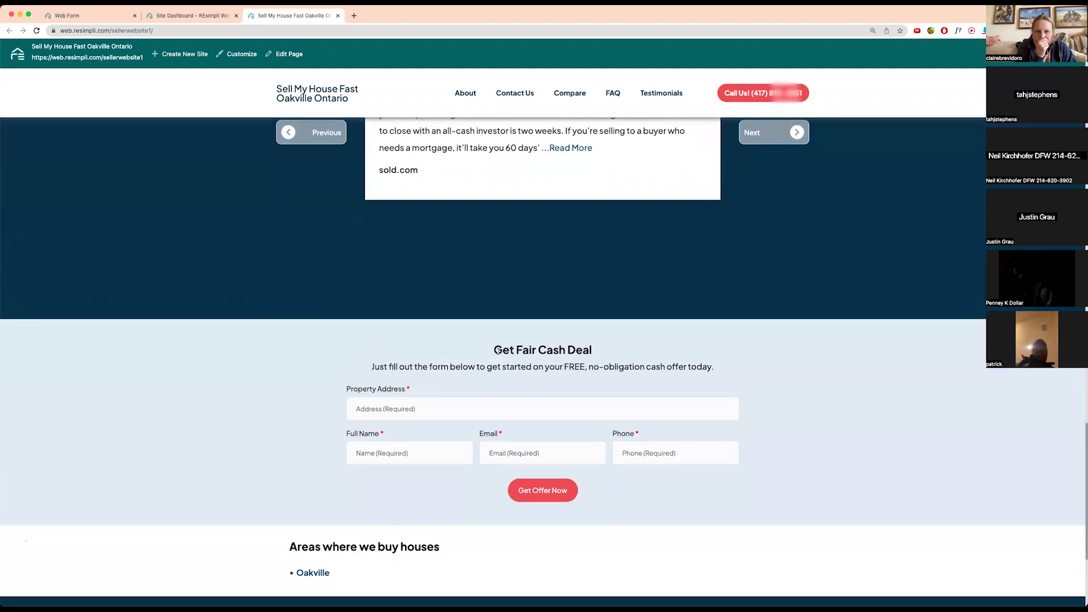
pyautogui.scroll(-6, 499, 350)
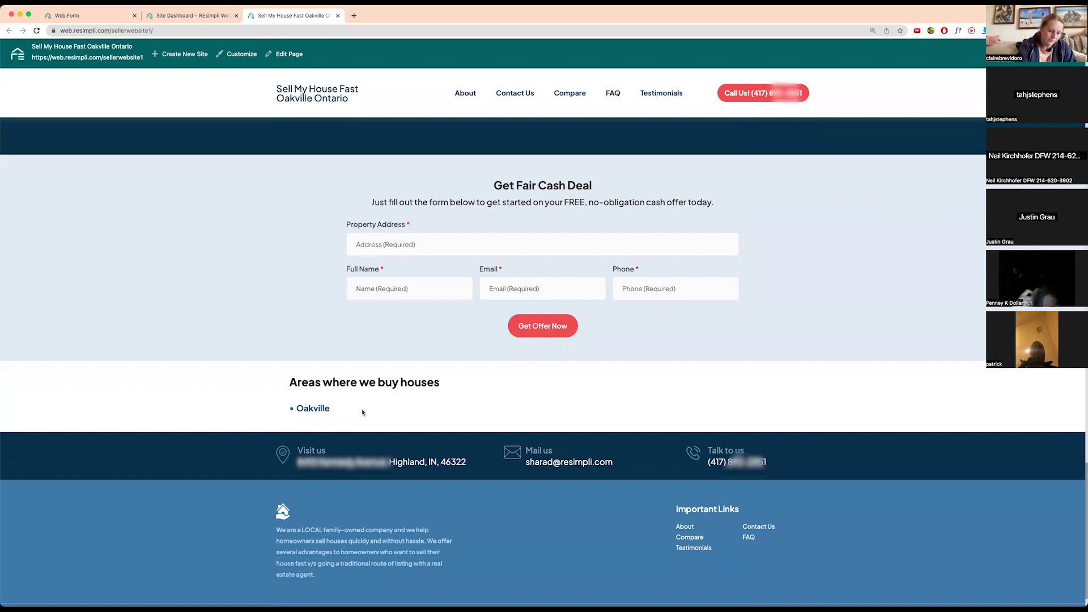
pyautogui.scroll(-1, 413, 449)
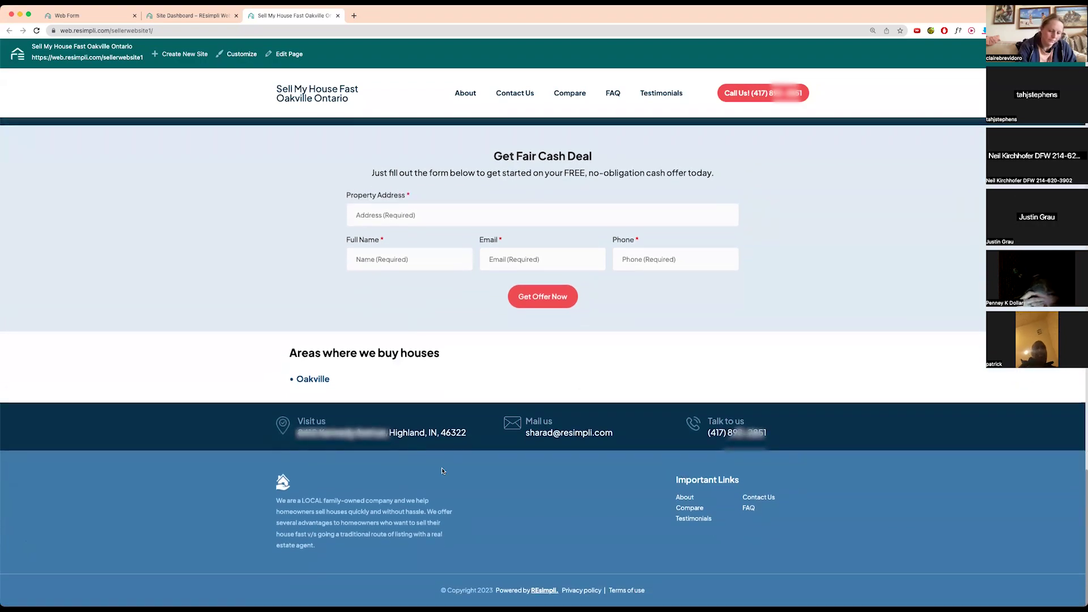
pyautogui.moveTo(271, 500); pyautogui.dragTo(444, 546)
# - Highlight the Live Demo LLC mentions in both About Us paragraphs
pyautogui.click(557, 504)
pyautogui.scroll(15, 558, 504)
pyautogui.scroll(3, 558, 504)
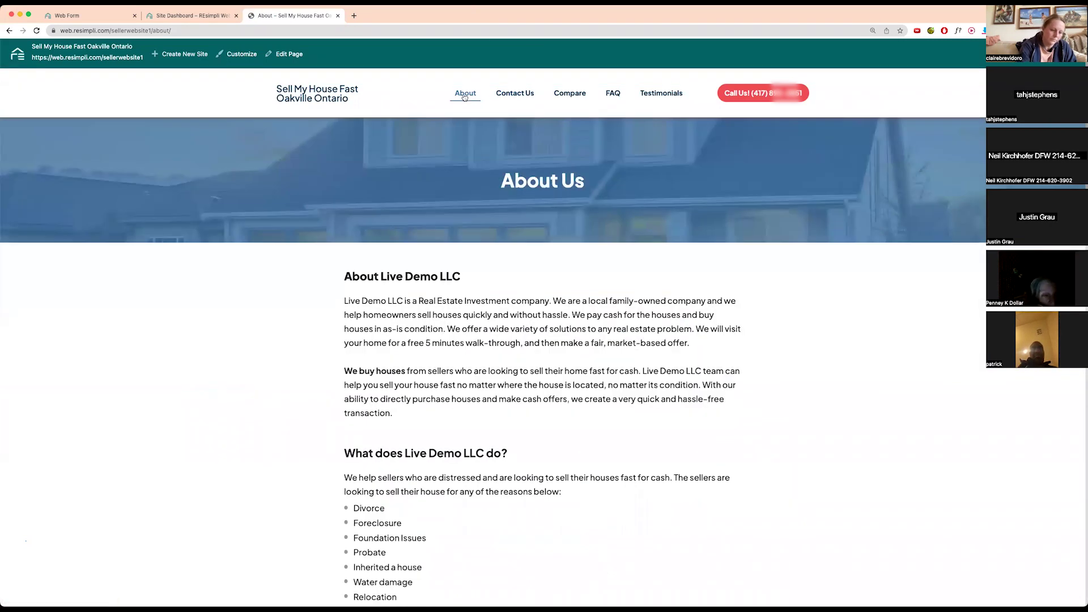
pyautogui.moveTo(343, 303); pyautogui.dragTo(403, 301)
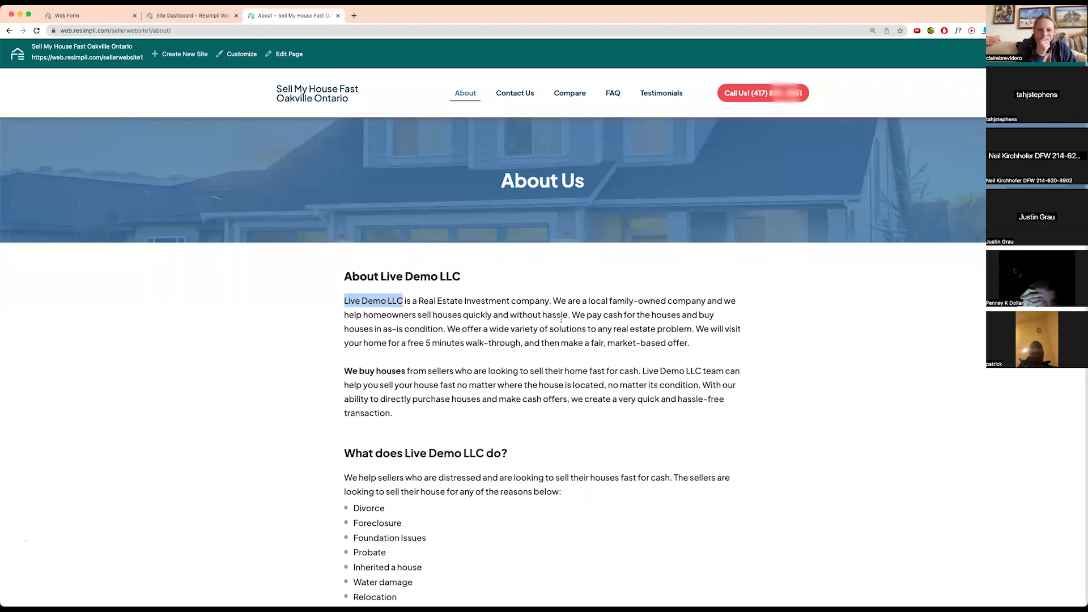
pyautogui.moveTo(643, 371); pyautogui.dragTo(699, 371)
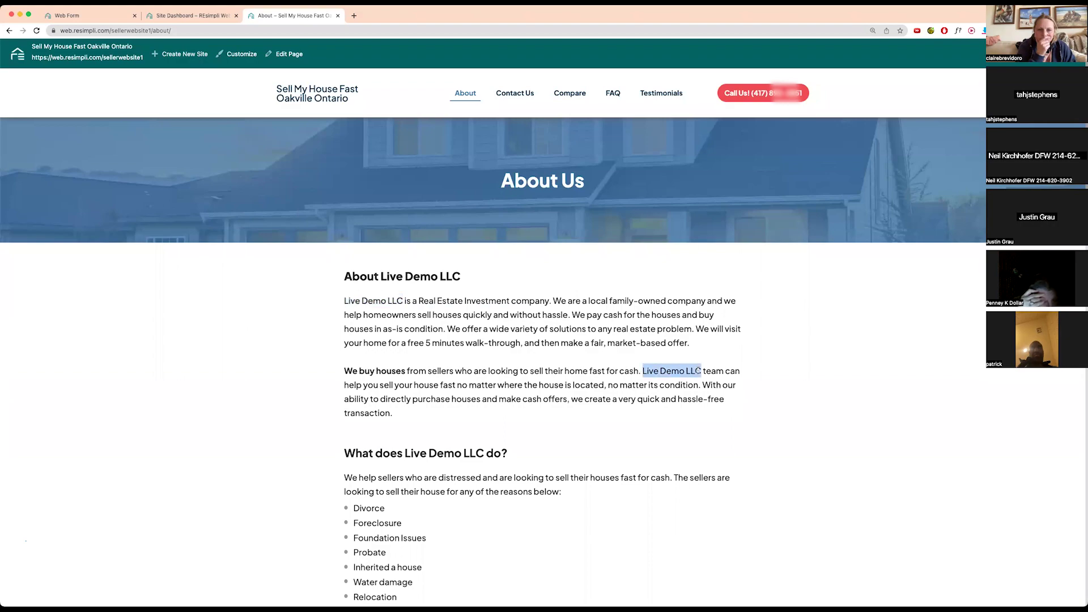
pyautogui.scroll(-15, 473, 346)
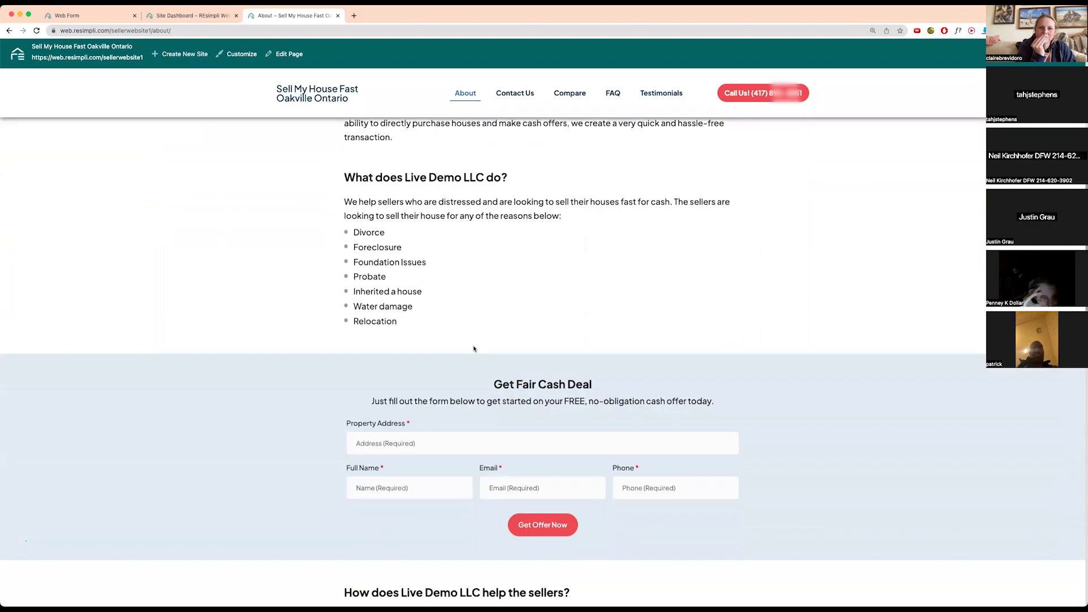
pyautogui.scroll(15, 474, 348)
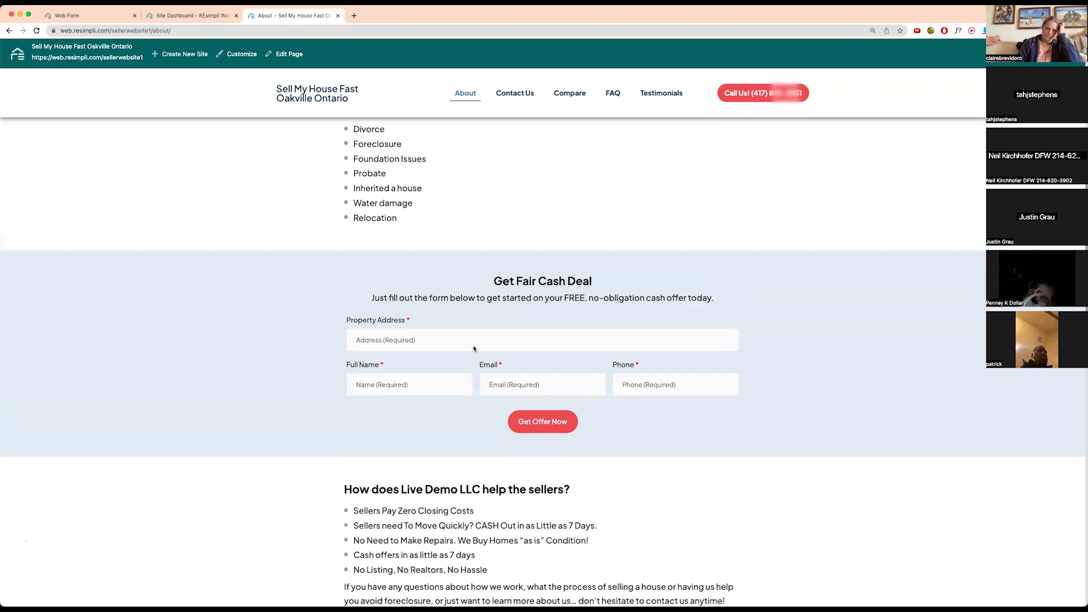
# - Visit the site's Contact Us, Compare, FAQ and Testimonials pages
pyautogui.click(511, 94)
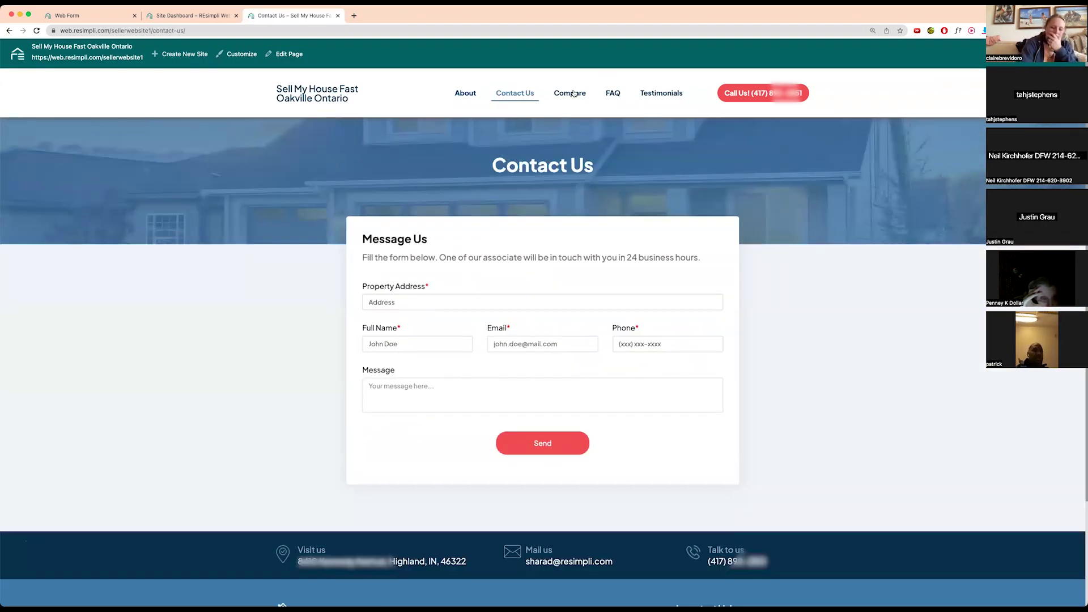
pyautogui.click(570, 94)
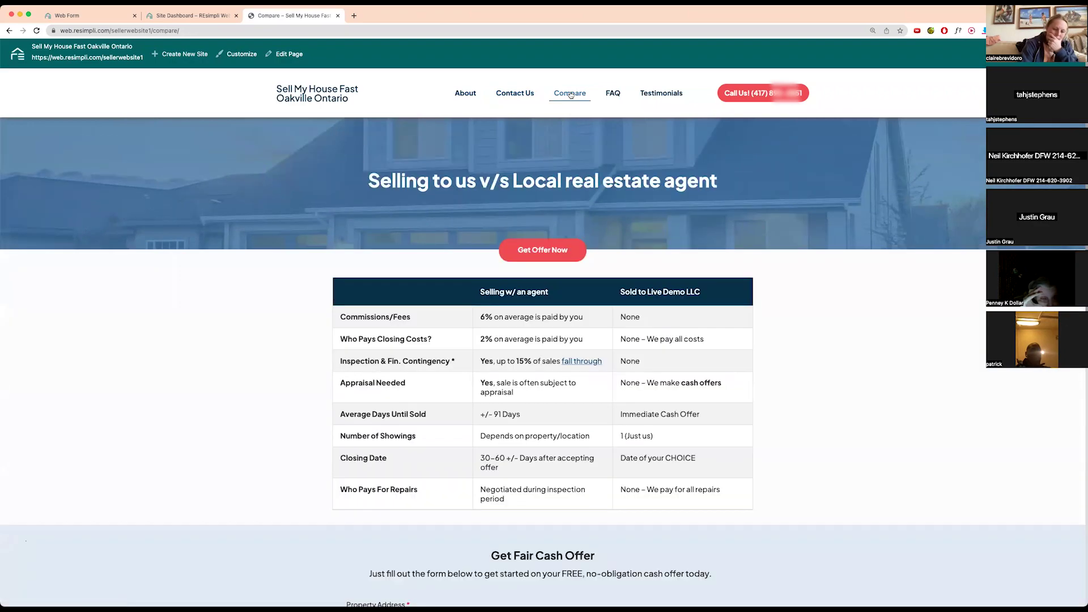
pyautogui.scroll(-10, 552, 246)
pyautogui.scroll(10, 551, 246)
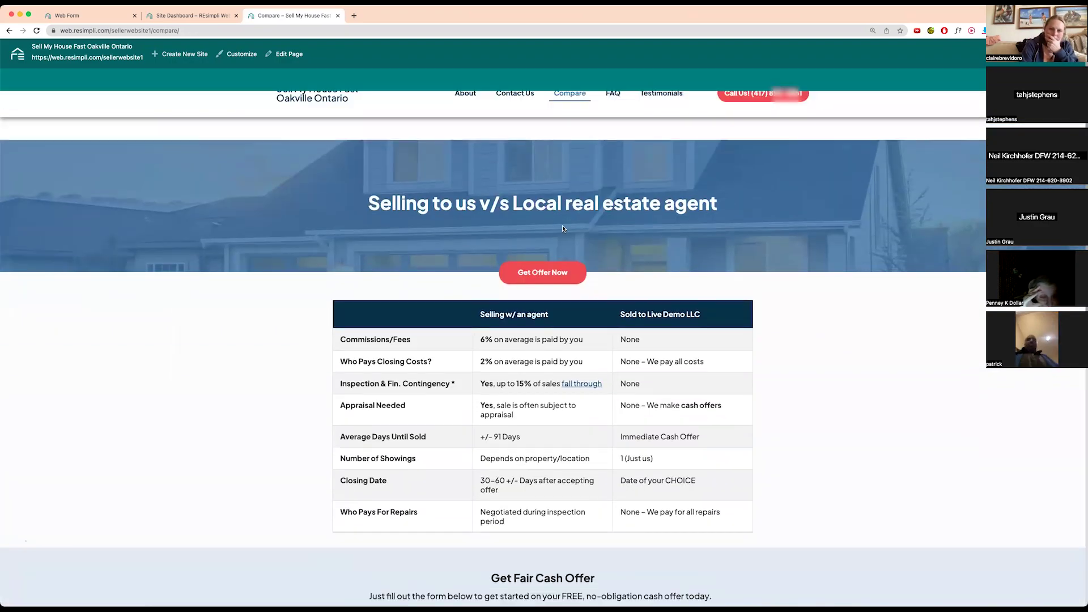
pyautogui.click(617, 94)
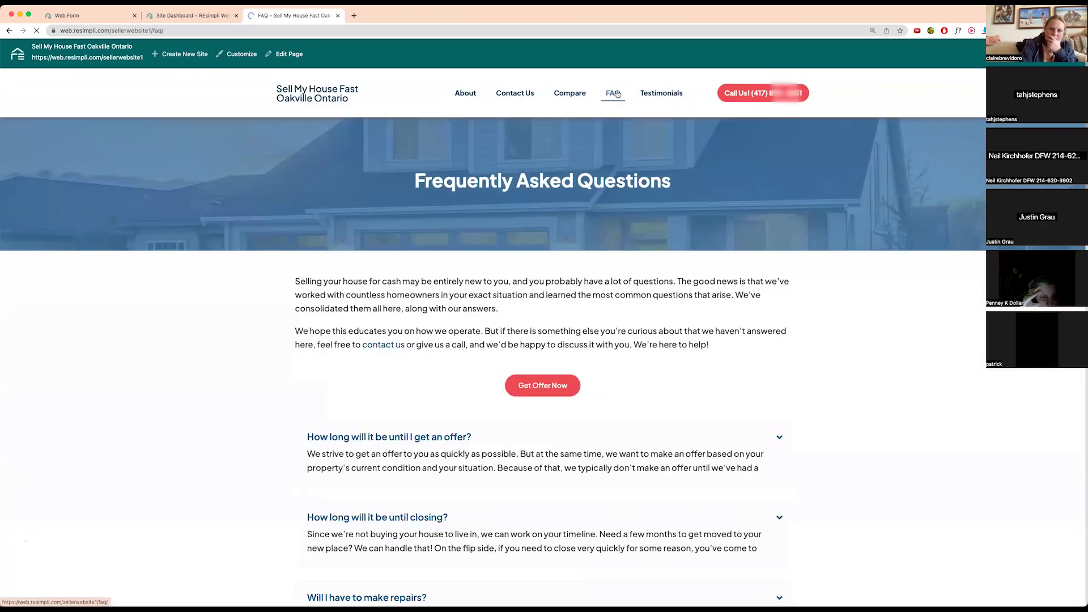
pyautogui.scroll(-10, 370, 306)
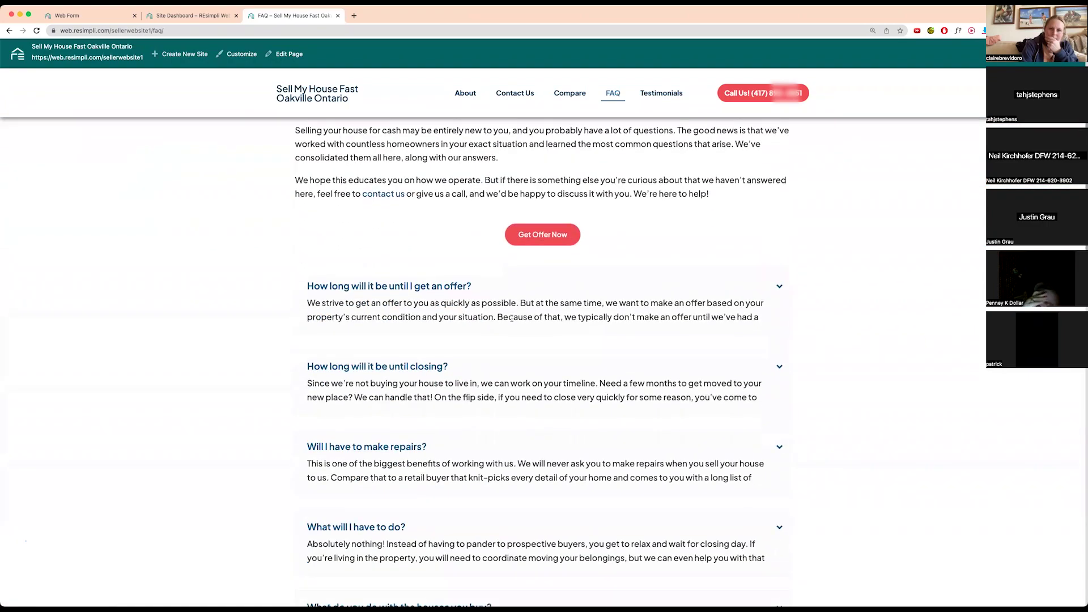
pyautogui.scroll(10, 512, 318)
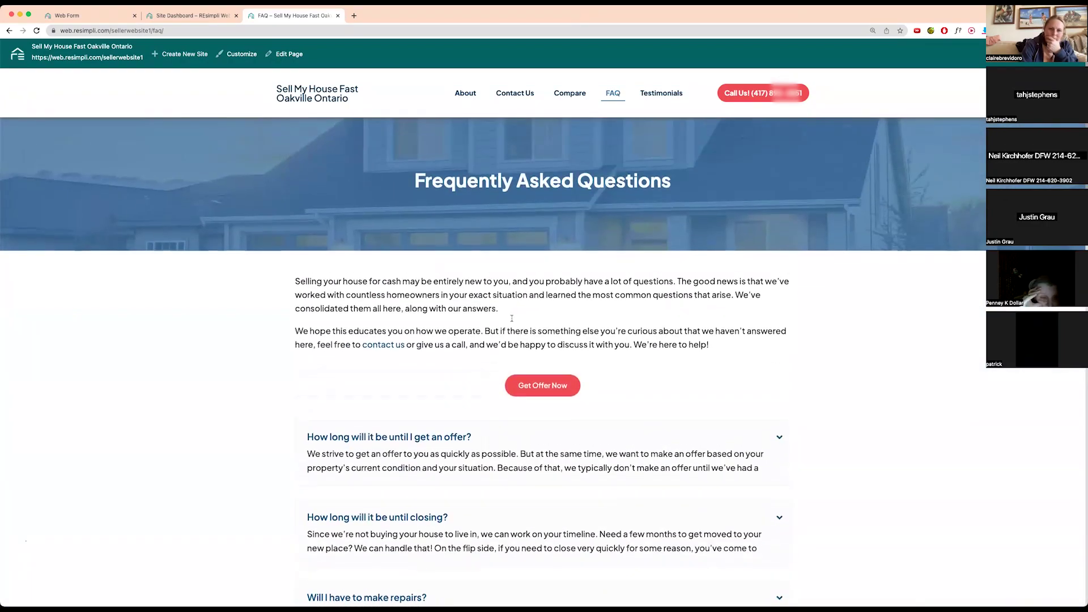
pyautogui.click(660, 95)
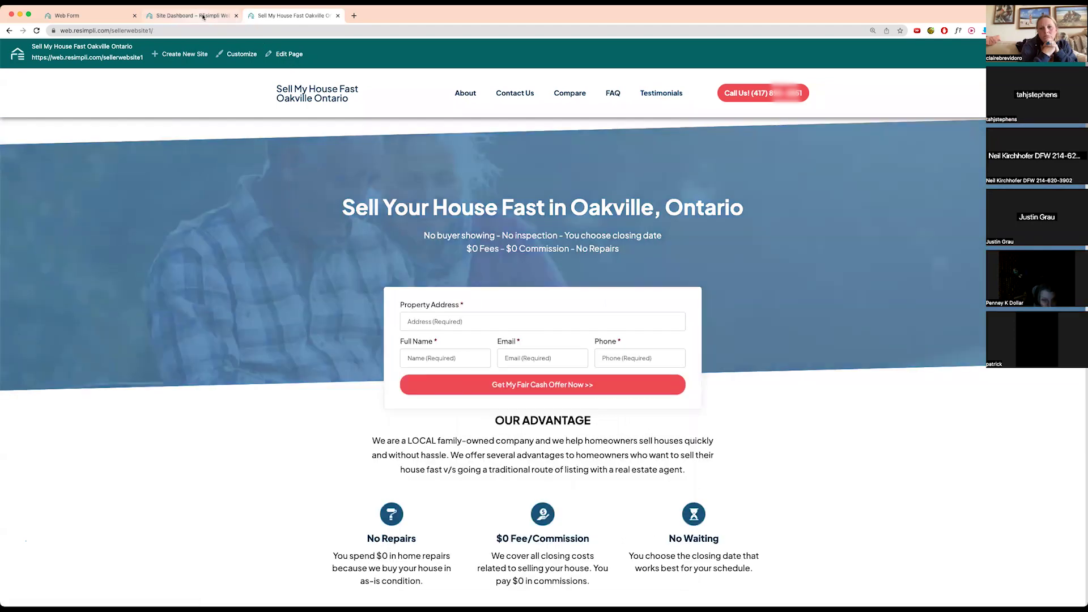
# - On the site dashboard, view visitor statistics and then the Pages list
pyautogui.click(192, 16)
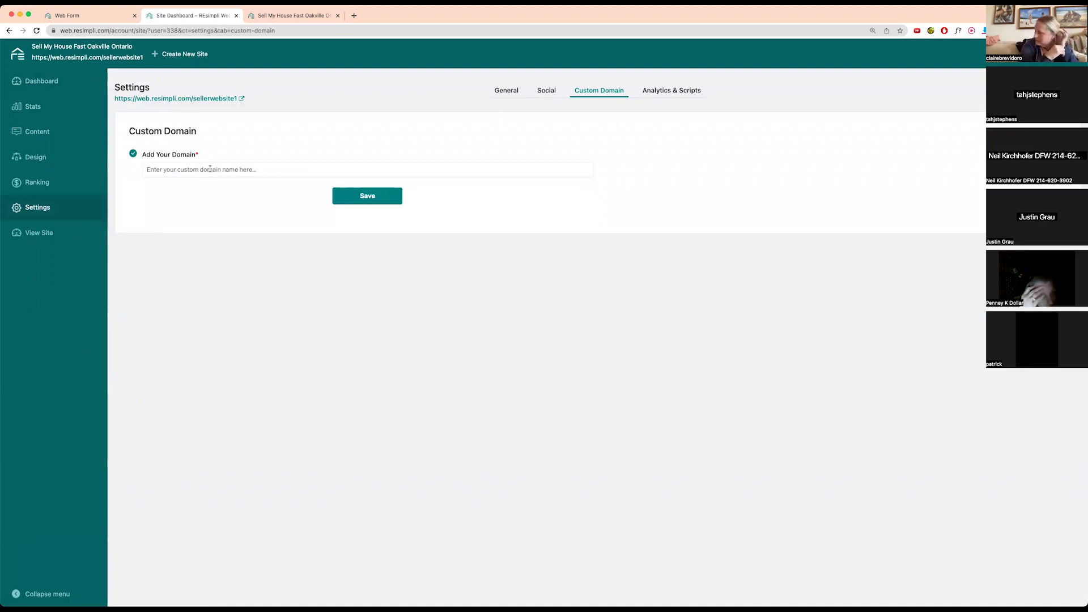
pyautogui.click(38, 108)
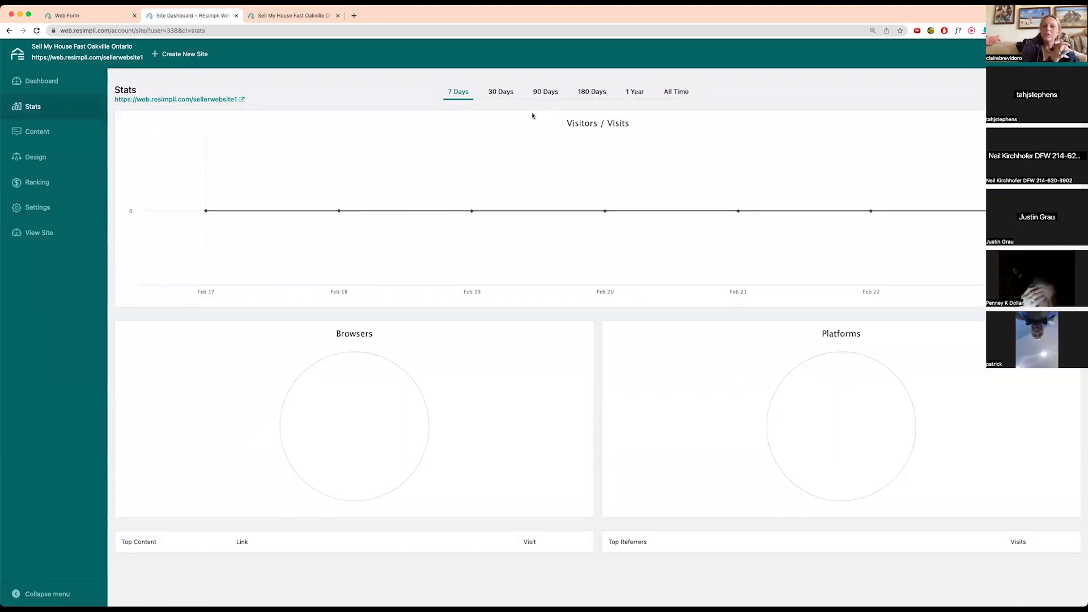
pyautogui.click(16, 137)
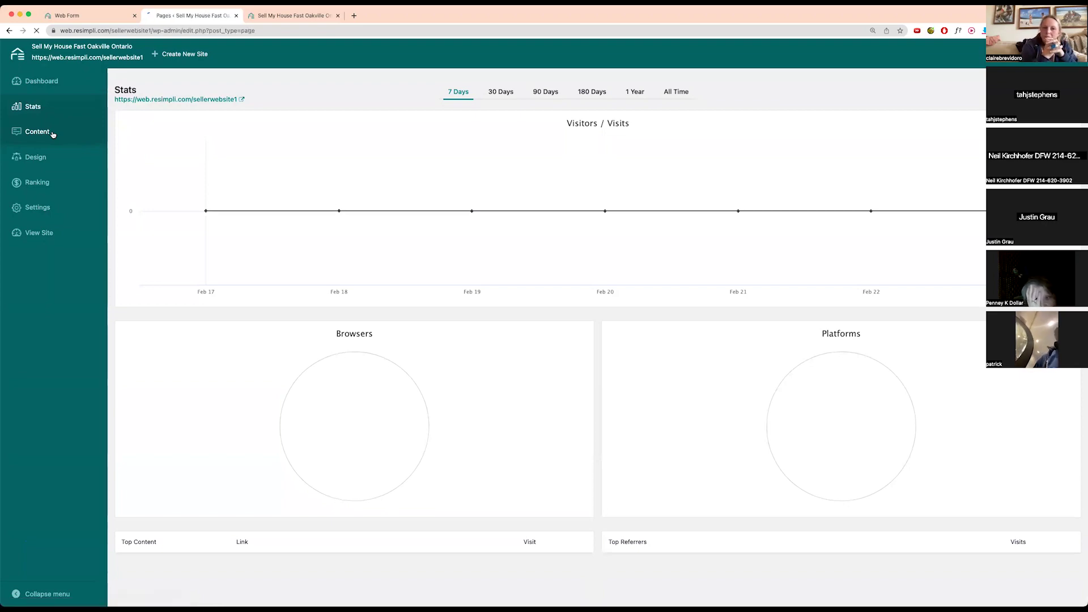
# - Scroll the live Oakville homepage, then go back to the 15 published pages
pyautogui.click(302, 16)
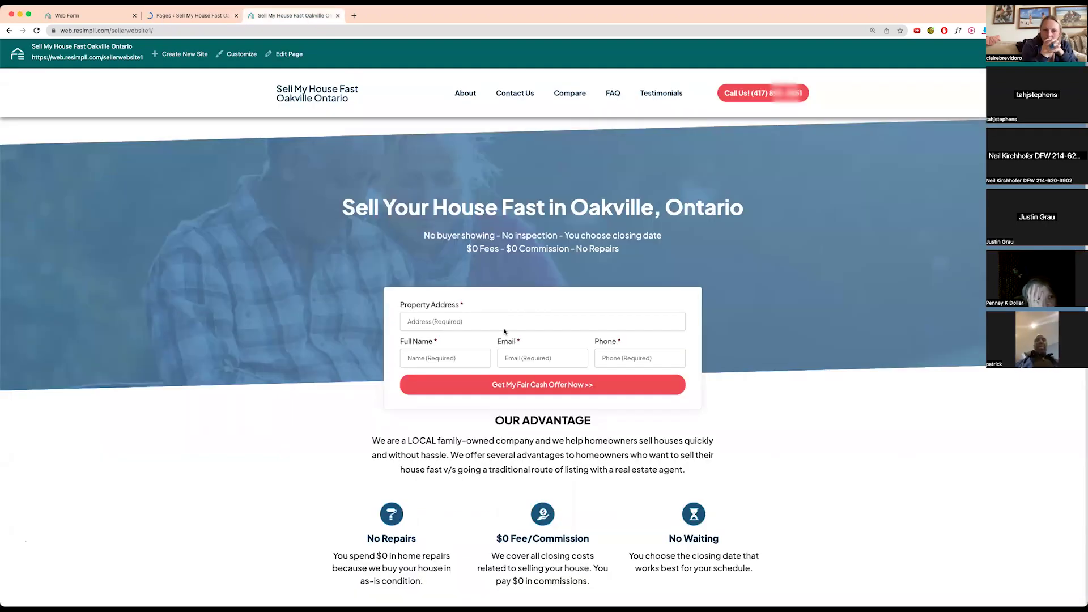
pyautogui.scroll(-15, 560, 431)
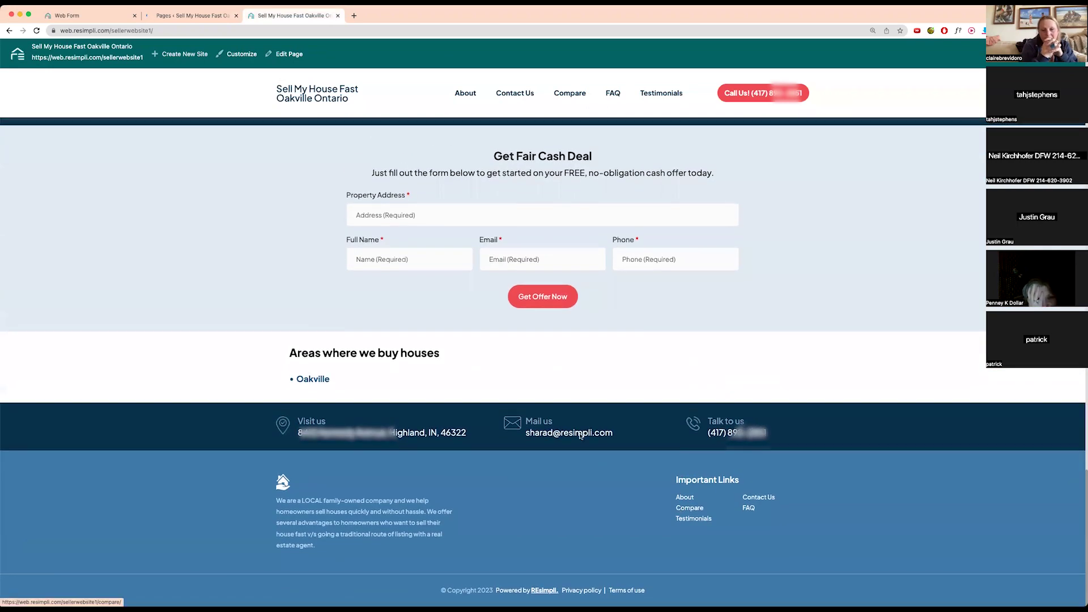
pyautogui.scroll(15, 560, 431)
pyautogui.click(186, 17)
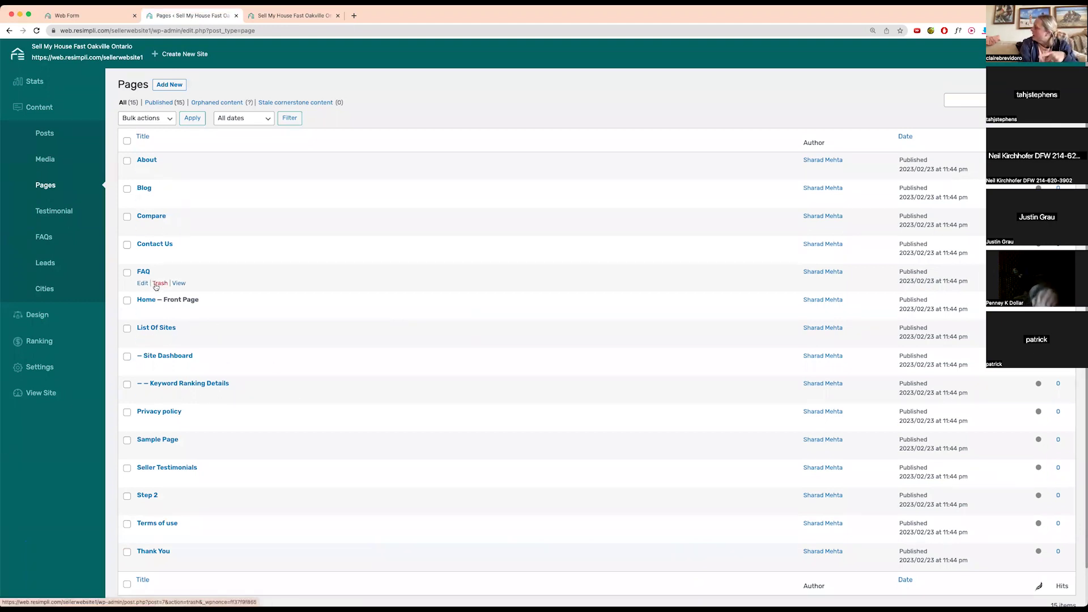
# - Edit the Home front page and check its Yoast SEO title, slug and meta description
pyautogui.click(143, 311)
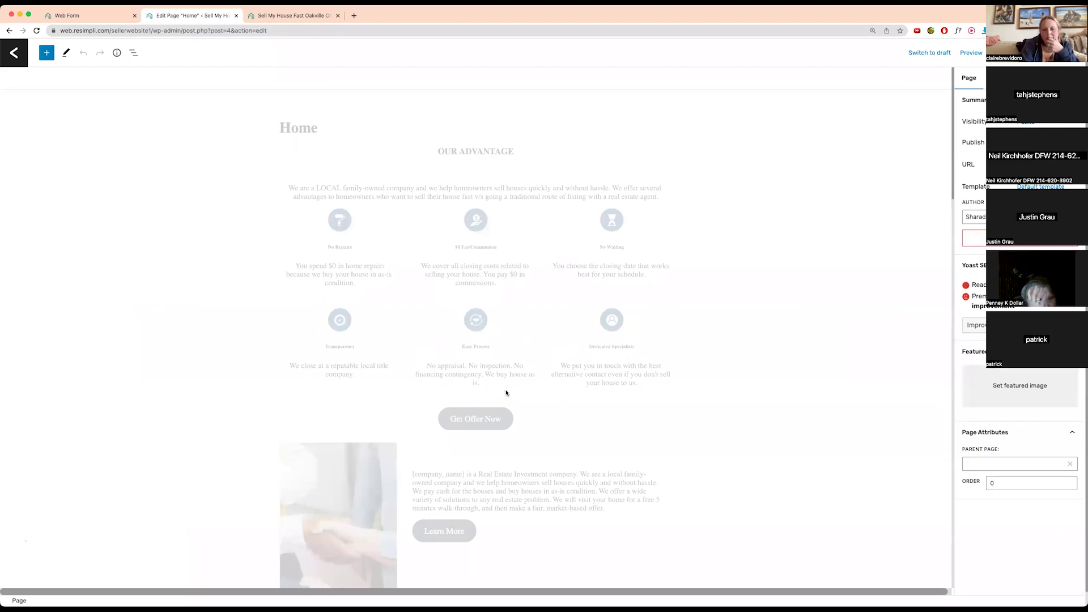
pyautogui.scroll(-15, 506, 391)
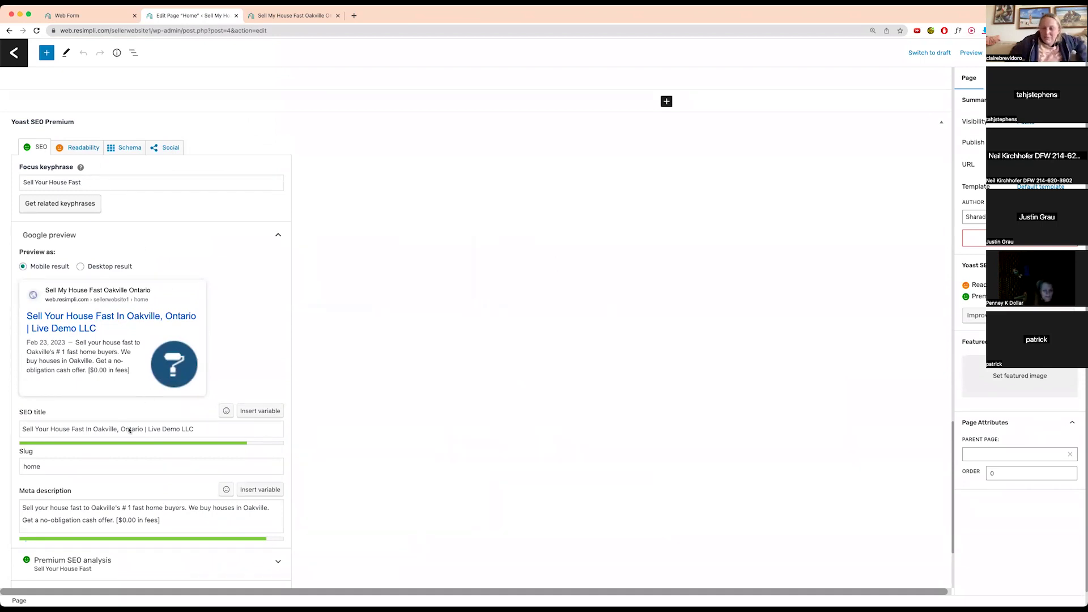
pyautogui.click(95, 429)
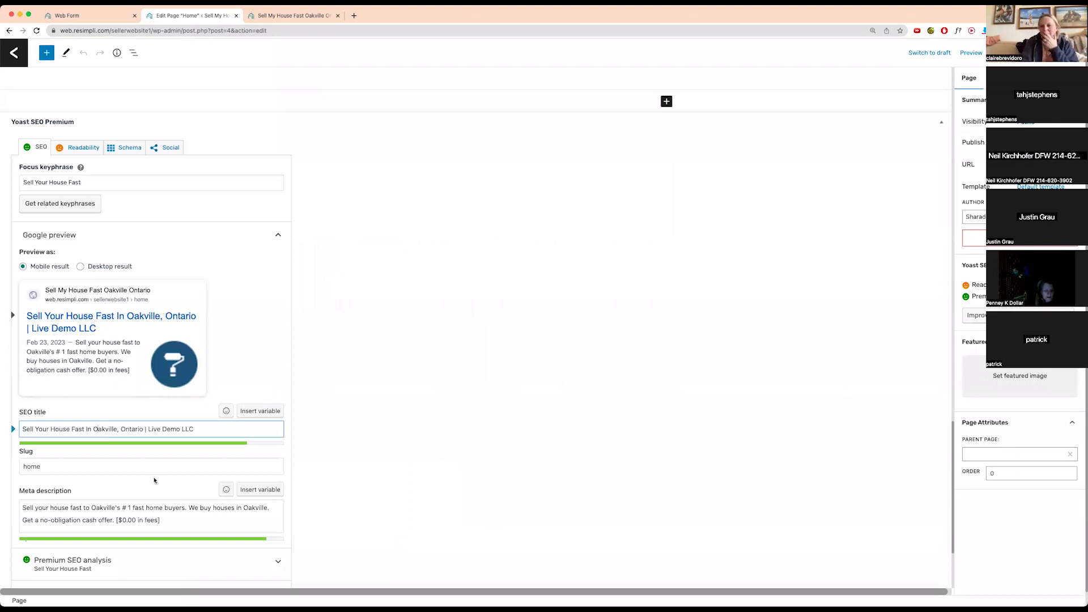
pyautogui.scroll(-3, 154, 481)
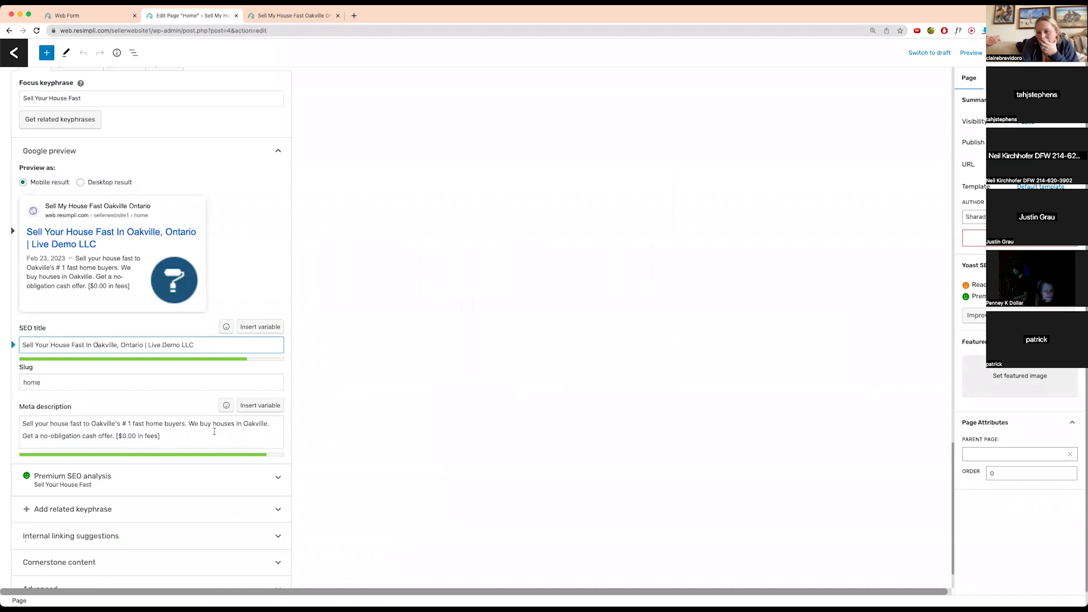
pyautogui.scroll(-2, 219, 431)
pyautogui.scroll(20, 220, 432)
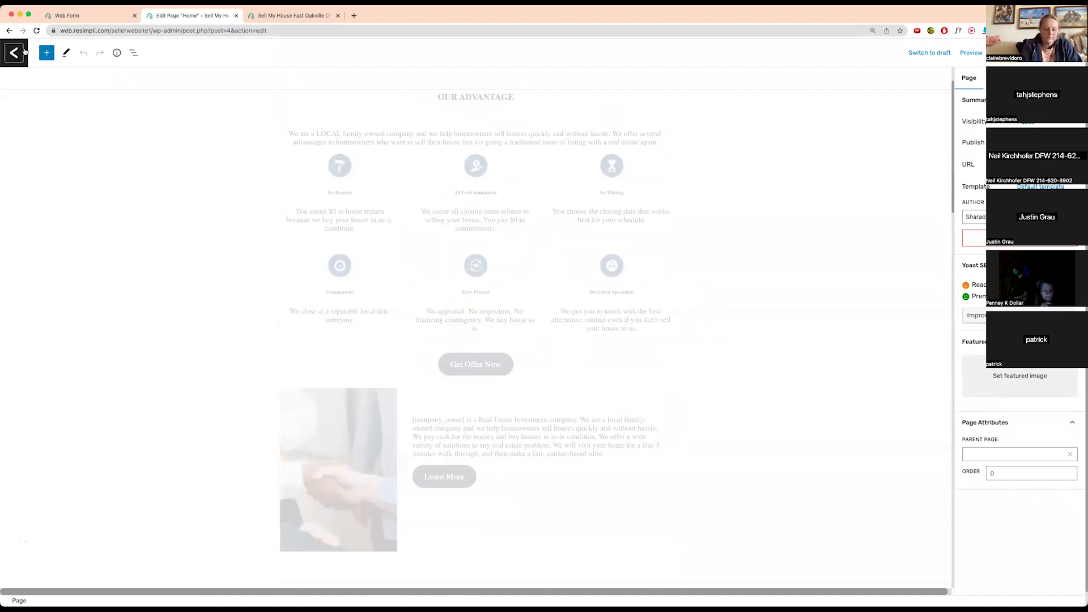
# - Leave the Home page editor and duplicate the Oakville page from the All Cities list
pyautogui.click(13, 53)
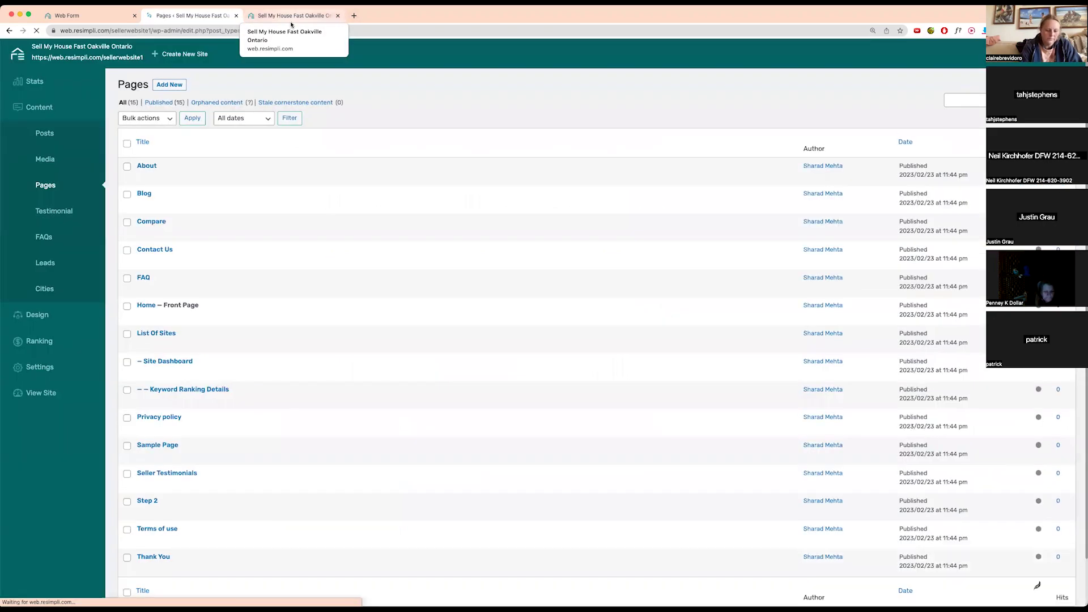
pyautogui.moveTo(48, 288)
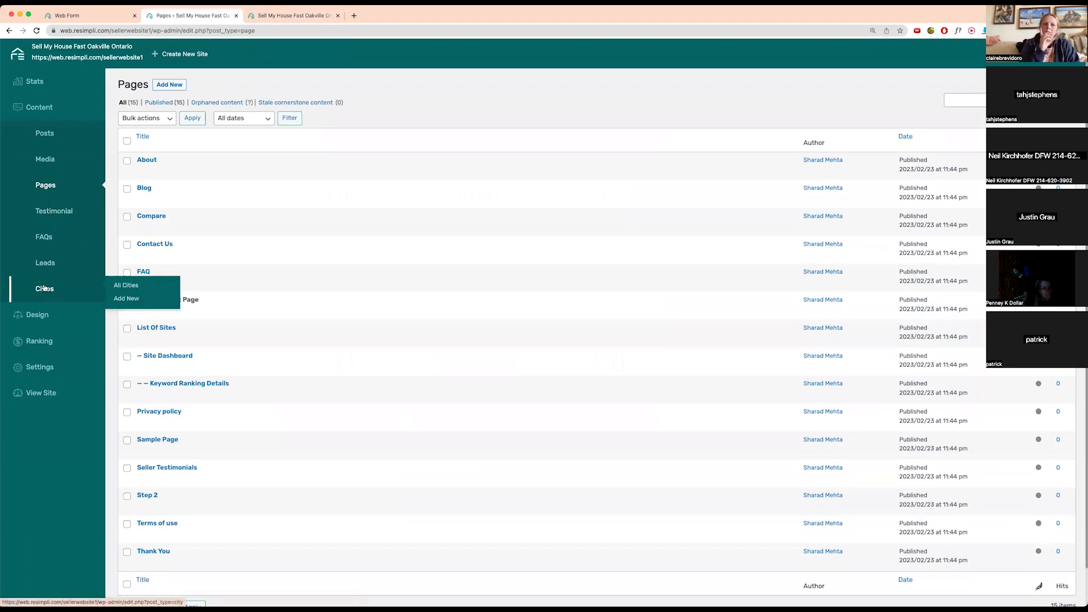
pyautogui.click(131, 286)
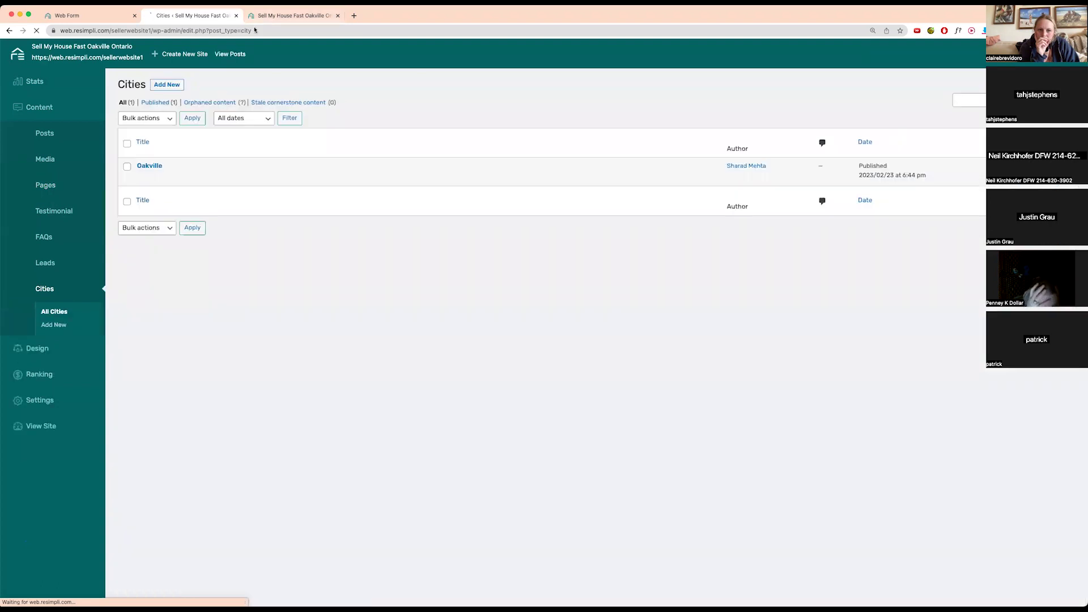
pyautogui.moveTo(164, 172)
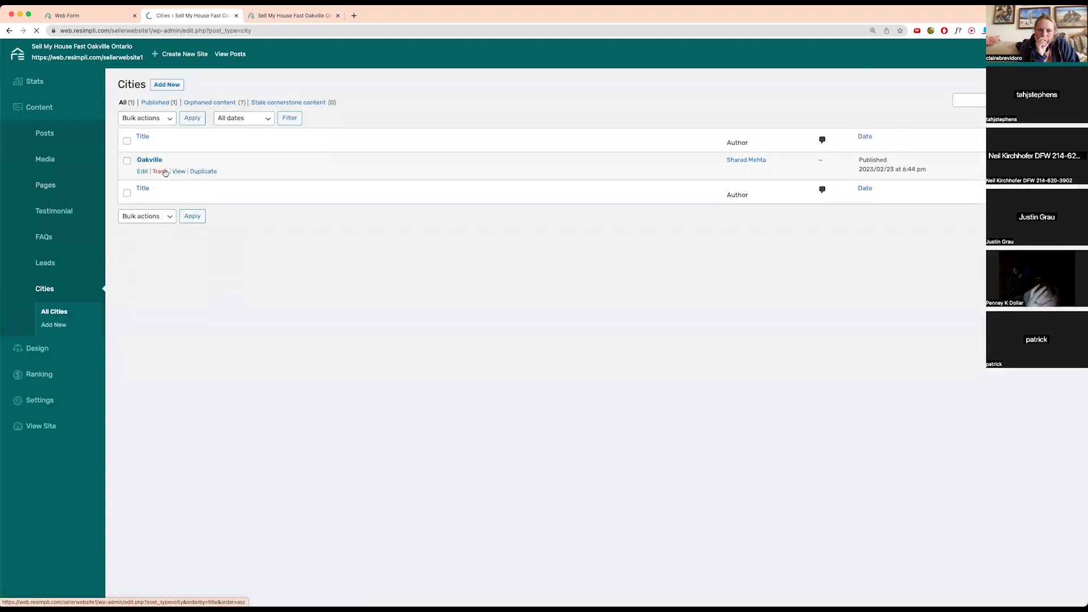
pyautogui.click(204, 173)
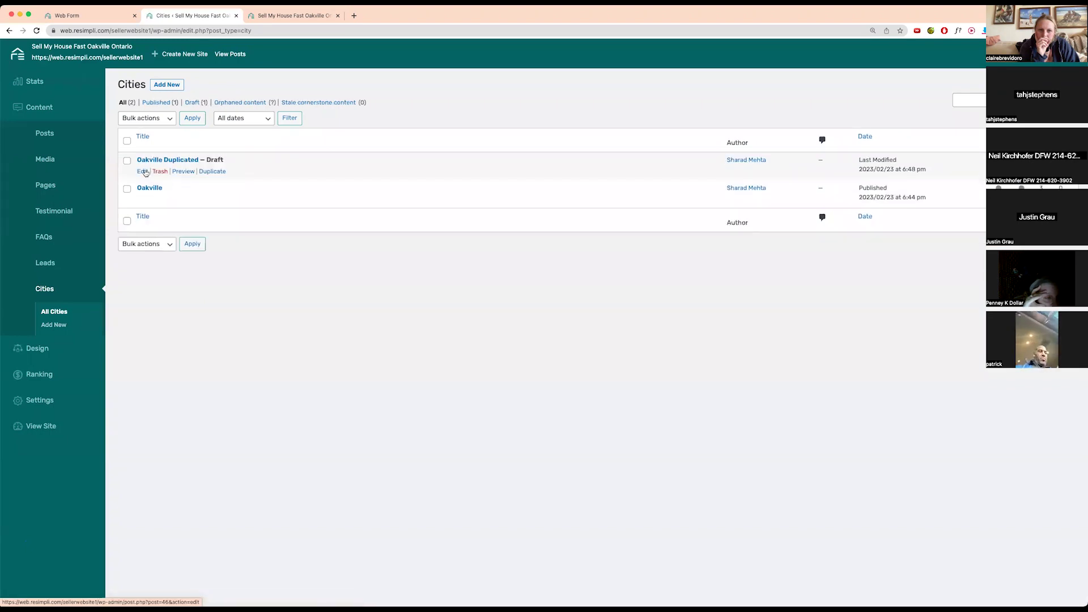
# - Retitle the Oakville Duplicated draft to Chicago and change its permalink slug to chicago
pyautogui.click(142, 173)
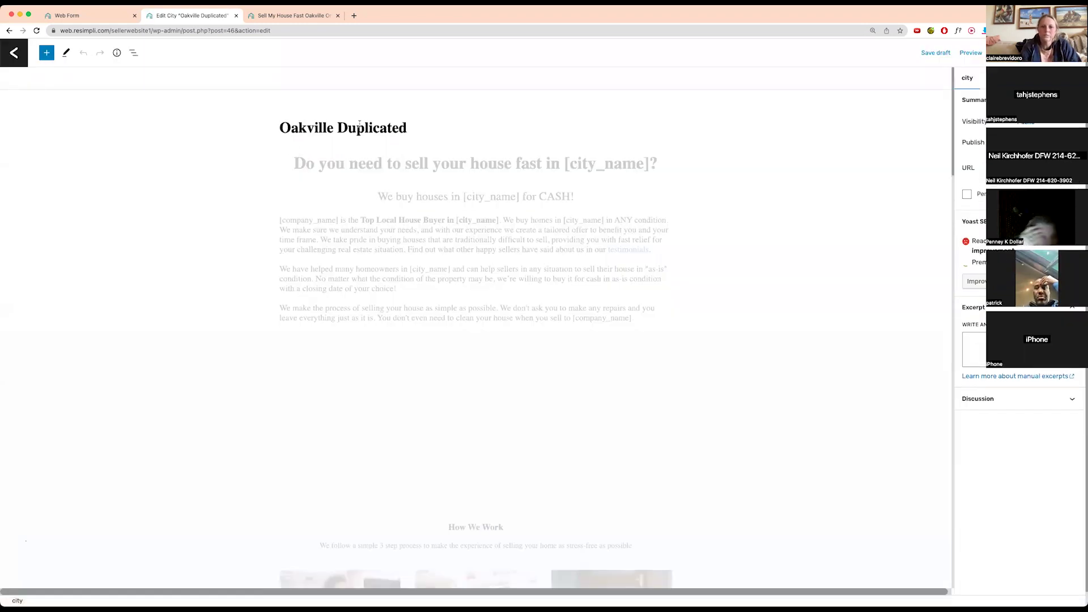
pyautogui.tripleClick(293, 126)
pyautogui.write('Chicago')
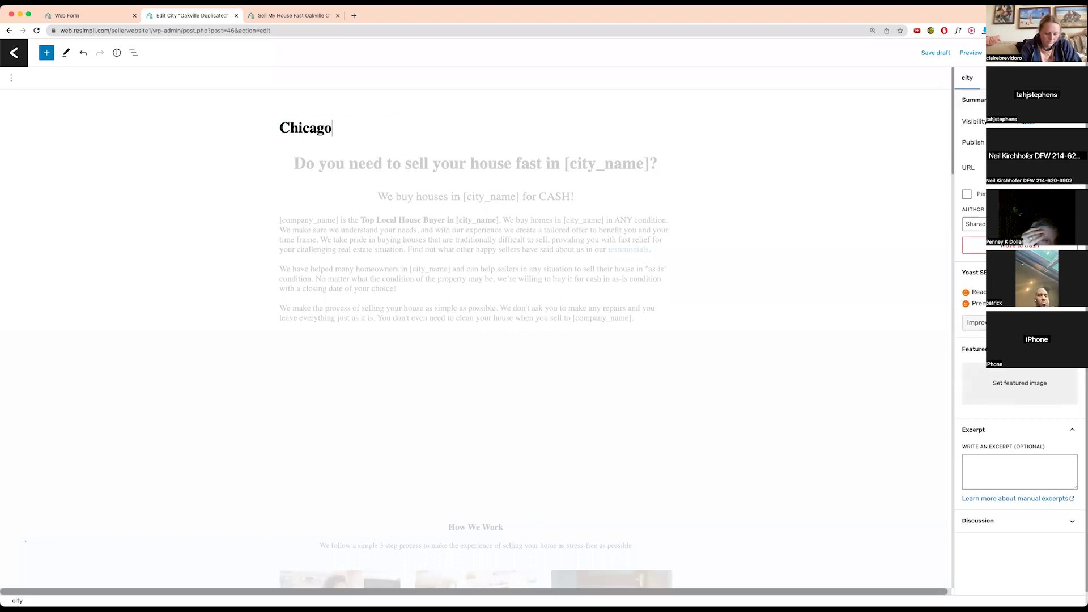
pyautogui.click(1015, 168)
pyautogui.doubleClick(970, 233)
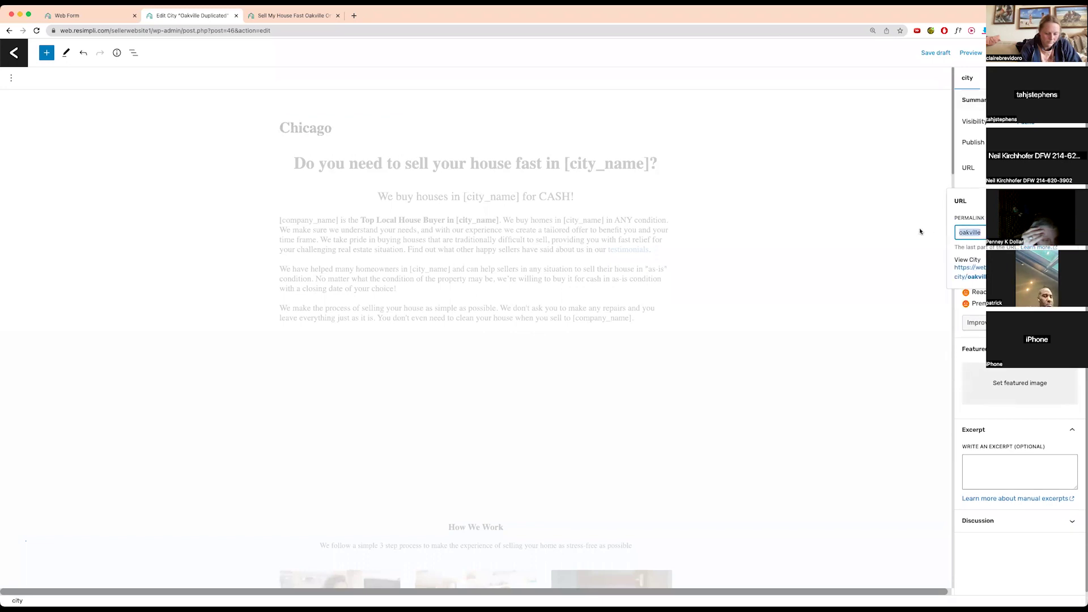
pyautogui.write('chicago')
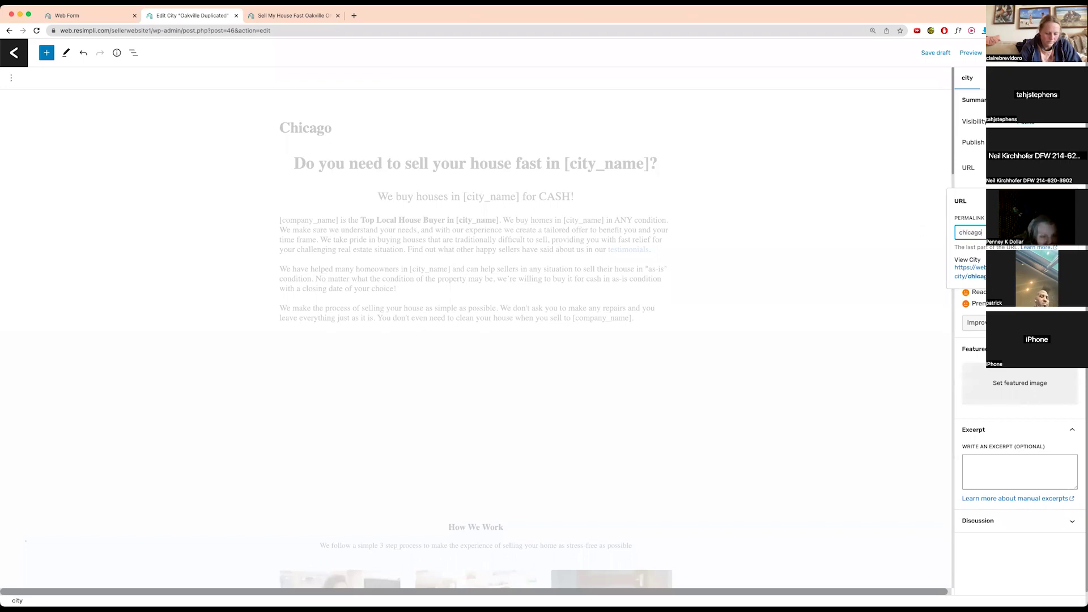
pyautogui.click(850, 333)
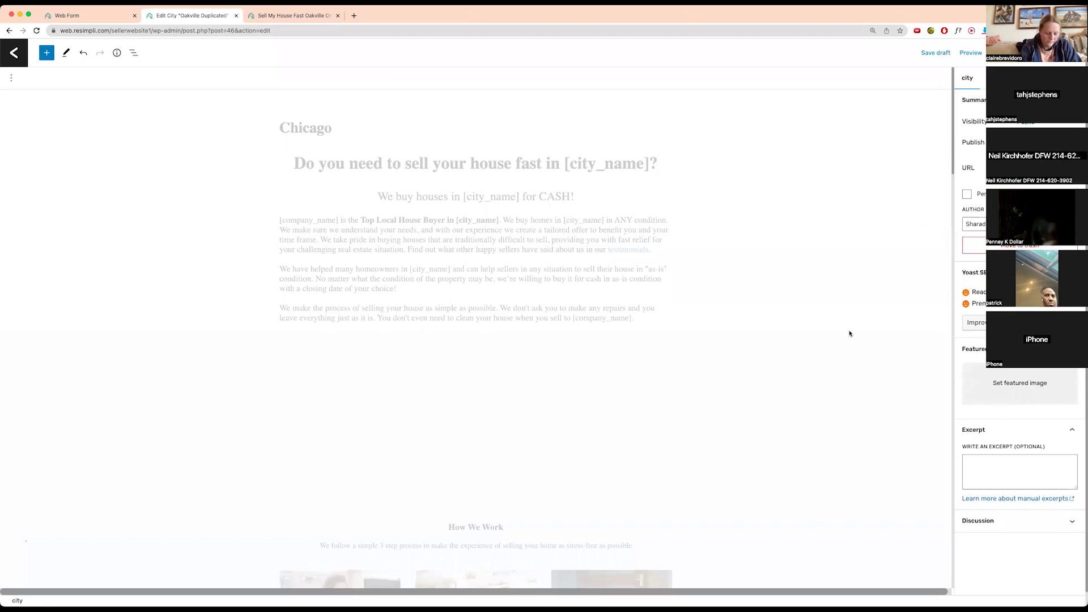
# - Enter 'Illnois' as the page's State Name and bring up the preview options
pyautogui.scroll(-4, 534, 419)
pyautogui.scroll(-10, 784, 539)
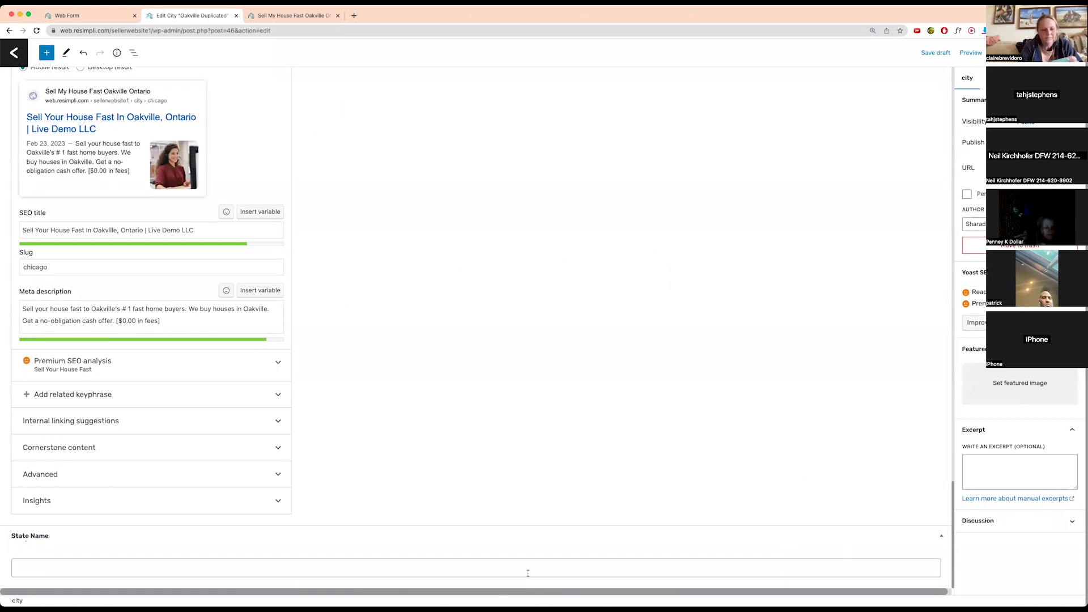
pyautogui.click(90, 561)
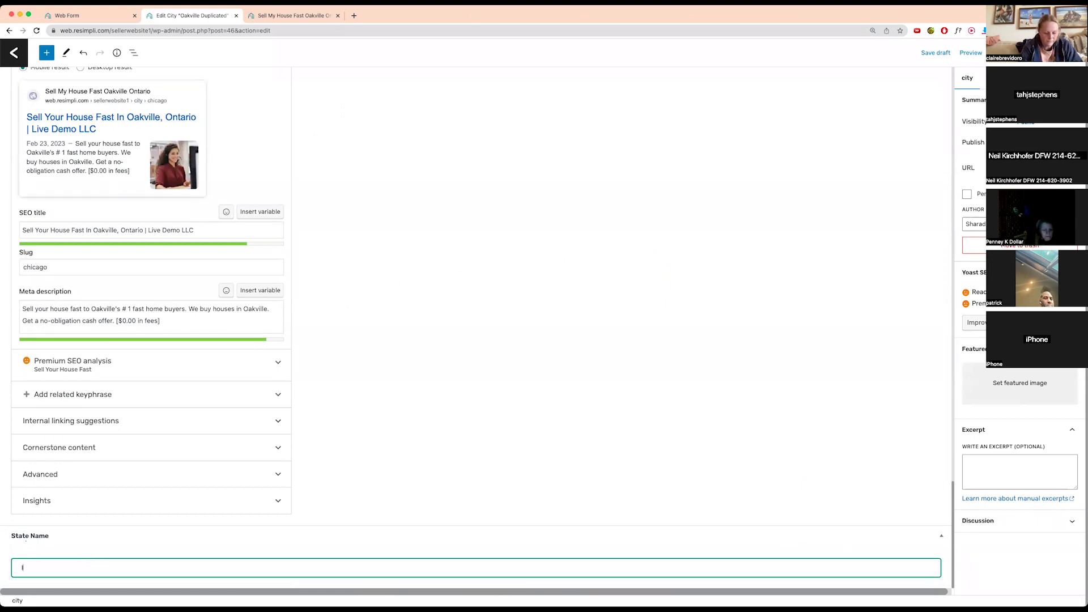
pyautogui.write('Illnois')
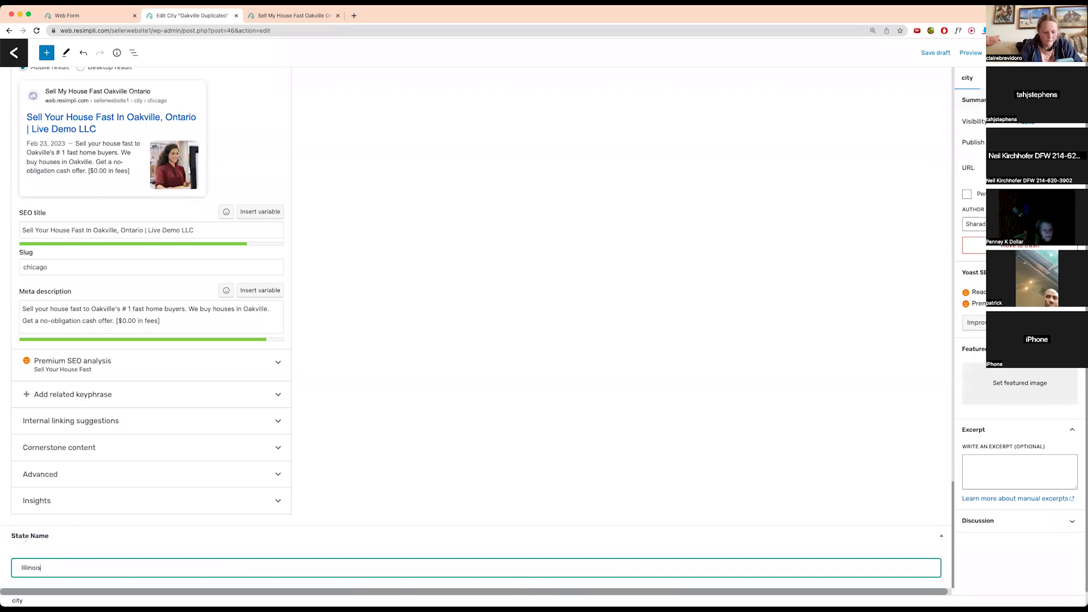
pyautogui.click(971, 53)
# - Preview the Chicago page in a new tab and search it for 'chicago'
pyautogui.click(971, 139)
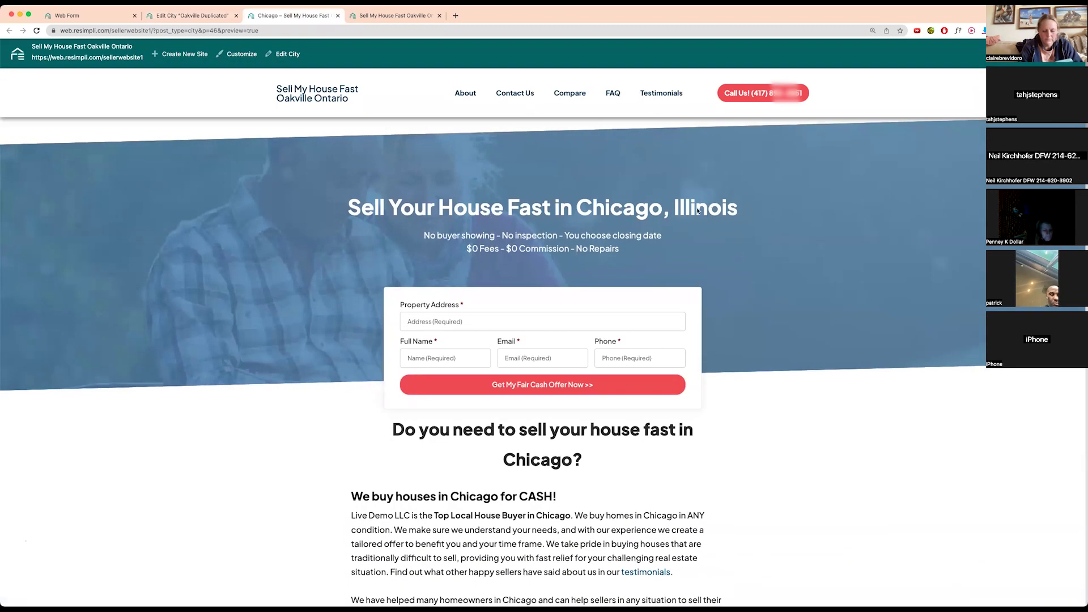
pyautogui.scroll(-10, 525, 330)
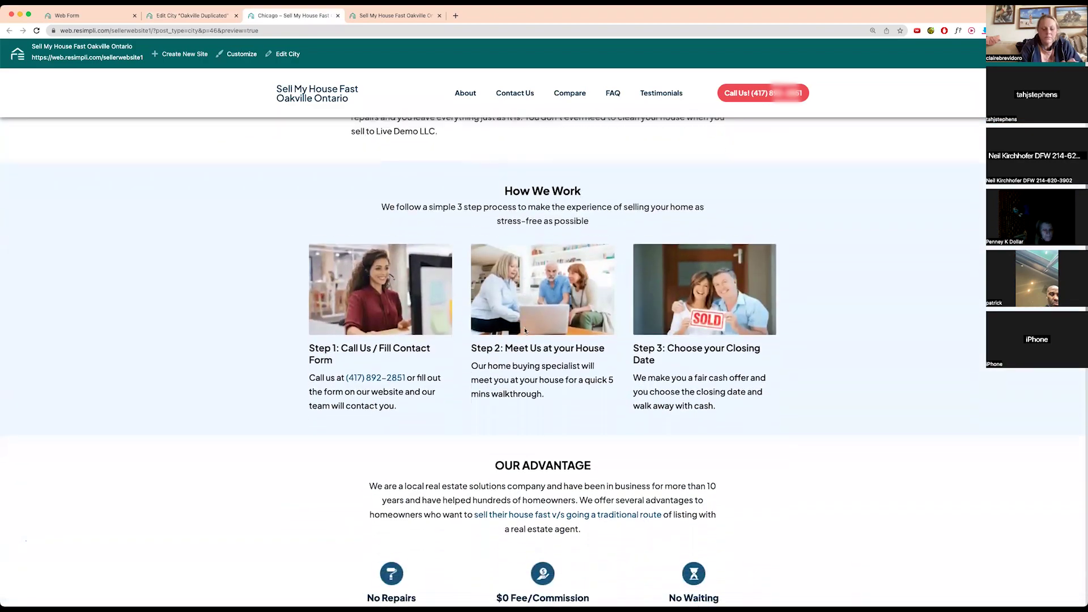
pyautogui.scroll(10, 525, 331)
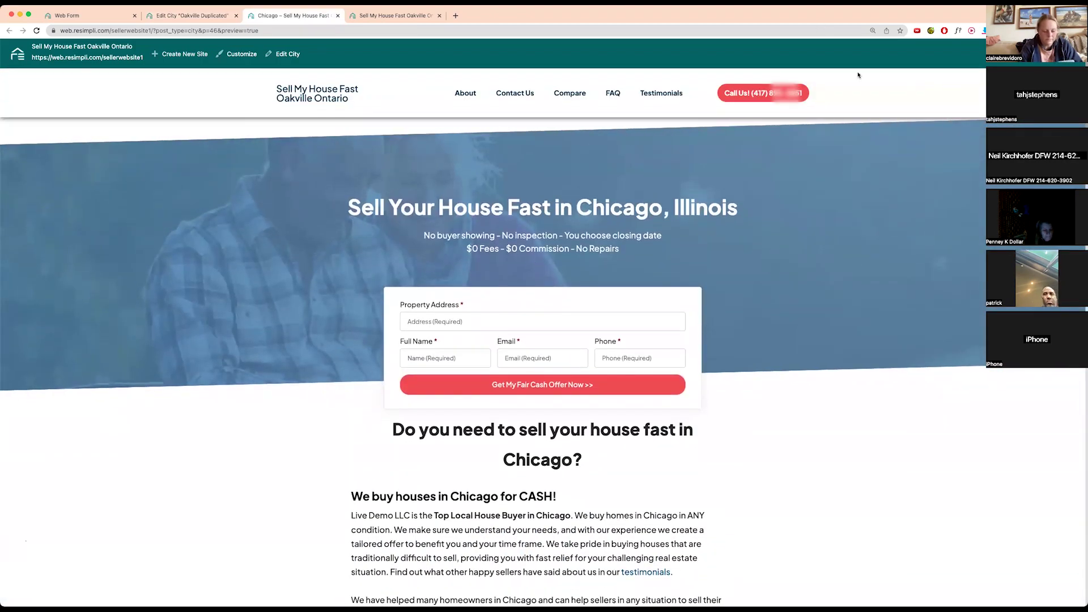
pyautogui.press('super+f')
pyautogui.write('c')
pyautogui.write('hic')
pyautogui.press('BackSpace')
pyautogui.write('icago')
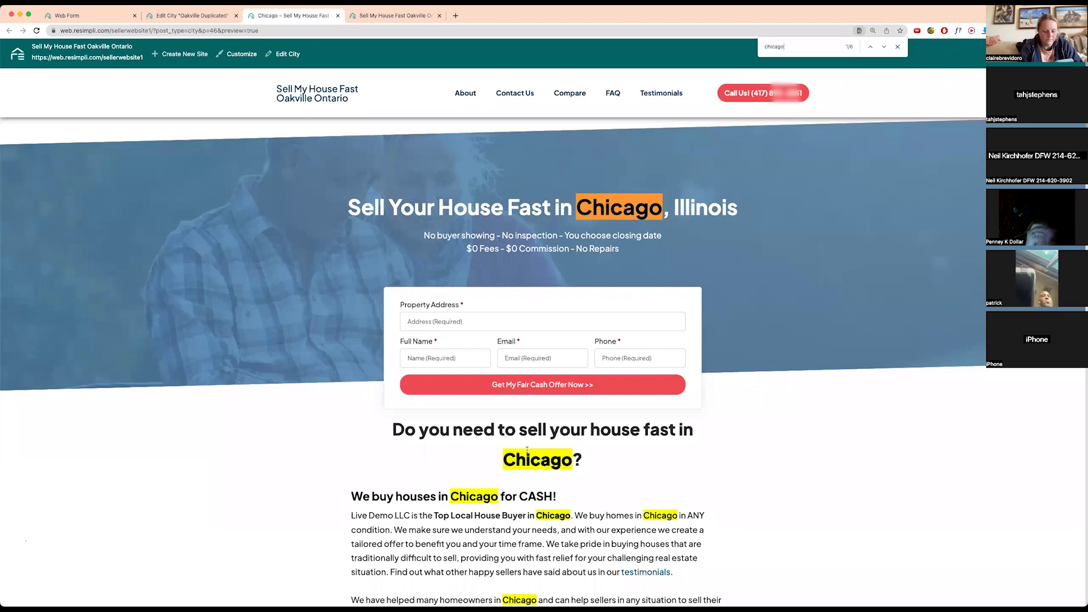
# - Select the company name Live Demo LLC, then return to the duplicated city editor tab
pyautogui.scroll(-3, 527, 451)
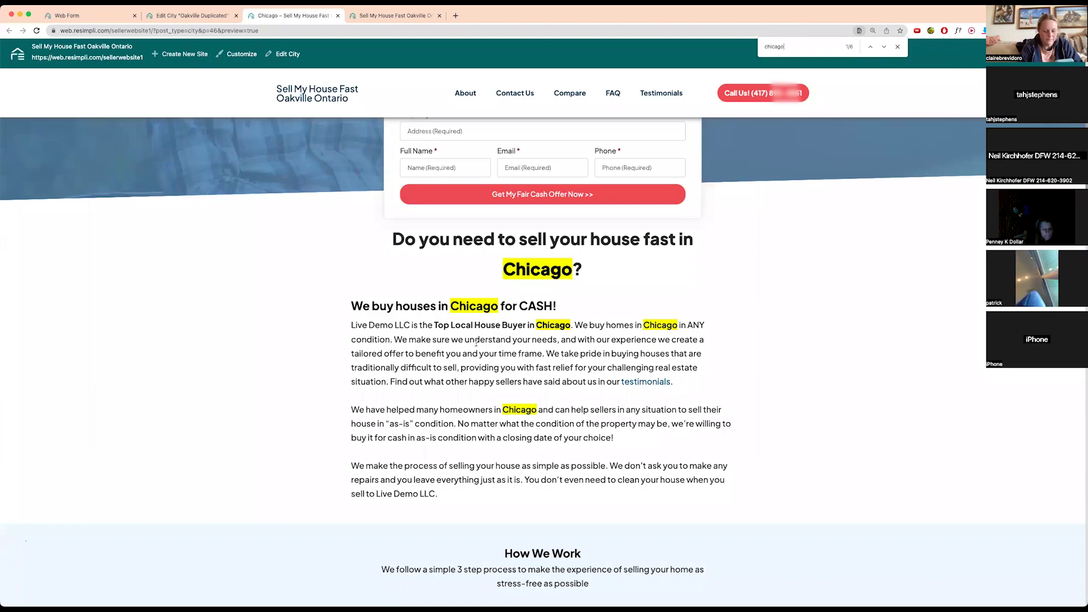
pyautogui.moveTo(350, 324); pyautogui.dragTo(410, 325)
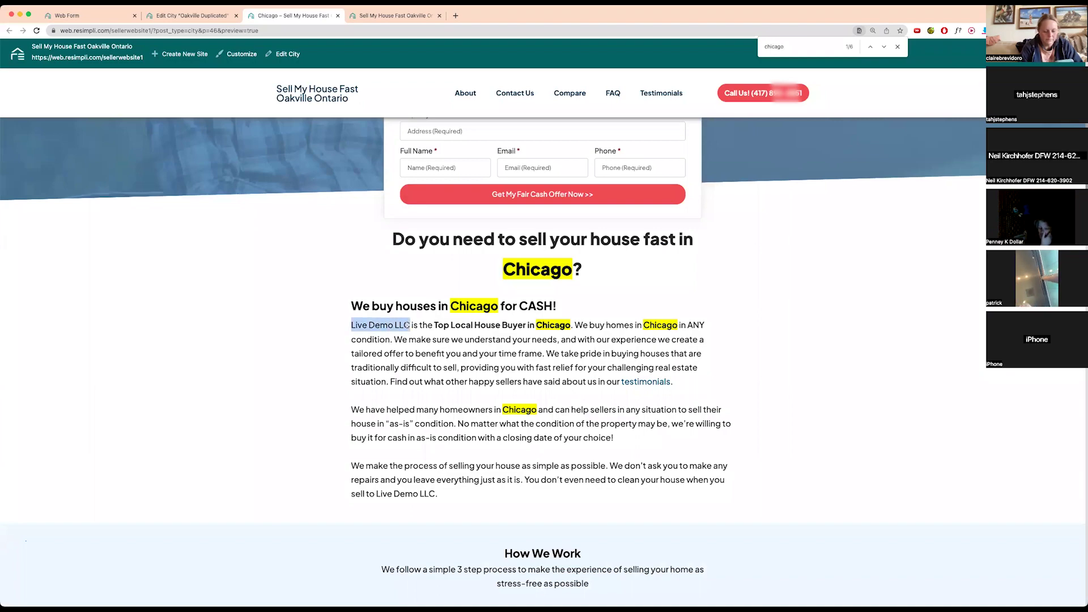
pyautogui.scroll(-20, 550, 328)
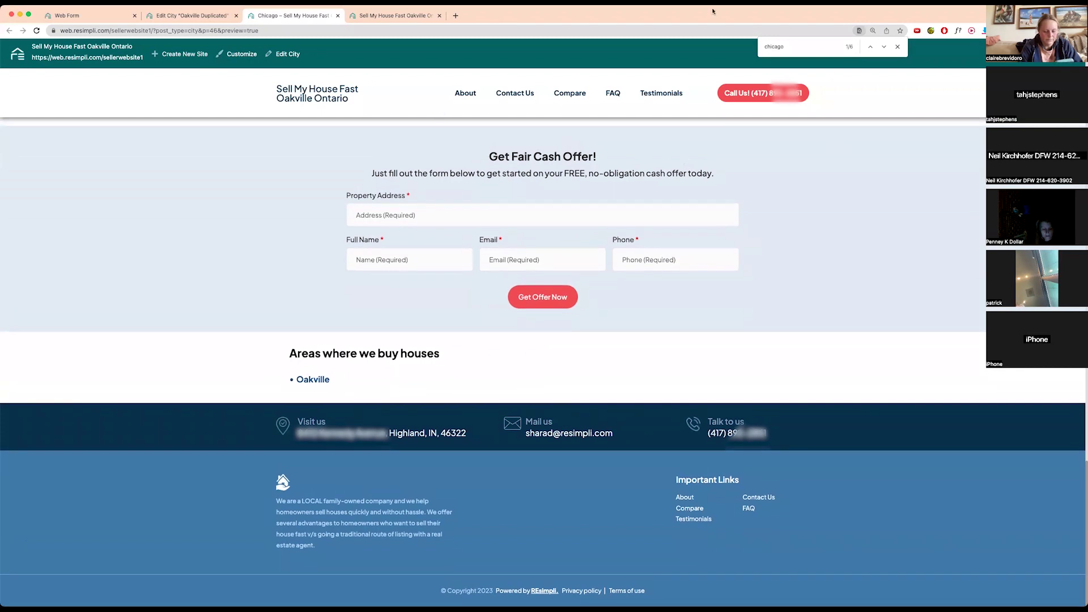
pyautogui.click(186, 15)
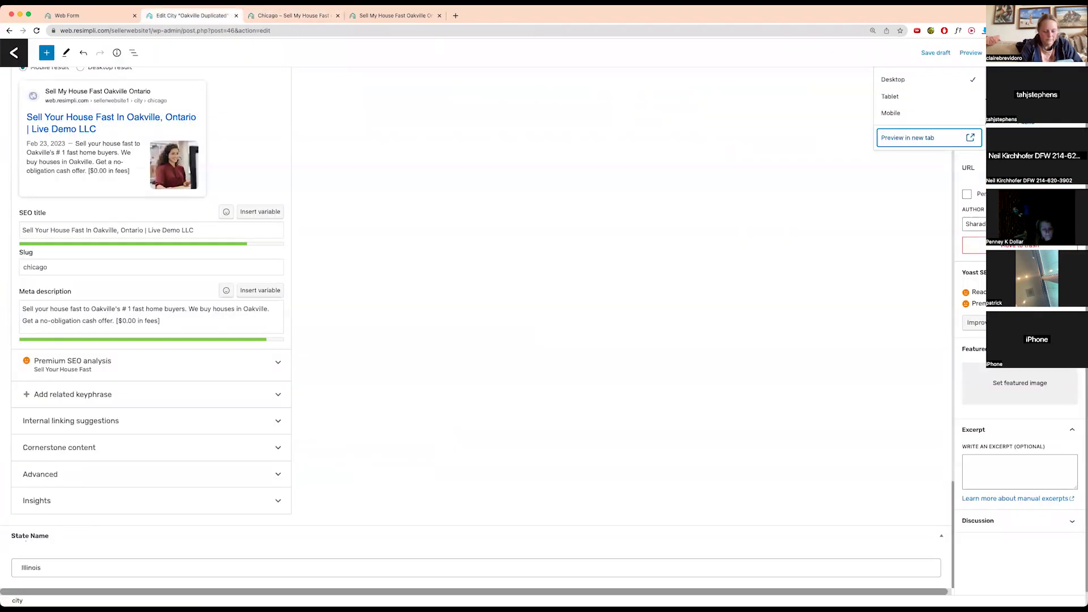
# - Publish the city page and reload the live site to check Areas where we buy houses
pyautogui.click(1007, 53)
pyautogui.click(993, 53)
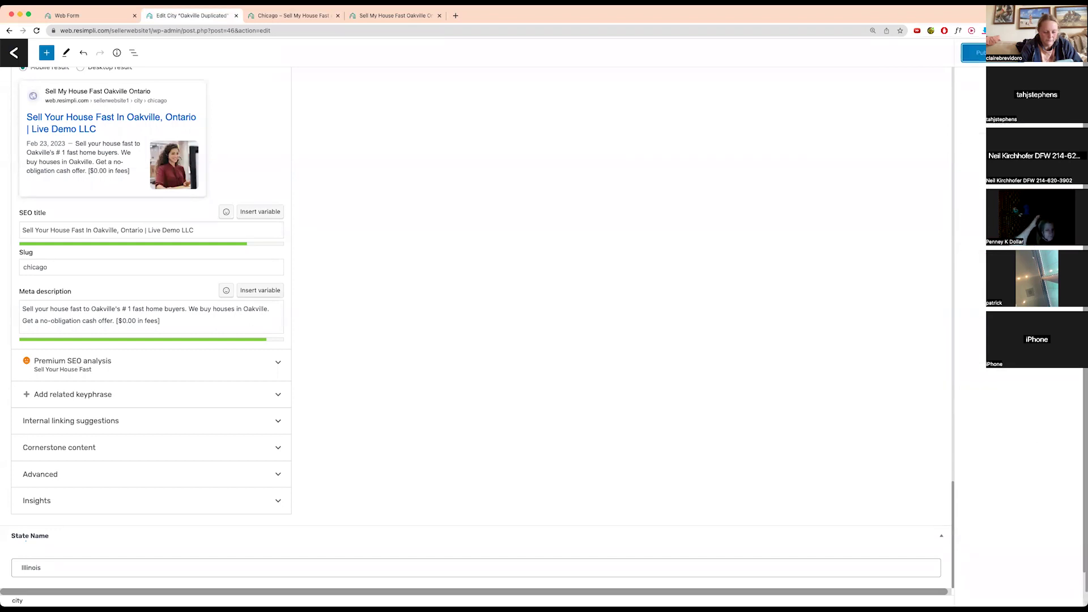
pyautogui.click(278, 16)
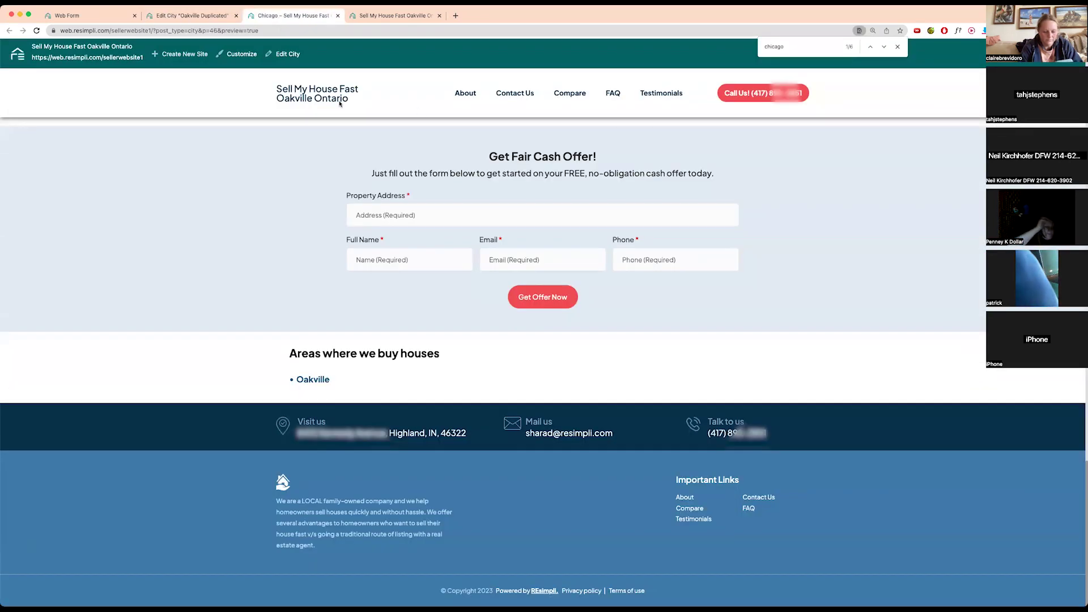
pyautogui.press('super+r')
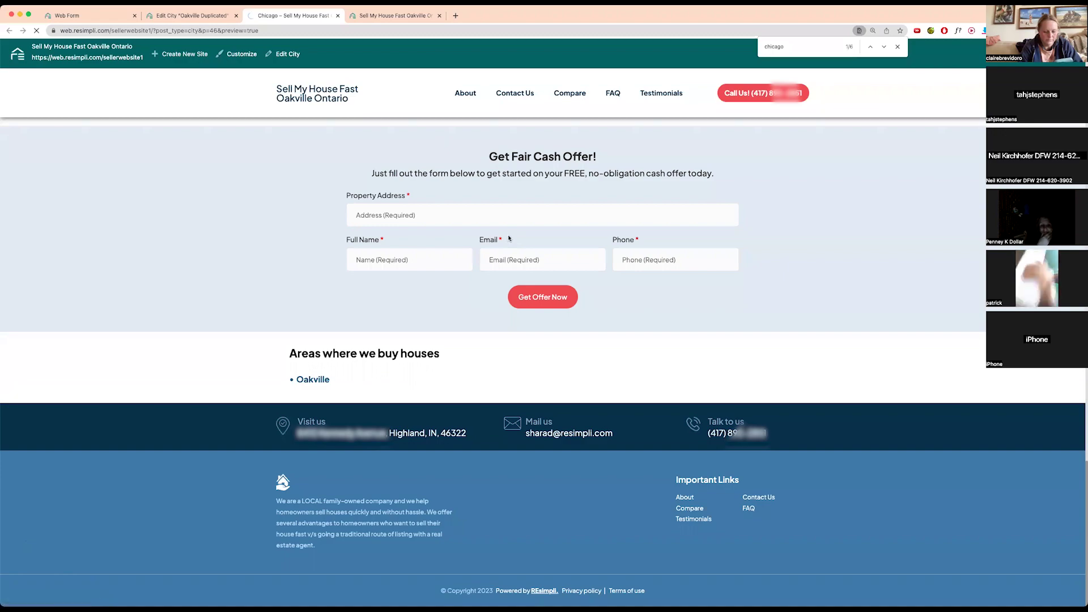
pyautogui.scroll(-15, 534, 198)
pyautogui.scroll(-5, 534, 198)
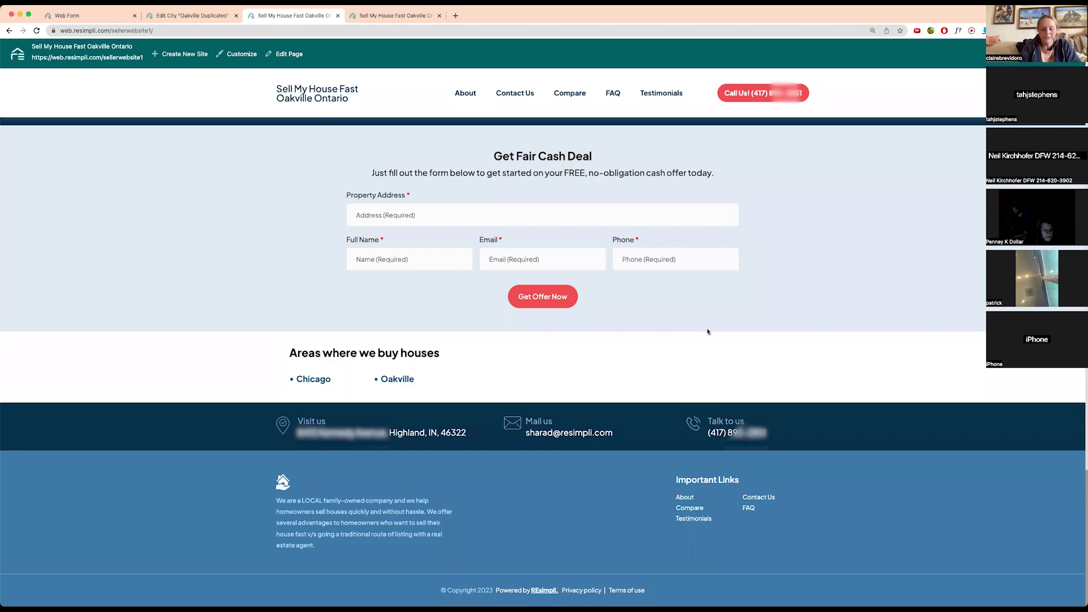
# - Switch via the city editor tab back to the live Sell My House Fast Oakville Ontario site
pyautogui.click(193, 16)
pyautogui.click(263, 19)
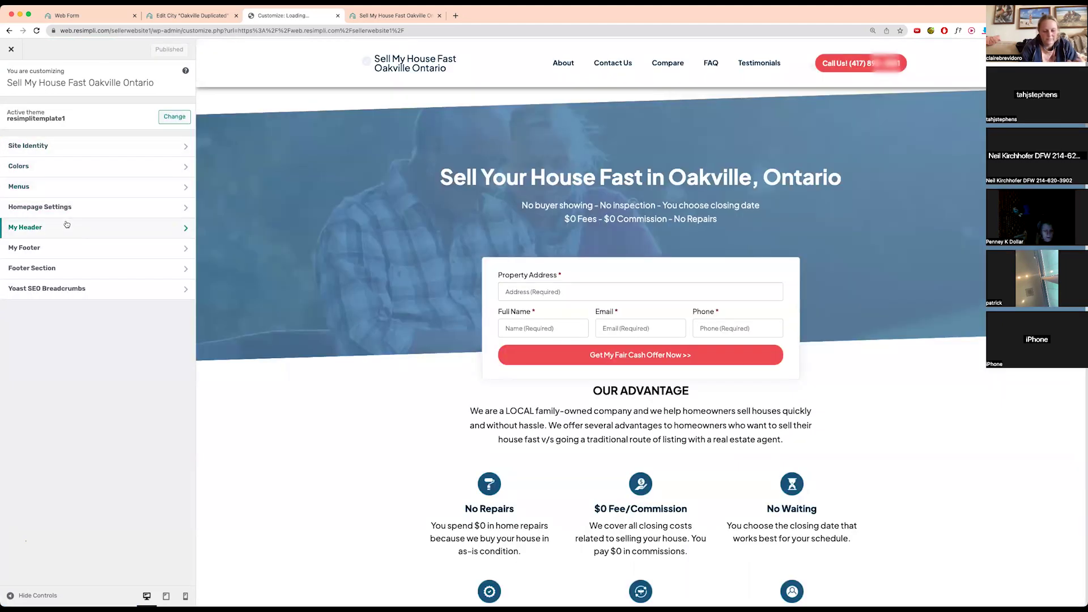
# - Inspect the header settings, the Footer and Header menus, and the posts available to add
pyautogui.click(86, 225)
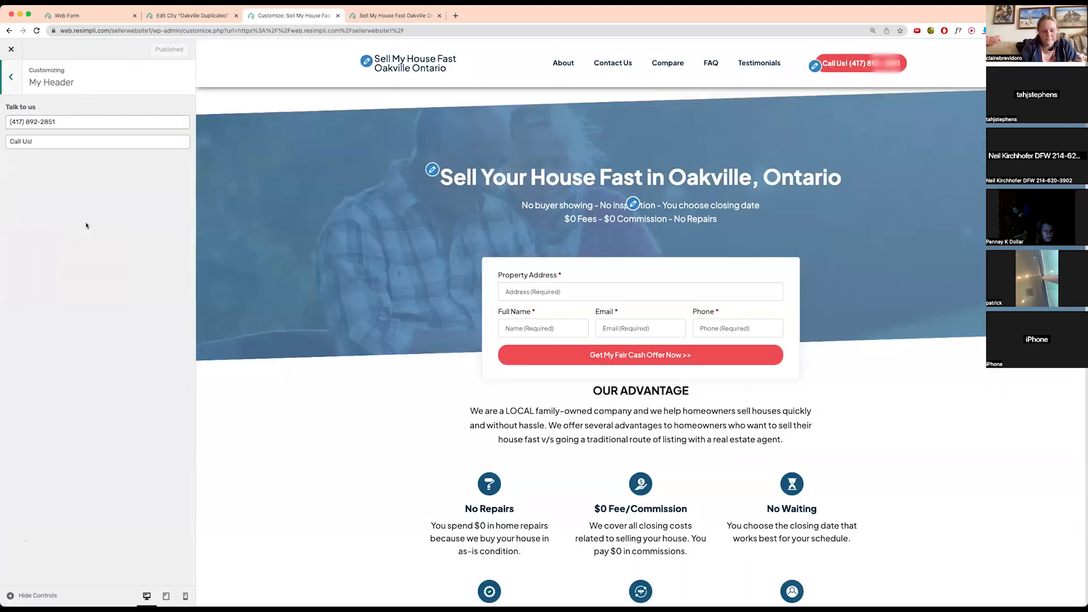
pyautogui.click(11, 77)
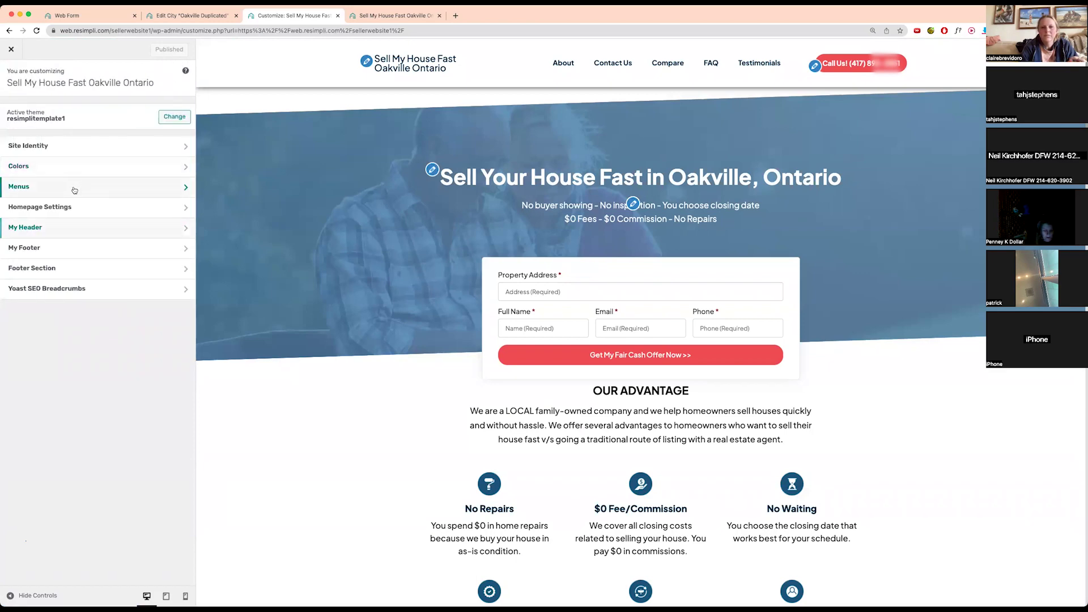
pyautogui.click(69, 187)
pyautogui.click(68, 124)
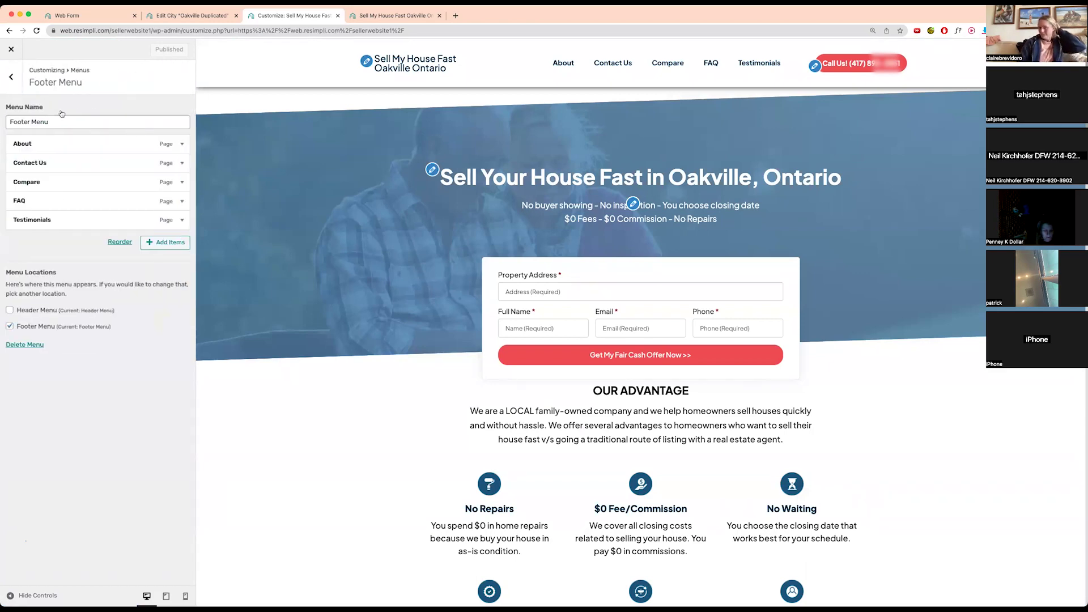
pyautogui.click(11, 78)
pyautogui.click(79, 156)
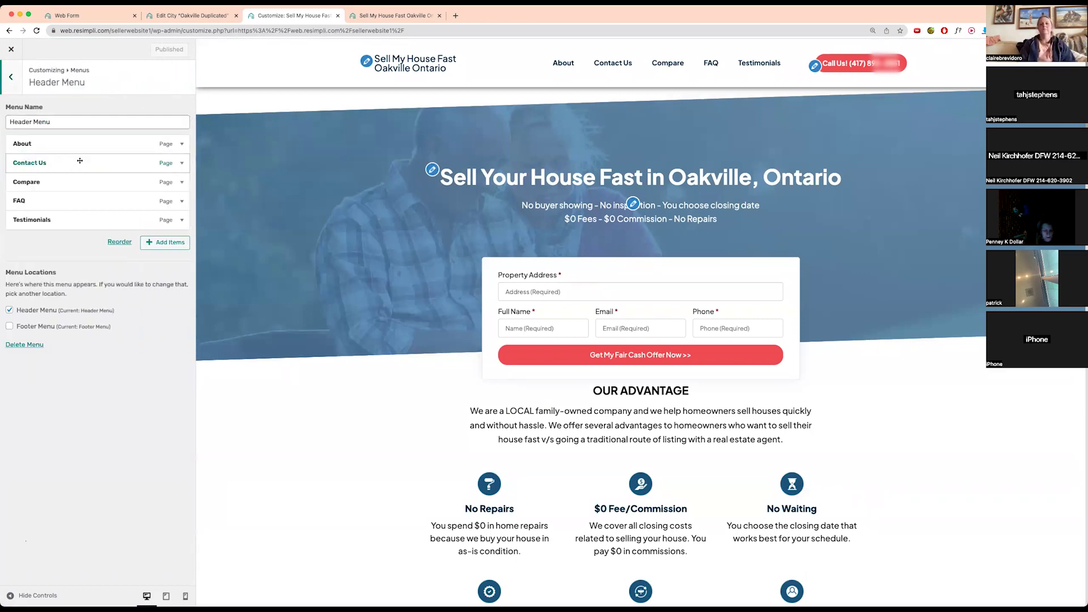
pyautogui.click(152, 244)
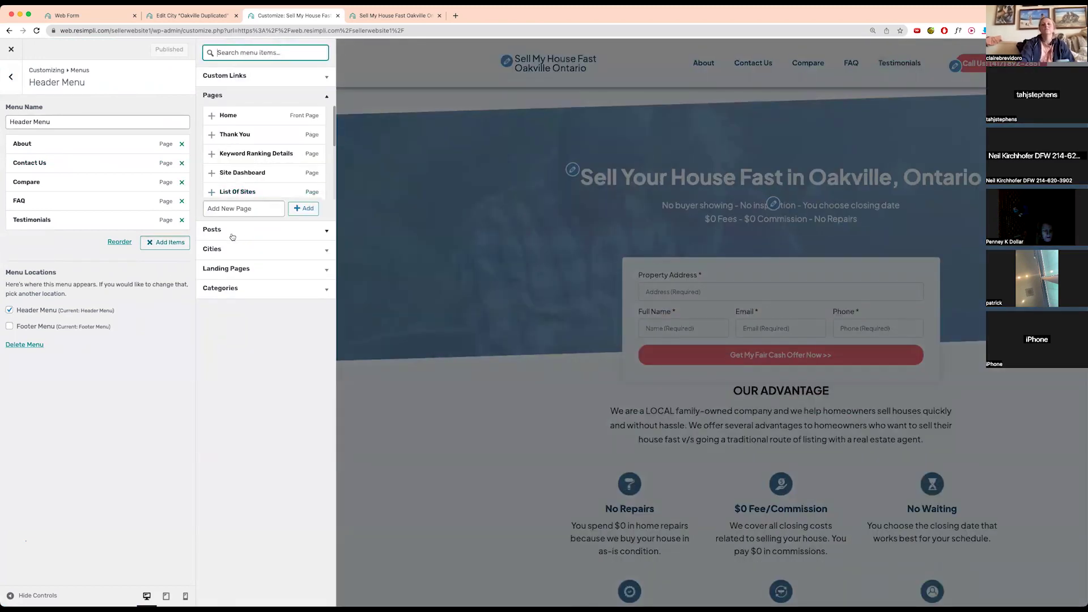
pyautogui.click(245, 232)
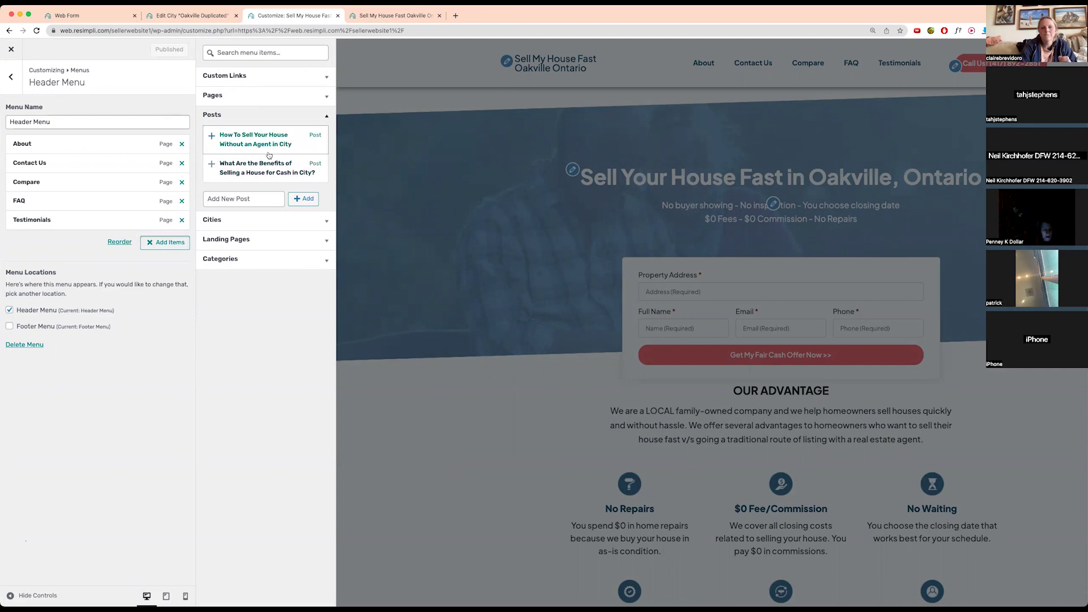
# - Close the item list and go from the city editor back to the dashboard
pyautogui.click(10, 77)
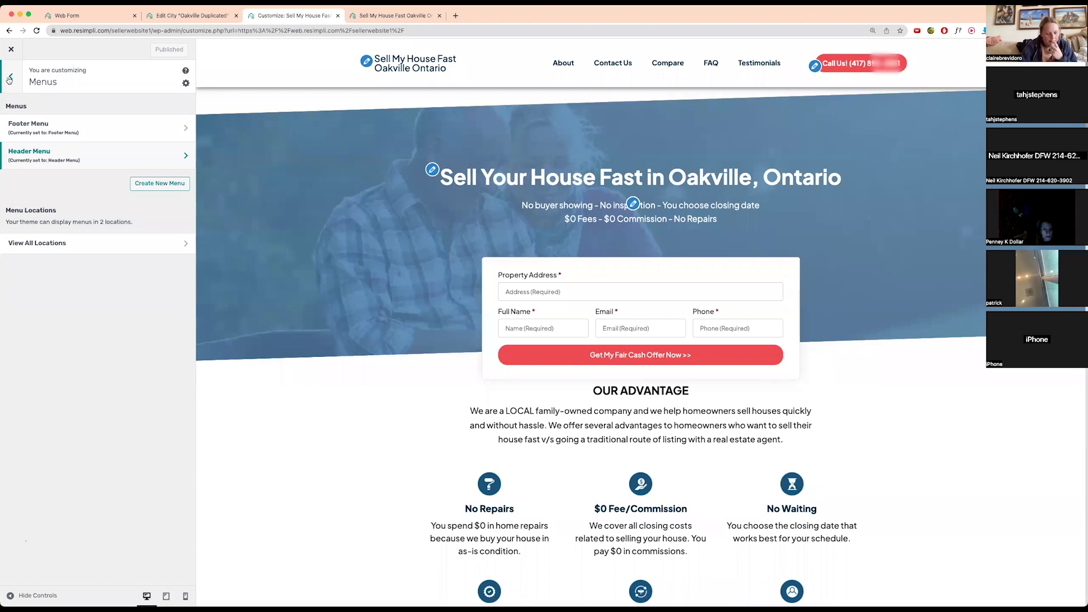
pyautogui.click(193, 16)
pyautogui.click(11, 56)
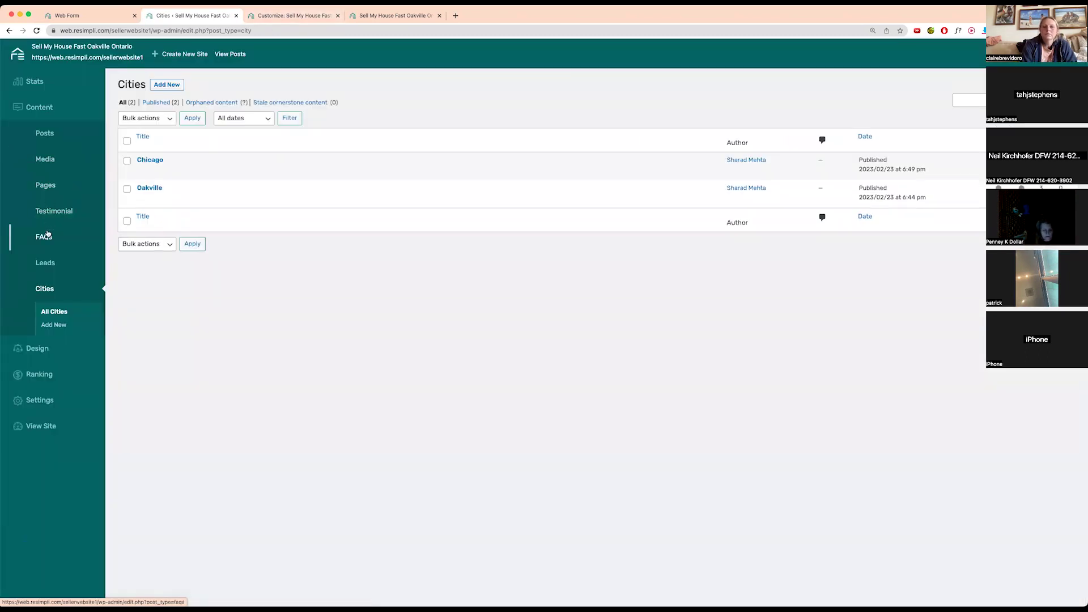
# - Go through the Pages list to the site's Posts list
pyautogui.click(46, 185)
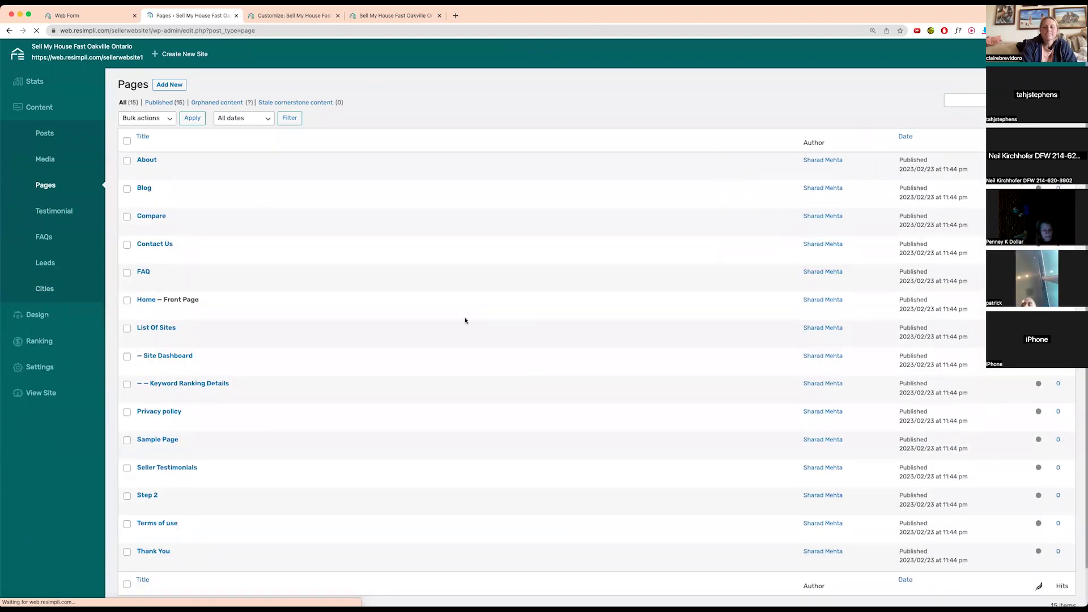
pyautogui.click(50, 134)
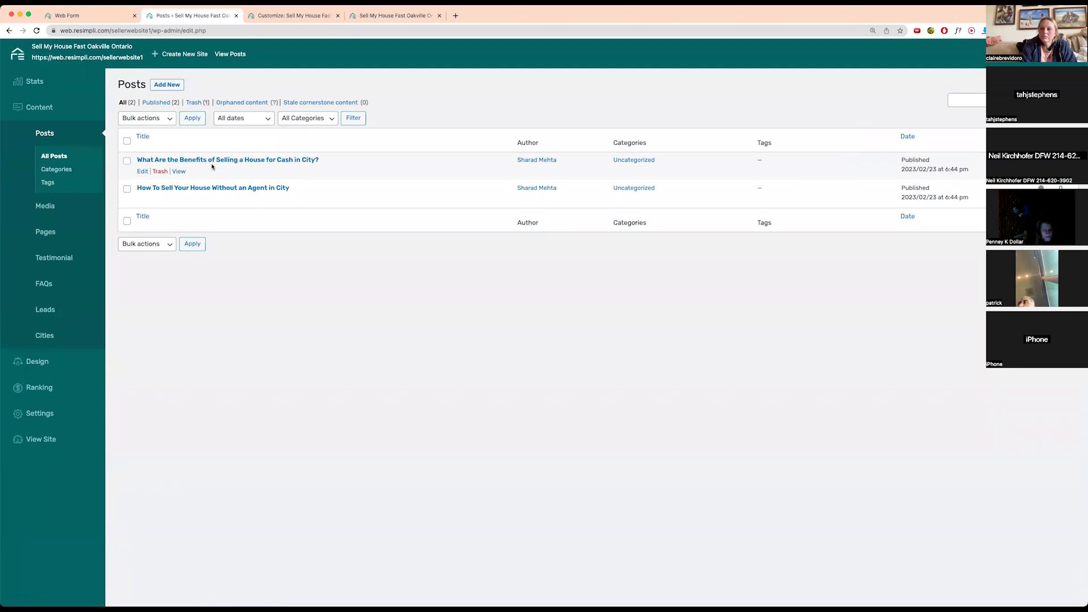
# - Create a new blank post from Add New at the top of the Posts list
pyautogui.click(161, 89)
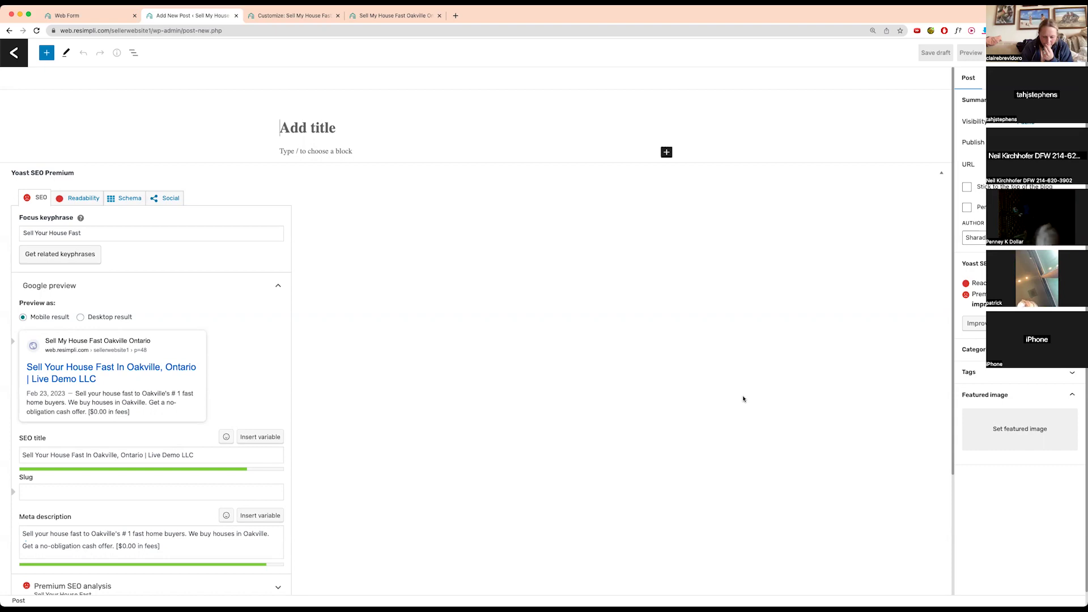
# - Leave the customizer and new post, then open Home – Front Page for editing
pyautogui.click(275, 17)
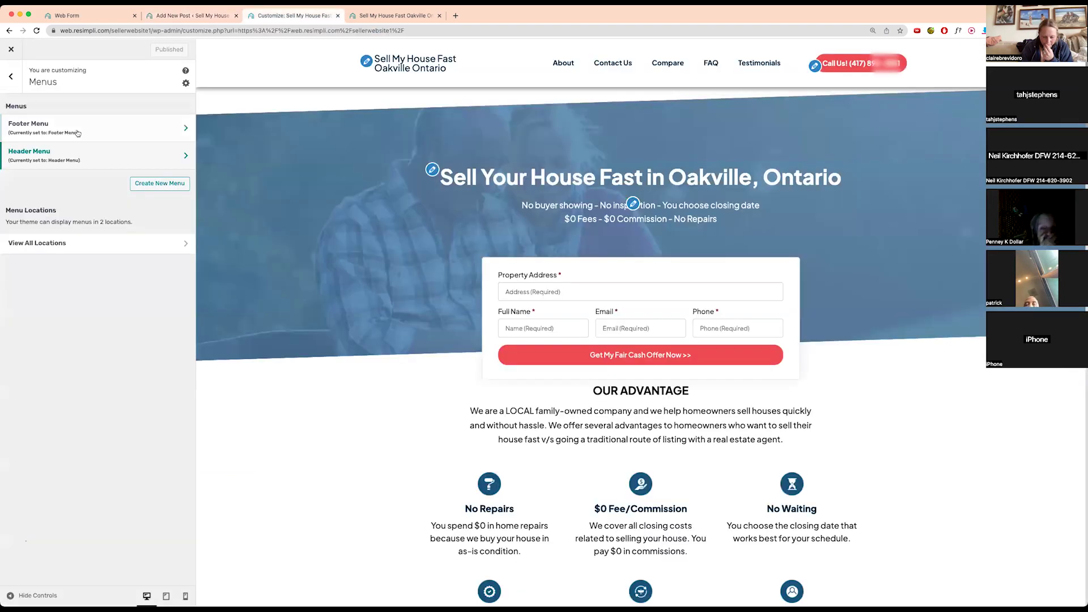
pyautogui.click(11, 76)
pyautogui.click(190, 16)
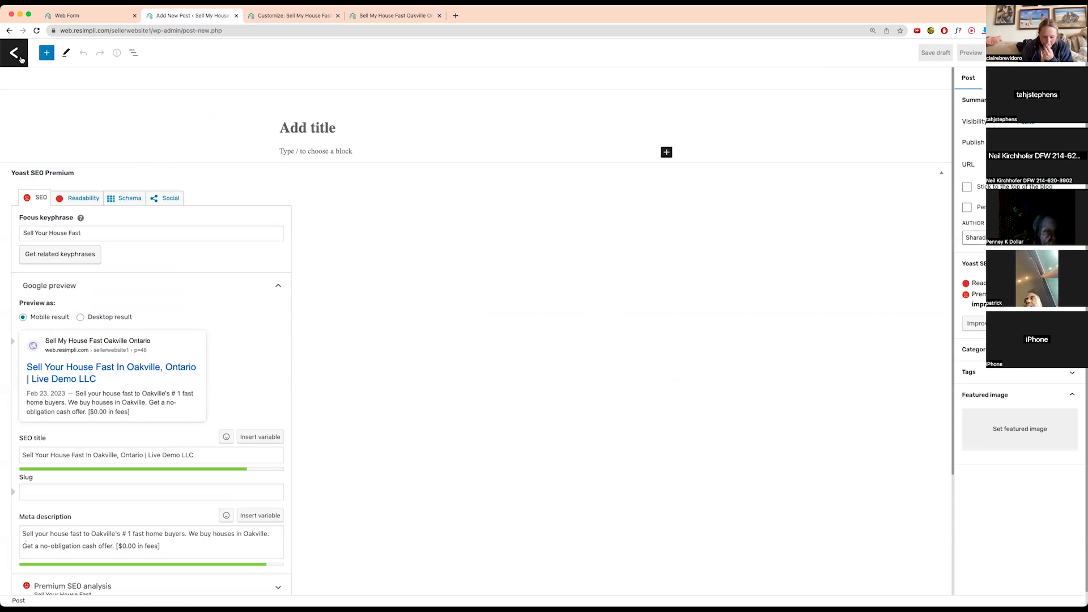
pyautogui.click(20, 58)
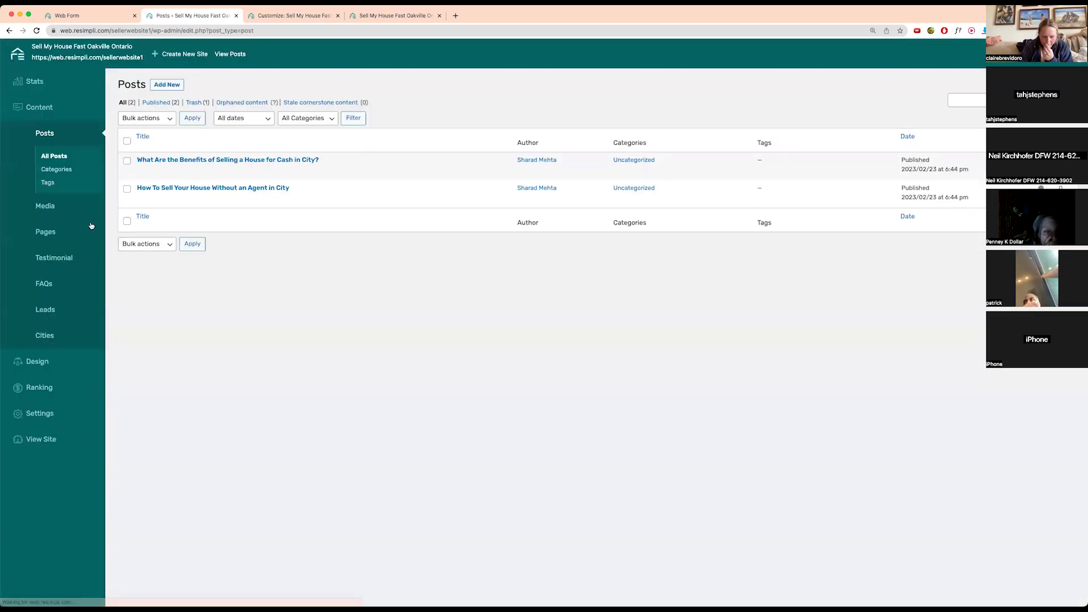
pyautogui.click(73, 238)
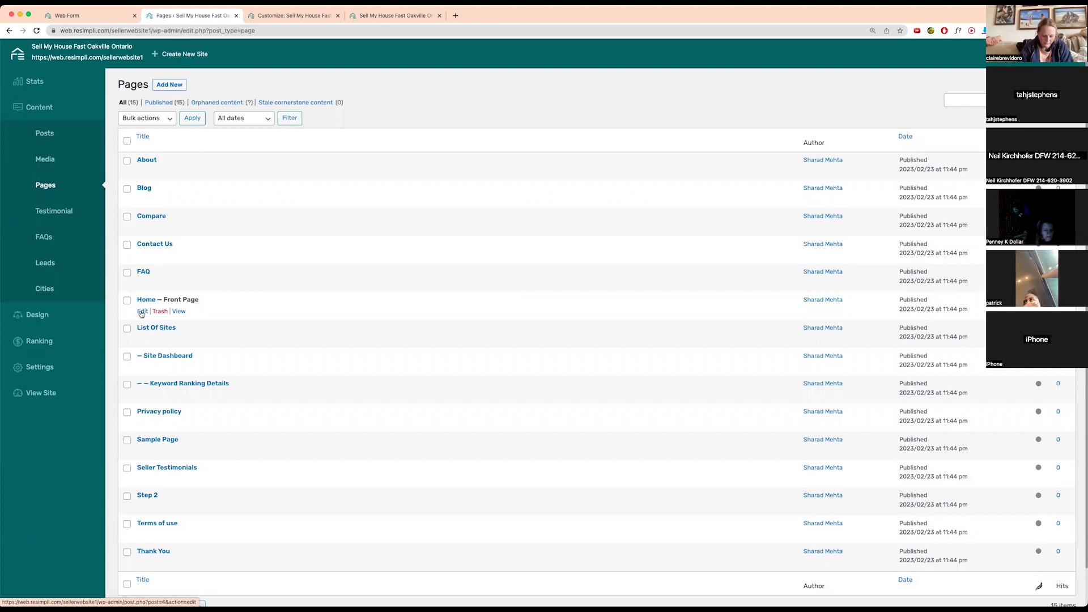
pyautogui.click(142, 312)
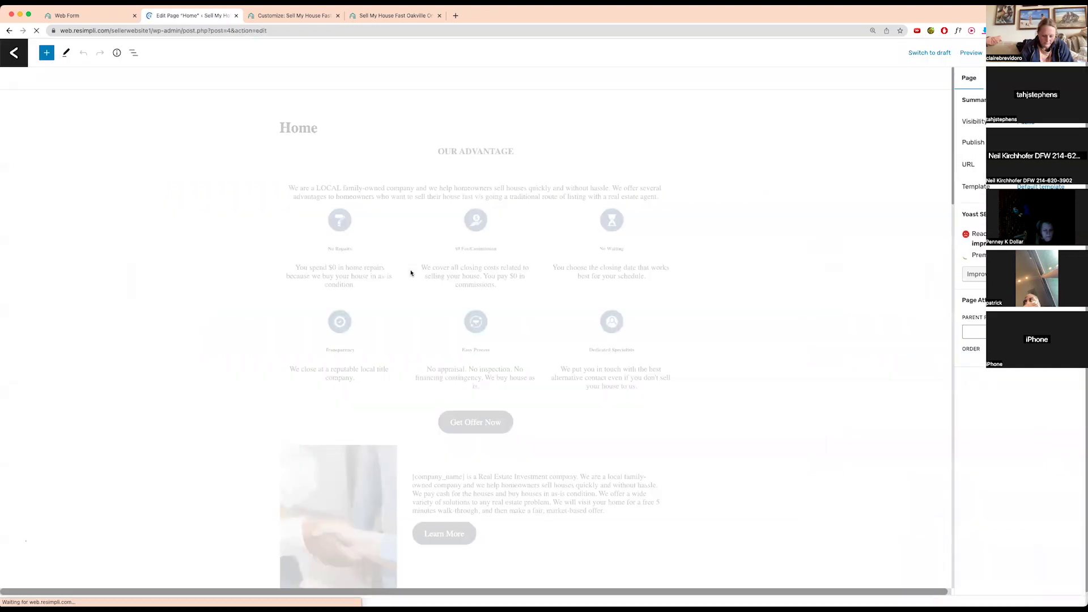
# - Change LOCAL to 'local' in the Our Advantage paragraph and save the page
pyautogui.click(341, 190)
pyautogui.moveTo(340, 190); pyautogui.dragTo(316, 189)
pyautogui.write('local')
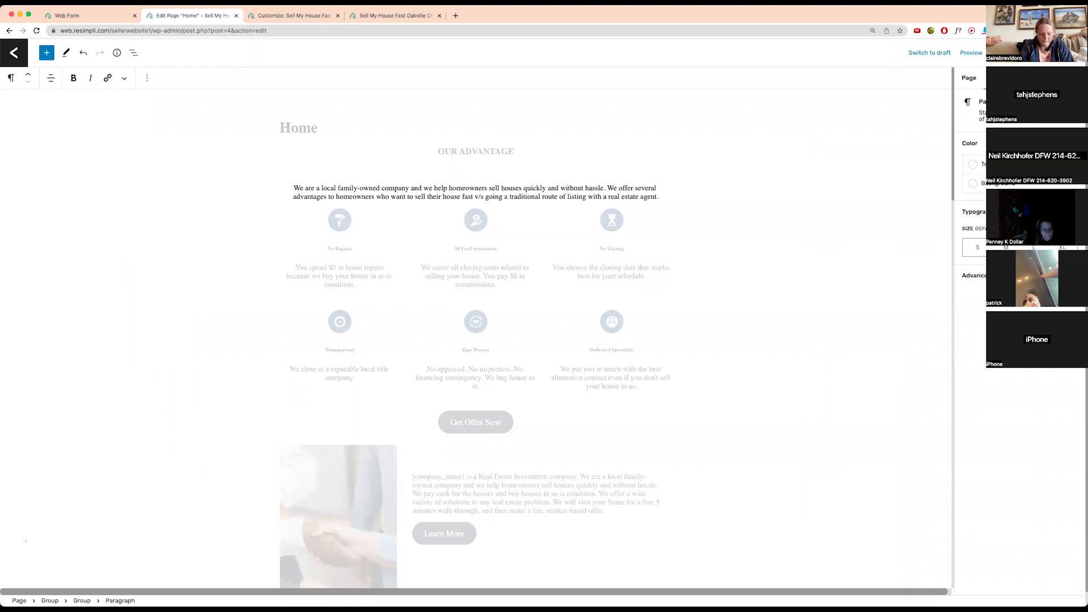
pyautogui.press('super+s')
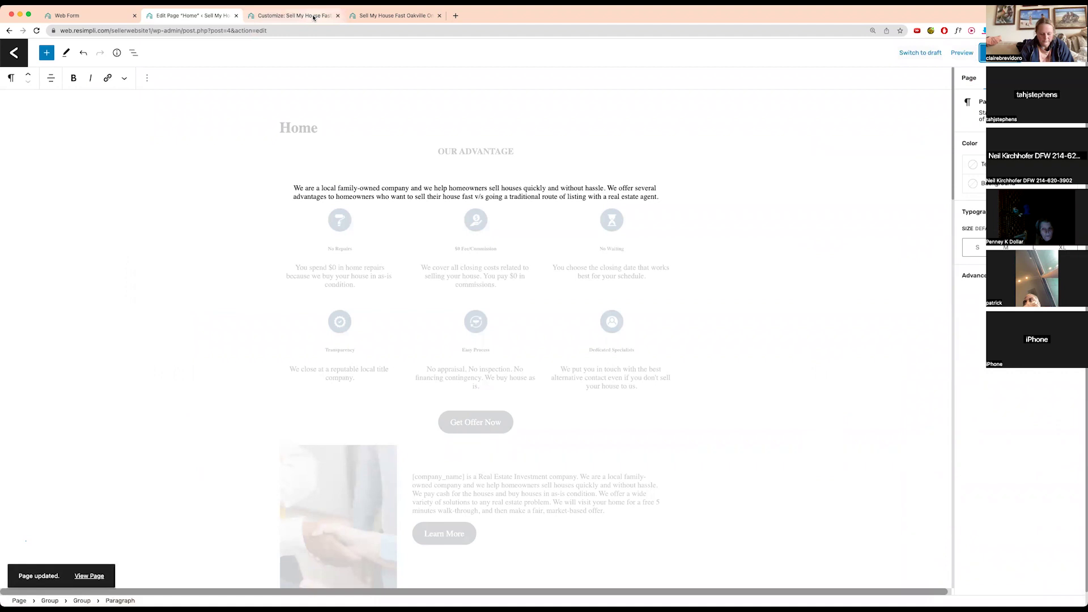
pyautogui.scroll(-2, 541, 338)
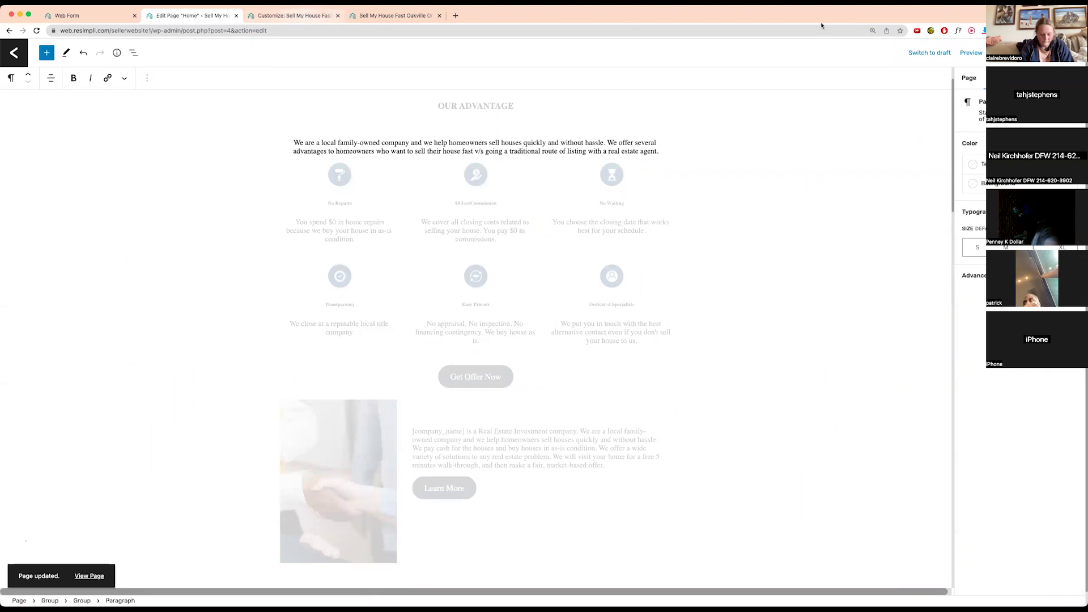
pyautogui.click(971, 52)
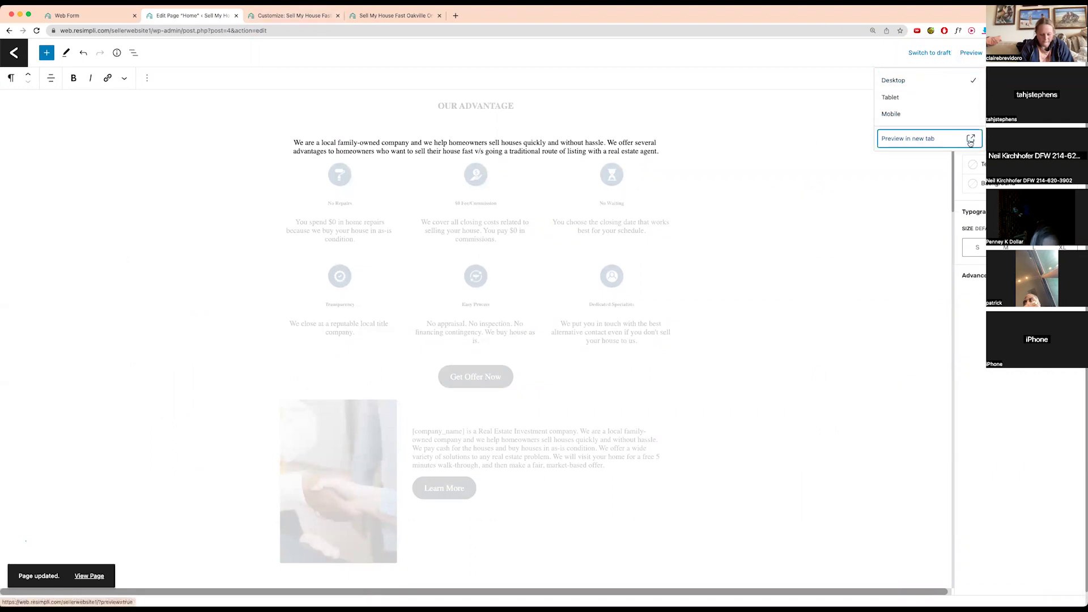
pyautogui.click(971, 141)
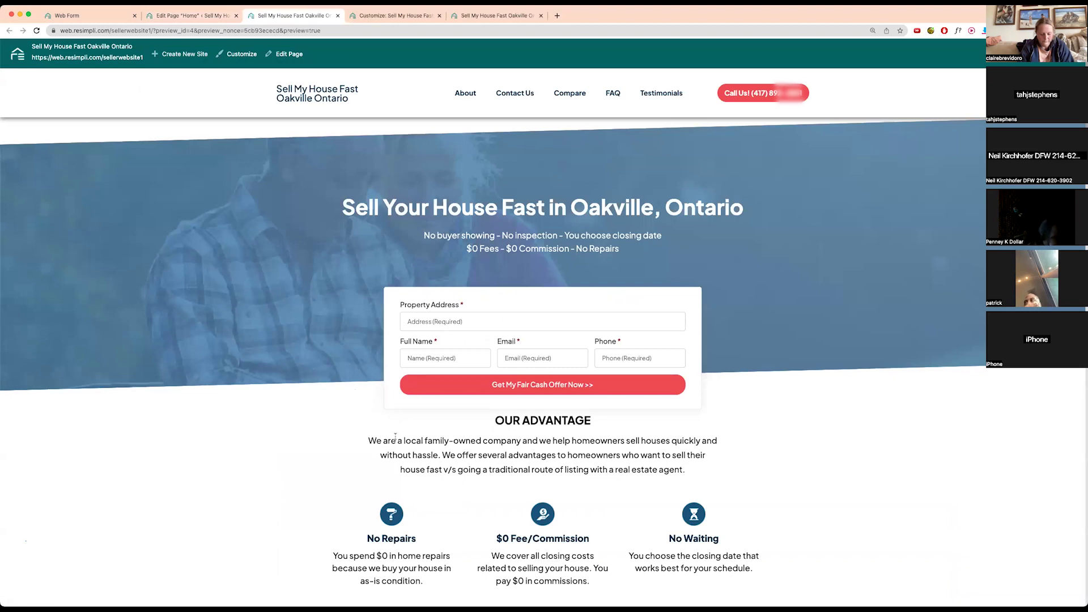
pyautogui.doubleClick(419, 441)
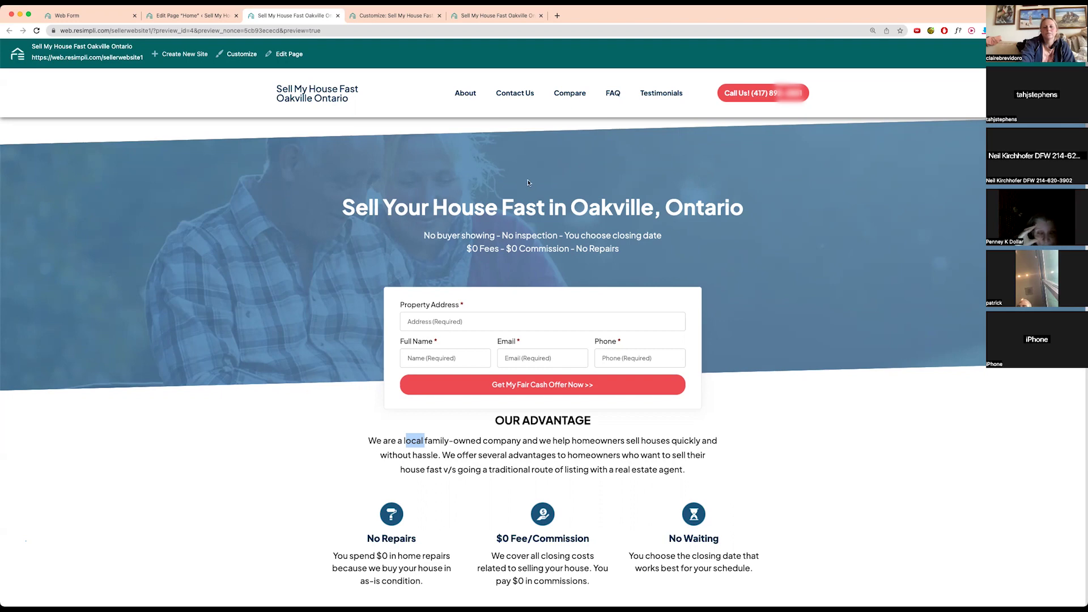
# - Enter a test property address and pick the Miami, FL suggestion
pyautogui.click(582, 326)
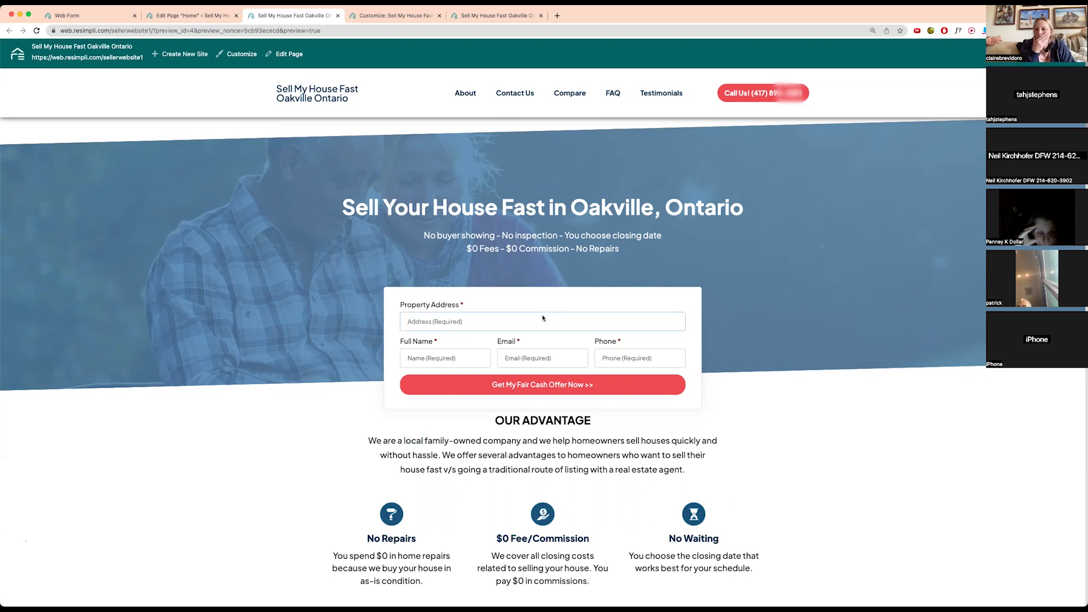
pyautogui.write('8410')
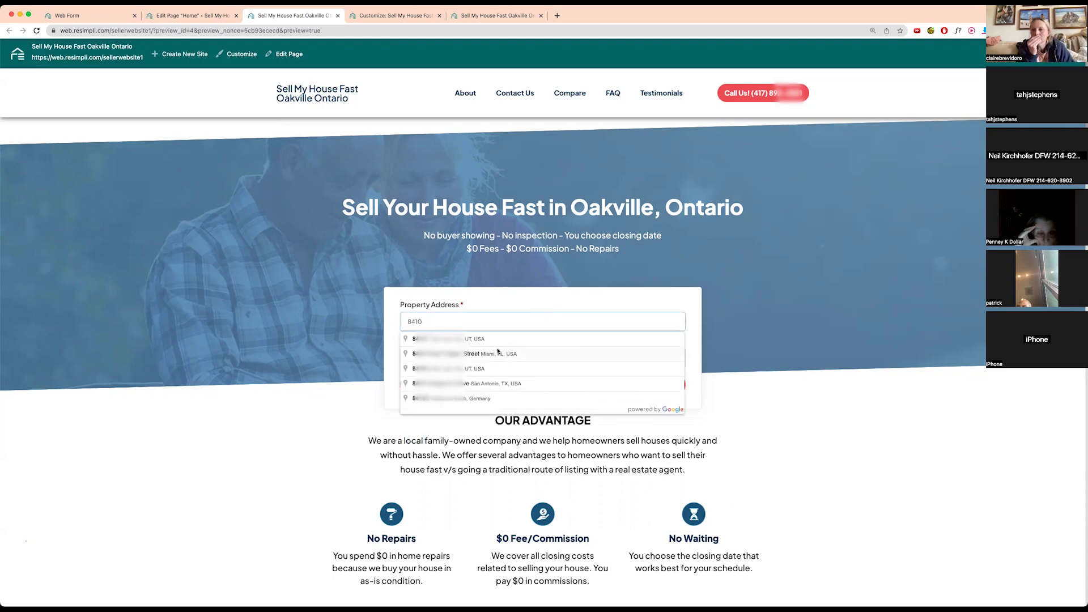
pyautogui.click(483, 356)
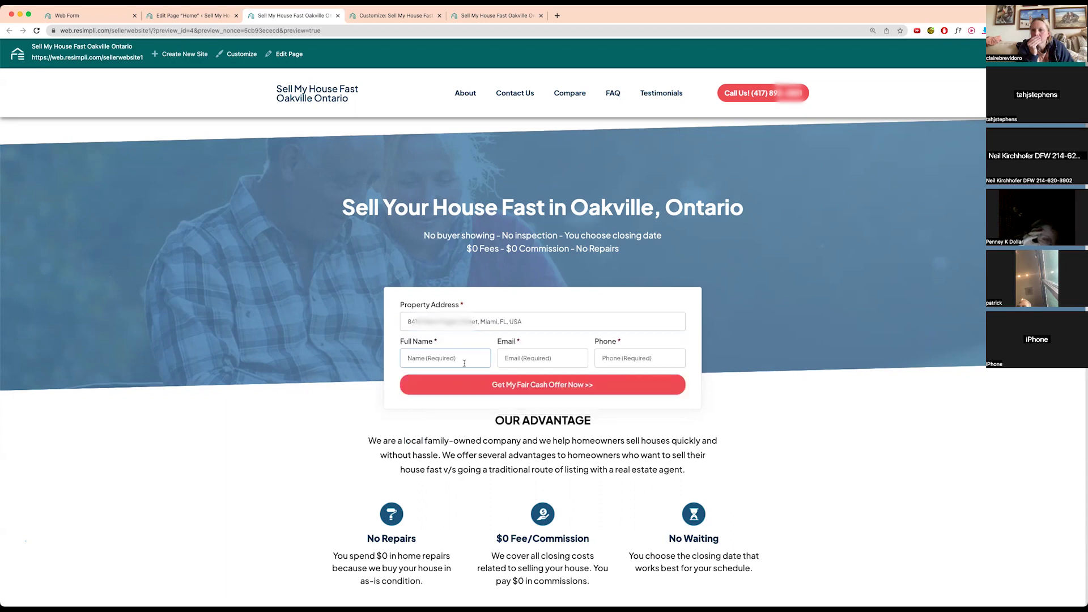
# - Fill in the seller's full name, e-mail and phone, then submit the cash-offer form
pyautogui.press('Tab')
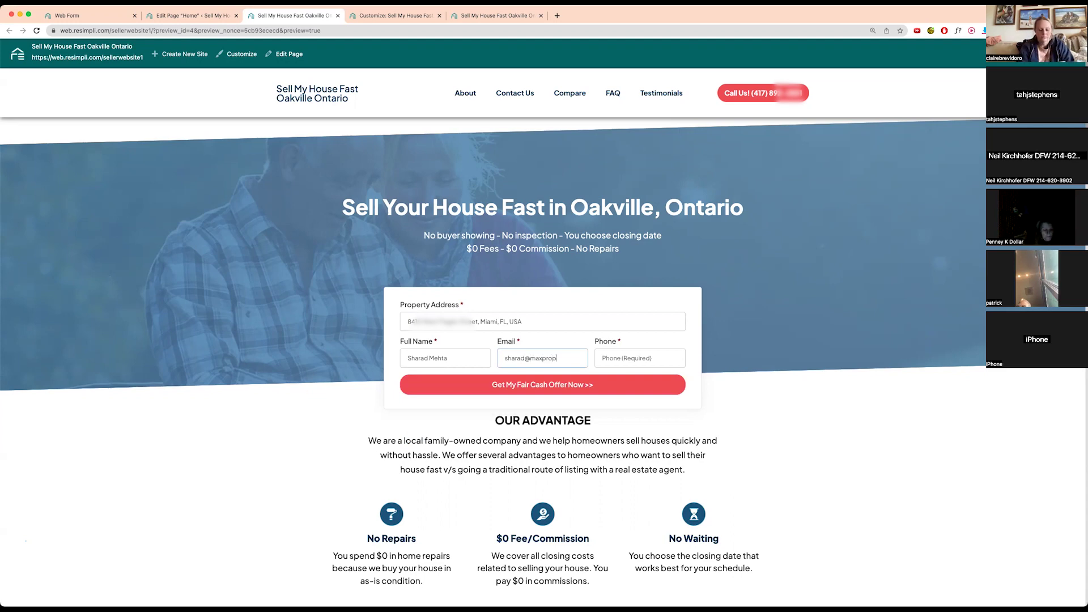
pyautogui.press('Tab')
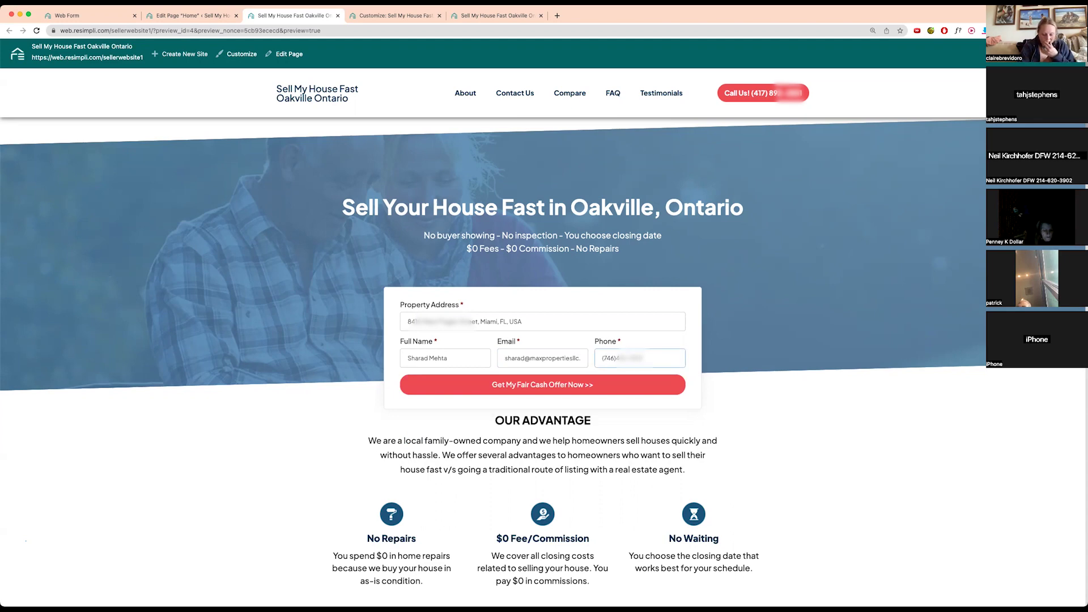
pyautogui.scroll(-1, 543, 354)
pyautogui.click(543, 354)
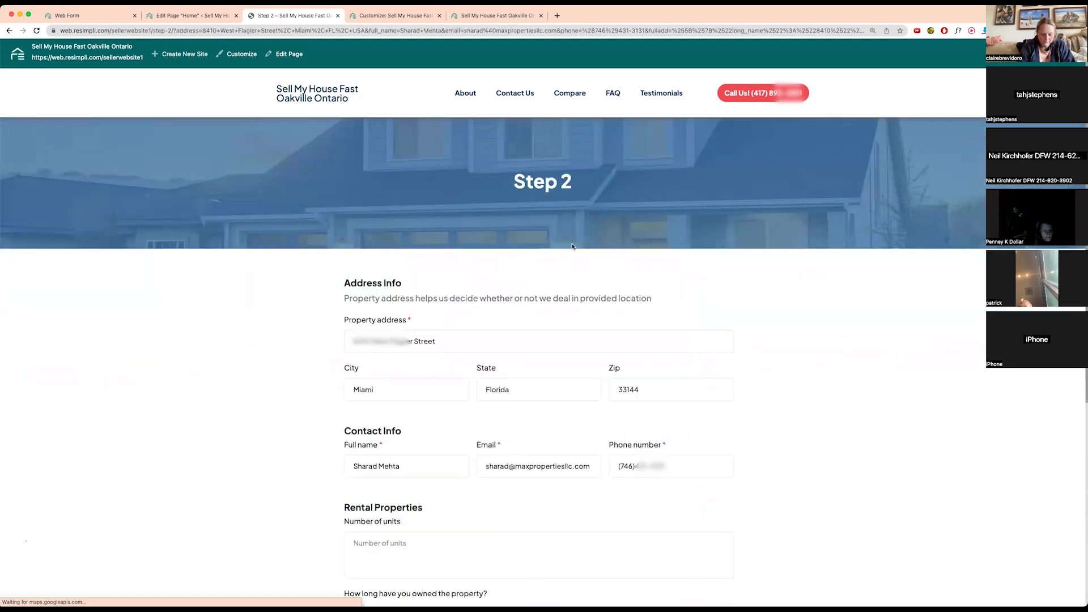
# - Answer Step 2 with 10 units owned for 10 years and submit for an offer
pyautogui.scroll(-5, 544, 306)
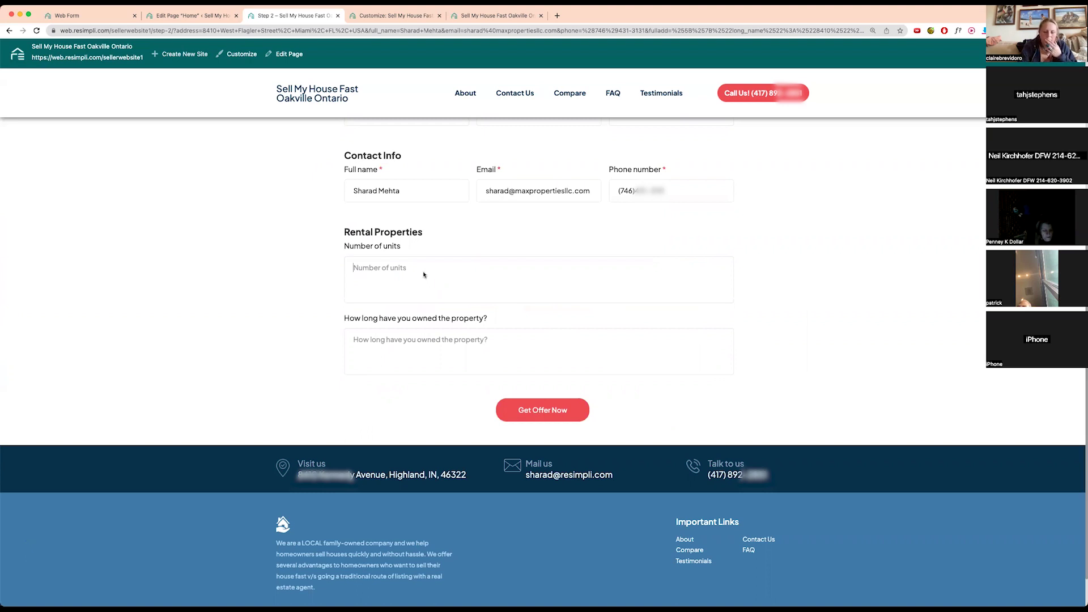
pyautogui.write('I own 10')
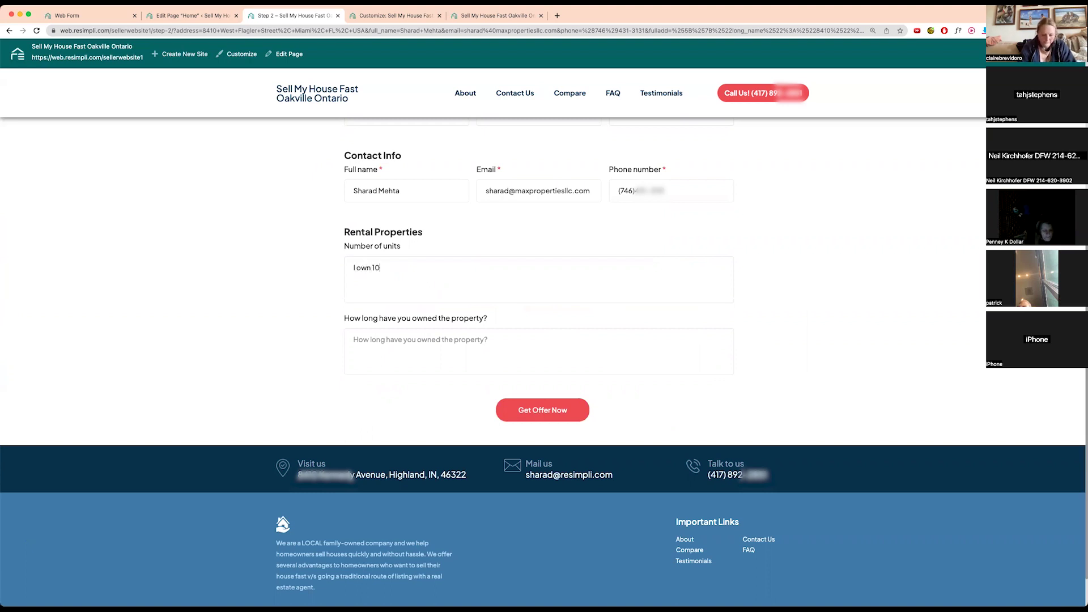
pyautogui.write(' units and want to sell')
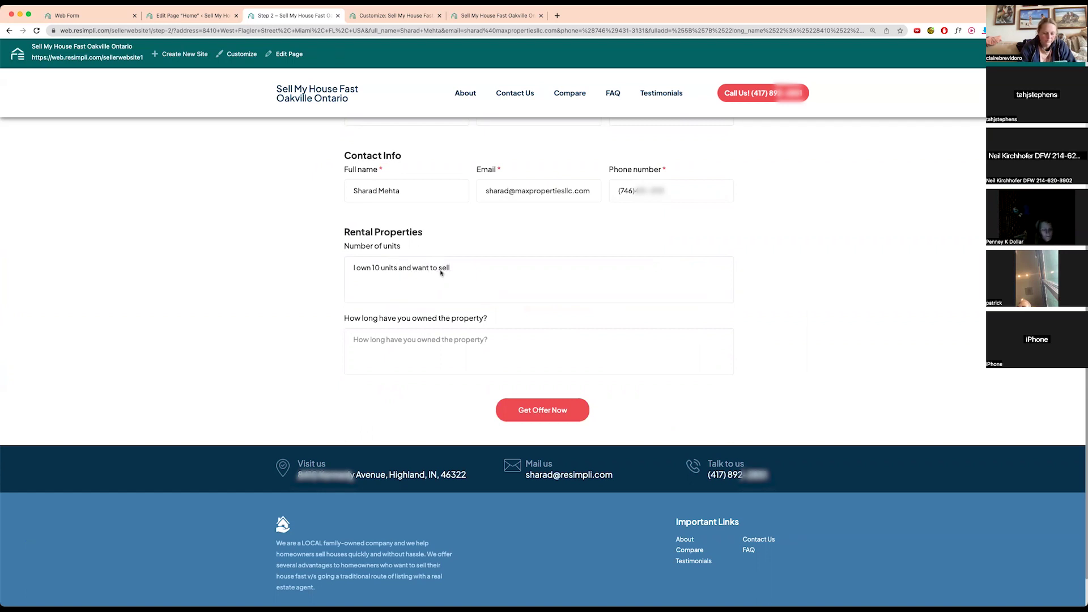
pyautogui.press('Tab')
pyautogui.write('I have owned the pr')
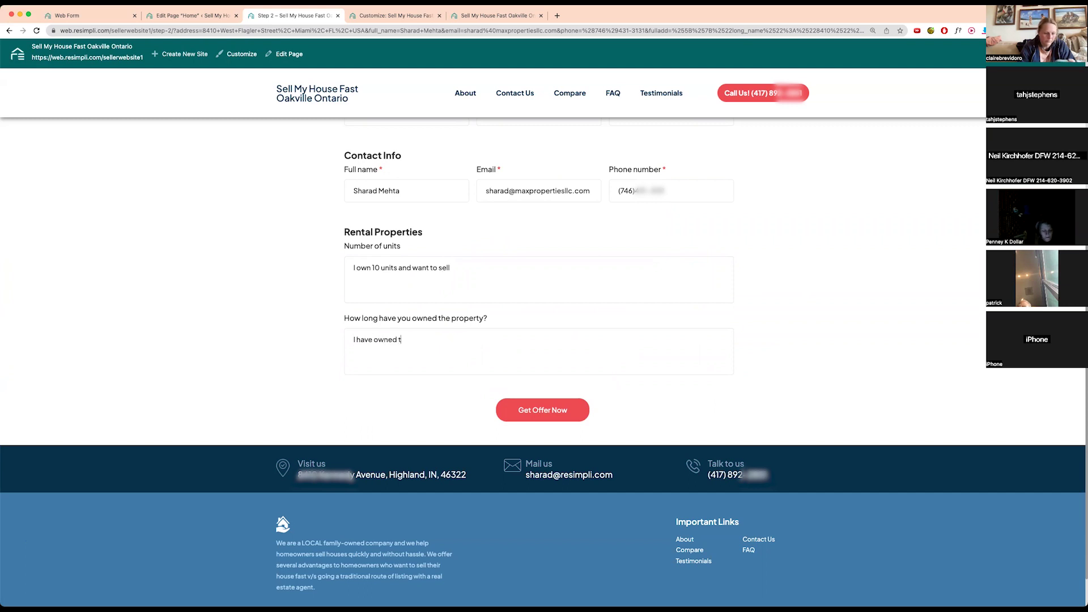
pyautogui.write('operty for 10 years')
pyautogui.click(554, 410)
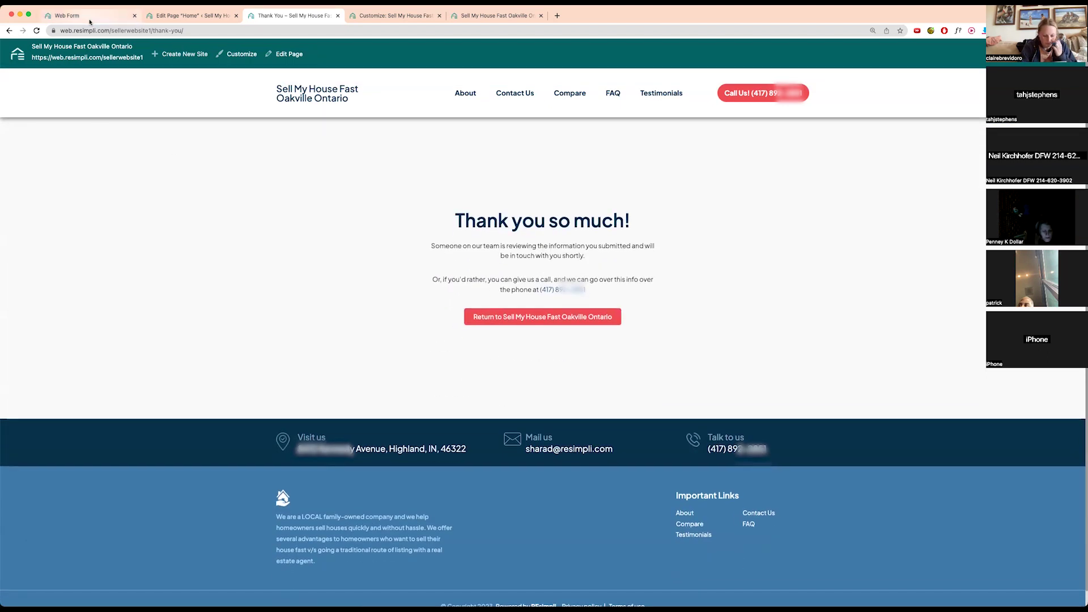
pyautogui.click(95, 19)
pyautogui.moveTo(13, 123)
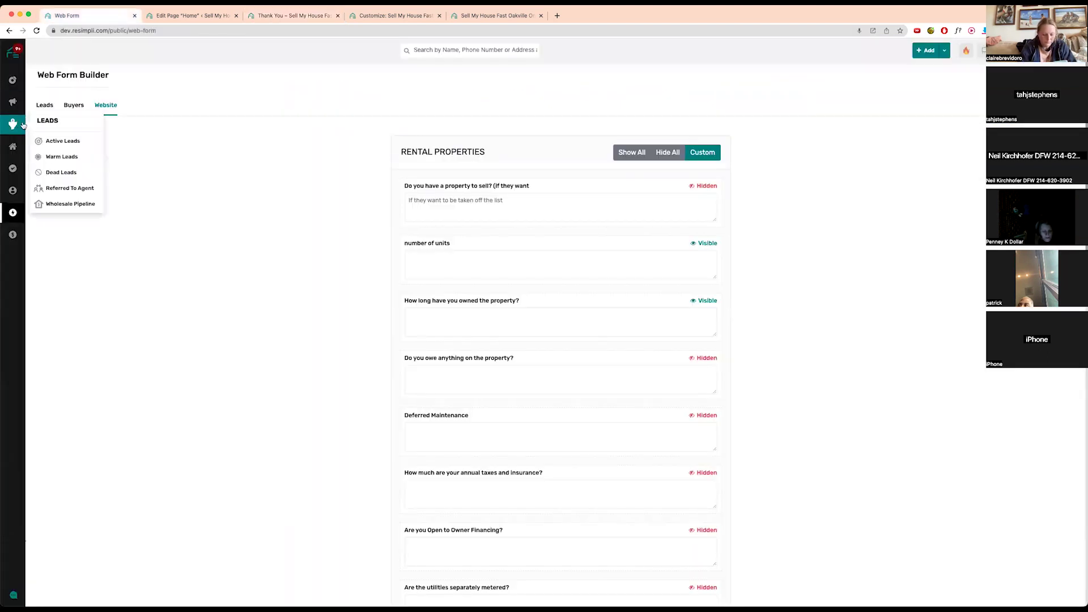
pyautogui.click(57, 142)
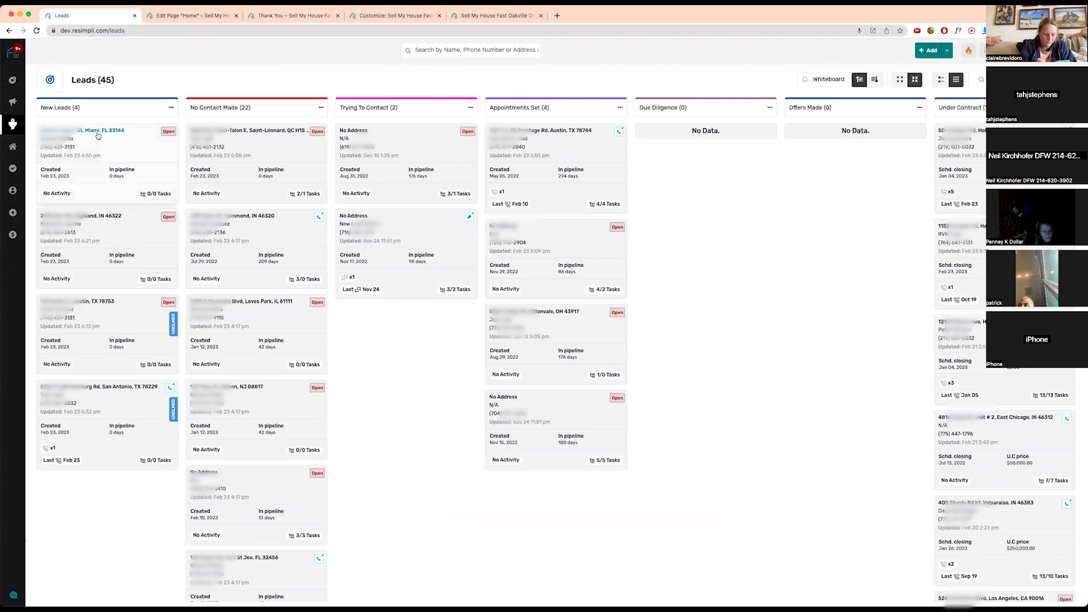
pyautogui.click(104, 129)
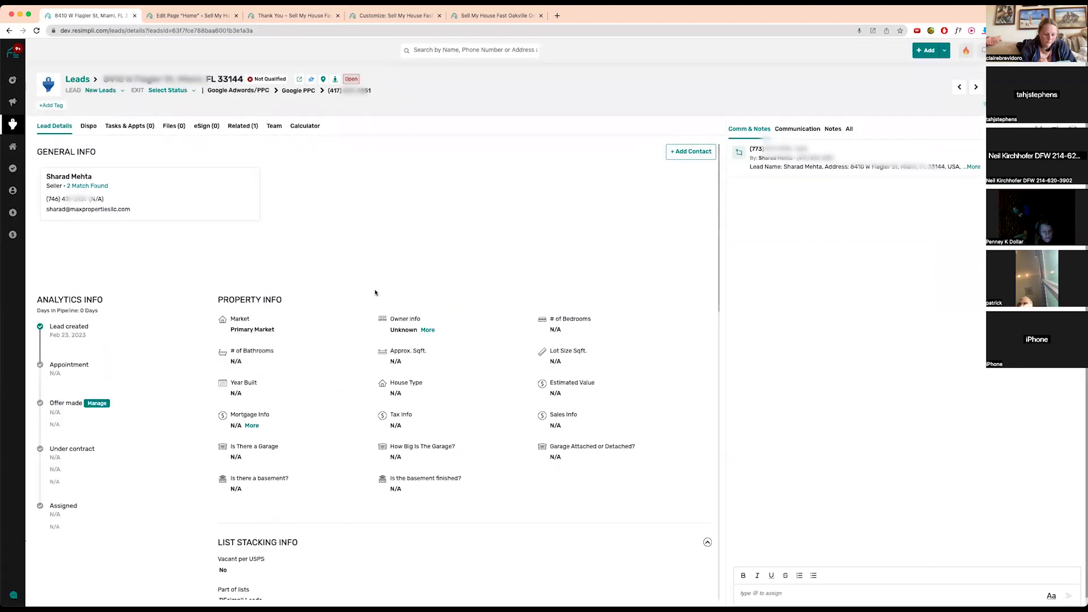
pyautogui.scroll(-10, 372, 287)
pyautogui.moveTo(217, 222); pyautogui.dragTo(339, 264)
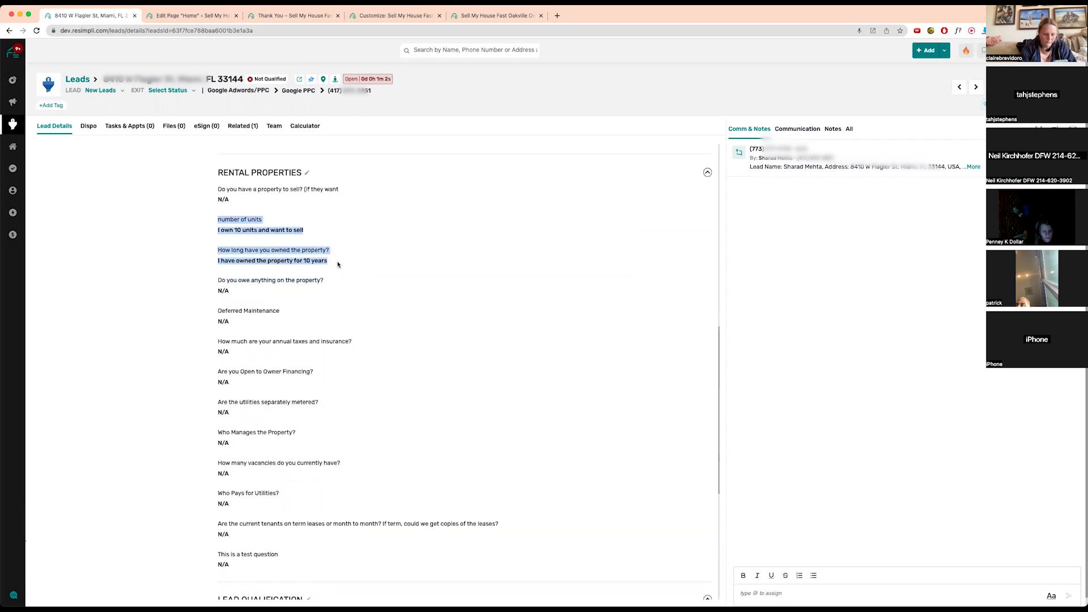
pyautogui.scroll(15, 334, 238)
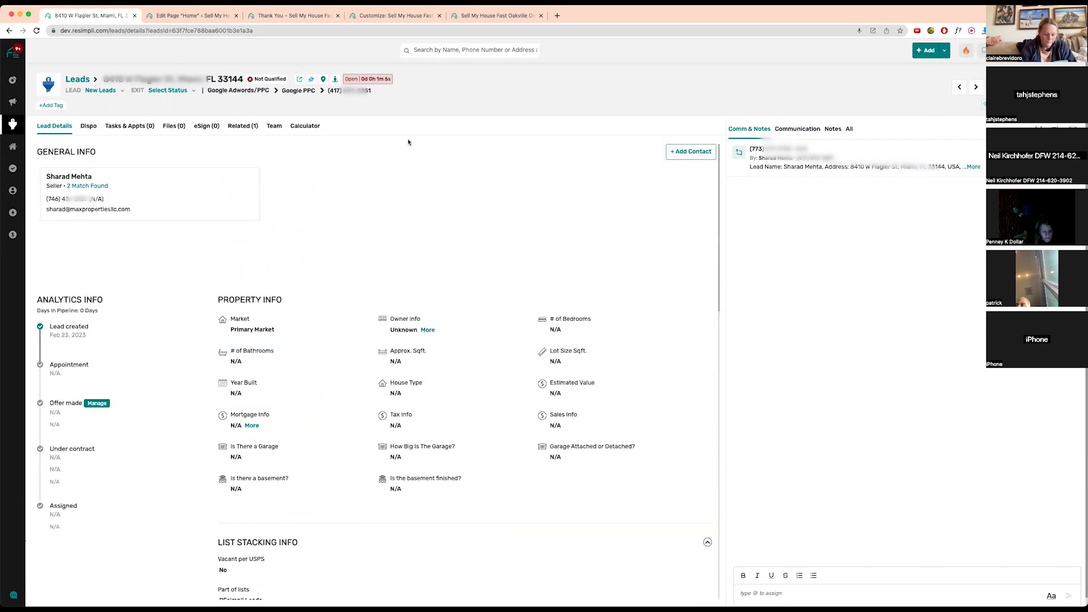
pyautogui.click(310, 17)
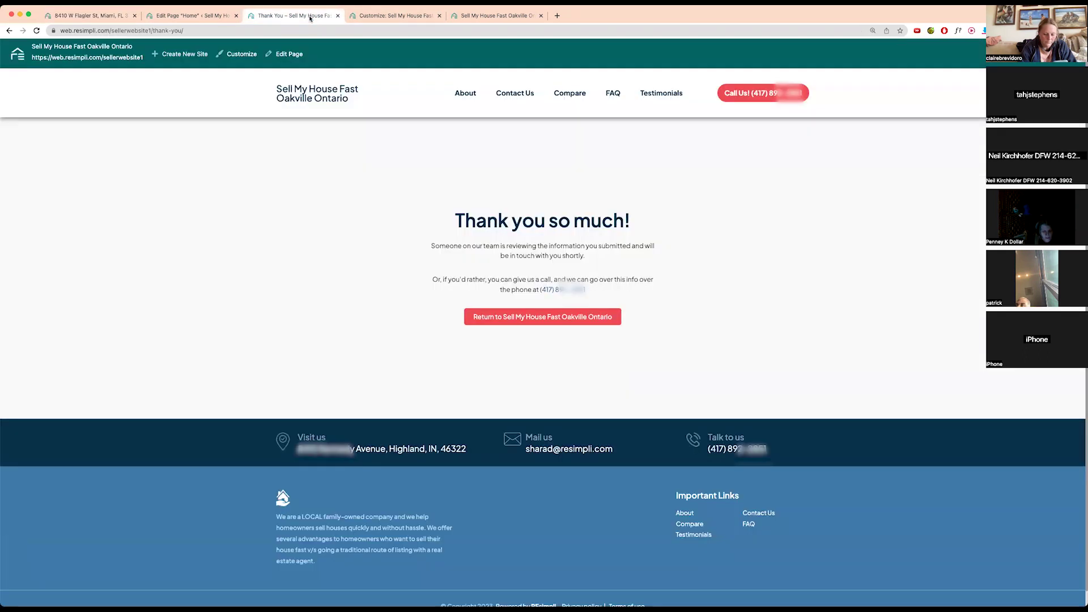
# - Leave the thank-you page and view the Basic $99, Pro $299 and Enterprise $749 plans
pyautogui.click(562, 314)
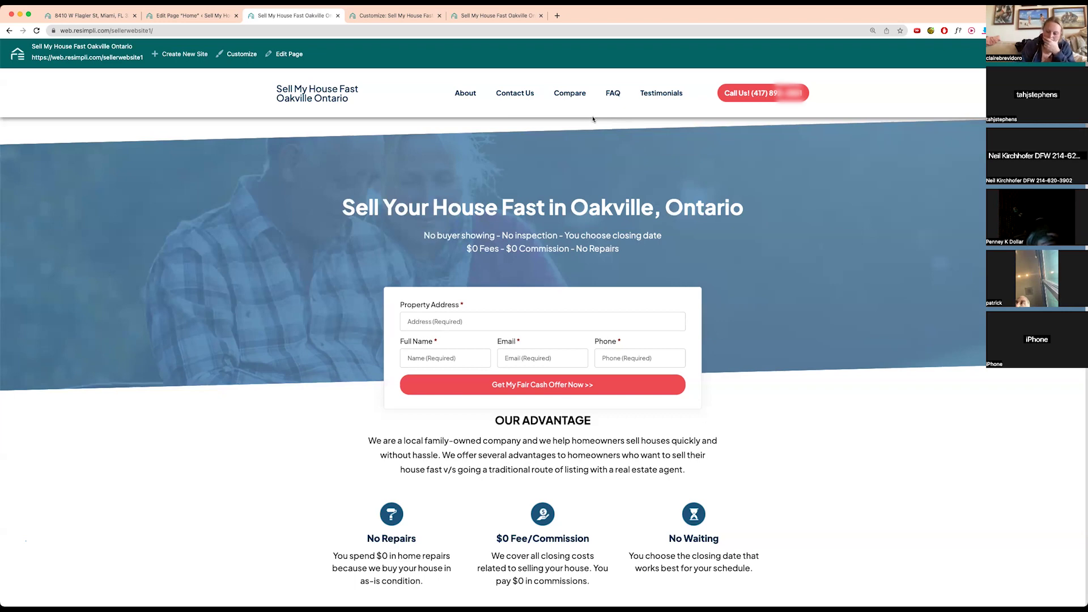
pyautogui.click(96, 15)
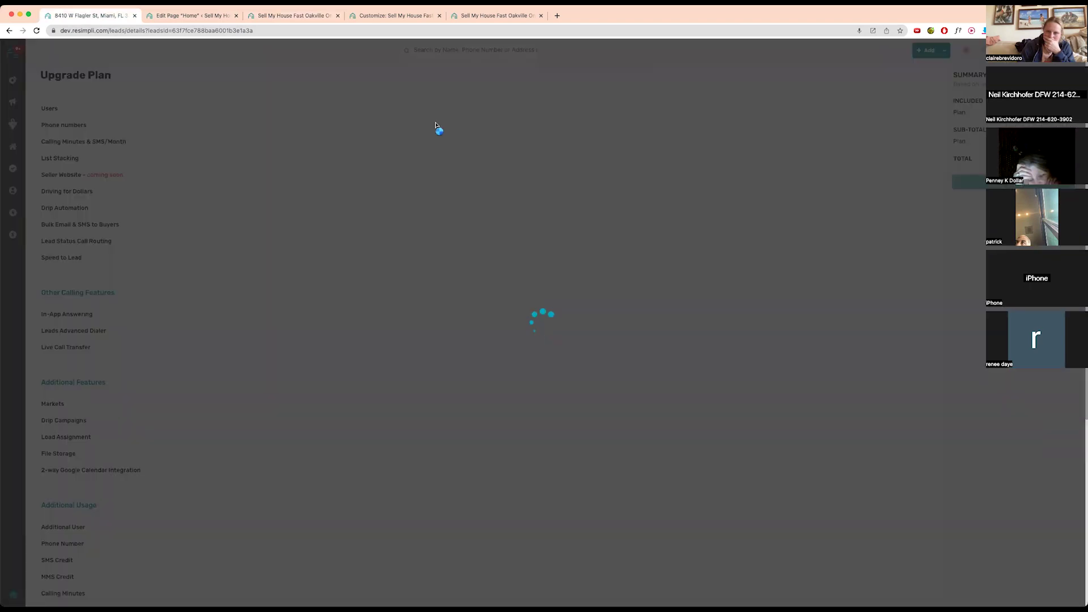
pyautogui.scroll(-4, 113, 324)
pyautogui.scroll(-2, 113, 323)
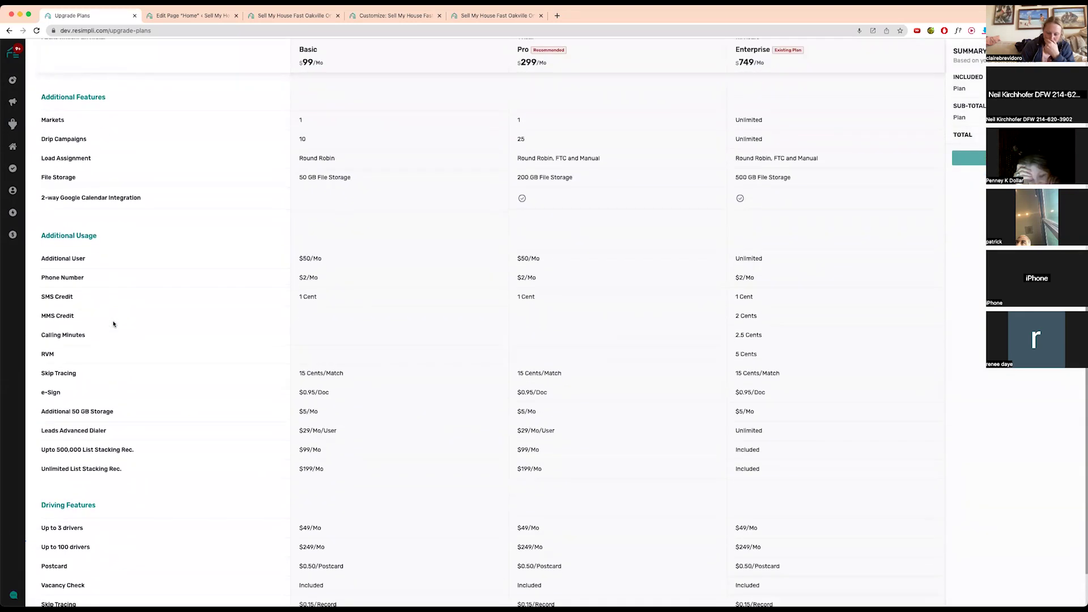
pyautogui.scroll(7, 113, 323)
# - Load the REsimpli Facebook group in a new tab via the 'face' autocomplete
pyautogui.click(558, 17)
pyautogui.write('face')
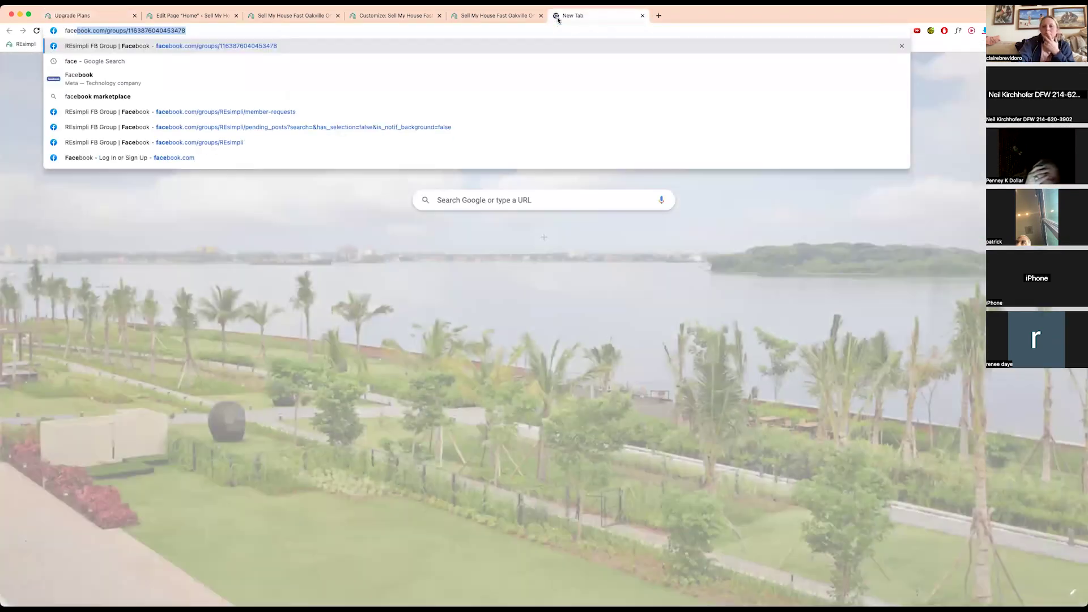
pyautogui.press('Return')
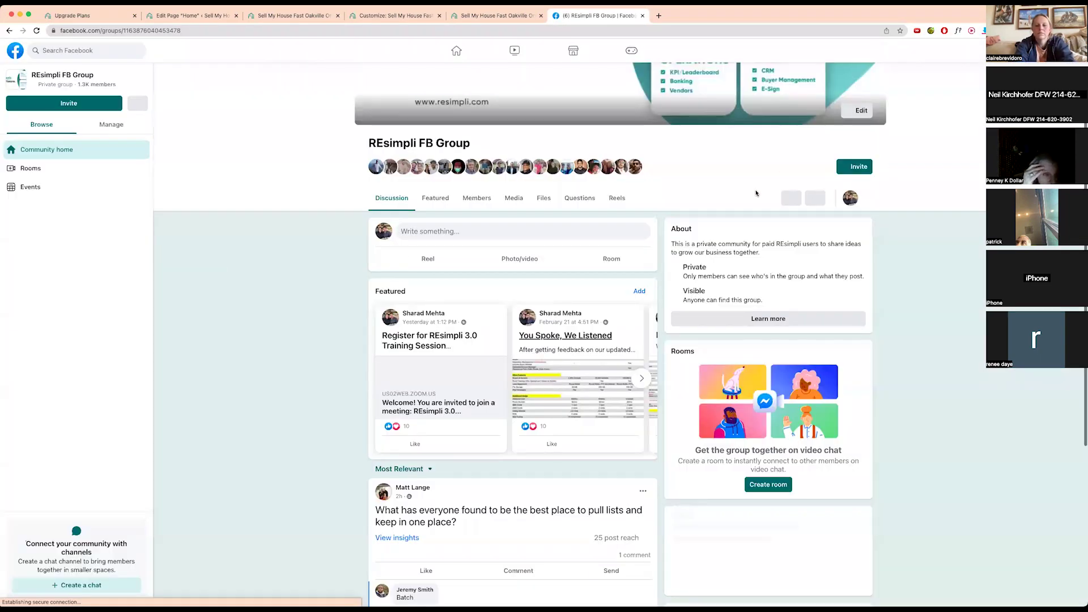
# - Open the You Spoke, We Listened post and enlarge its pricing-table image
pyautogui.click(564, 380)
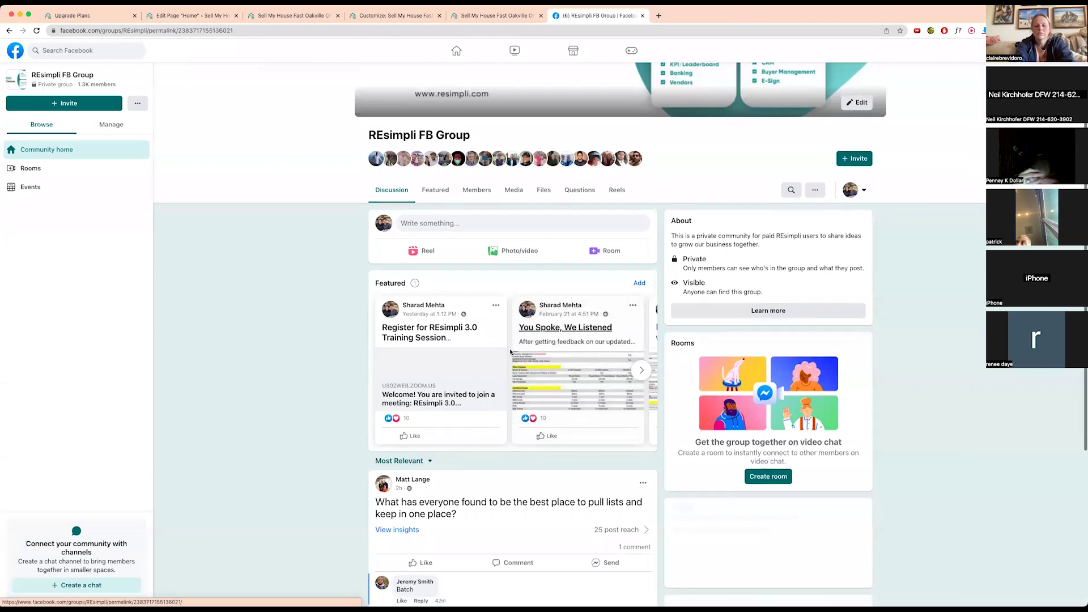
pyautogui.scroll(-8, 462, 362)
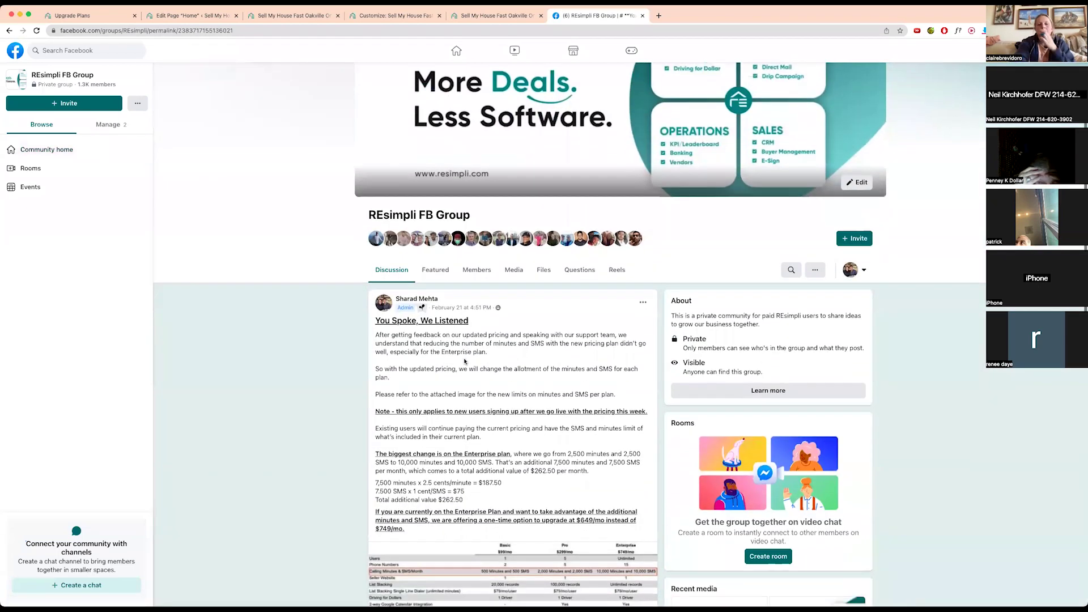
pyautogui.click(463, 362)
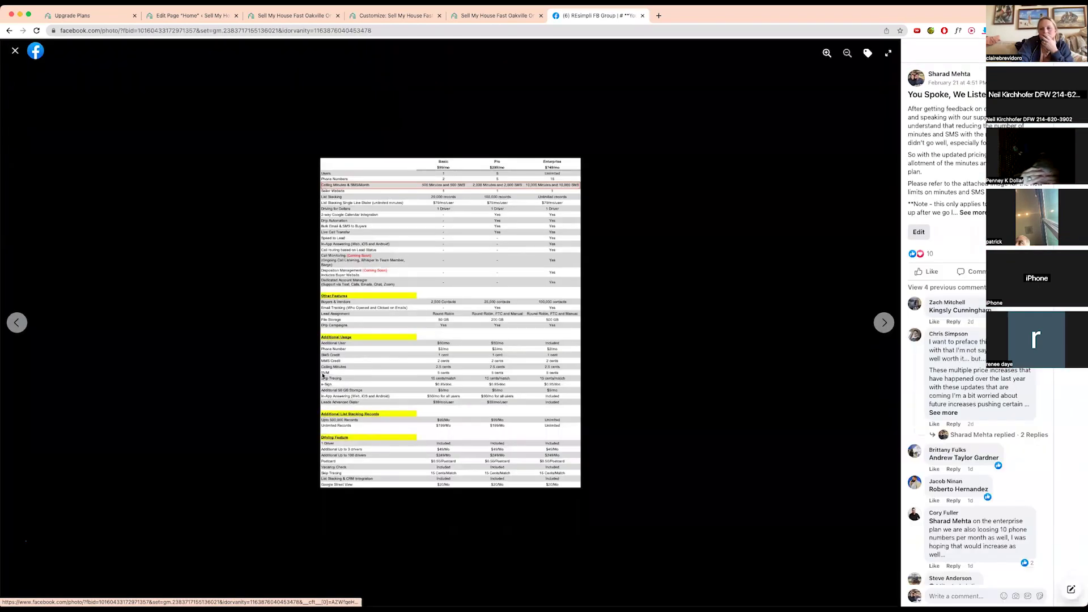
pyautogui.click(341, 271)
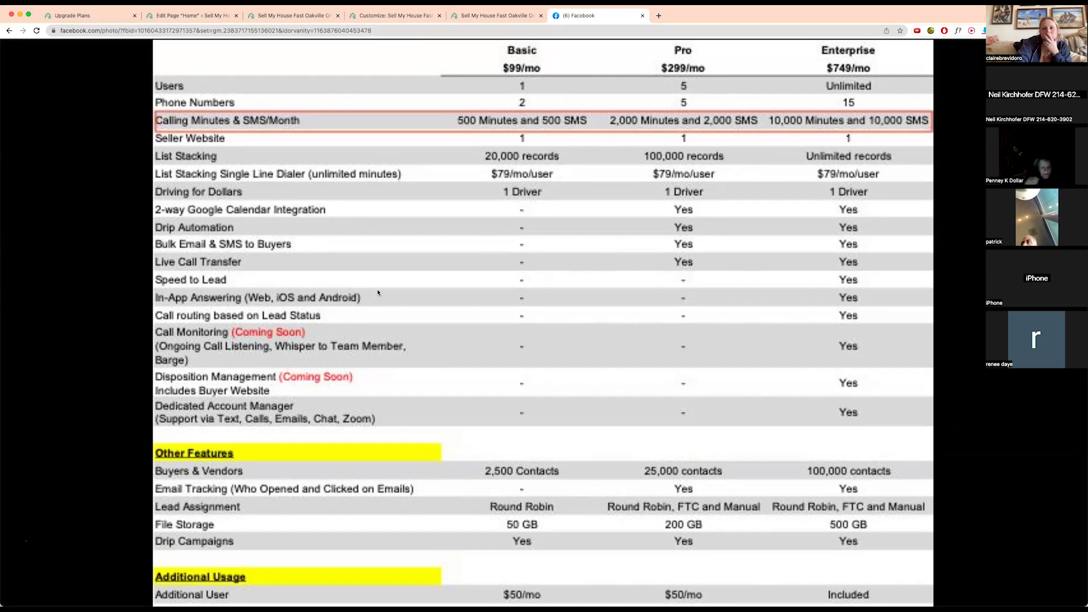
# - Switch to the other Chrome window showing the Call-log-v4.1 mockup
pyautogui.press('super+grave')
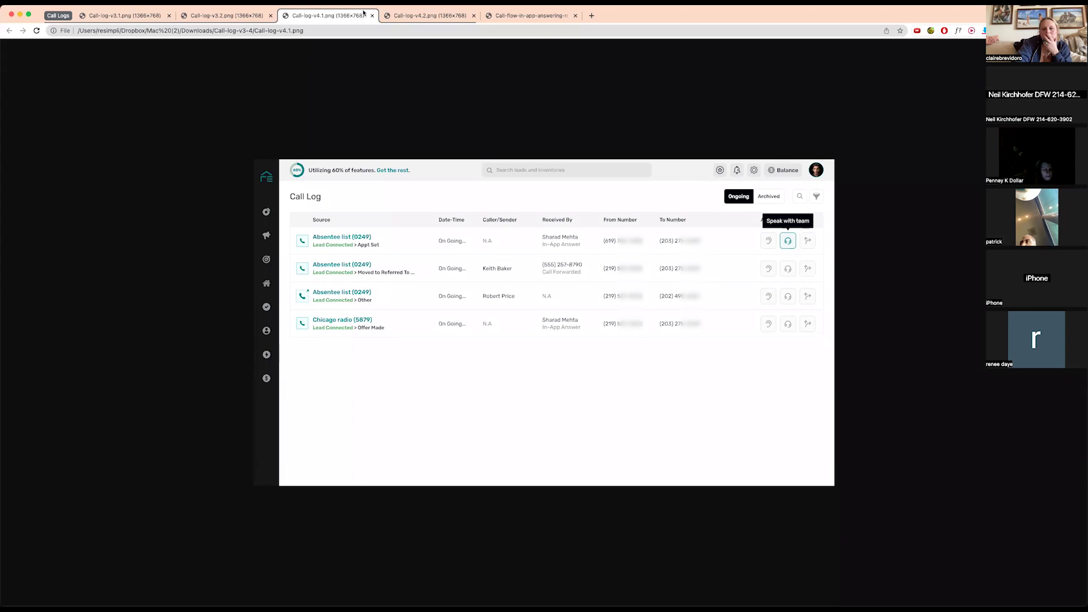
# - Compare the Call-log v4.2 mockup against v4.1, then return to the REsimpli tab
pyautogui.click(426, 16)
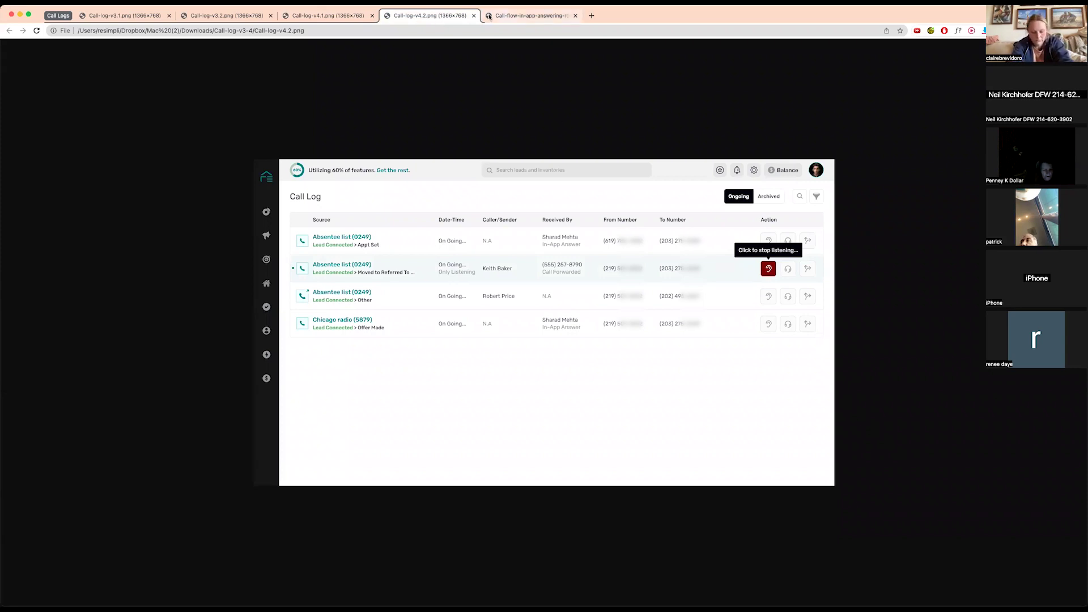
pyautogui.click(328, 15)
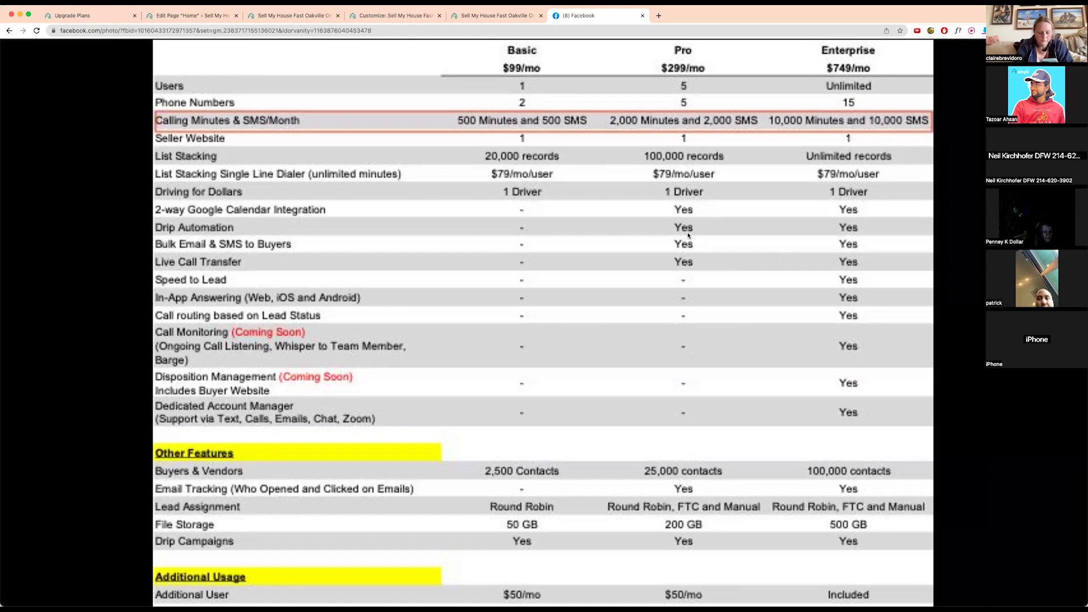
pyautogui.scroll(-3, 689, 236)
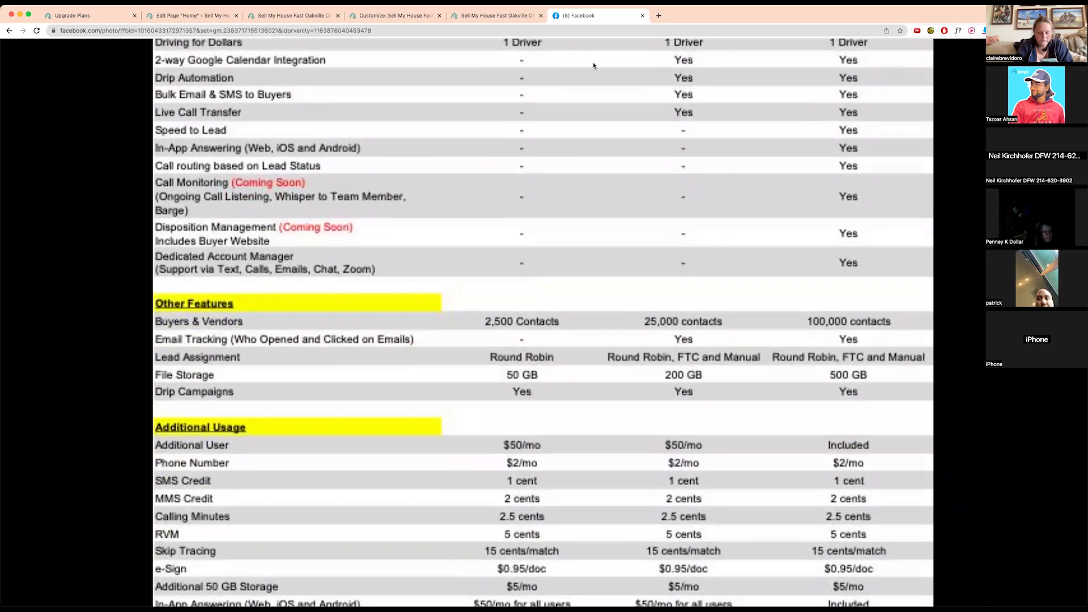
pyautogui.click(78, 17)
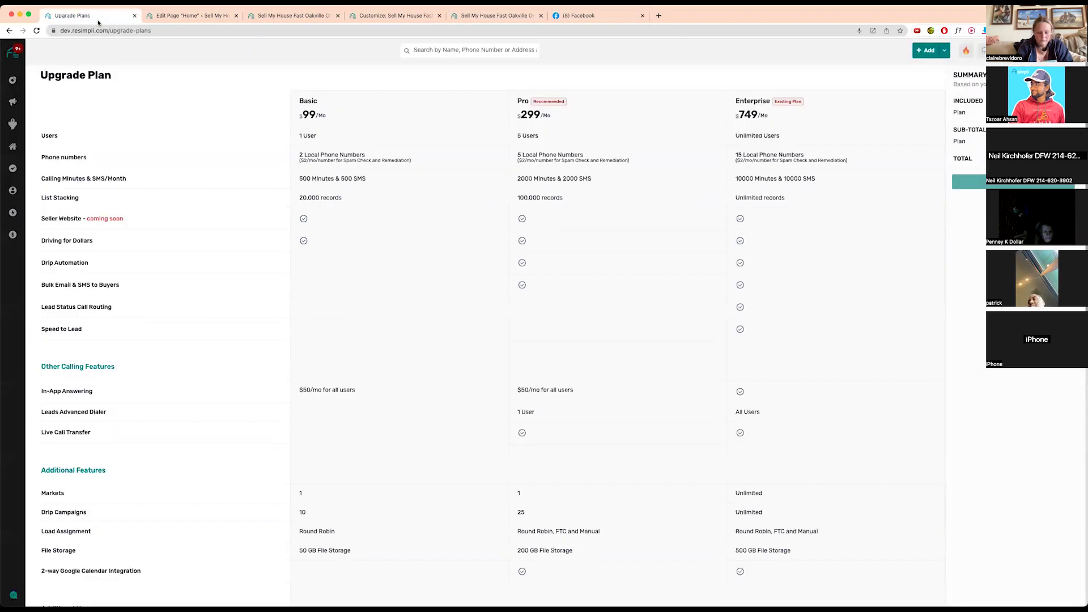
# - Check the buyers' Email Campaign tab, then open the first buyer's Email Stats
pyautogui.moveTo(21, 189)
pyautogui.click(52, 207)
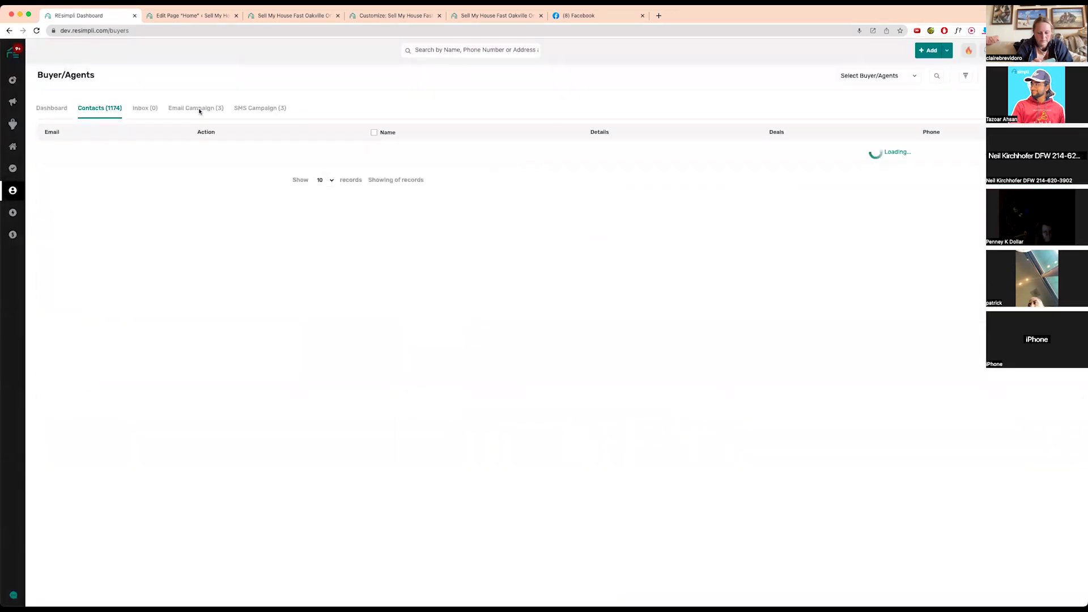
pyautogui.click(199, 109)
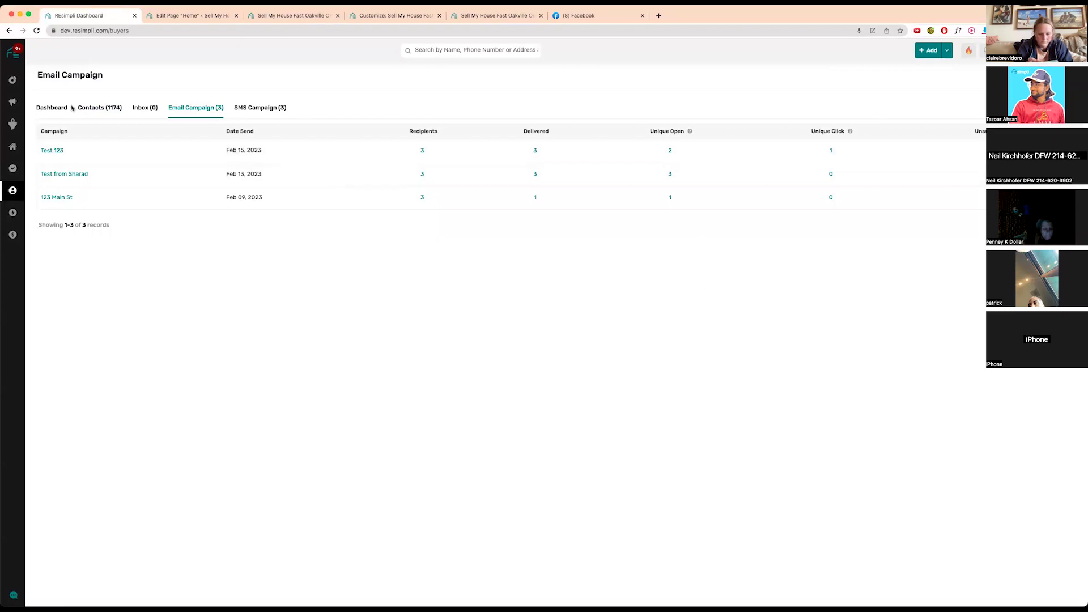
pyautogui.click(110, 108)
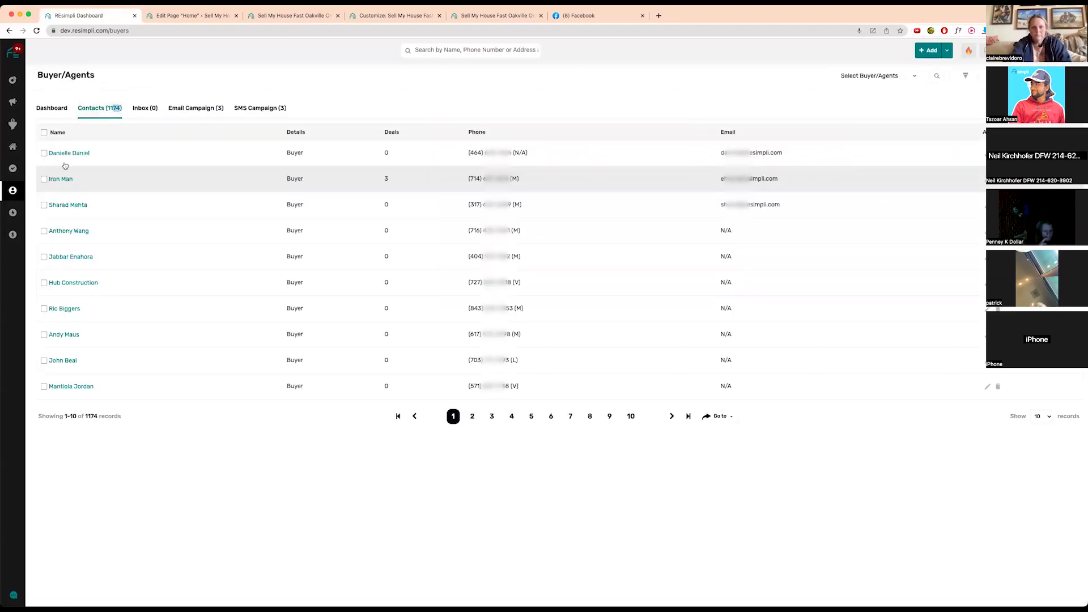
pyautogui.click(64, 153)
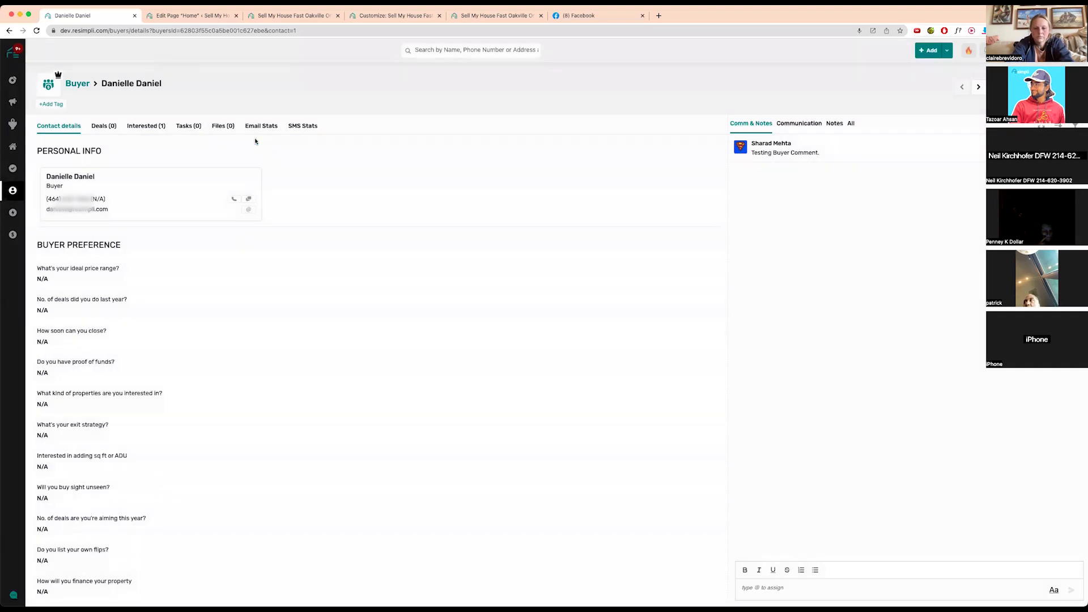
pyautogui.click(266, 131)
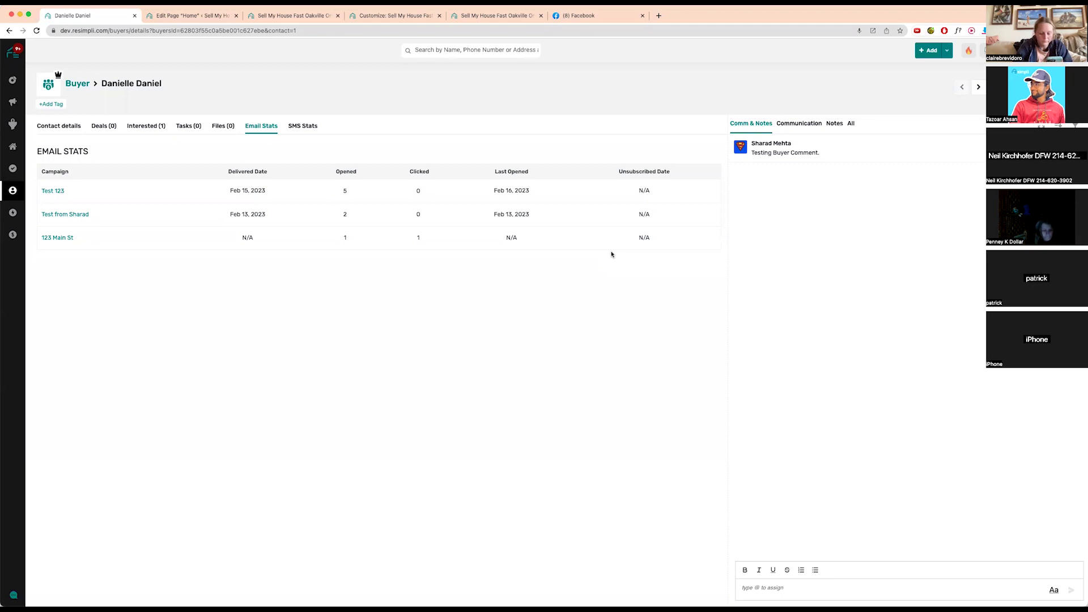
# - Scroll through the Basic/Pro/Enterprise pricing photo, then close the photo viewer
pyautogui.click(583, 16)
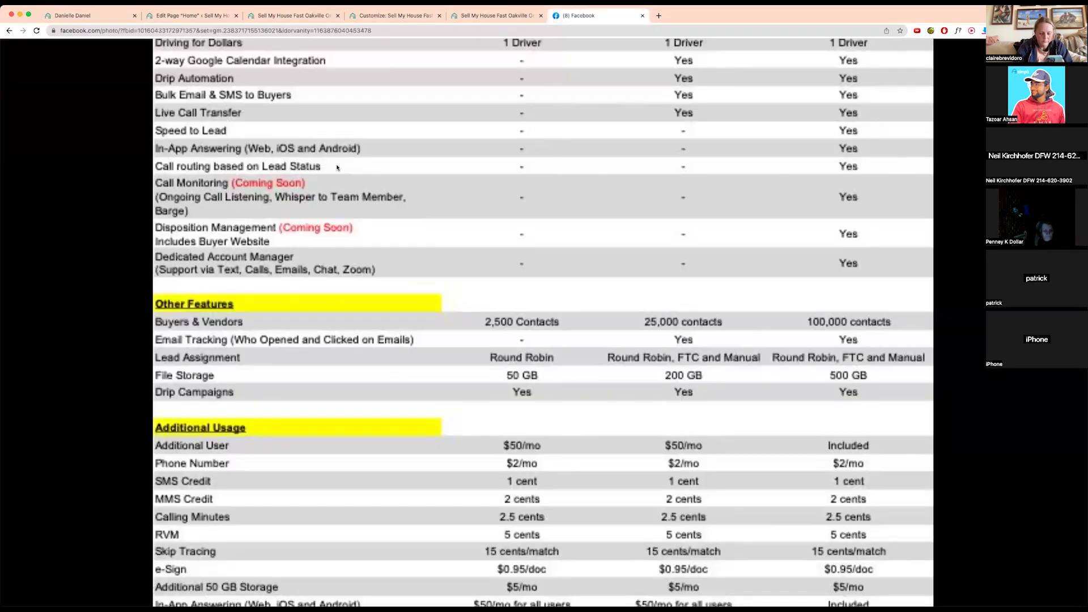
pyautogui.scroll(3, 523, 170)
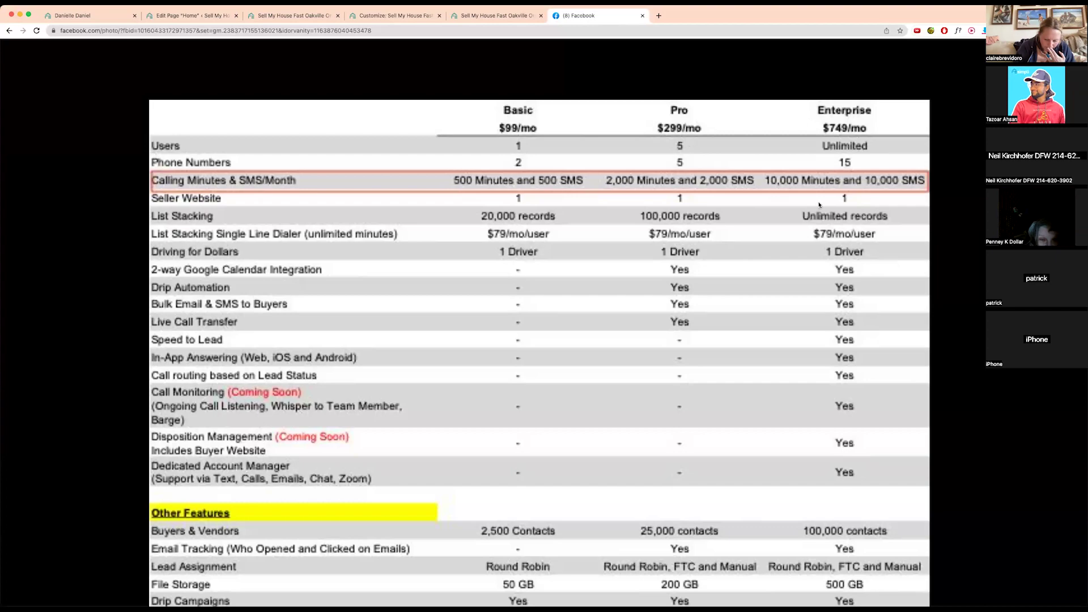
pyautogui.press('Escape')
pyautogui.press('Escape')
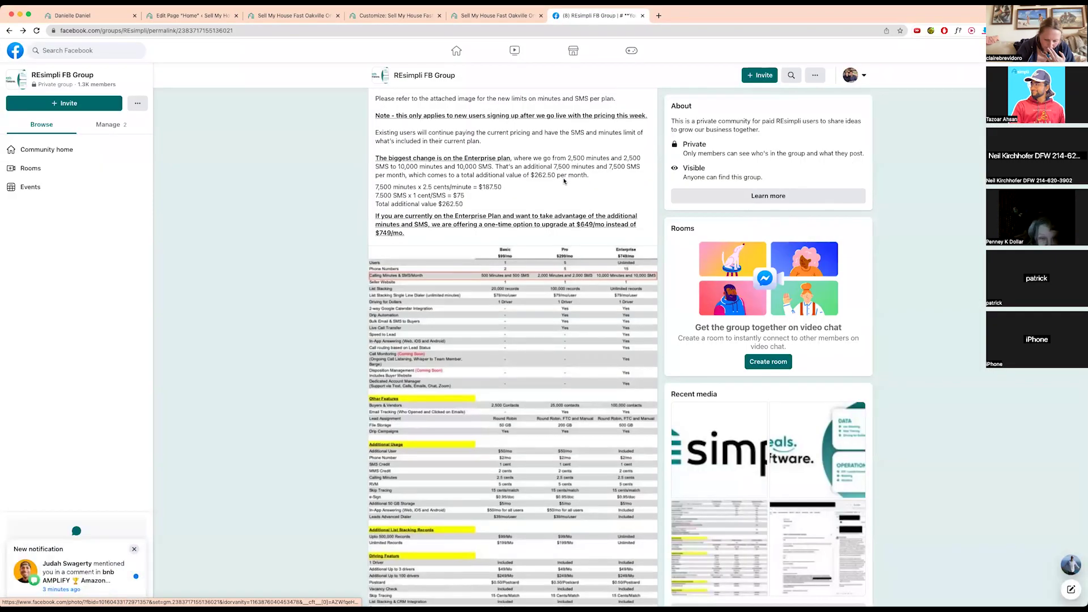
# - Open the REsimpli group's Discussion page and scroll through it
pyautogui.scroll(6, 564, 181)
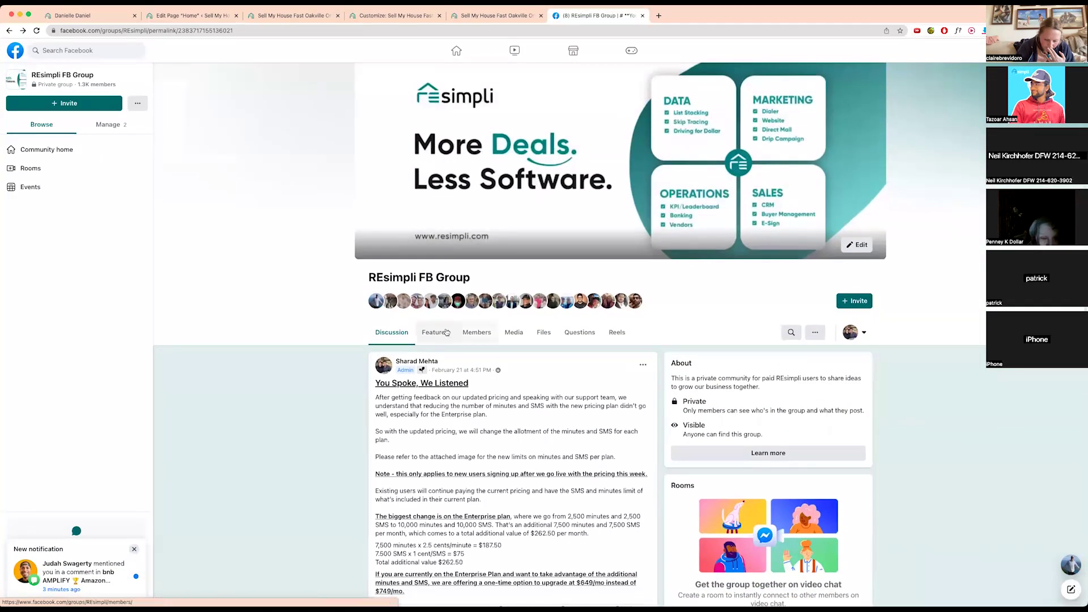
pyautogui.click(407, 335)
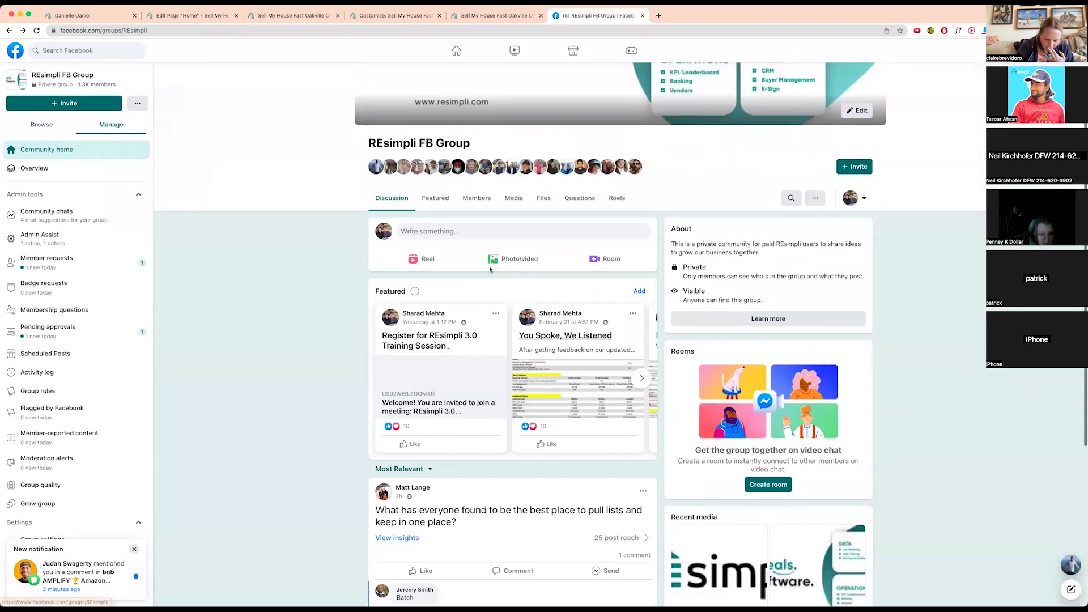
pyautogui.scroll(-5, 491, 270)
pyautogui.scroll(5, 491, 270)
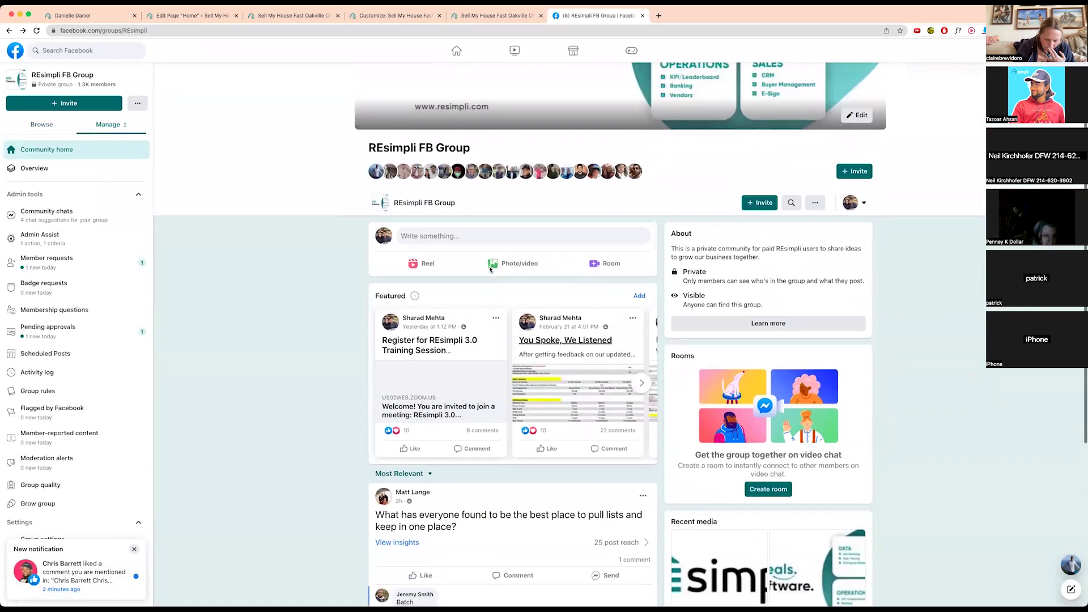
pyautogui.scroll(-2, 490, 270)
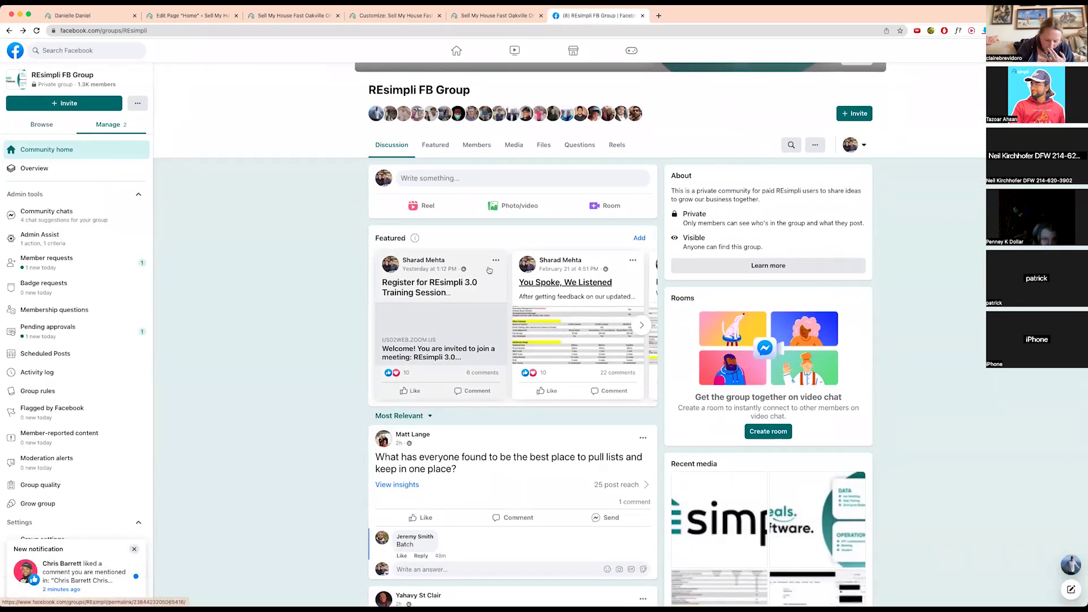
# - Read the comment notification on the REsimpli 3.0 training post, then close the Facebook tab
pyautogui.click(1050, 50)
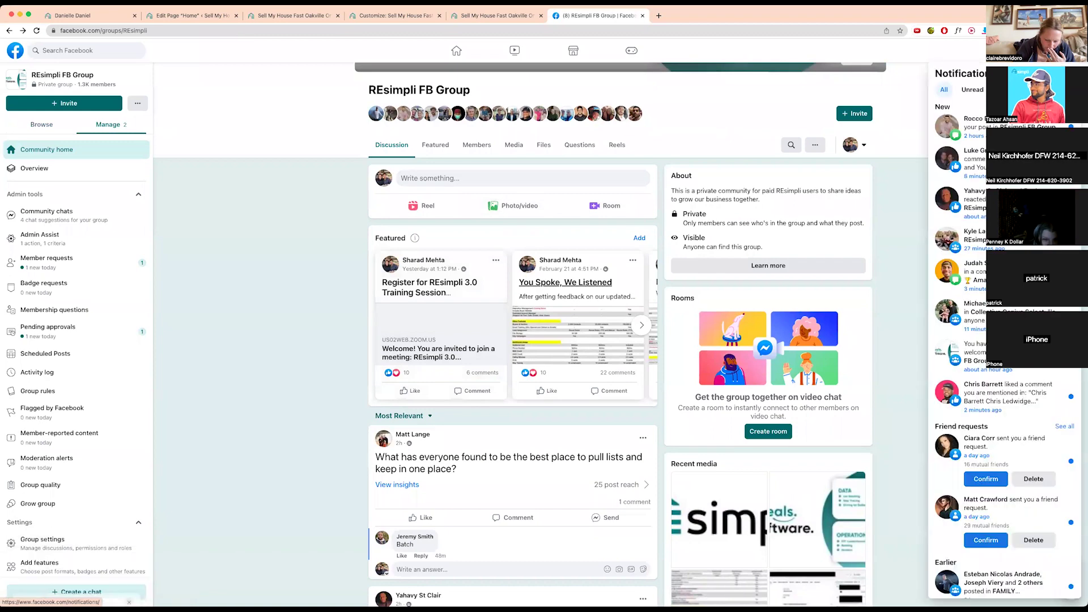
pyautogui.click(964, 125)
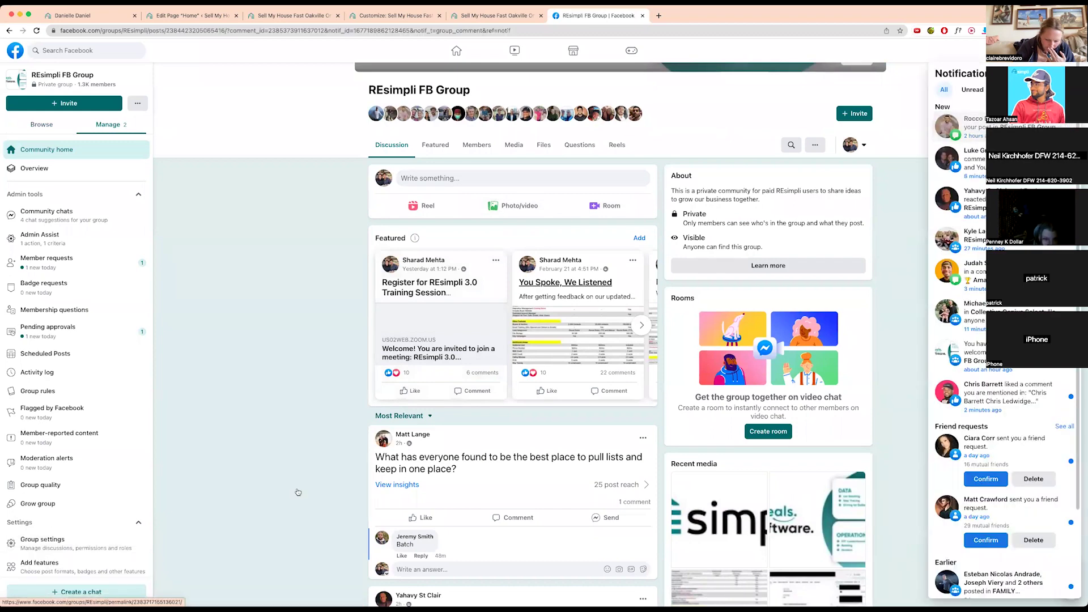
pyautogui.scroll(-1, 471, 443)
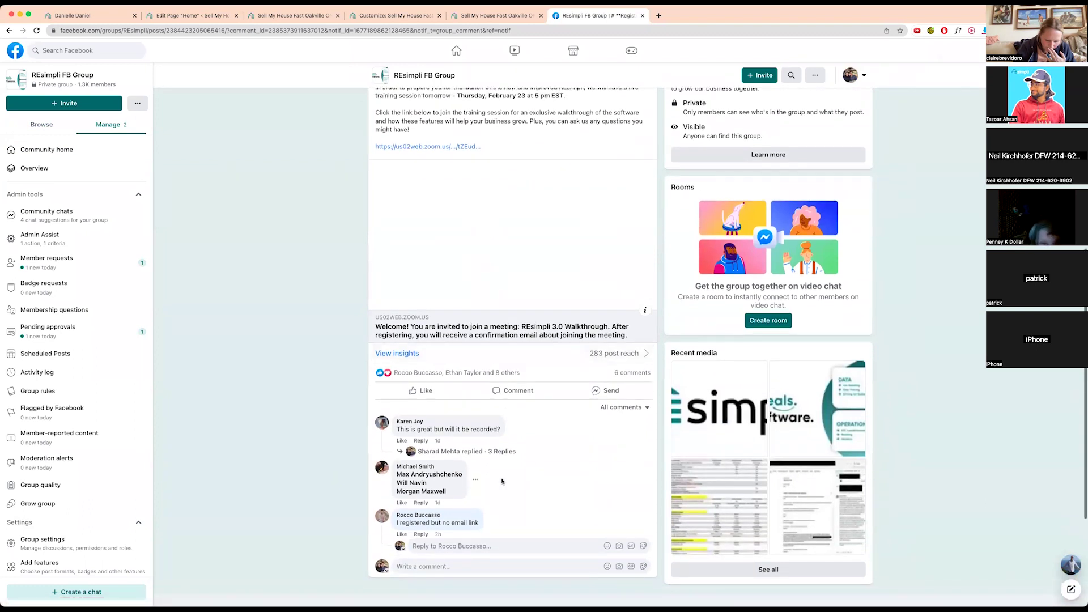
pyautogui.scroll(1, 500, 283)
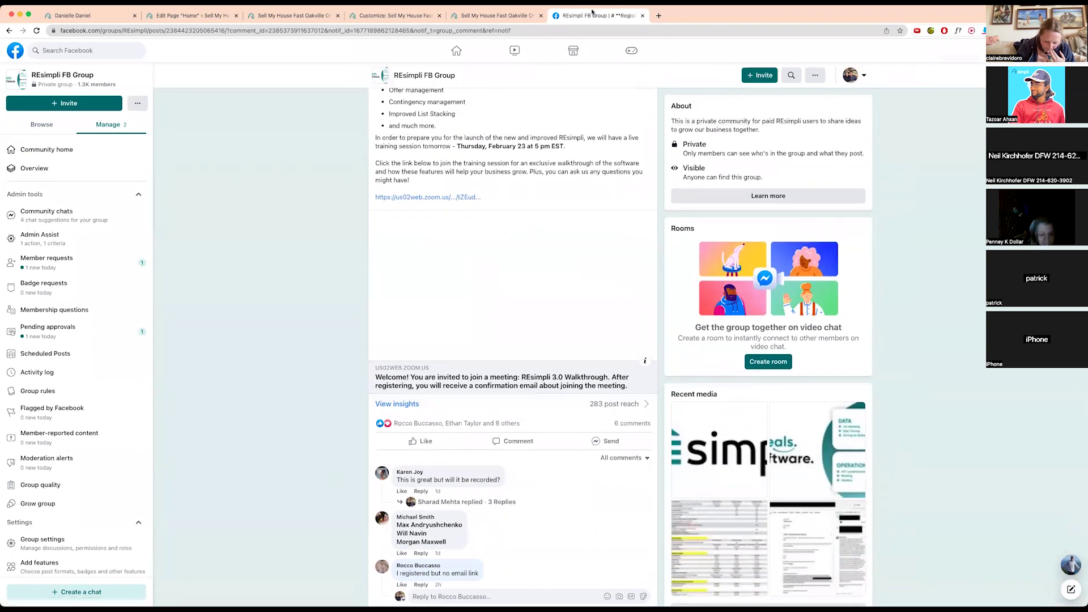
pyautogui.click(642, 17)
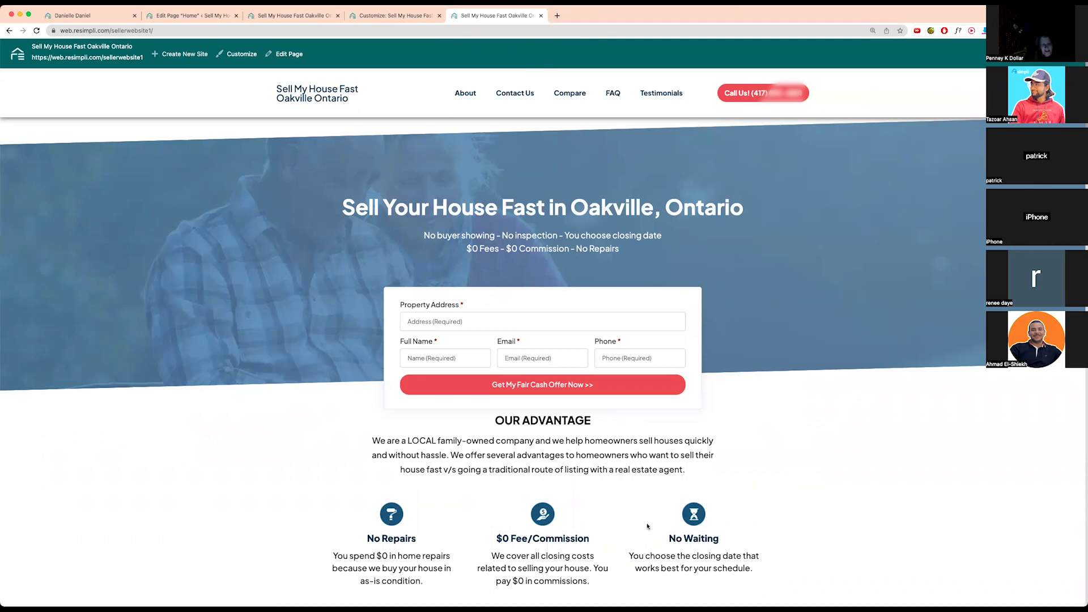
# - Open a new tab for trustpilot.com/review/resimpli.com
pyautogui.click(557, 17)
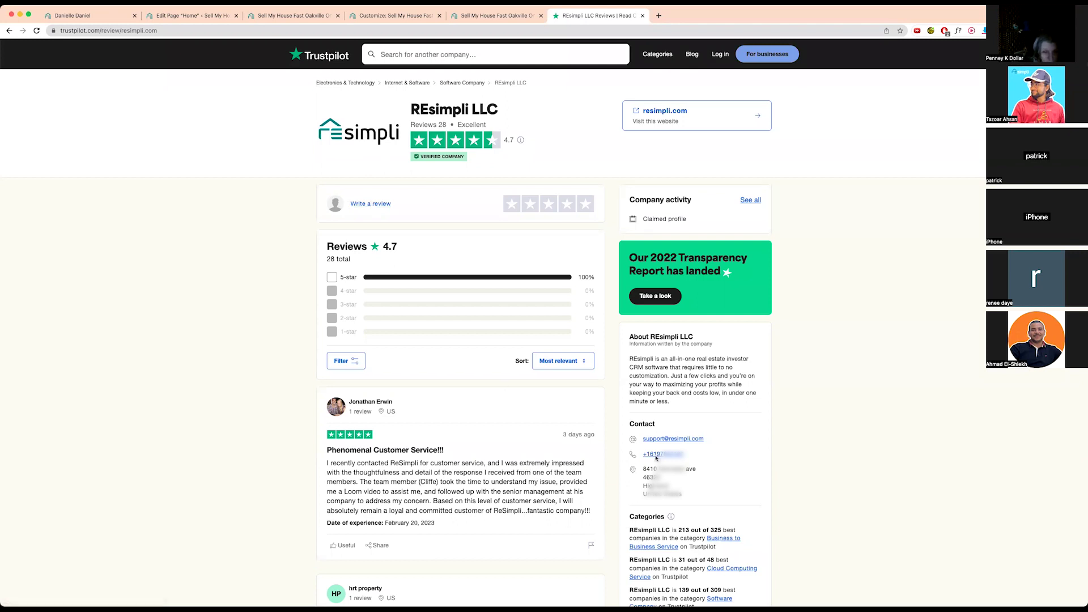
# - Close the Trustpilot REsimpli LLC reviews tab
pyautogui.click(642, 17)
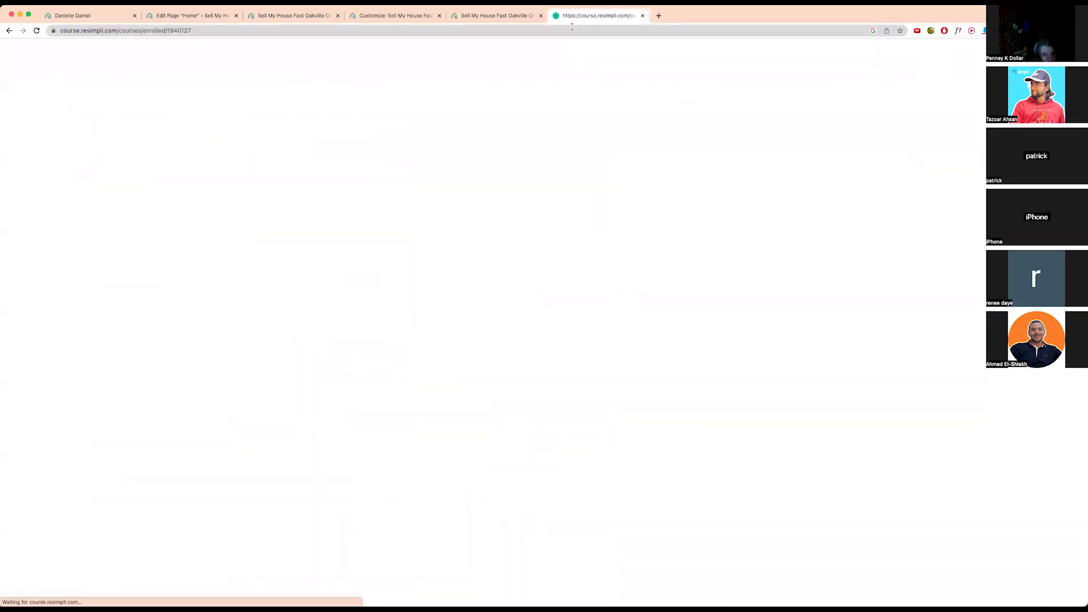
# - Return to the All Courses catalog showing Getting Started at 95%, List Management at 87%, Operations at 0%
pyautogui.click(318, 61)
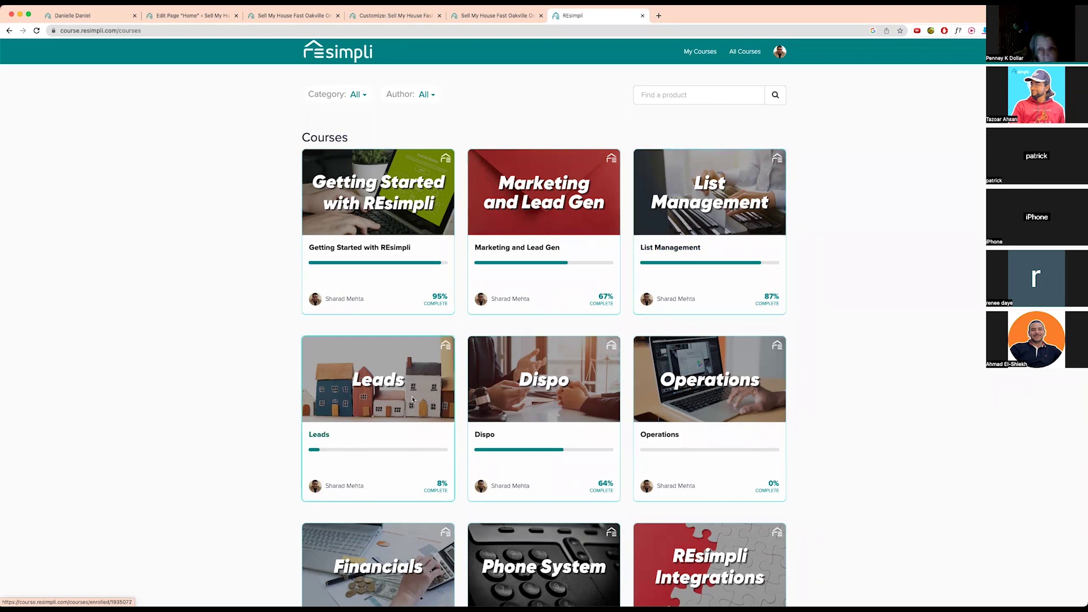
pyautogui.scroll(-3, 414, 396)
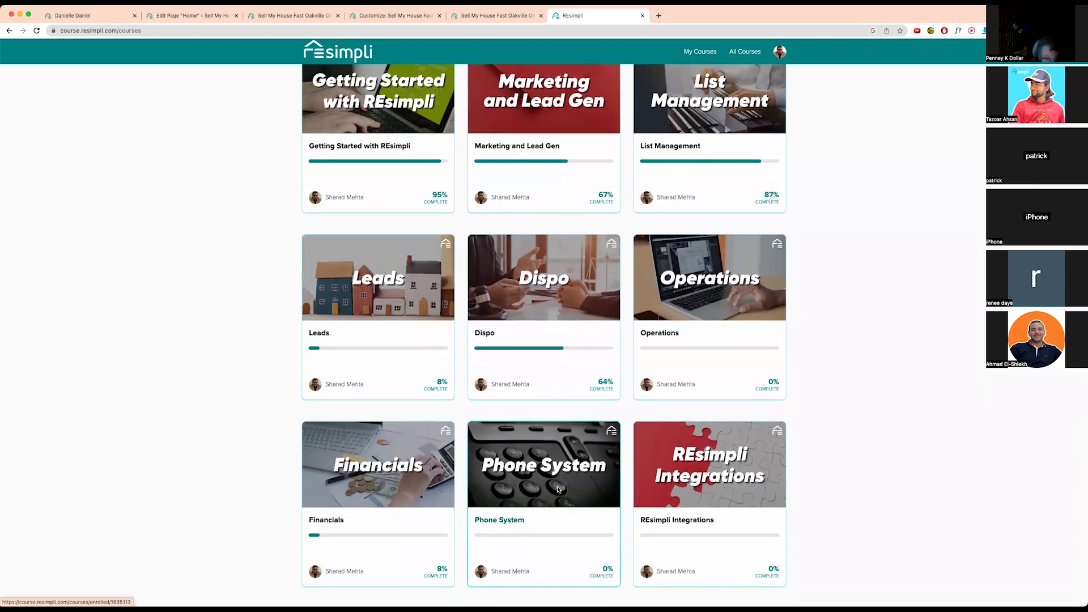